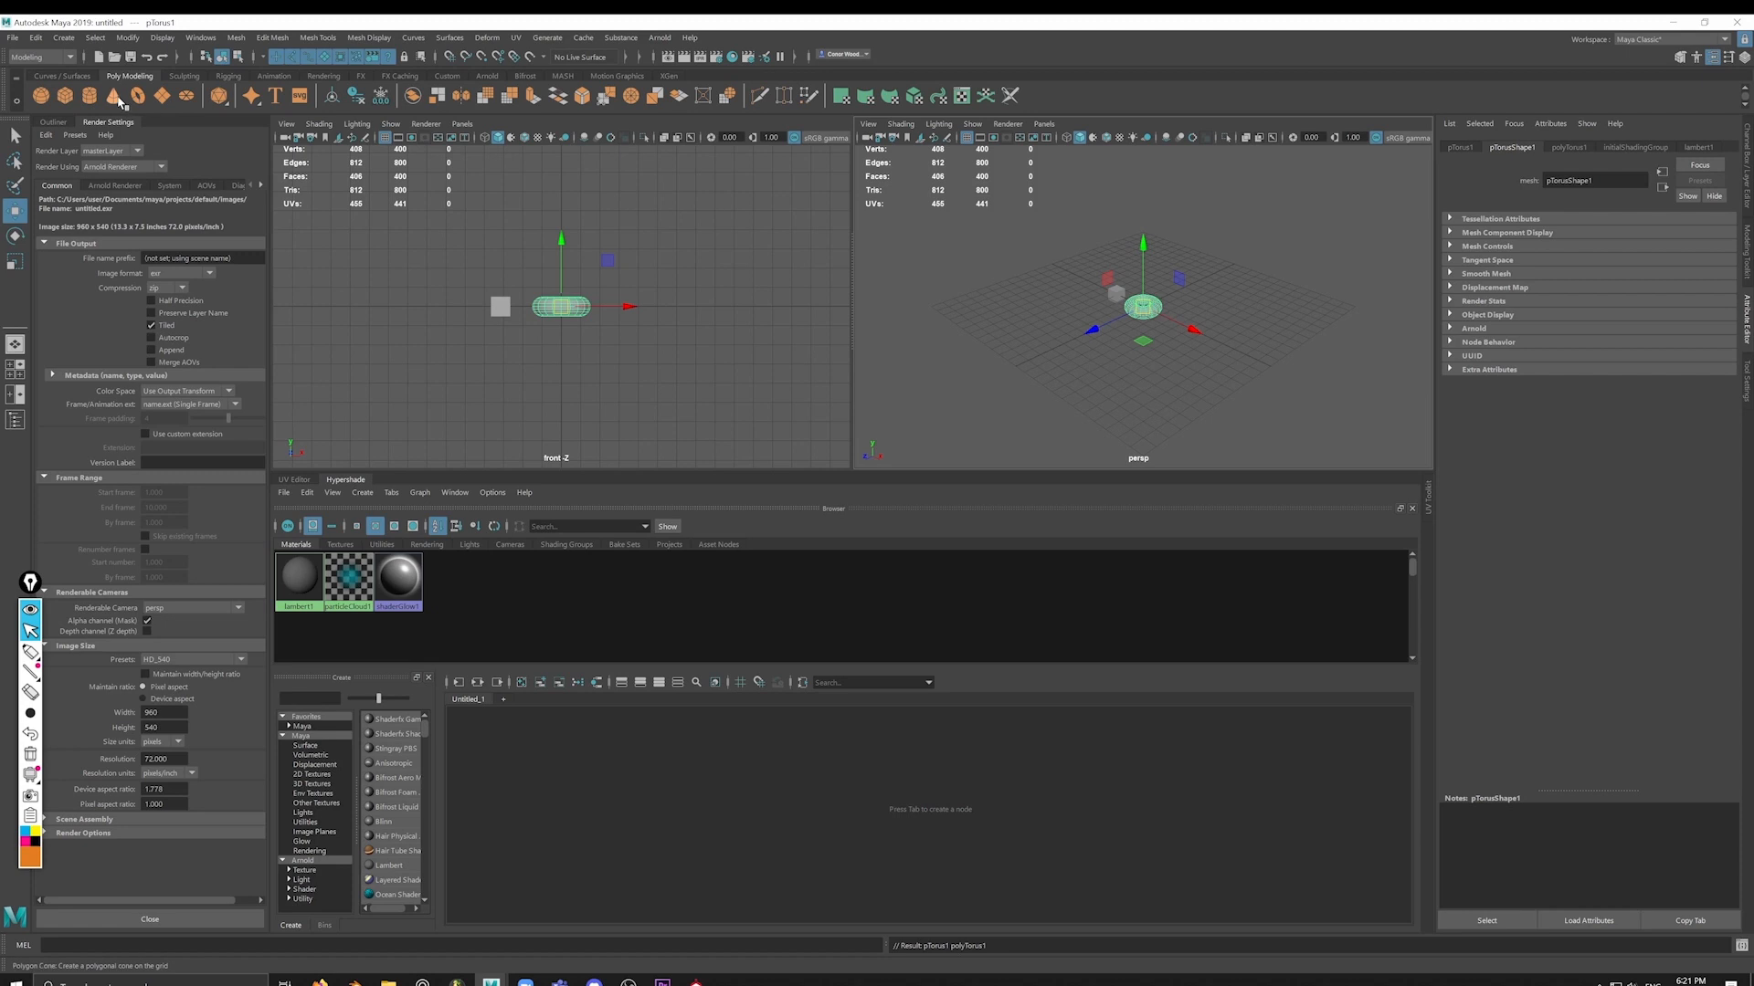
# Step: Create a polygon cone and move it along X so it stands beside the torus, opposite the cube
pyautogui.click(116, 97)
pyautogui.moveTo(1191, 332); pyautogui.dragTo(1224, 340)
pyautogui.moveTo(1025, 258); pyautogui.dragTo(1265, 372)
pyautogui.press('f')
pyautogui.click(976, 315)
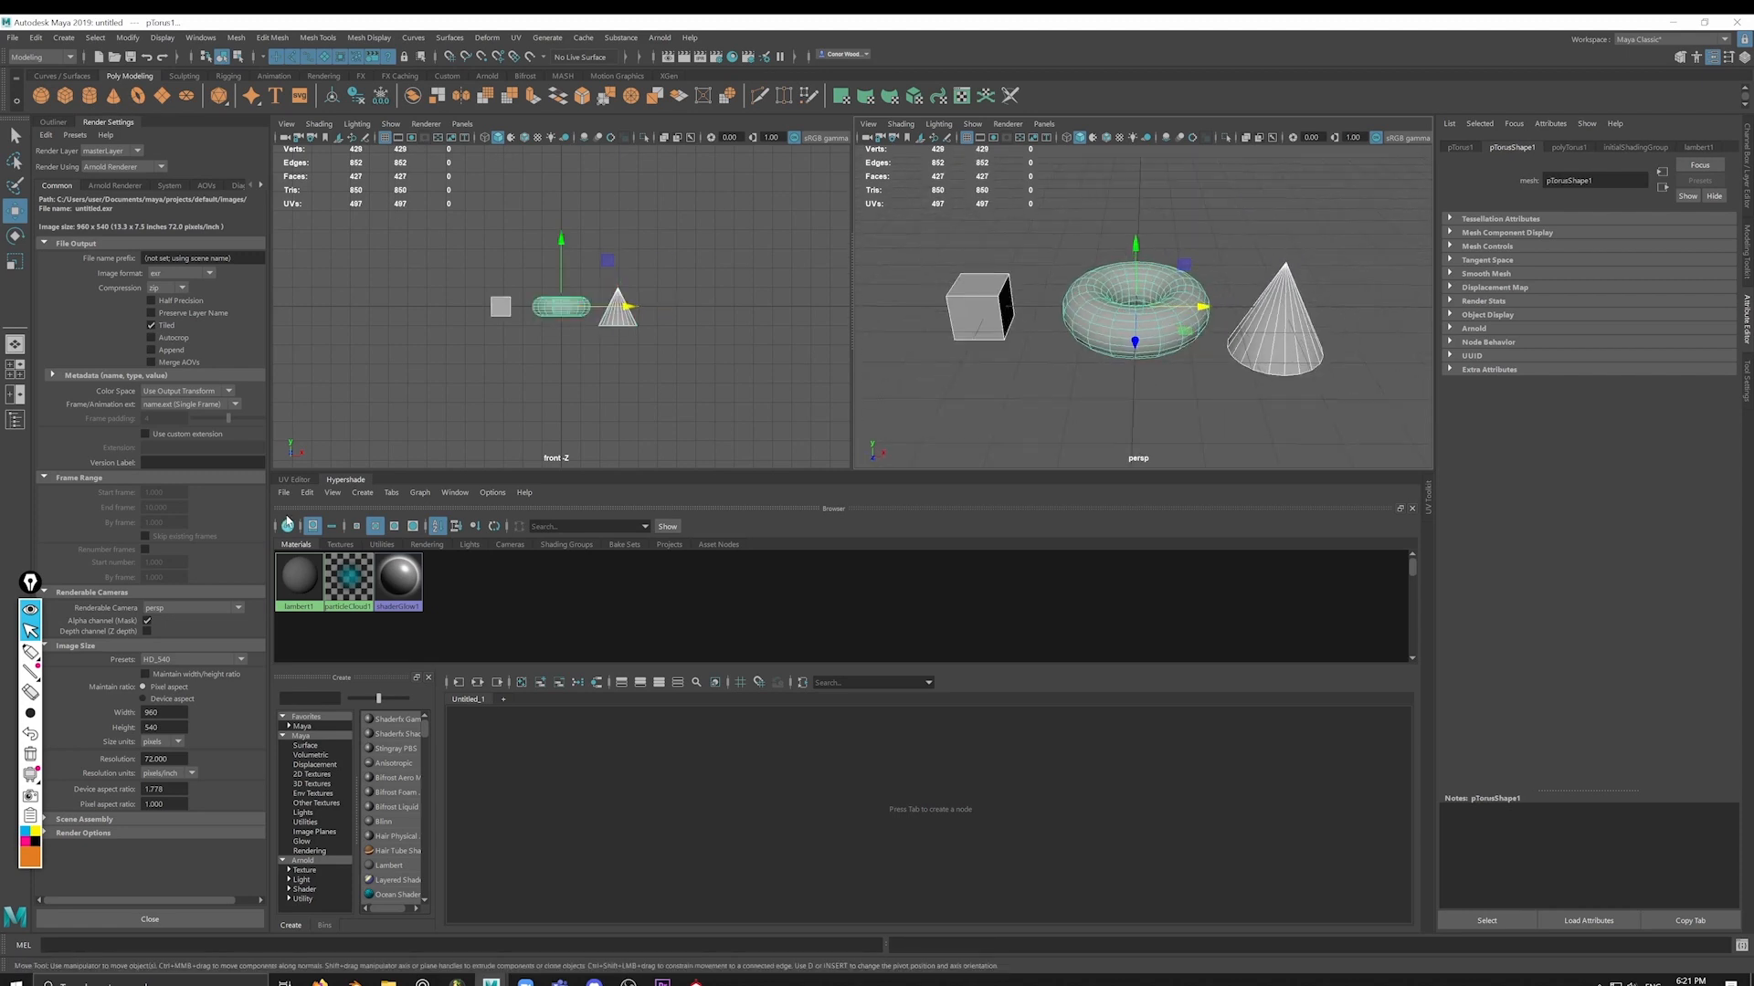
# Step: In the UV Editor, move all of the torus's UVs one full tile along U, into tile 1002
pyautogui.click(294, 479)
pyautogui.moveTo(1036, 274); pyautogui.dragTo(1060, 427)
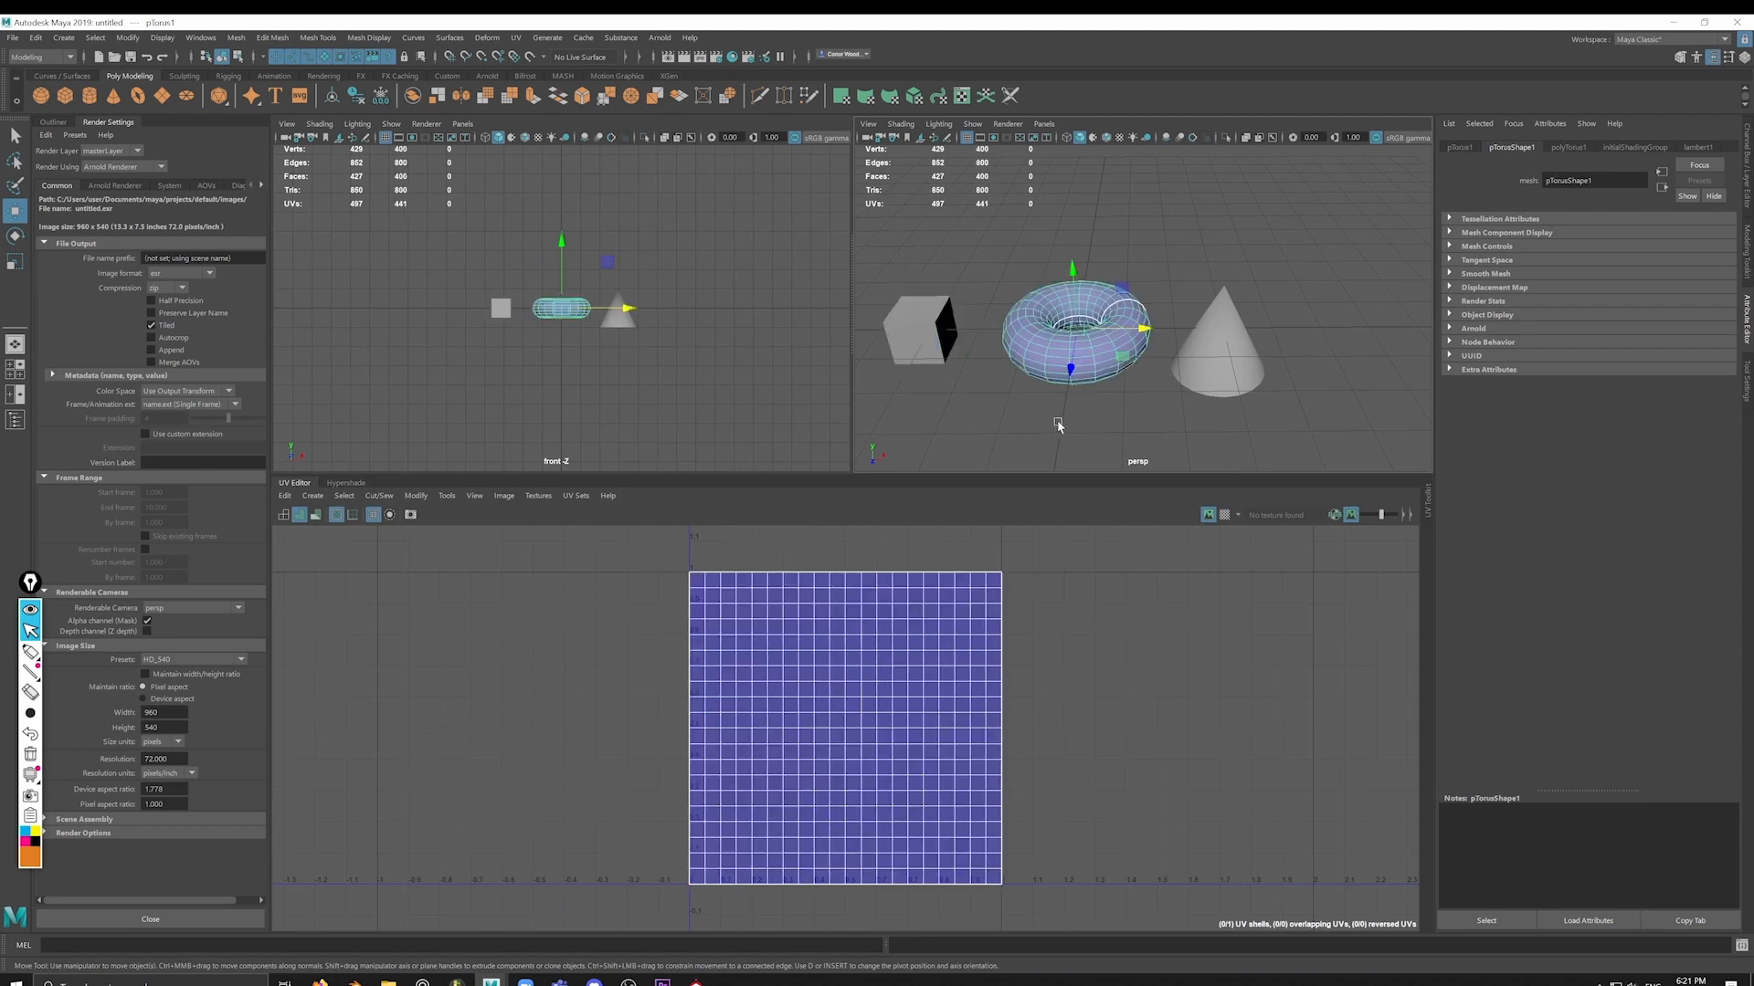
pyautogui.moveTo(989, 683); pyautogui.dragTo(1107, 634, button='right')
pyautogui.scroll(-2, 1095, 626)
pyautogui.moveTo(1098, 565); pyautogui.dragTo(704, 809)
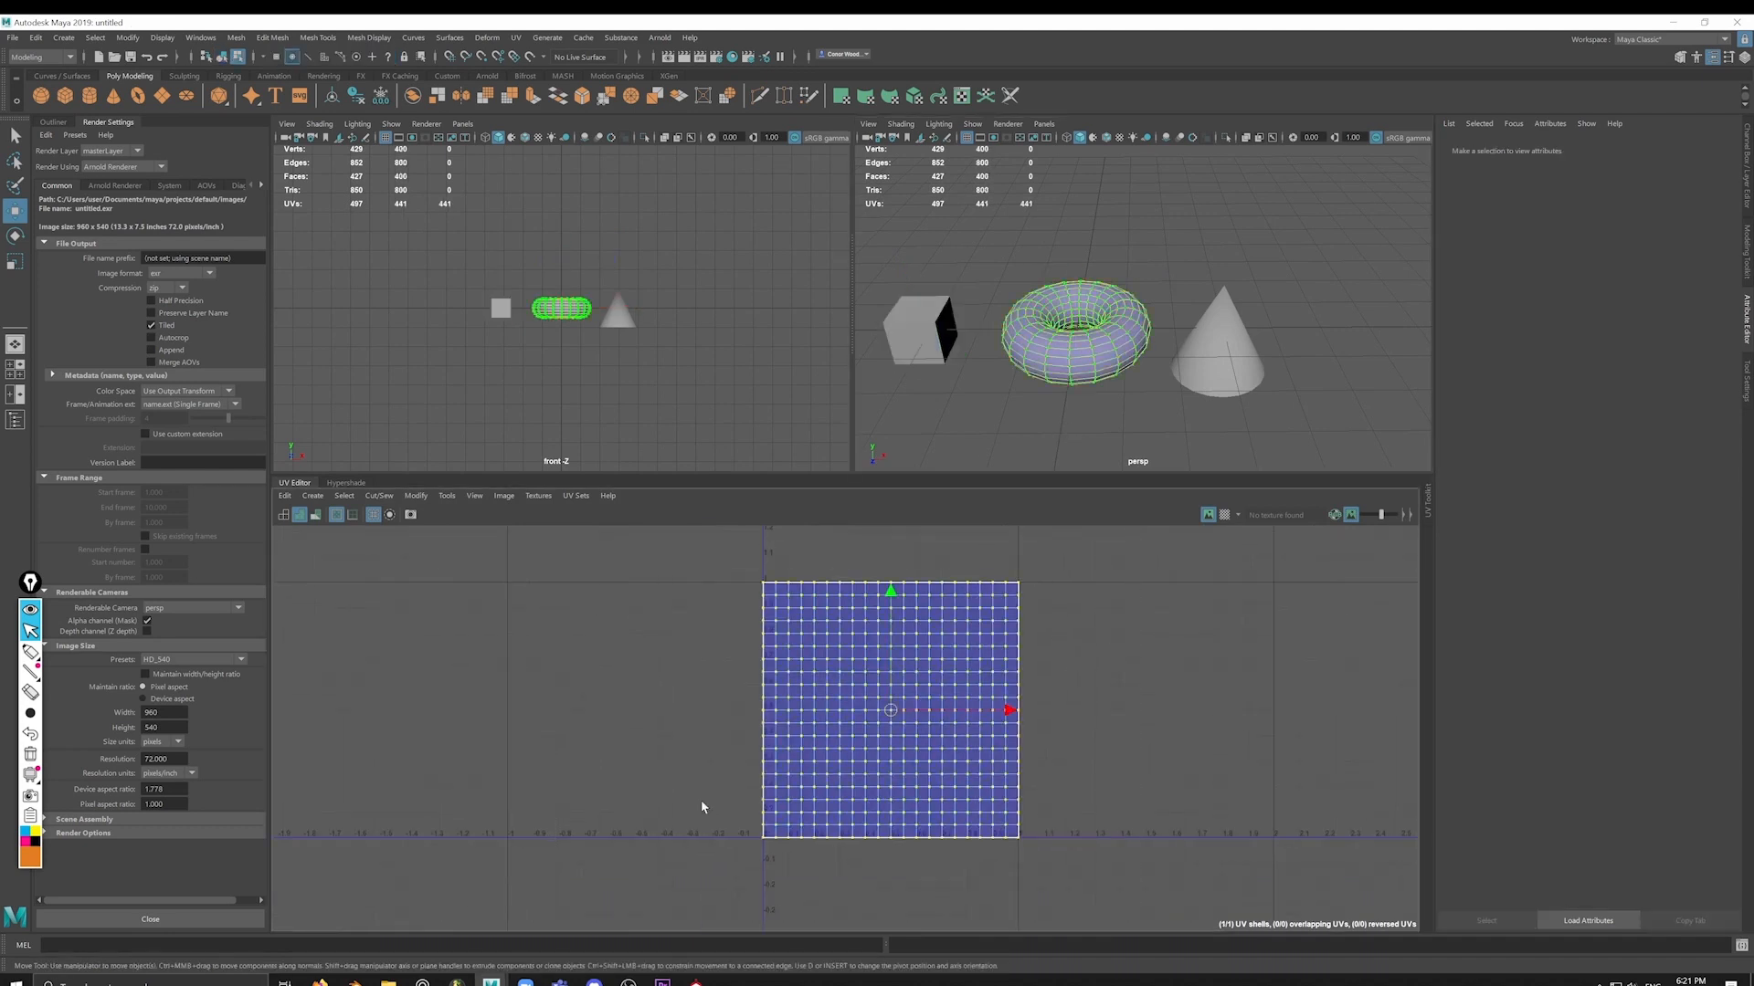
pyautogui.moveTo(814, 740); pyautogui.dragTo(1048, 589)
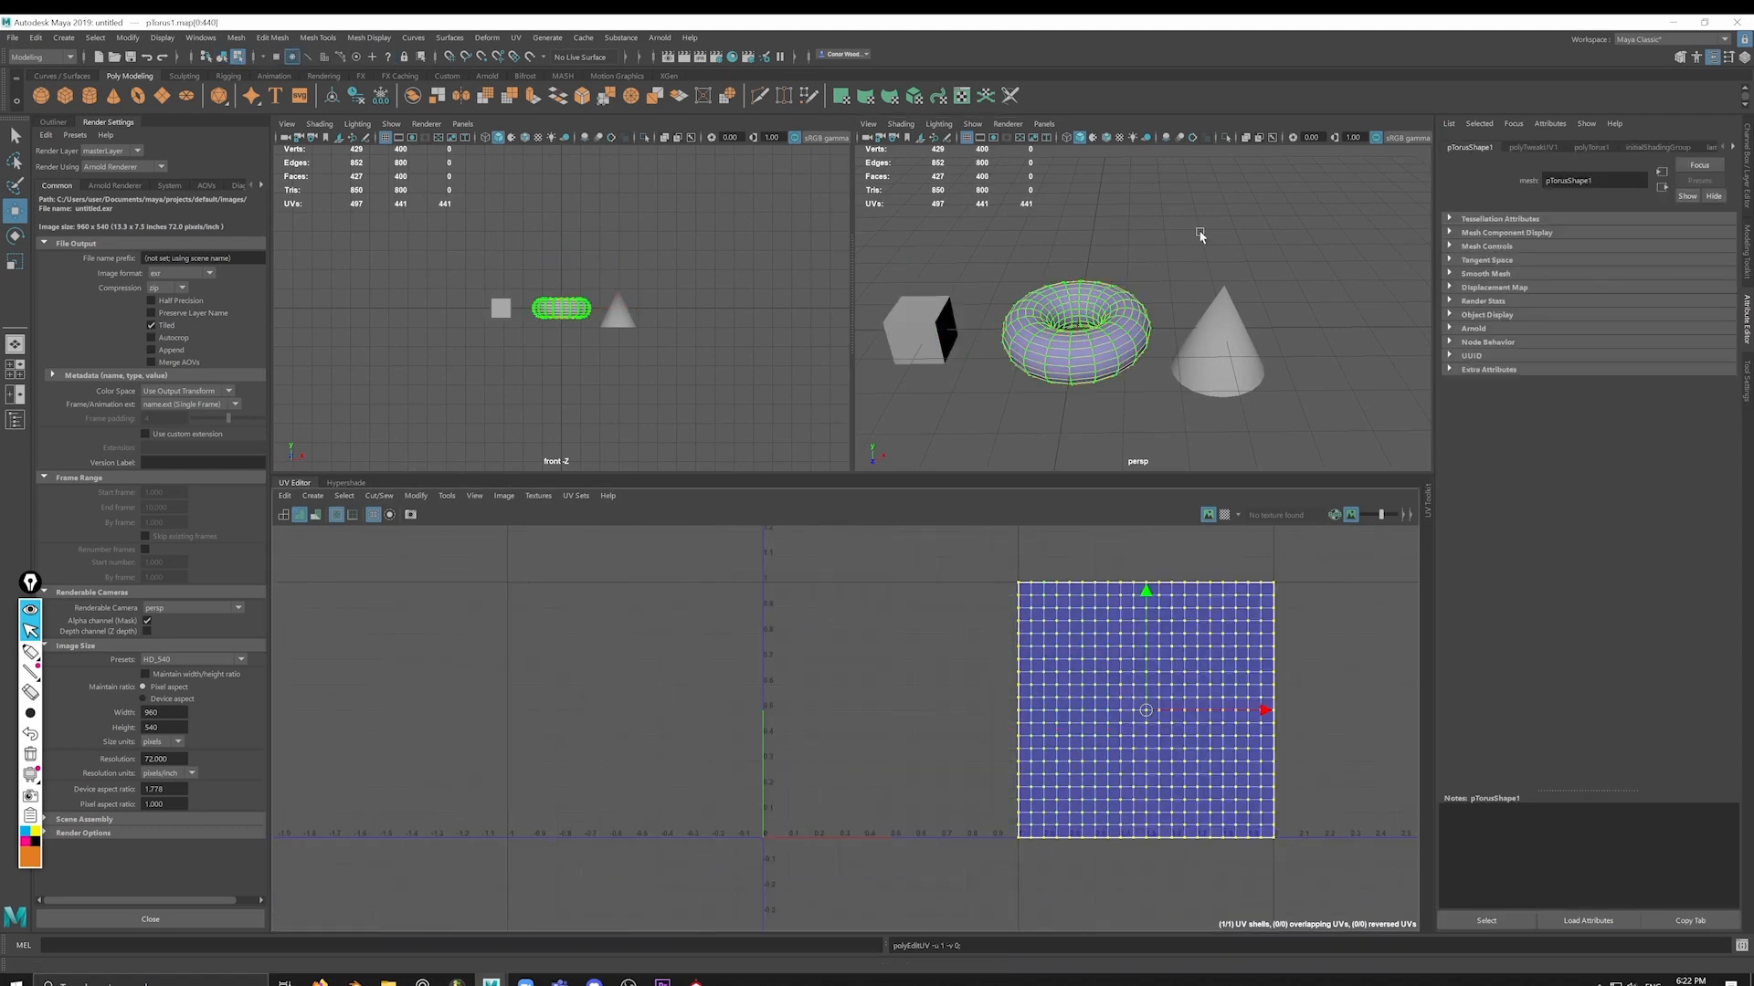
# Step: Move all of the cone's UVs one full tile up along V, into tile 1011
pyautogui.press('F8')
pyautogui.click(1174, 184)
pyautogui.moveTo(899, 331); pyautogui.dragTo(1021, 359)
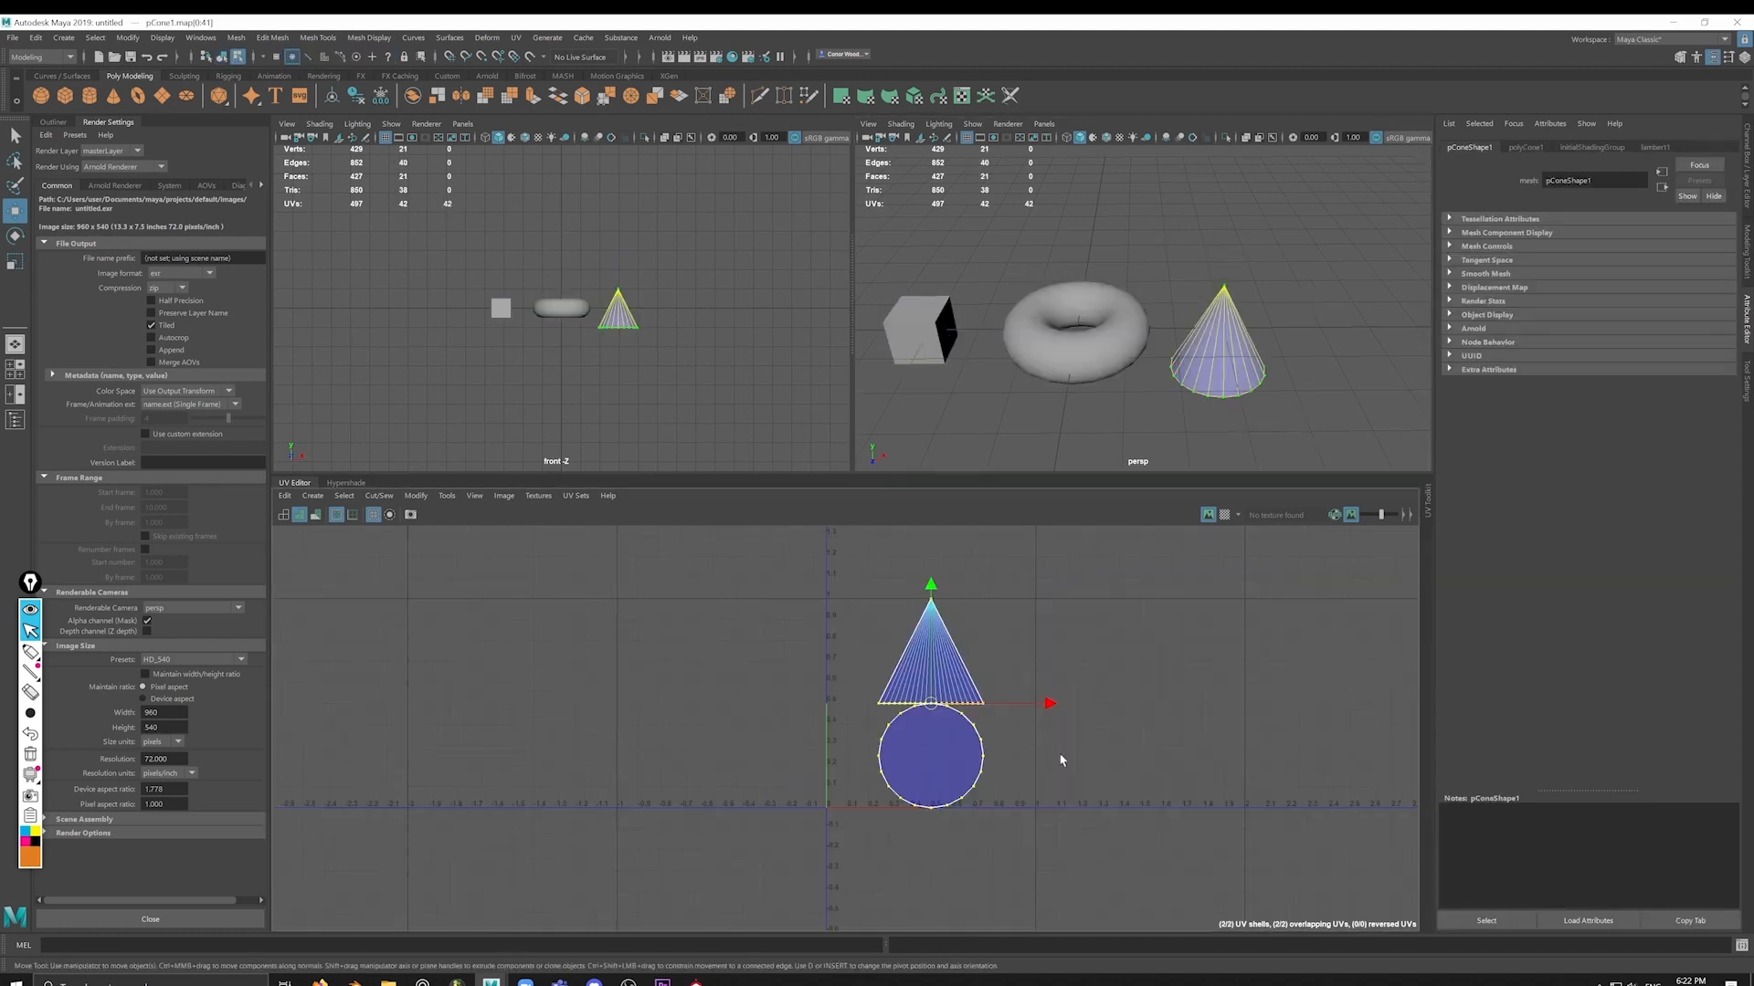
pyautogui.press('Up')
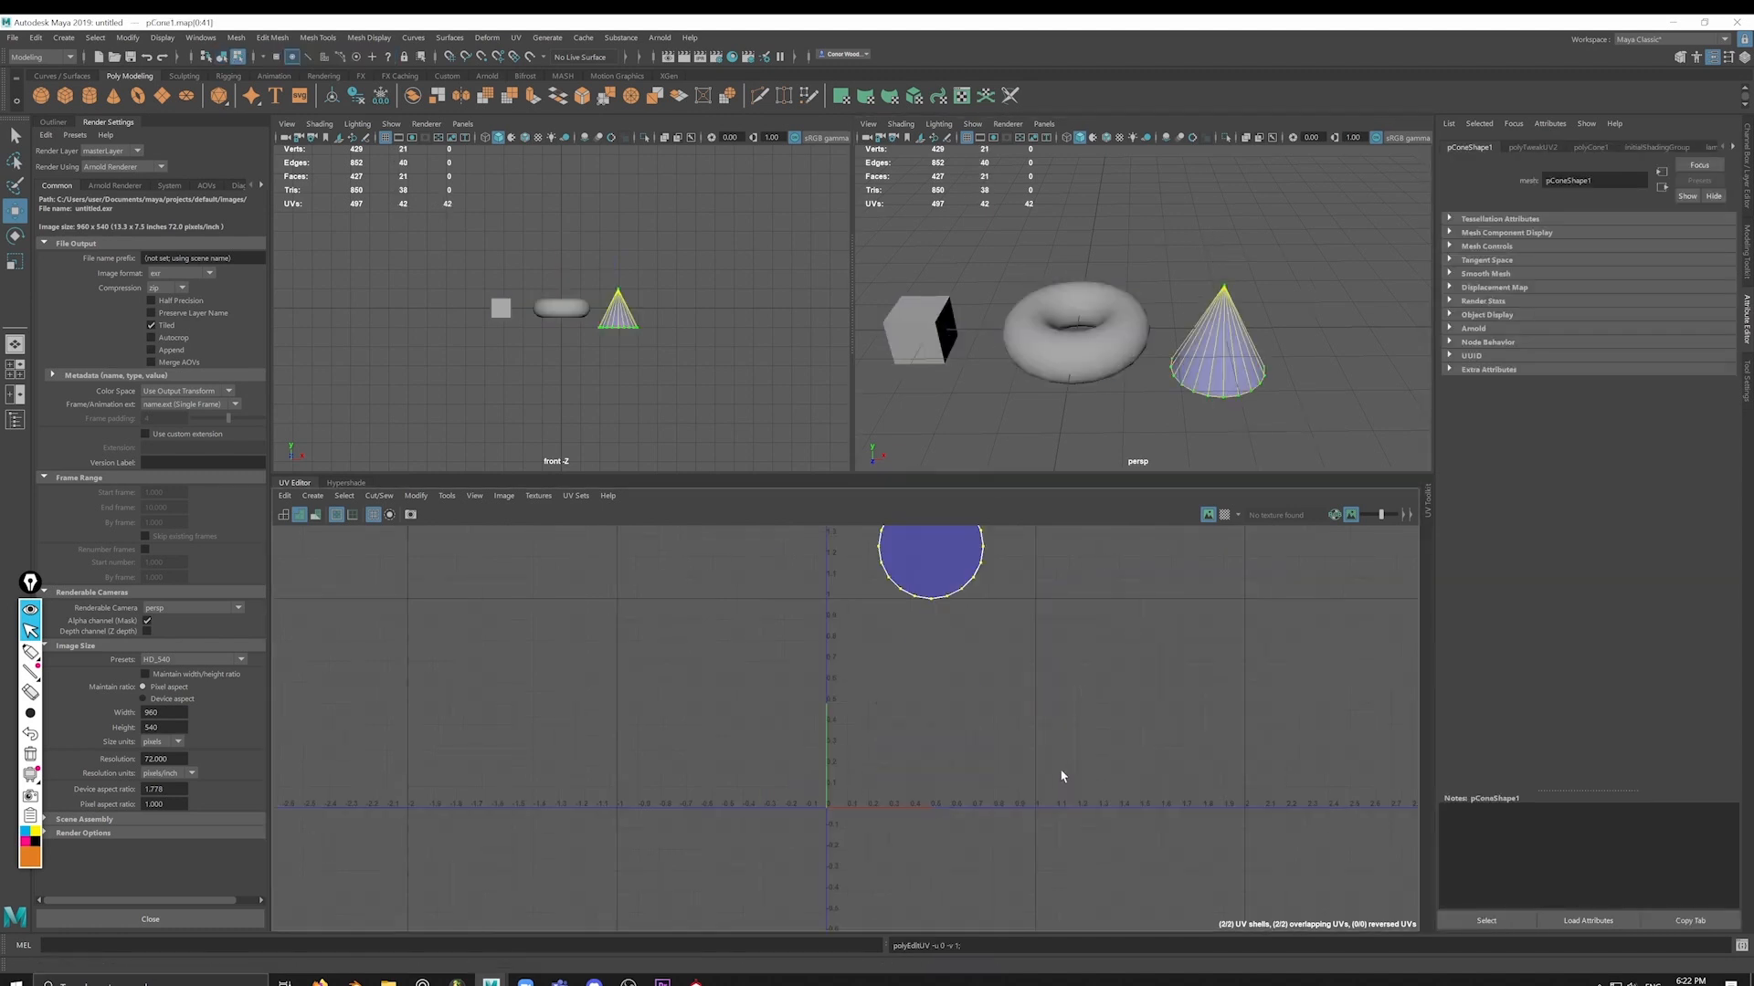
pyautogui.press('w')
# Step: Assign one new Lambert material to the cube and the torus together
pyautogui.press('F8')
pyautogui.keyDown('alt'); pyautogui.moveTo(1347, 399); pyautogui.dragTo(1178, 375, button='right'); pyautogui.keyUp('alt')
pyautogui.moveTo(956, 293); pyautogui.dragTo(1087, 351)
pyautogui.keyDown('alt'); pyautogui.moveTo(1004, 357); pyautogui.dragTo(1035, 359); pyautogui.keyUp('alt')
pyautogui.scroll(5, 1036, 362)
pyautogui.moveTo(1072, 368); pyautogui.dragTo(1064, 701, button='right')
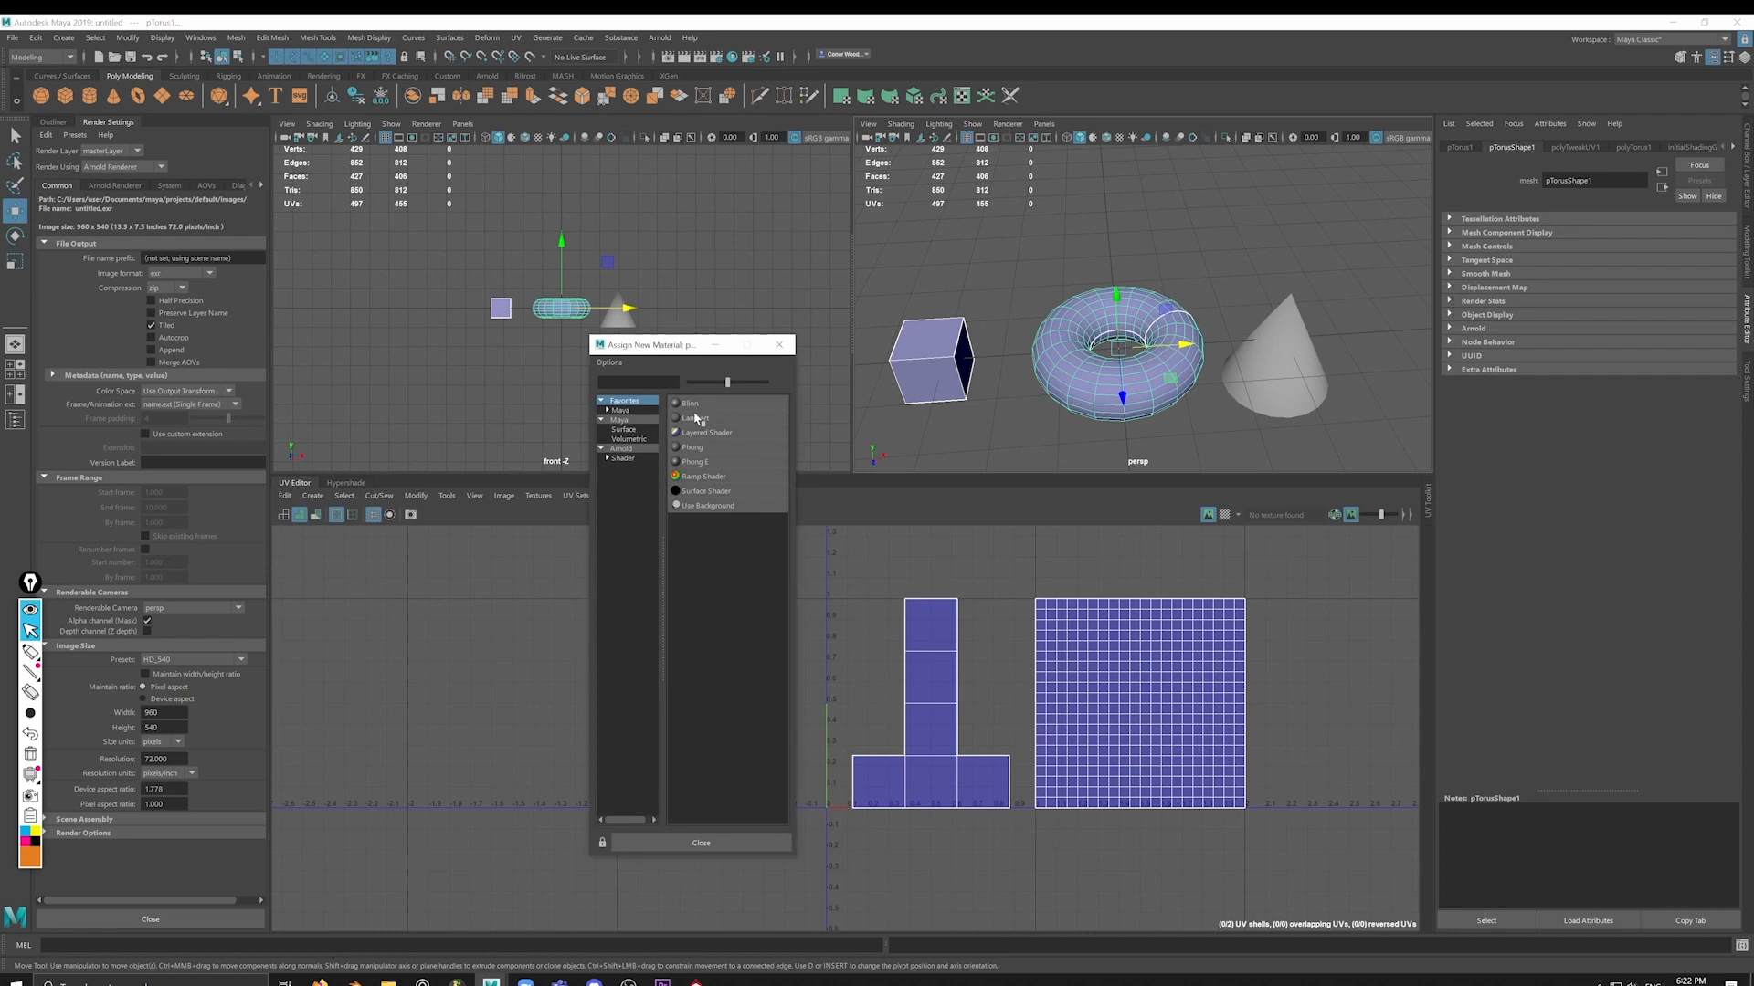
pyautogui.click(694, 417)
# Step: Change the color of the Lambert shared by the cube and torus to a saturated red
pyautogui.click(1564, 293)
pyautogui.moveTo(1564, 344); pyautogui.dragTo(1546, 344)
pyautogui.moveTo(1557, 362); pyautogui.dragTo(1643, 364)
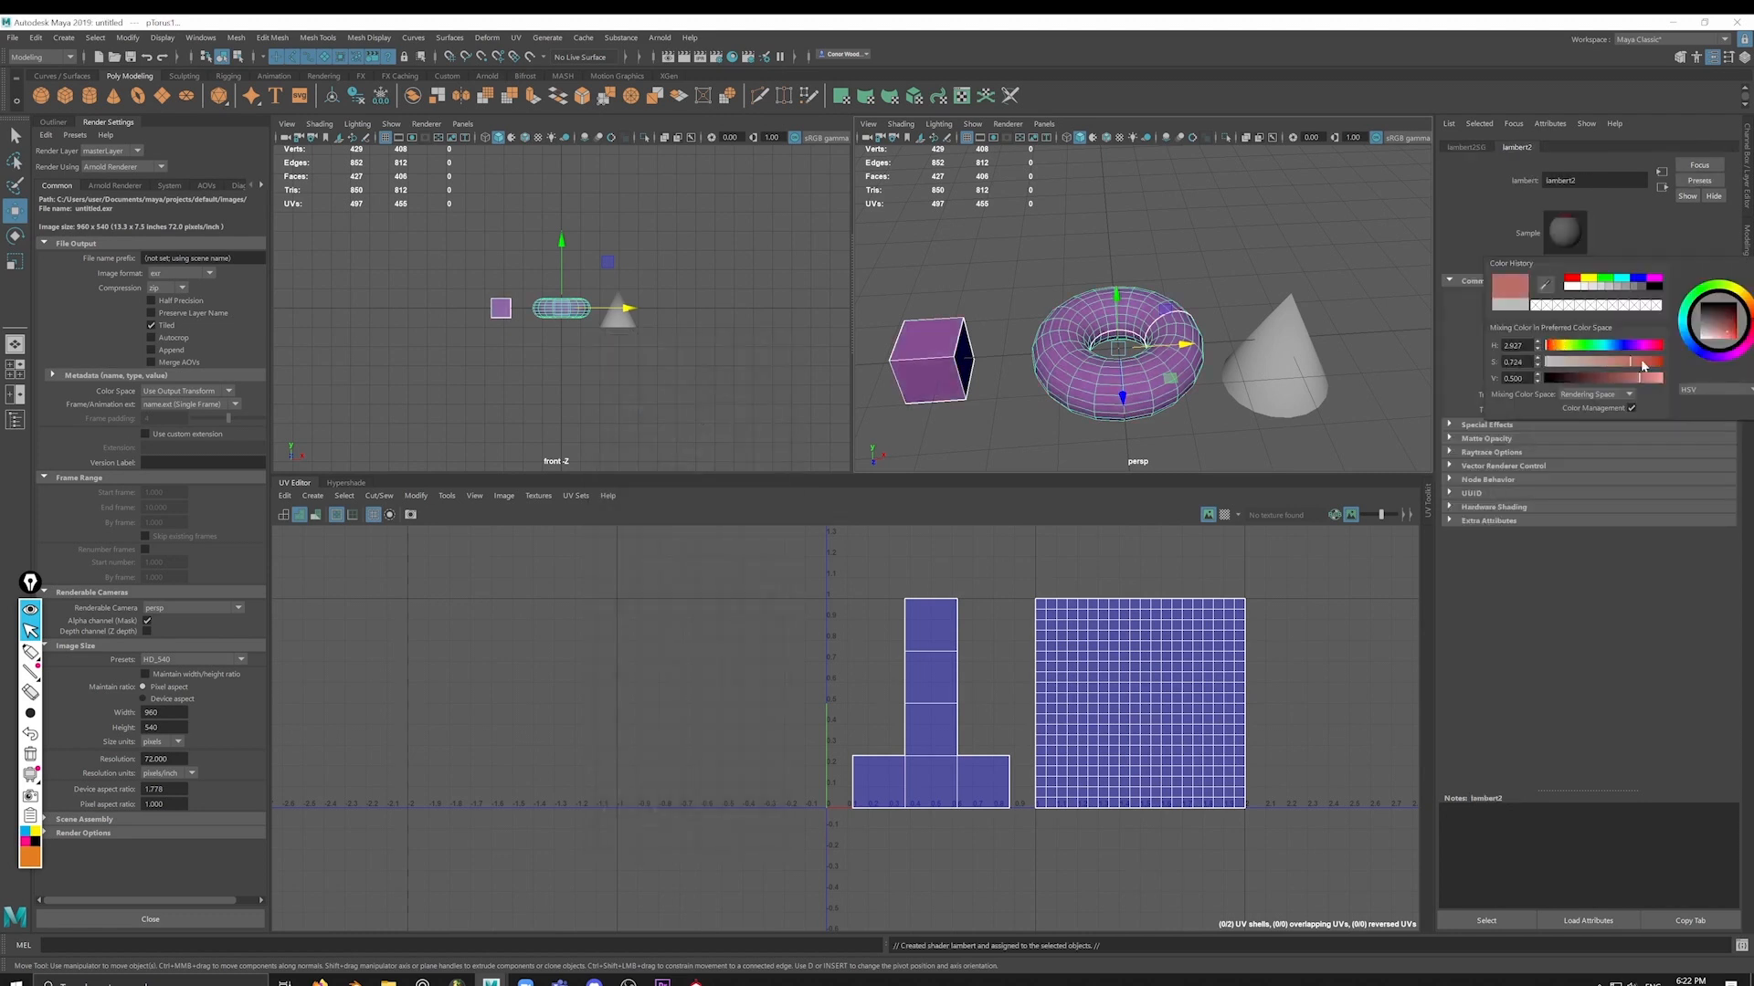
# Step: Assign a separate new Lambert material to the cone and color it light blue
pyautogui.click(1279, 347)
pyautogui.moveTo(1282, 342); pyautogui.dragTo(1310, 688, button='right')
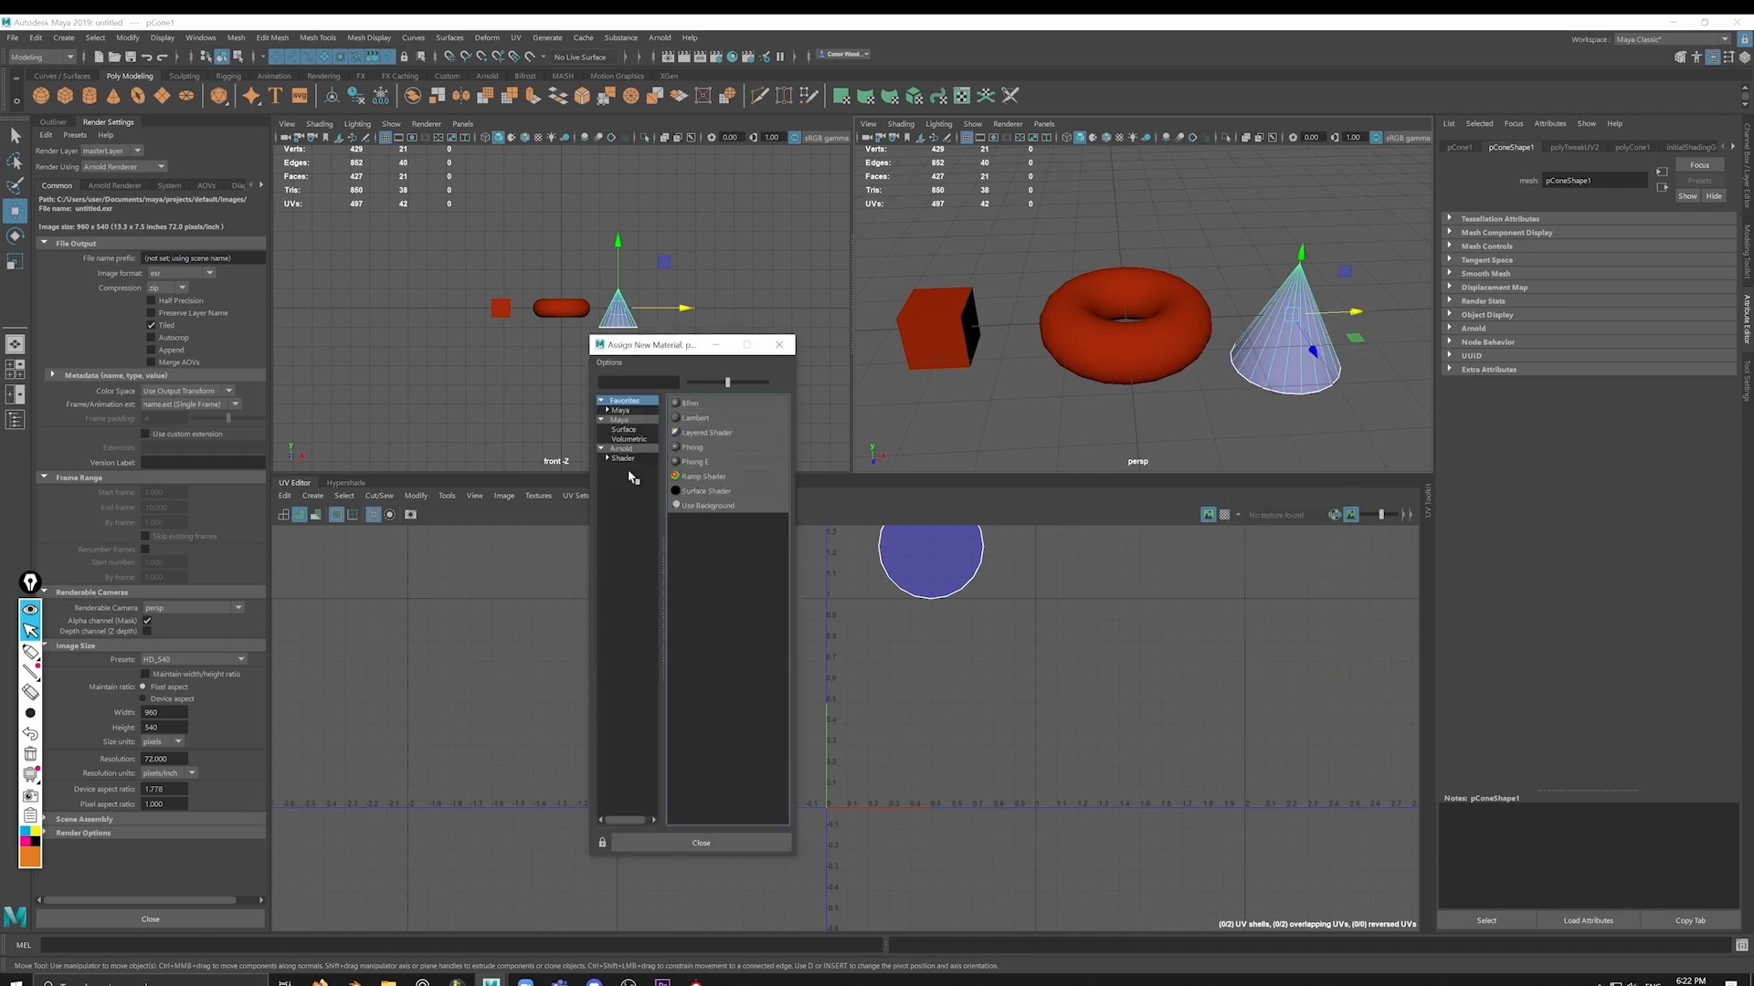
pyautogui.click(694, 417)
pyautogui.click(1572, 296)
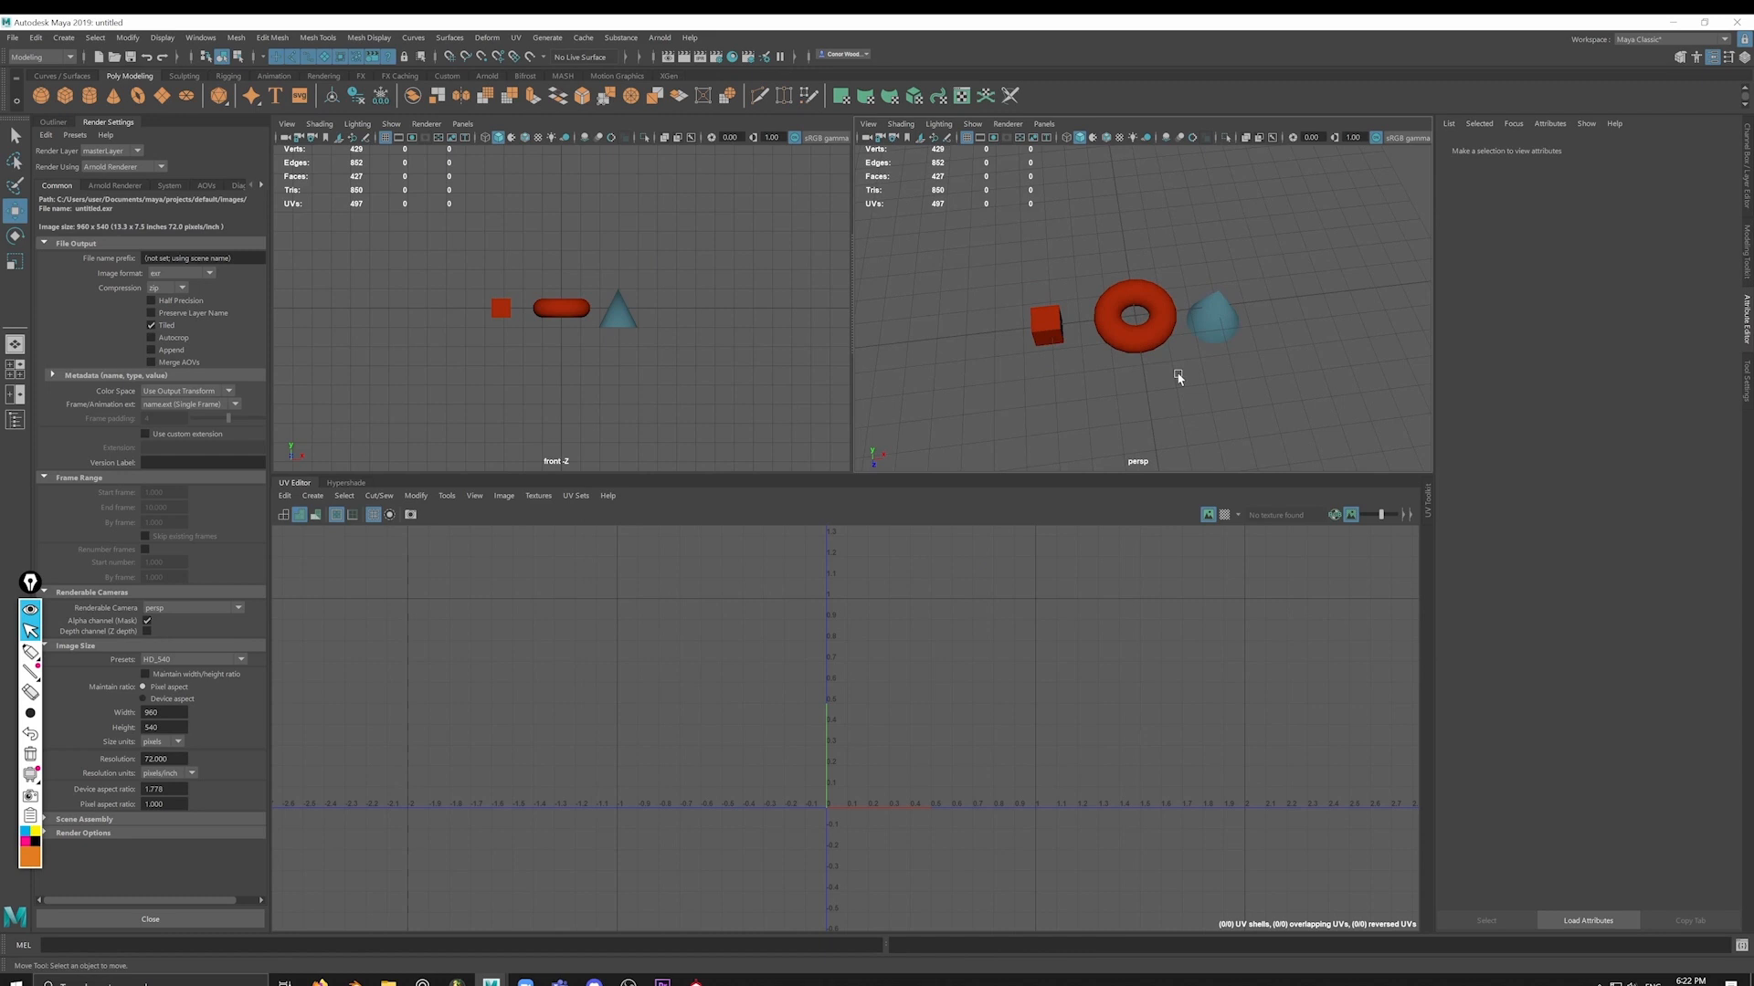
# Step: Export the cube, torus and cone as an FBX named "owl club lesson export whatever dosen't matter" in the Testing folder
pyautogui.moveTo(1271, 269); pyautogui.dragTo(893, 427)
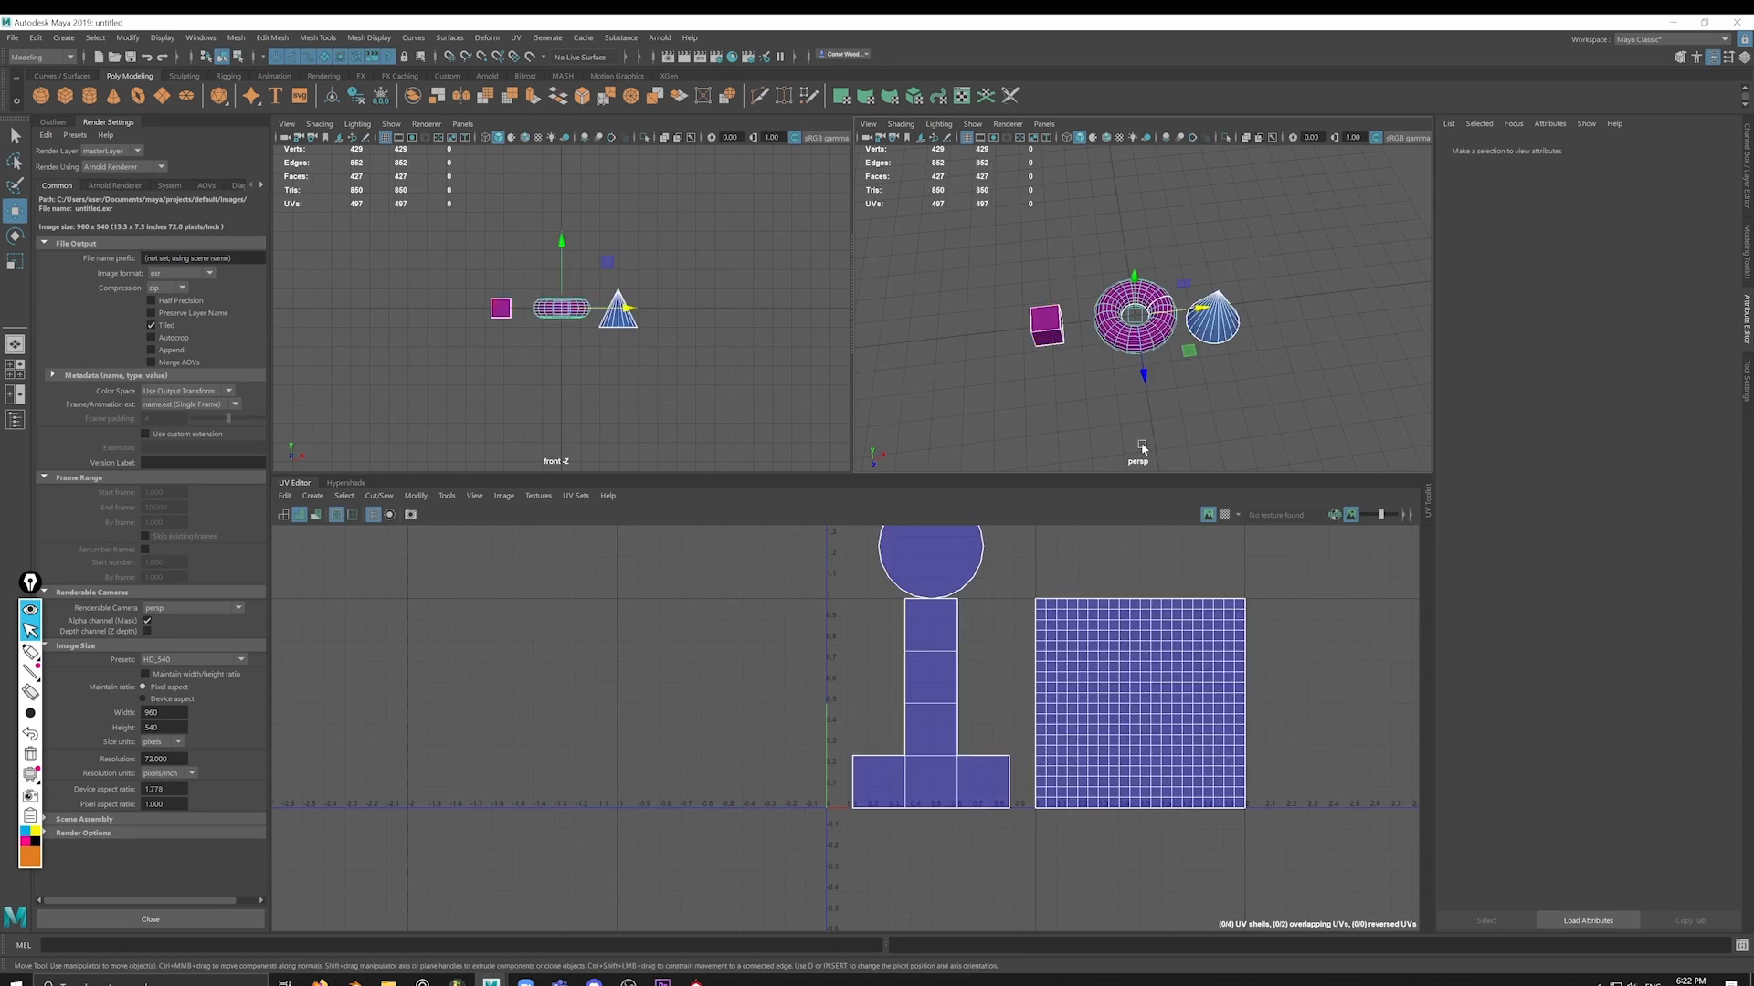
pyautogui.keyDown('alt'); pyautogui.moveTo(1143, 446); pyautogui.dragTo(1142, 366); pyautogui.keyUp('alt')
pyautogui.click(1036, 306)
pyautogui.click(1153, 294)
pyautogui.click(1222, 303)
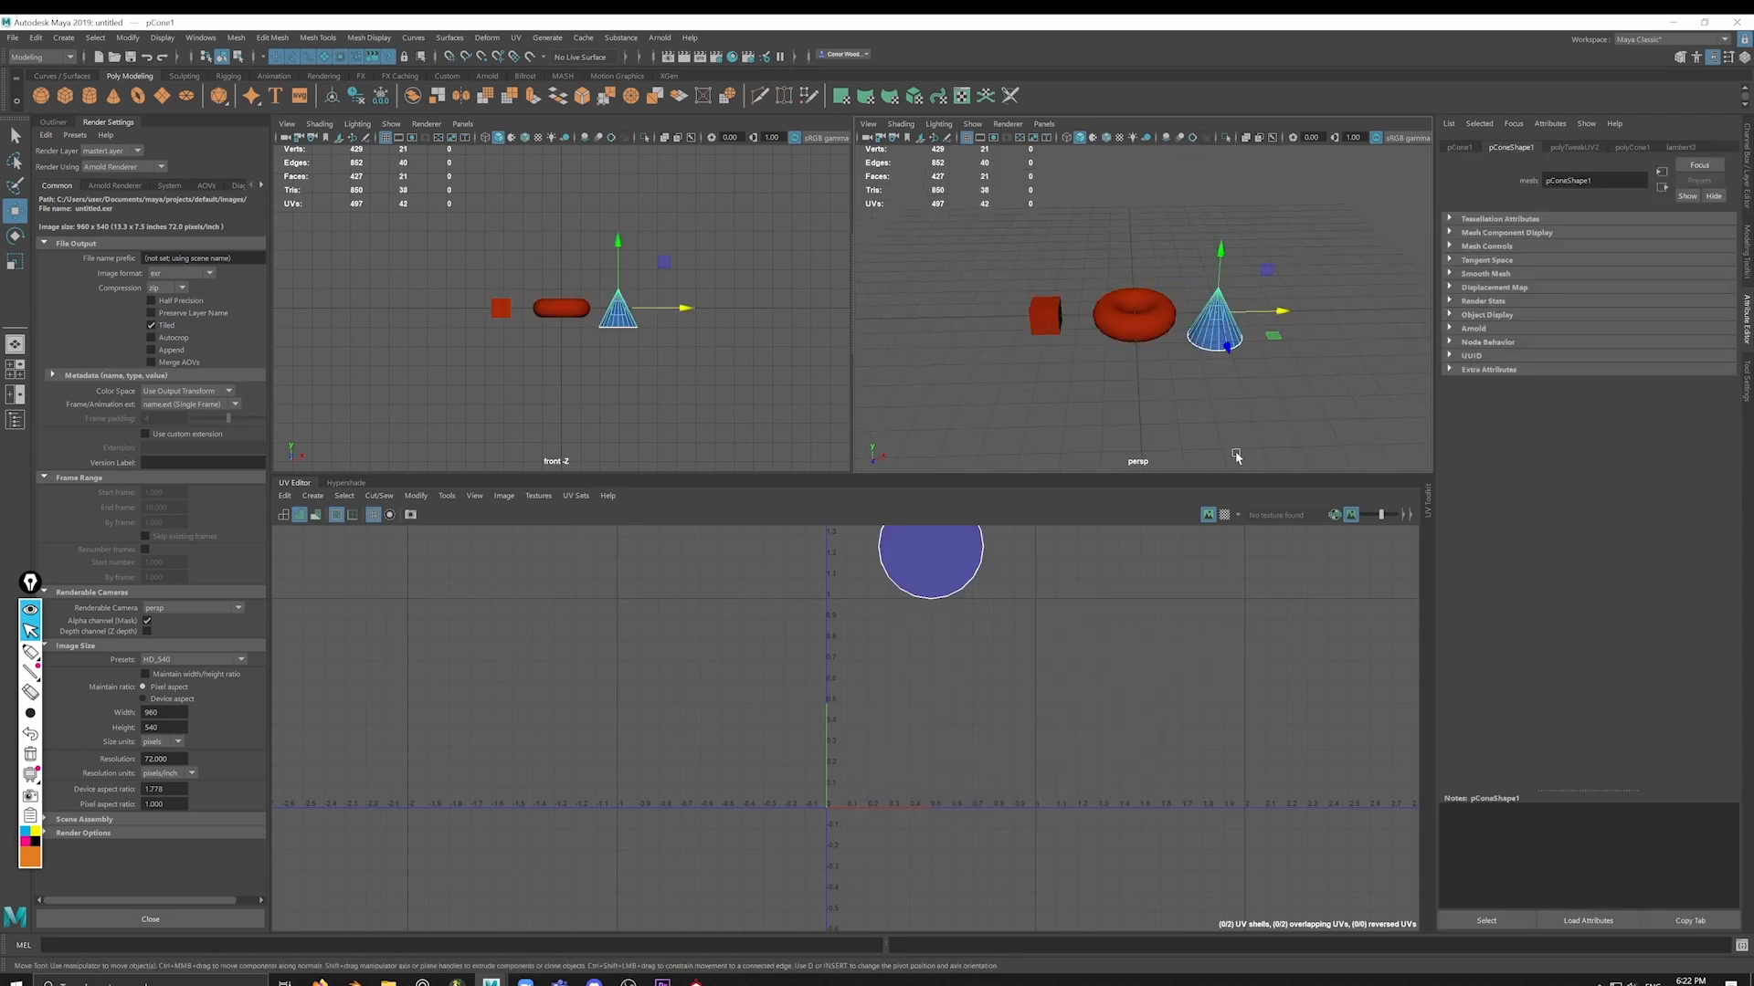
pyautogui.hotkey('ctrl', 'shift', 'a')
pyautogui.click(15, 38)
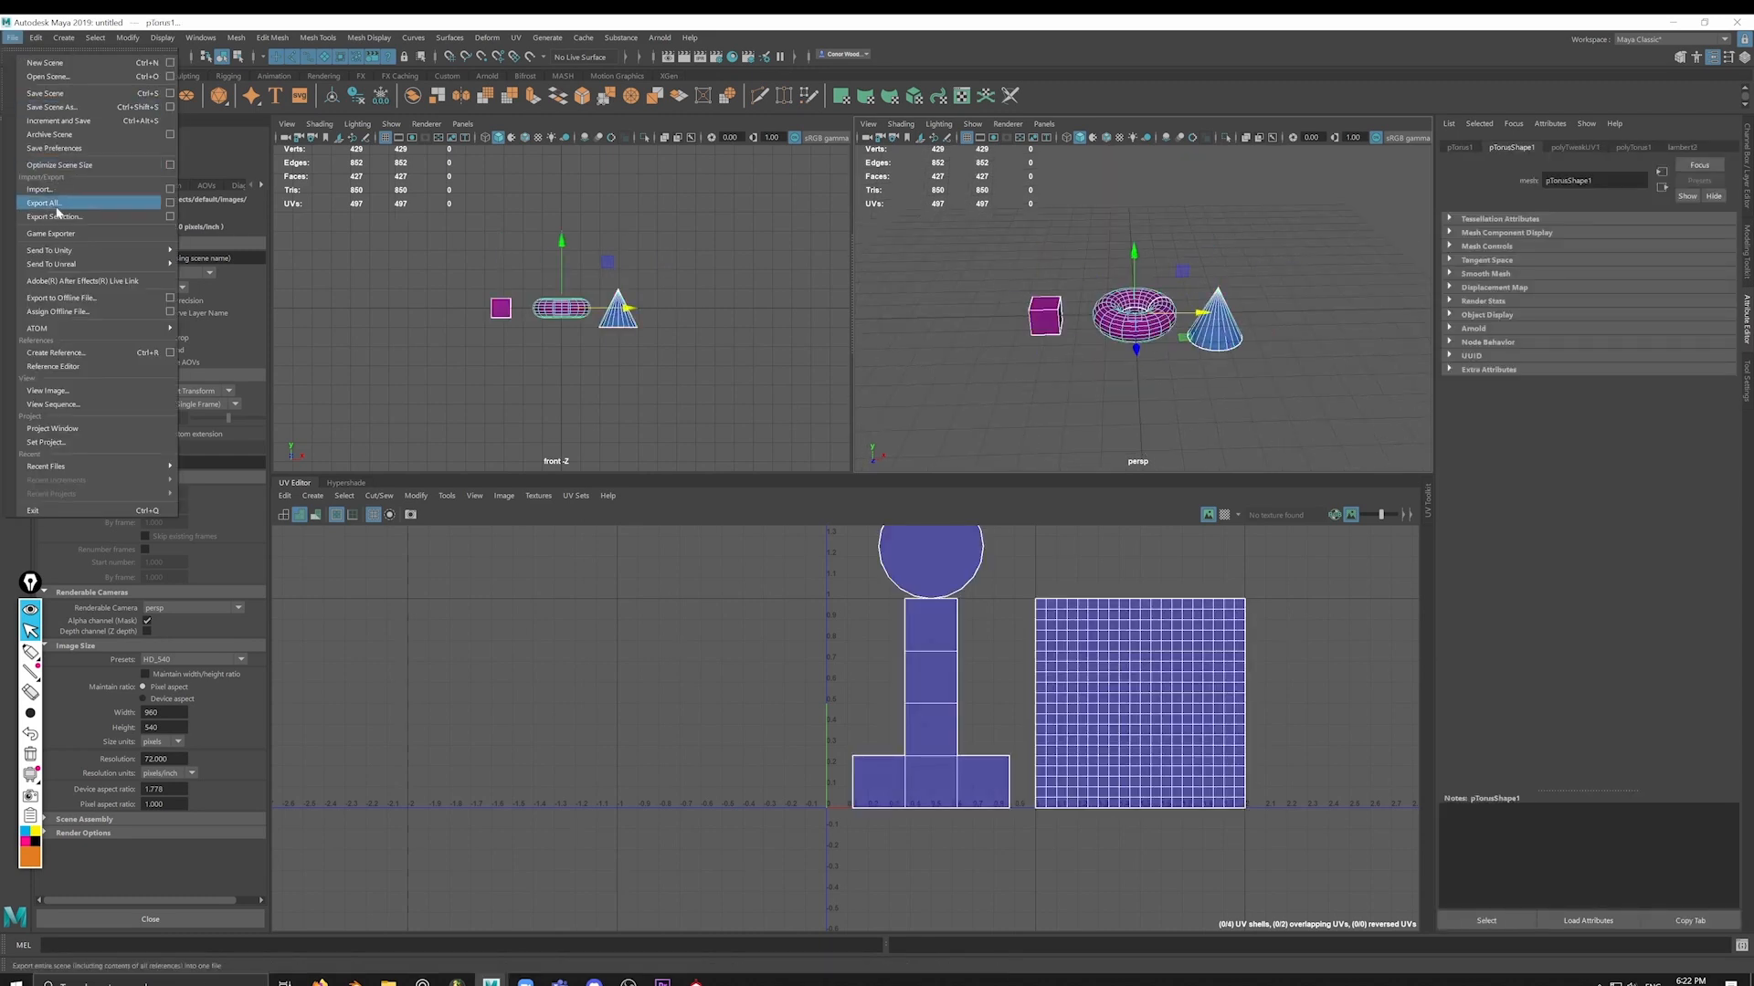
pyautogui.click(64, 215)
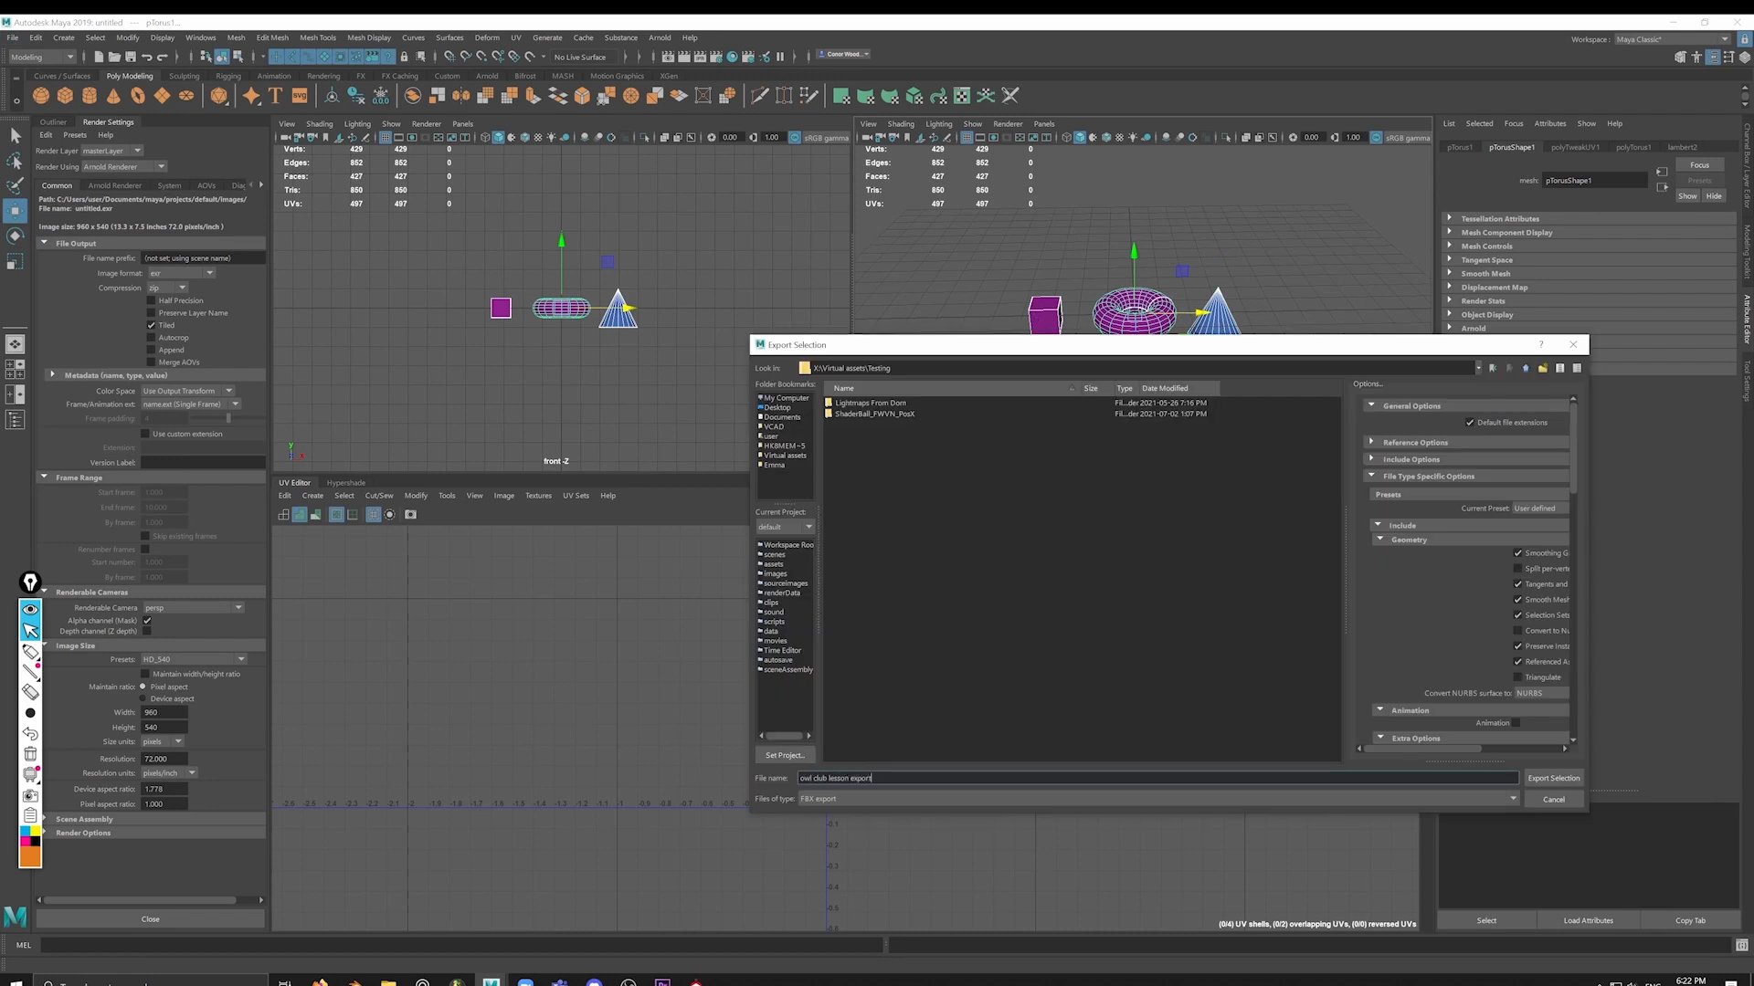
pyautogui.write("owl club lesson export whatever doesn't matter")
pyautogui.press('Return')
# Step: Switch to Substance Painter and start a new project using the FBX "owl club lesson export whatever dosen't matter" from the Testing folder
pyautogui.click(696, 982)
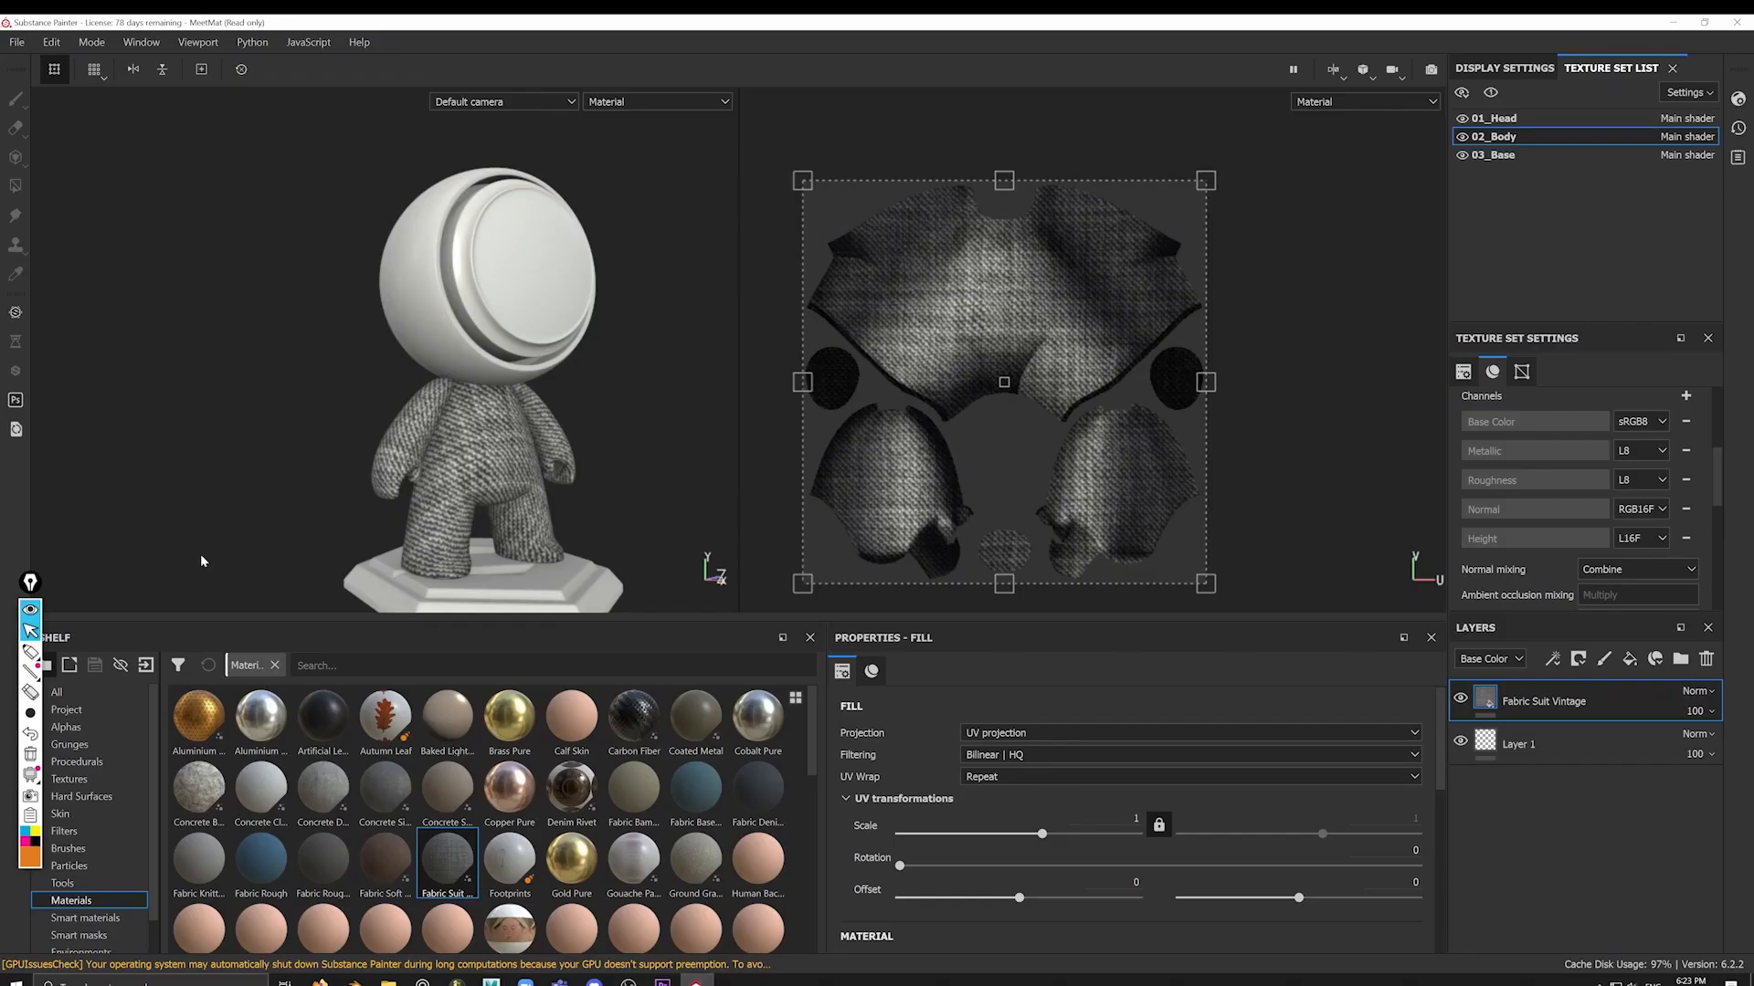
pyautogui.click(16, 42)
pyautogui.click(37, 57)
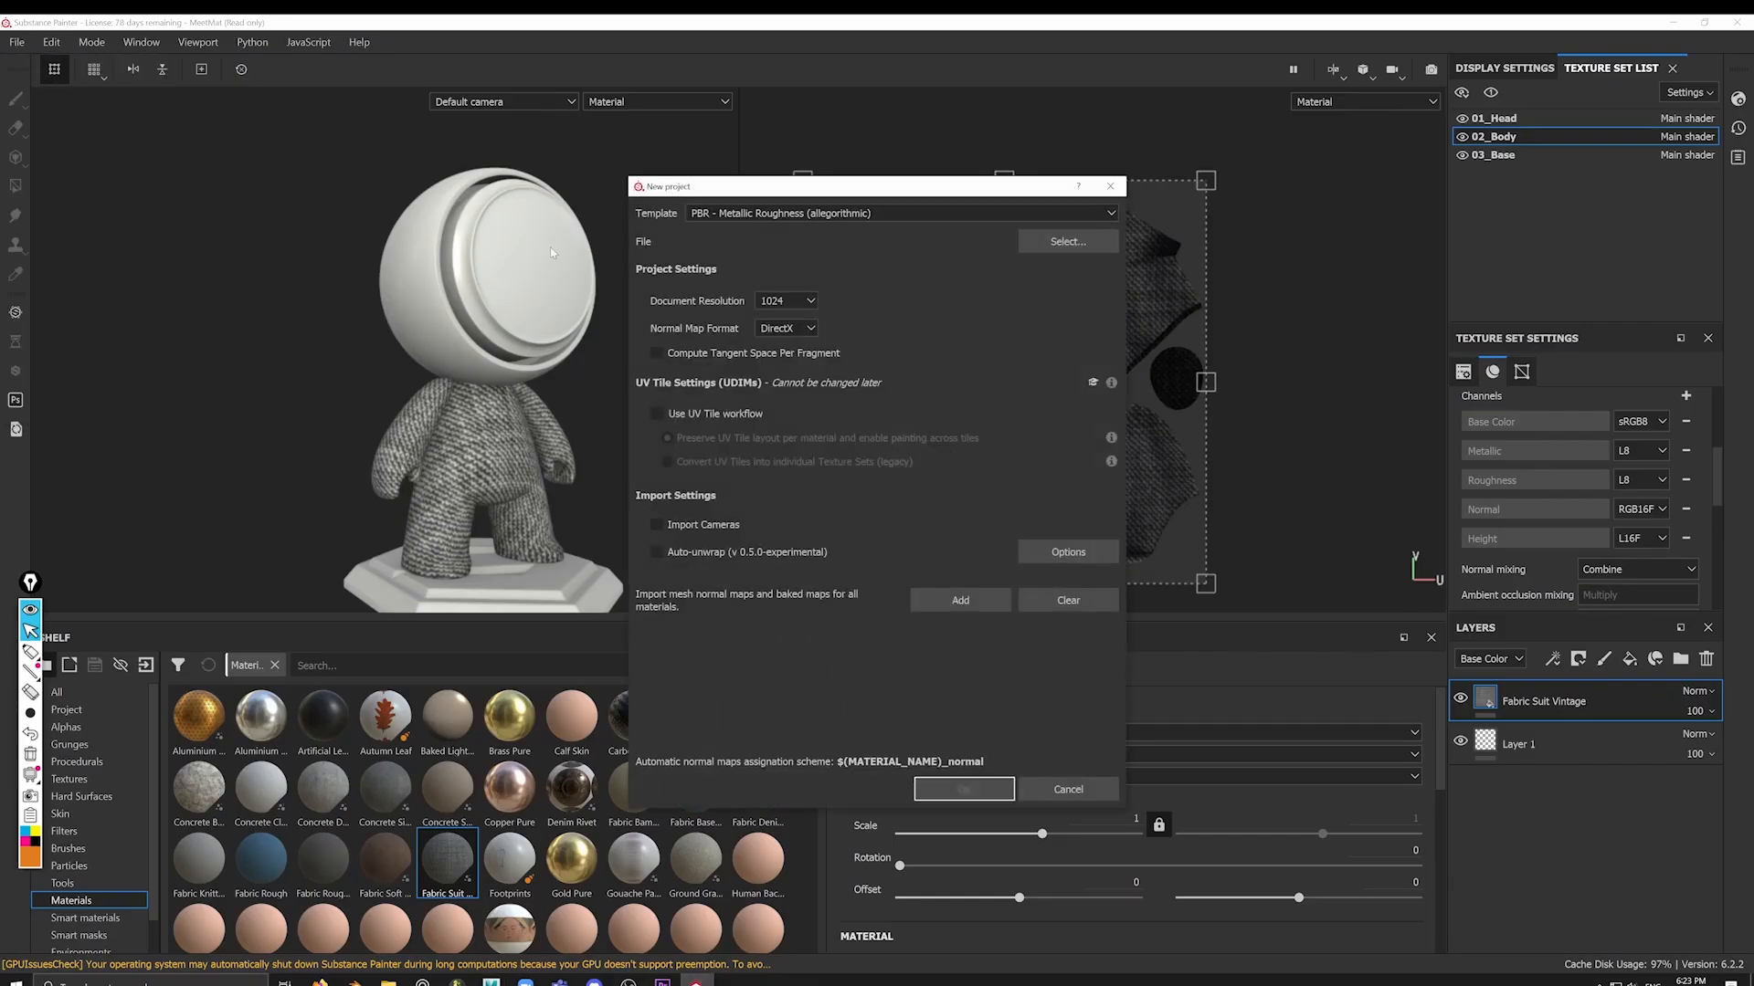
pyautogui.click(1092, 245)
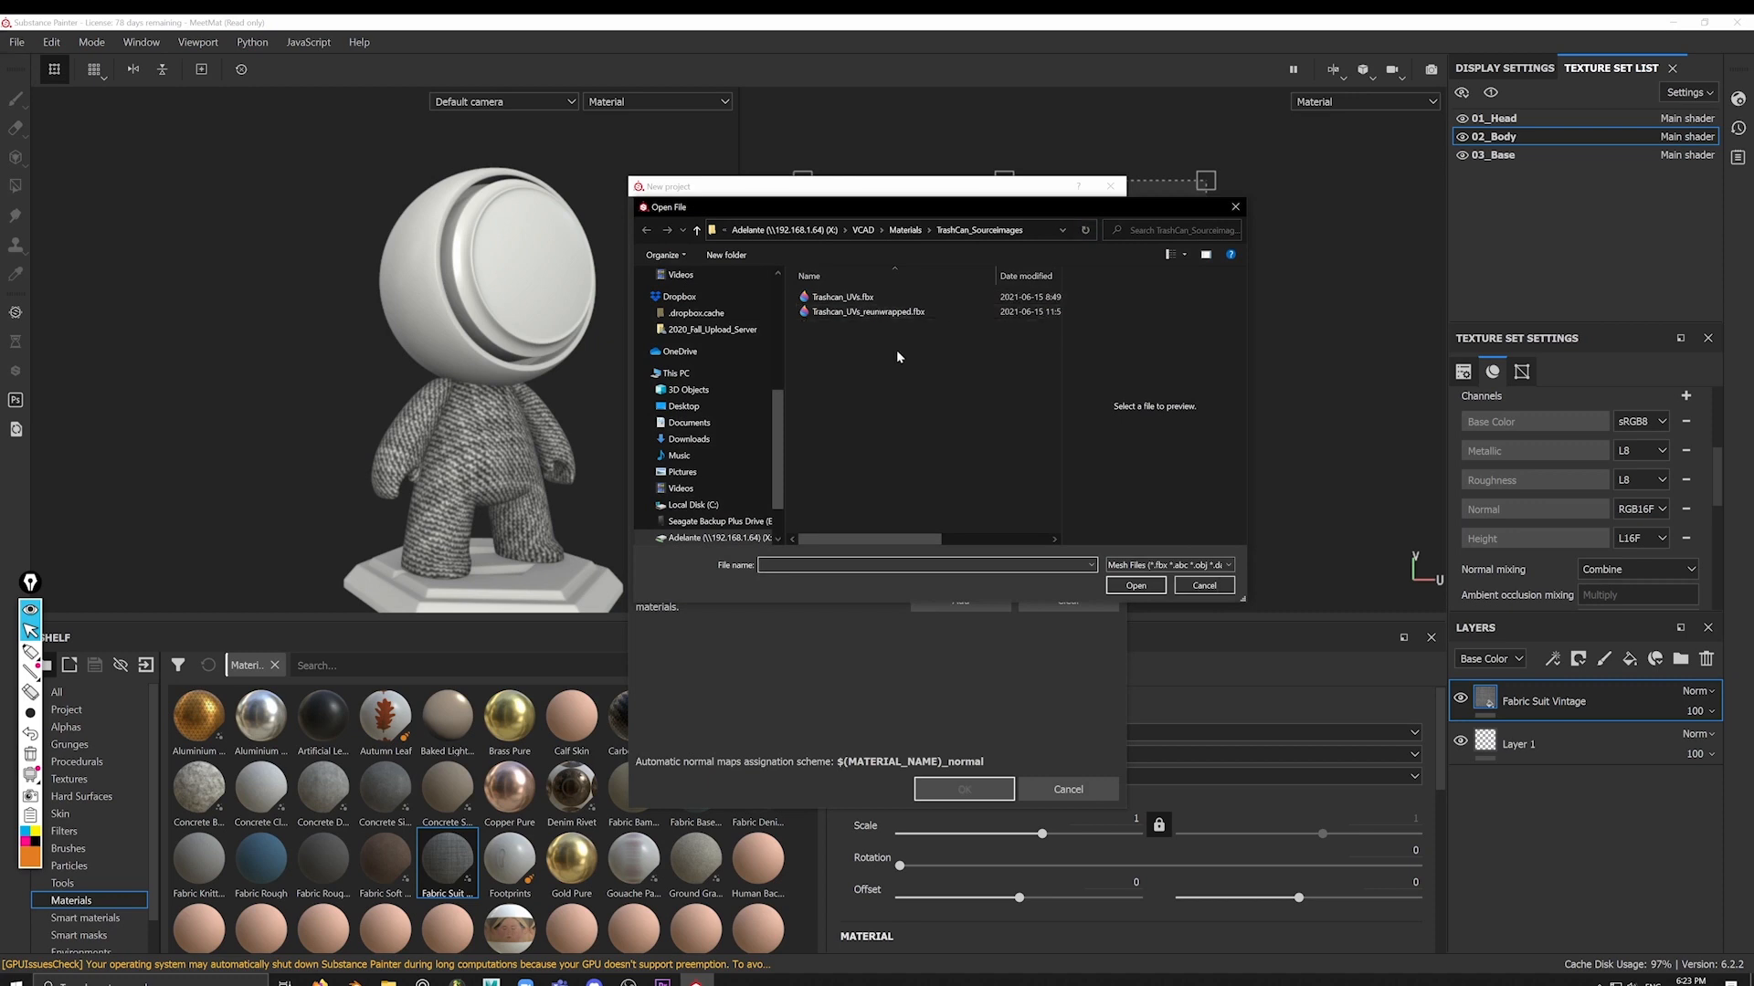
pyautogui.scroll(2, 713, 329)
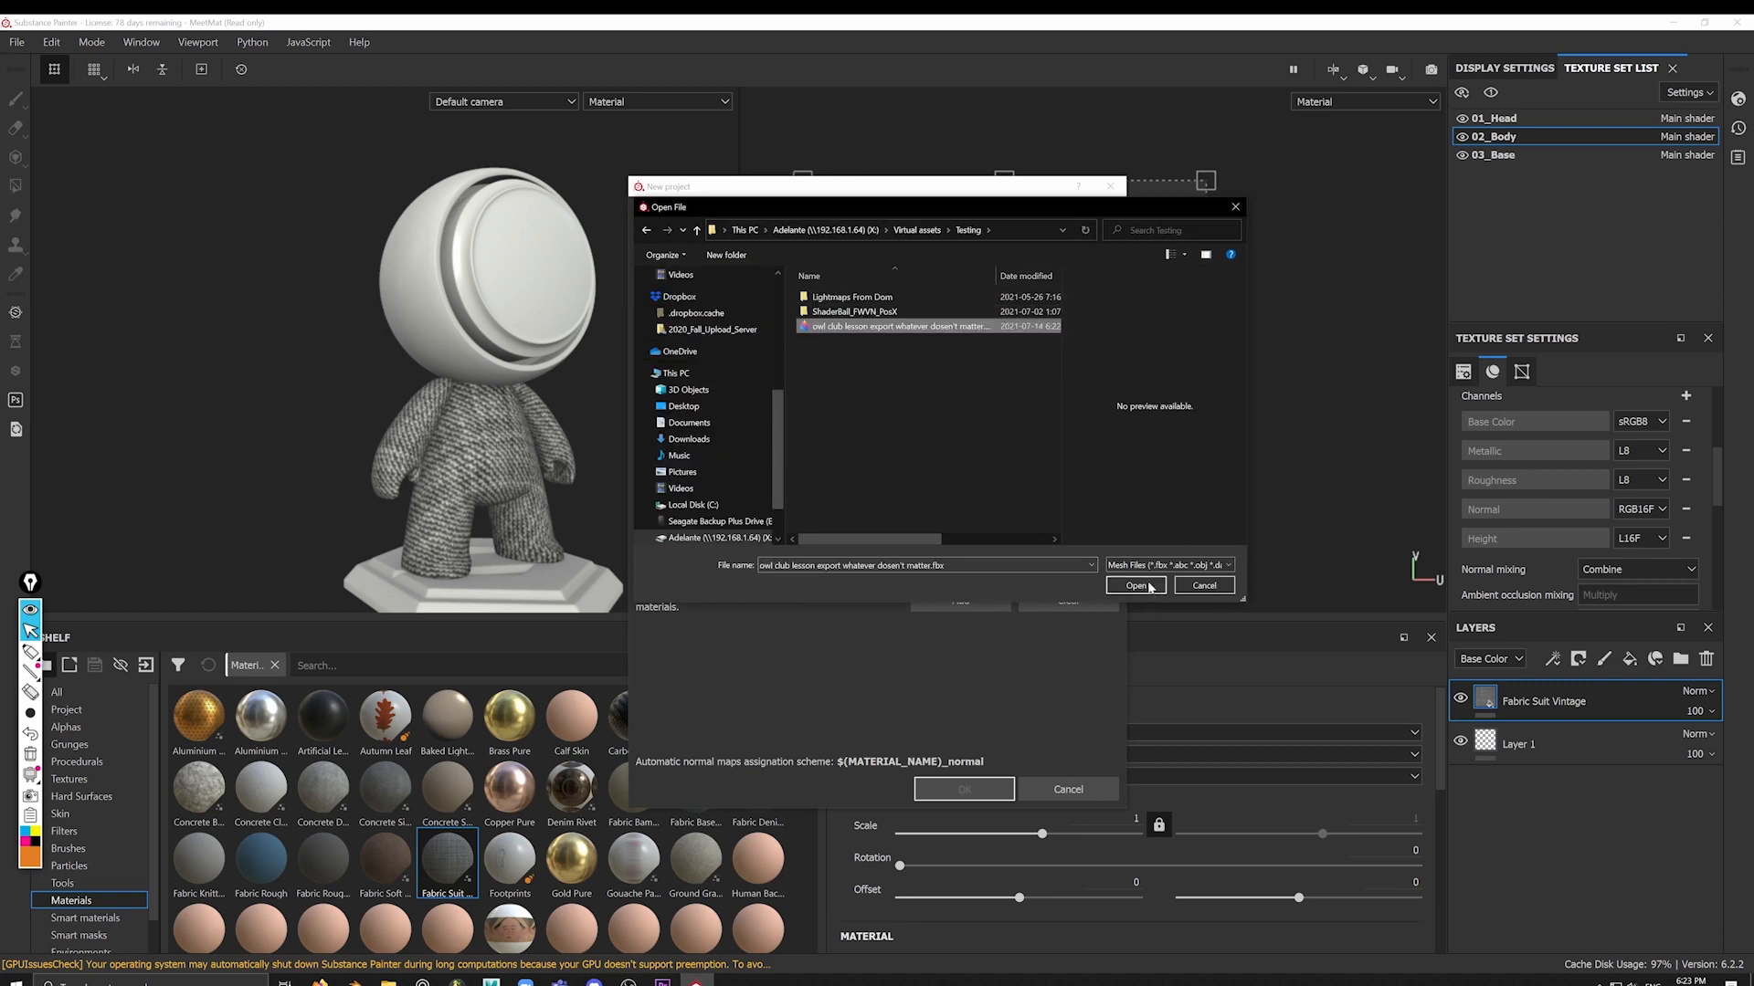
pyautogui.click(1137, 585)
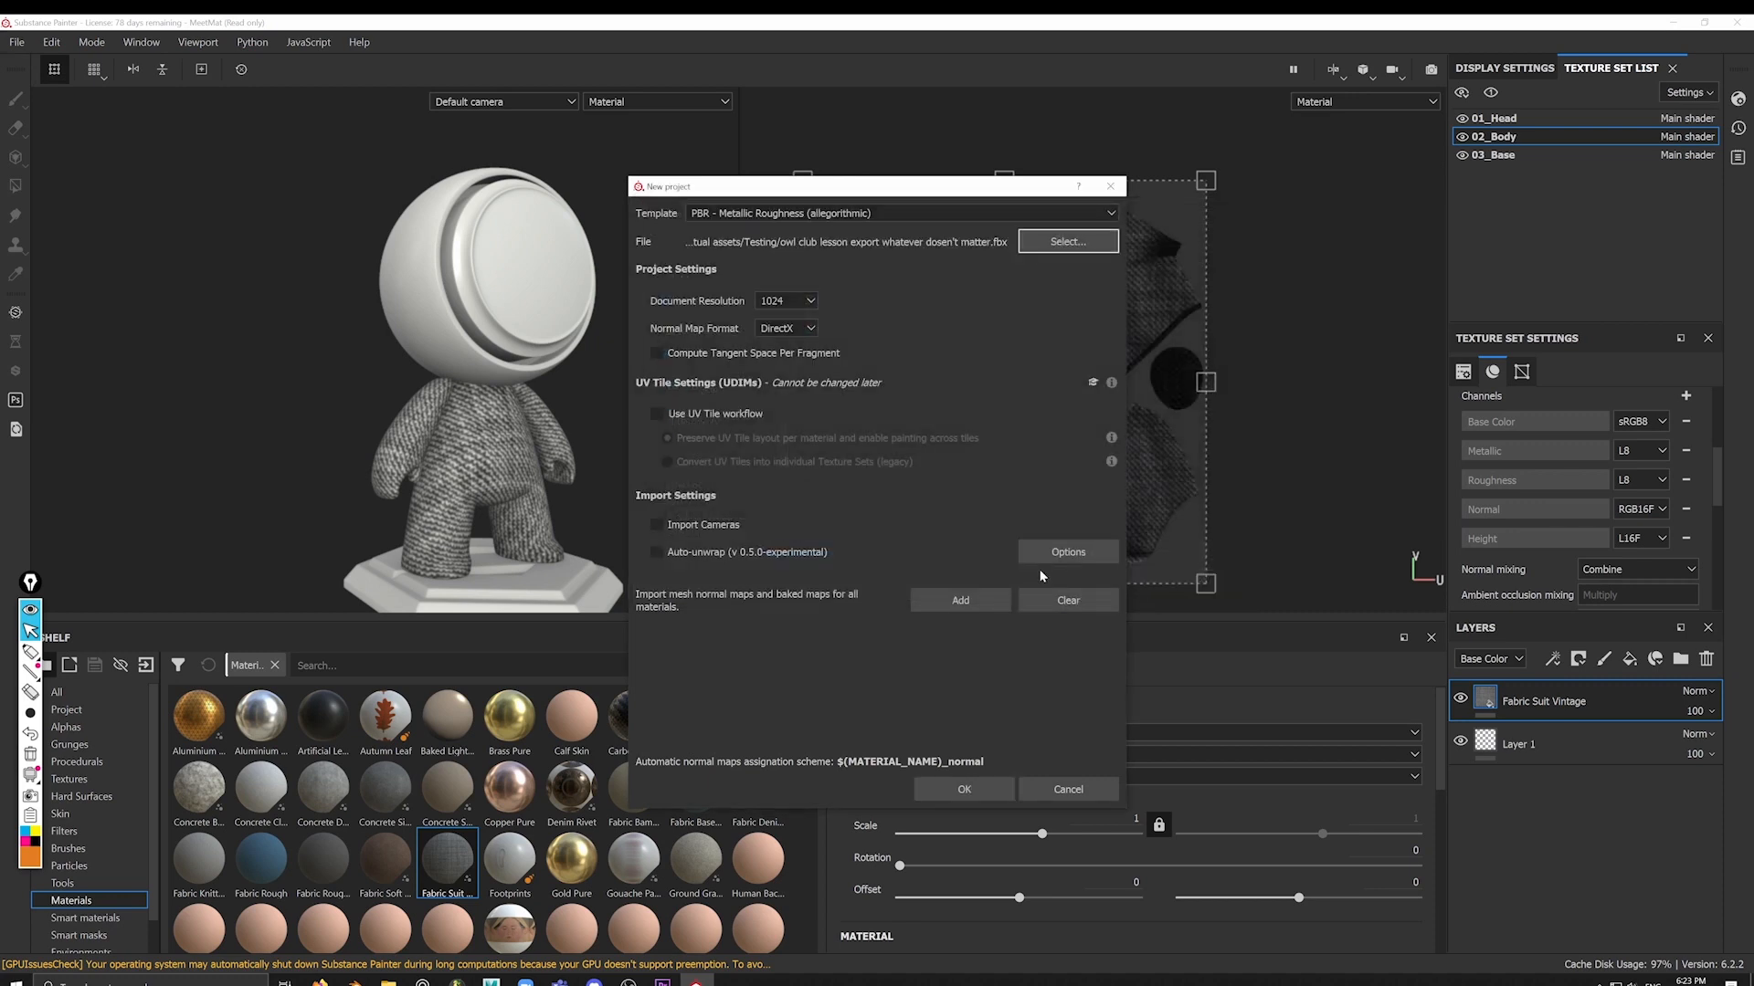
# Step: Enable the UV Tile workflow with the tile layout preserved per material and try to create the project
pyautogui.click(701, 415)
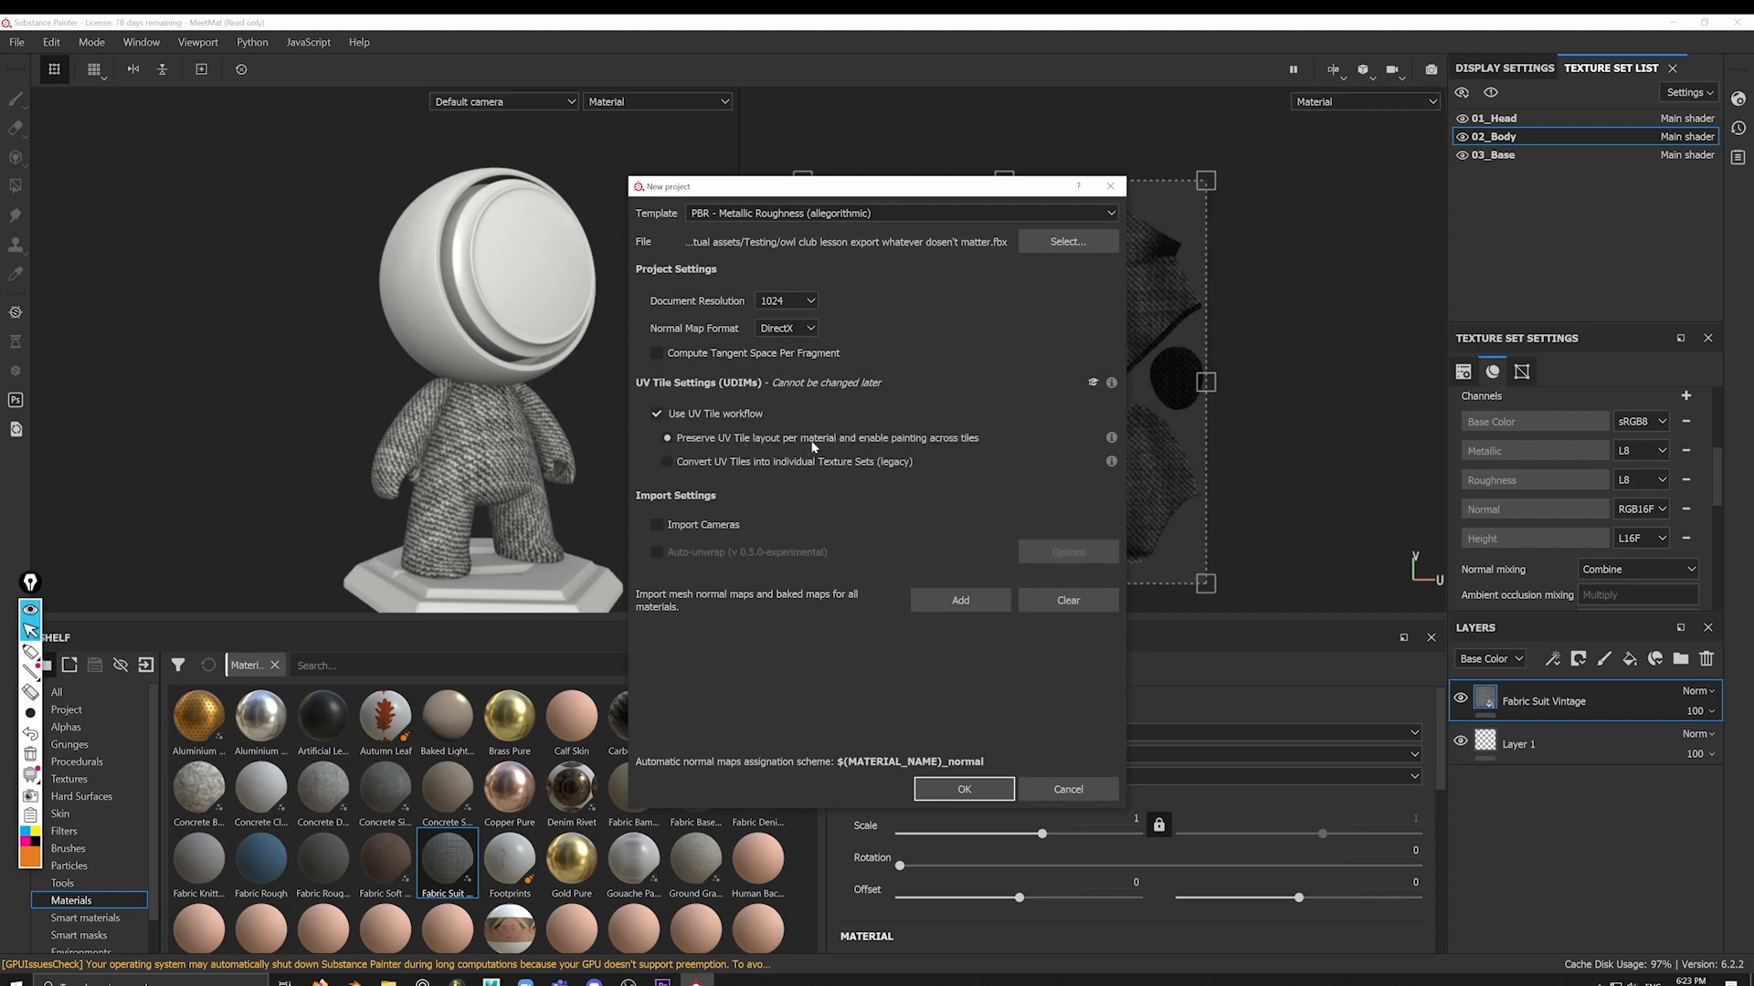
pyautogui.click(963, 789)
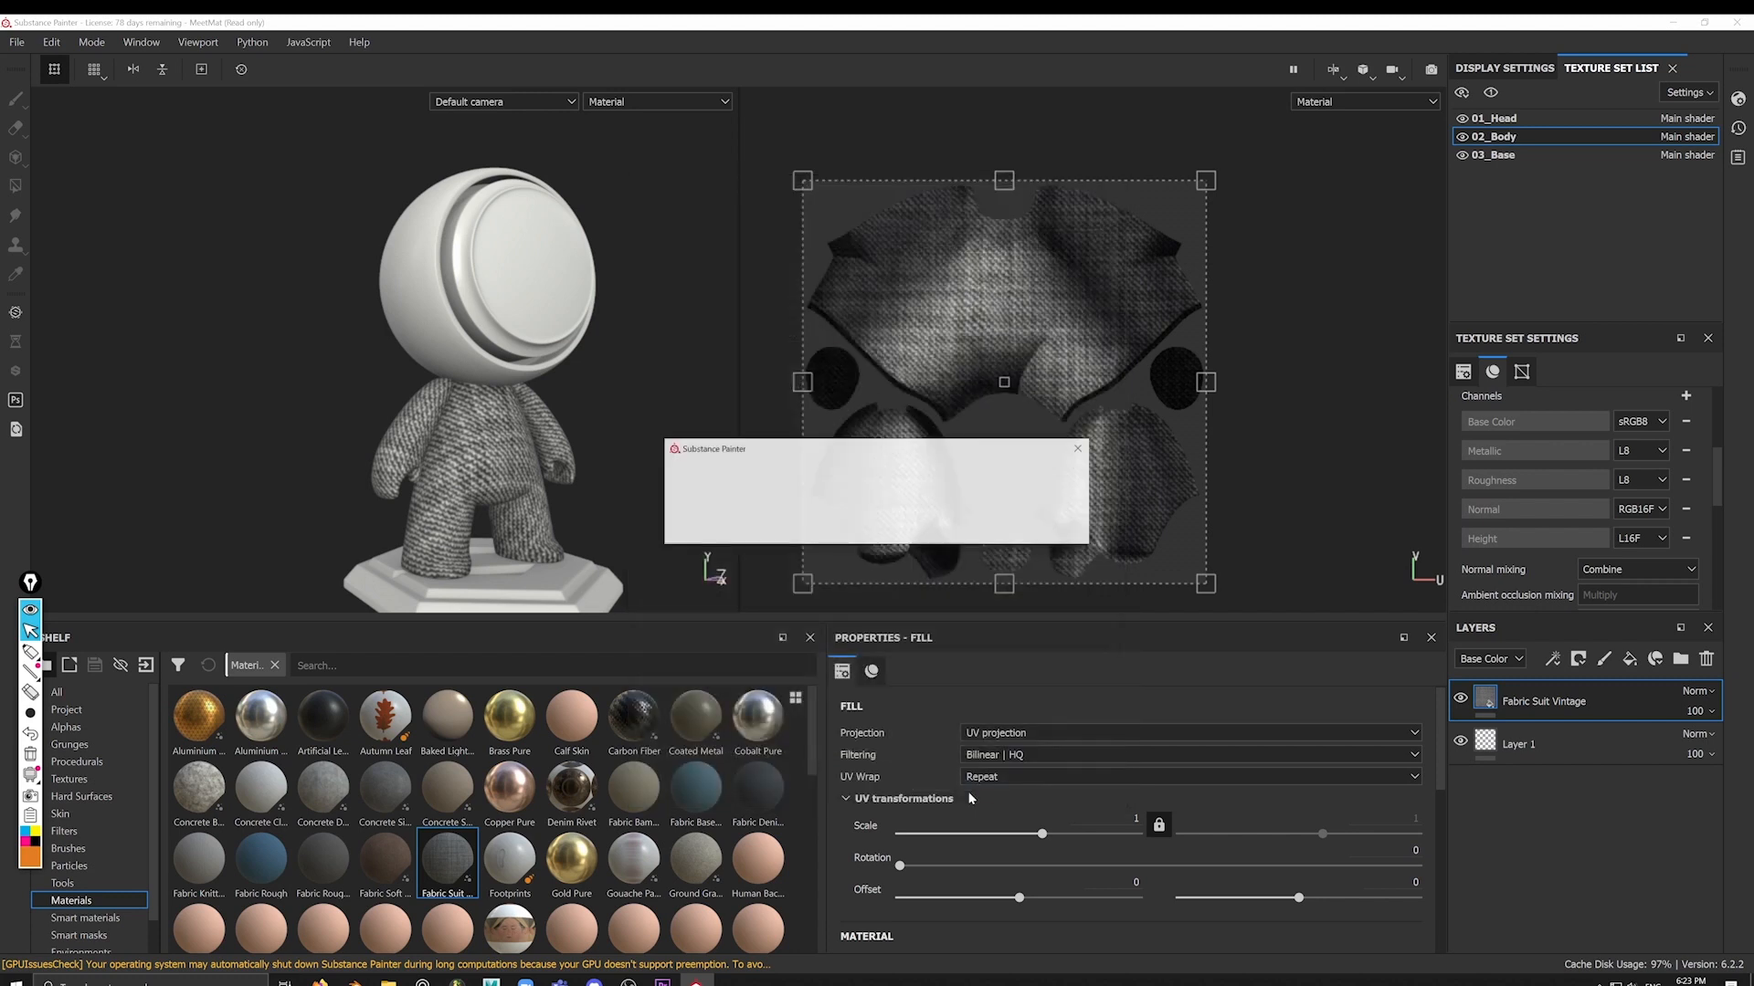
pyautogui.click(929, 524)
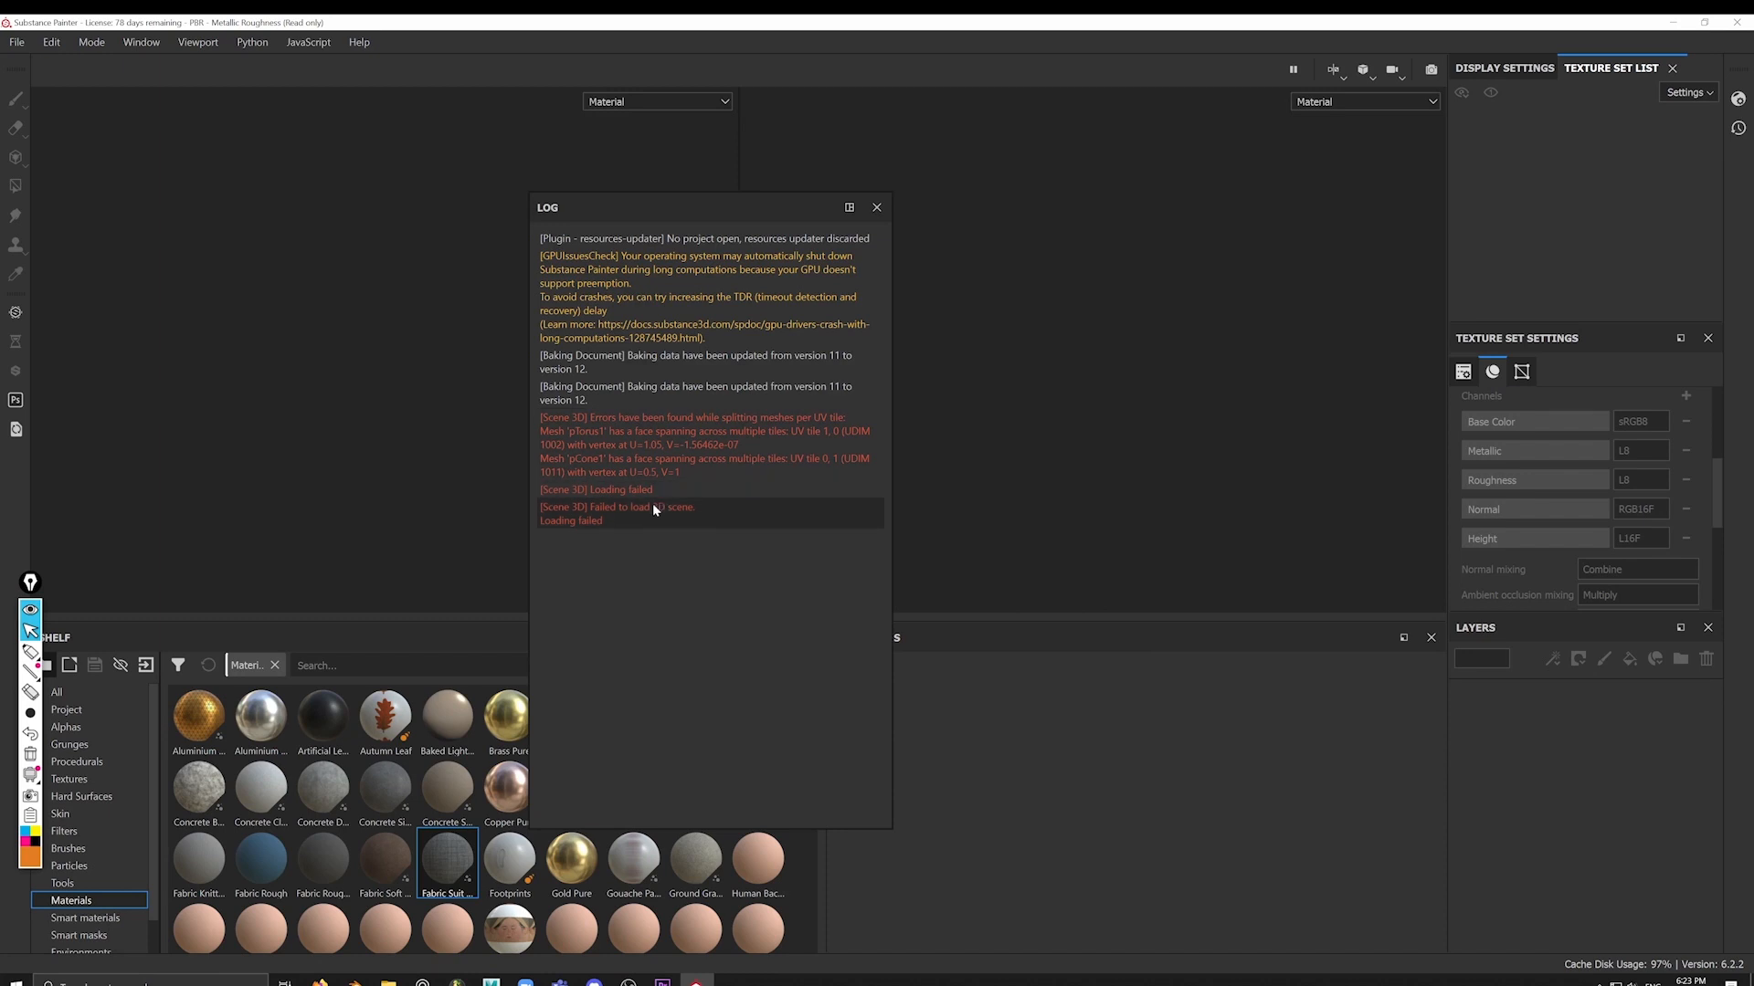
# Step: Switch back to Maya and scale the cube's and torus's UV shells down slightly so they sit inside their tile borders
pyautogui.hotkey('alt', 'Tab')
pyautogui.scroll(3, 993, 576)
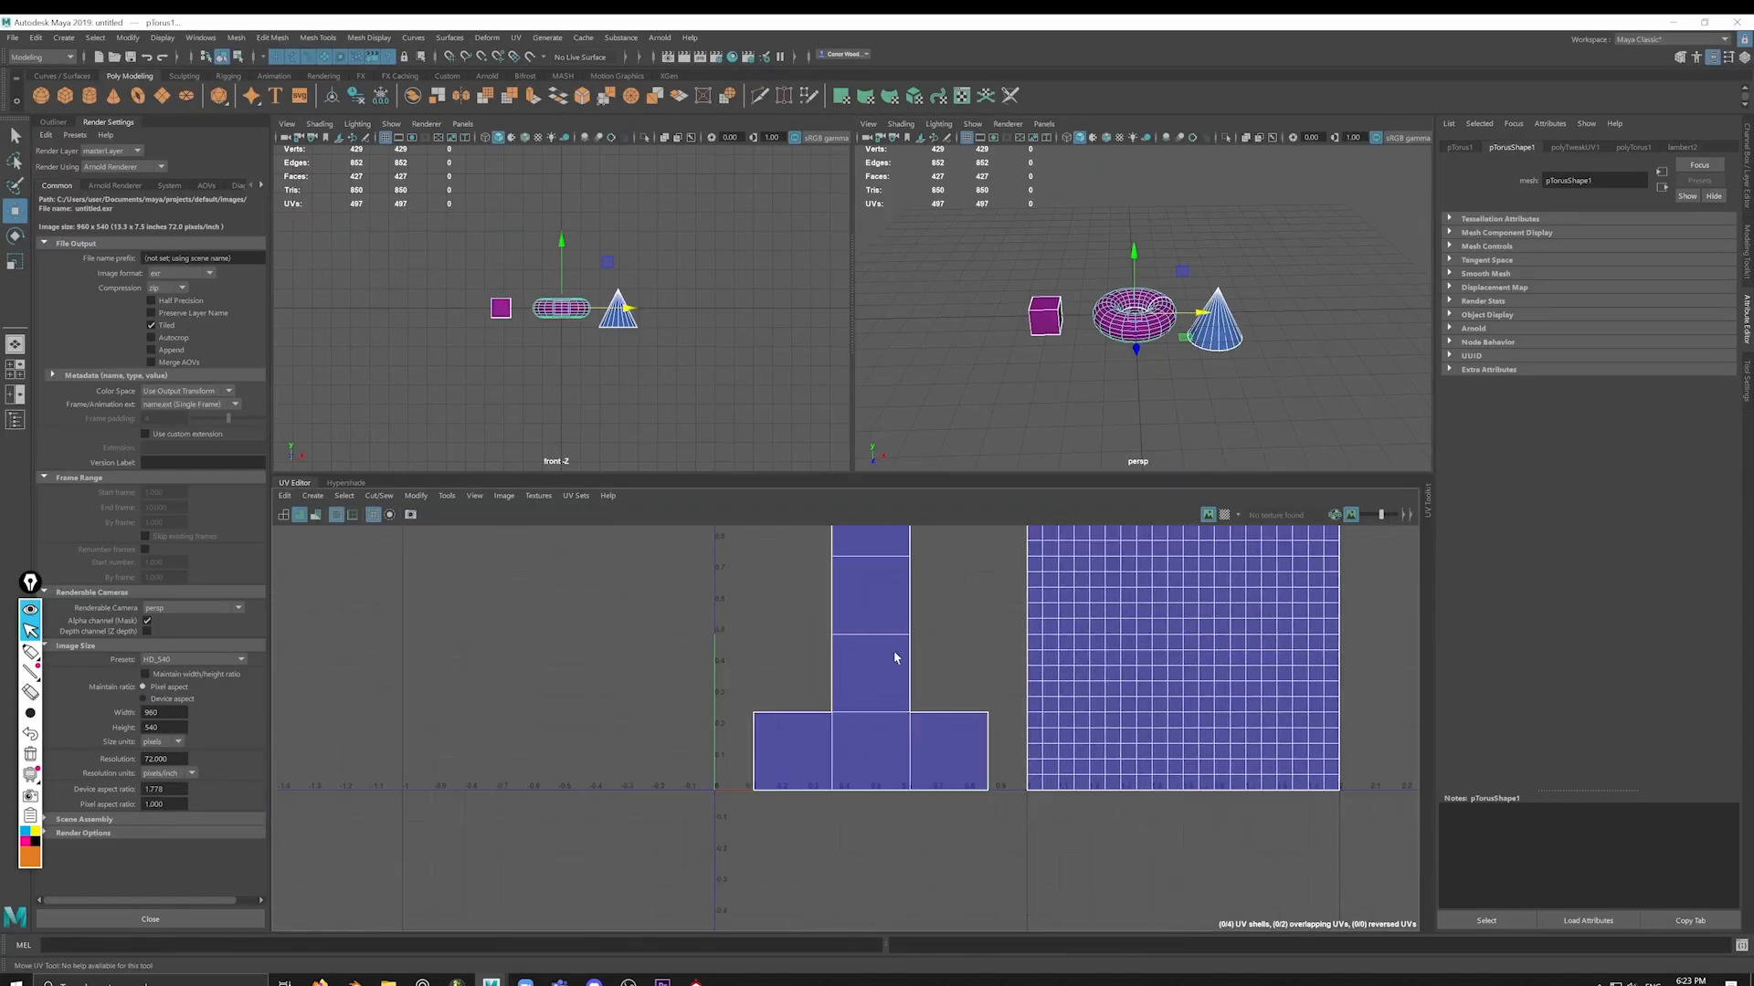
pyautogui.click(923, 743)
pyautogui.press('w')
pyautogui.keyDown('alt'); pyautogui.moveTo(1025, 673); pyautogui.dragTo(1009, 770, button='middle'); pyautogui.keyUp('alt')
pyautogui.press('r')
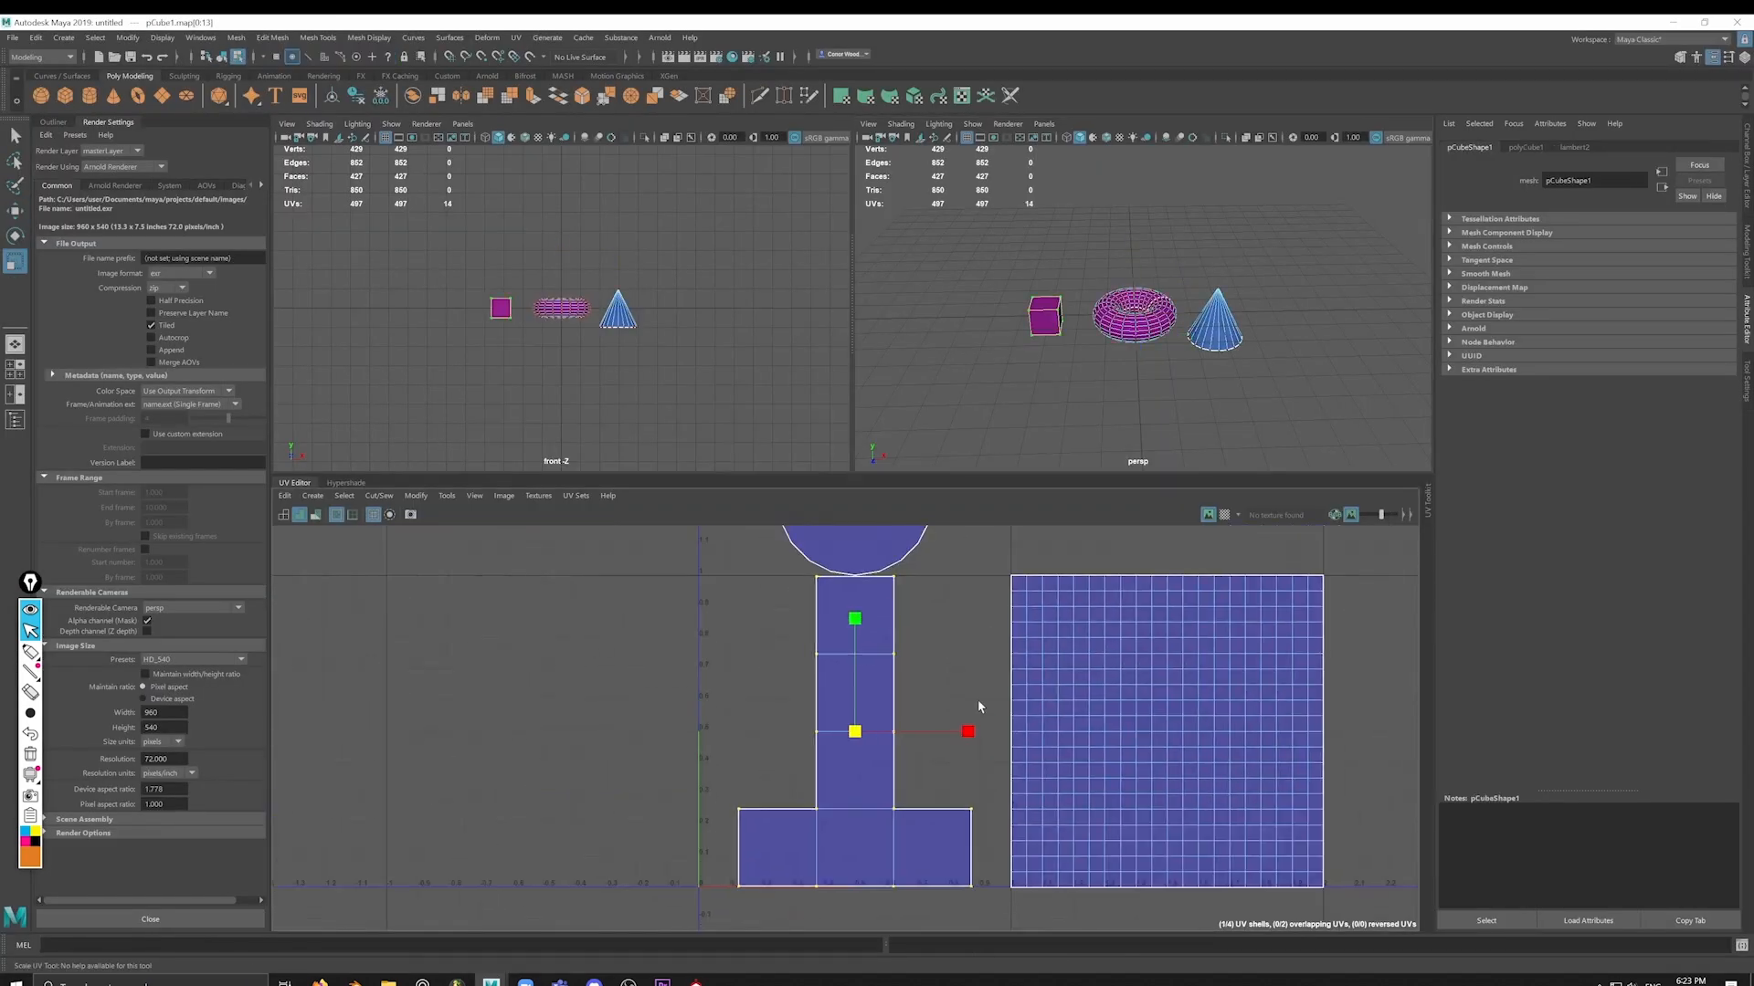
pyautogui.click(1224, 729)
pyautogui.moveTo(1227, 705); pyautogui.dragTo(1221, 704, button='middle')
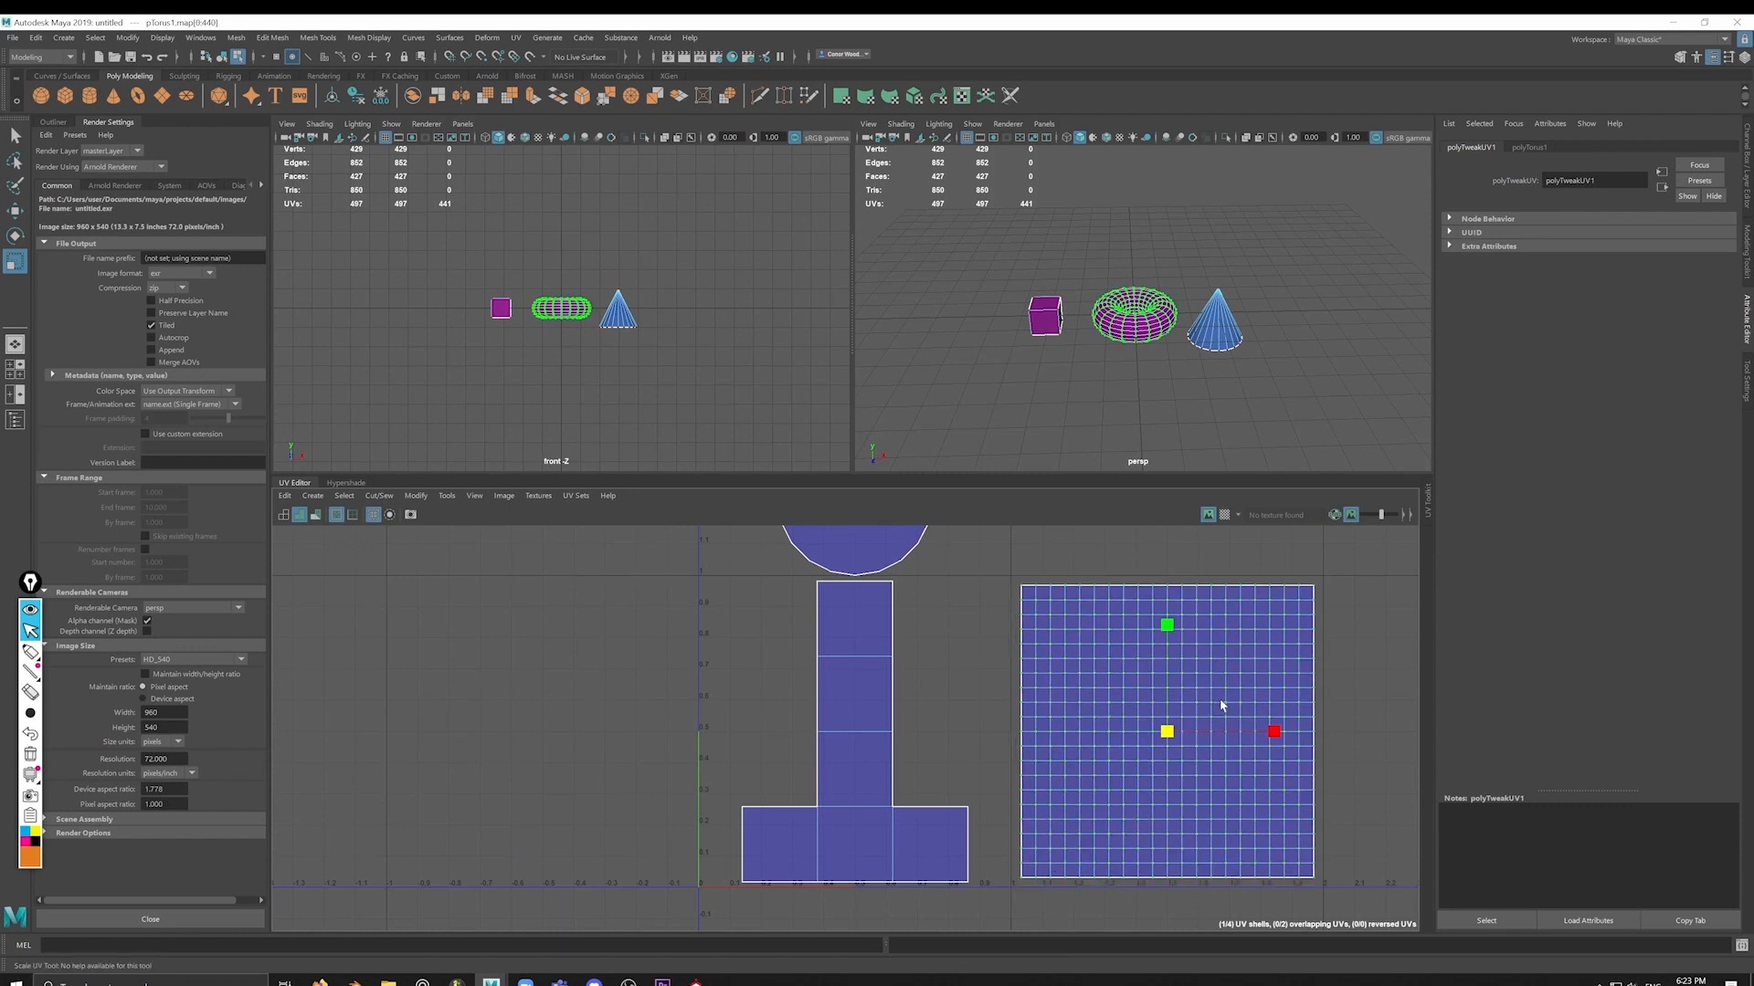
# Step: Select both of the cone's UV shells and scale them down slightly to clear the tile border
pyautogui.keyDown('alt'); pyautogui.moveTo(971, 615); pyautogui.dragTo(990, 826, button='middle'); pyautogui.keyUp('alt')
pyautogui.moveTo(959, 731); pyautogui.dragTo(849, 585)
pyautogui.moveTo(890, 685); pyautogui.dragTo(882, 683, button='middle')
pyautogui.moveTo(882, 683)
pyautogui.keyDown('alt'); pyautogui.mouseDown(button='middle')
pyautogui.moveTo(885, 720)
pyautogui.moveTo(879, 646)
pyautogui.moveTo(861, 691)
pyautogui.mouseUp(button='middle'); pyautogui.keyUp('alt')
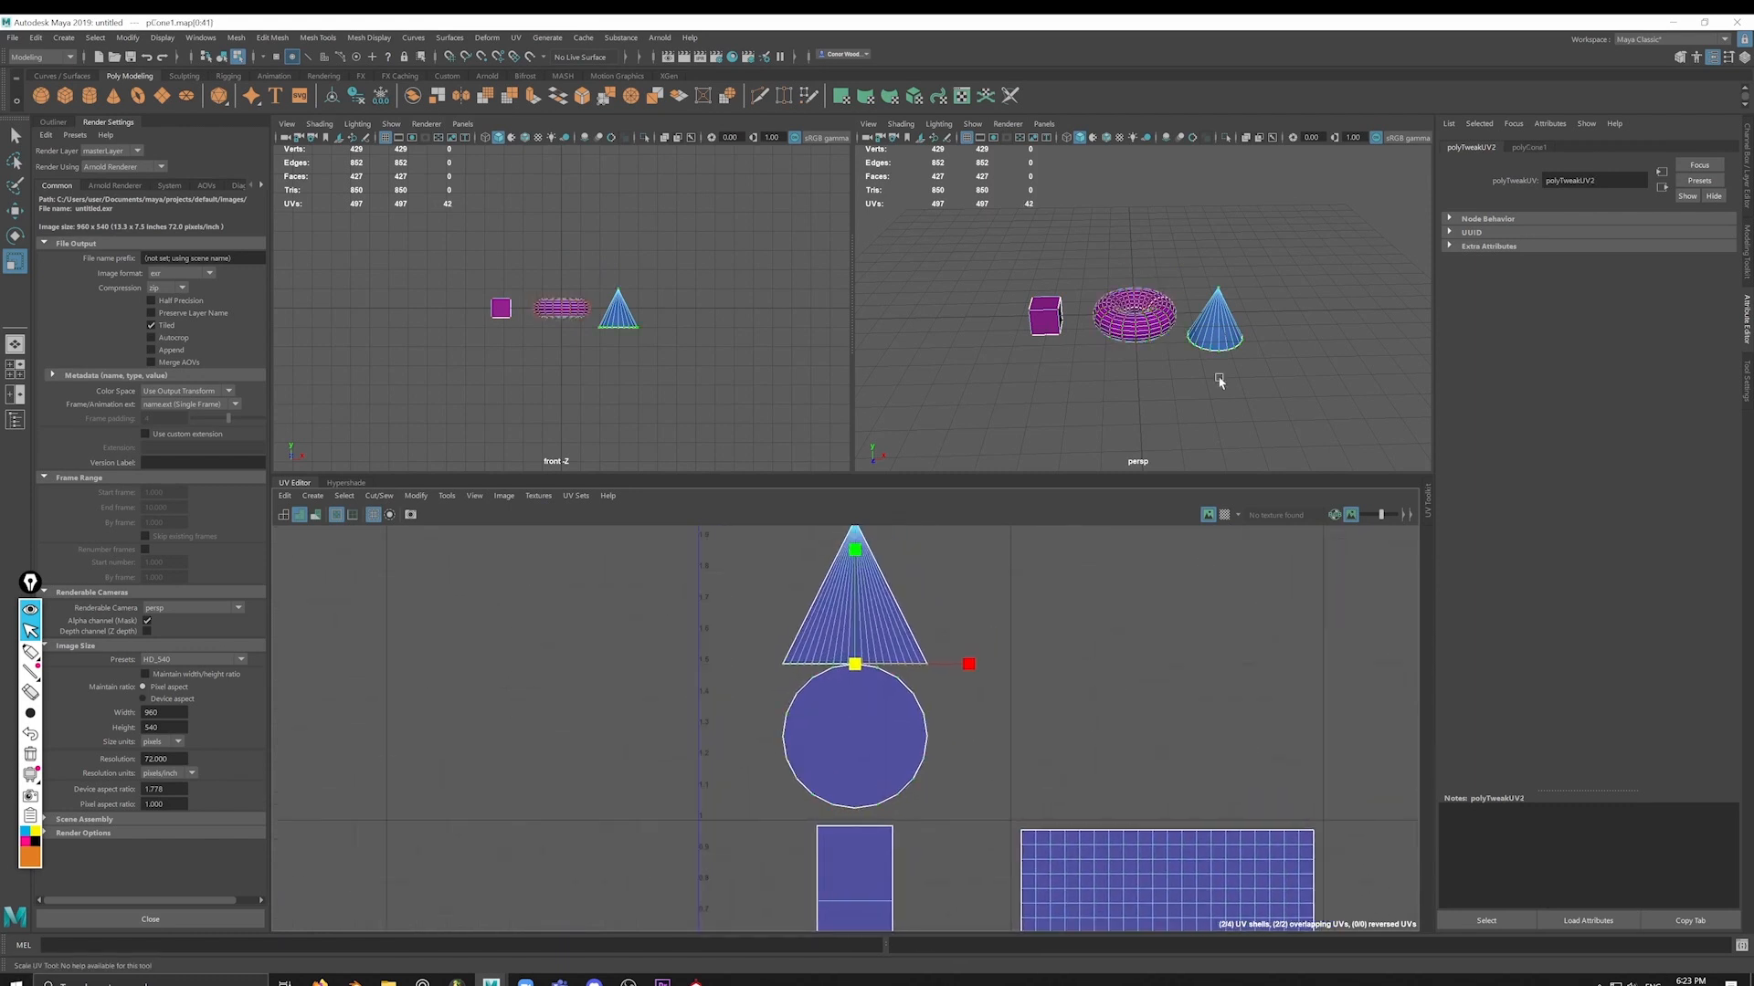
# Step: Poke the cone's round base face so it splits into triangles meeting at its center
pyautogui.moveTo(1216, 333); pyautogui.dragTo(1271, 295, button='right')
pyautogui.keyDown('alt'); pyautogui.moveTo(1256, 402); pyautogui.dragTo(1245, 331); pyautogui.keyUp('alt')
pyautogui.scroll(6, 1204, 347)
pyautogui.press('f')
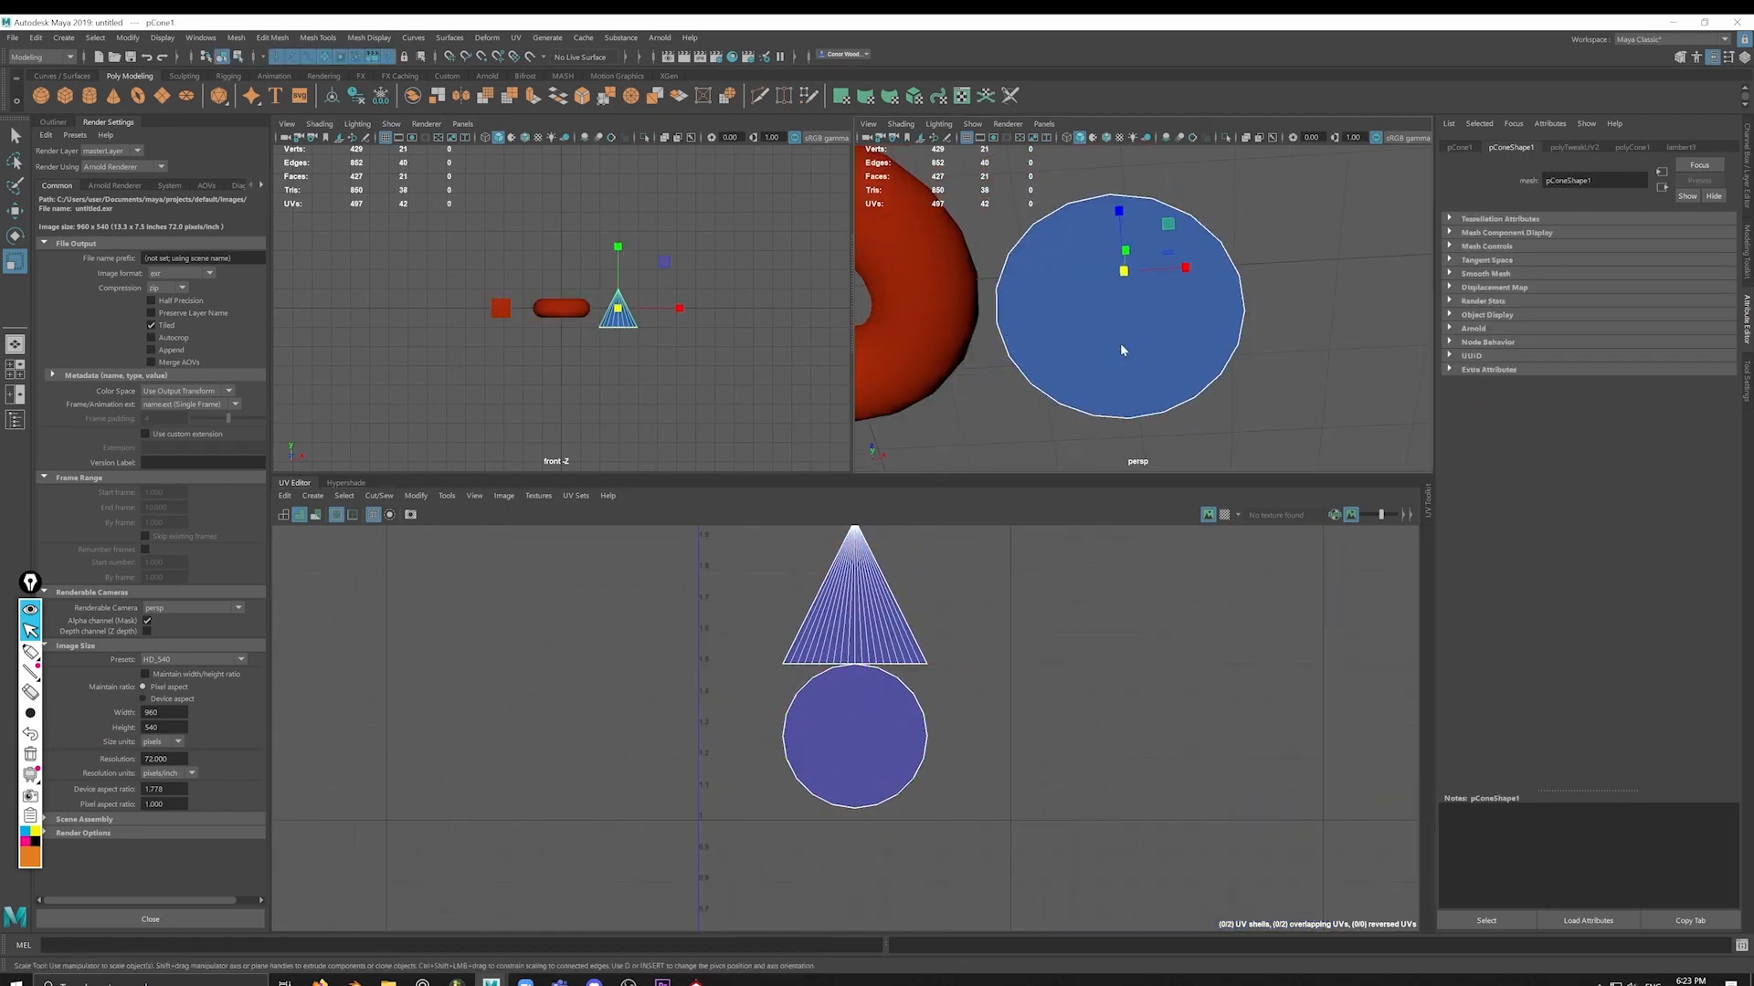
pyautogui.hotkey('ctrl', 'e')
pyautogui.moveTo(1098, 429); pyautogui.dragTo(1128, 375)
pyautogui.keyDown('shift'); pyautogui.moveTo(1129, 365); pyautogui.dragTo(1135, 292, button='right'); pyautogui.keyUp('shift')
pyautogui.keyDown('alt'); pyautogui.moveTo(1093, 390); pyautogui.dragTo(1158, 359); pyautogui.keyUp('alt')
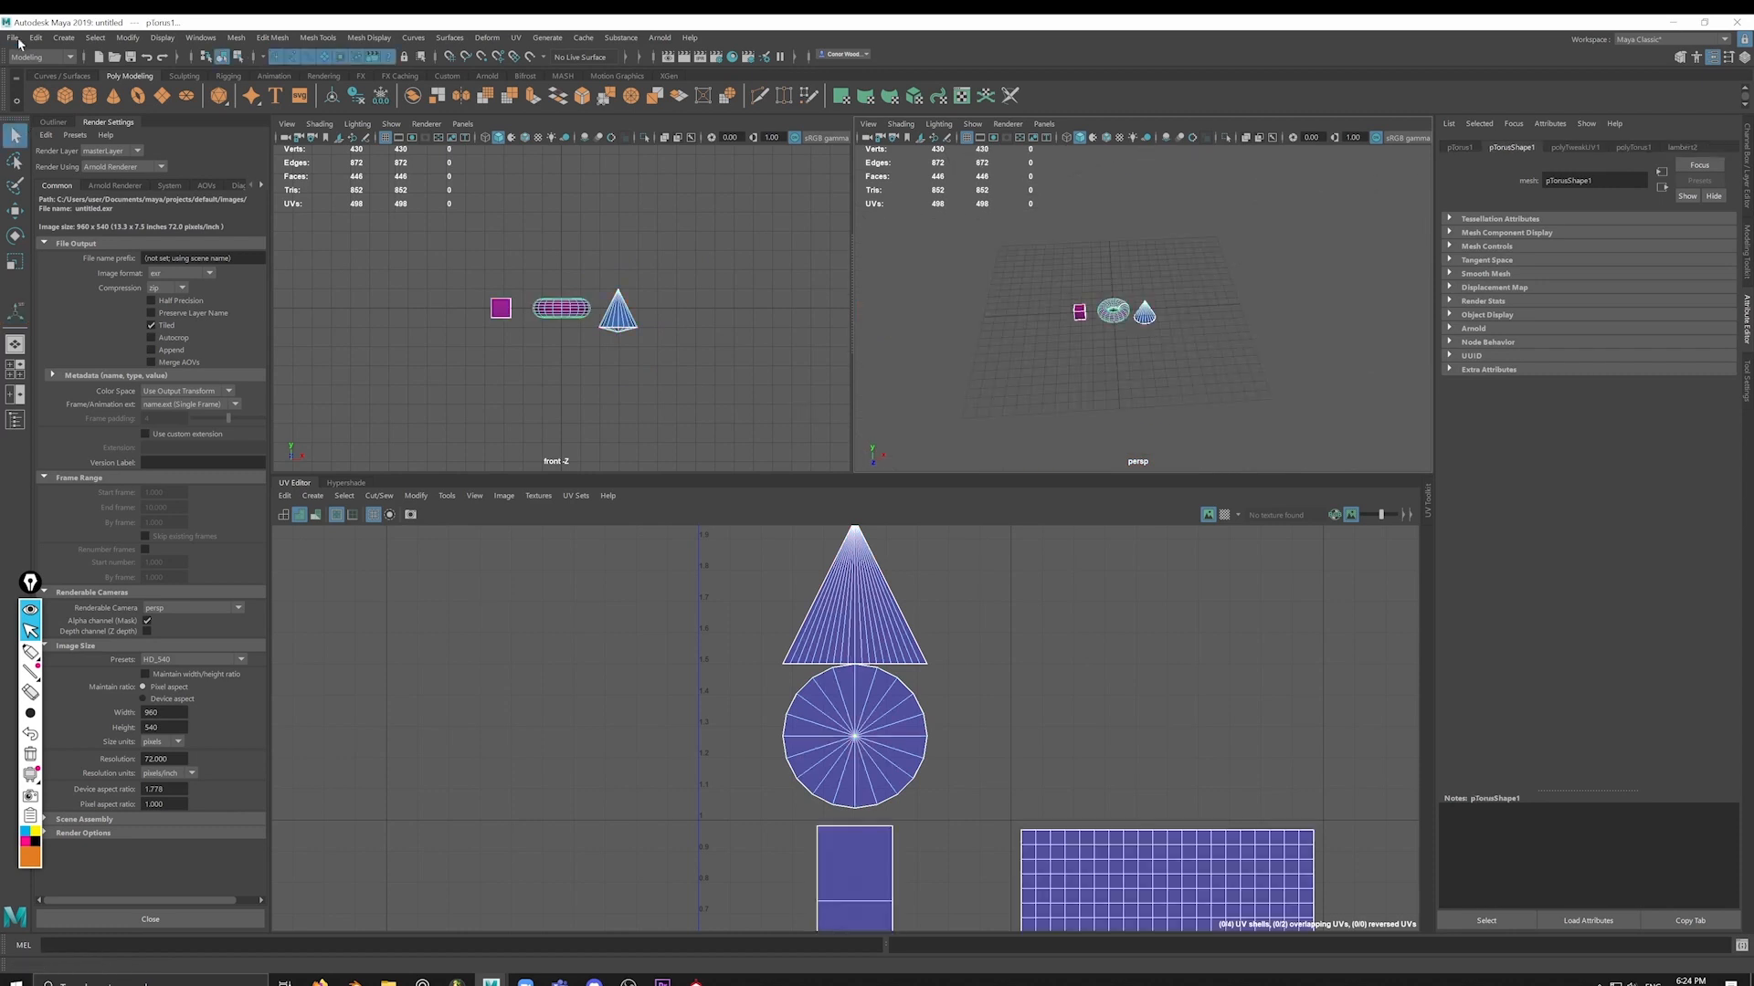
# Step: Export the selected cube, torus and cone again, overwriting the existing "owl club lesson export whatever dosen't matter" FBX
pyautogui.click(15, 38)
pyautogui.click(64, 328)
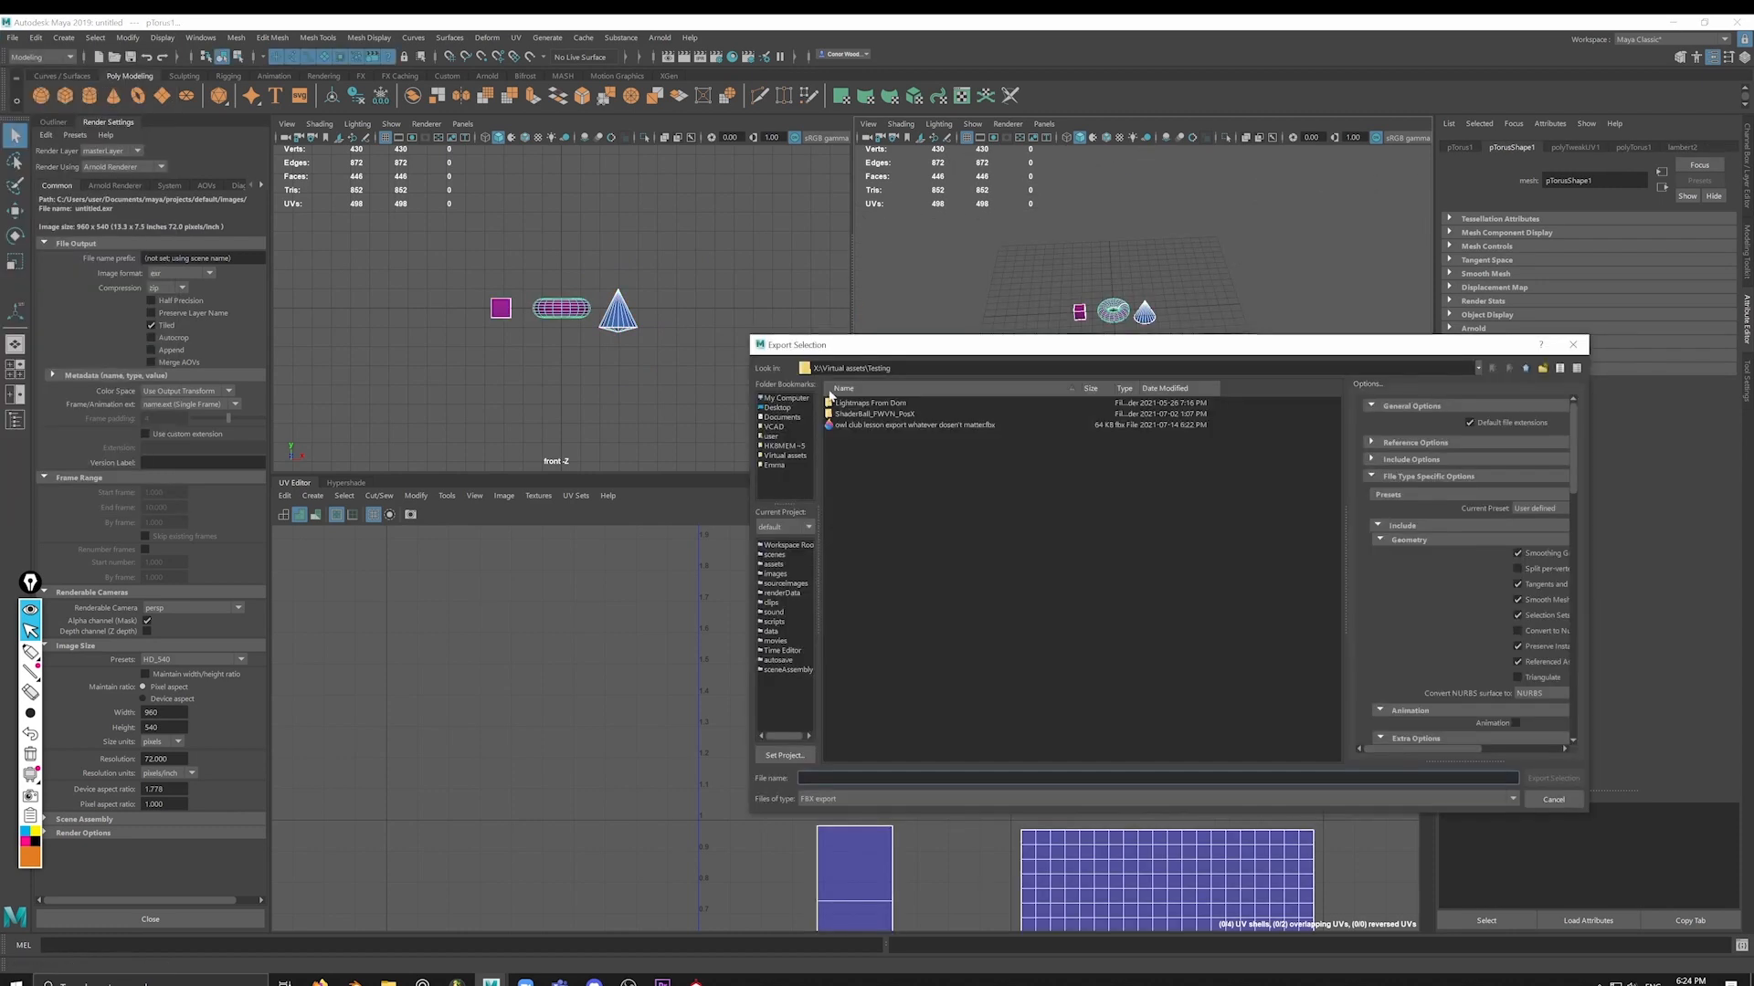
pyautogui.click(905, 425)
pyautogui.click(1545, 781)
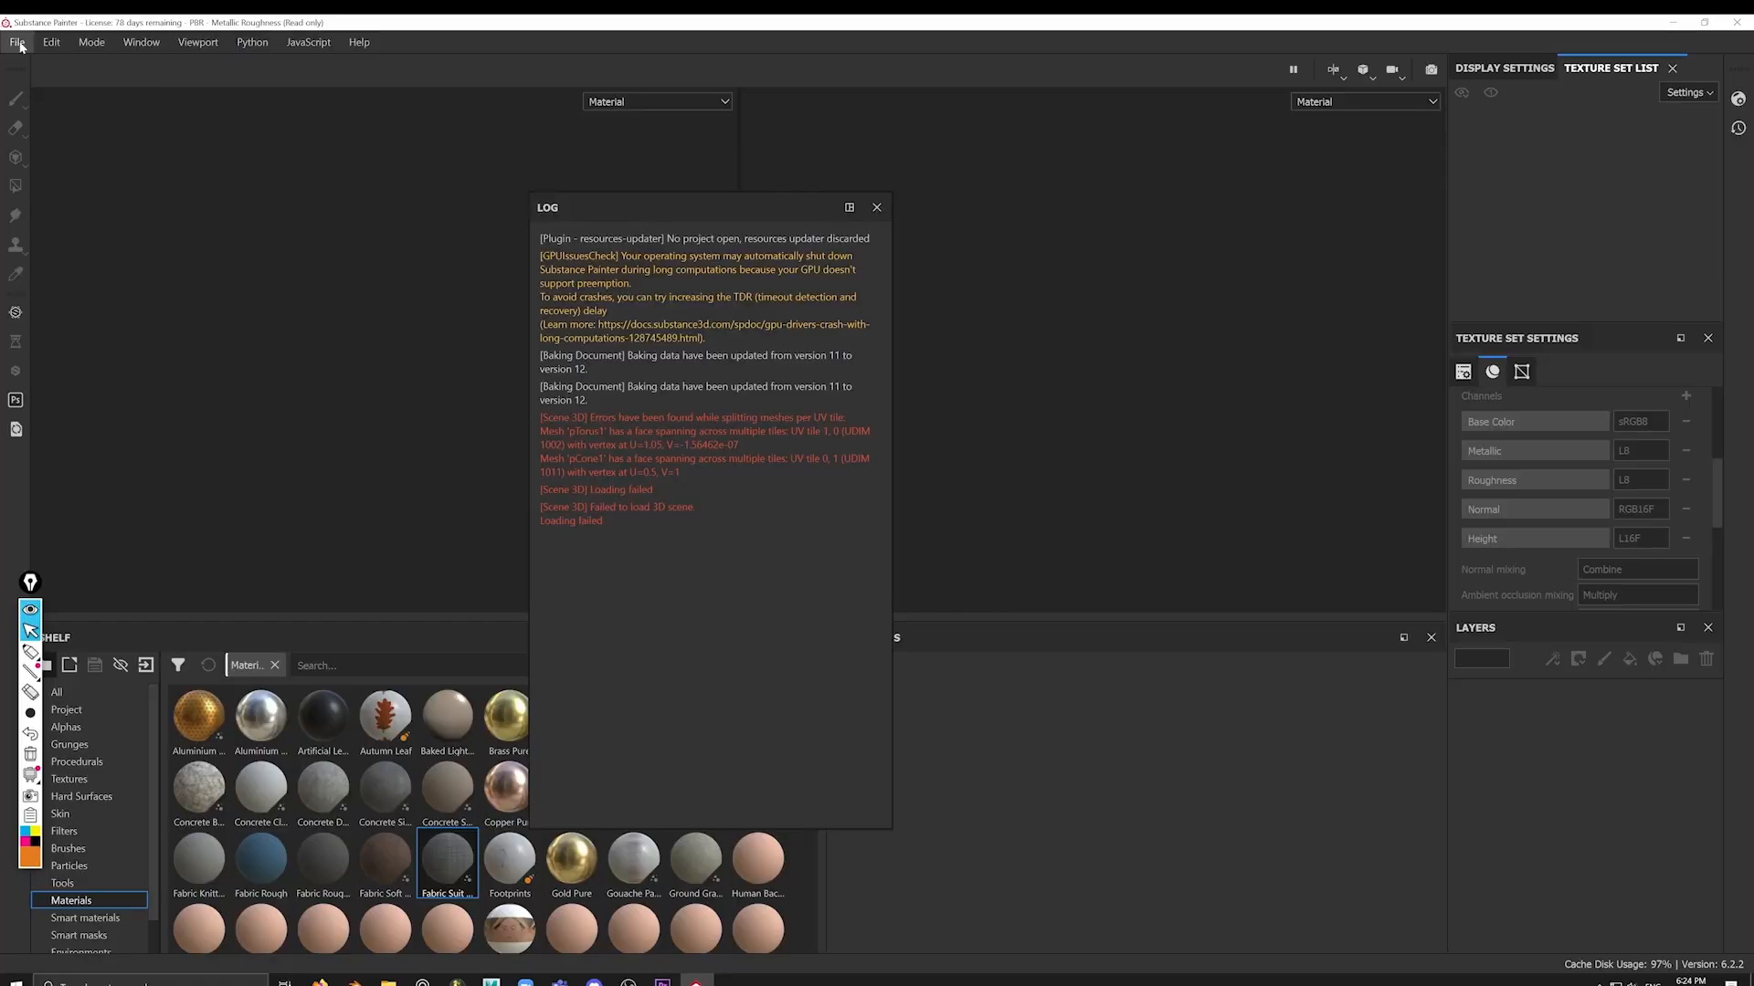
# Step: In Substance Painter, create a new project from the re-exported FBX, keeping the UV Tile workflow with layout preserved per material
pyautogui.click(17, 42)
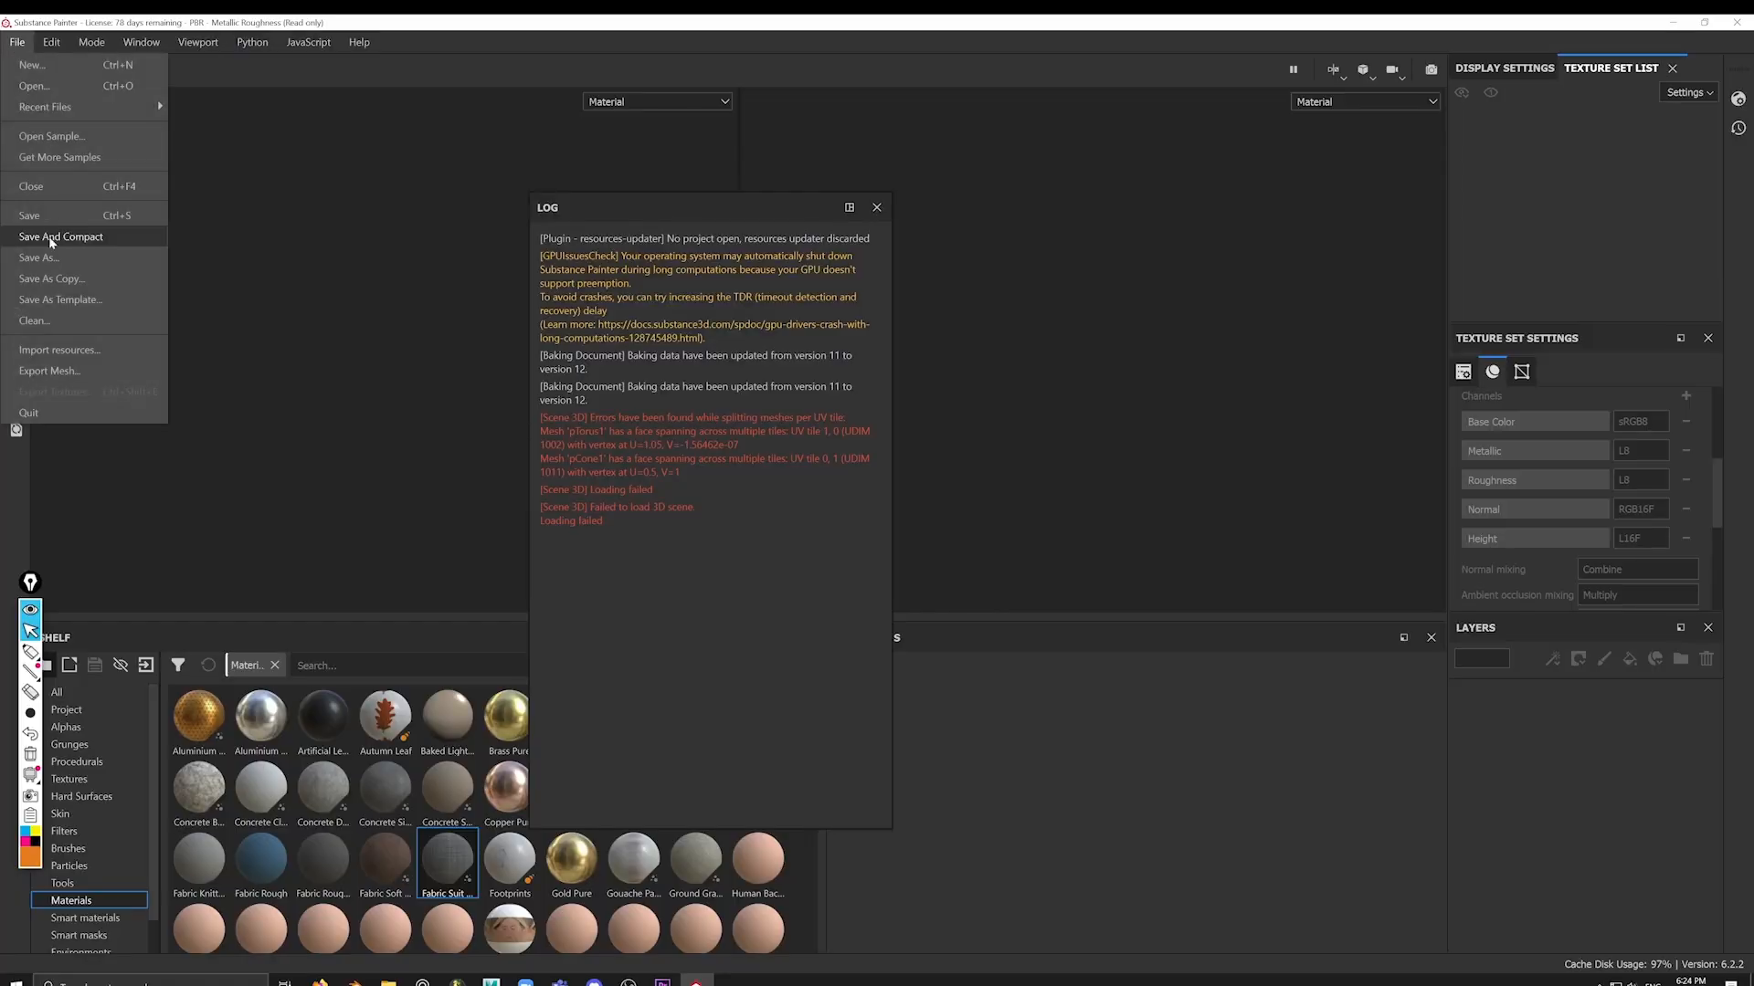
pyautogui.click(57, 68)
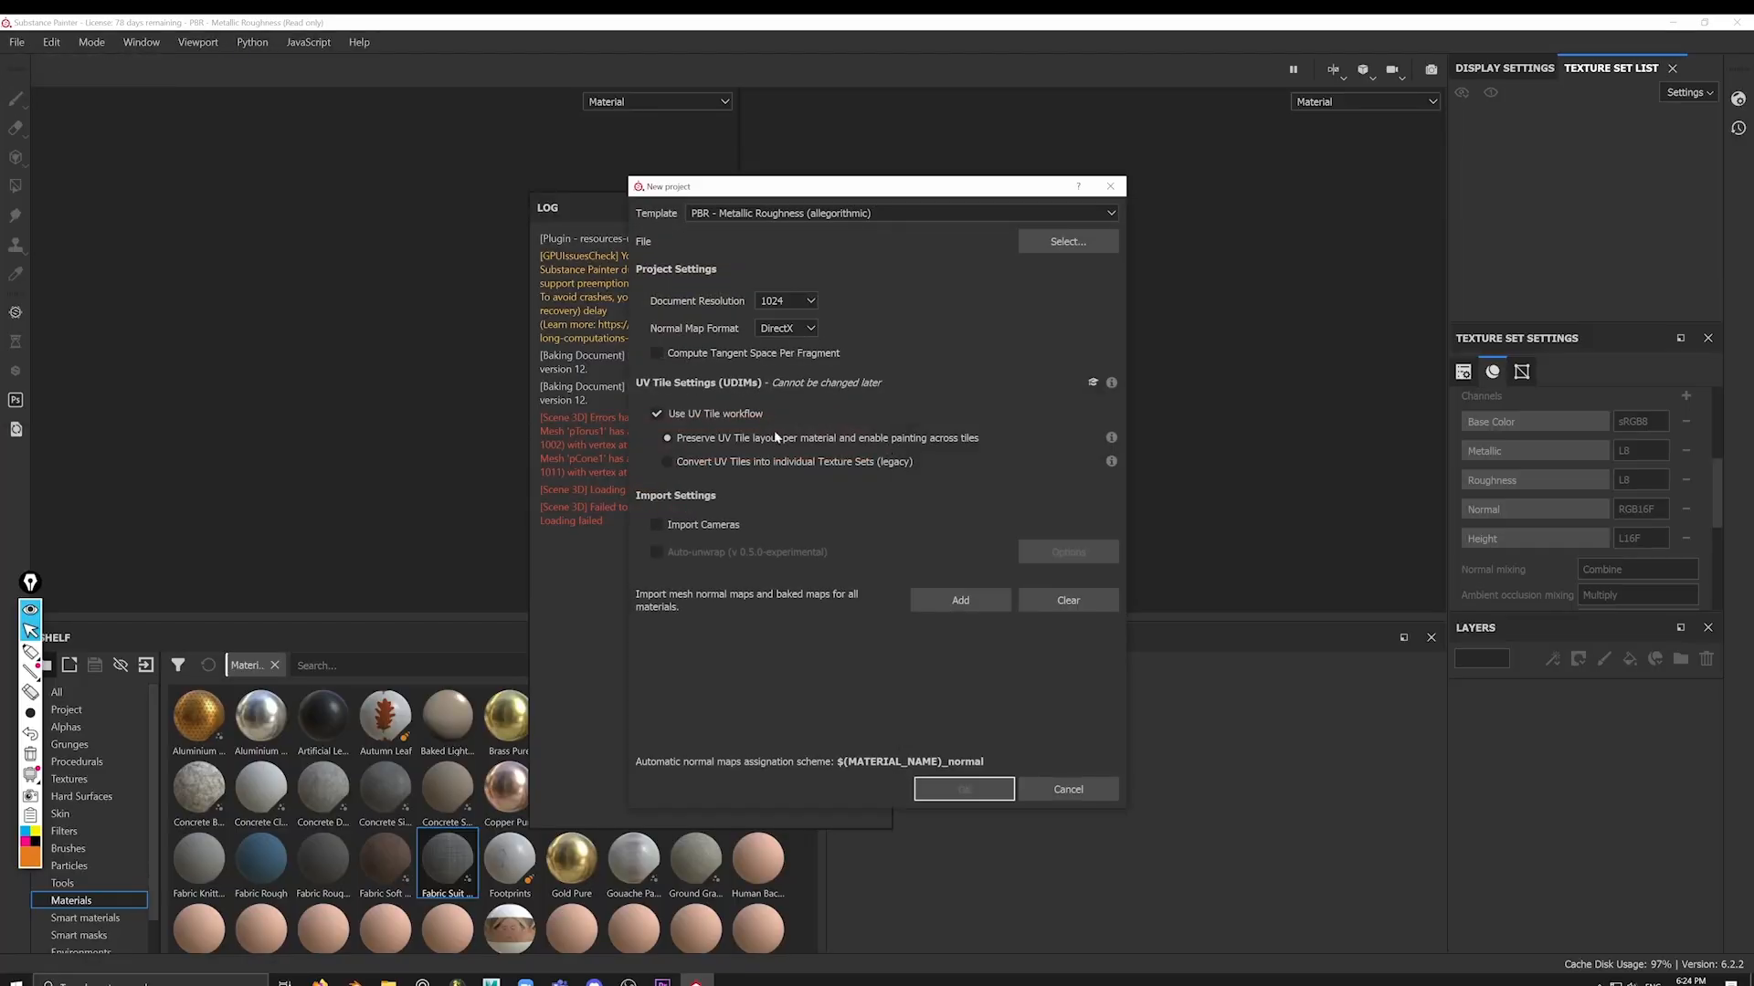
pyautogui.click(1049, 232)
pyautogui.click(883, 329)
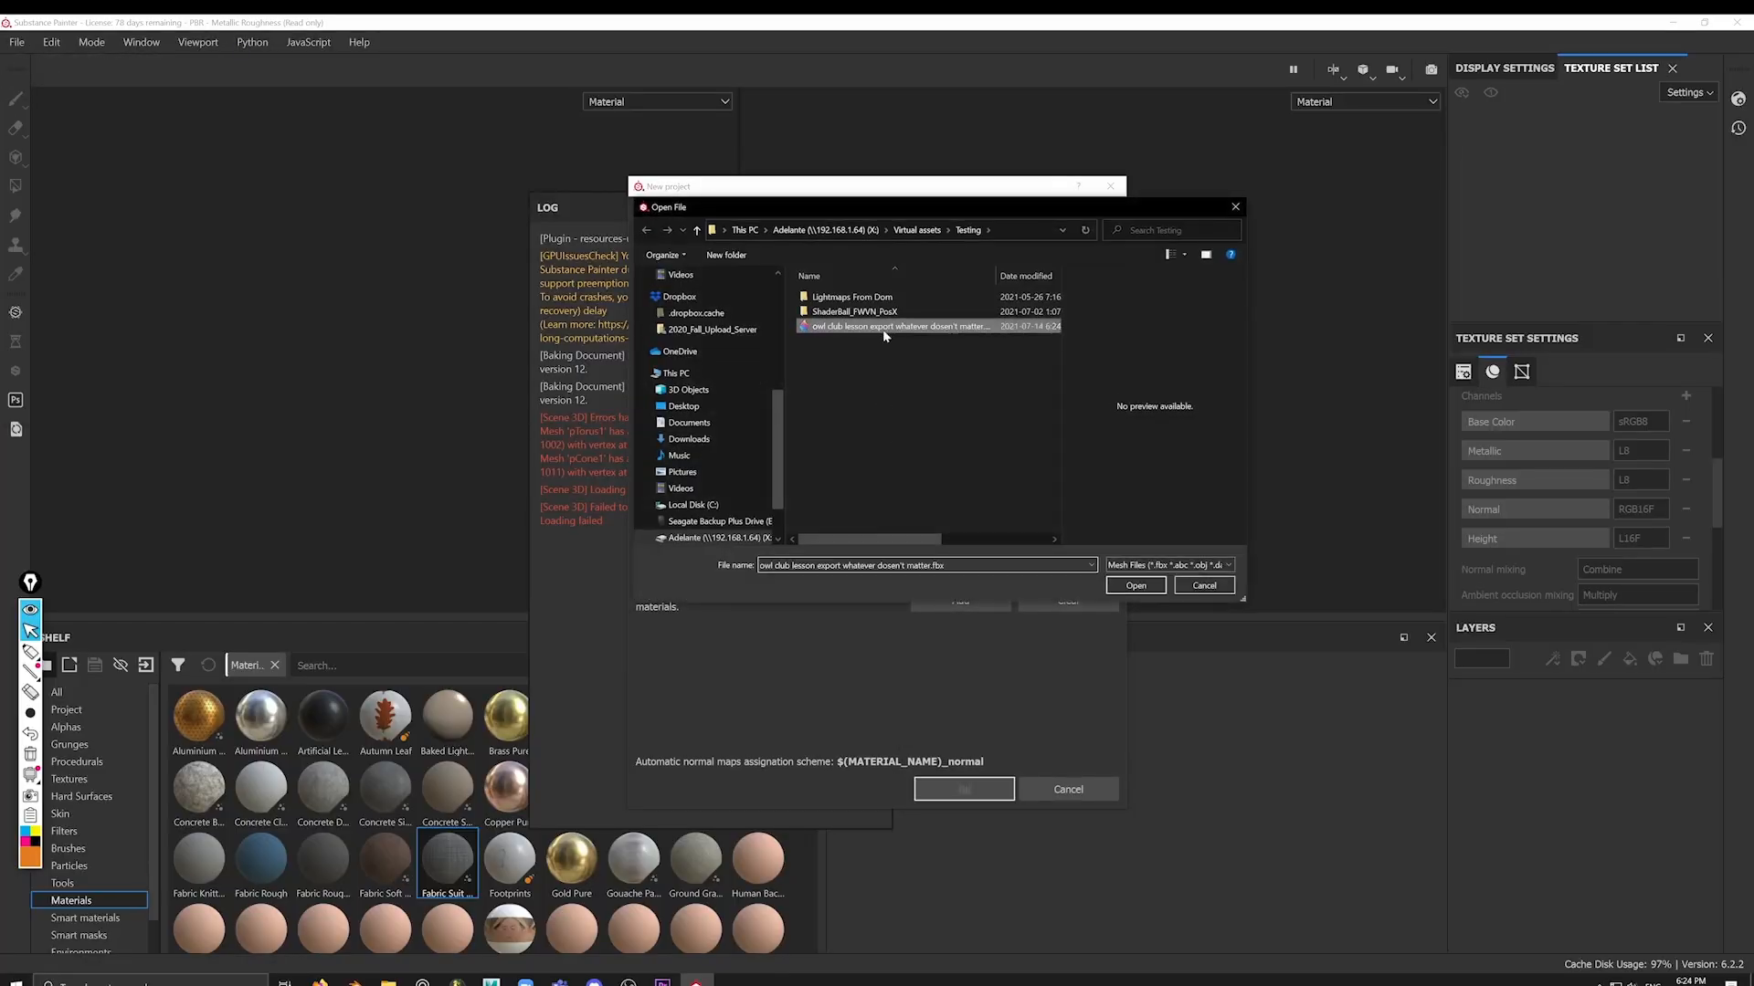
pyautogui.click(1136, 586)
pyautogui.click(961, 791)
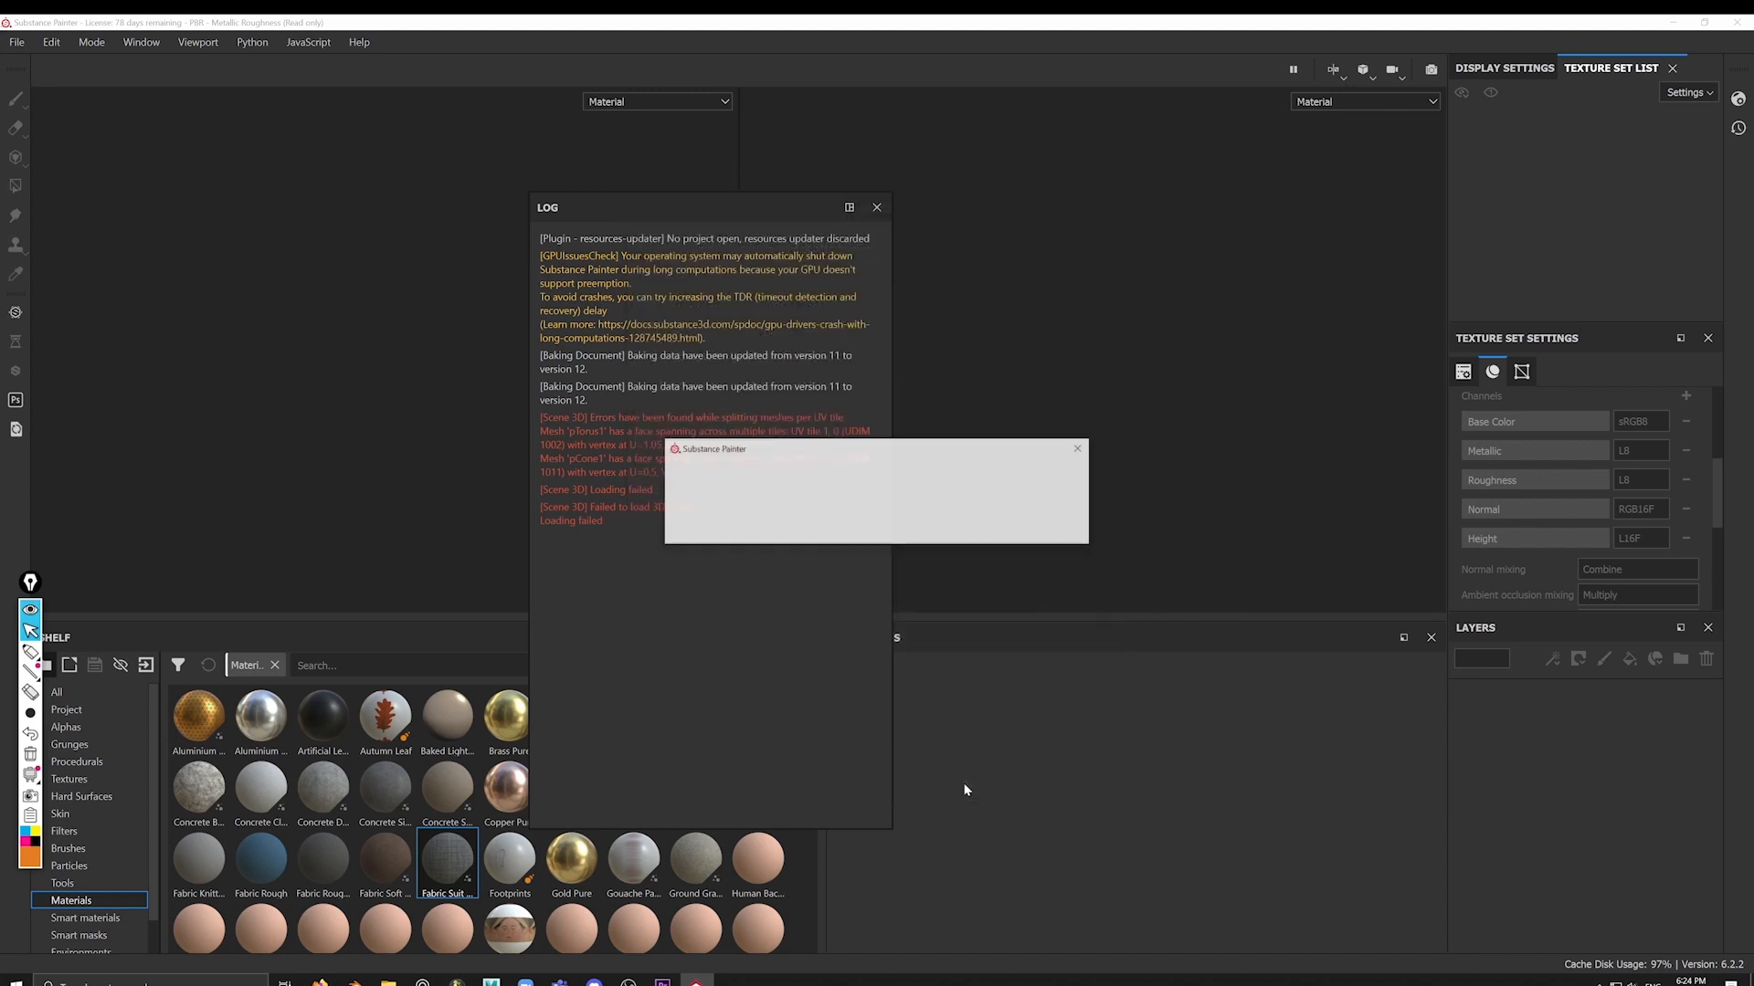
pyautogui.click(822, 524)
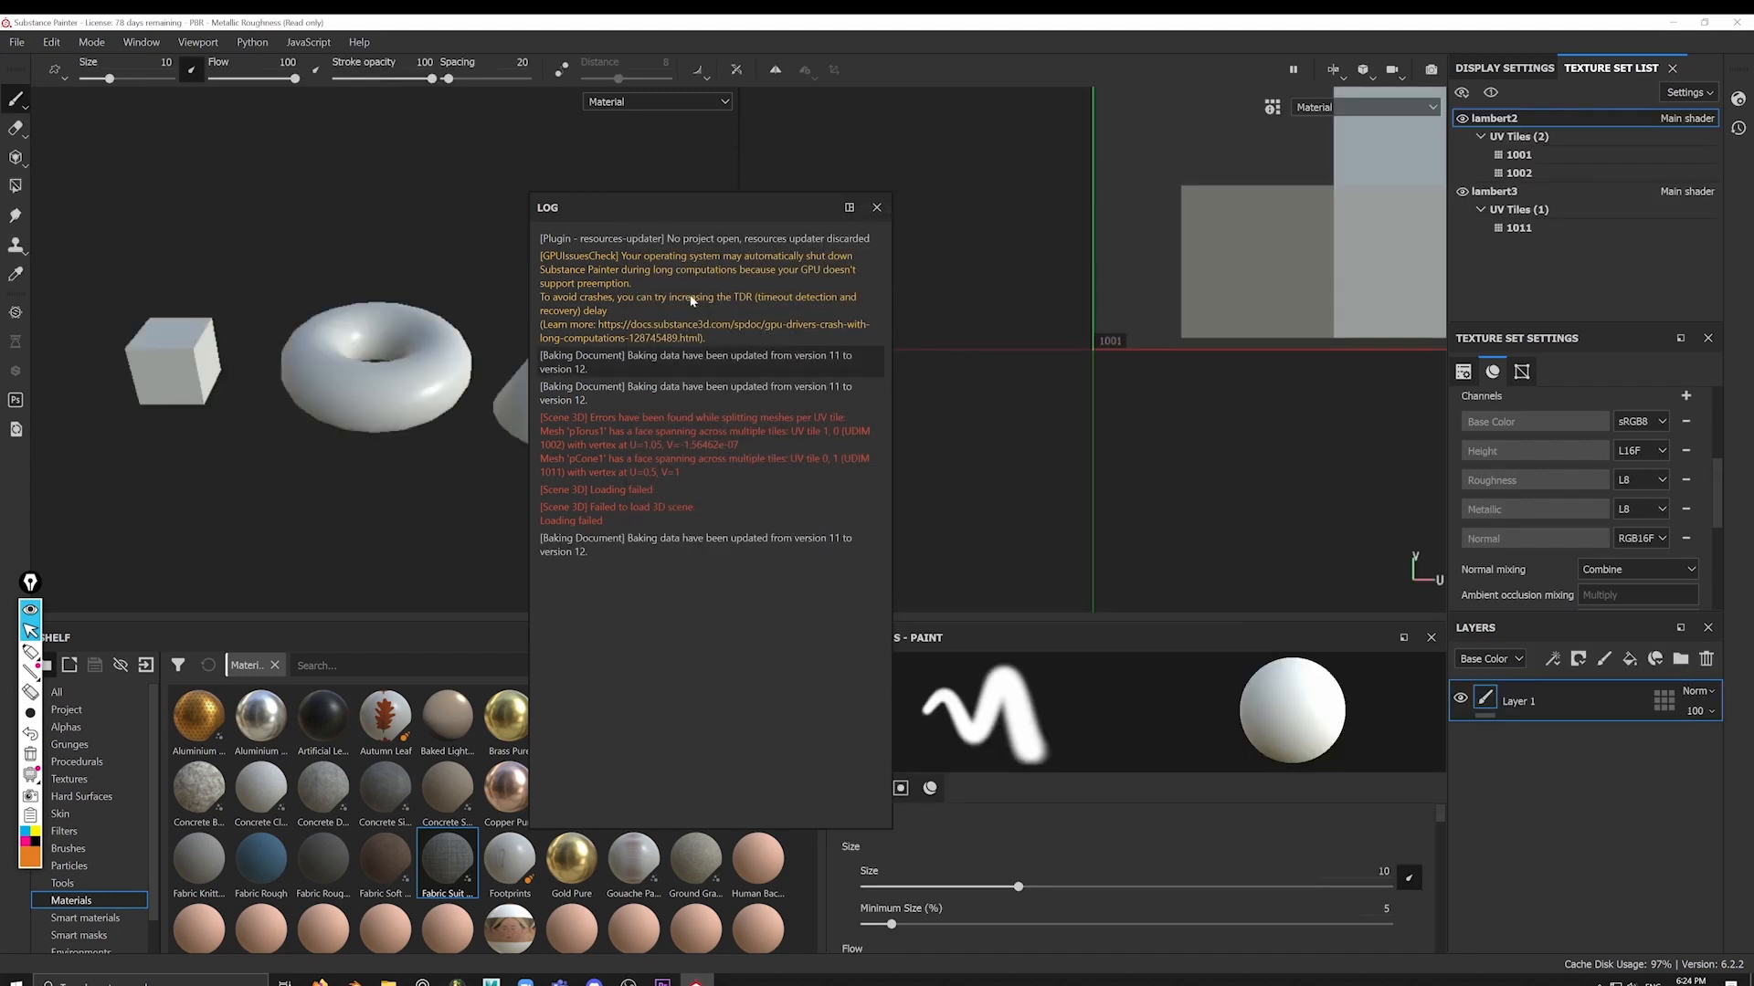
# Step: Close the log window and paint brush strokes across the cube and the torus on Layer 1 of lambert2
pyautogui.moveTo(698, 208); pyautogui.dragTo(575, 266)
pyautogui.click(753, 264)
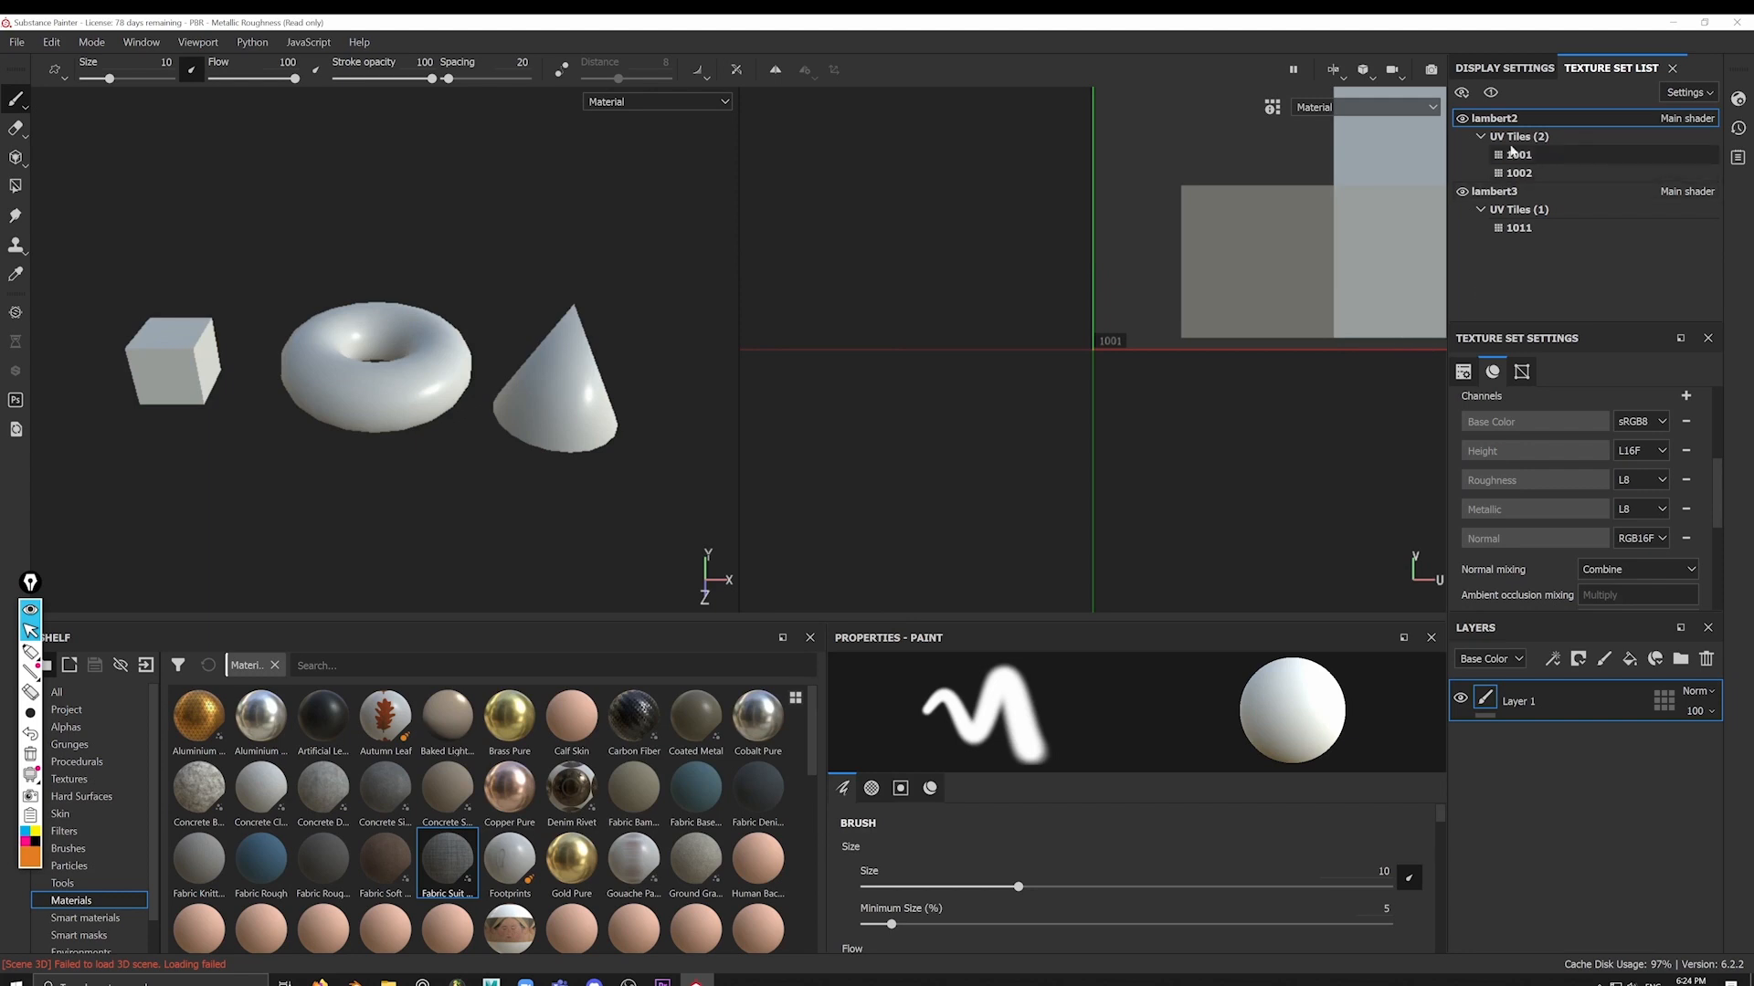
pyautogui.keyDown('alt'); pyautogui.moveTo(600, 409); pyautogui.dragTo(525, 415); pyautogui.keyUp('alt')
pyautogui.keyDown('alt'); pyautogui.moveTo(1241, 273); pyautogui.dragTo(1041, 414, button='right'); pyautogui.keyUp('alt')
pyautogui.keyDown('alt'); pyautogui.moveTo(465, 449); pyautogui.dragTo(575, 450, button='right'); pyautogui.keyUp('alt')
pyautogui.moveTo(986, 413)
pyautogui.mouseDown()
pyautogui.moveTo(1011, 409)
pyautogui.moveTo(999, 426)
pyautogui.mouseUp()
pyautogui.moveTo(328, 445)
pyautogui.keyDown('alt'); pyautogui.mouseDown()
pyautogui.moveTo(345, 423)
pyautogui.moveTo(335, 437)
pyautogui.mouseUp(); pyautogui.keyUp('alt')
pyautogui.hotkey('ctrl', 'z')
pyautogui.moveTo(438, 457)
pyautogui.mouseDown()
pyautogui.moveTo(197, 456)
pyautogui.moveTo(434, 449)
pyautogui.moveTo(325, 435)
pyautogui.mouseUp()
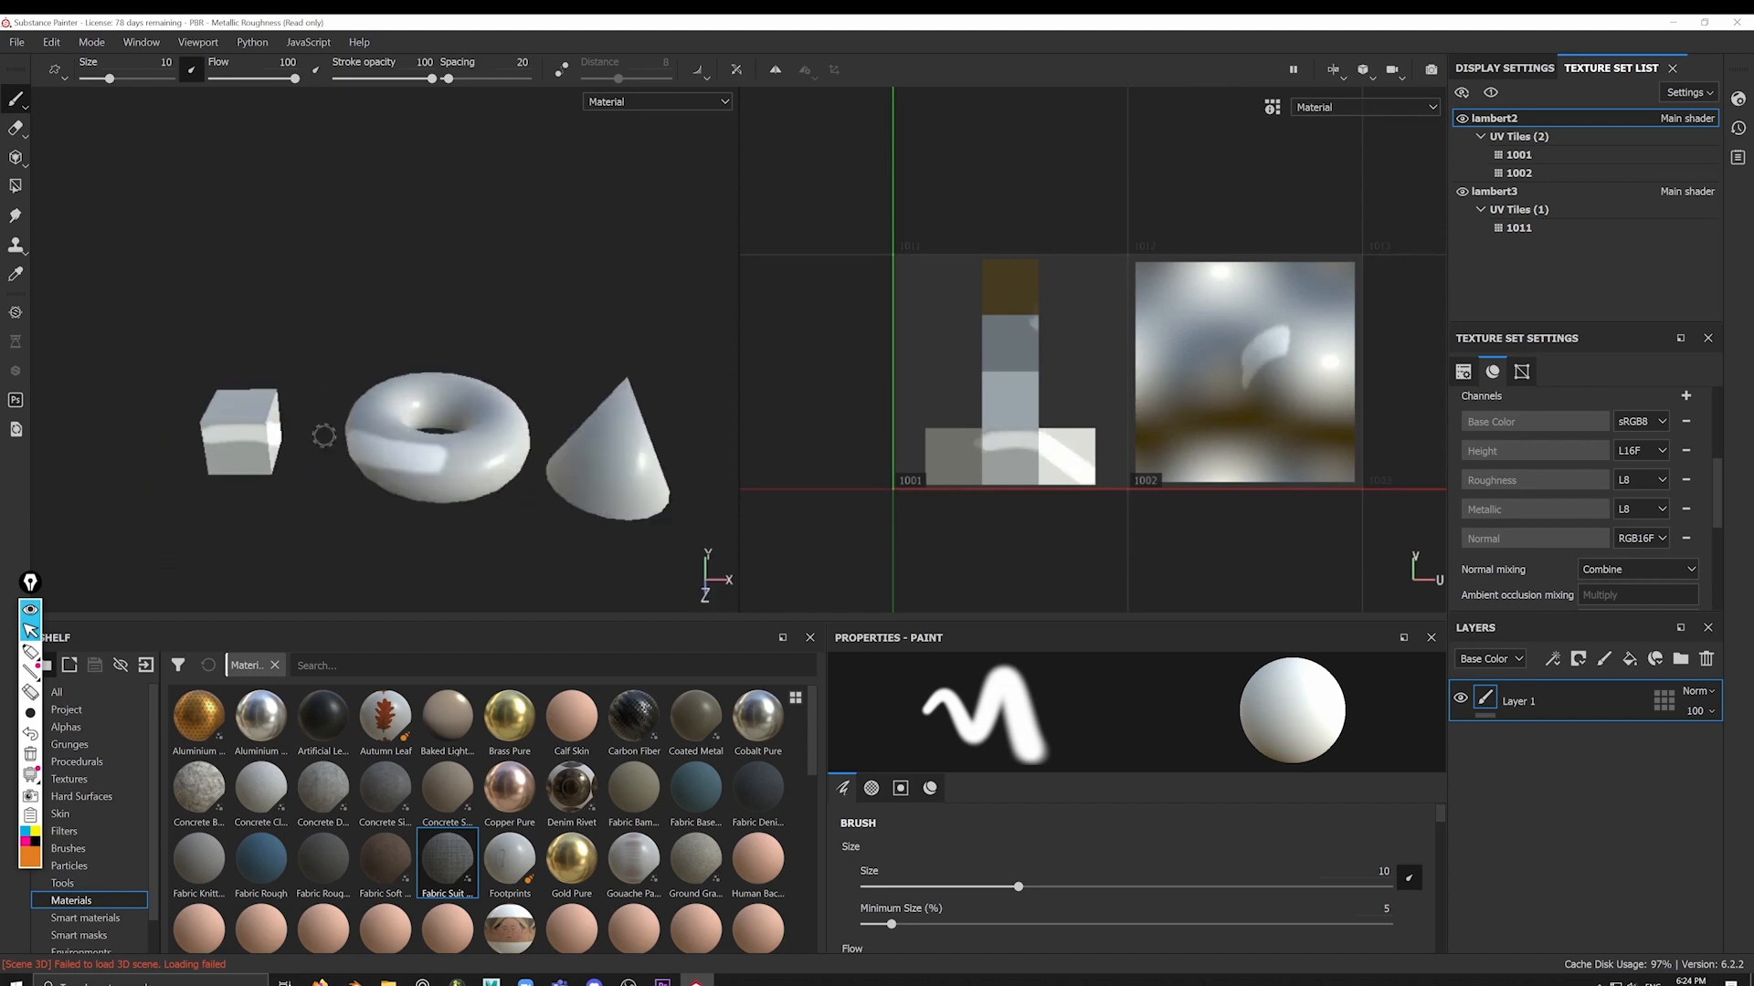
pyautogui.keyDown('alt'); pyautogui.moveTo(363, 456); pyautogui.dragTo(642, 451, button='right'); pyautogui.keyUp('alt')
pyautogui.keyDown('alt'); pyautogui.moveTo(621, 448); pyautogui.dragTo(255, 391); pyautogui.keyUp('alt')
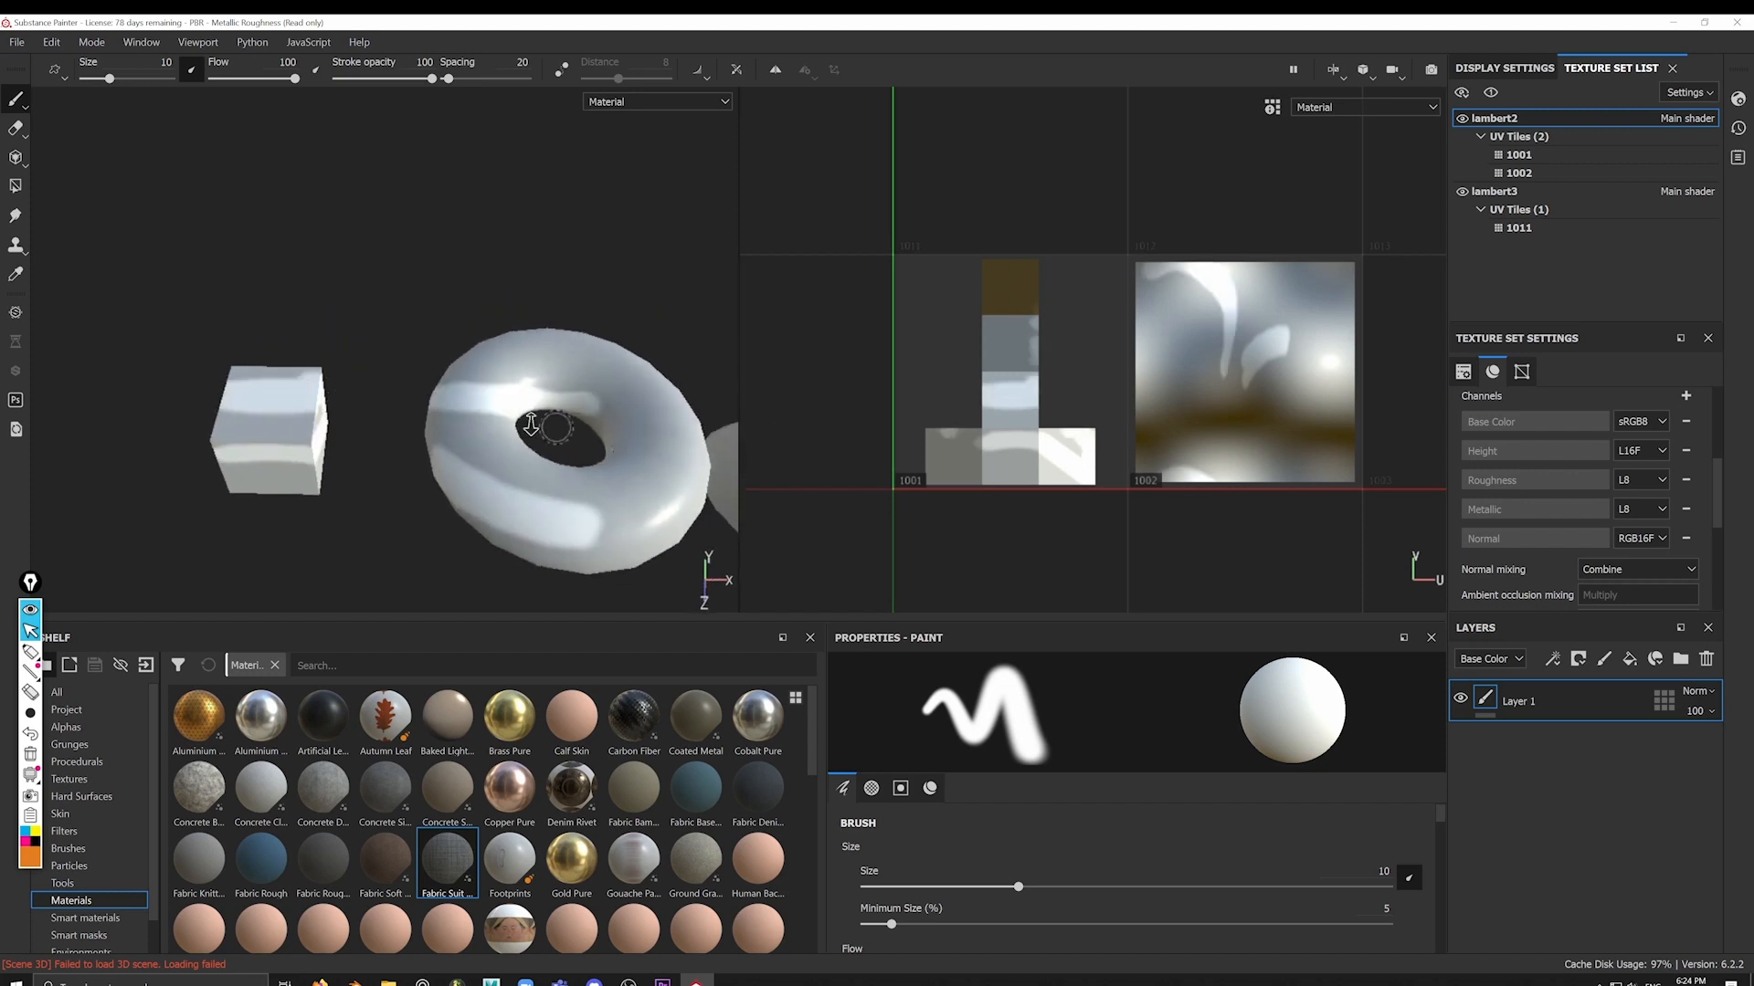
pyautogui.keyDown('alt'); pyautogui.moveTo(530, 425); pyautogui.dragTo(475, 425, button='right'); pyautogui.keyUp('alt')
pyautogui.keyDown('alt'); pyautogui.moveTo(475, 425); pyautogui.dragTo(438, 373); pyautogui.keyUp('alt')
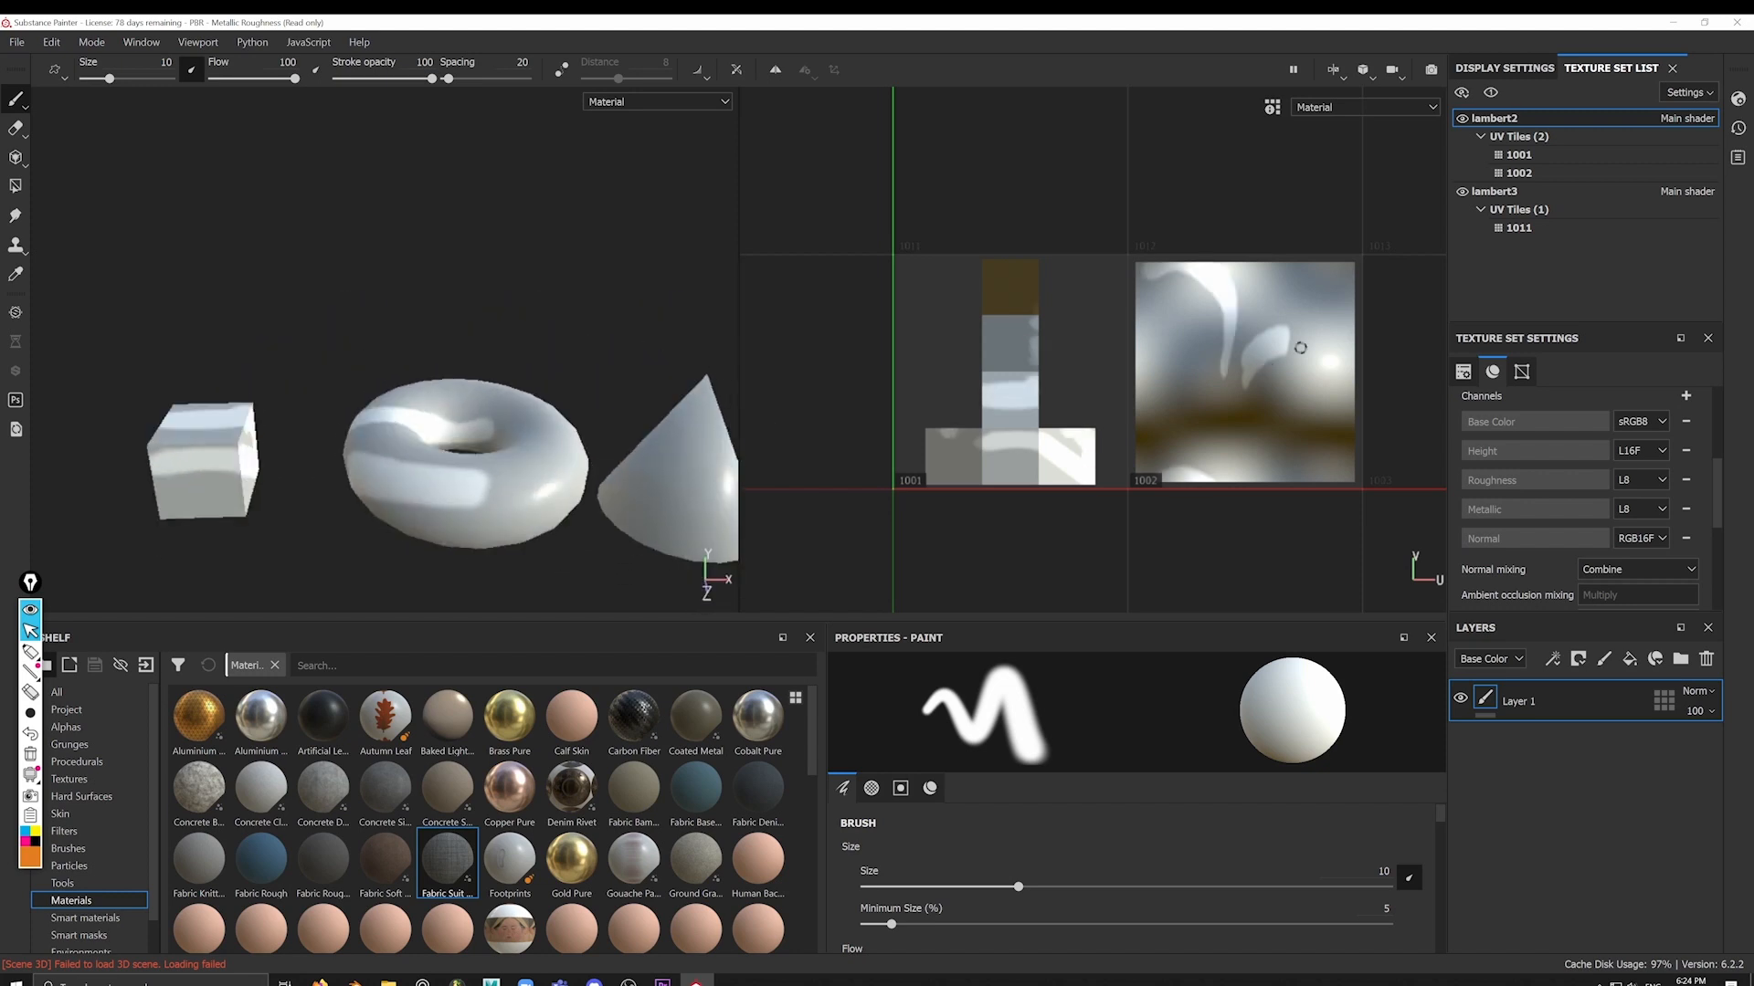
# Step: Switch to the lambert3 texture set and paint strokes over the cone's UV shells in tile 1011
pyautogui.scroll(-3, 1108, 340)
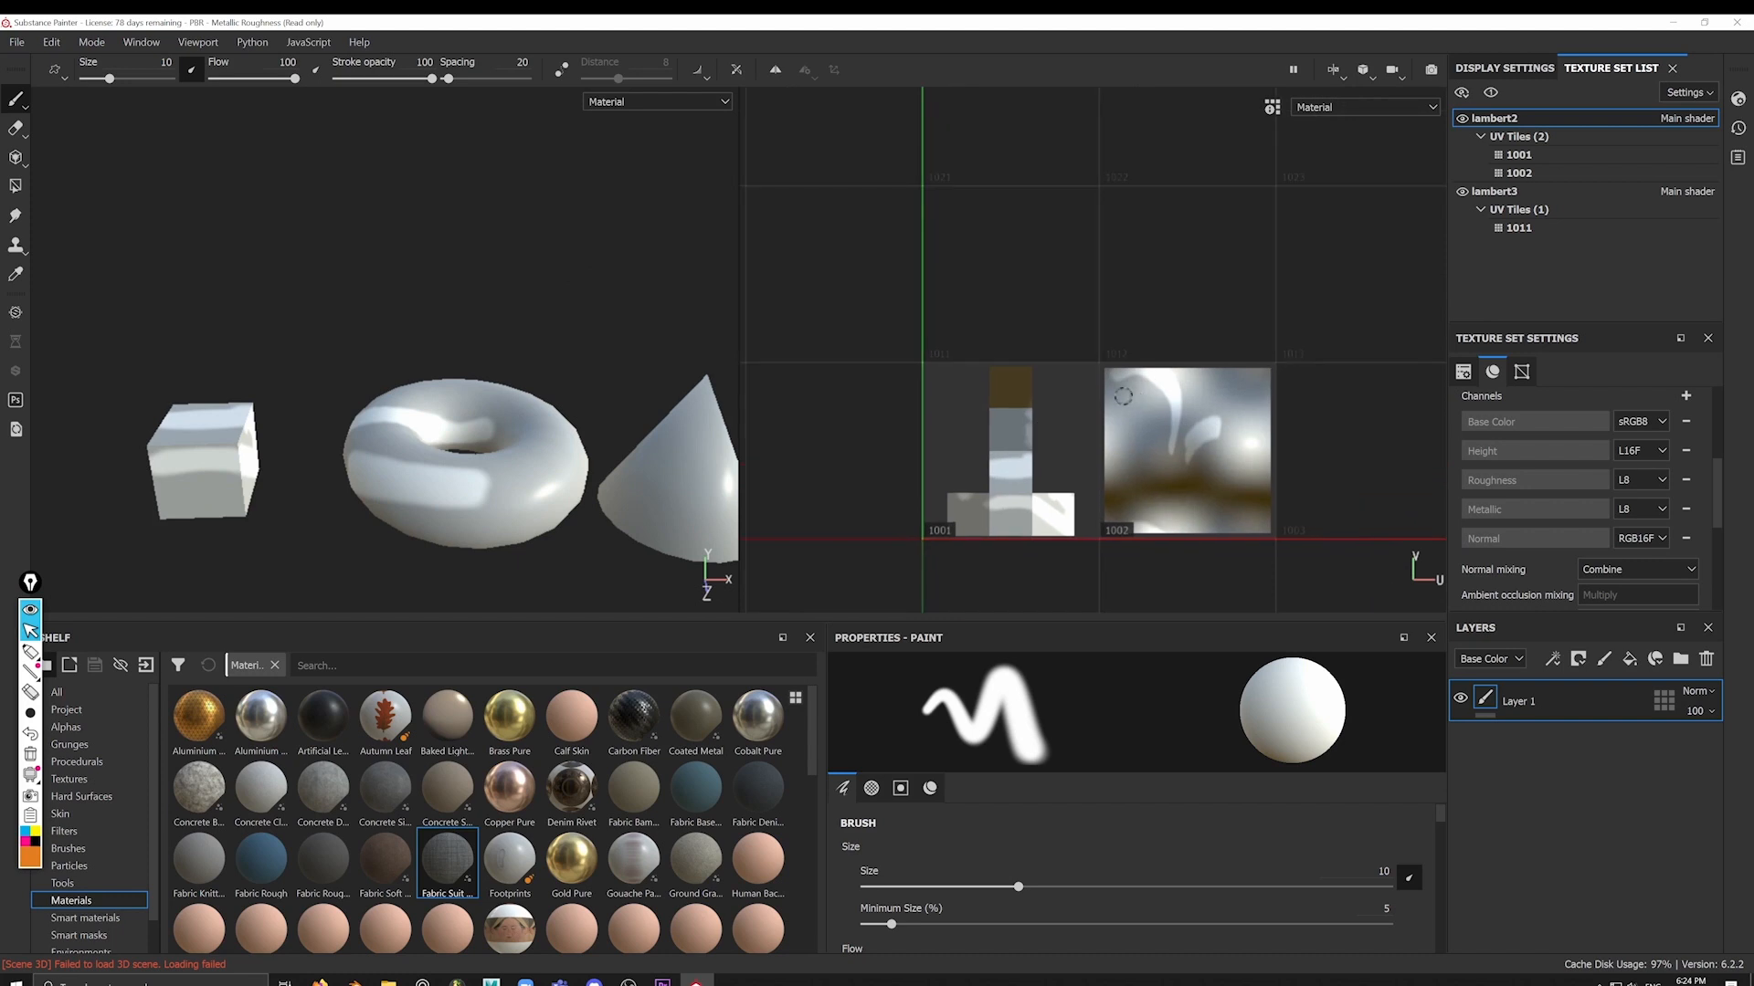
pyautogui.keyDown('ctrl'); pyautogui.keyDown('alt'); pyautogui.rightClick(693, 449); pyautogui.keyUp('alt'); pyautogui.keyUp('ctrl')
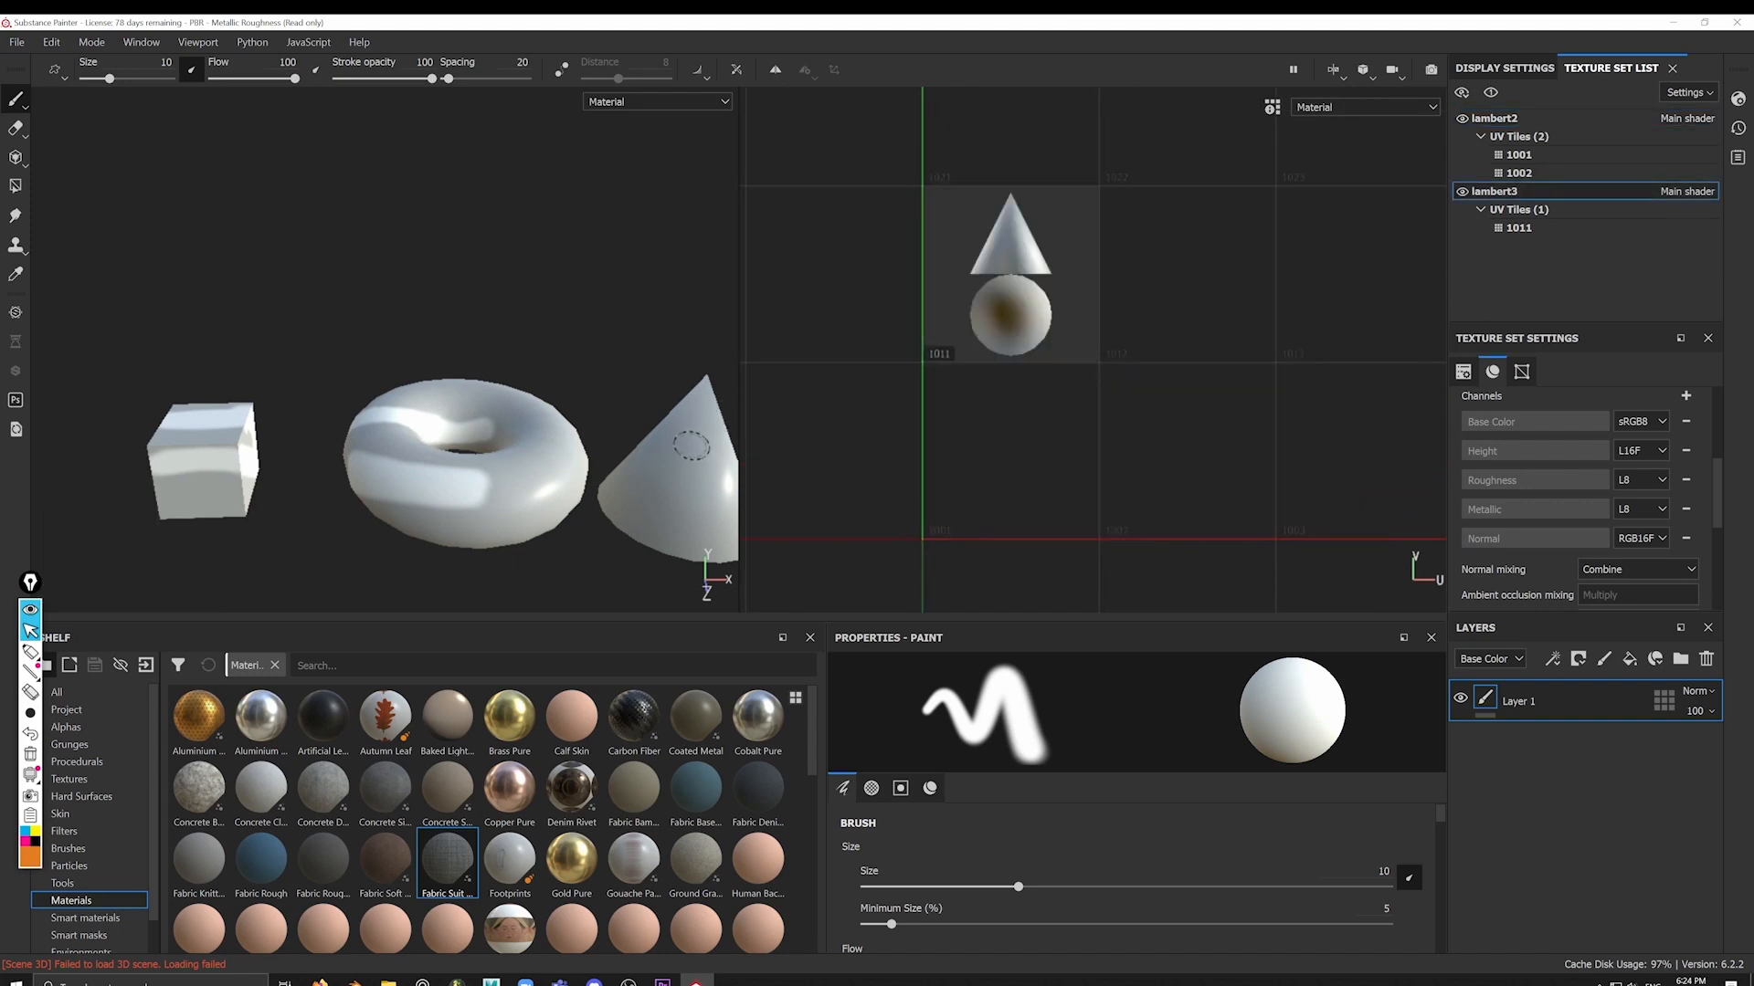
pyautogui.keyDown('alt'); pyautogui.moveTo(988, 272); pyautogui.dragTo(1005, 366, button='right'); pyautogui.keyUp('alt')
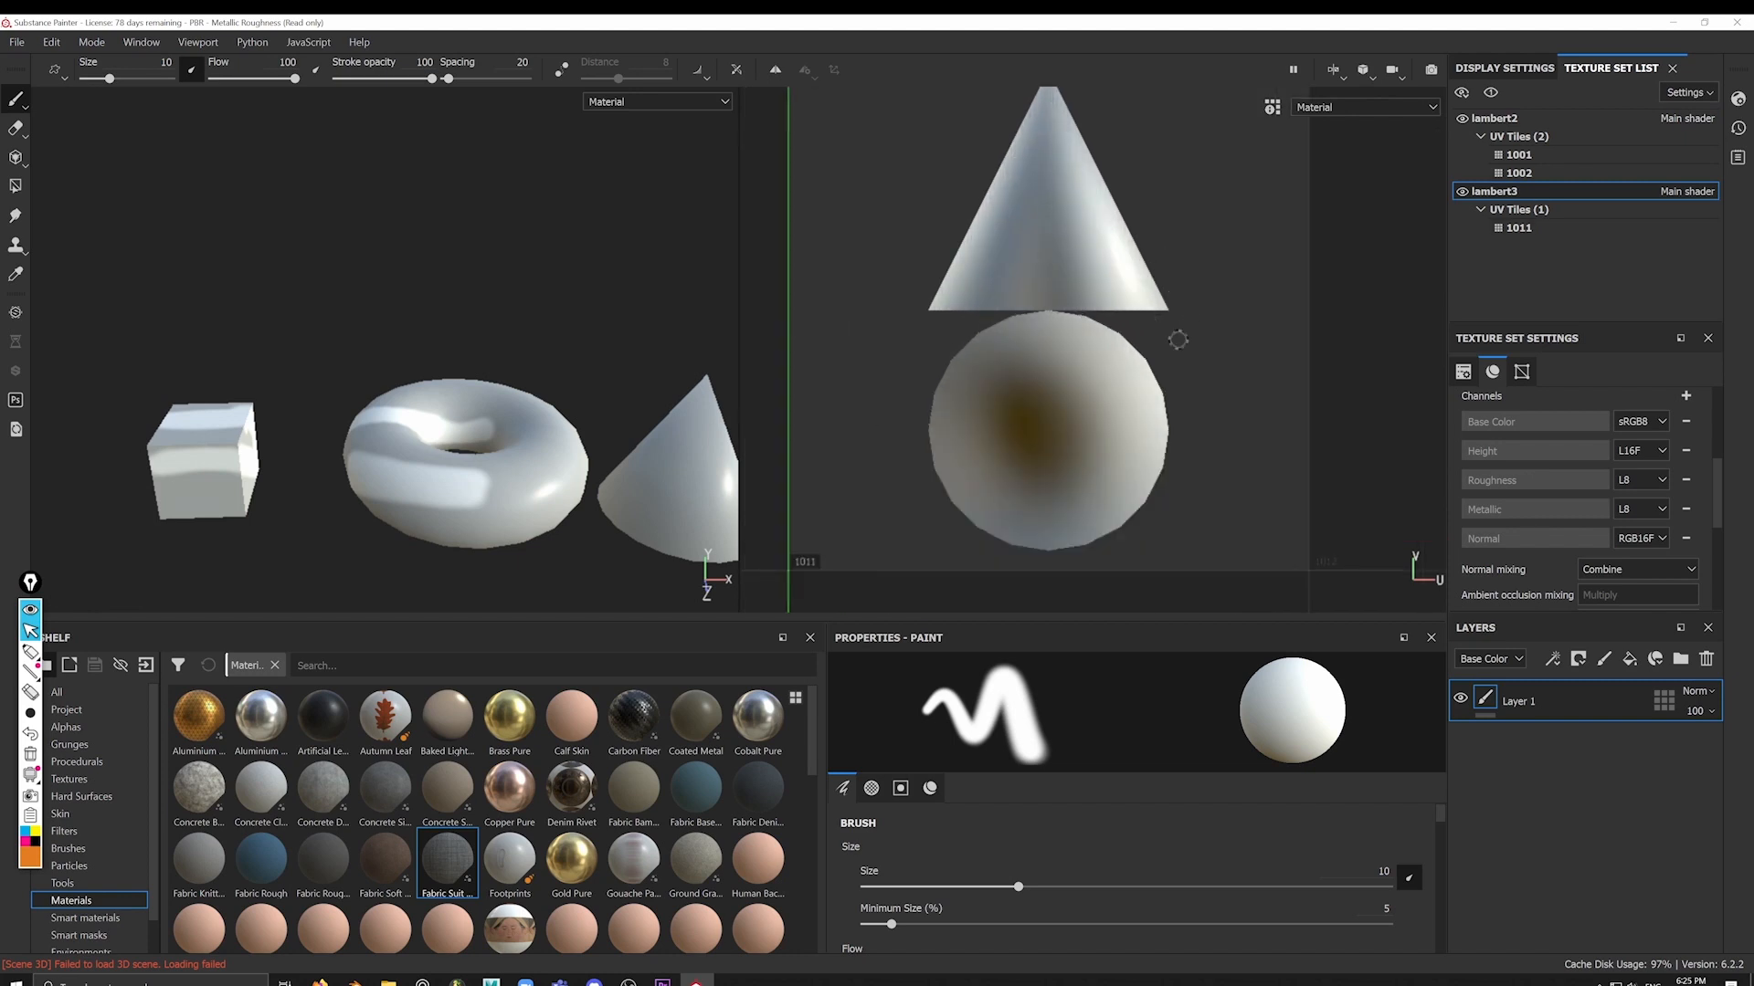
pyautogui.keyDown('alt'); pyautogui.moveTo(1178, 339); pyautogui.dragTo(1115, 331, button='right'); pyautogui.keyUp('alt')
pyautogui.moveTo(1158, 336)
pyautogui.mouseDown()
pyautogui.moveTo(1152, 311)
pyautogui.moveTo(1140, 333)
pyautogui.mouseUp()
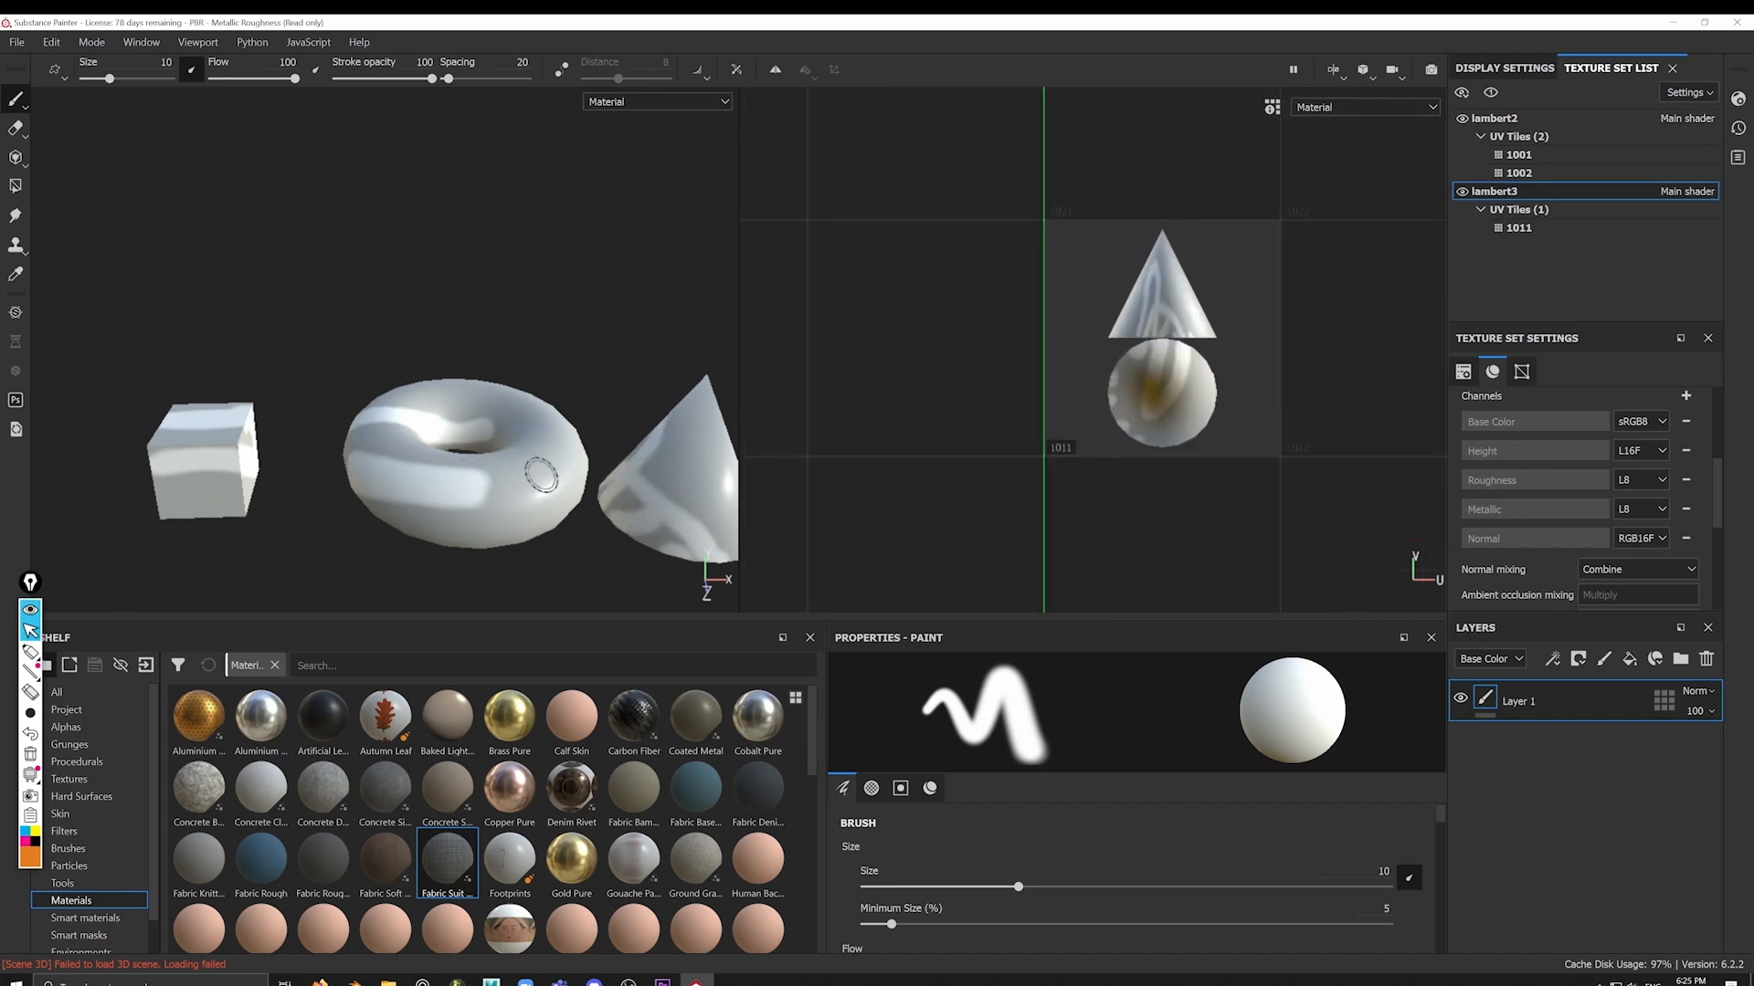
# Step: Return to the lambert2 texture set and add the Aluminium Insulator material as a fill layer above Layer 1
pyautogui.keyDown('ctrl'); pyautogui.keyDown('alt'); pyautogui.rightClick(528, 471); pyautogui.keyUp('alt'); pyautogui.keyUp('ctrl')
pyautogui.keyDown('alt'); pyautogui.moveTo(653, 443); pyautogui.dragTo(554, 406, button='middle'); pyautogui.keyUp('alt')
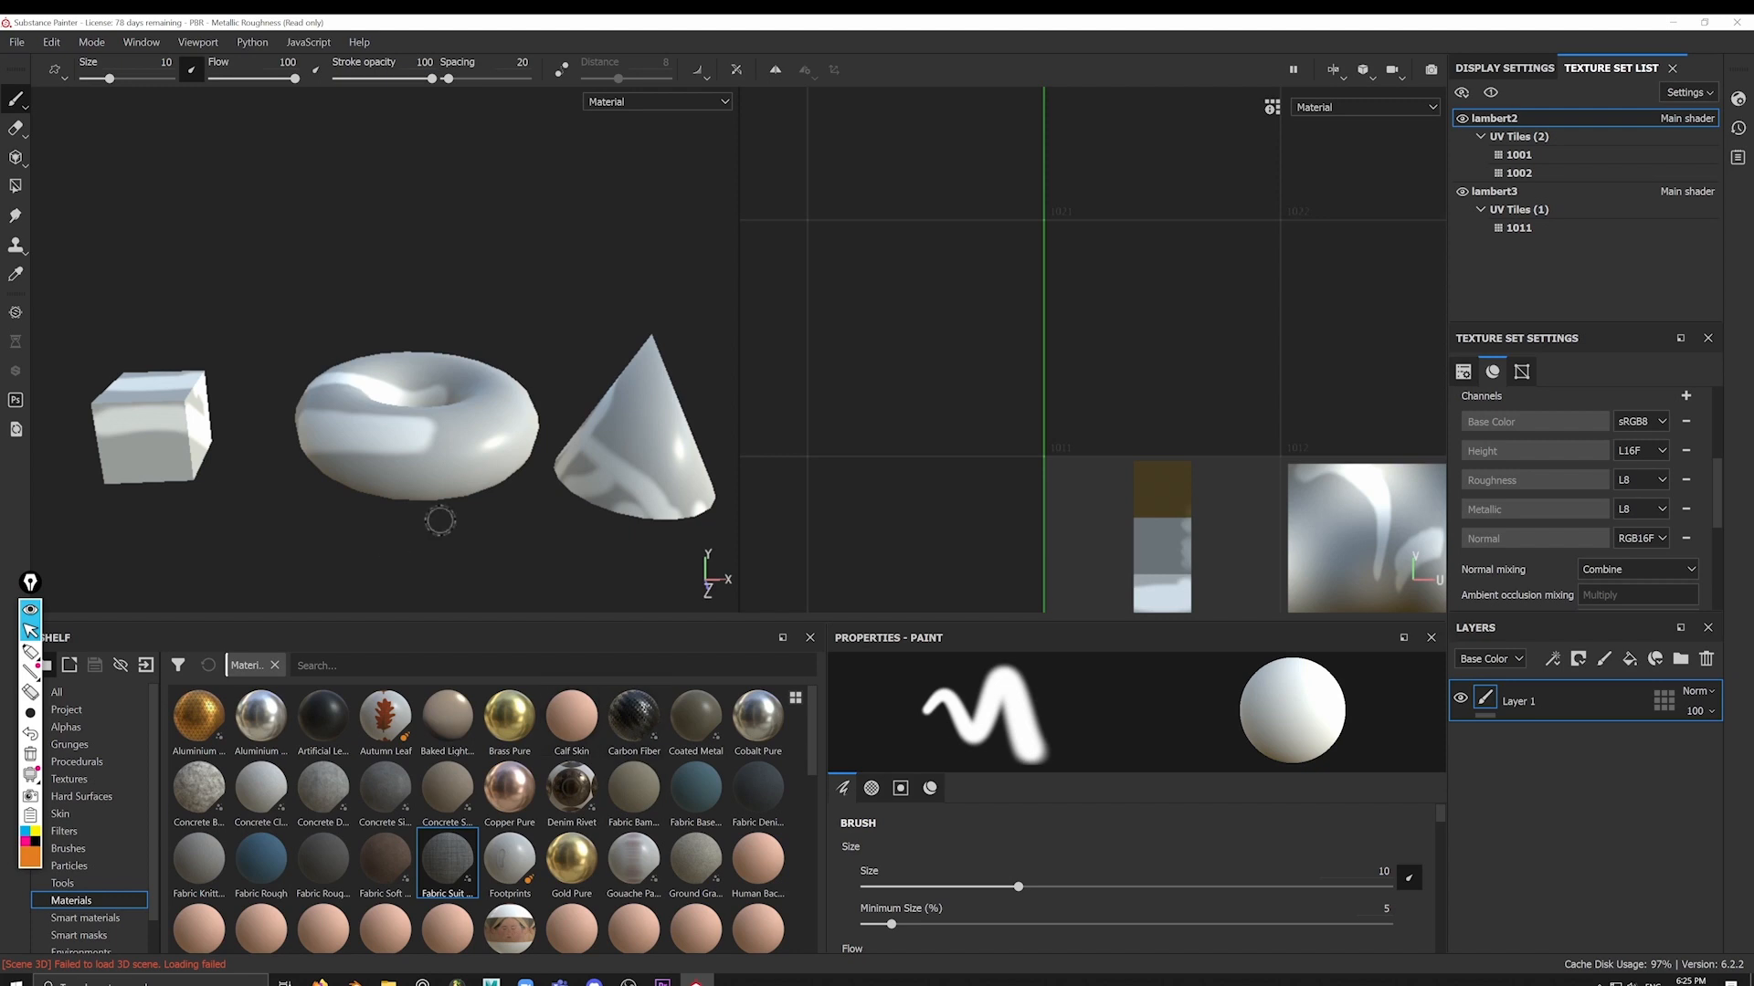
pyautogui.keyDown('alt'); pyautogui.moveTo(438, 521); pyautogui.dragTo(383, 539); pyautogui.keyUp('alt')
pyautogui.moveTo(198, 717); pyautogui.dragTo(1352, 659)
pyautogui.moveTo(1446, 754); pyautogui.dragTo(1553, 722)
pyautogui.keyDown('alt'); pyautogui.moveTo(467, 465); pyautogui.dragTo(472, 443); pyautogui.keyUp('alt')
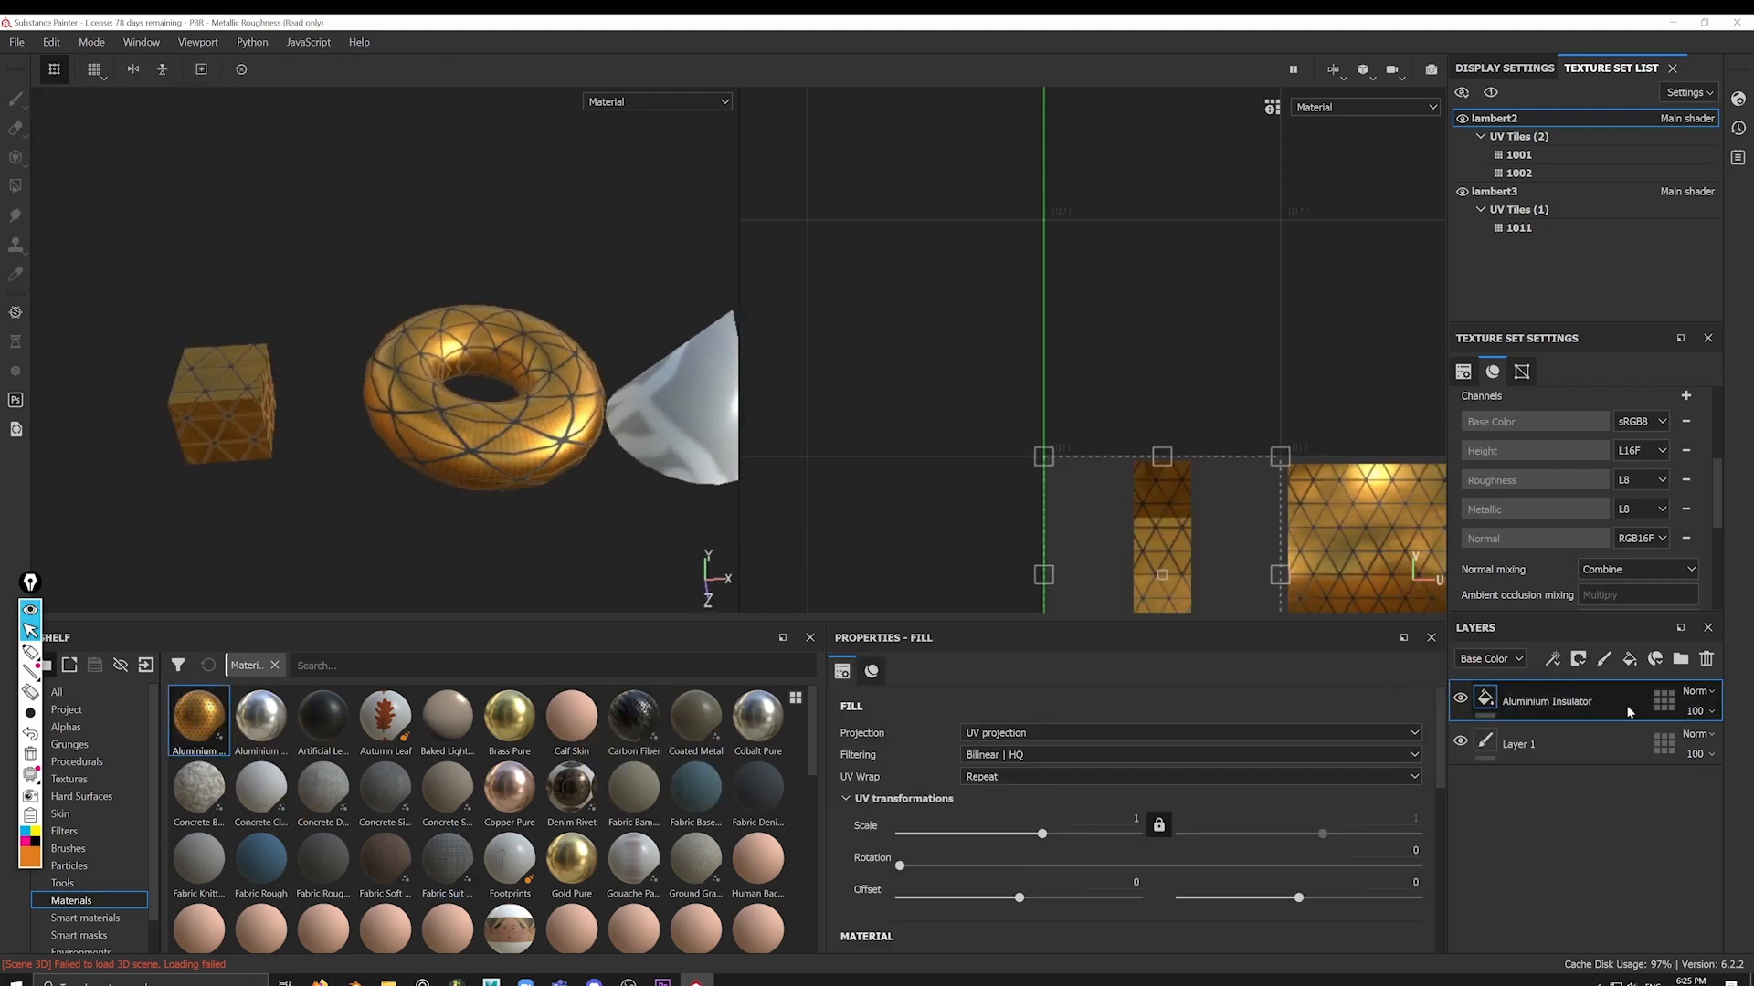
# Step: Exclude tile 1001 from the Aluminium Insulator layer's UV tile mask and return to Layer 1
pyautogui.click(1670, 708)
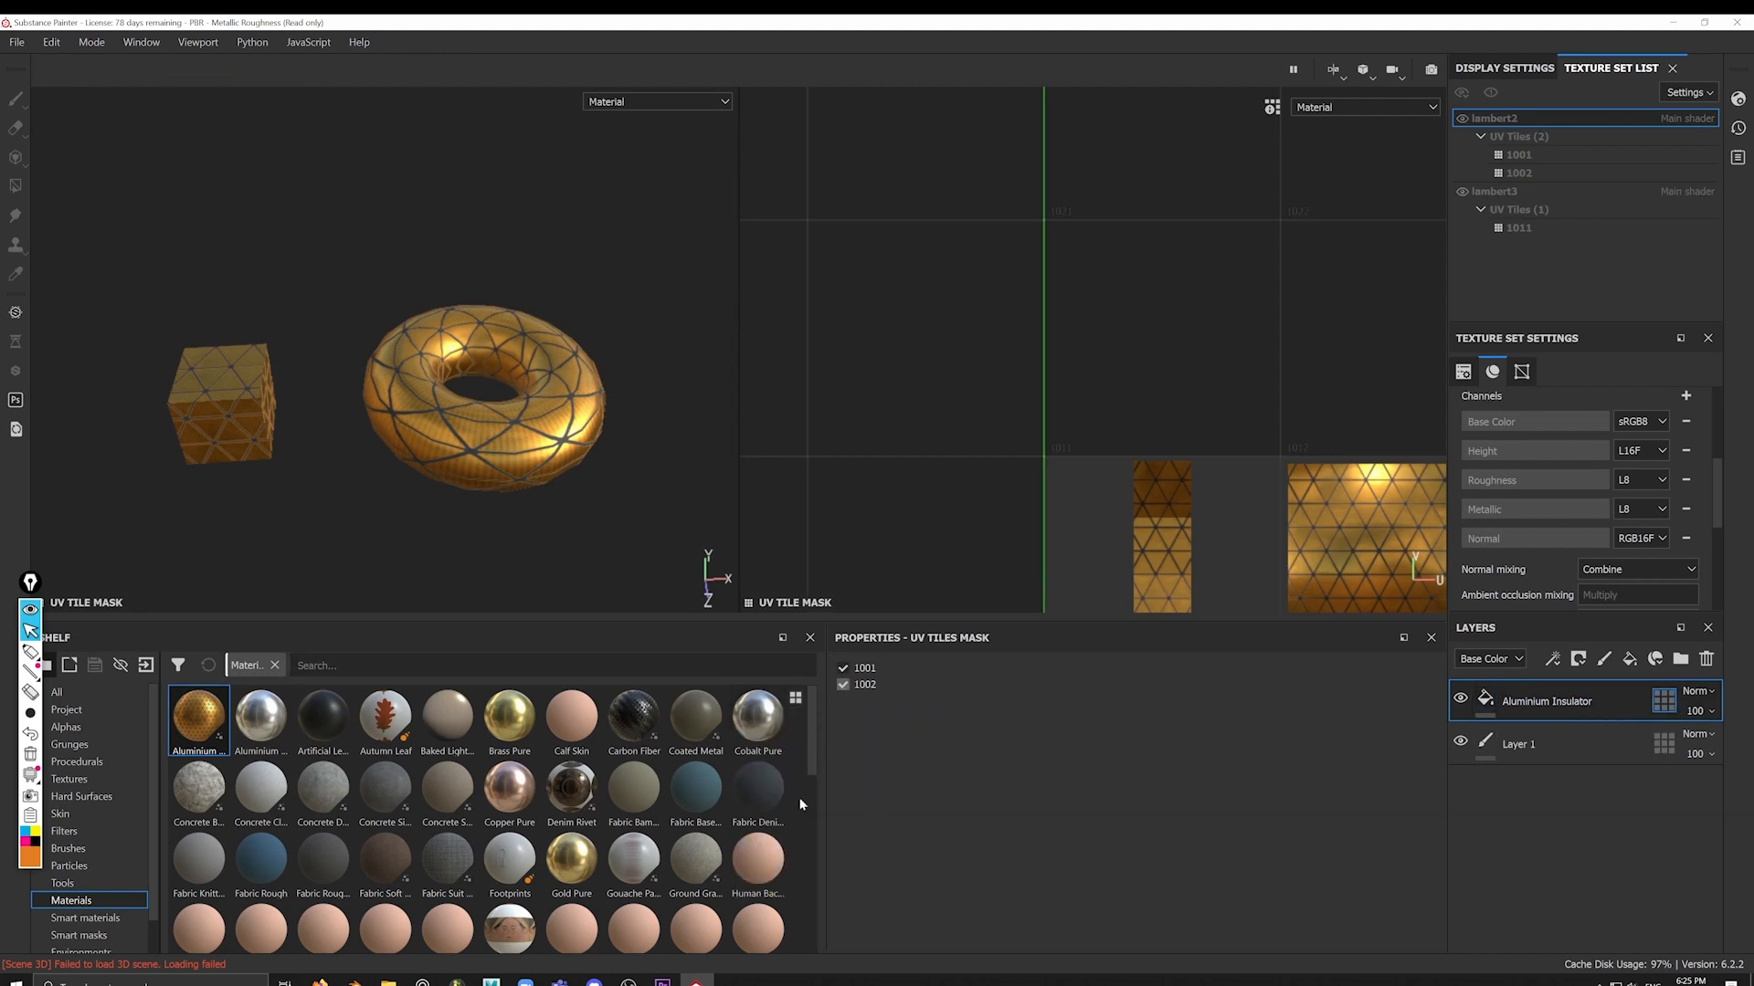
pyautogui.click(843, 667)
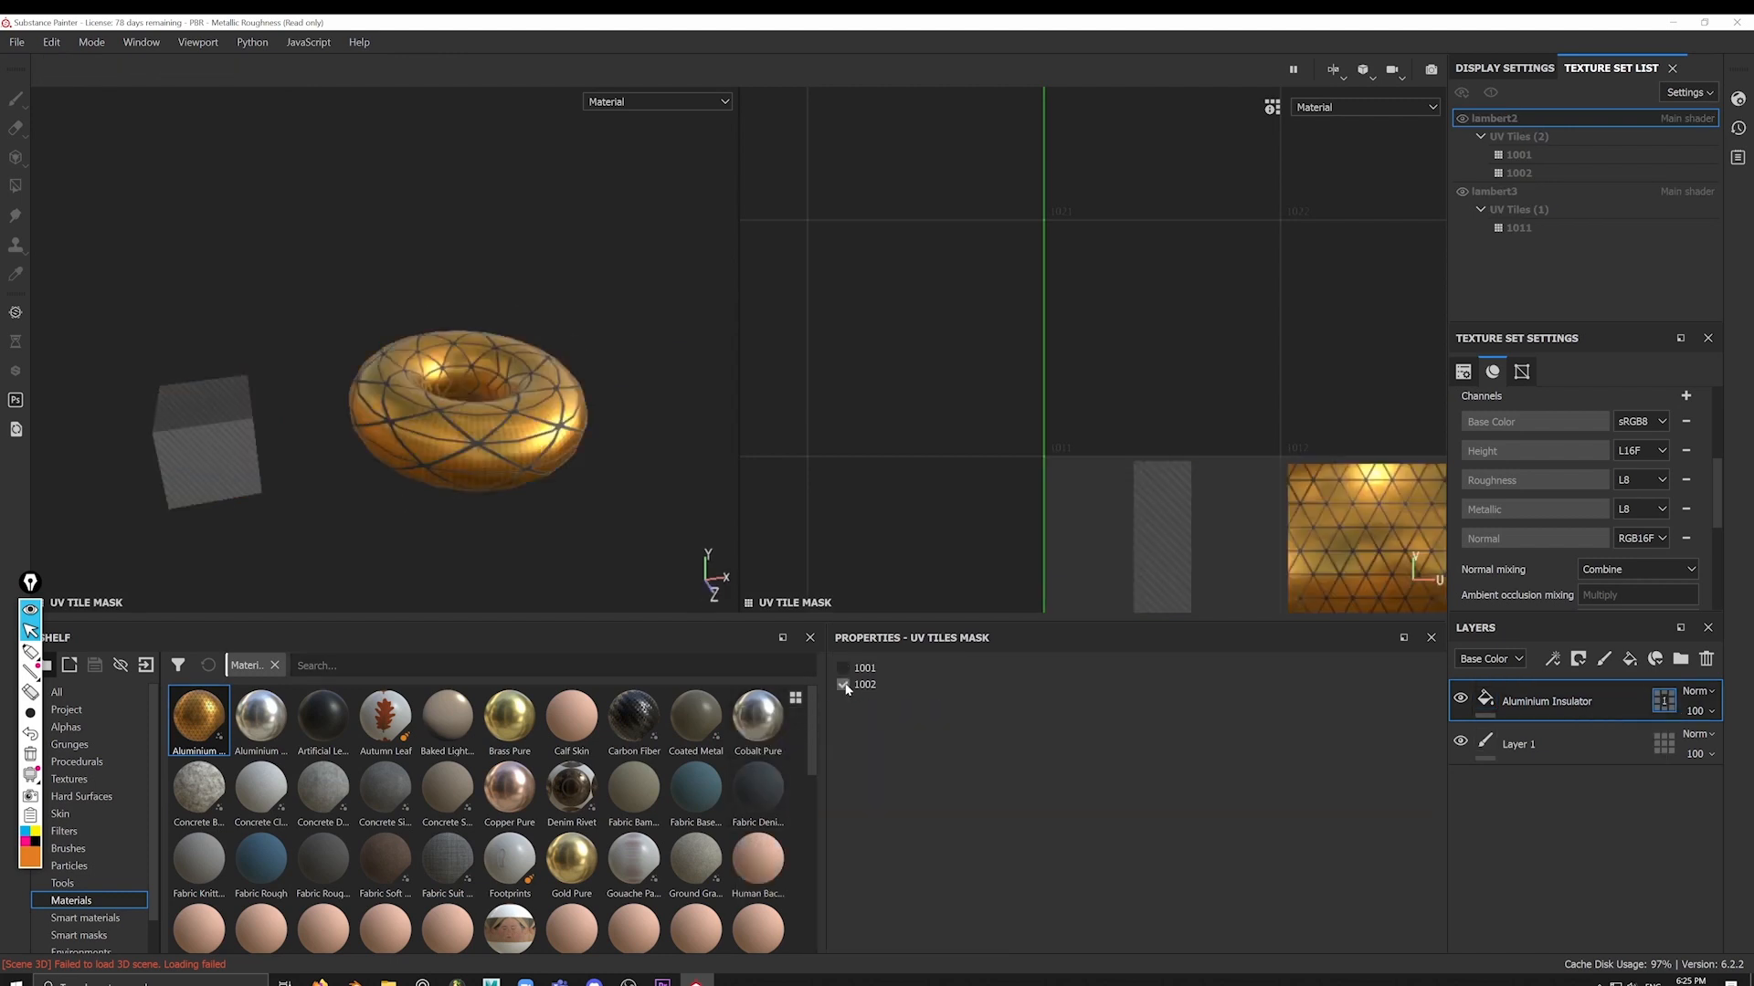
pyautogui.click(1589, 743)
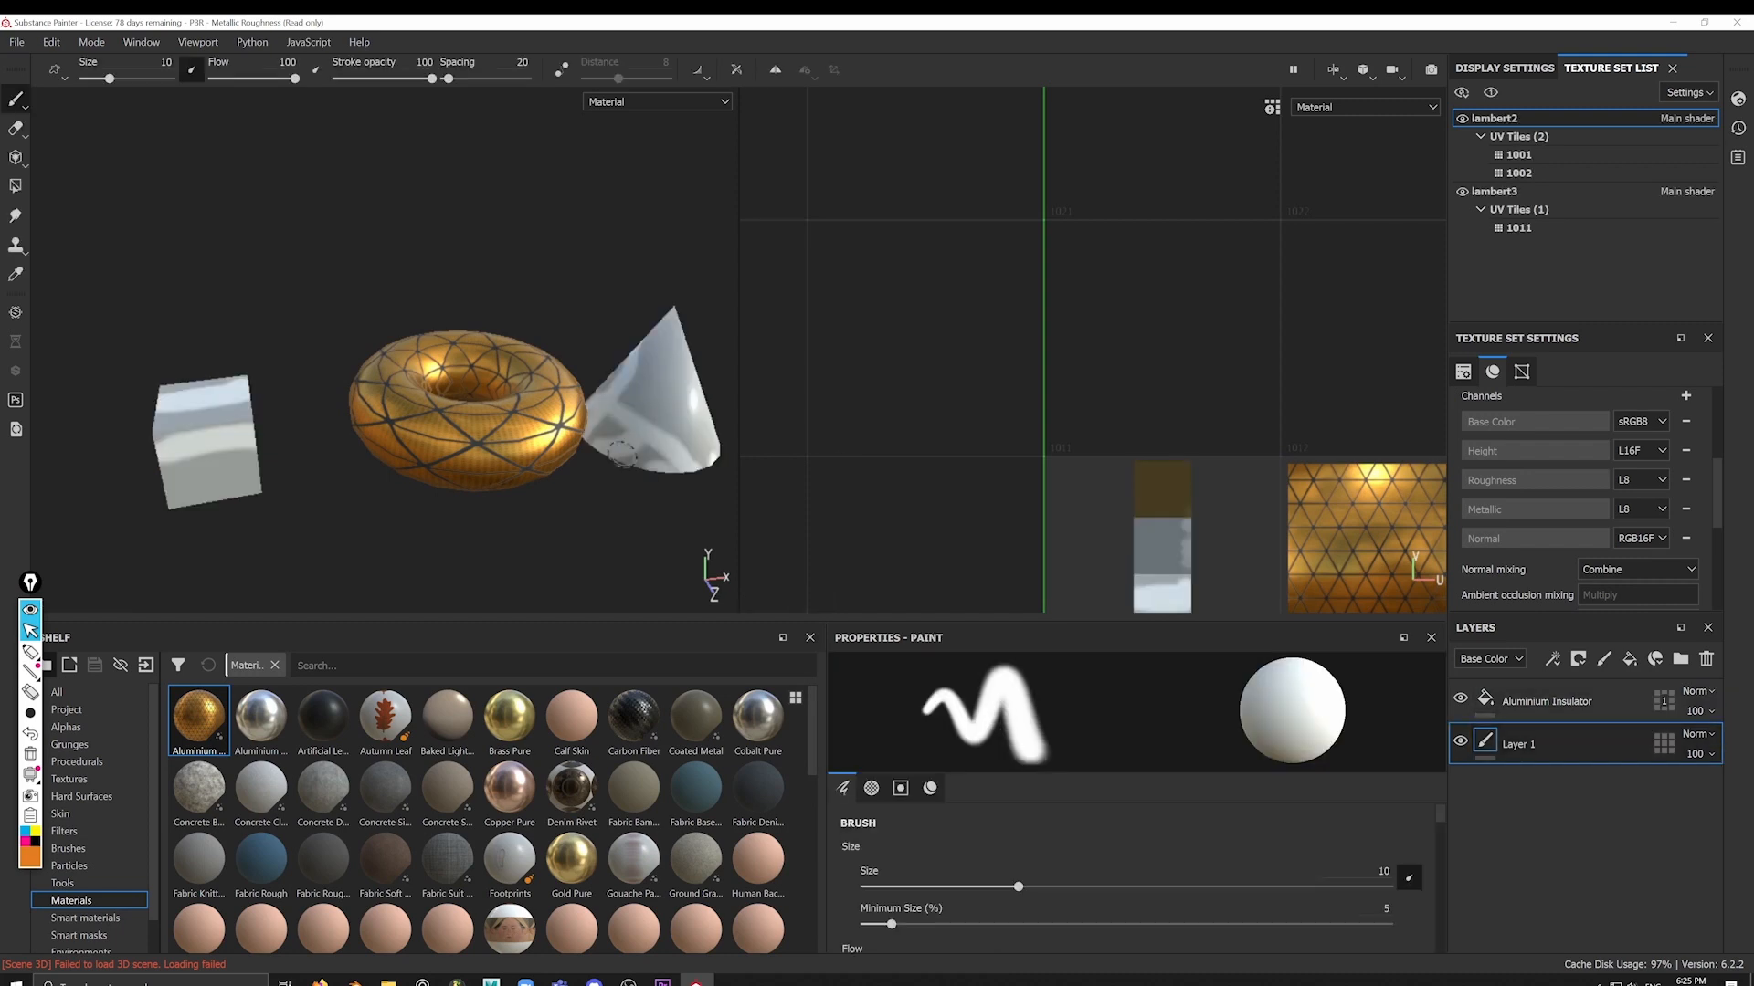
# Step: Add the Calf Skin material as a fill layer and exclude tile 1002 from its UV tile mask
pyautogui.keyDown('alt'); pyautogui.moveTo(622, 453); pyautogui.dragTo(614, 411); pyautogui.keyUp('alt')
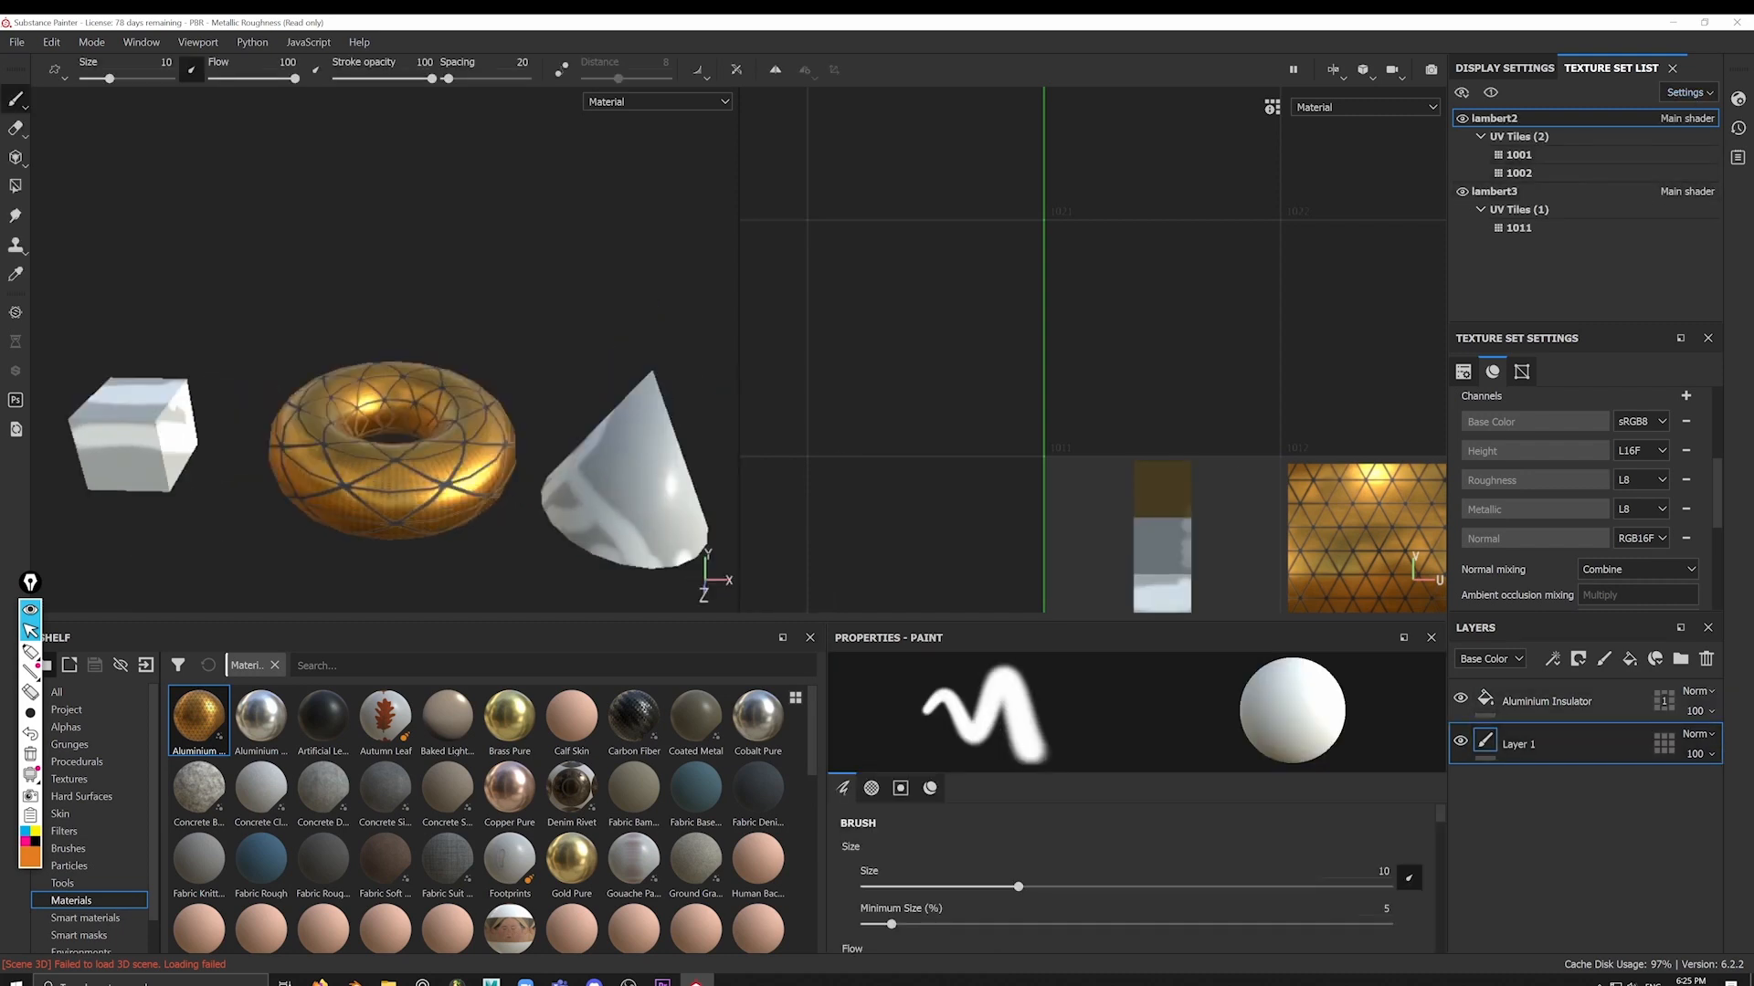
pyautogui.scroll(-2, 1265, 443)
pyautogui.scroll(2, 1362, 551)
pyautogui.keyDown('alt'); pyautogui.moveTo(1363, 551); pyautogui.dragTo(1183, 439, button='middle'); pyautogui.keyUp('alt')
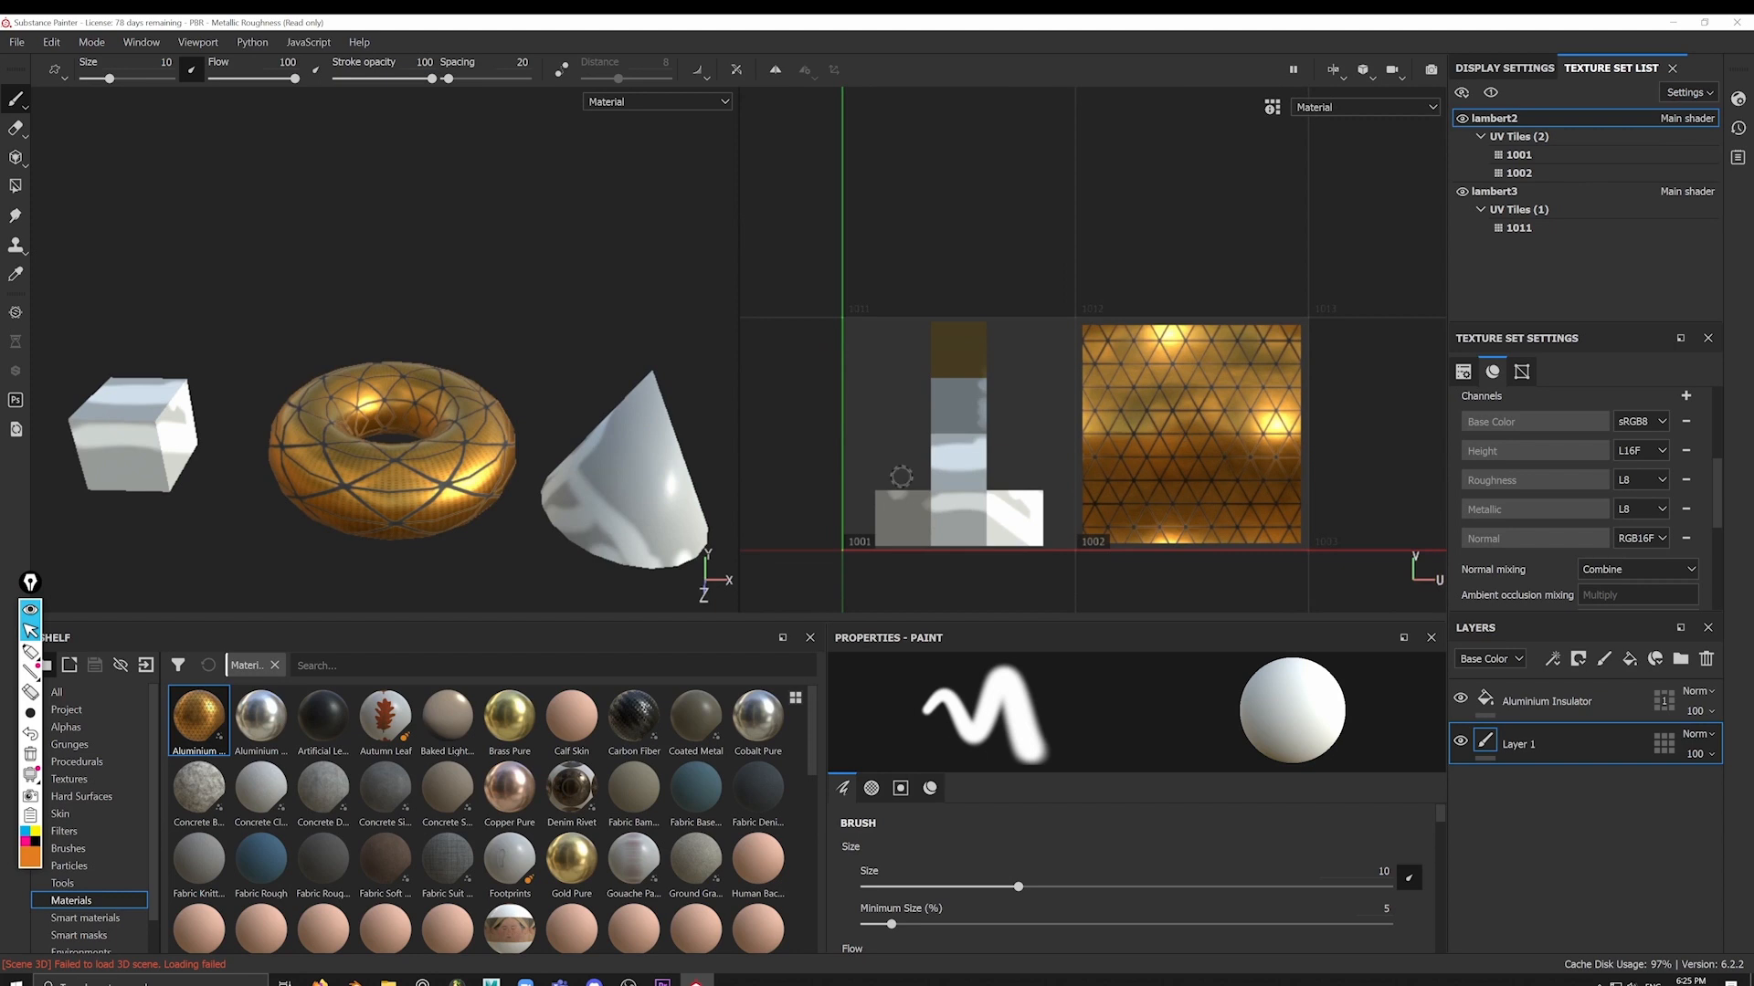
pyautogui.moveTo(572, 722); pyautogui.dragTo(151, 437)
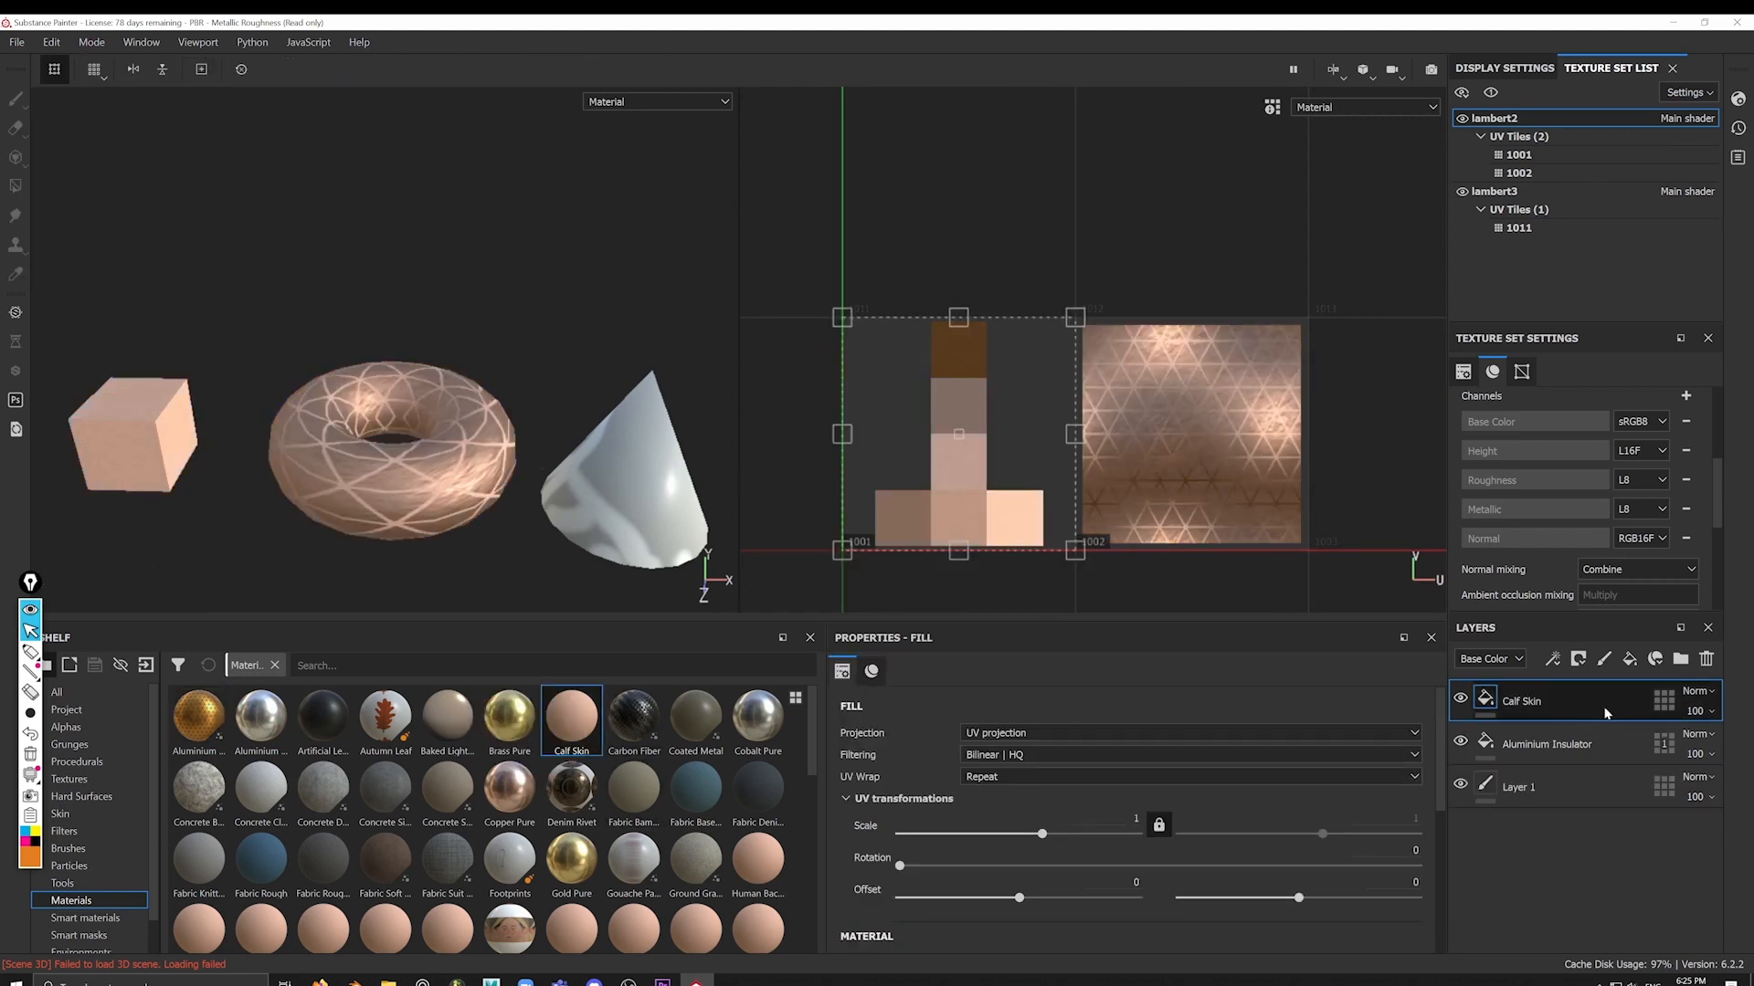
pyautogui.click(1664, 701)
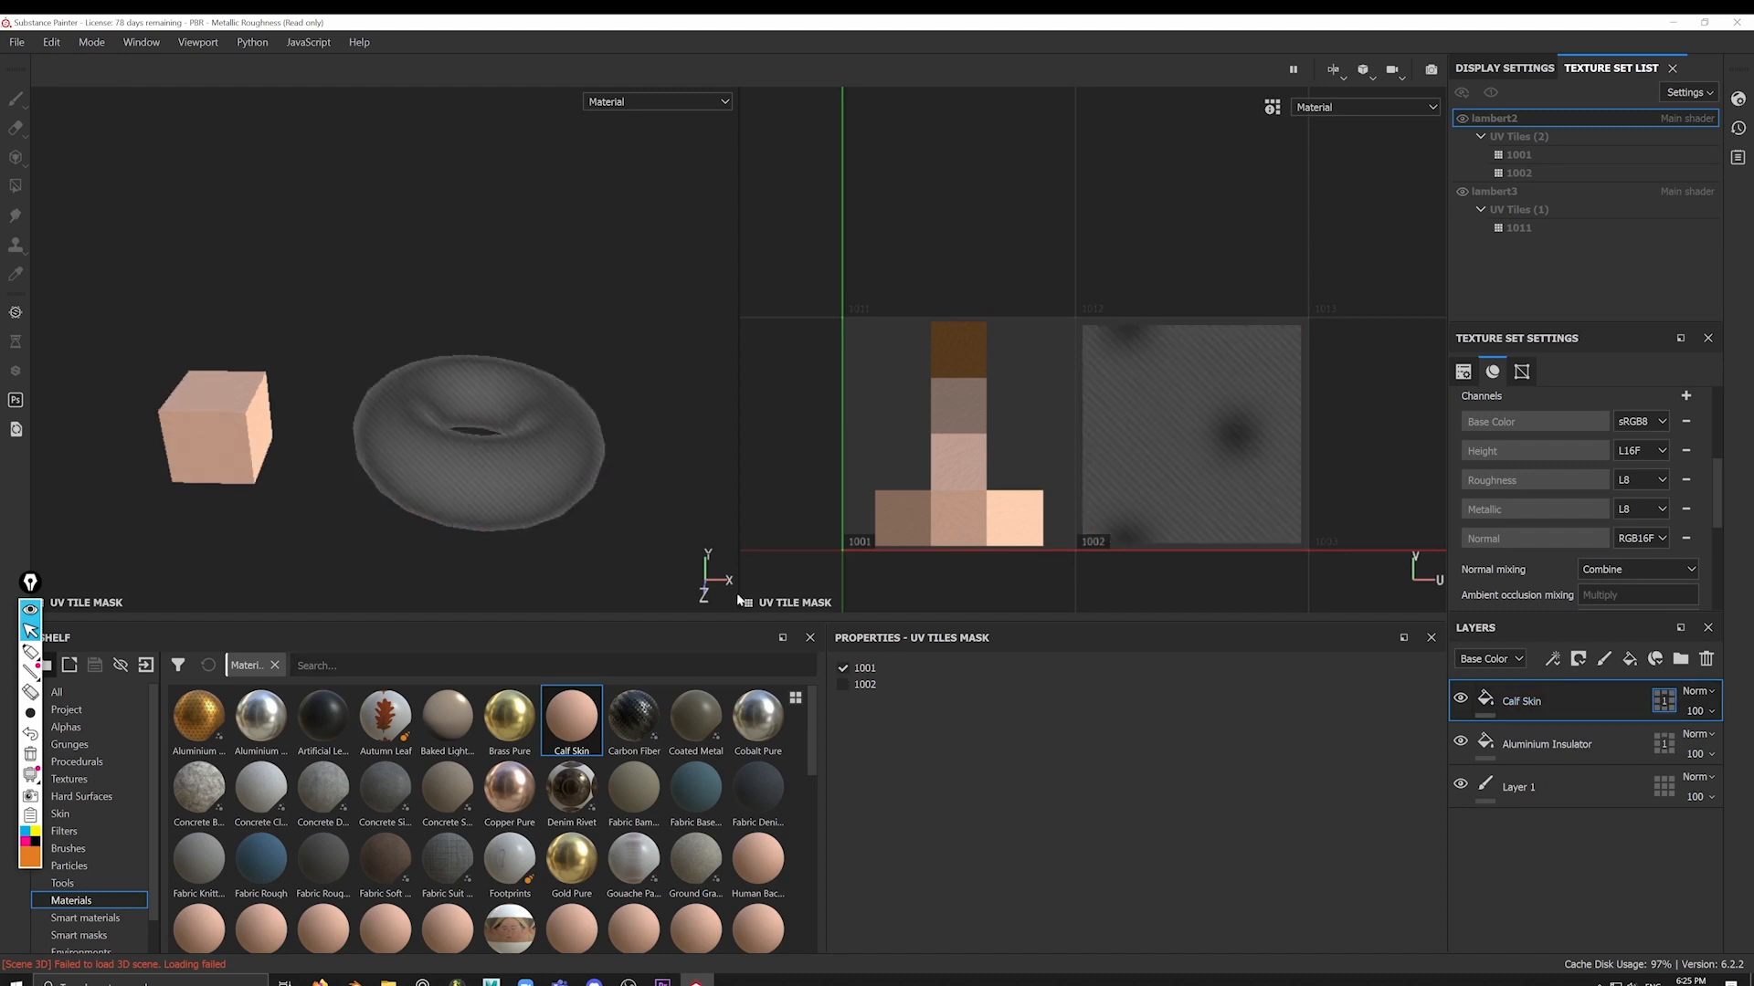
# Step: Check the Aluminium Insulator layer's UV tile mask and include tile 1002 in the Calf Skin layer's mask again
pyautogui.click(1664, 743)
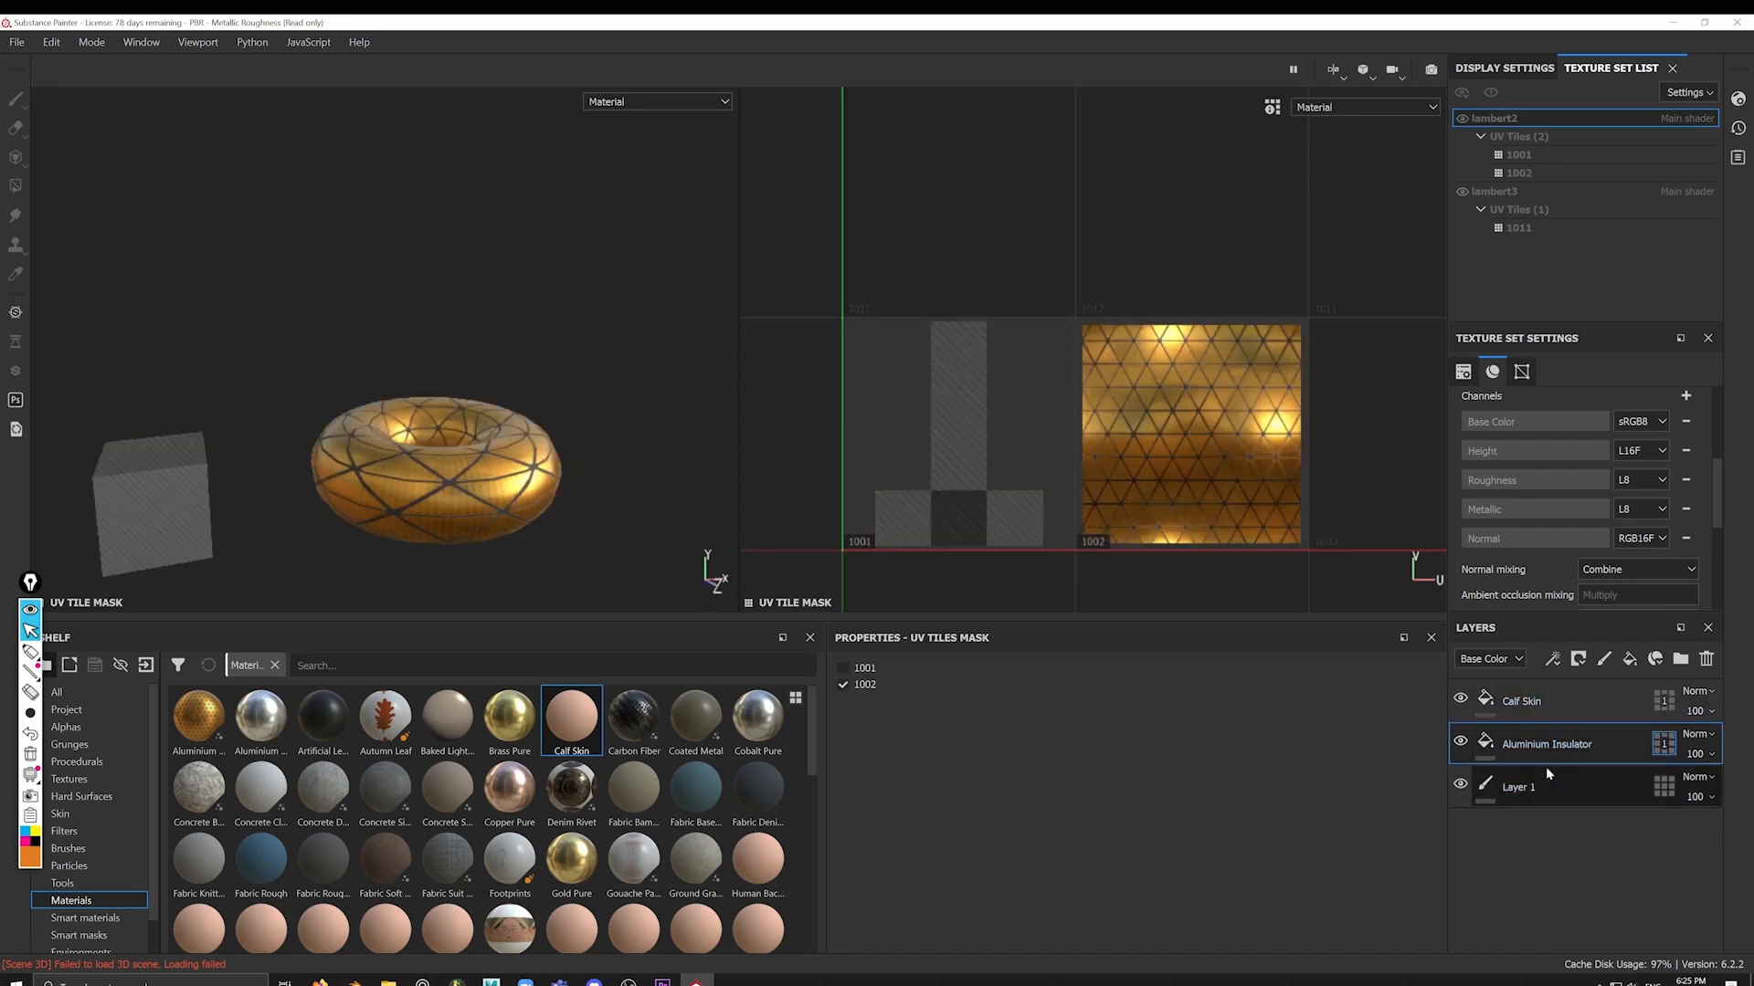
pyautogui.click(1541, 709)
pyautogui.scroll(-2, 1066, 398)
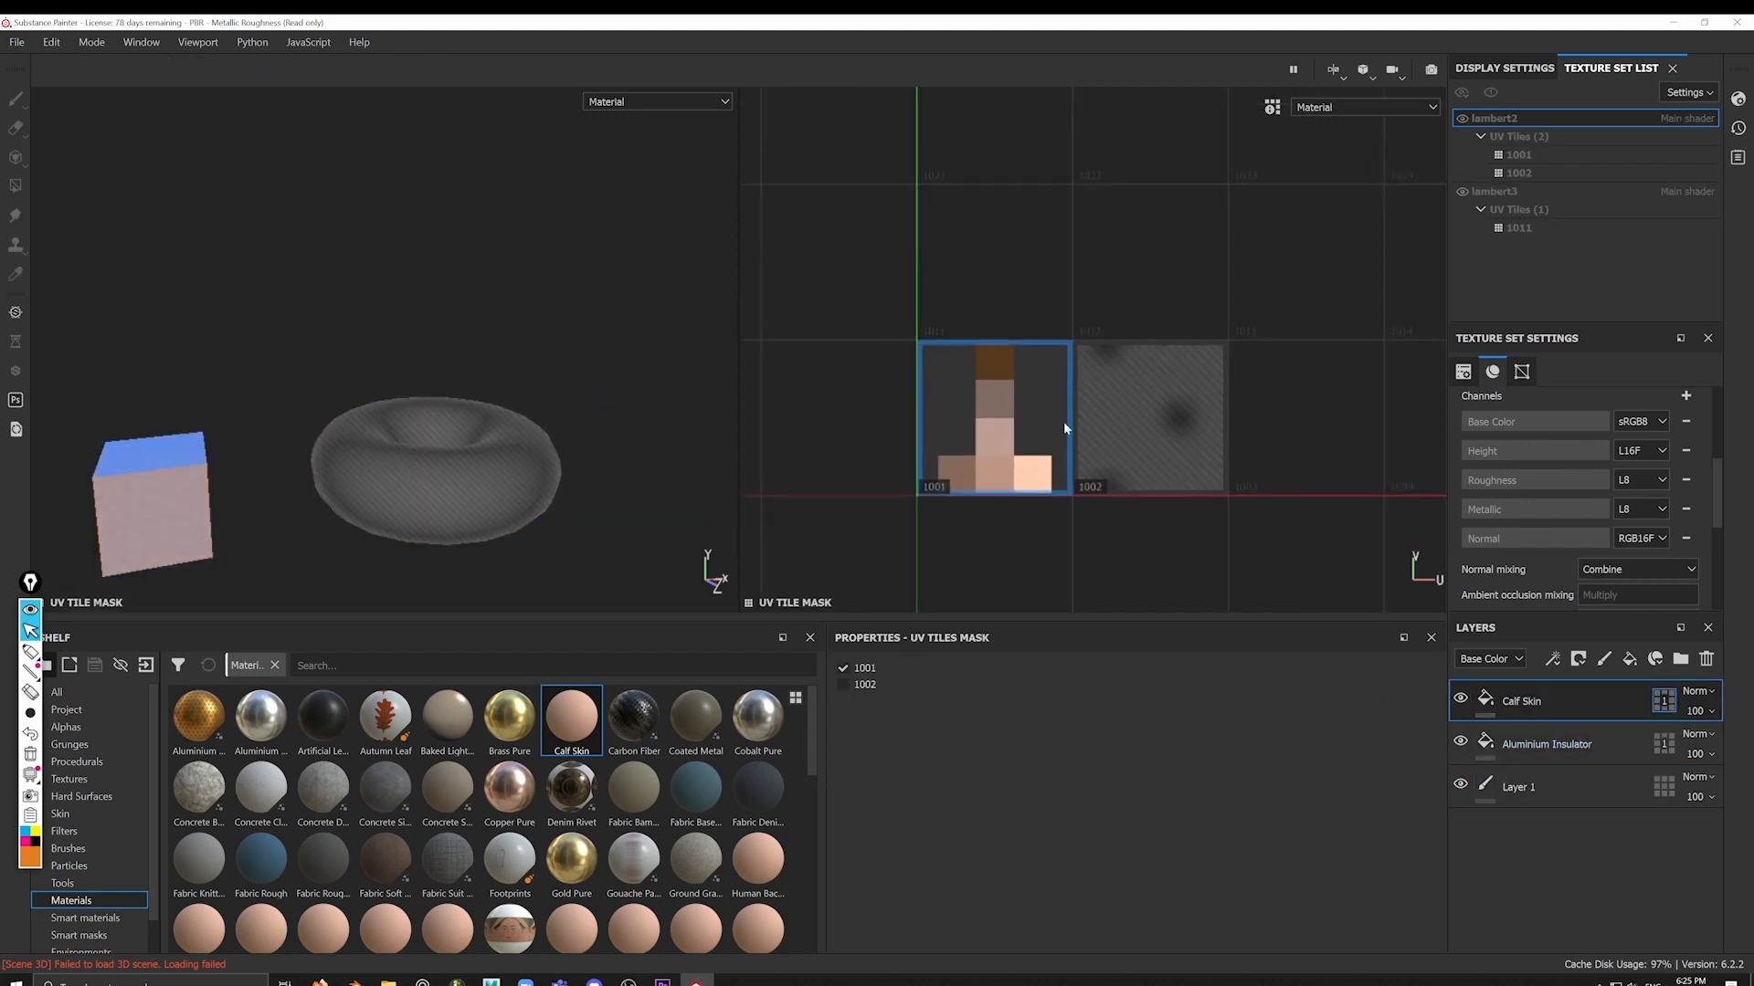
pyautogui.keyDown('alt'); pyautogui.moveTo(981, 404); pyautogui.dragTo(917, 428, button='middle'); pyautogui.keyUp('alt')
pyautogui.keyDown('alt'); pyautogui.moveTo(1210, 445); pyautogui.dragTo(1151, 478, button='middle'); pyautogui.keyUp('alt')
pyautogui.scroll(-2, 1187, 469)
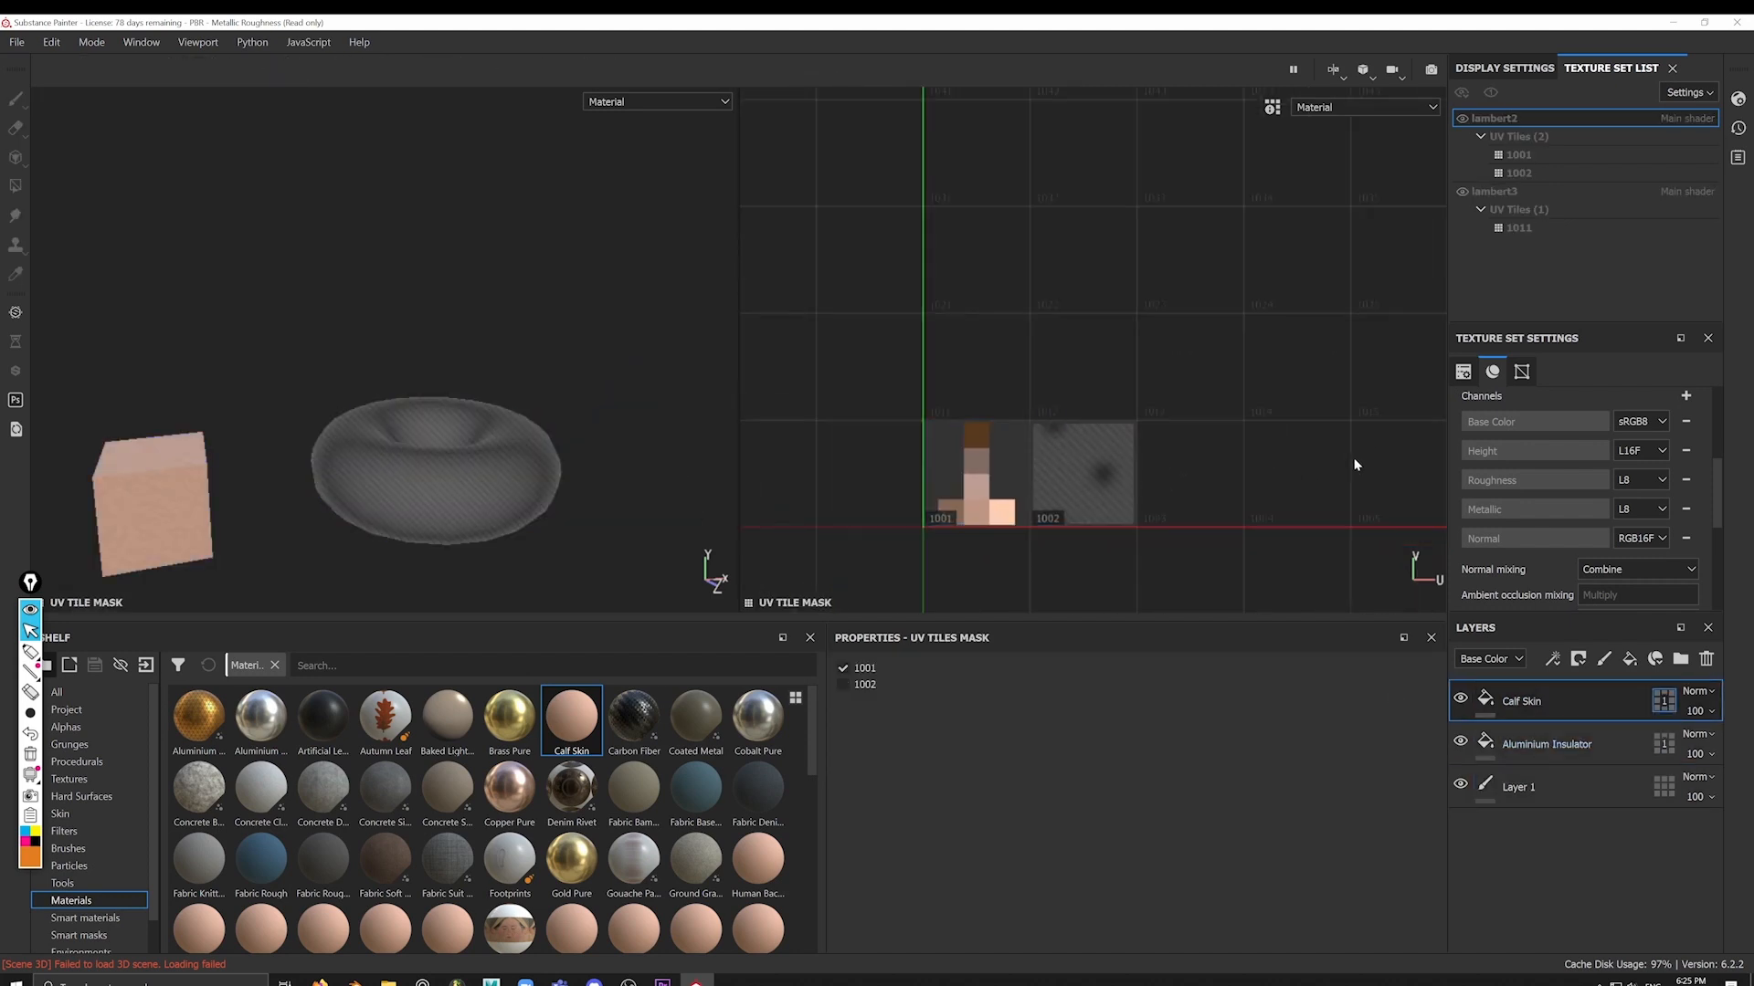
pyautogui.keyDown('alt'); pyautogui.moveTo(1279, 459); pyautogui.dragTo(1033, 474, button='middle'); pyautogui.keyUp('alt')
pyautogui.click(867, 461)
pyautogui.keyDown('alt'); pyautogui.moveTo(1023, 334); pyautogui.dragTo(1166, 350, button='middle'); pyautogui.keyUp('alt')
pyautogui.scroll(-2, 1166, 349)
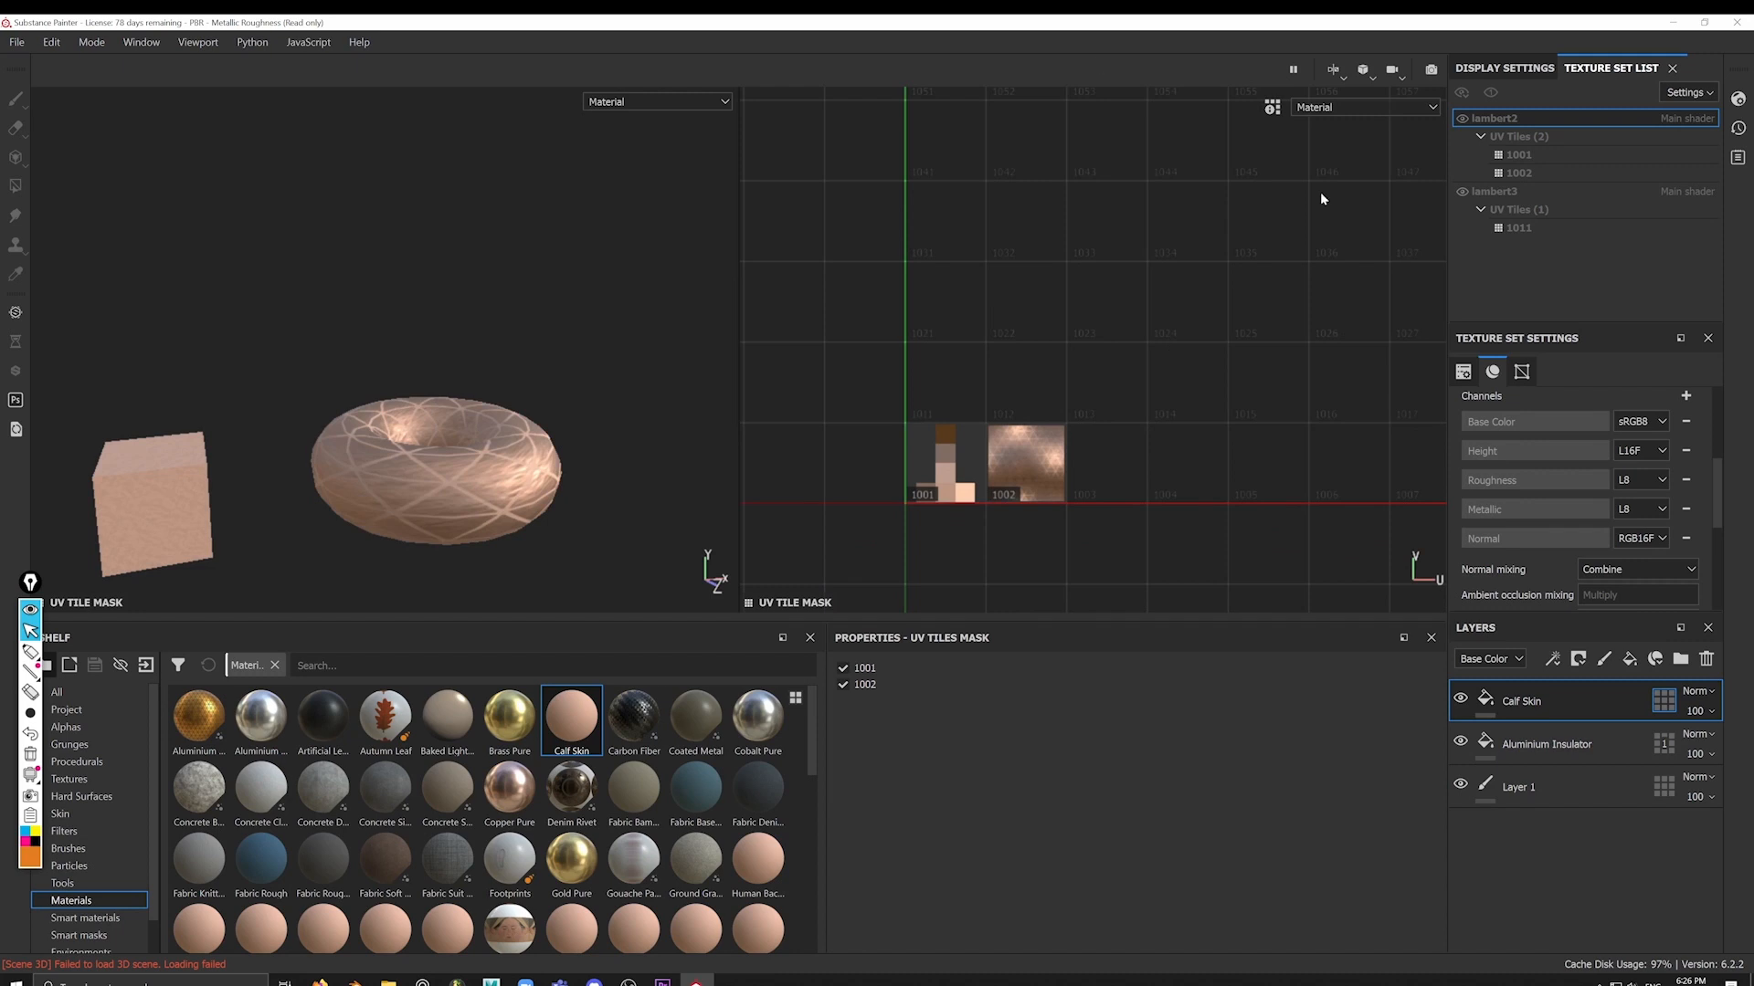
# Step: Examine how the UDIM tile numbers run across and up the grid in the 2D view
pyautogui.keyDown('alt'); pyautogui.moveTo(1302, 238); pyautogui.dragTo(1022, 454, button='middle'); pyautogui.keyUp('alt')
pyautogui.keyDown('alt'); pyautogui.moveTo(1237, 366); pyautogui.dragTo(810, 219, button='right'); pyautogui.keyUp('alt')
pyautogui.keyDown('alt'); pyautogui.moveTo(1162, 250); pyautogui.dragTo(1096, 365, button='middle'); pyautogui.keyUp('alt')
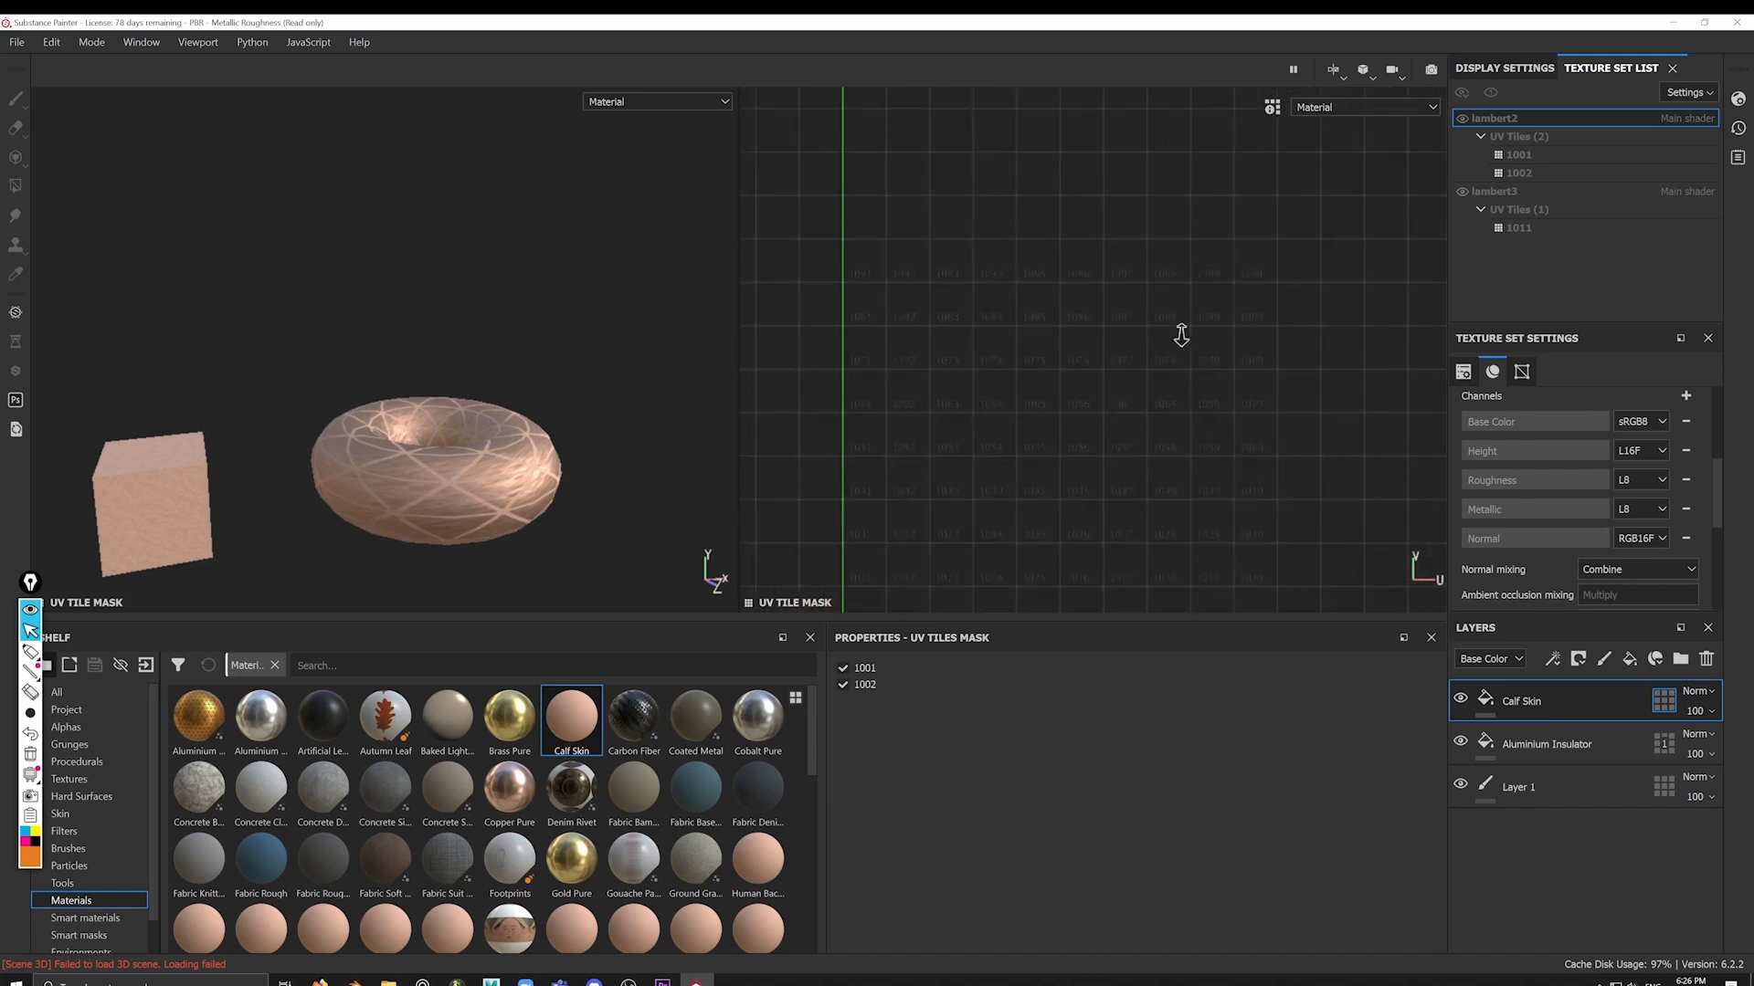
pyautogui.keyDown('alt'); pyautogui.moveTo(1180, 335); pyautogui.dragTo(1516, 307, button='right'); pyautogui.keyUp('alt')
pyautogui.keyDown('alt'); pyautogui.moveTo(1098, 407); pyautogui.dragTo(1233, 233, button='middle'); pyautogui.keyUp('alt')
pyautogui.moveTo(1381, 157); pyautogui.dragTo(923, 581)
pyautogui.keyDown('alt'); pyautogui.moveTo(795, 513); pyautogui.dragTo(868, 446, button='middle'); pyautogui.keyUp('alt')
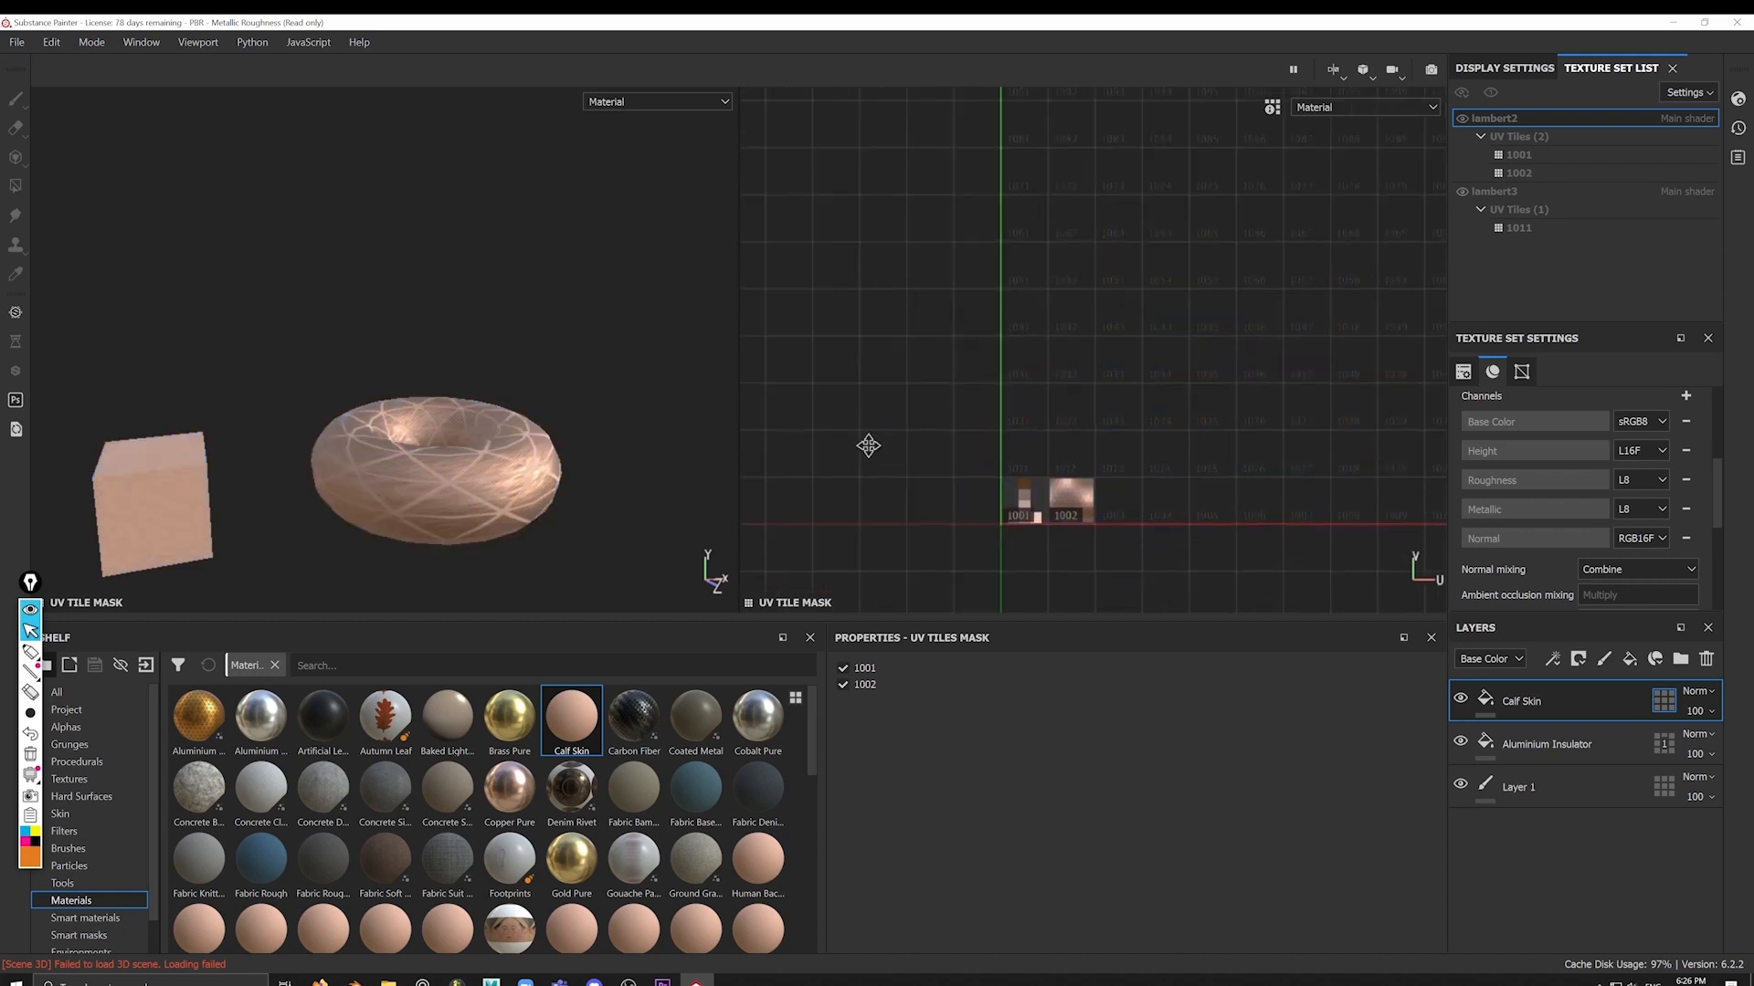
pyautogui.keyDown('alt'); pyautogui.moveTo(868, 446); pyautogui.dragTo(1005, 529, button='right'); pyautogui.keyUp('alt')
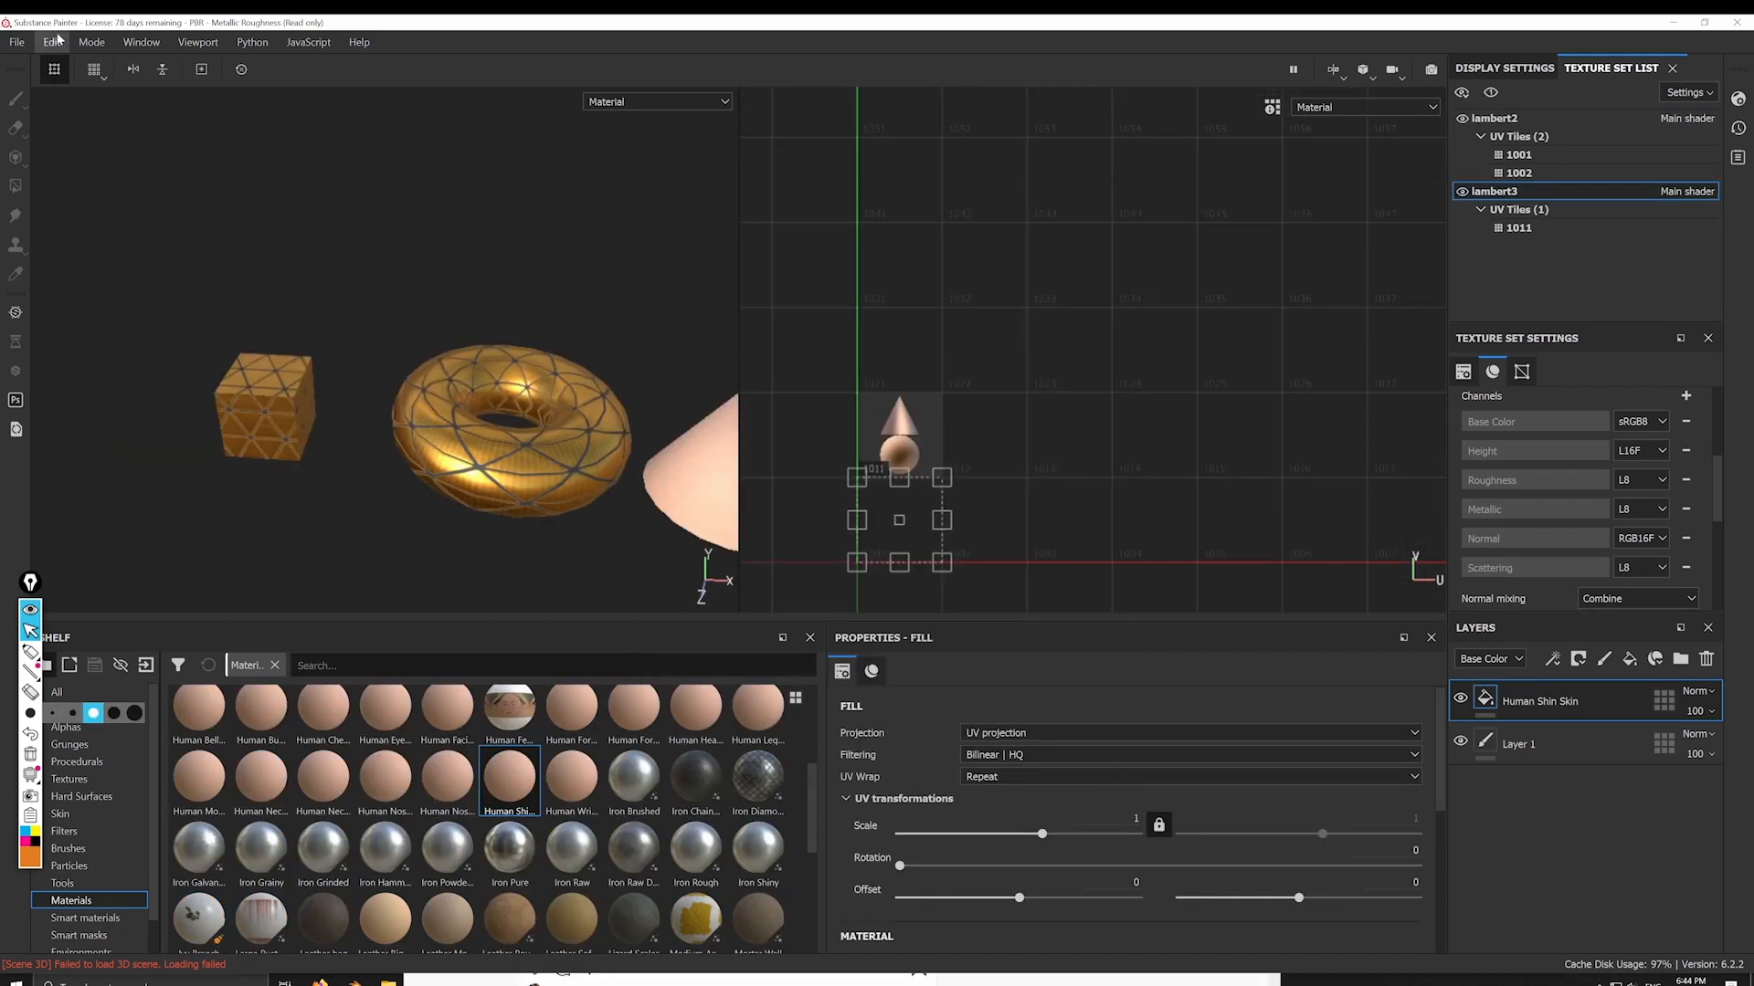
# Step: Open the texture export settings, view the lambert2 texture set's options and exclude lambert3 from the export
pyautogui.click(16, 42)
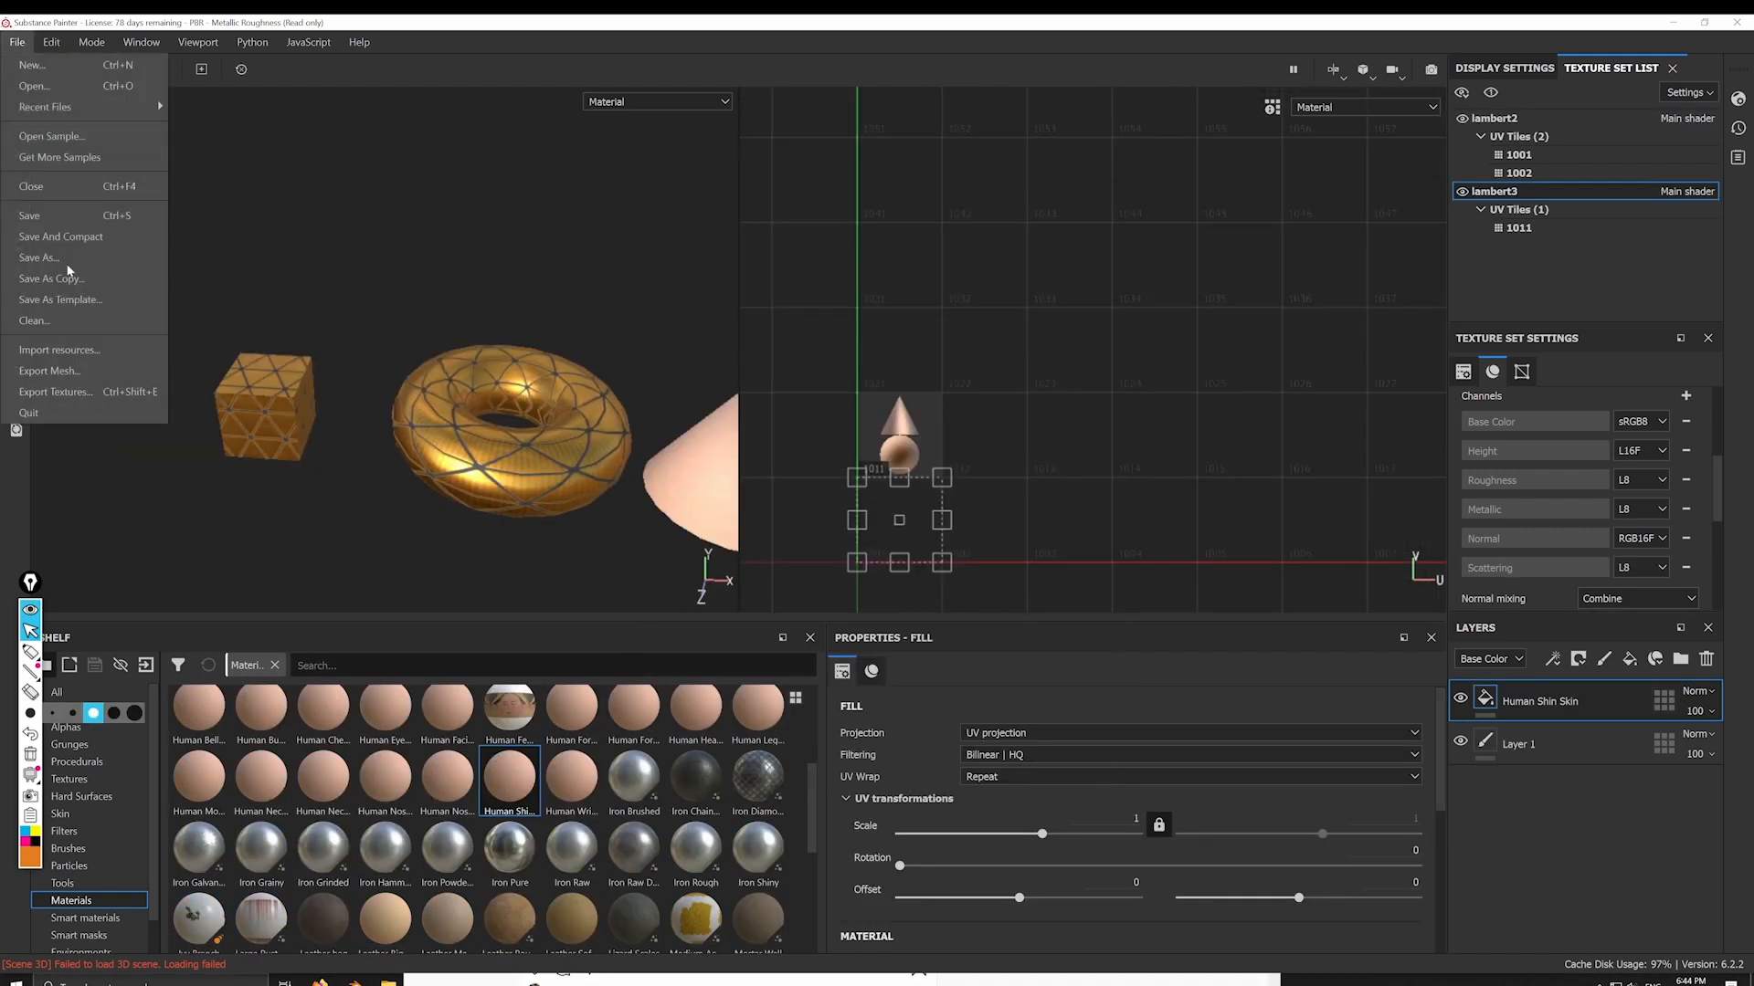
pyautogui.click(121, 393)
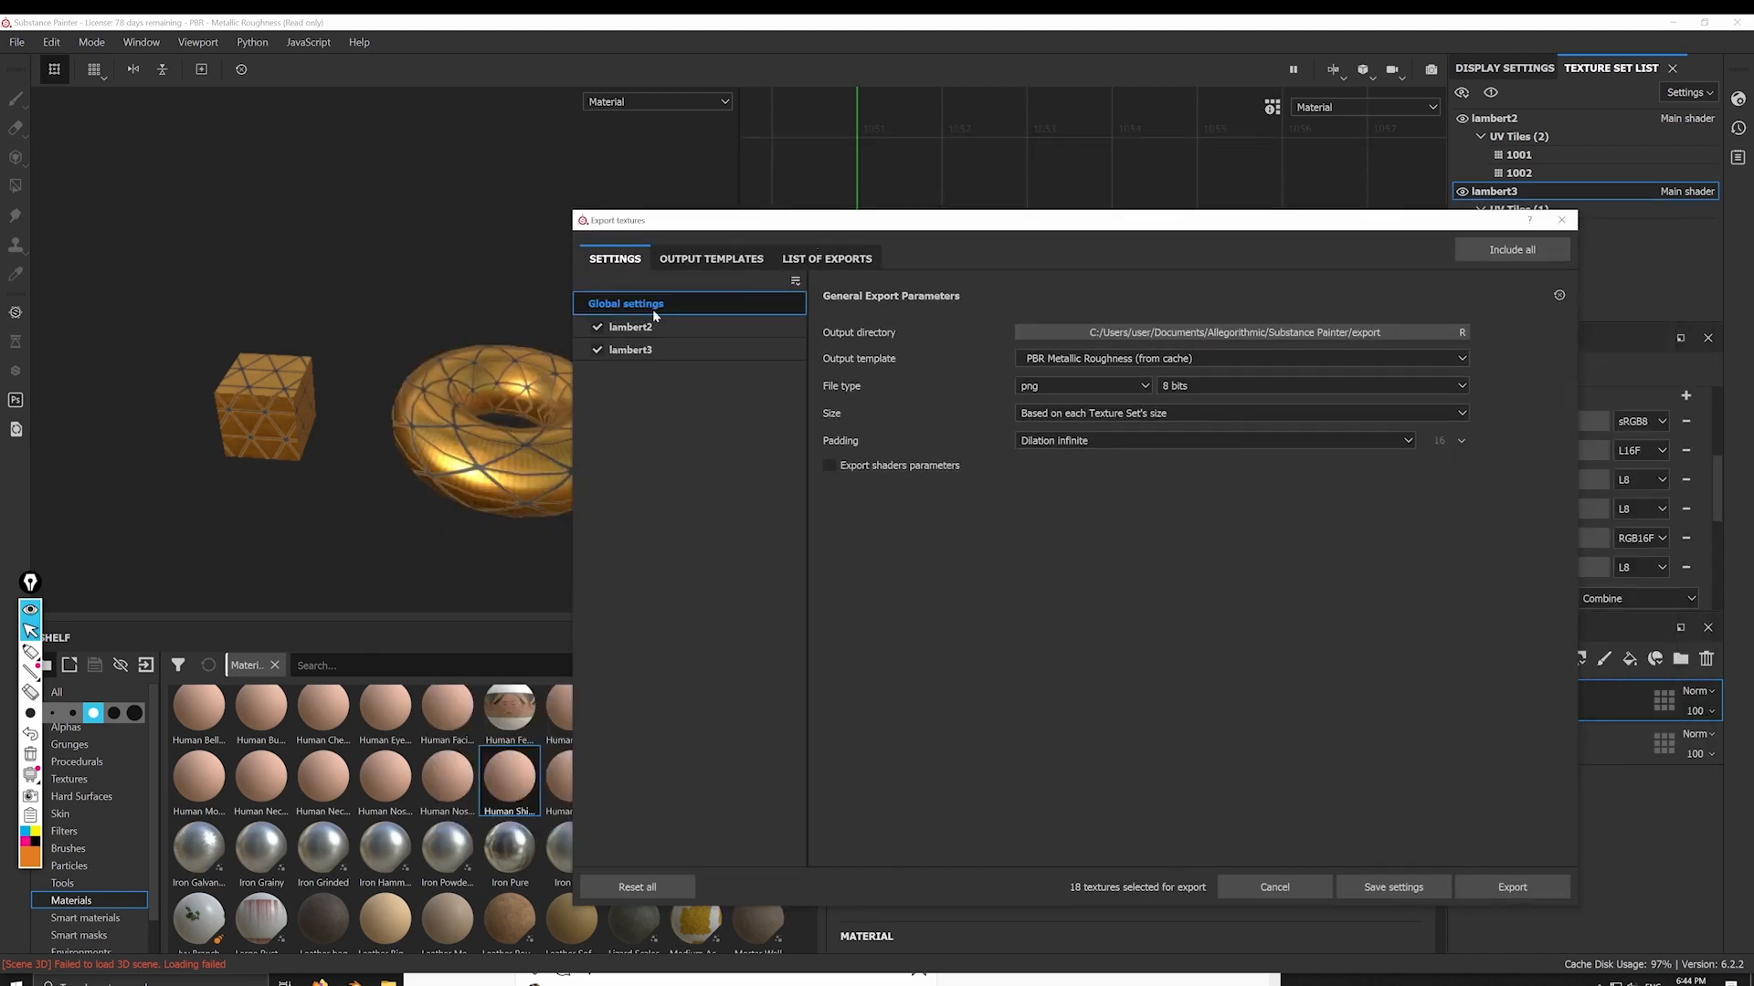
pyautogui.click(640, 340)
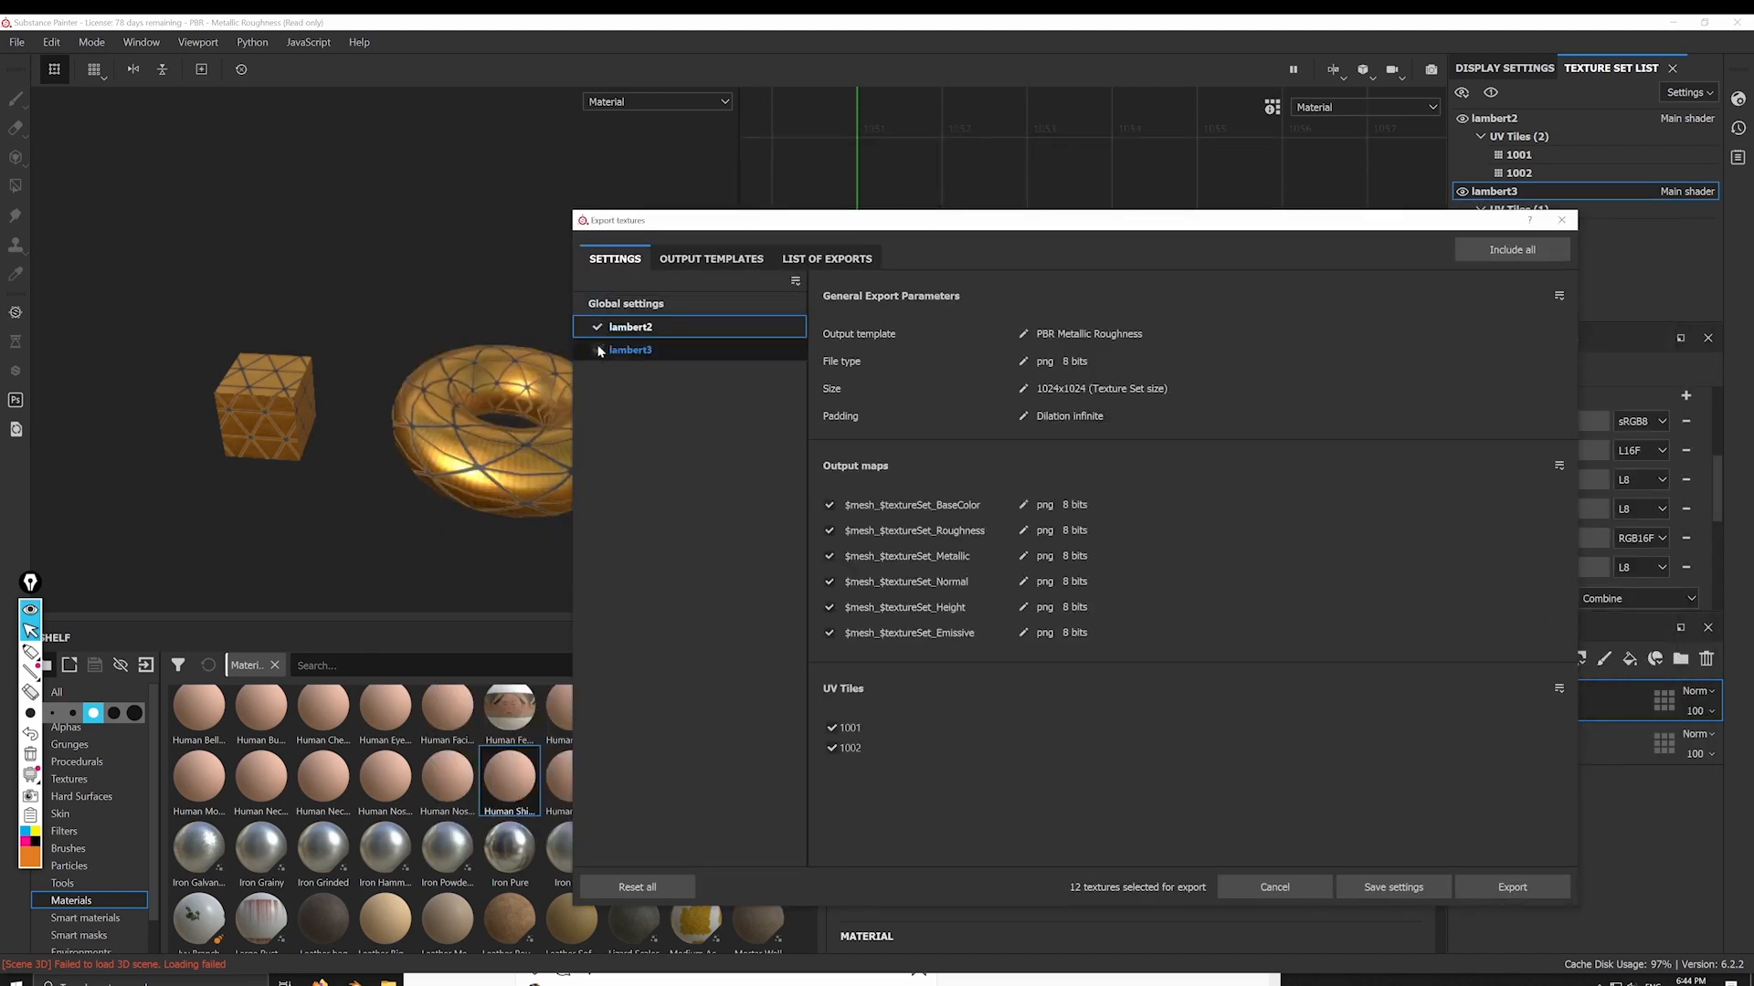
pyautogui.moveTo(763, 224); pyautogui.dragTo(823, 266)
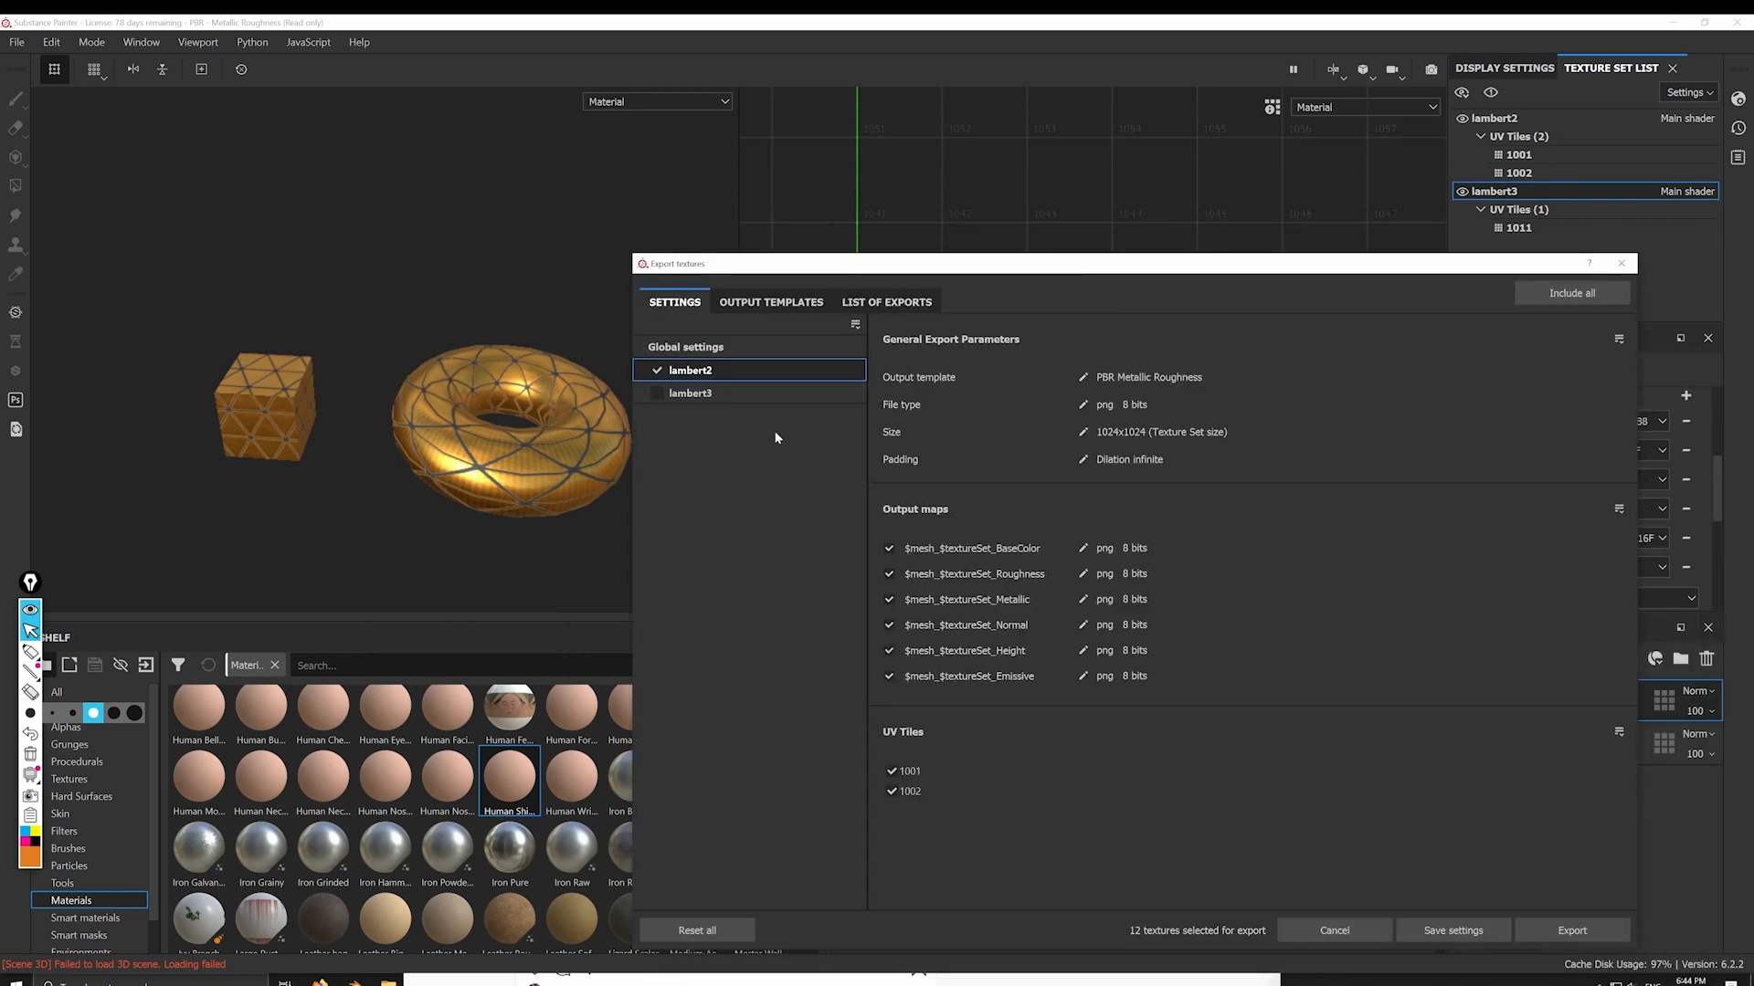
# Step: Set the global output template to Arnold (AiStandard)_Metal and review the output maps and UV tiles for lambert2
pyautogui.click(770, 303)
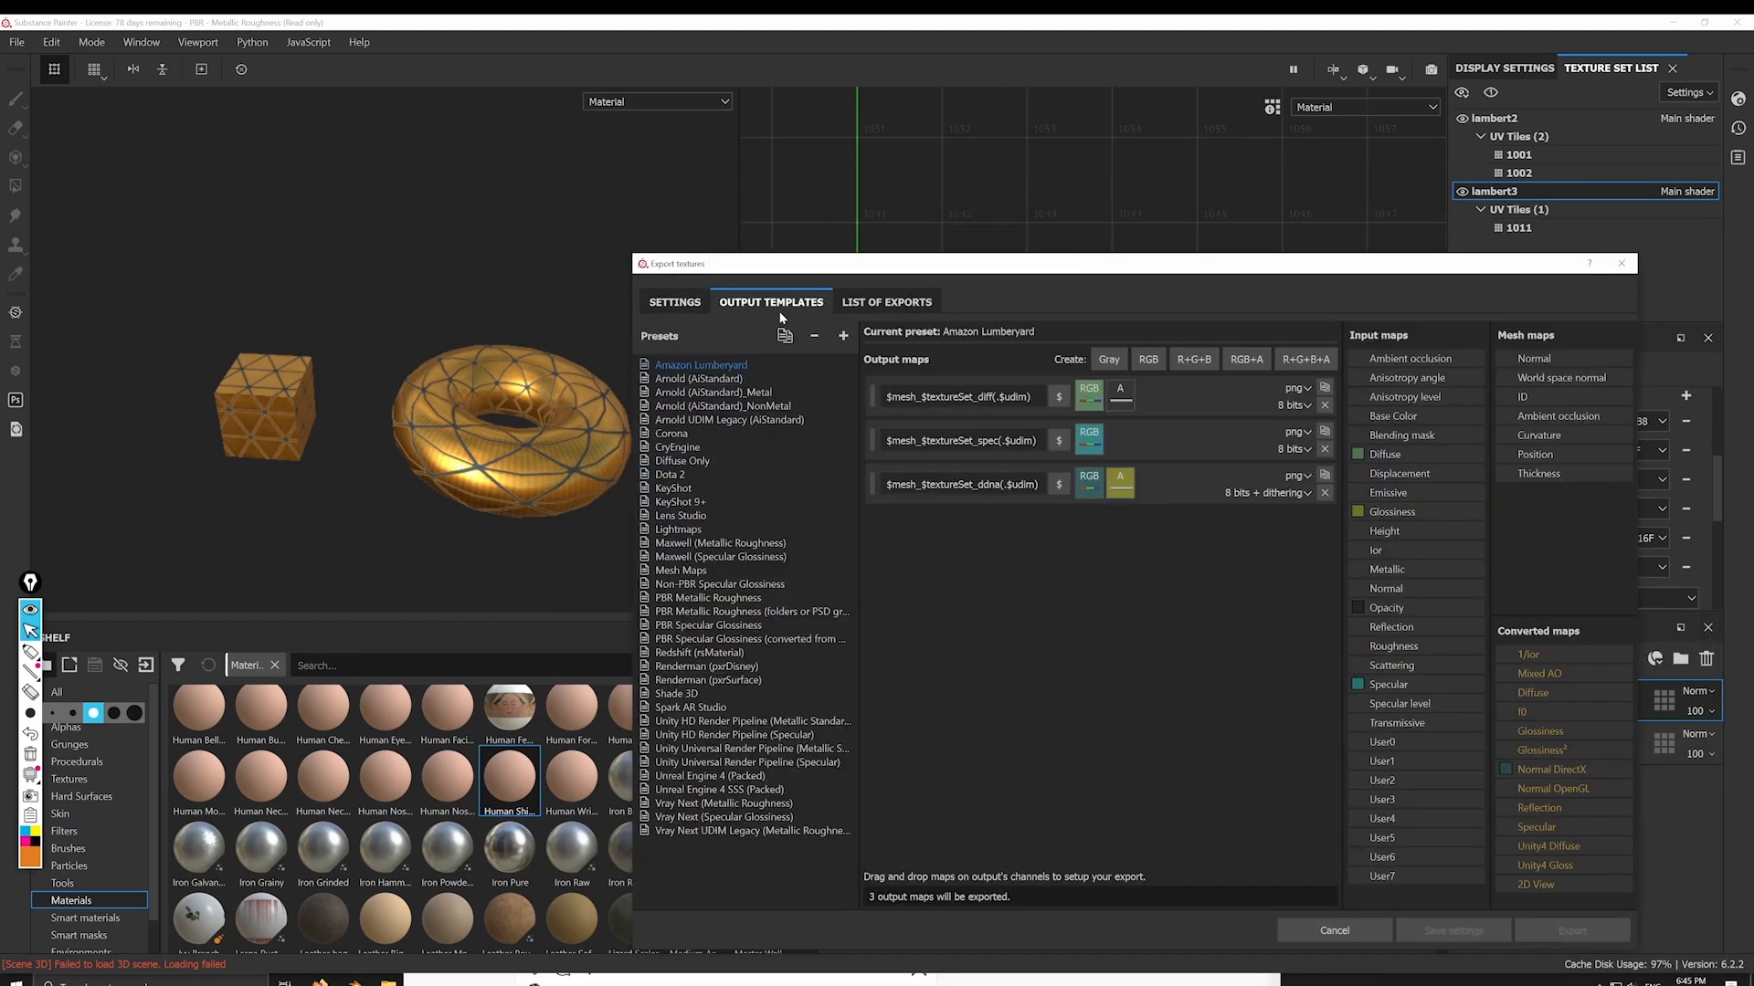
pyautogui.click(685, 309)
pyautogui.click(694, 347)
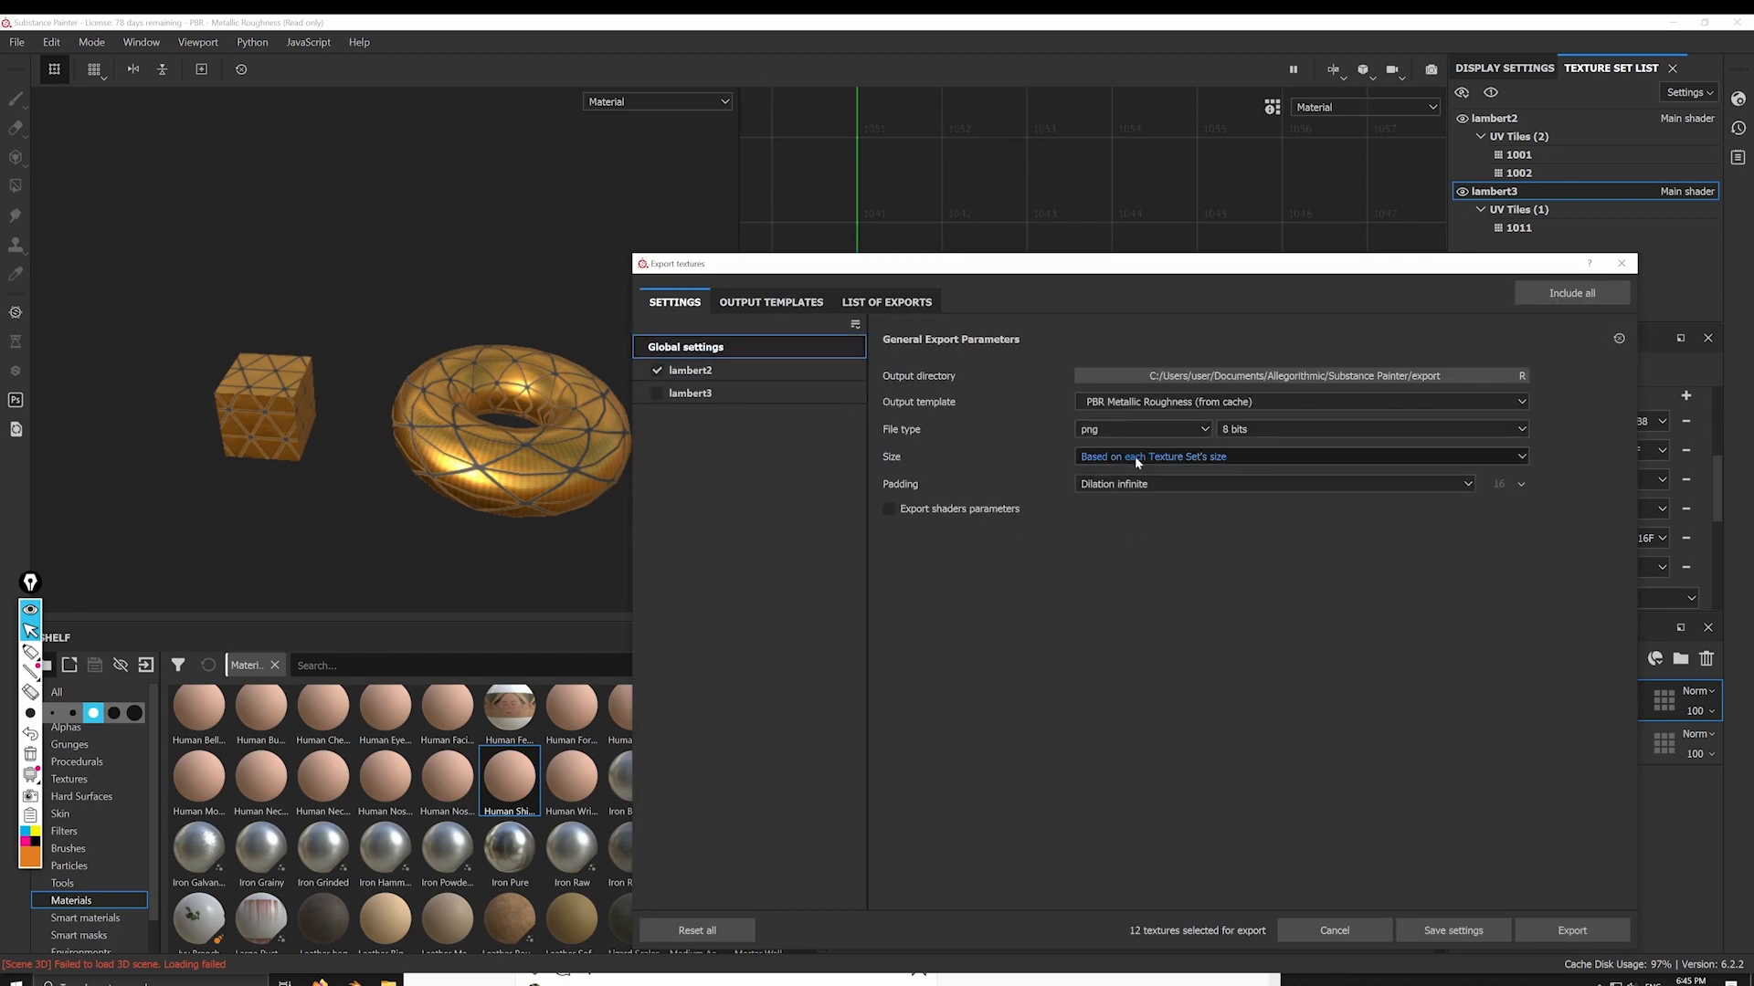
pyautogui.click(1189, 402)
pyautogui.scroll(10, 1190, 459)
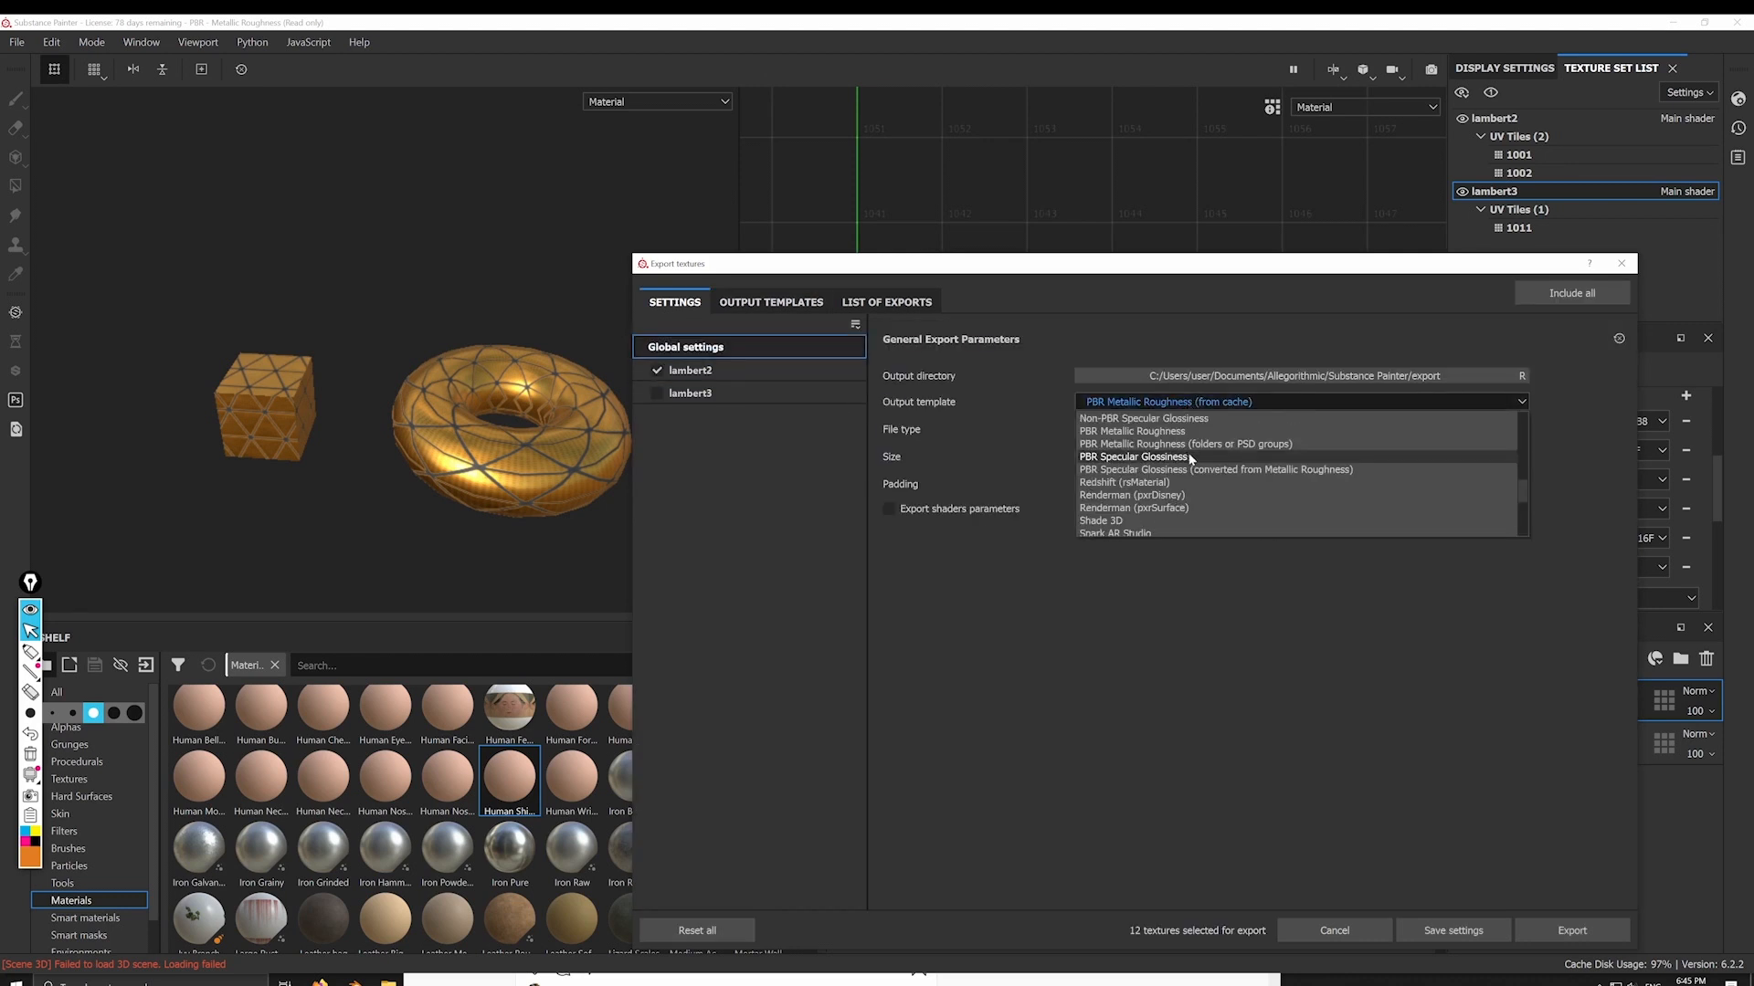
pyautogui.click(1217, 476)
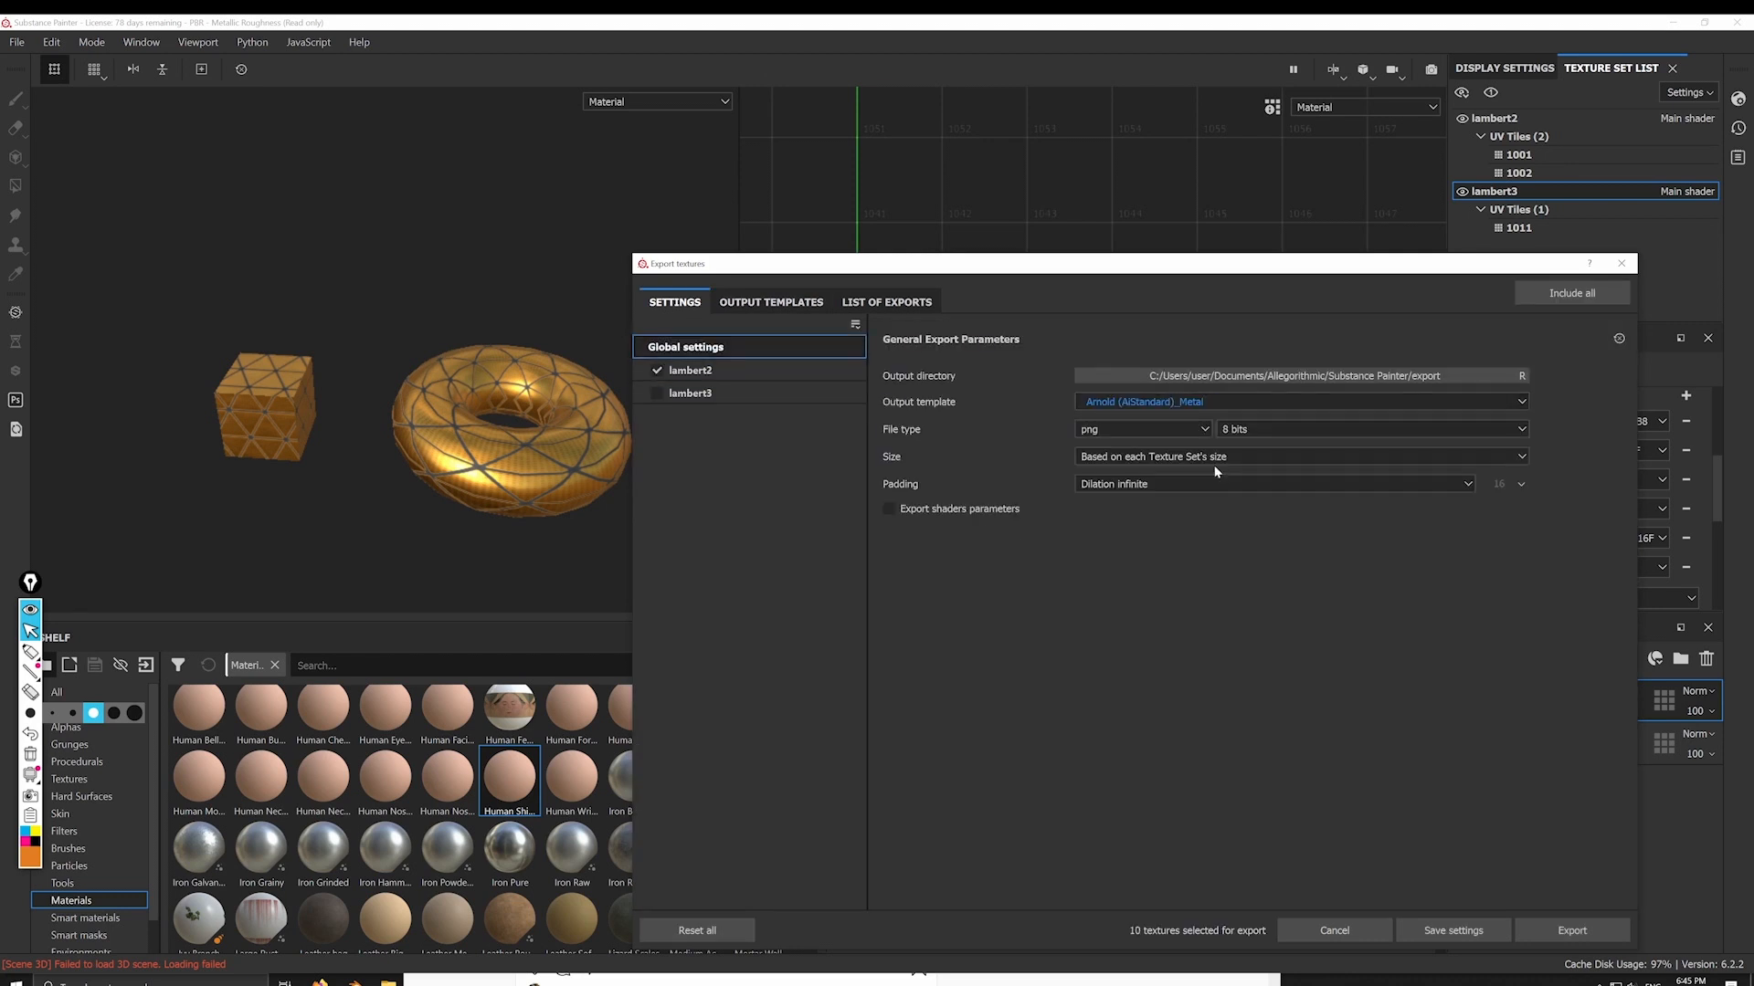
pyautogui.click(720, 374)
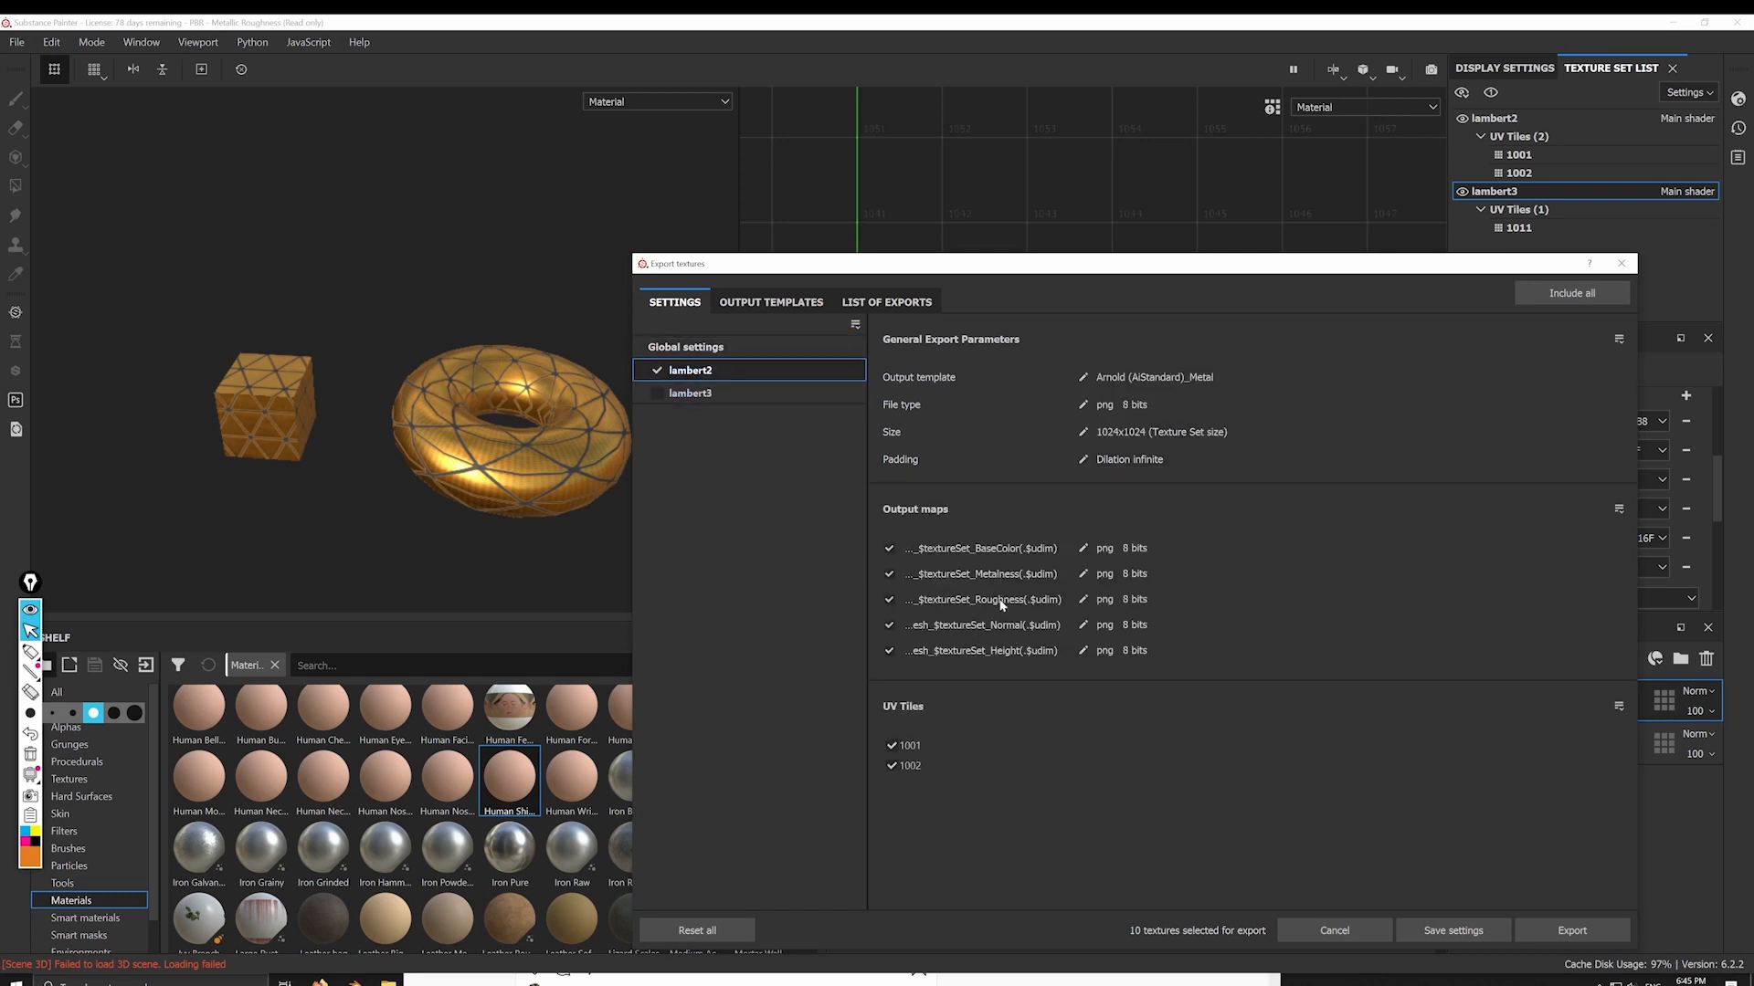
# Step: Set the output directory to a new folder named "owl club source imagse" in Virtual assets/Testing and save the export settings
pyautogui.click(772, 347)
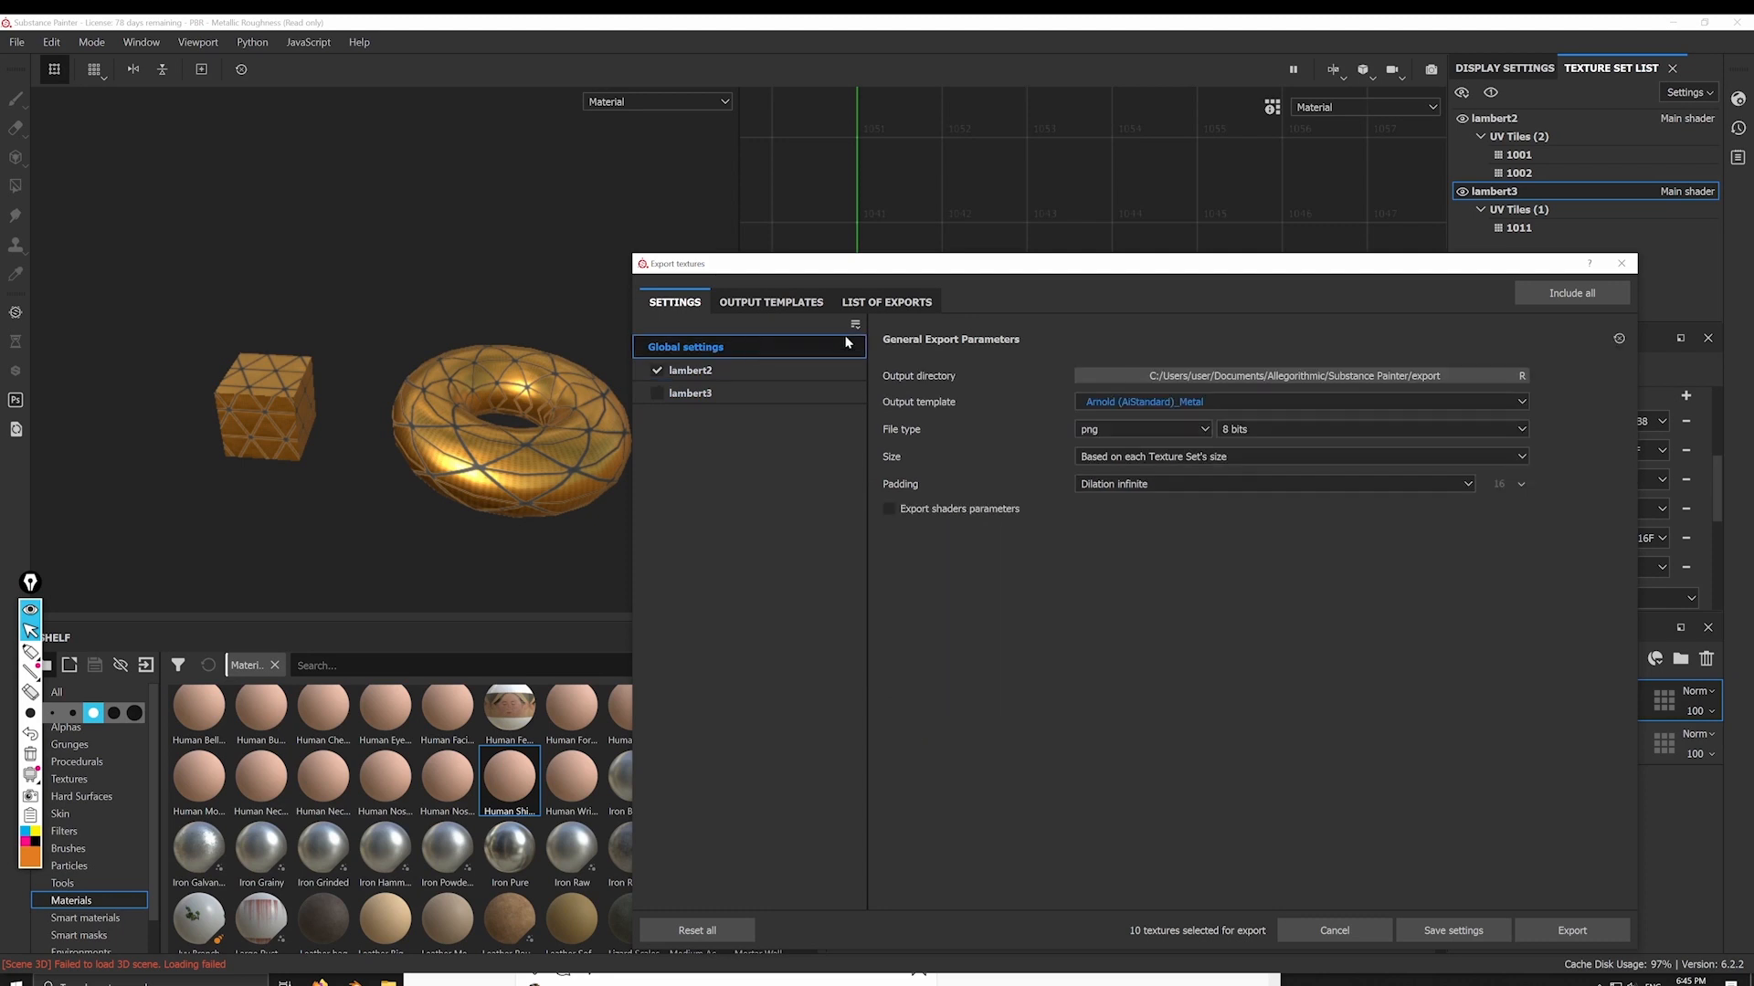
pyautogui.click(1301, 377)
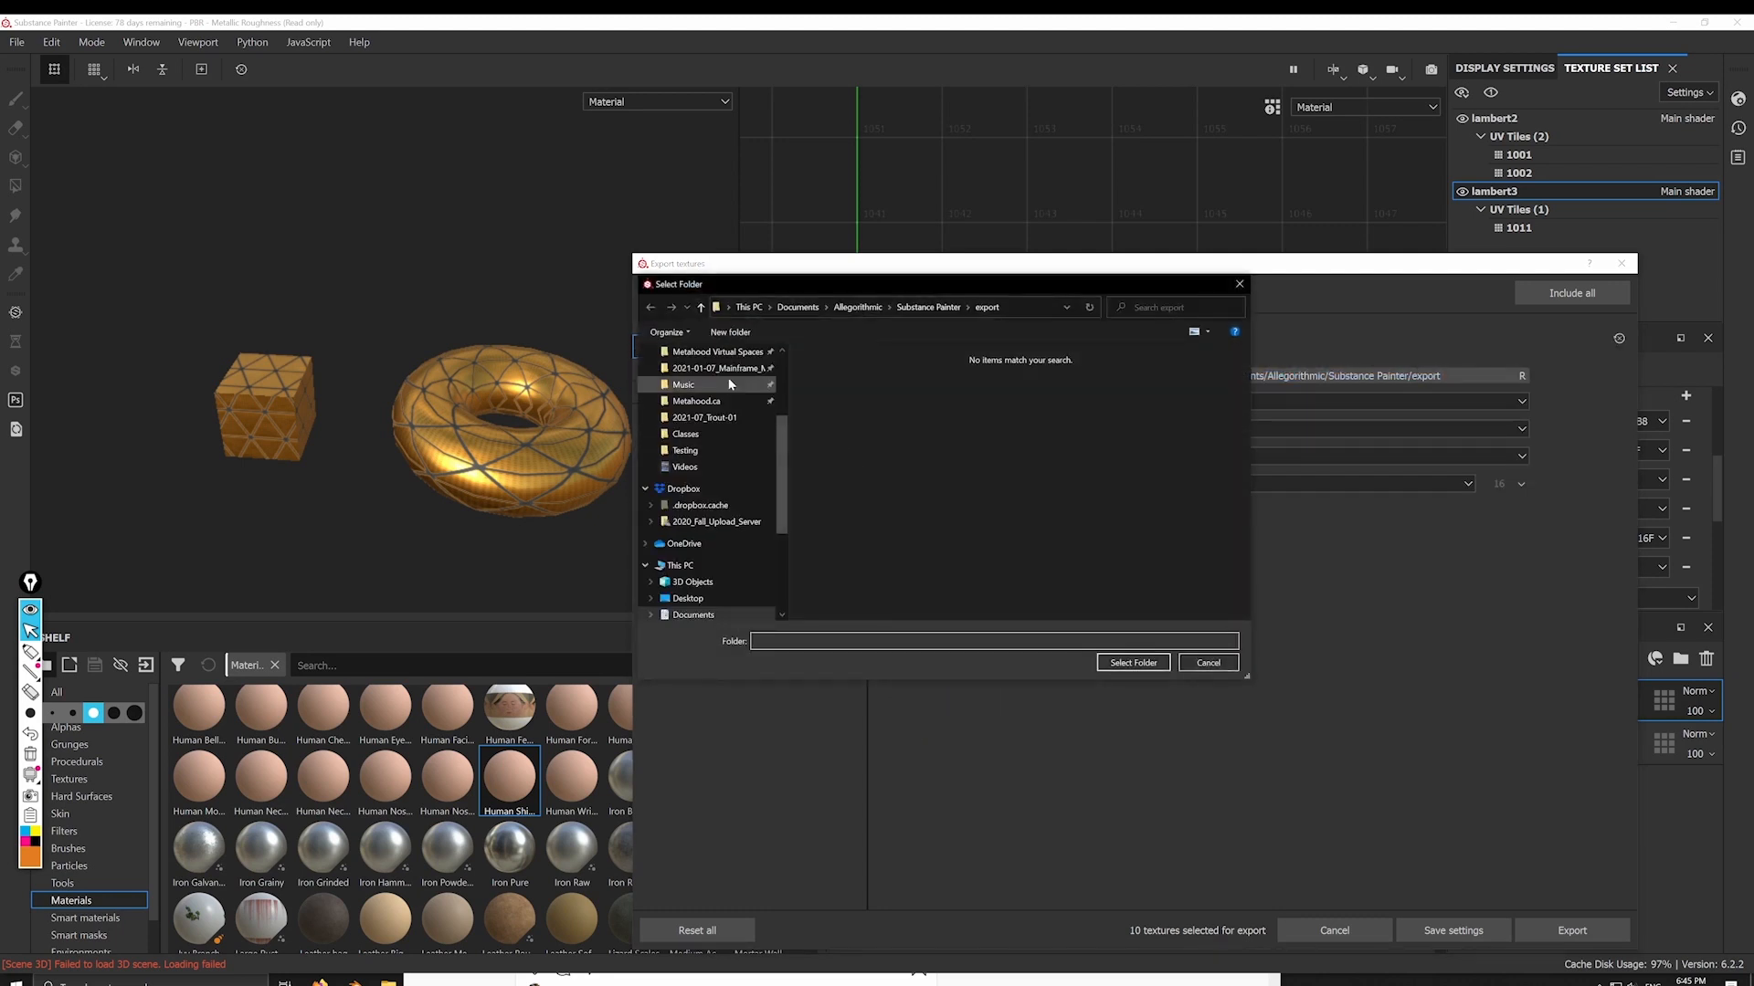
pyautogui.scroll(1, 709, 461)
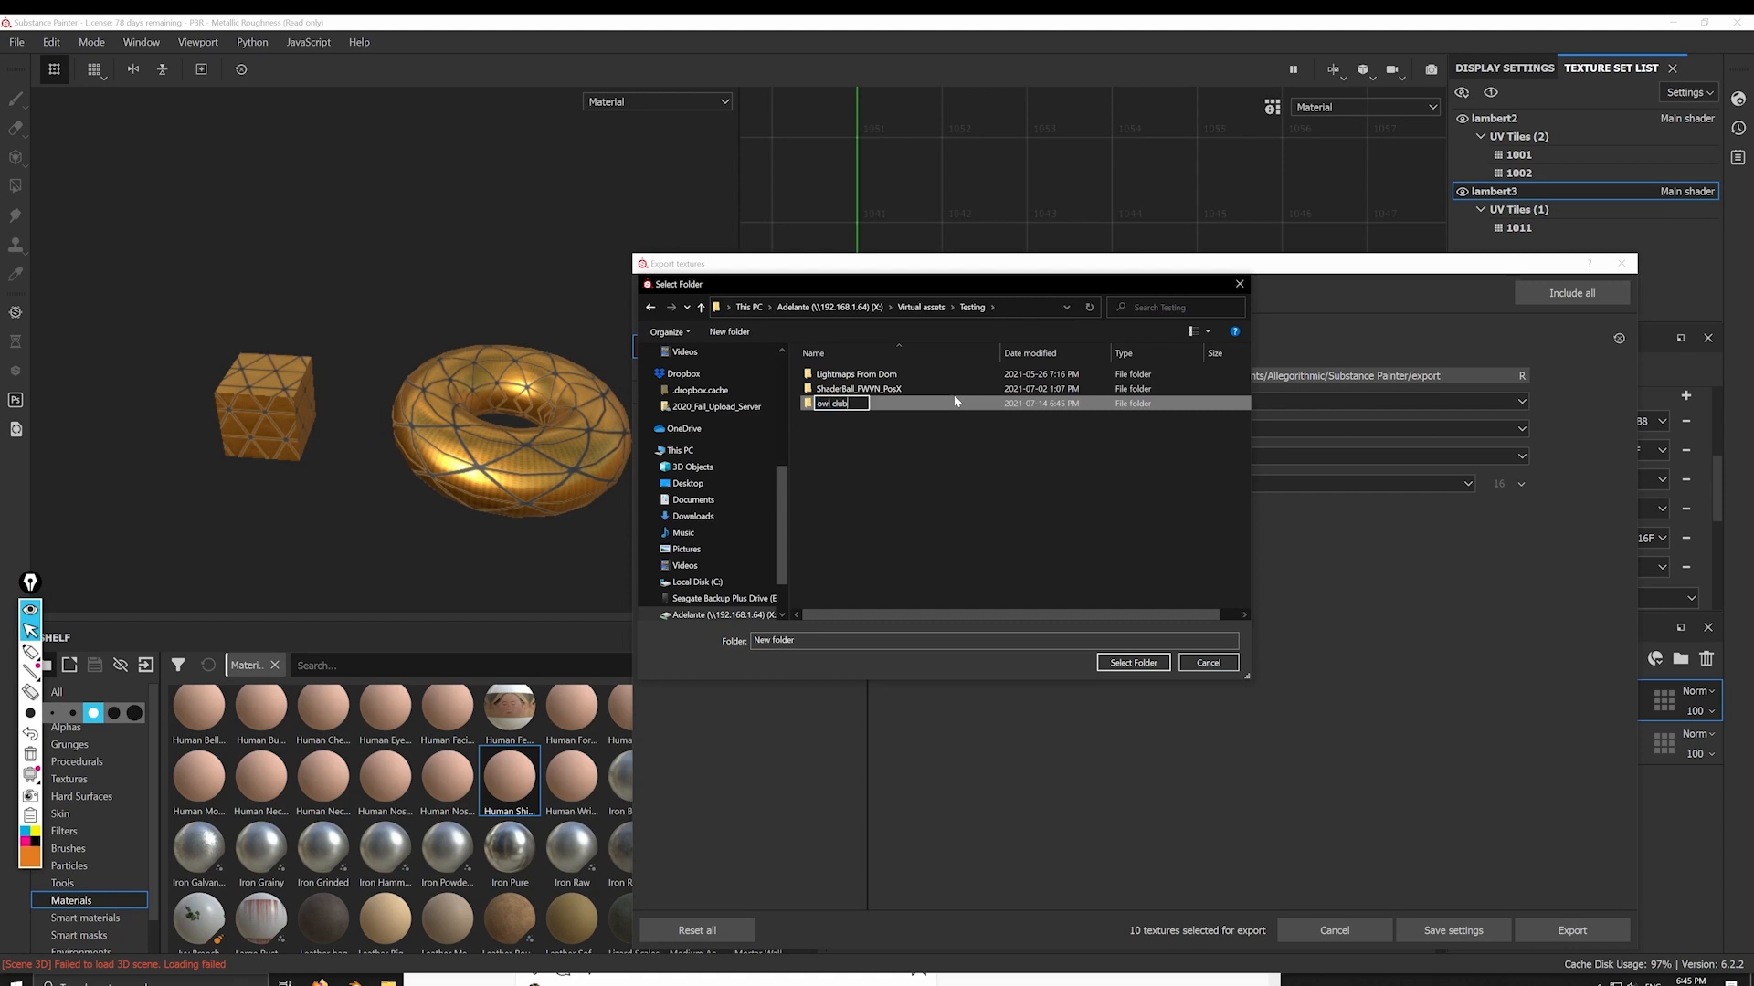
pyautogui.write('se')
pyautogui.press('Return')
pyautogui.doubleClick(950, 403)
pyautogui.click(1132, 663)
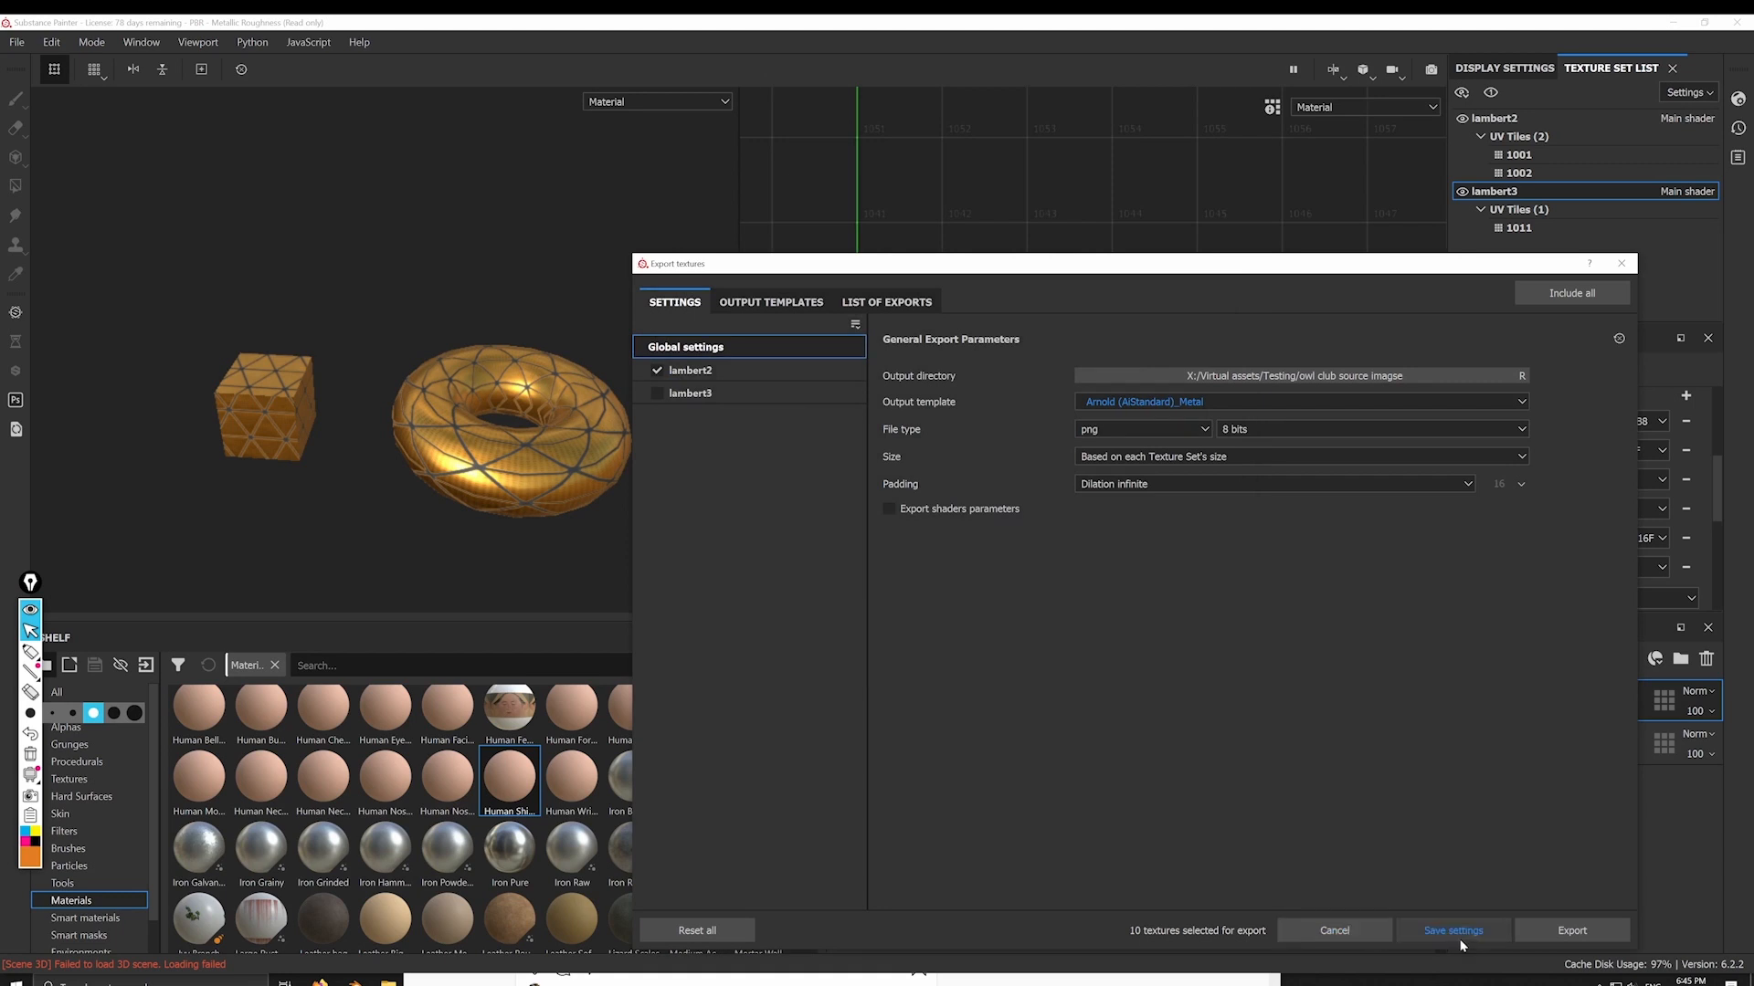
pyautogui.click(1433, 930)
# Step: Switch to Maya, bring up the Hypershade and assign a new aiStandardSurface material to the torus and cube mesh
pyautogui.hotkey('alt', 'Tab')
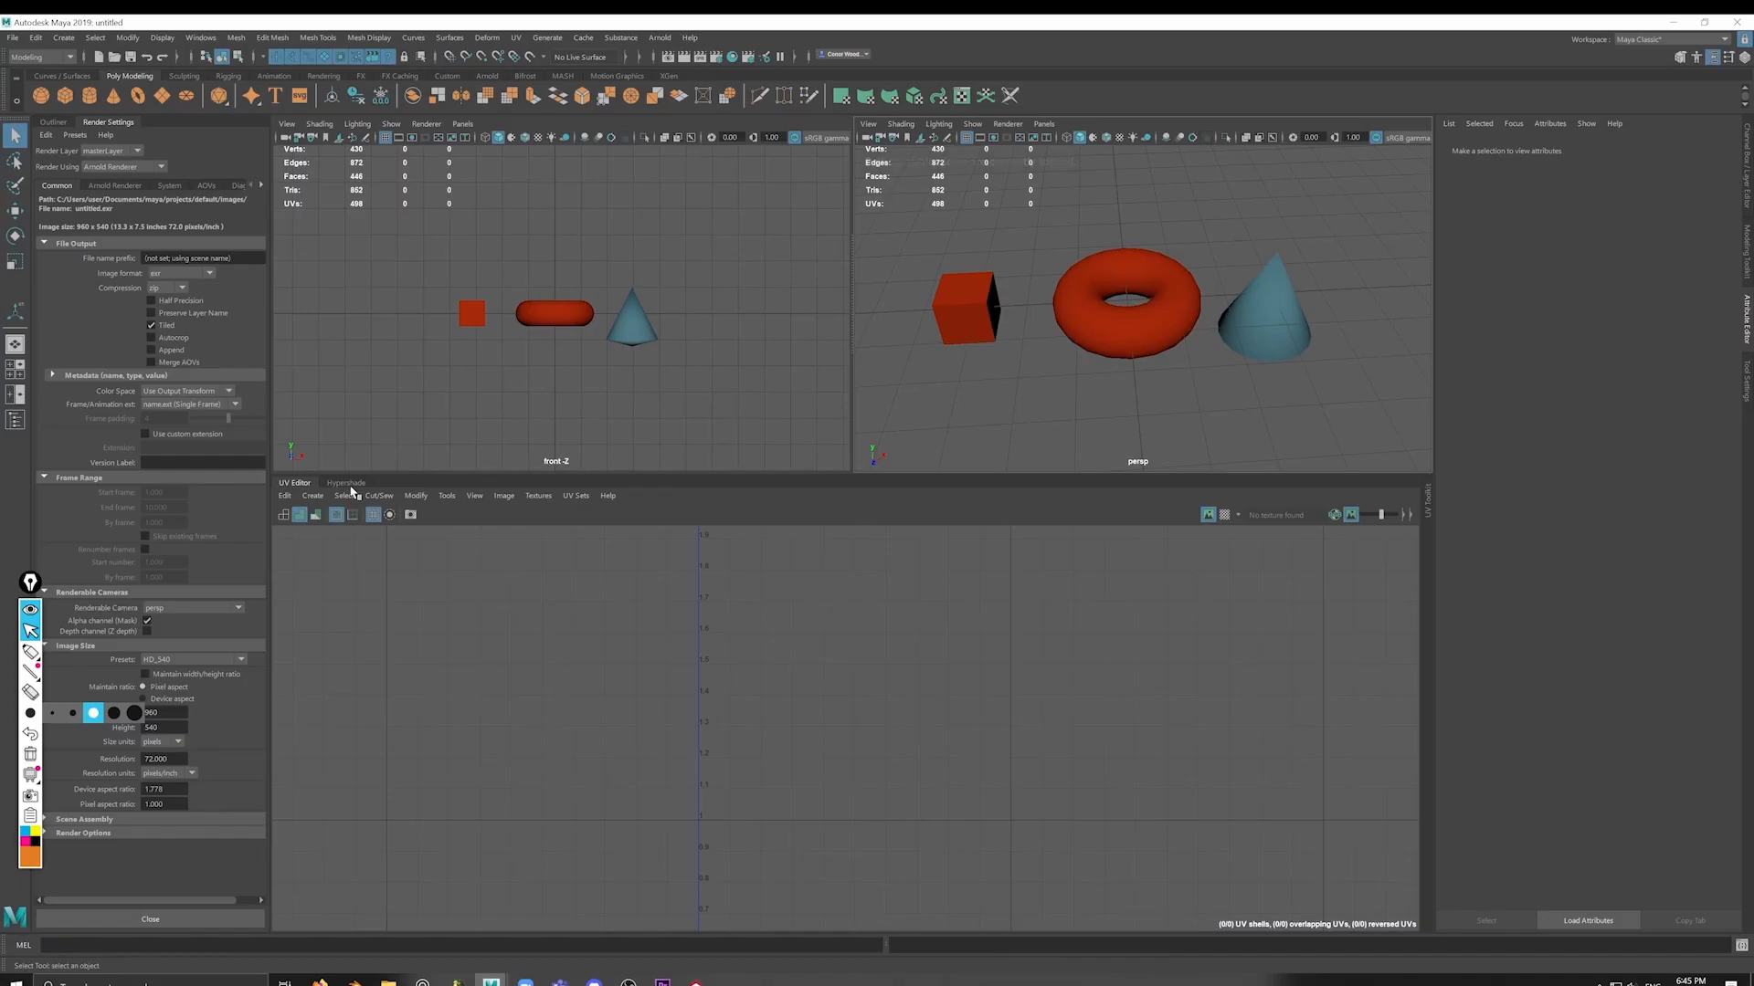
pyautogui.click(351, 486)
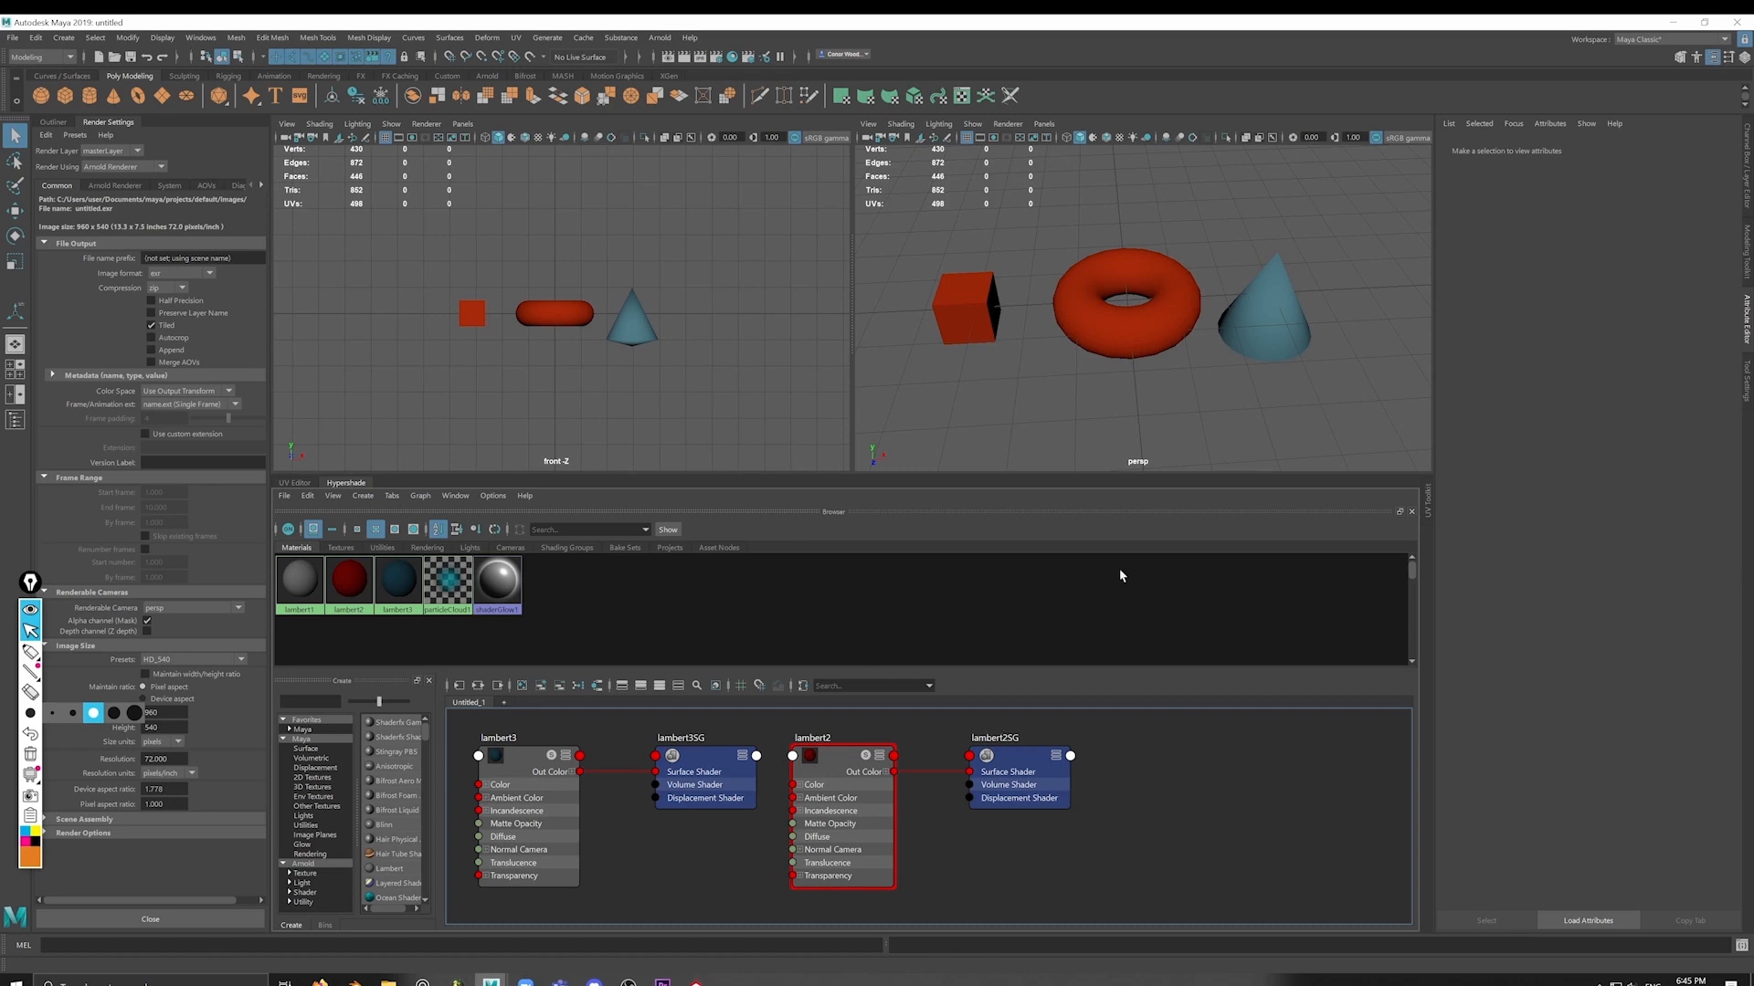
pyautogui.click(1067, 290)
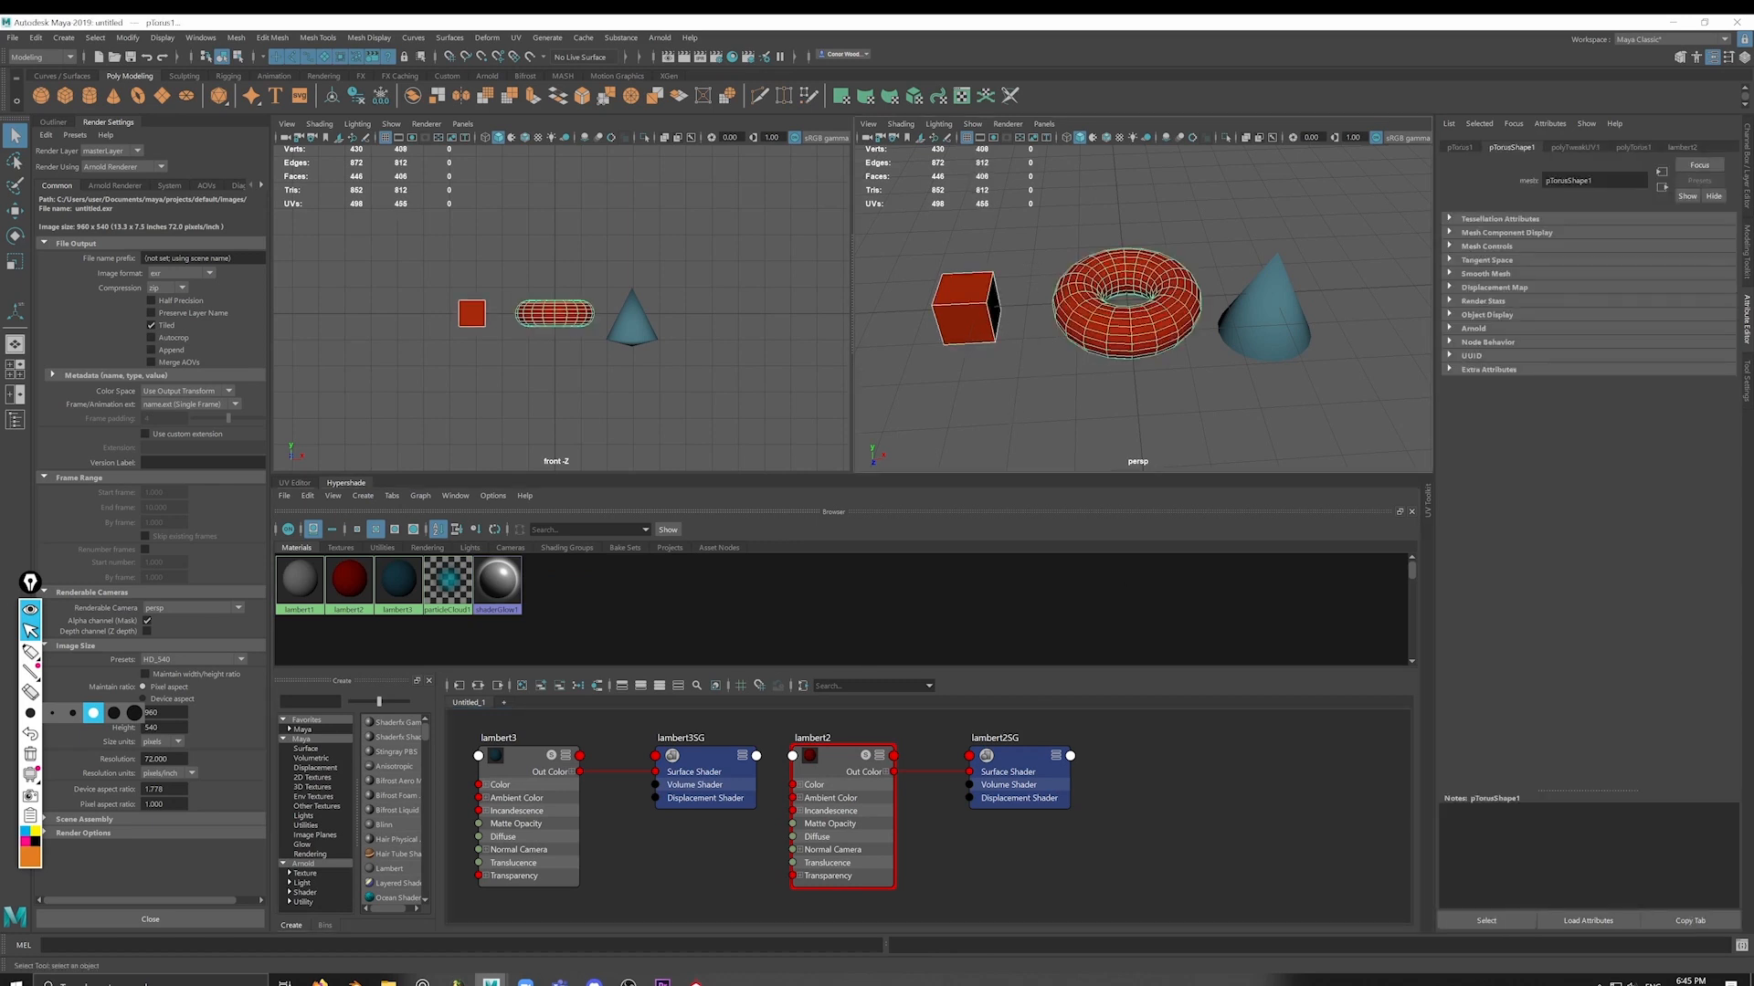
pyautogui.keyDown('alt'); pyautogui.moveTo(792, 745); pyautogui.dragTo(767, 778, button='middle'); pyautogui.keyUp('alt')
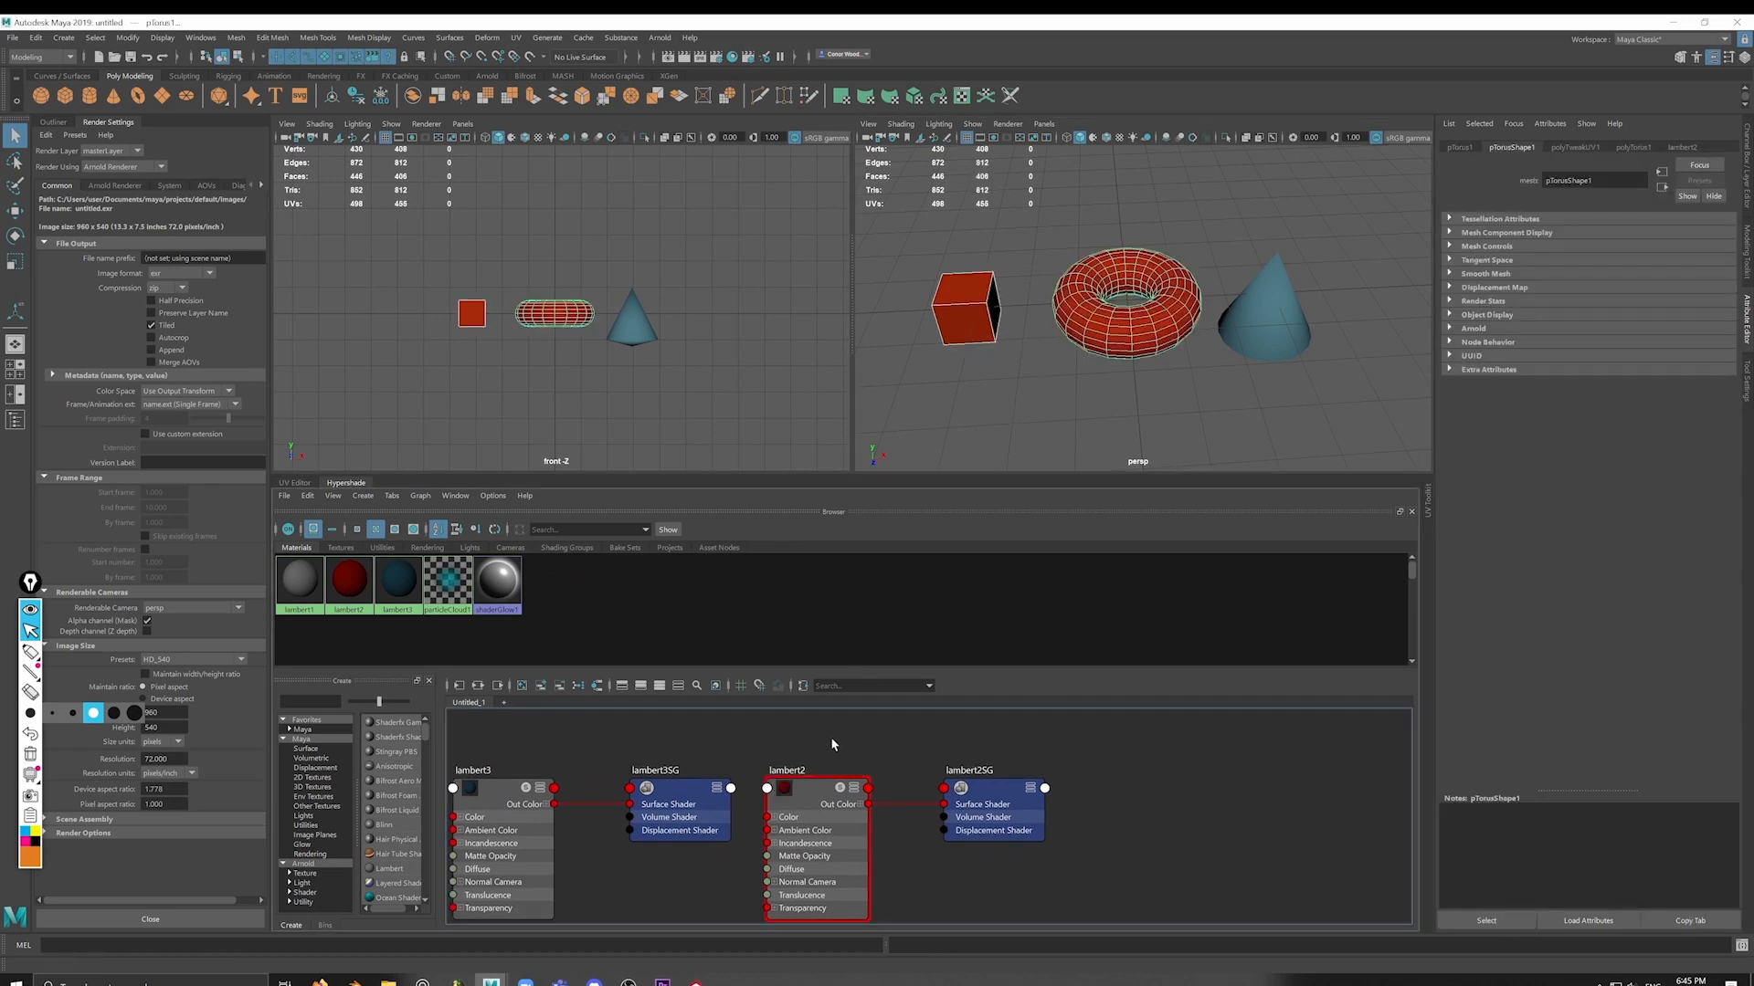
pyautogui.rightClick(1070, 303)
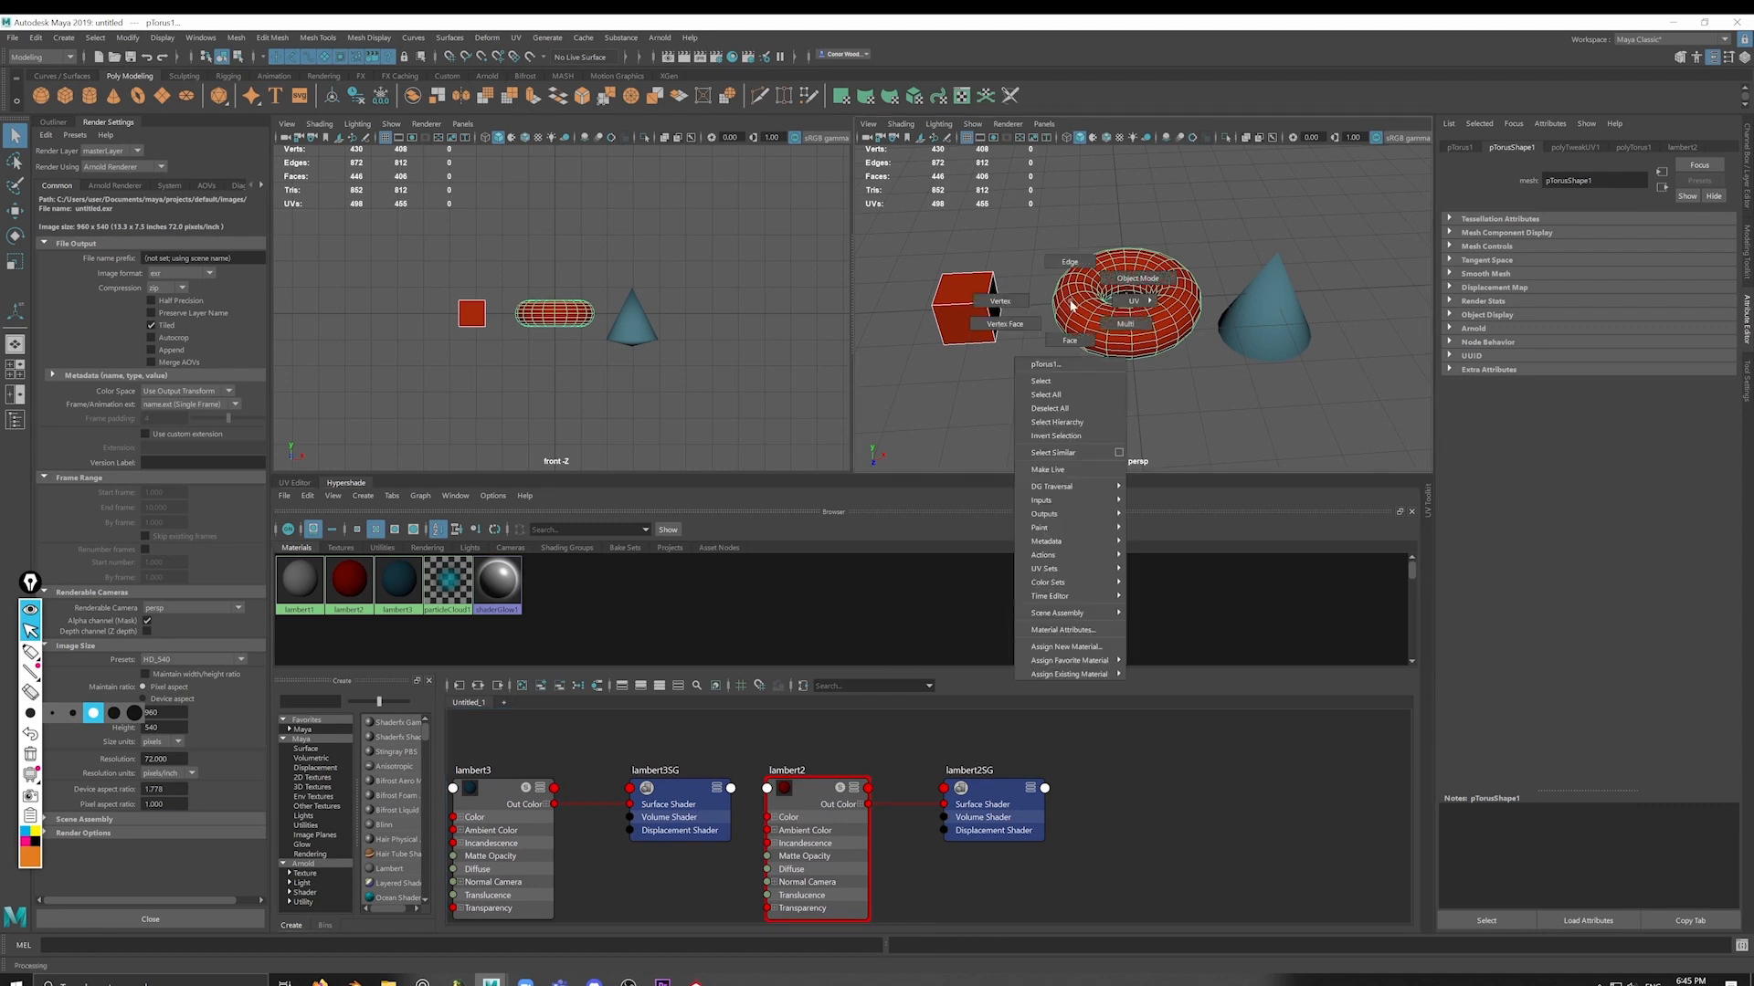
pyautogui.click(1087, 647)
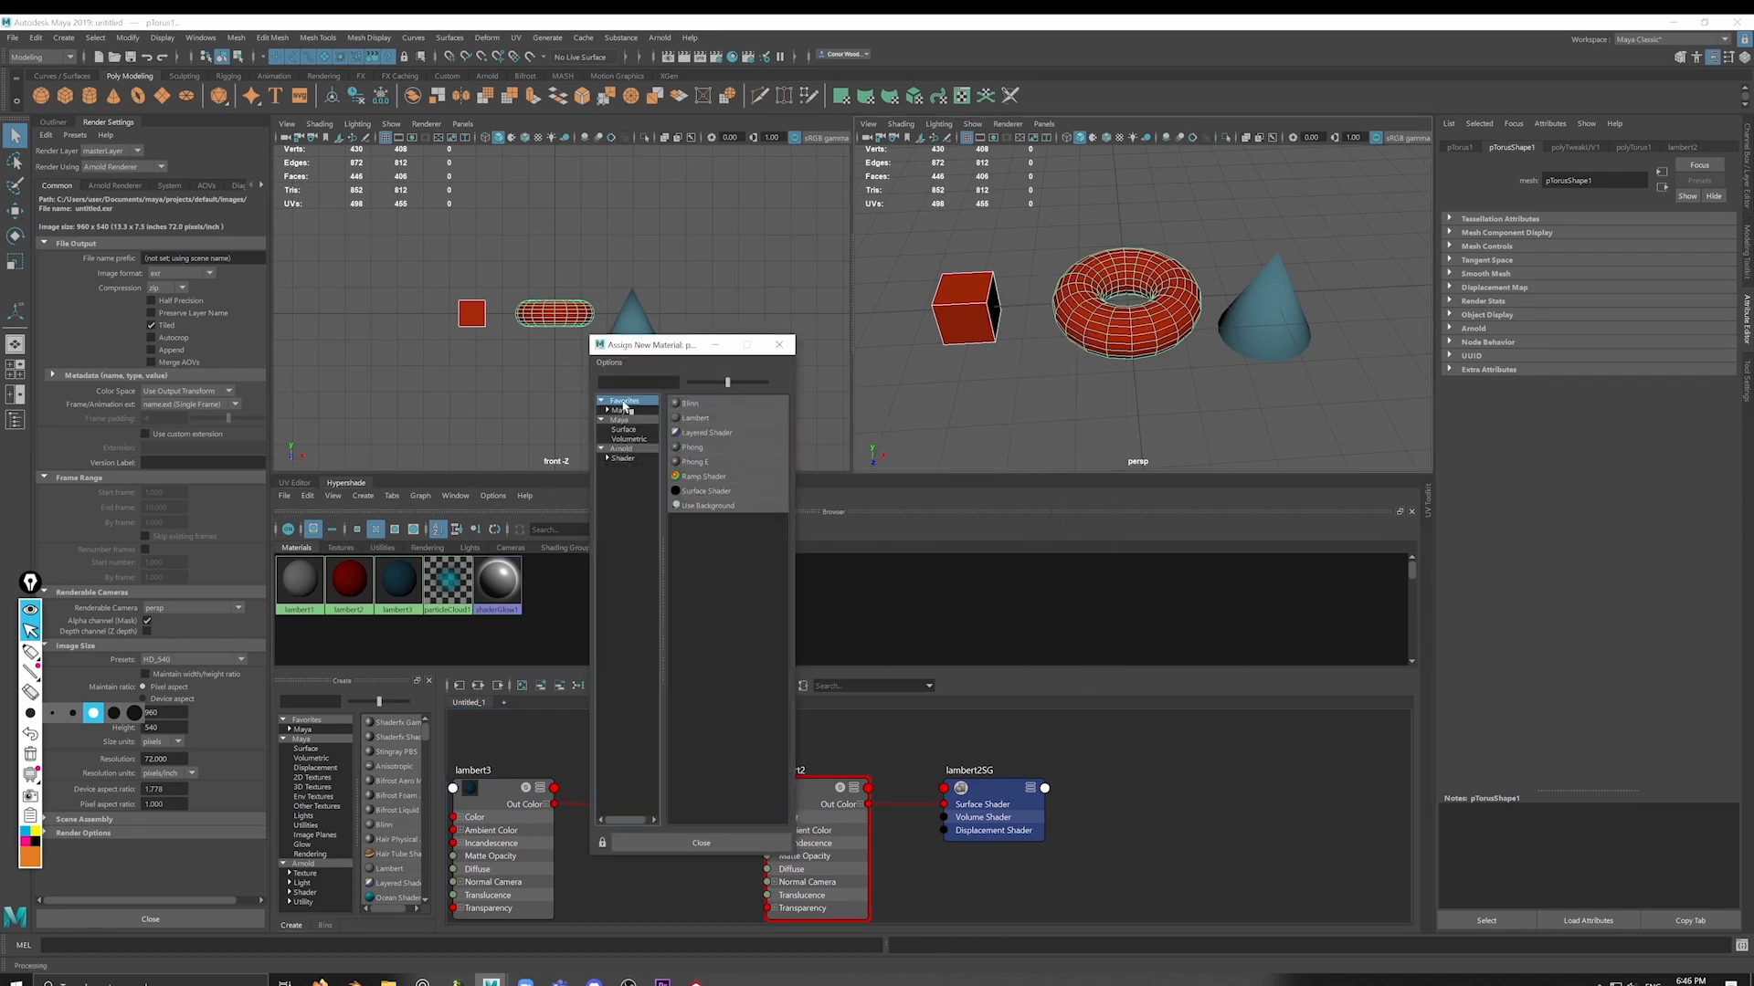
pyautogui.click(630, 511)
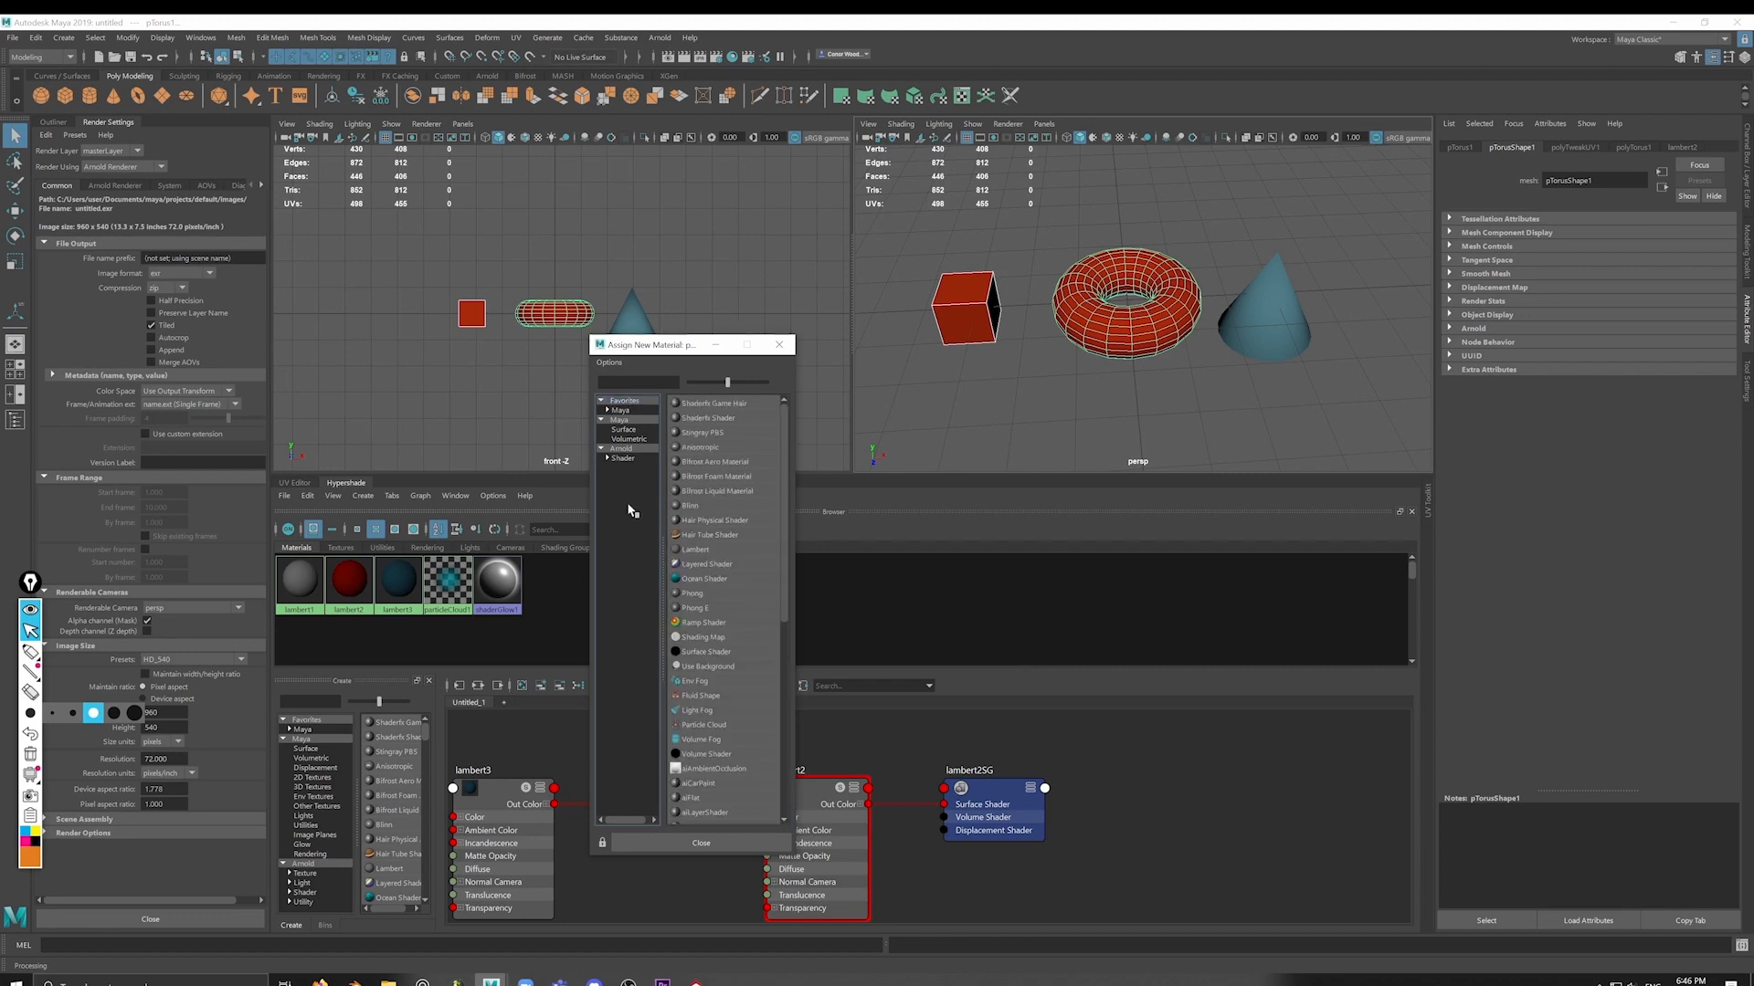
pyautogui.click(607, 383)
pyautogui.write('aistand')
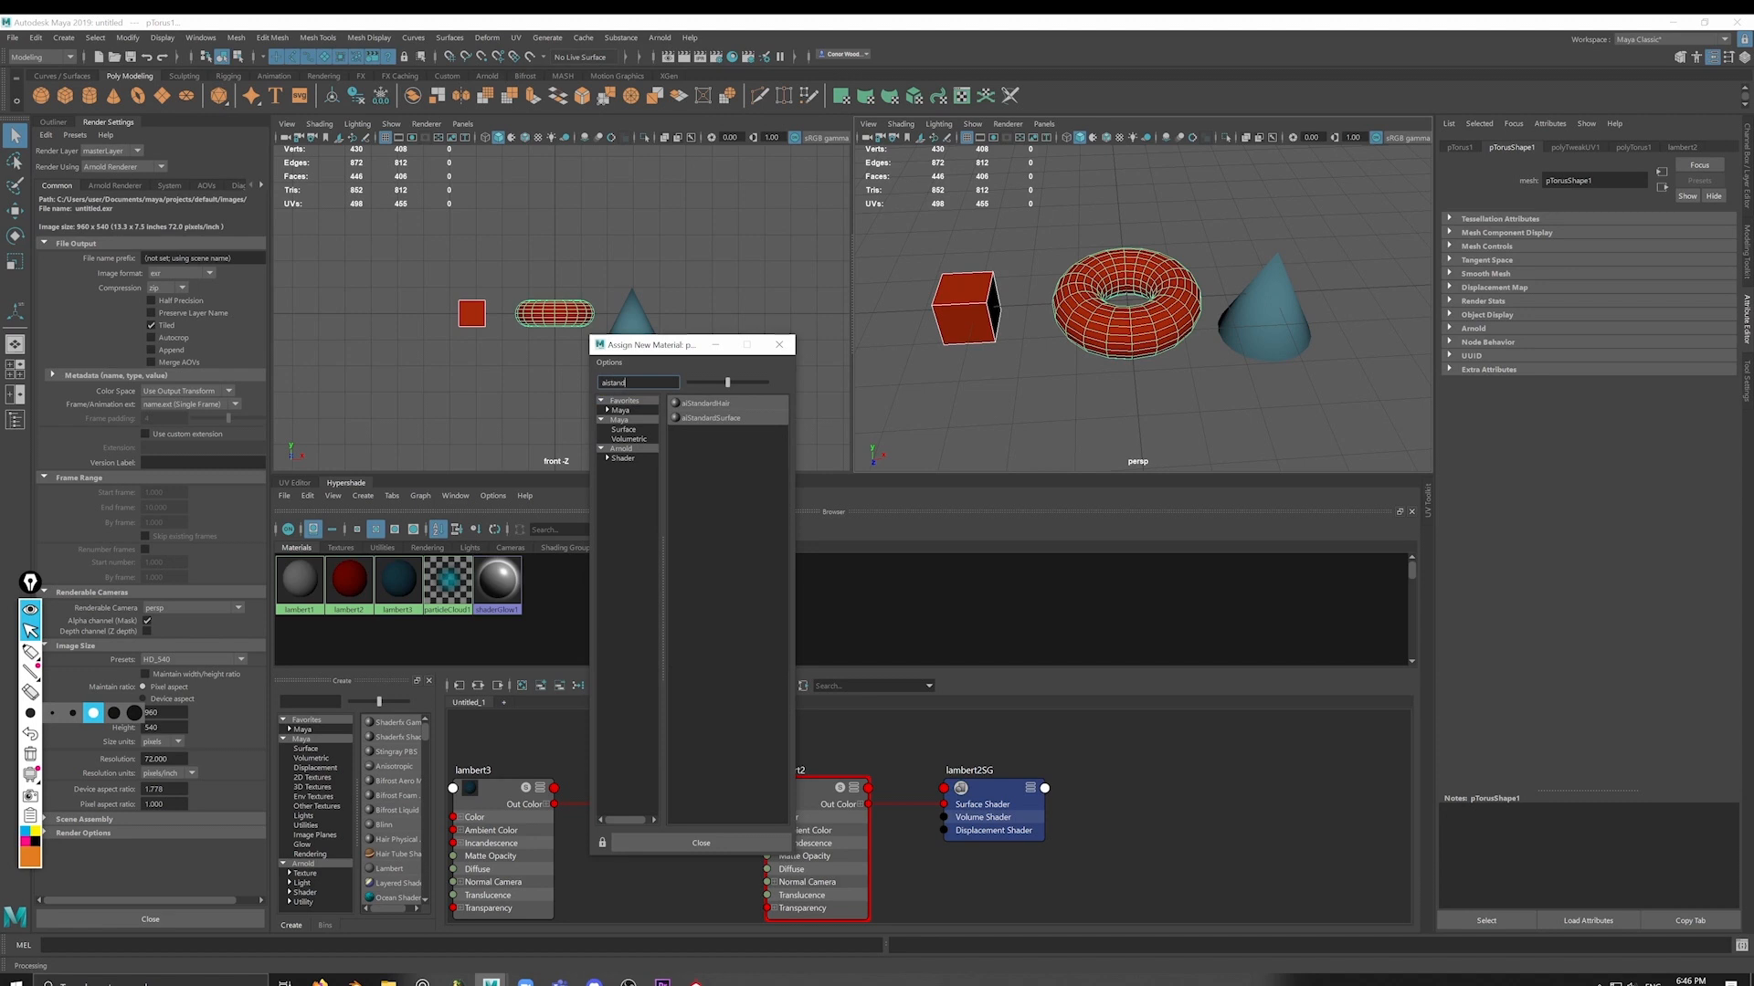
pyautogui.click(711, 417)
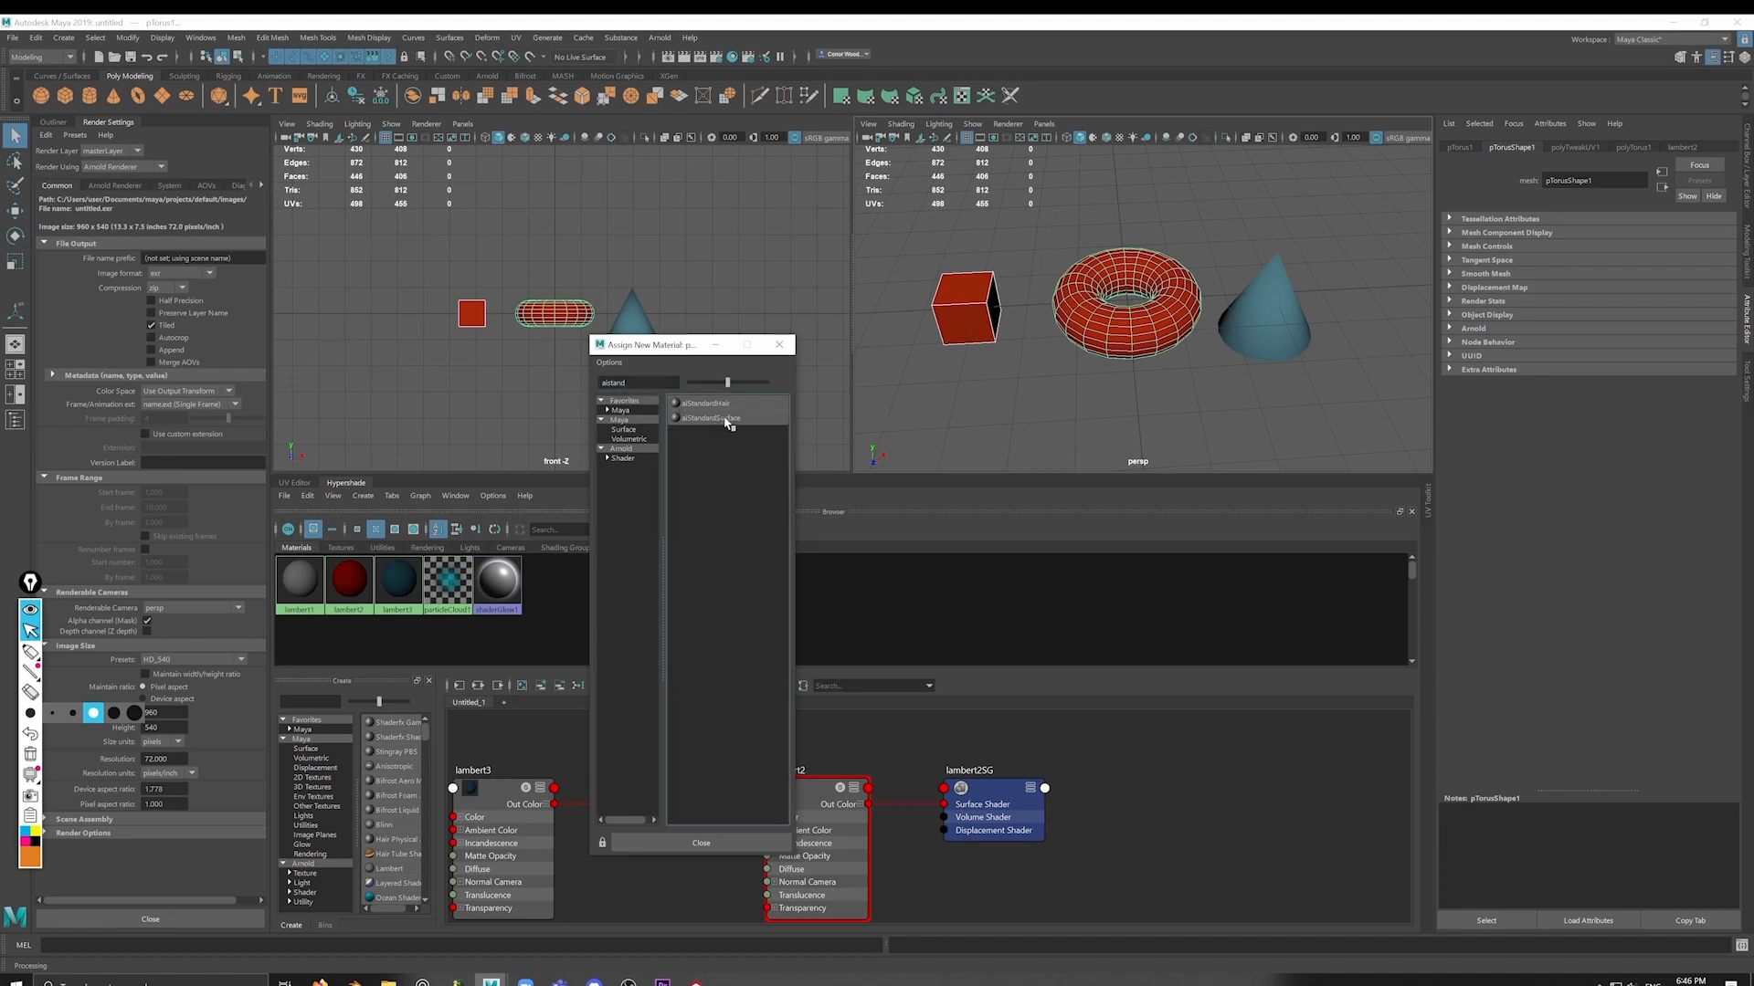
# Step: Create a File texture node next to the aiStandardSurface node in the Hypershade graph and start browsing for its image
pyautogui.moveTo(826, 784); pyautogui.dragTo(815, 546)
pyautogui.moveTo(1042, 813); pyautogui.dragTo(1011, 593)
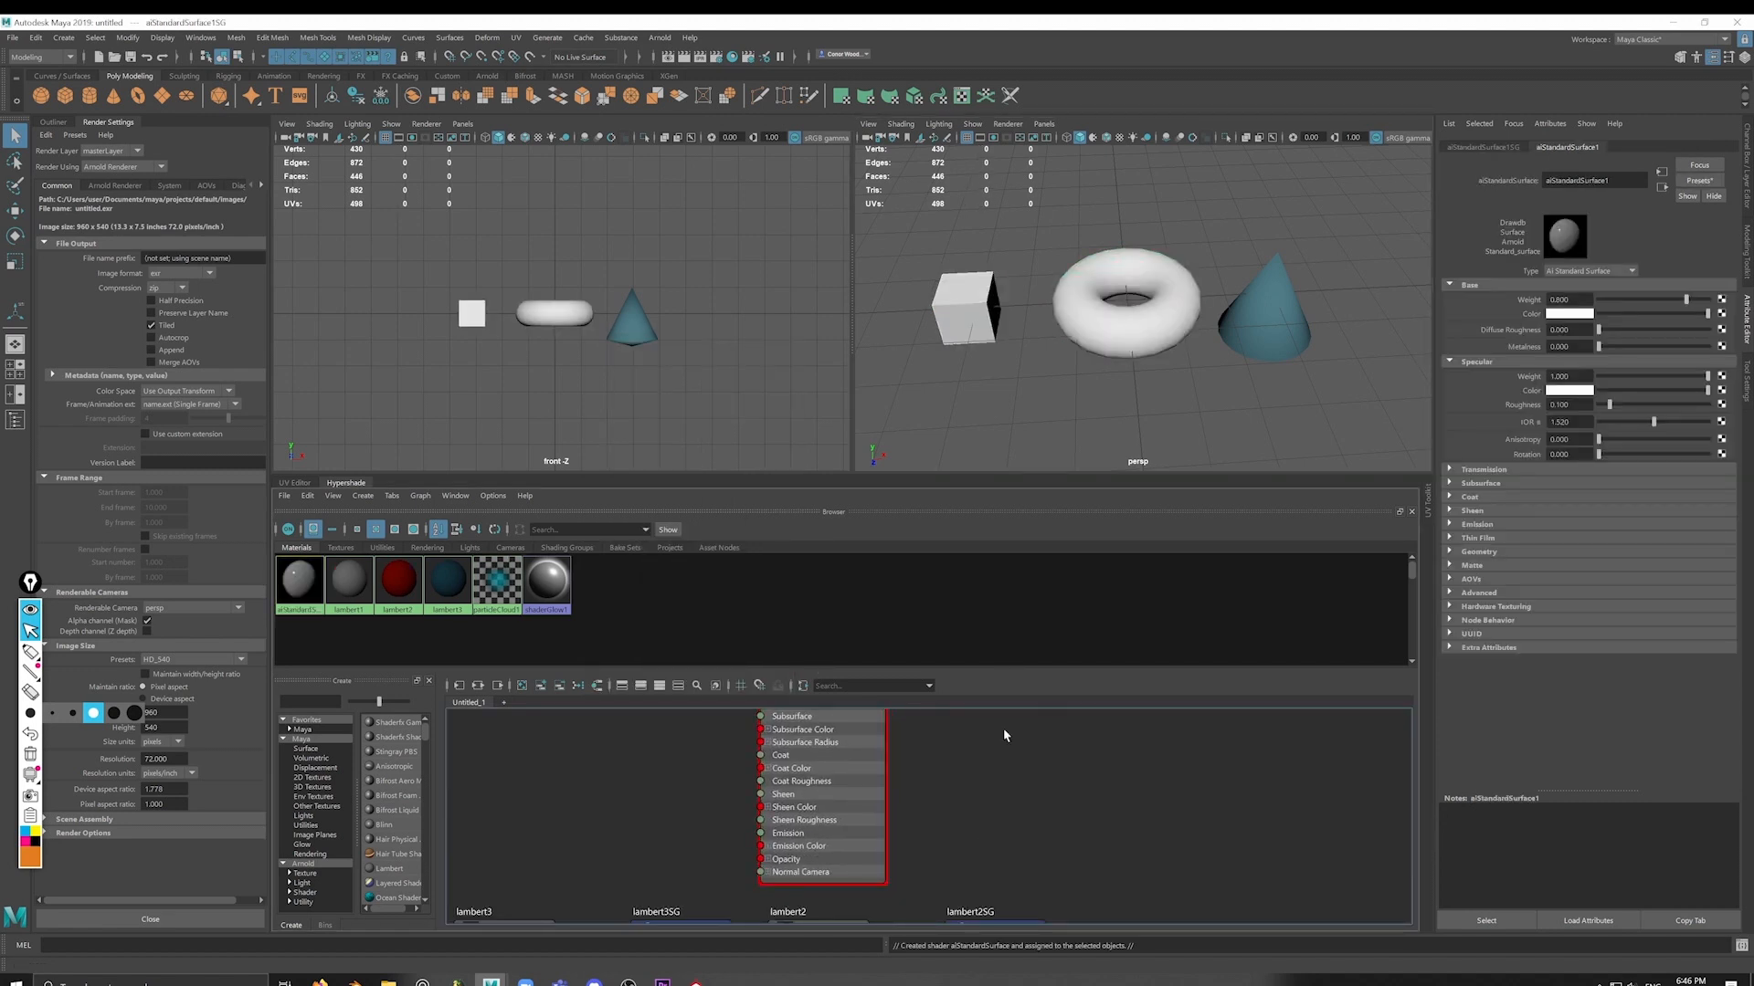
pyautogui.keyDown('alt'); pyautogui.moveTo(1003, 727); pyautogui.dragTo(1038, 772, button='middle'); pyautogui.keyUp('alt')
pyautogui.scroll(-3, 1037, 770)
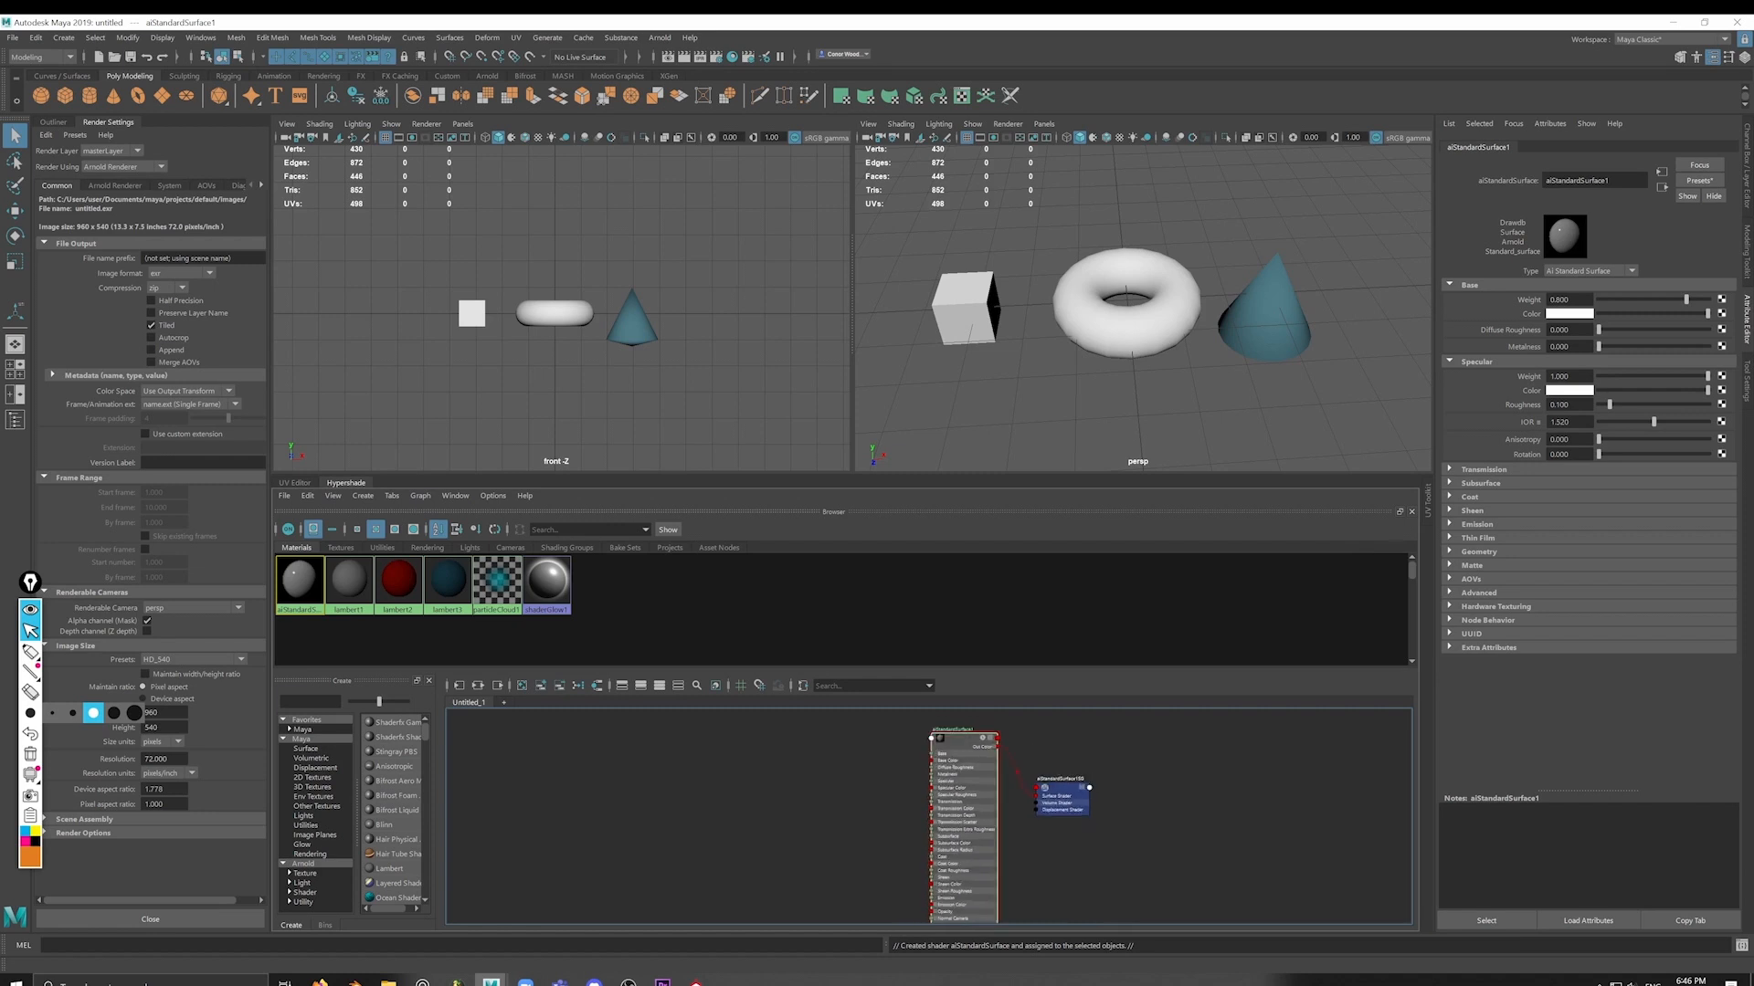
pyautogui.click(311, 702)
pyautogui.write('file')
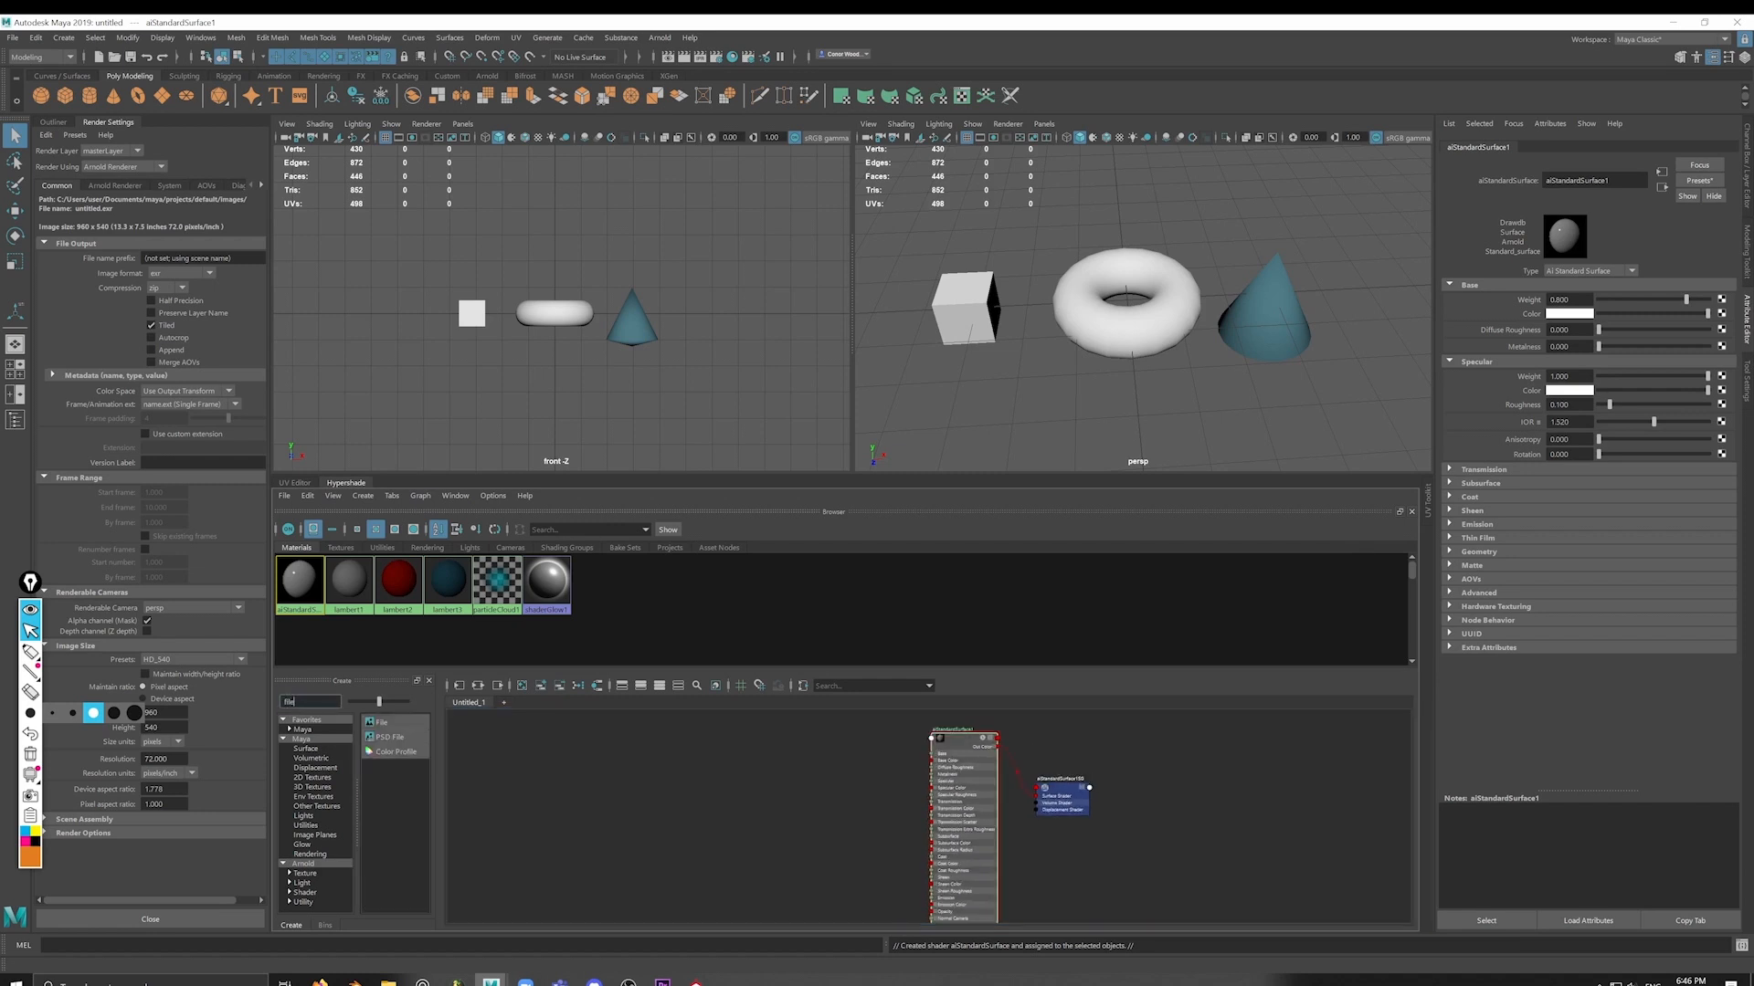
pyautogui.click(391, 722)
pyautogui.click(1723, 326)
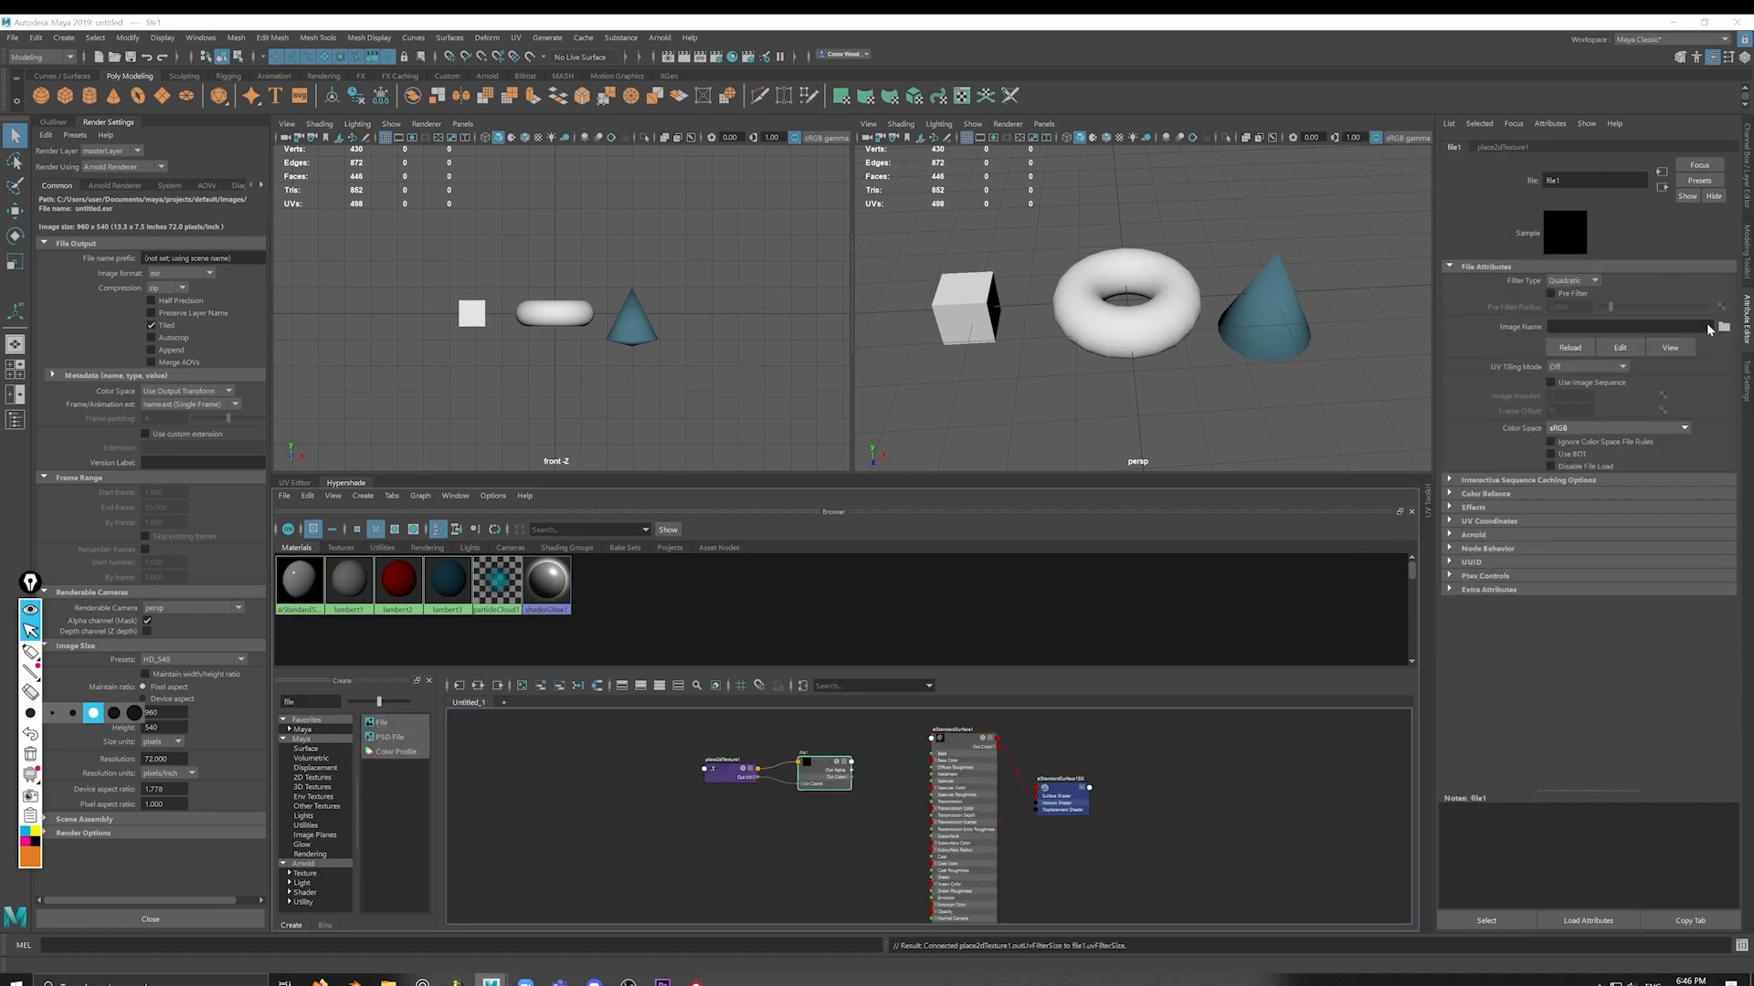
# Step: Switch to Substance Painter and export the lambert2 texture maps for UV tiles 1001 and 1002
pyautogui.hotkey('alt', 'Tab')
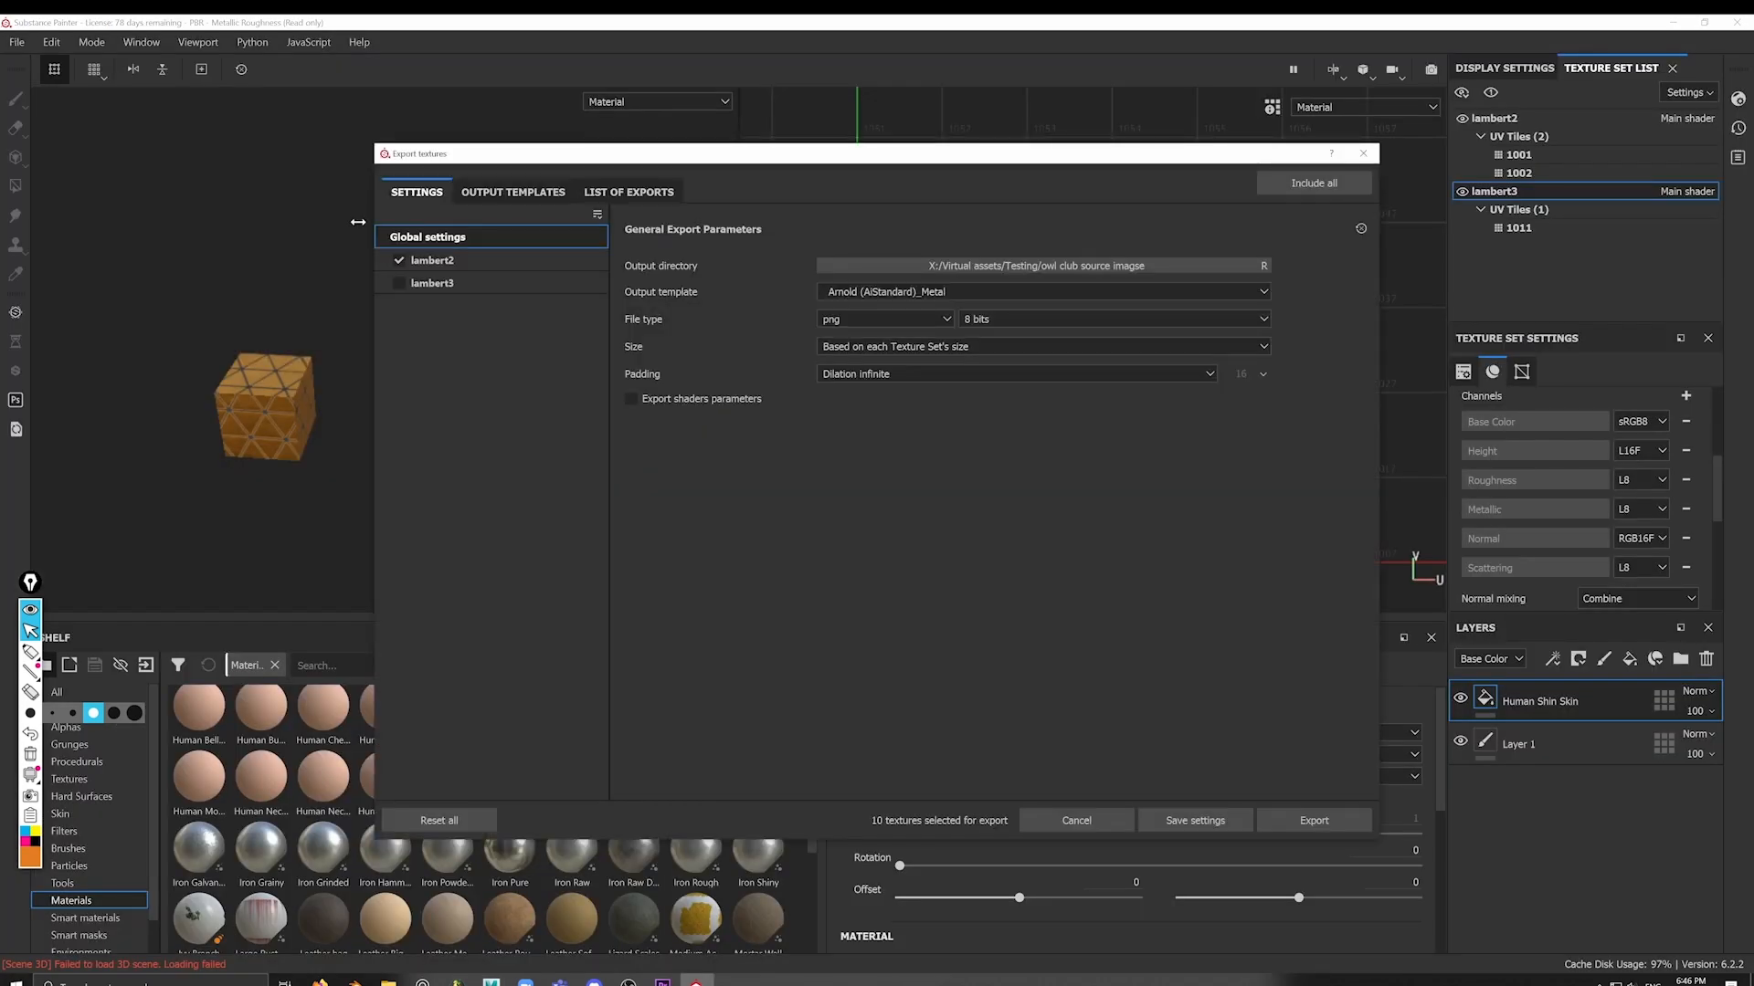
pyautogui.click(437, 263)
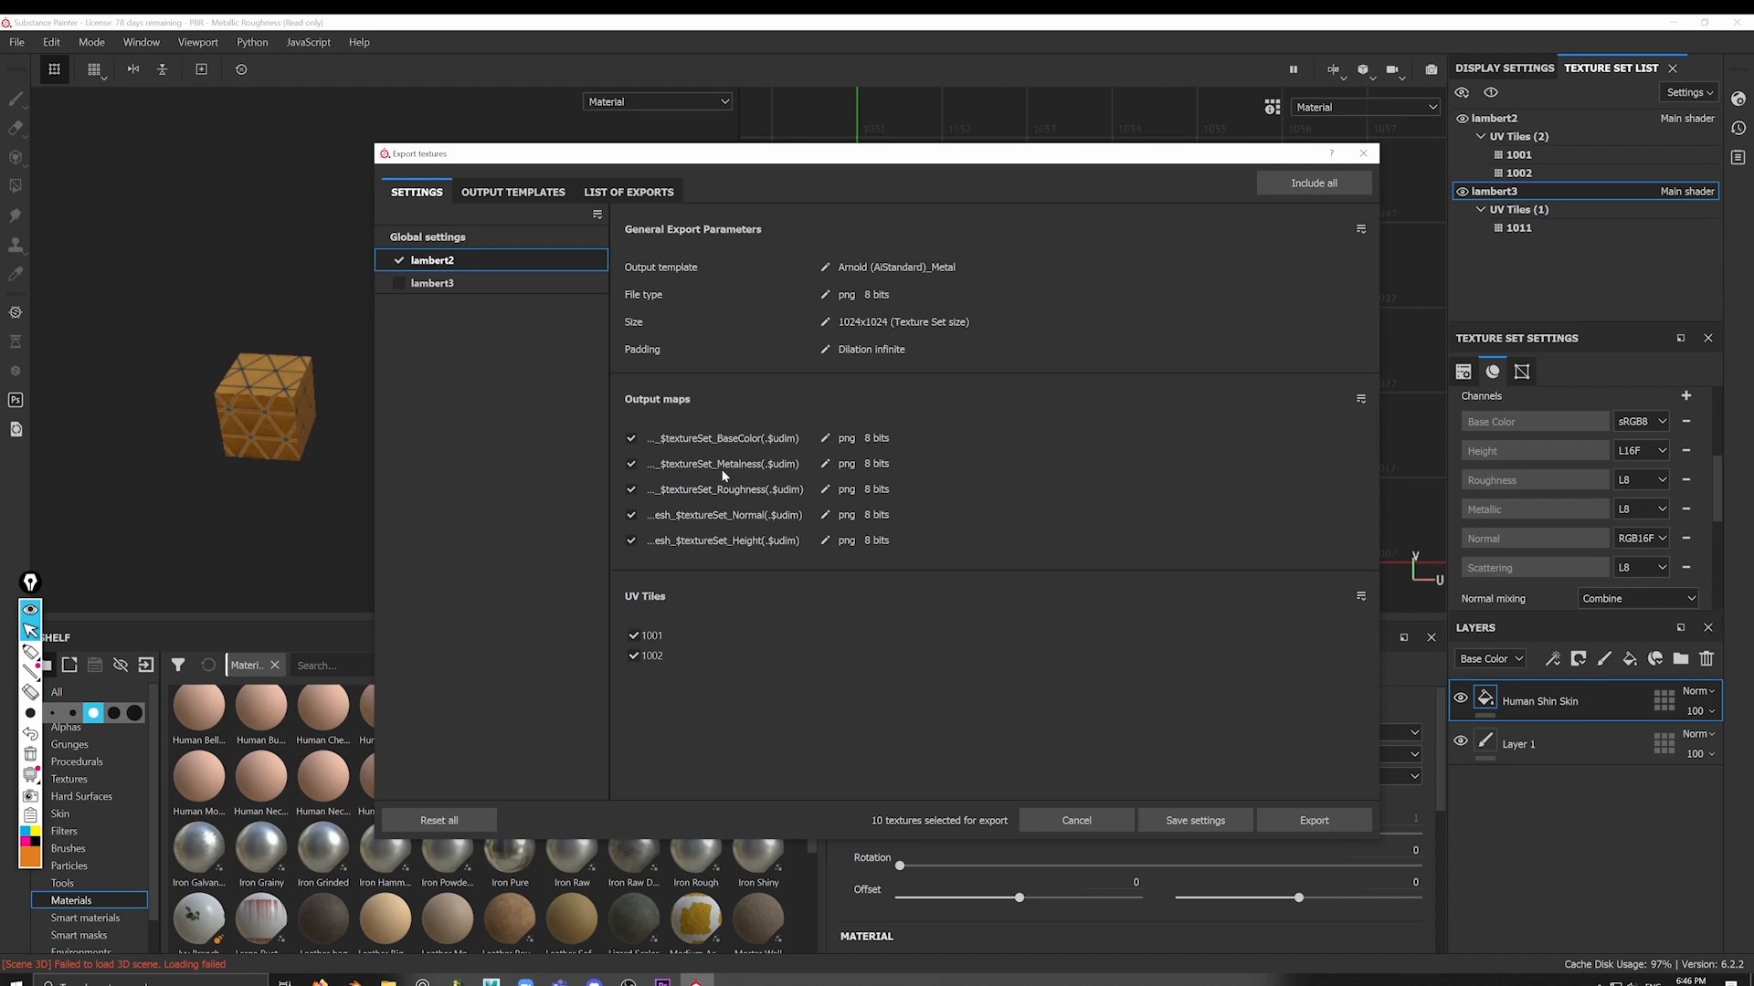
pyautogui.click(1315, 821)
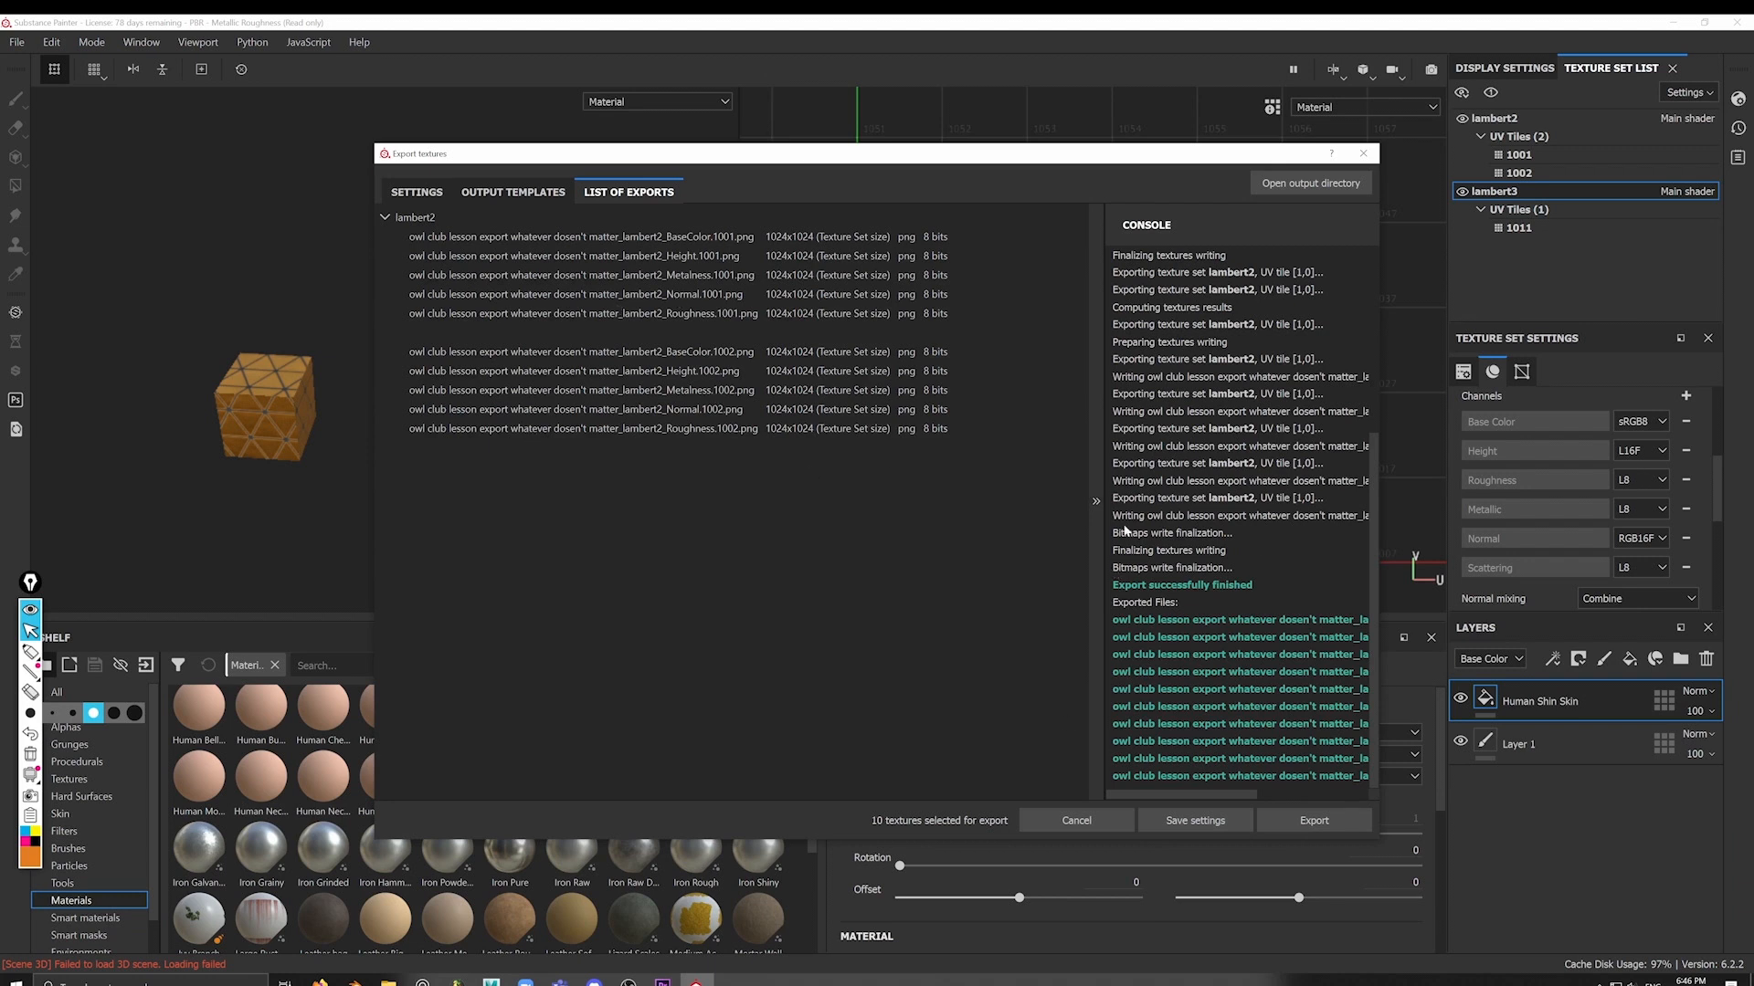
# Step: Switch to Maya and load the exported lambert2_BaseColor.1001.png image into the file texture node
pyautogui.hotkey('alt', 'Tab')
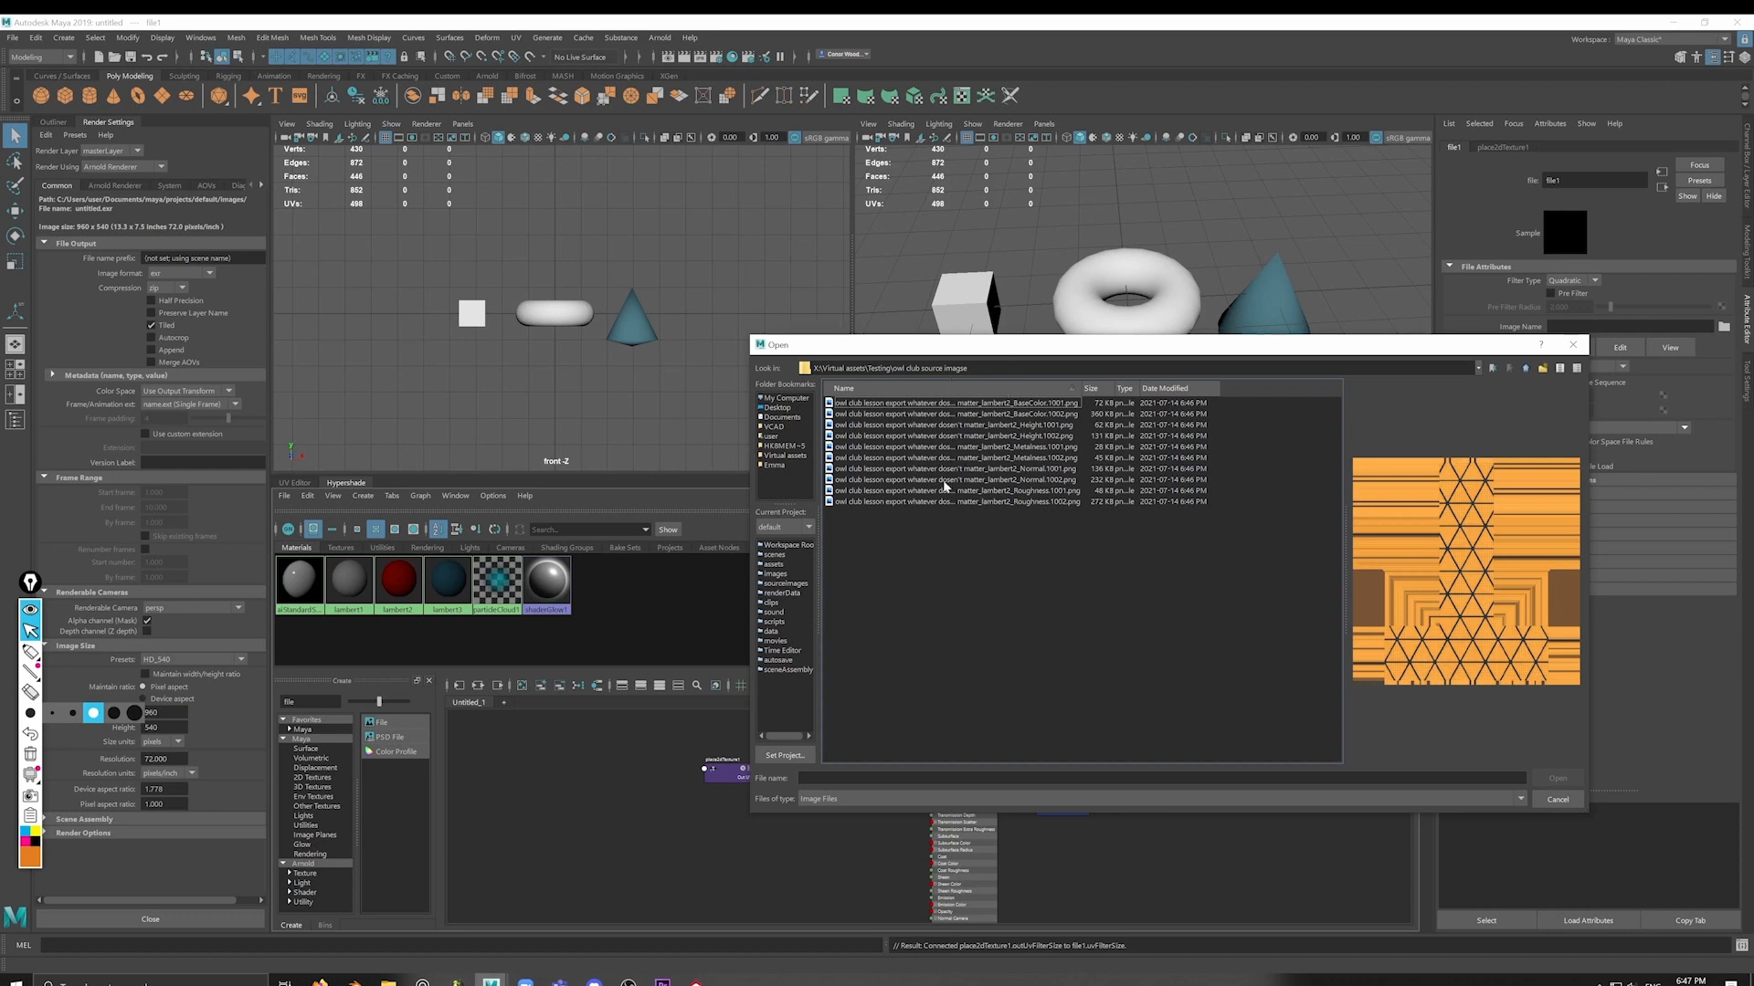
pyautogui.click(845, 402)
pyautogui.click(1560, 779)
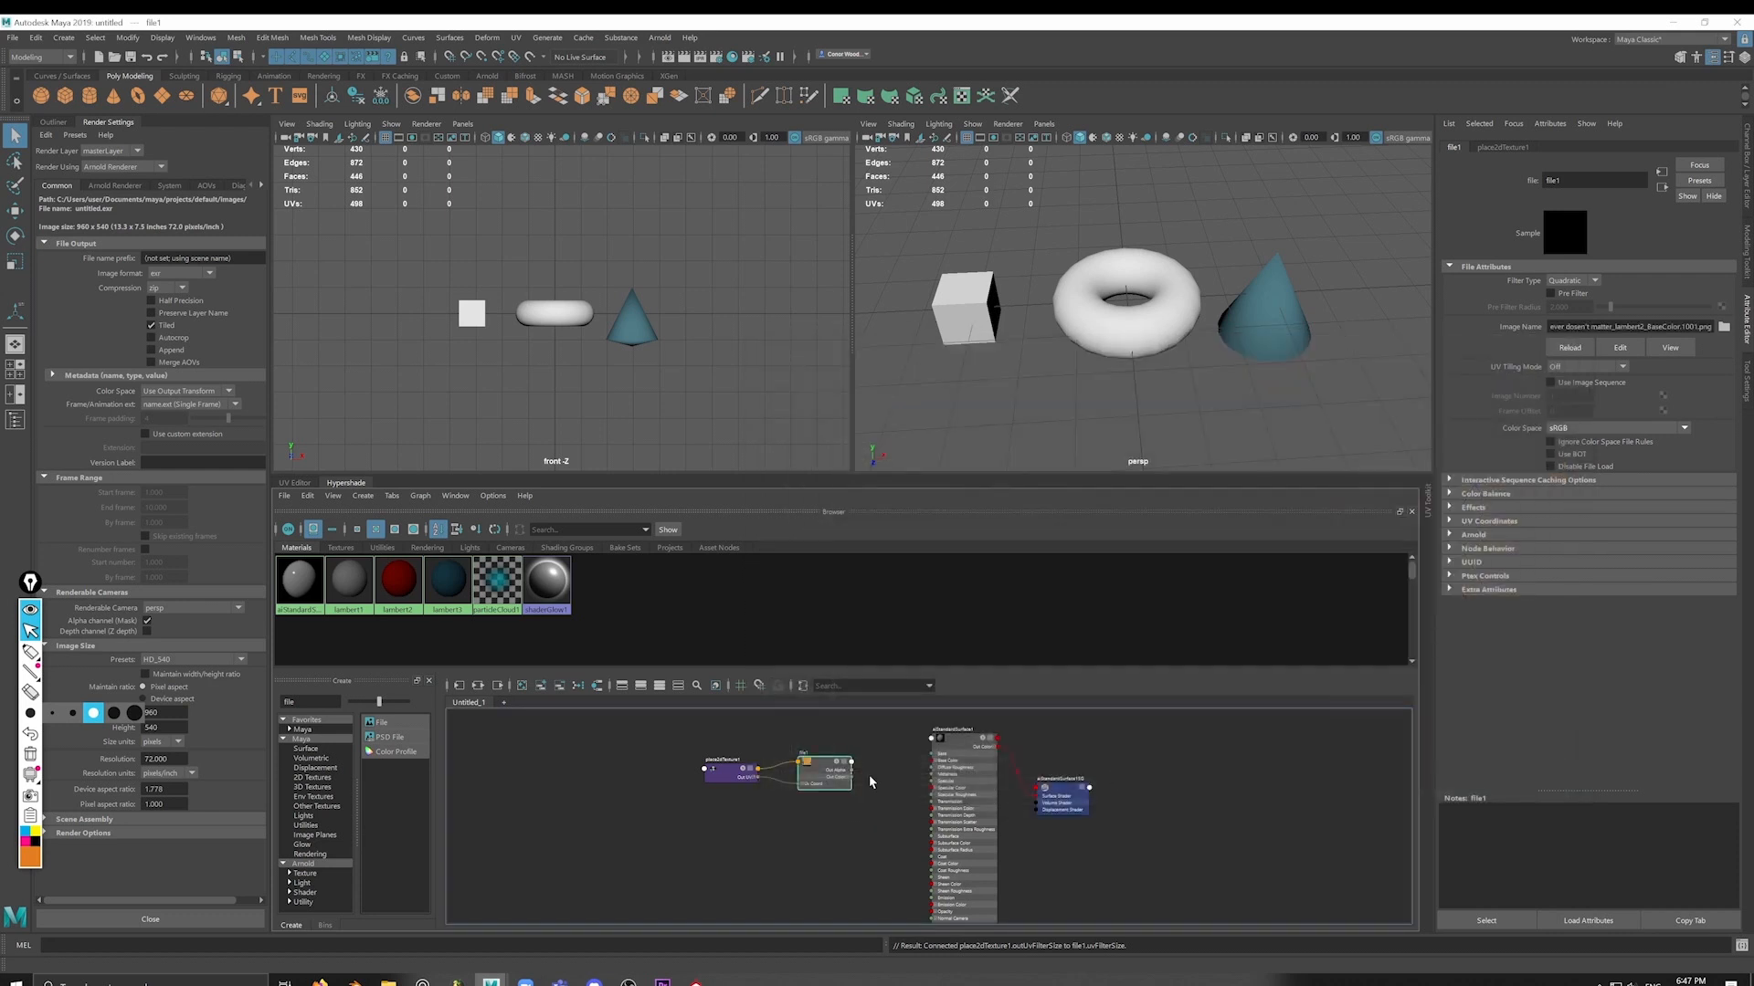
# Step: Rename the file texture node OwlClub_Gold_BaseColor
pyautogui.scroll(5, 819, 774)
pyautogui.scroll(-3, 819, 775)
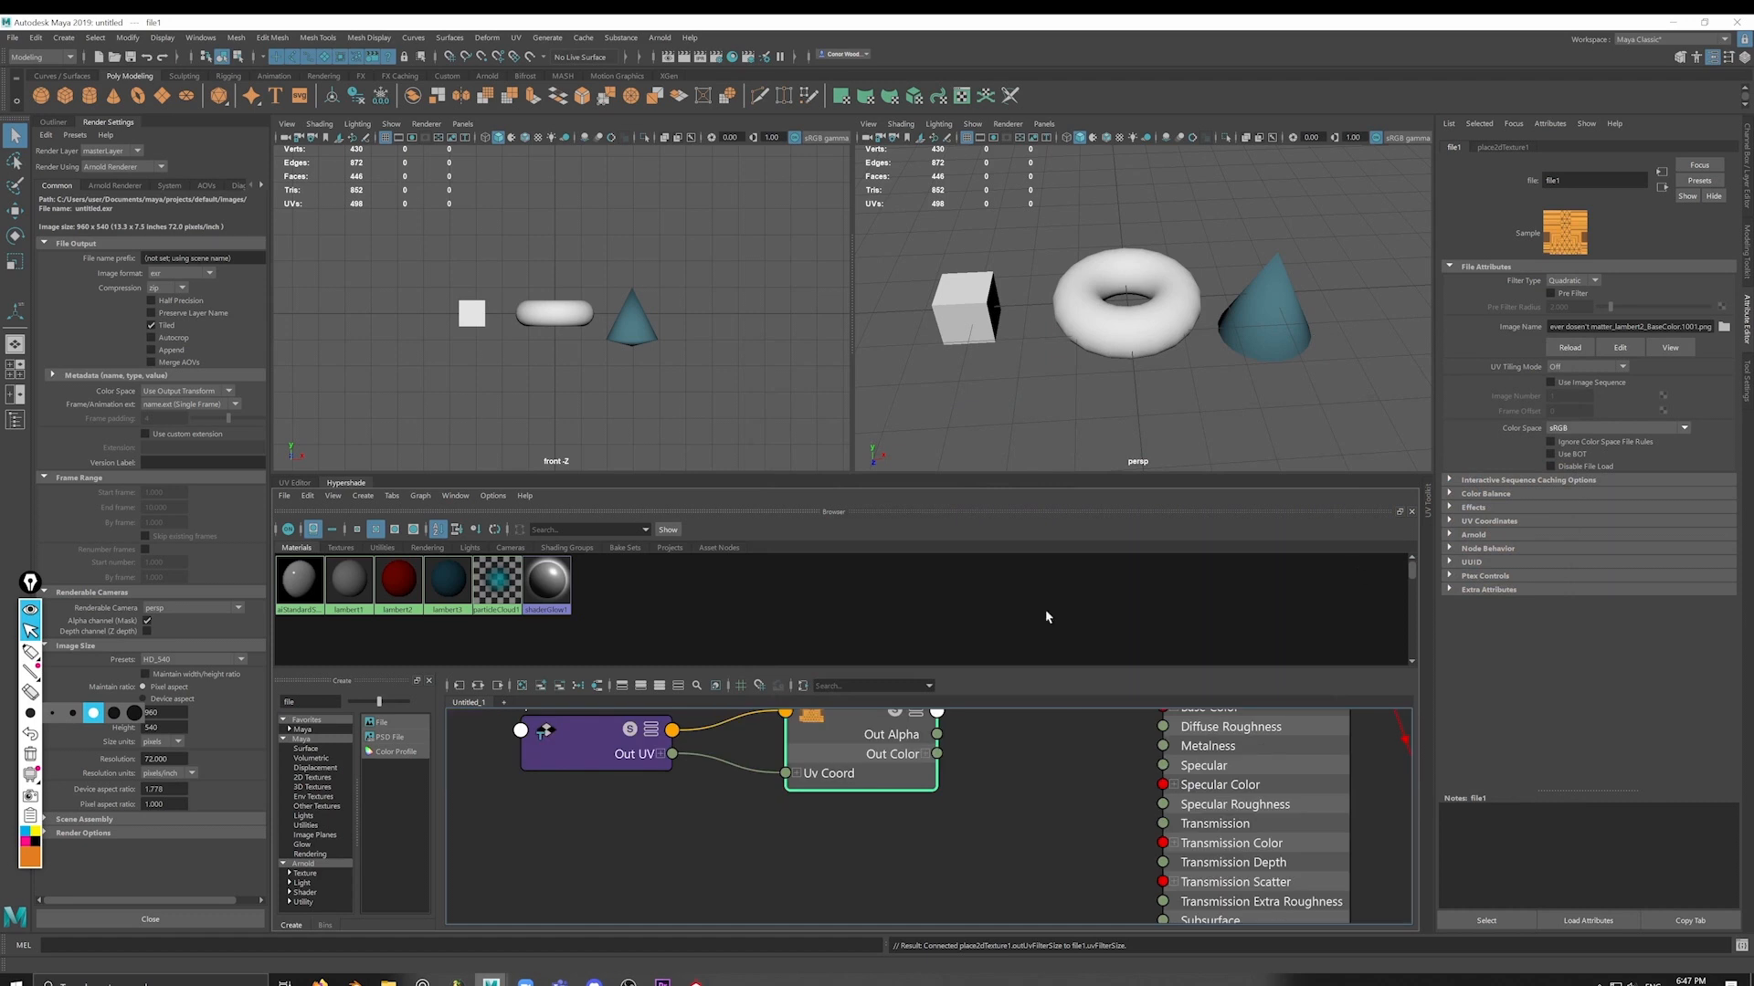
pyautogui.doubleClick(1578, 180)
pyautogui.write('OwlC')
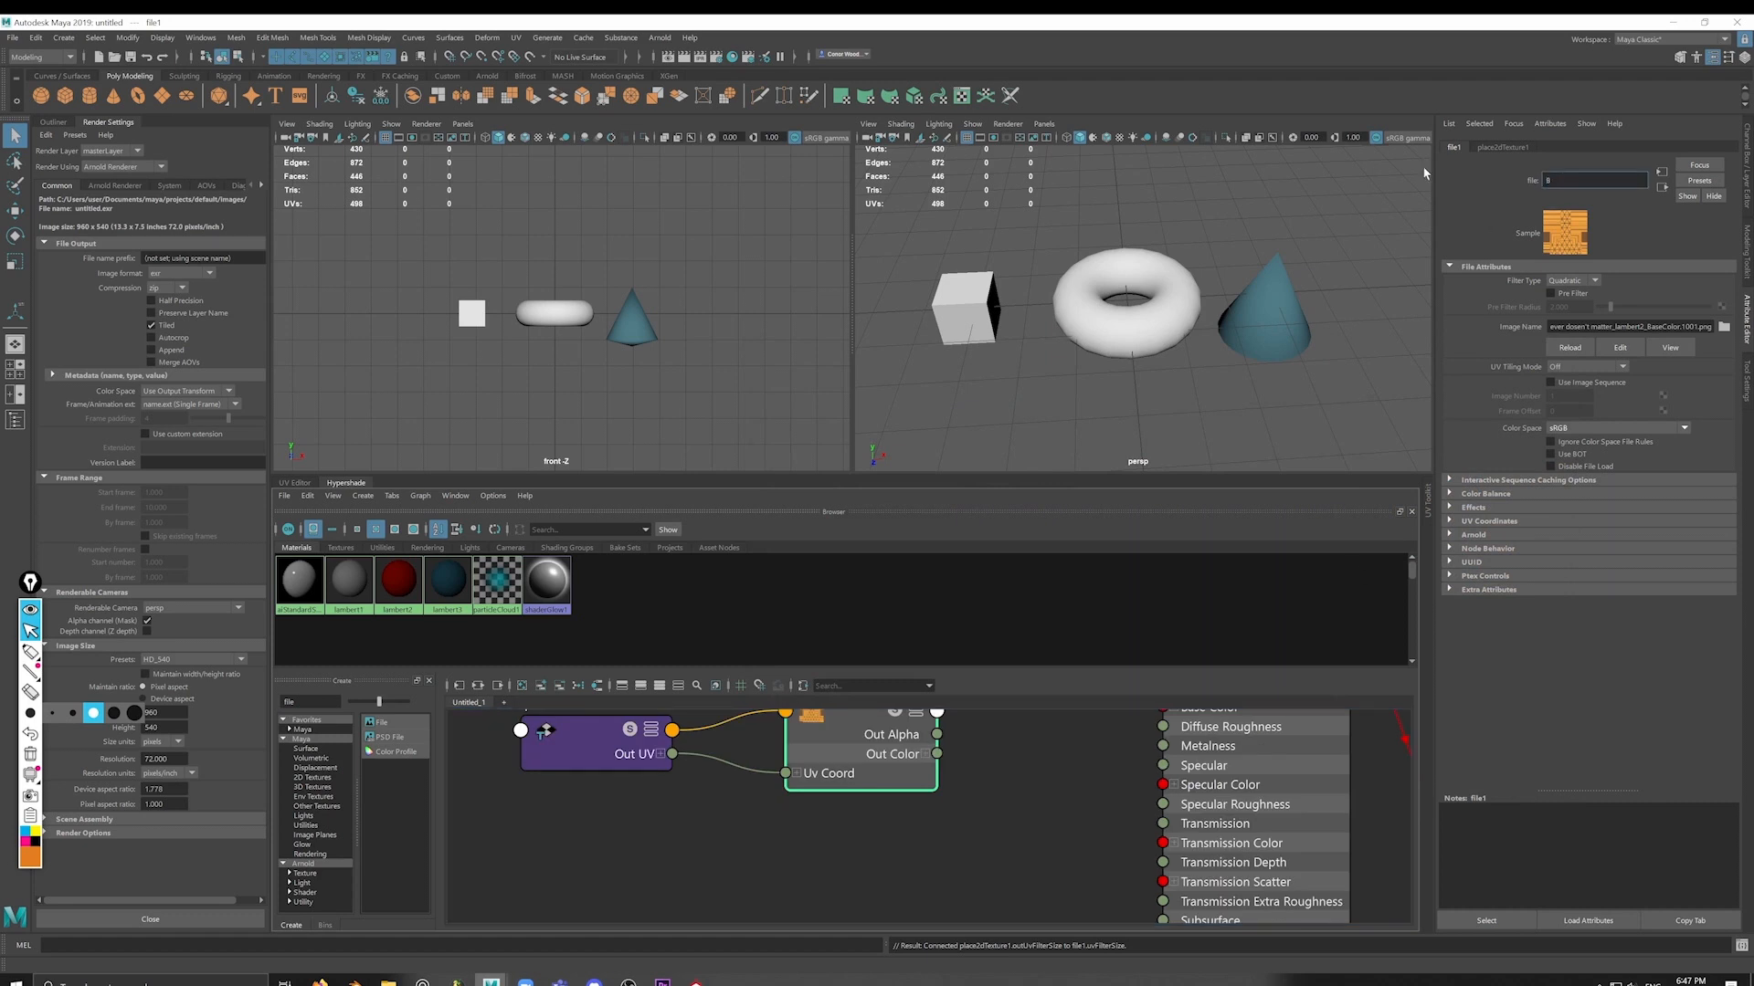
pyautogui.write('lub_Gold_BaseColor')
pyautogui.press('Return')
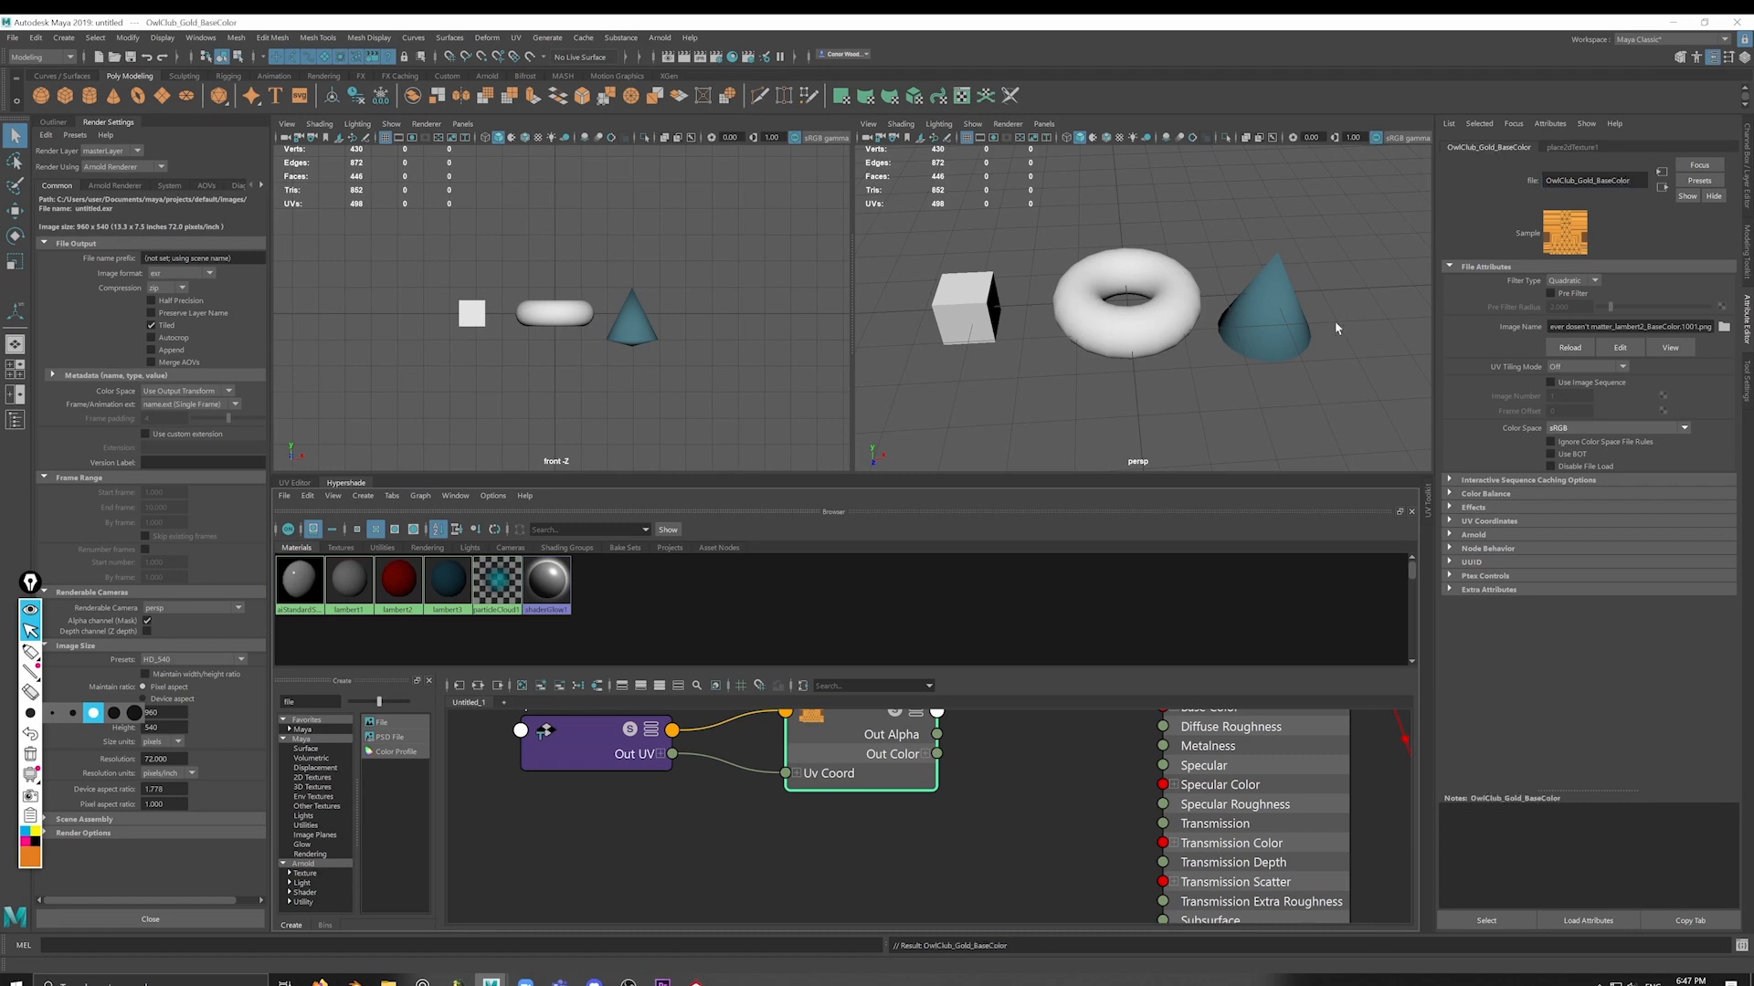
# Step: Connect the base color texture's Out Color to the Base Color input of the aiStandardSurface material
pyautogui.press('a')
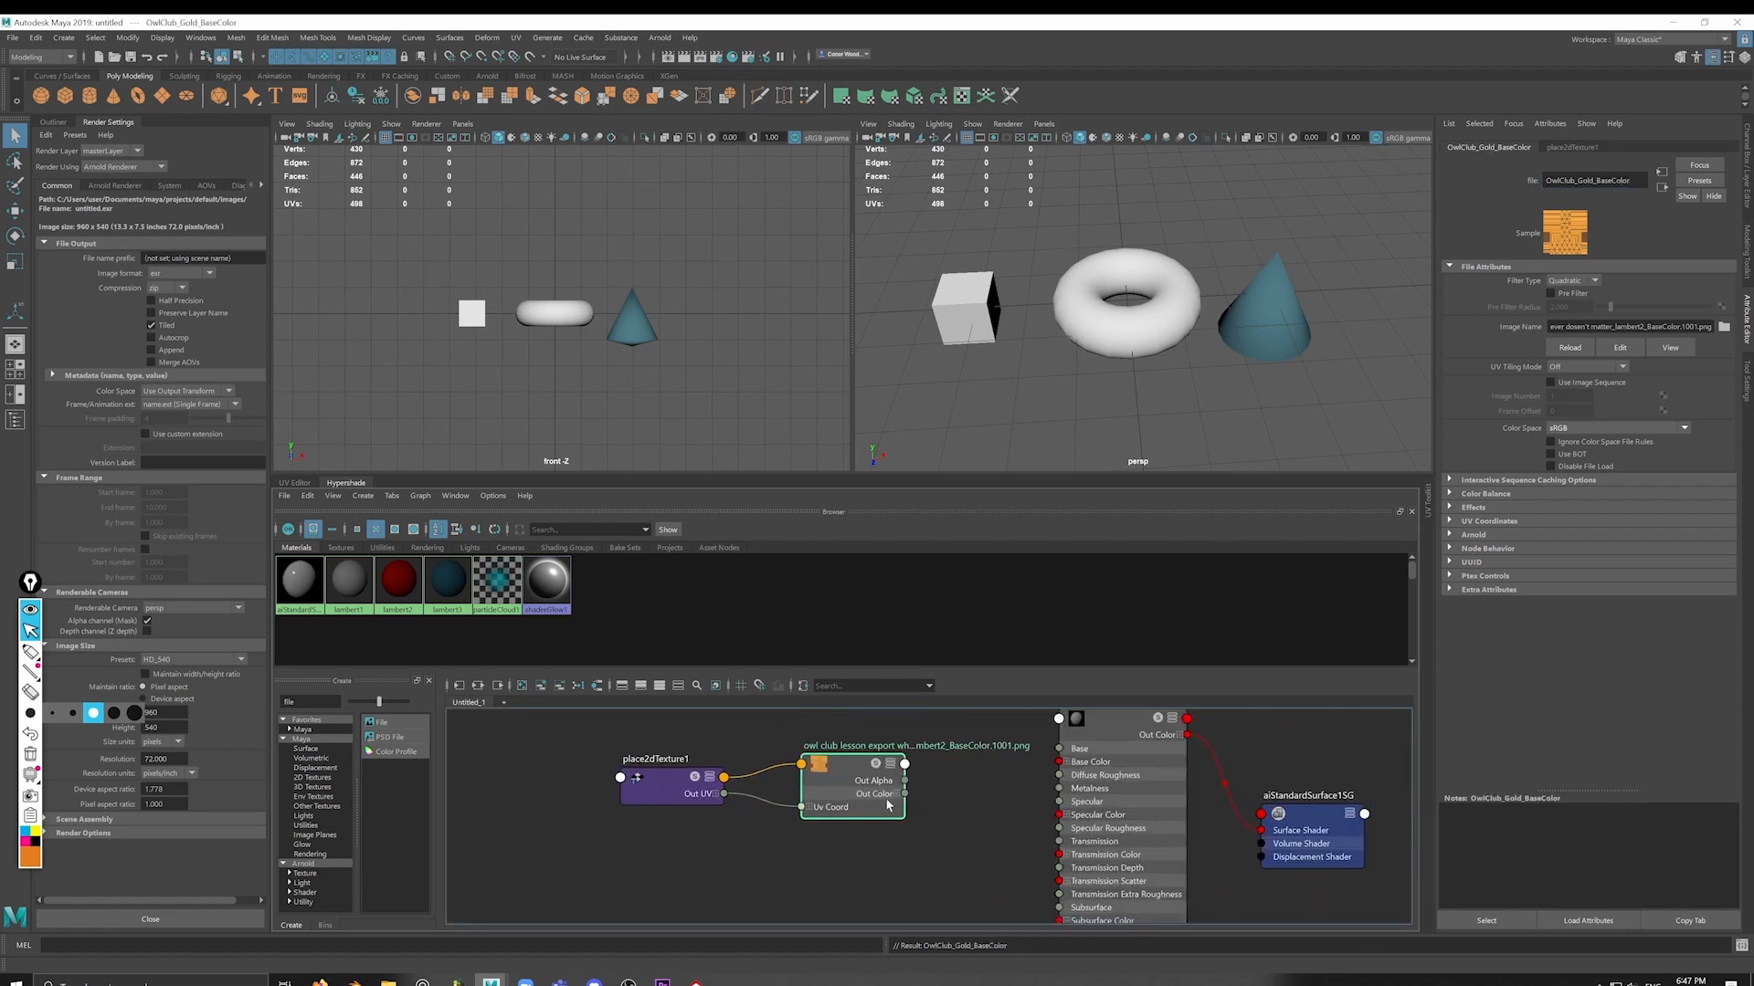
pyautogui.moveTo(904, 793); pyautogui.dragTo(1059, 762)
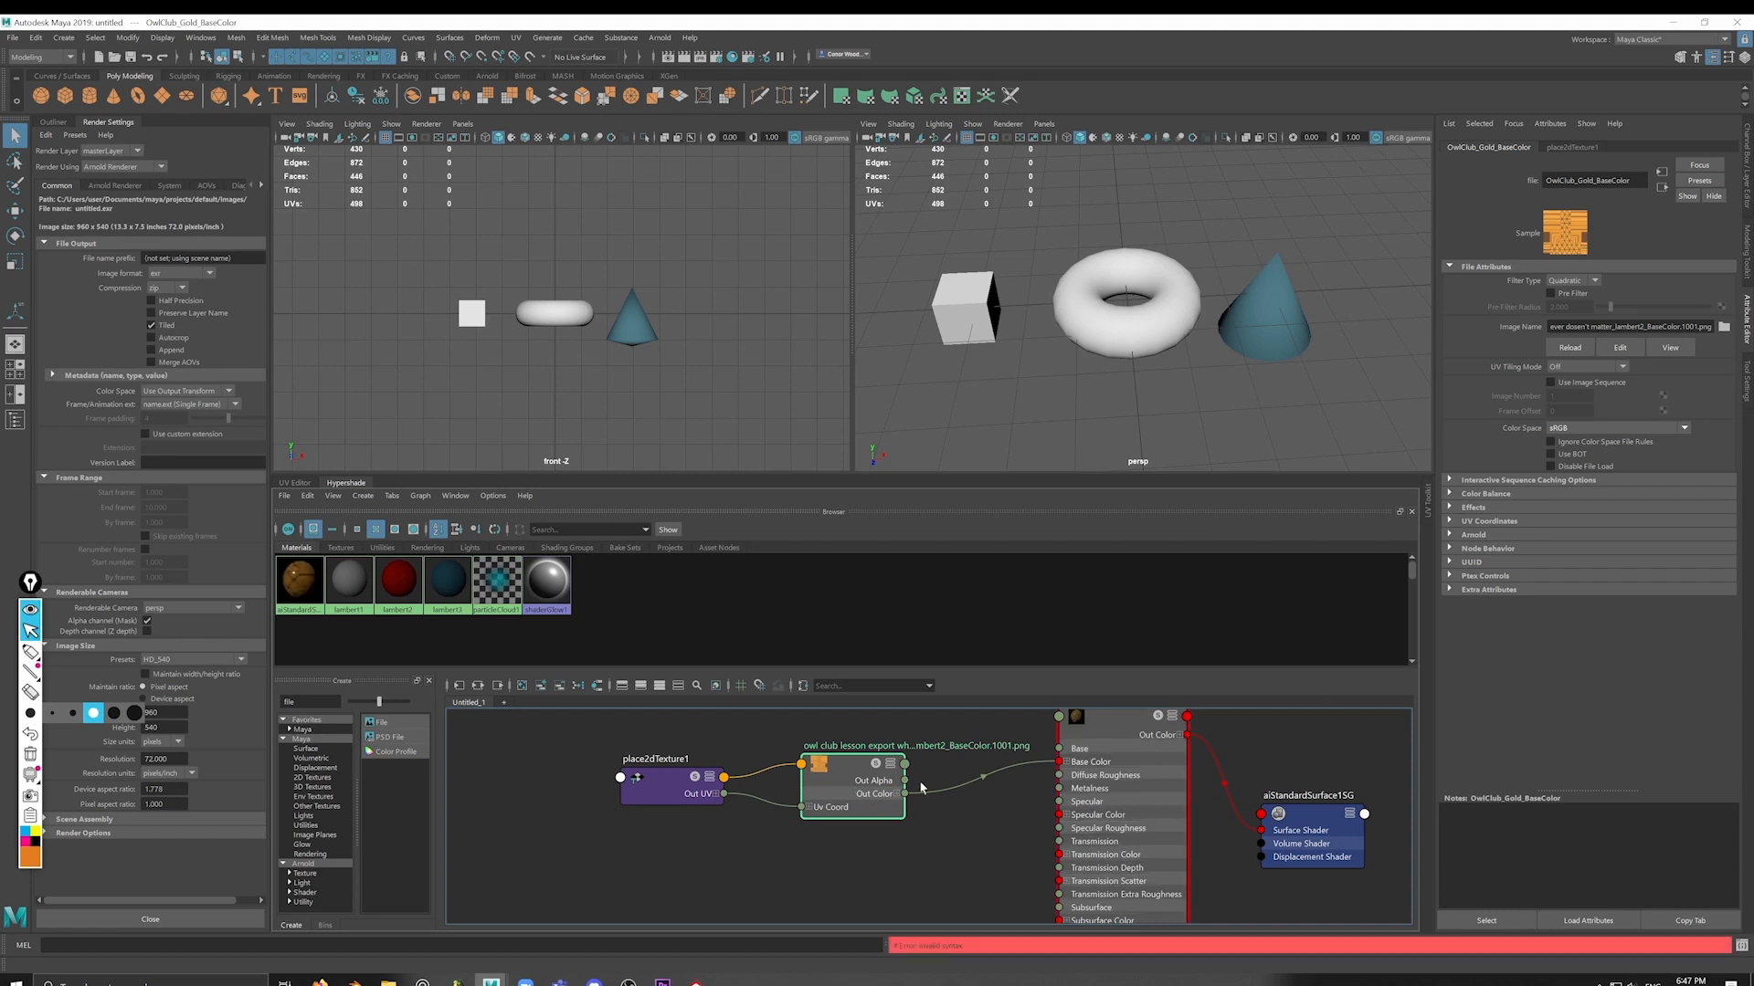
pyautogui.scroll(5, 950, 767)
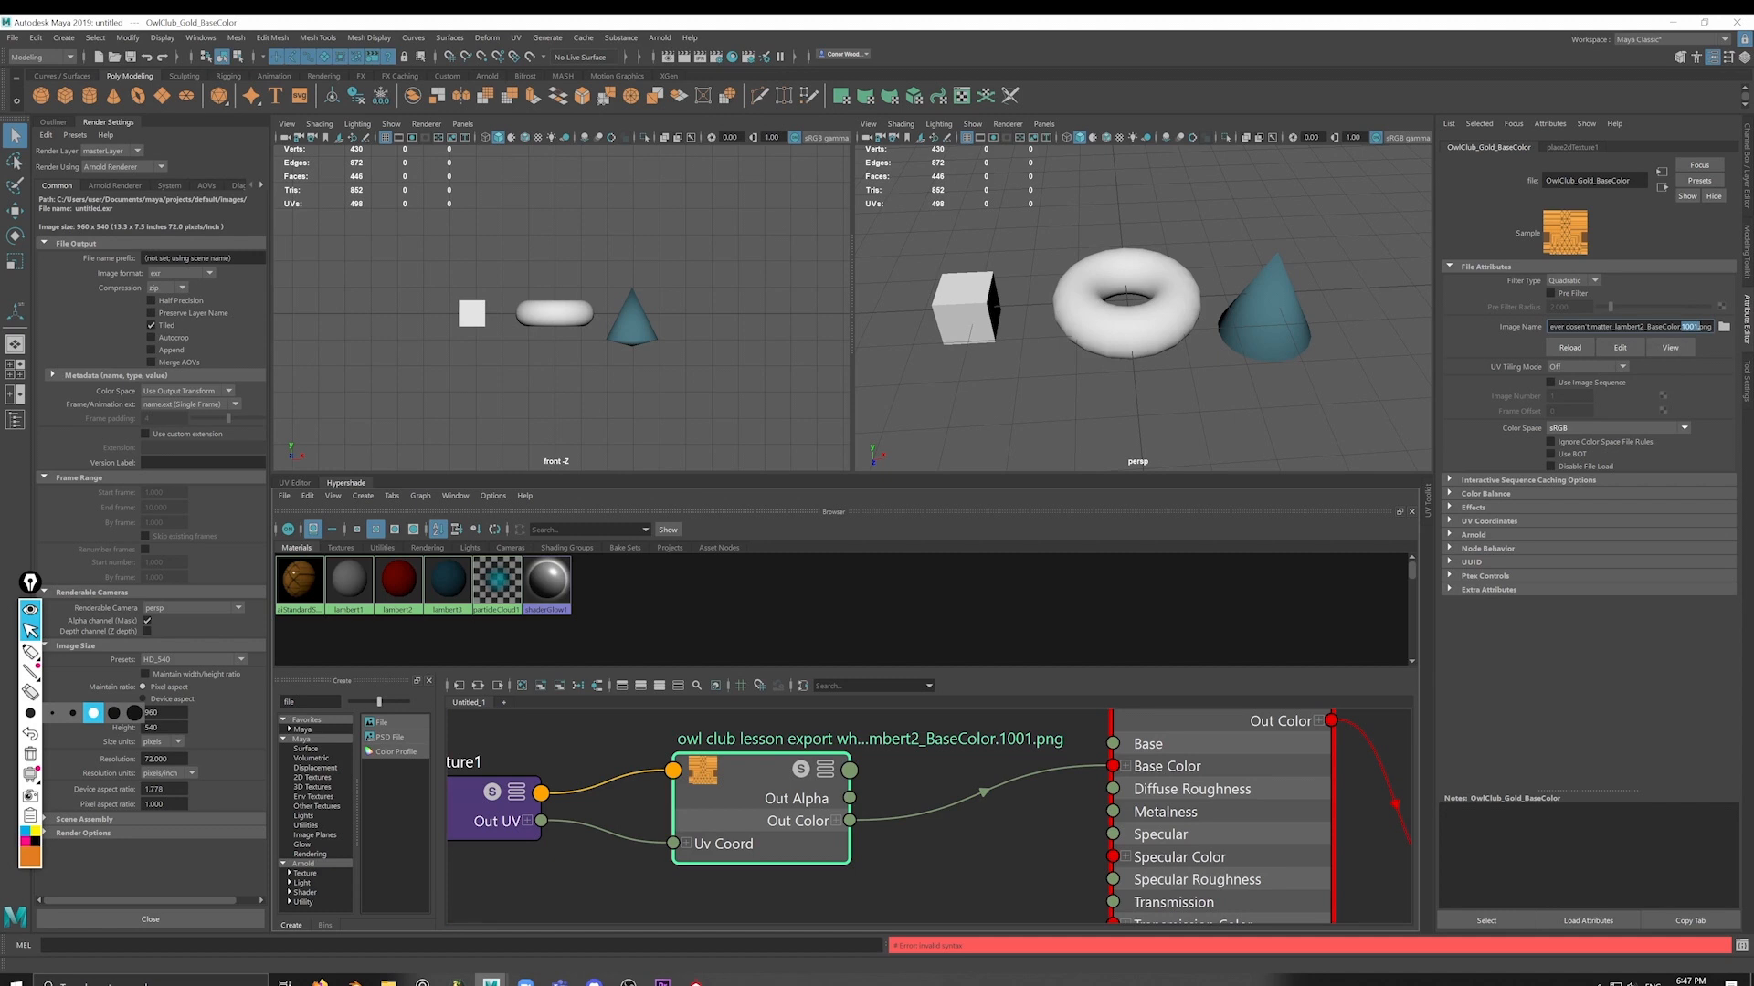
# Step: Check the UV Editor's tile grid and set the base color texture's UV Tiling Mode to UDIM (Mari)
pyautogui.click(300, 484)
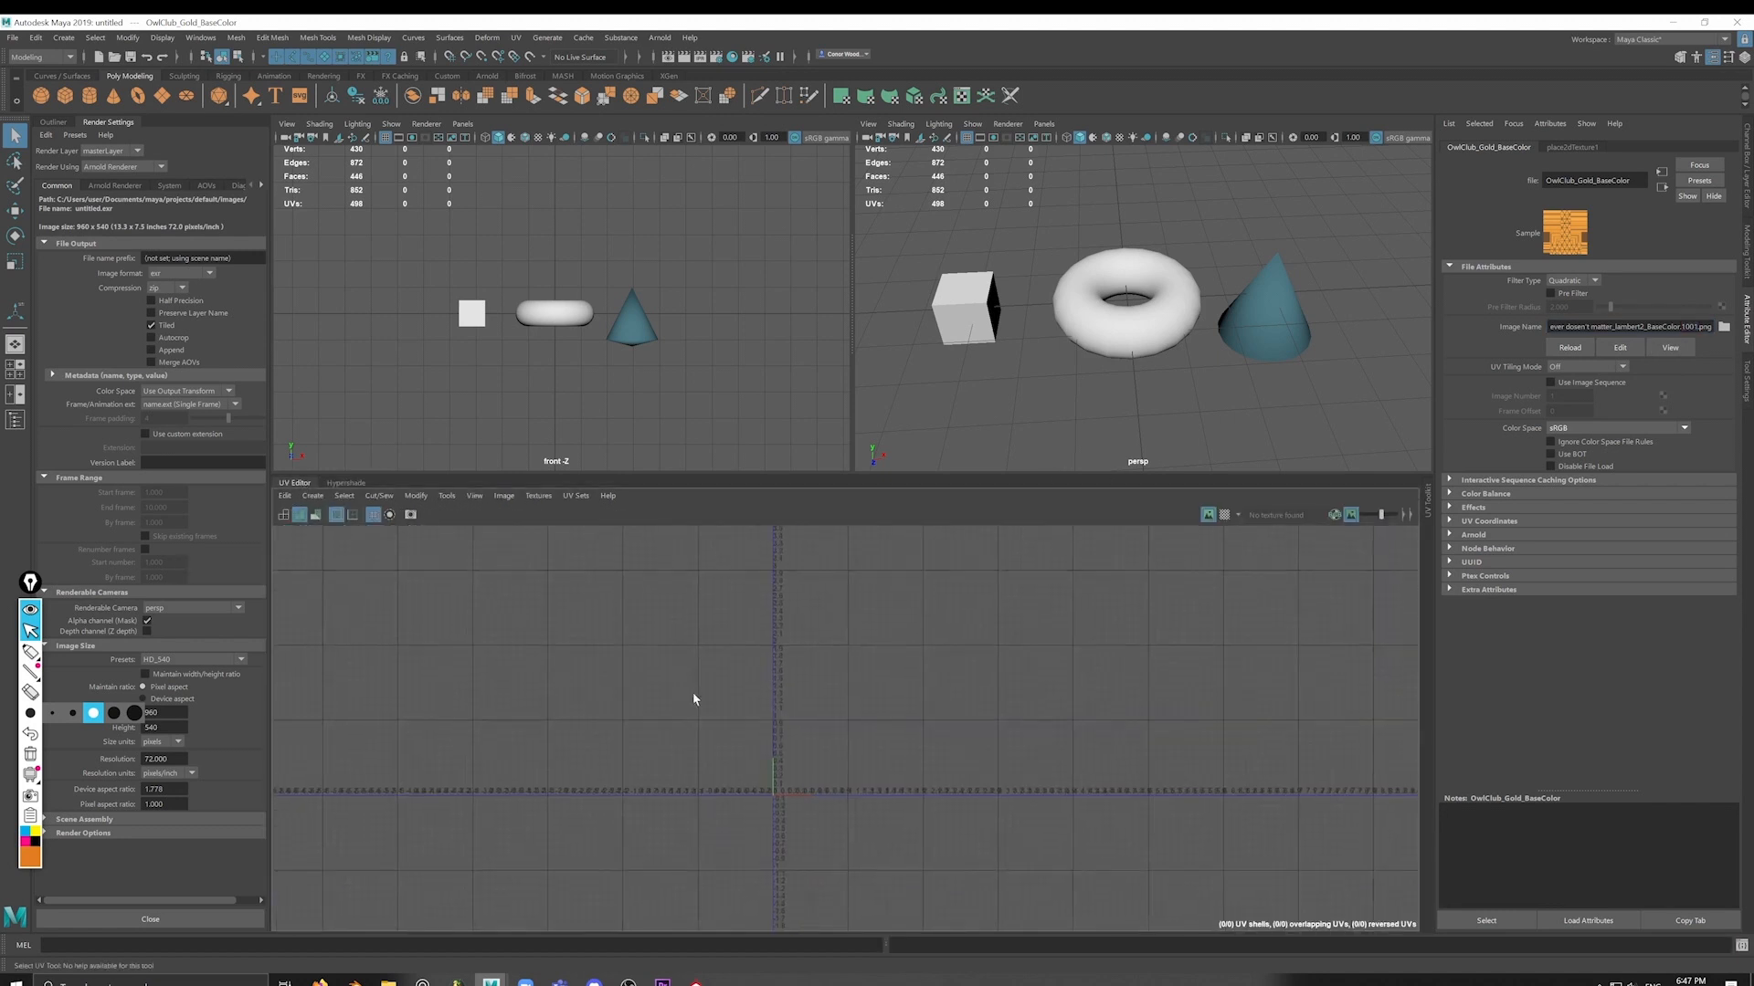
pyautogui.moveTo(900, 826); pyautogui.dragTo(884, 803)
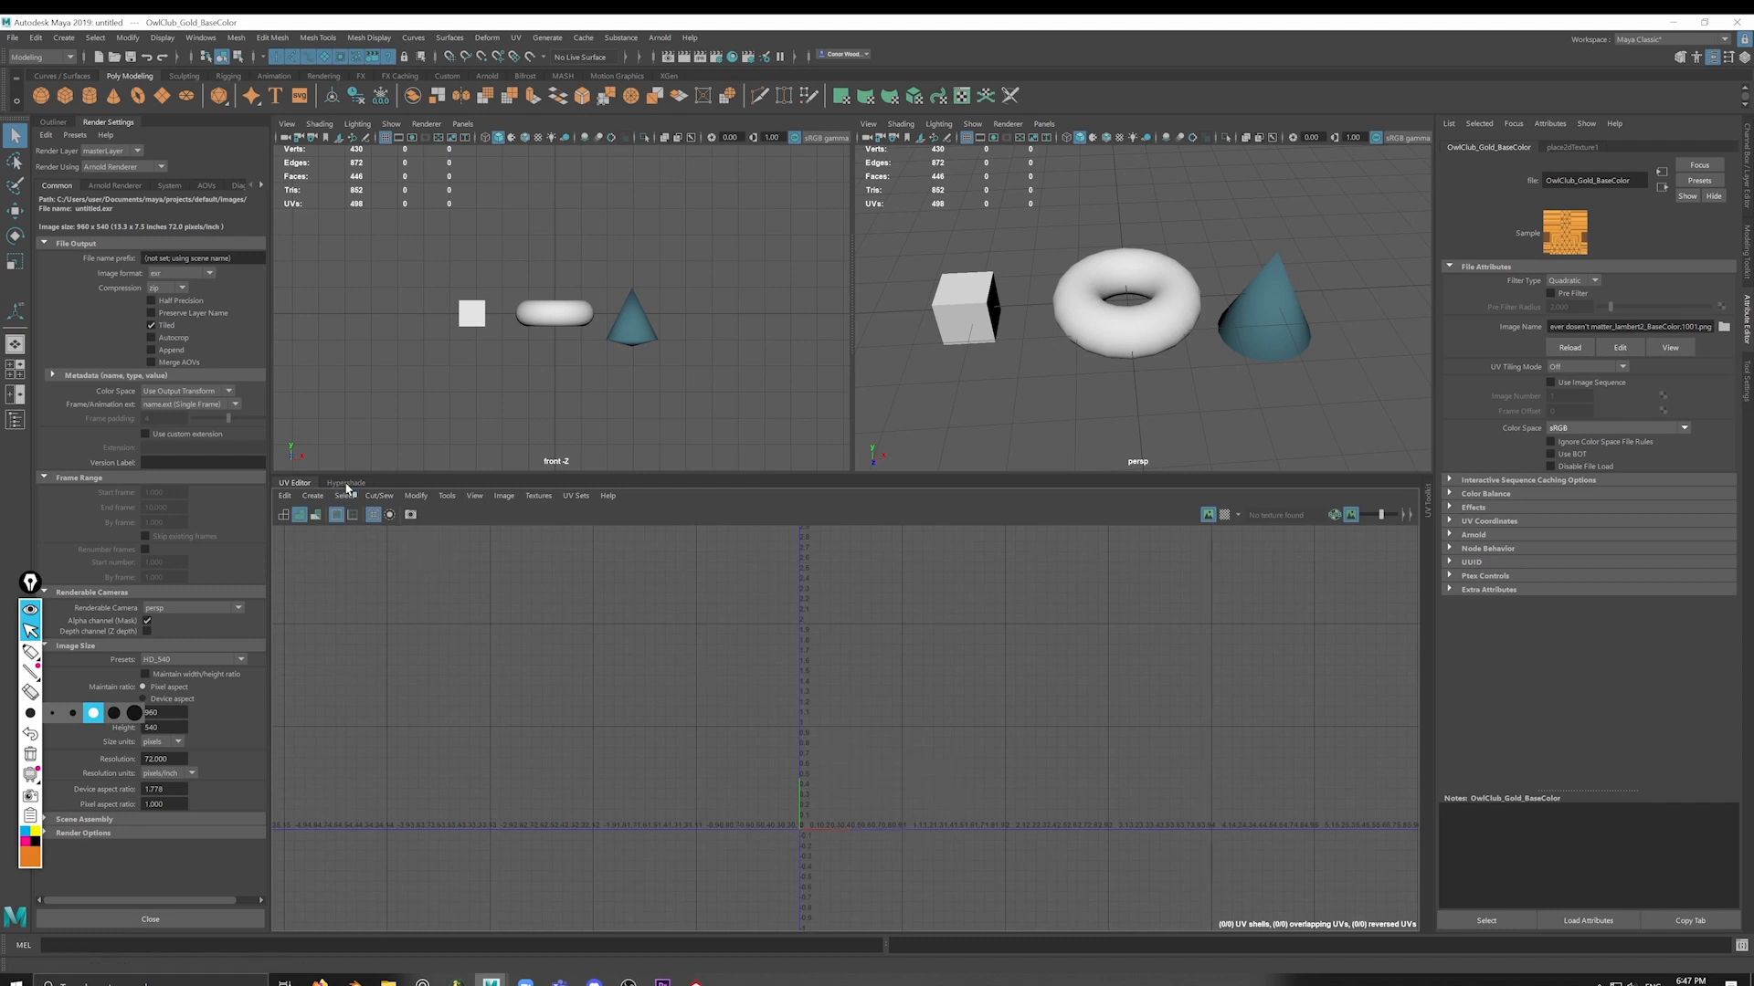
pyautogui.click(346, 484)
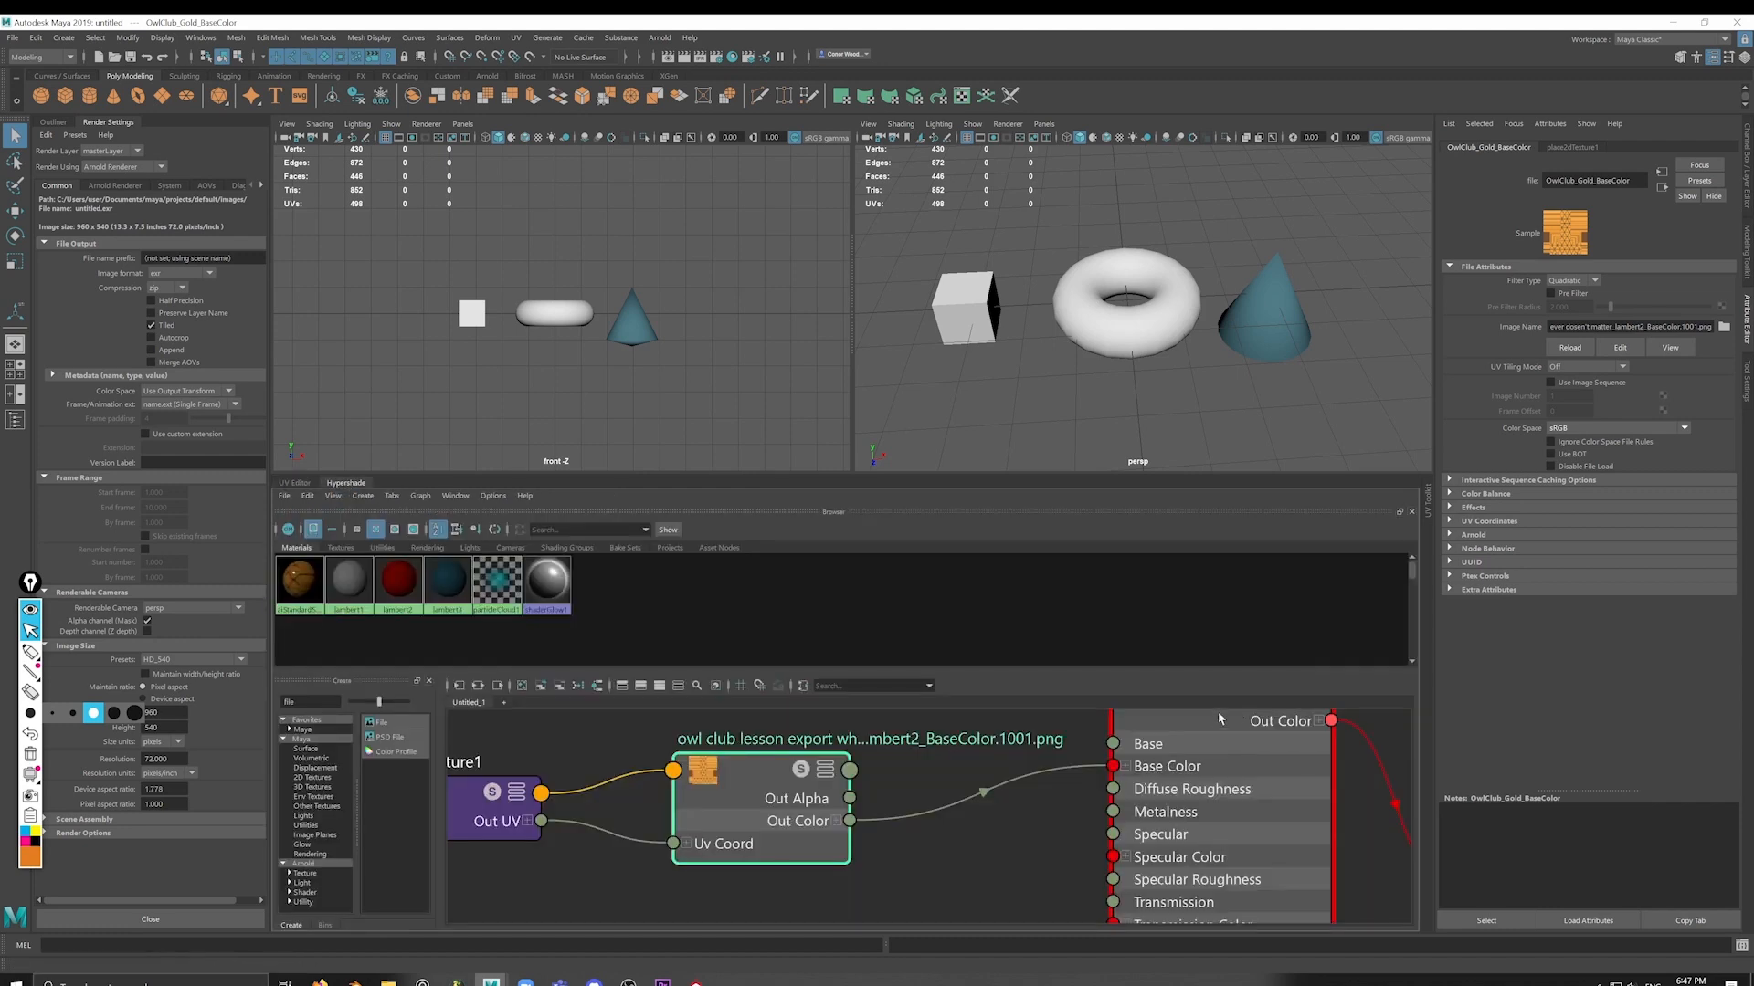
pyautogui.click(1585, 365)
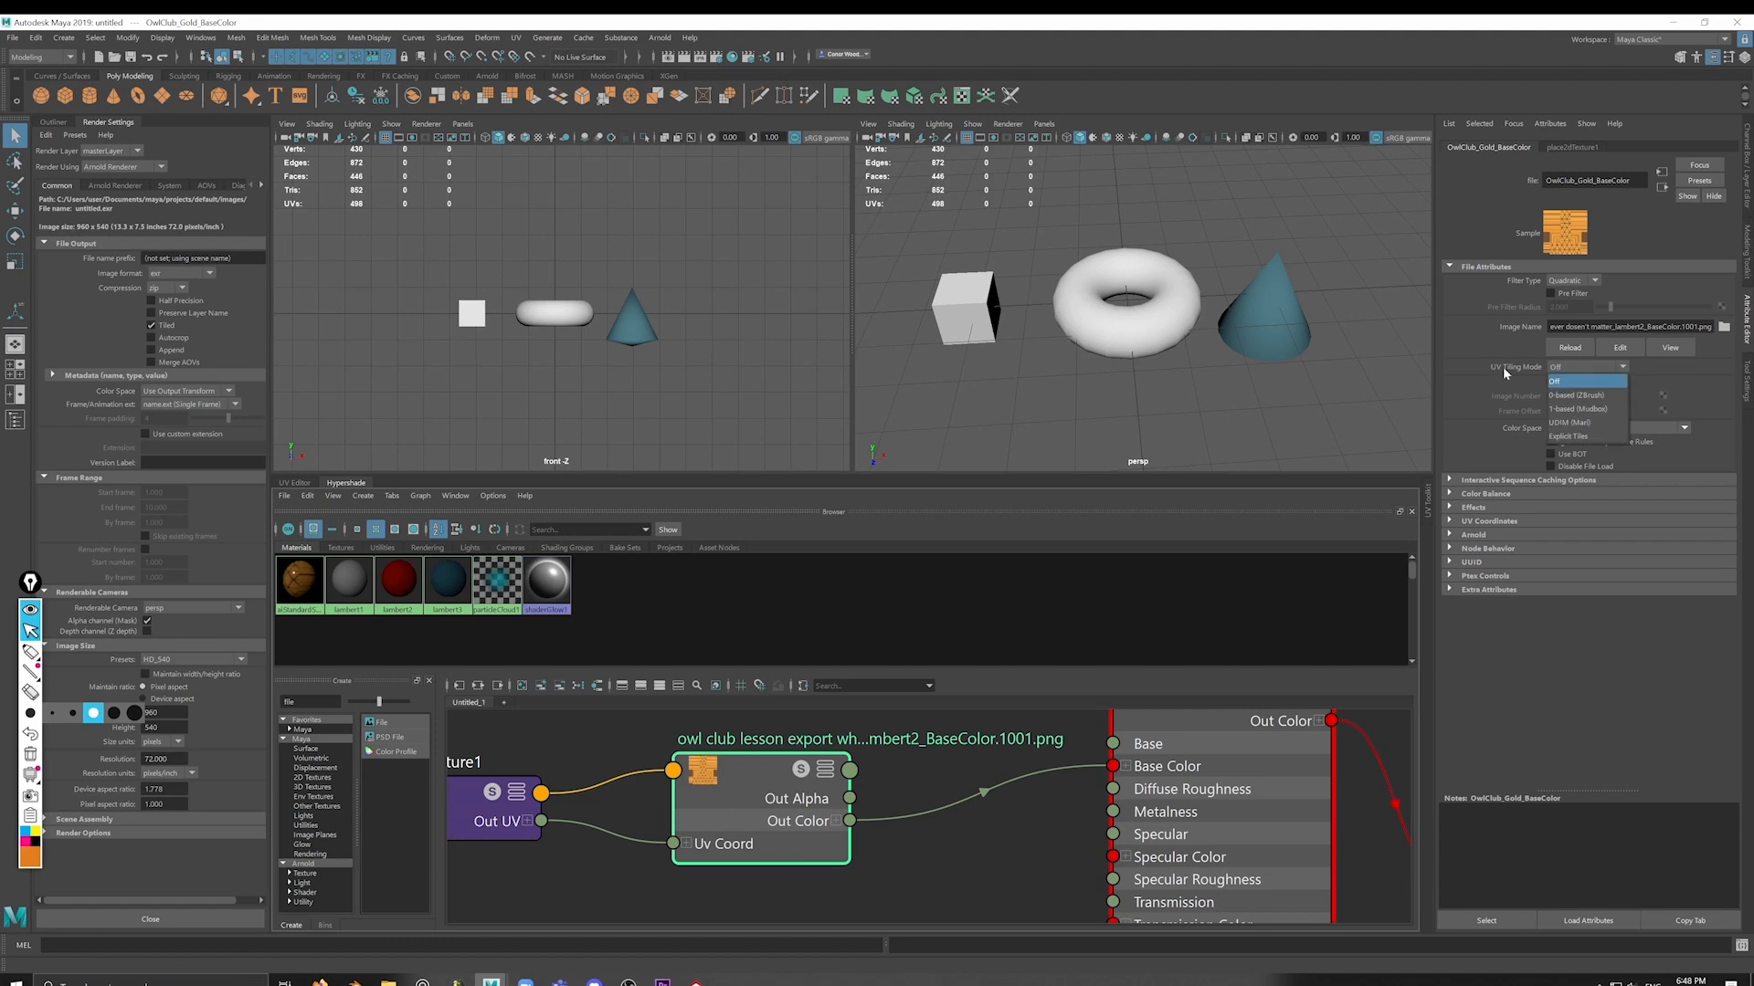
pyautogui.click(1568, 421)
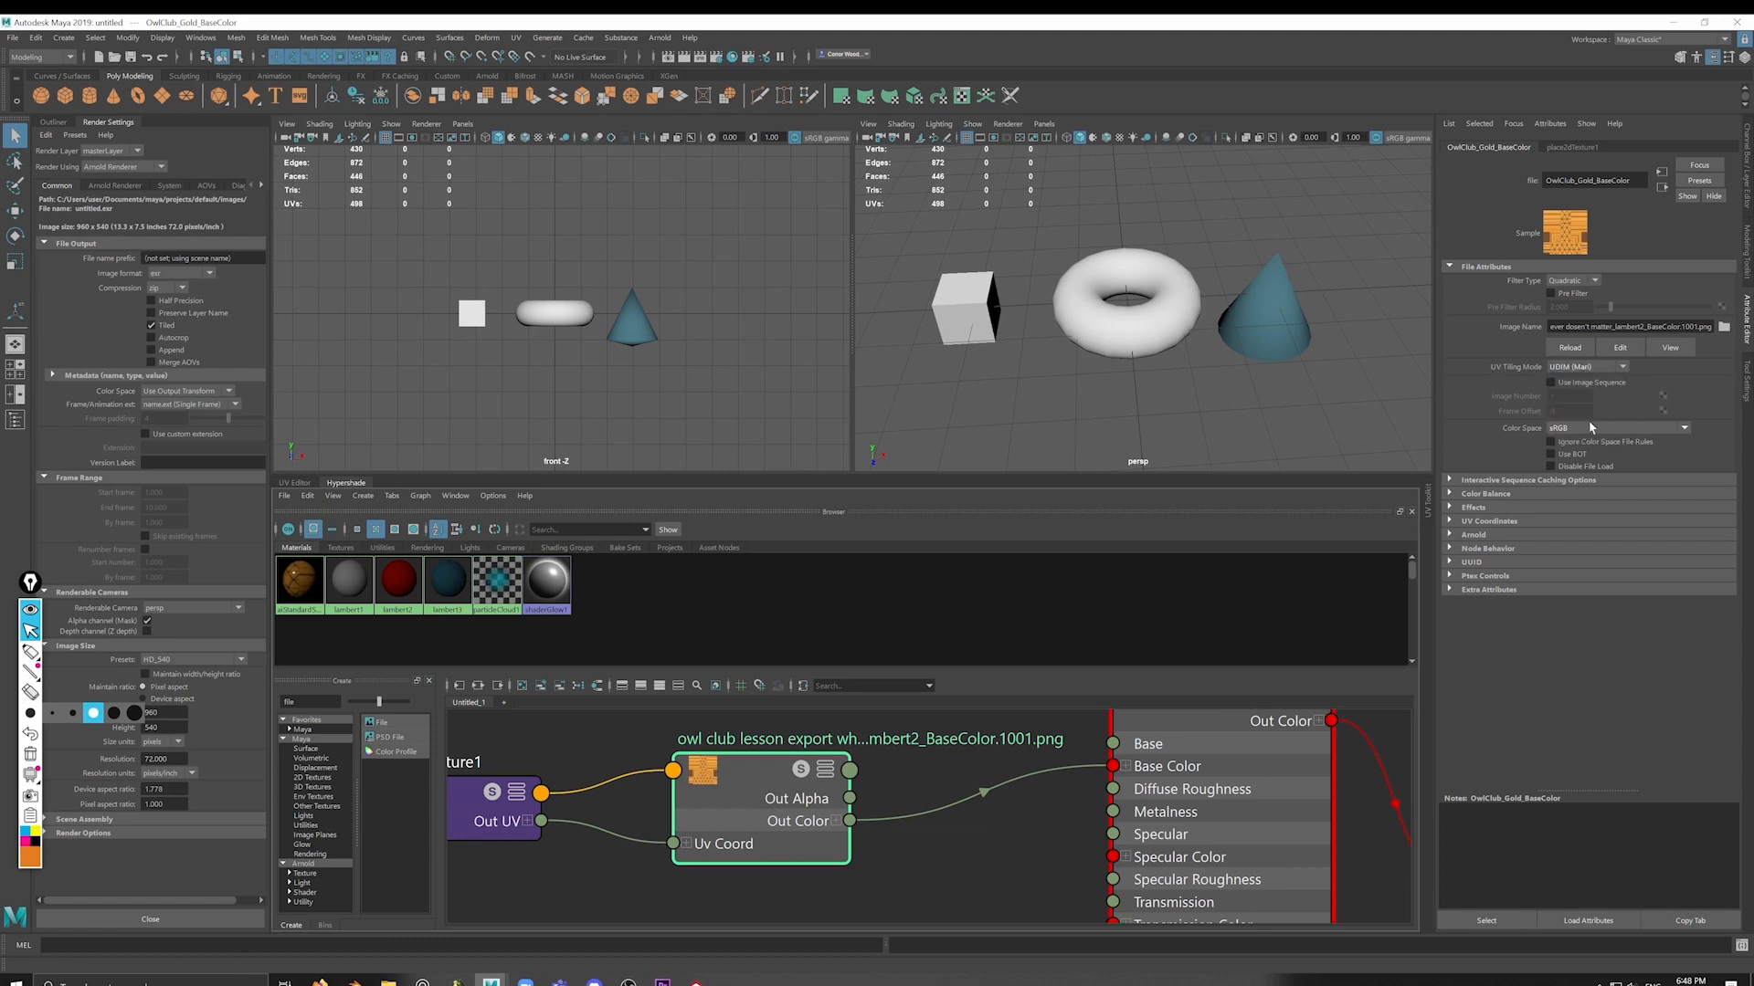
# Step: Examine the tile number part of the base color texture's image name and toggle Isolate Select in the perspective view
pyautogui.moveTo(1667, 326); pyautogui.dragTo(1694, 327)
pyautogui.click(1683, 326)
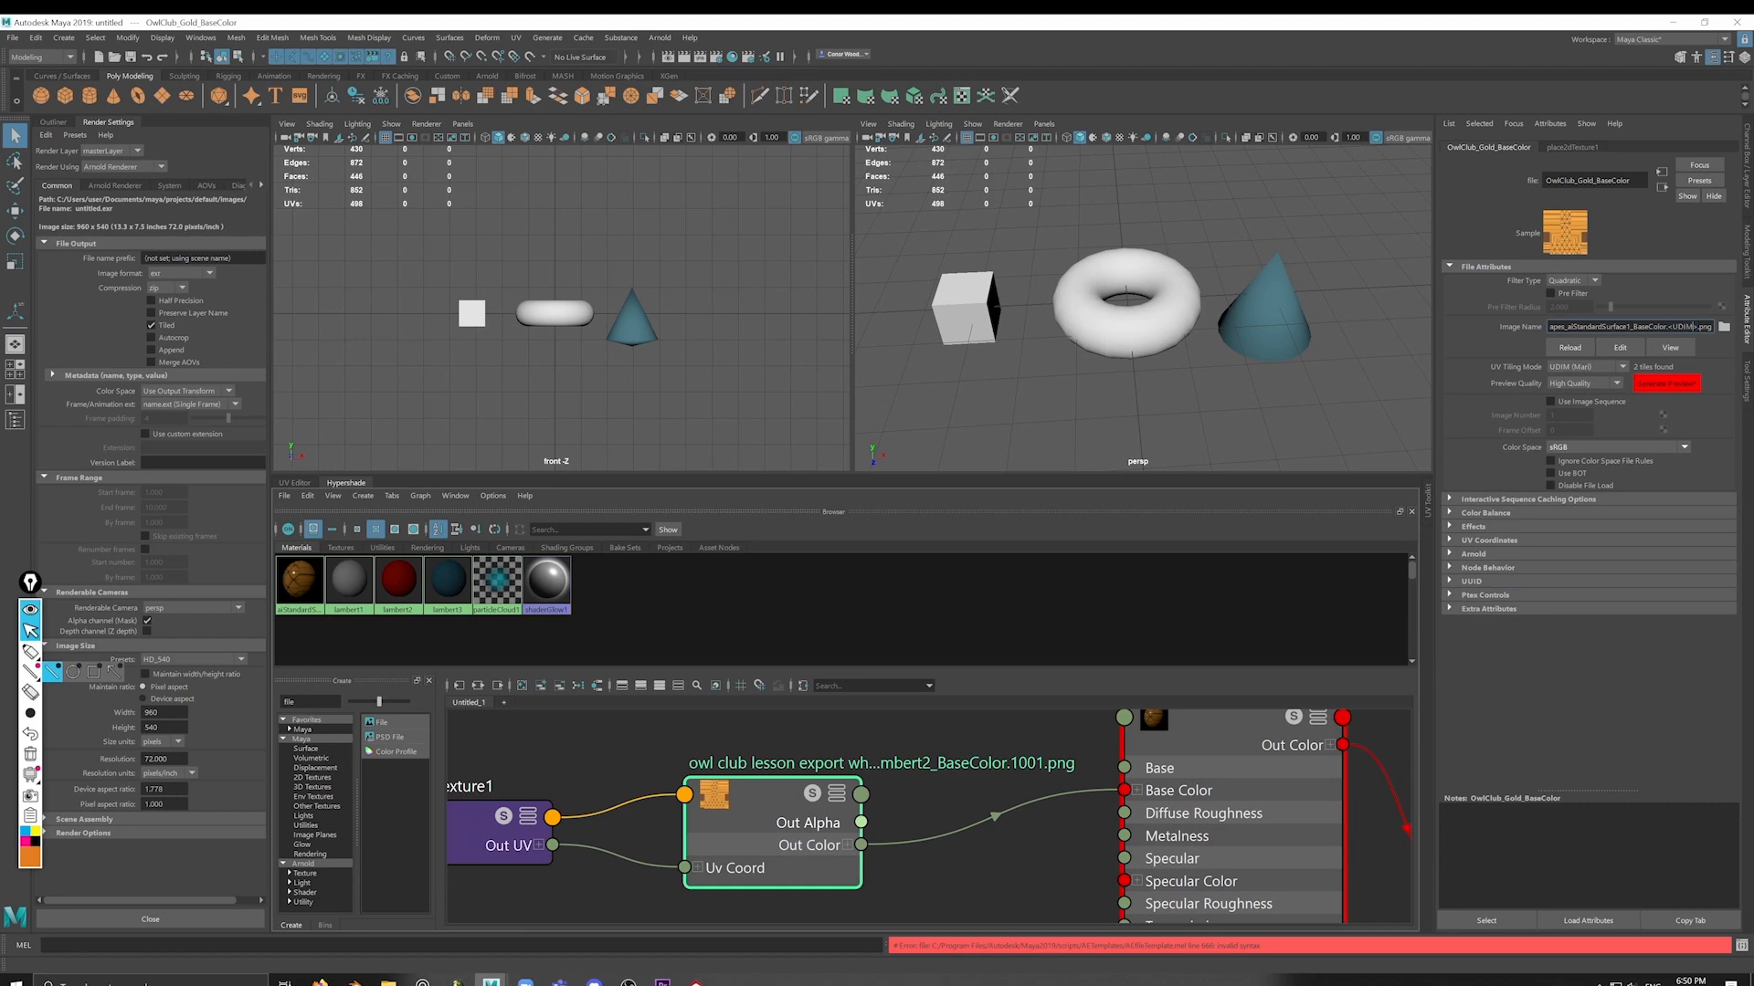
pyautogui.doubleClick(1682, 326)
pyautogui.click(1683, 326)
pyautogui.click(1120, 139)
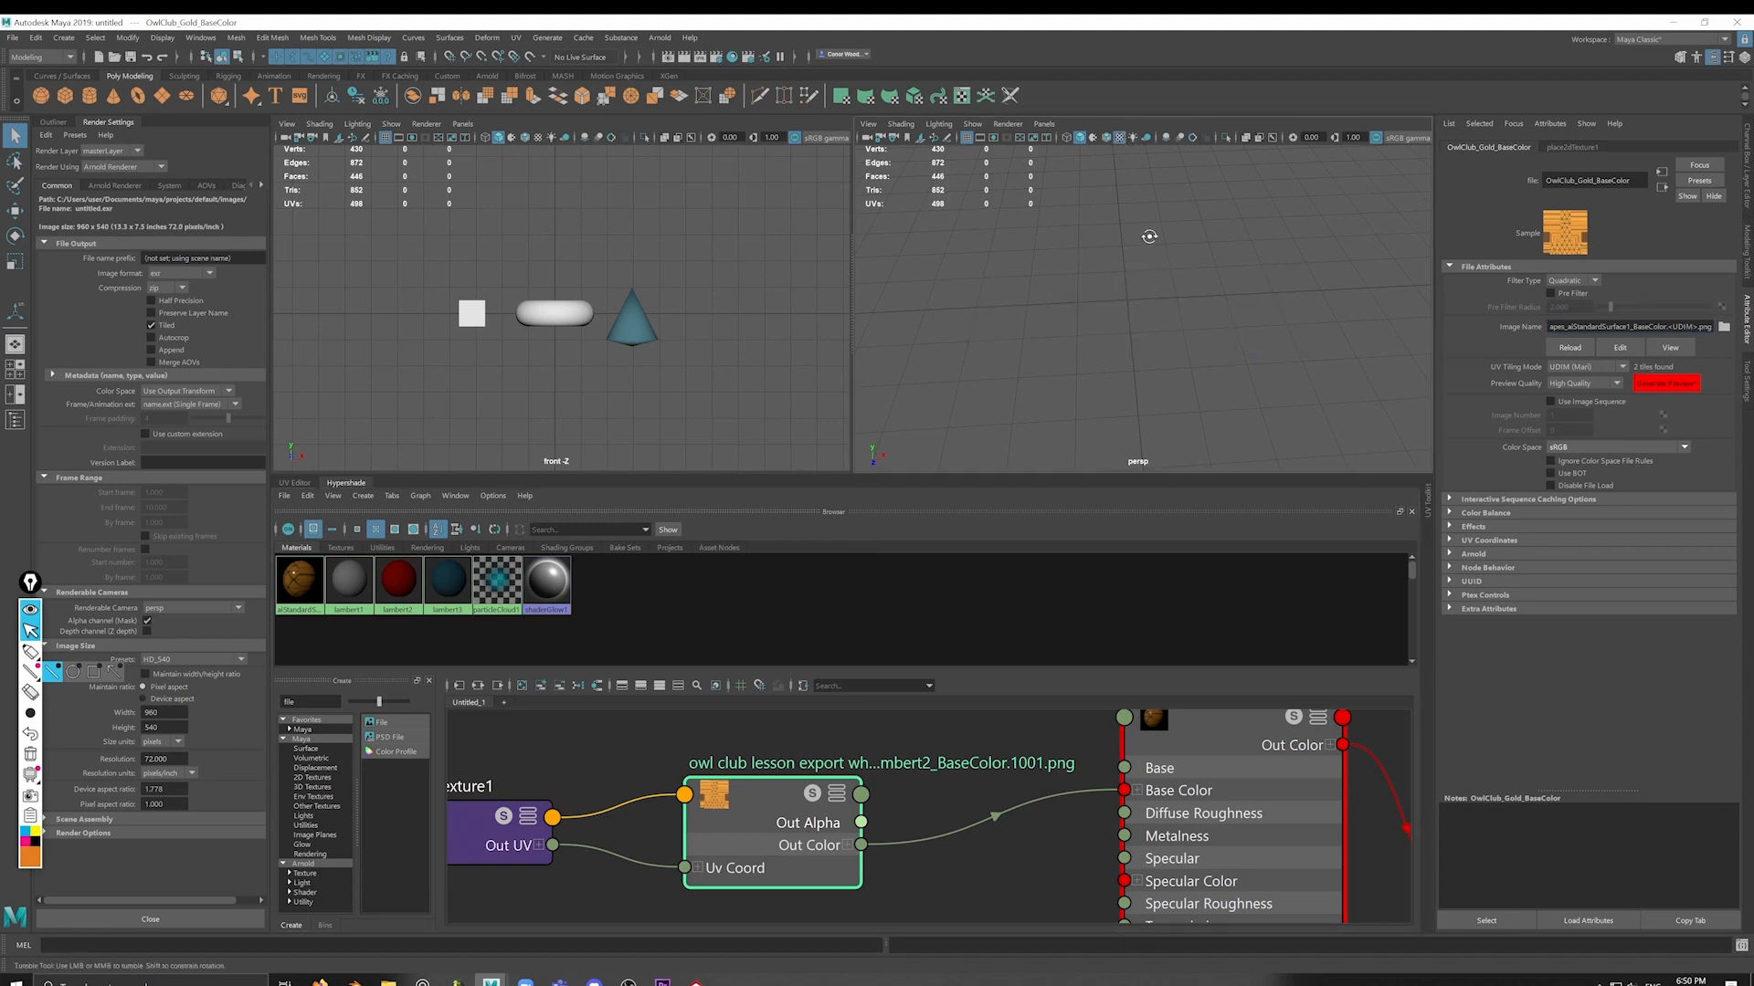
# Step: Generate the UDIM viewport preview for the base color texture and inspect it on the torus and cube
pyautogui.scroll(5, 1188, 256)
pyautogui.keyDown('alt'); pyautogui.moveTo(1205, 265); pyautogui.dragTo(1233, 267, button='right'); pyautogui.keyUp('alt')
pyautogui.keyDown('alt'); pyautogui.moveTo(1233, 266); pyautogui.dragTo(1141, 270); pyautogui.keyUp('alt')
pyautogui.click(1670, 385)
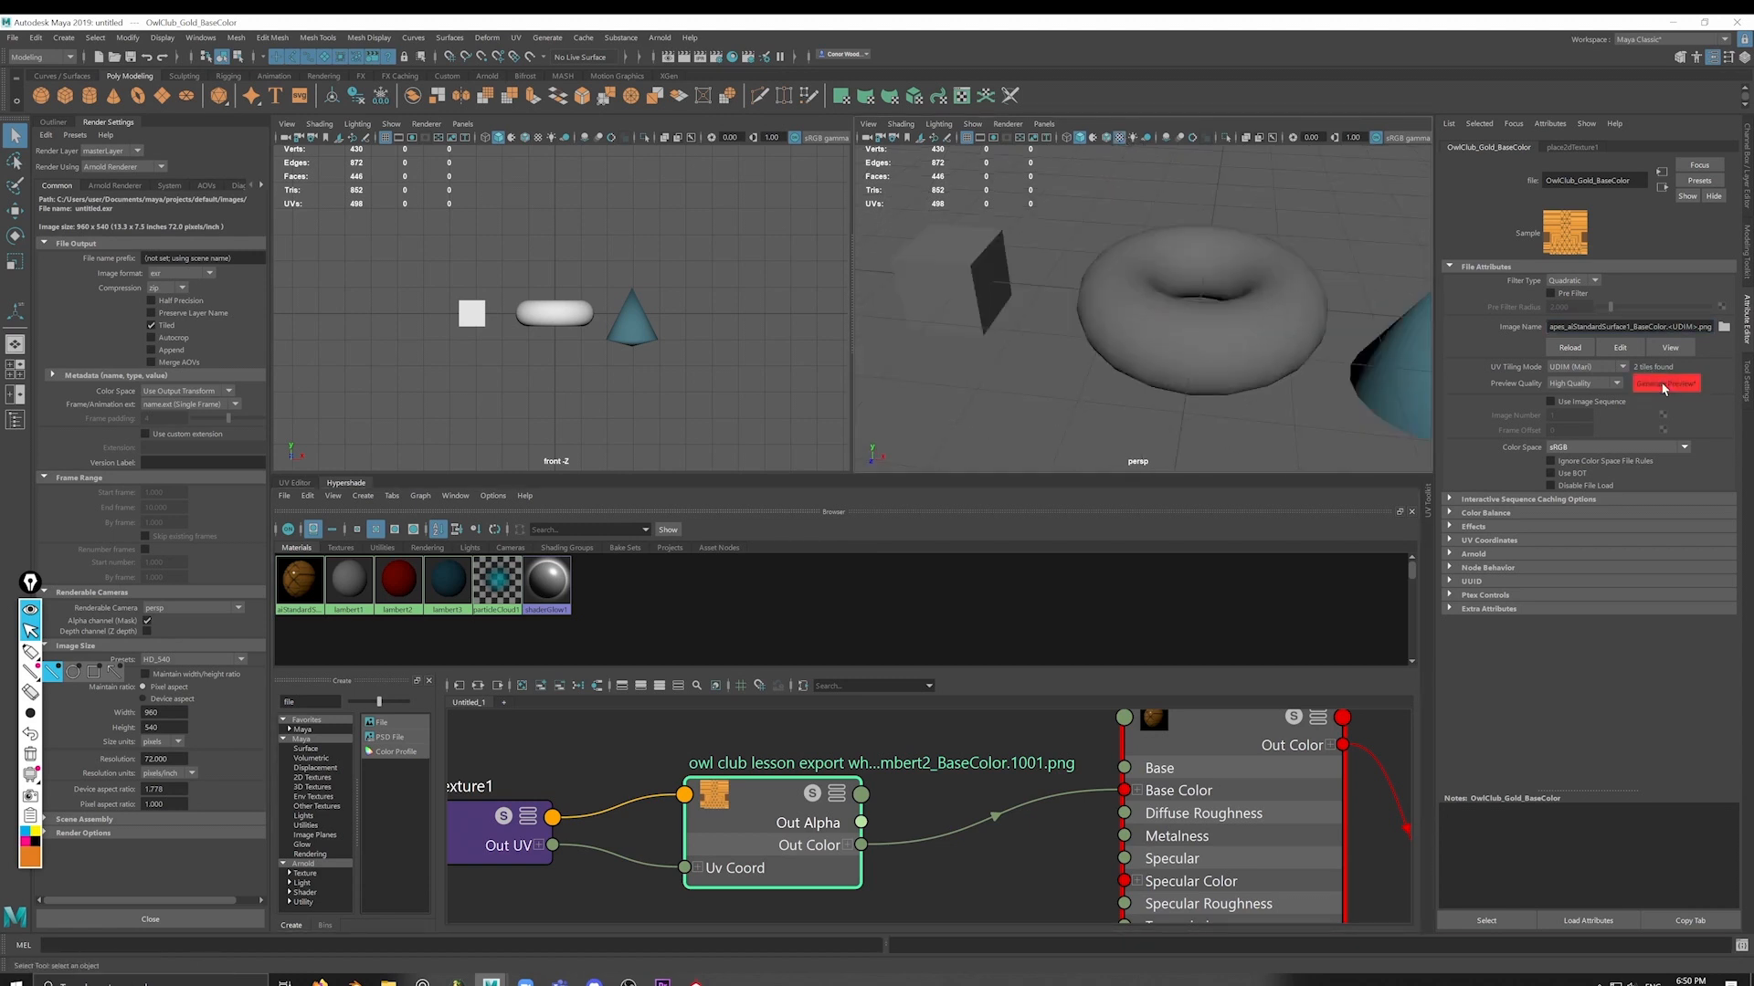
pyautogui.moveTo(1114, 335)
pyautogui.keyDown('alt'); pyautogui.mouseDown()
pyautogui.moveTo(1238, 364)
pyautogui.moveTo(1084, 291)
pyautogui.moveTo(1100, 333)
pyautogui.mouseUp(); pyautogui.keyUp('alt')
# Step: Create a second file texture node and place it with its placement node below the base color texture in the graph
pyautogui.scroll(-4, 1101, 334)
pyautogui.scroll(-6, 1041, 781)
pyautogui.keyDown('alt'); pyautogui.moveTo(902, 749); pyautogui.dragTo(852, 735, button='middle'); pyautogui.keyUp('alt')
pyautogui.scroll(3, 892, 746)
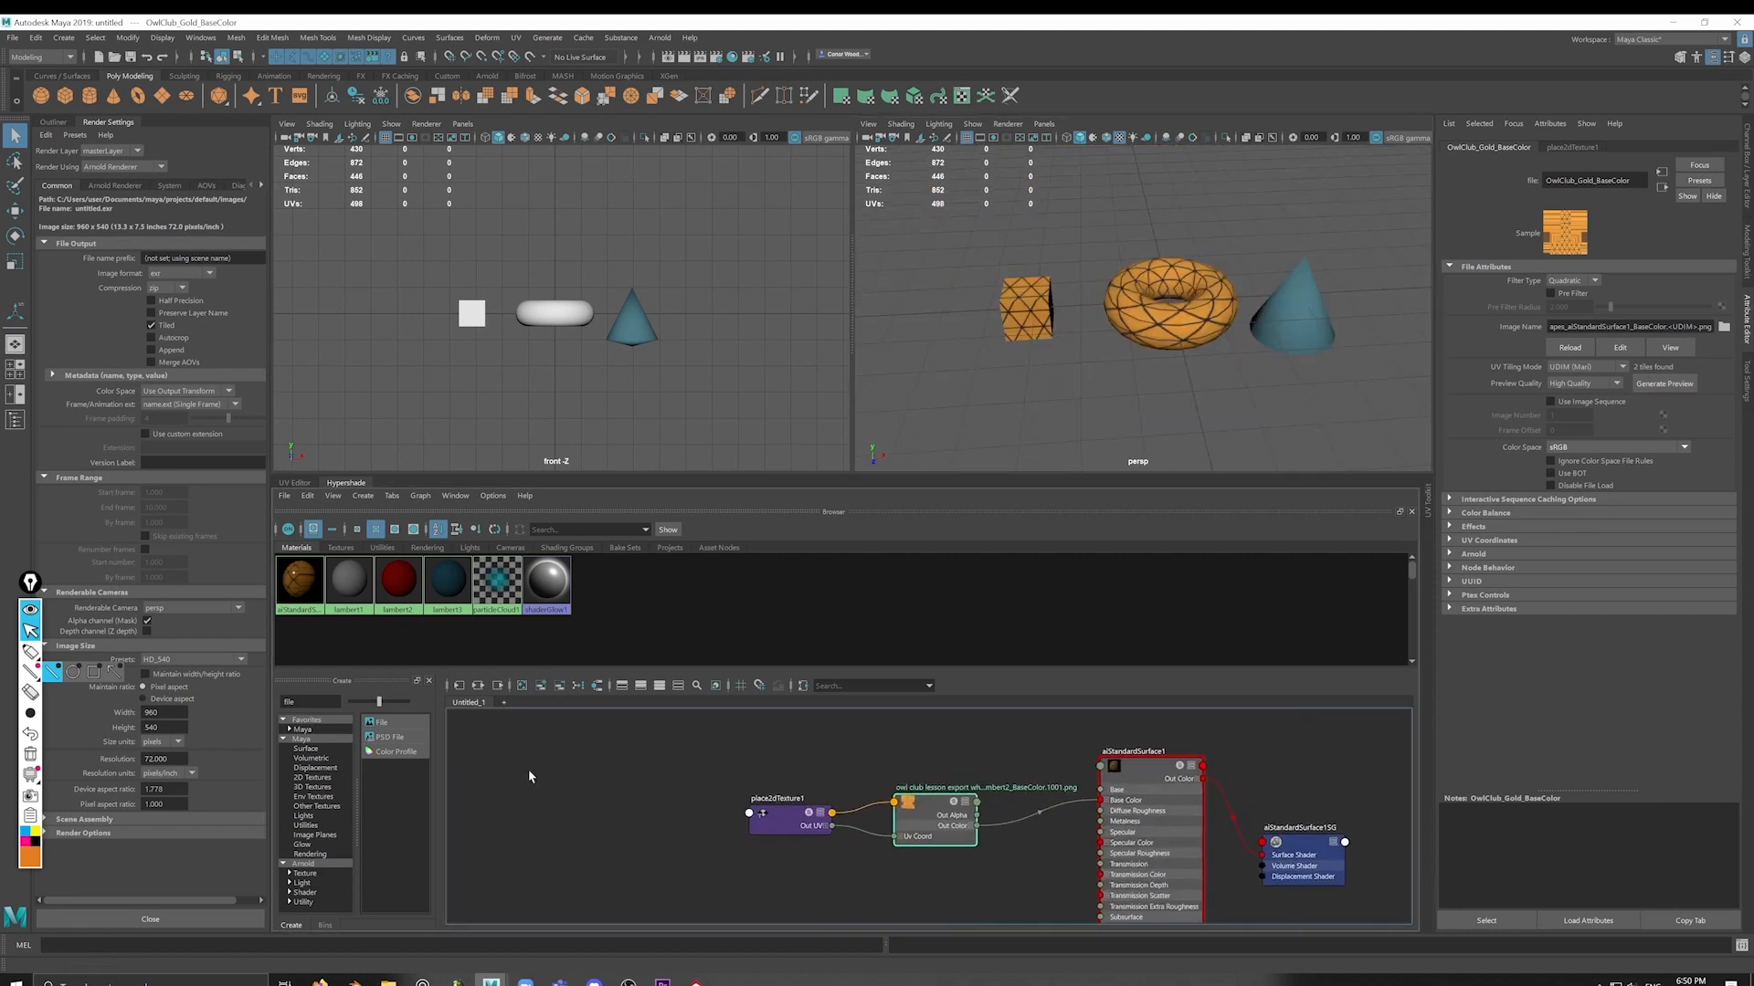
pyautogui.click(388, 722)
pyautogui.moveTo(525, 771); pyautogui.dragTo(950, 896)
pyautogui.keyDown('alt'); pyautogui.moveTo(1002, 845); pyautogui.dragTo(957, 817, button='middle'); pyautogui.keyUp('alt')
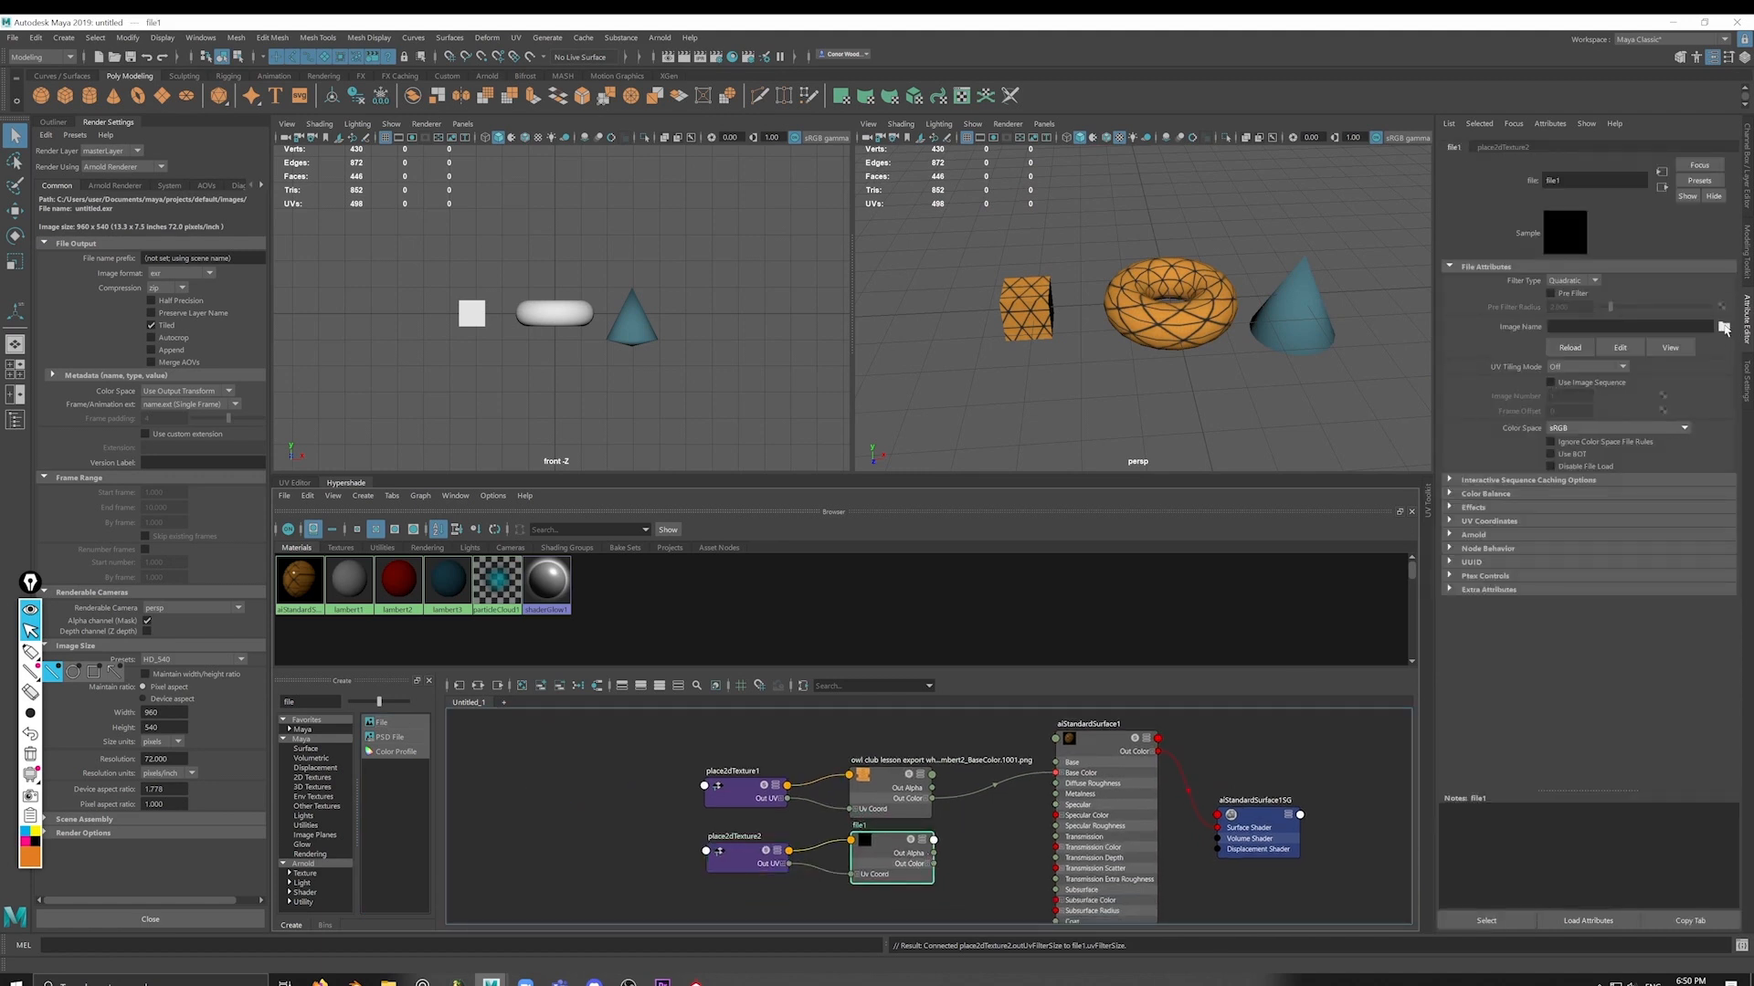
# Step: Load shapes_aiStandardSurface1_Roughness.1001.png into the new file node and set its UV Tiling Mode to UDIM (Mari)
pyautogui.click(1724, 327)
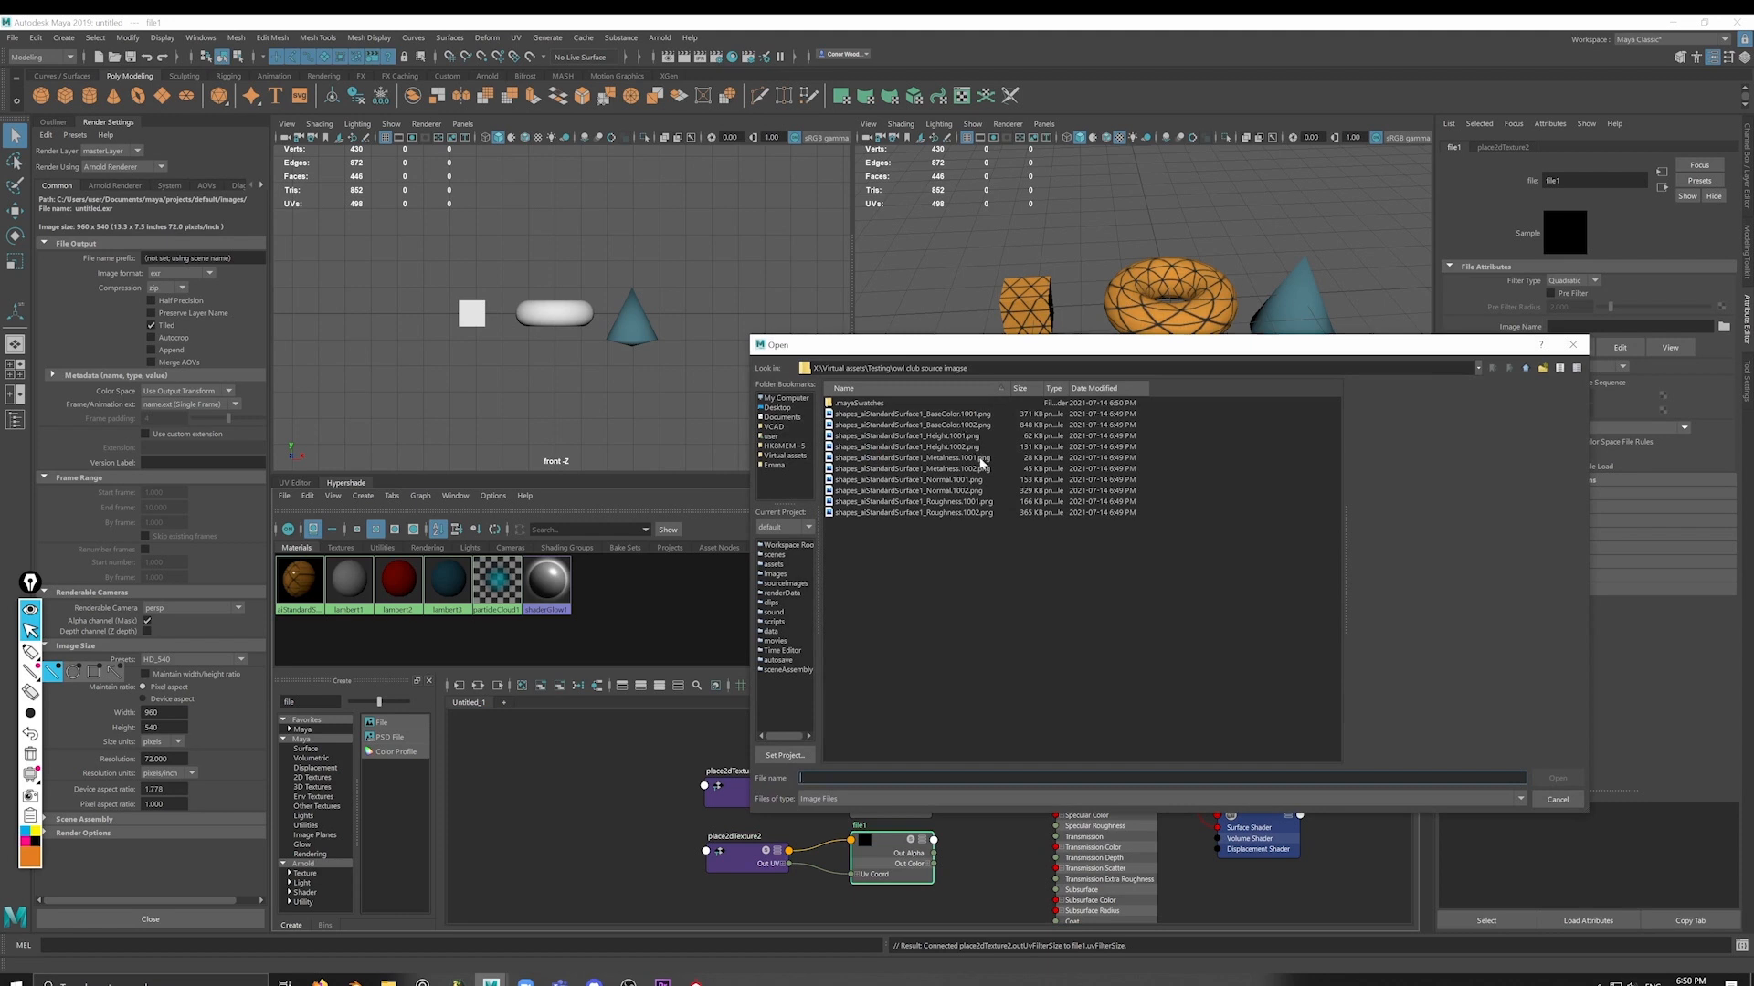
pyautogui.click(973, 505)
pyautogui.click(1558, 779)
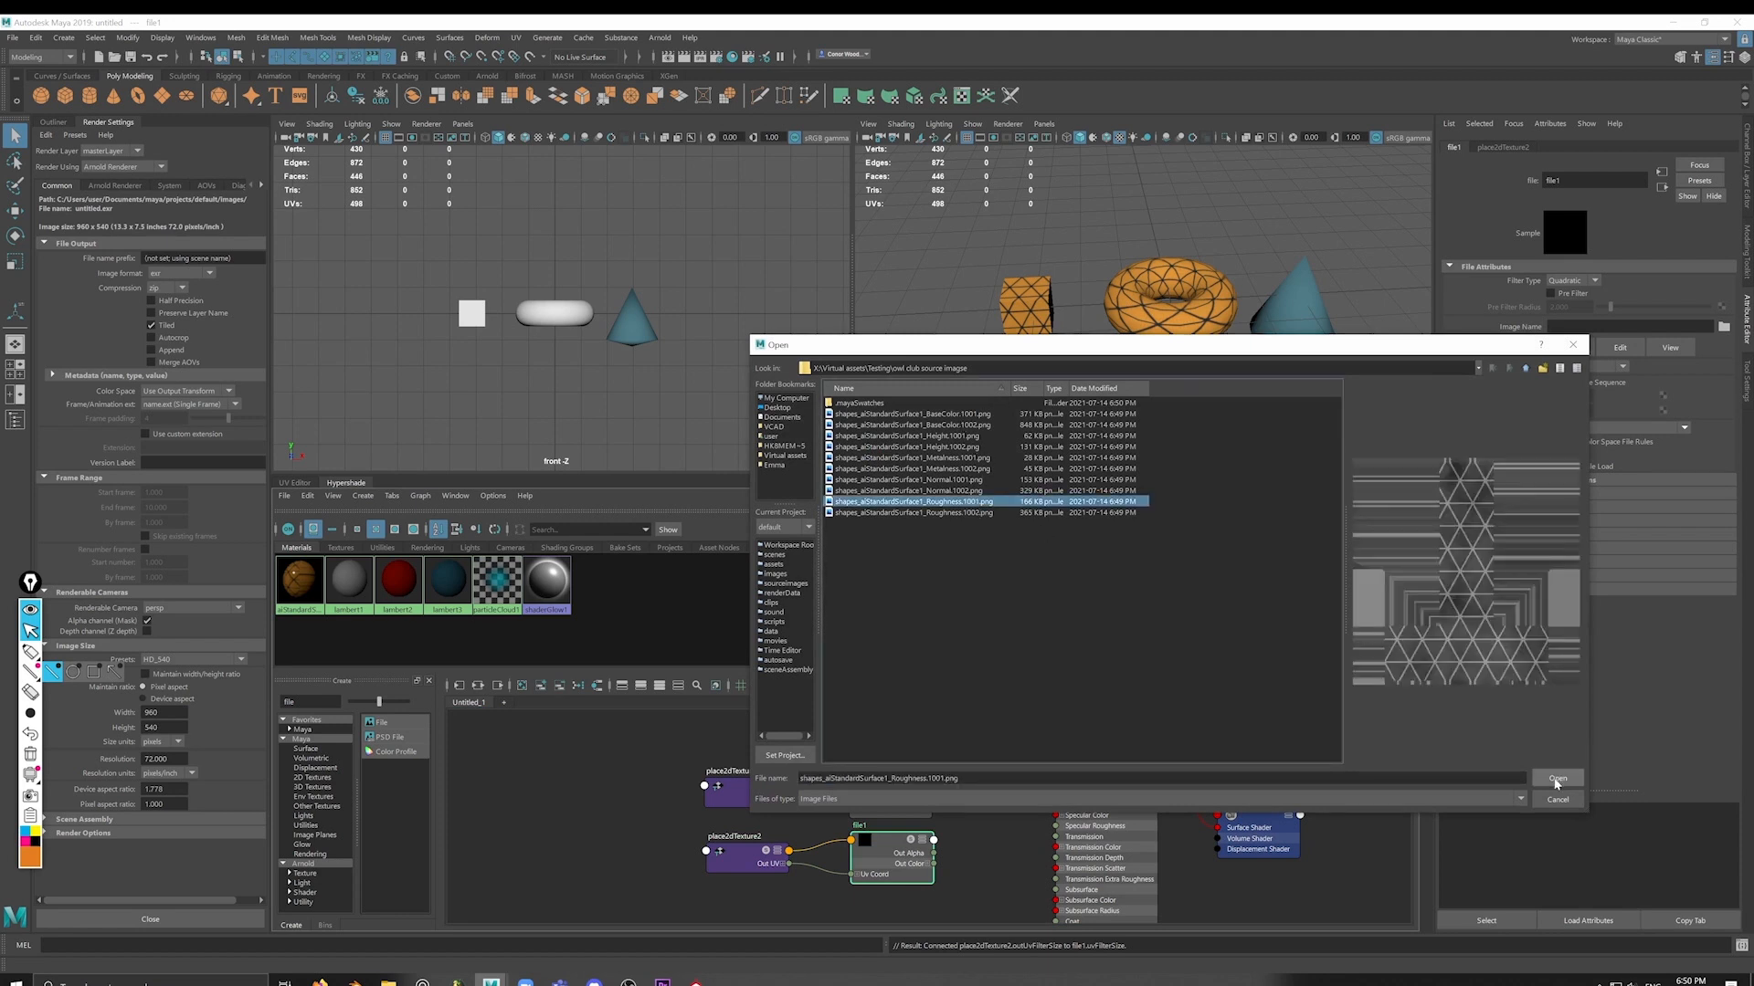
pyautogui.click(1622, 369)
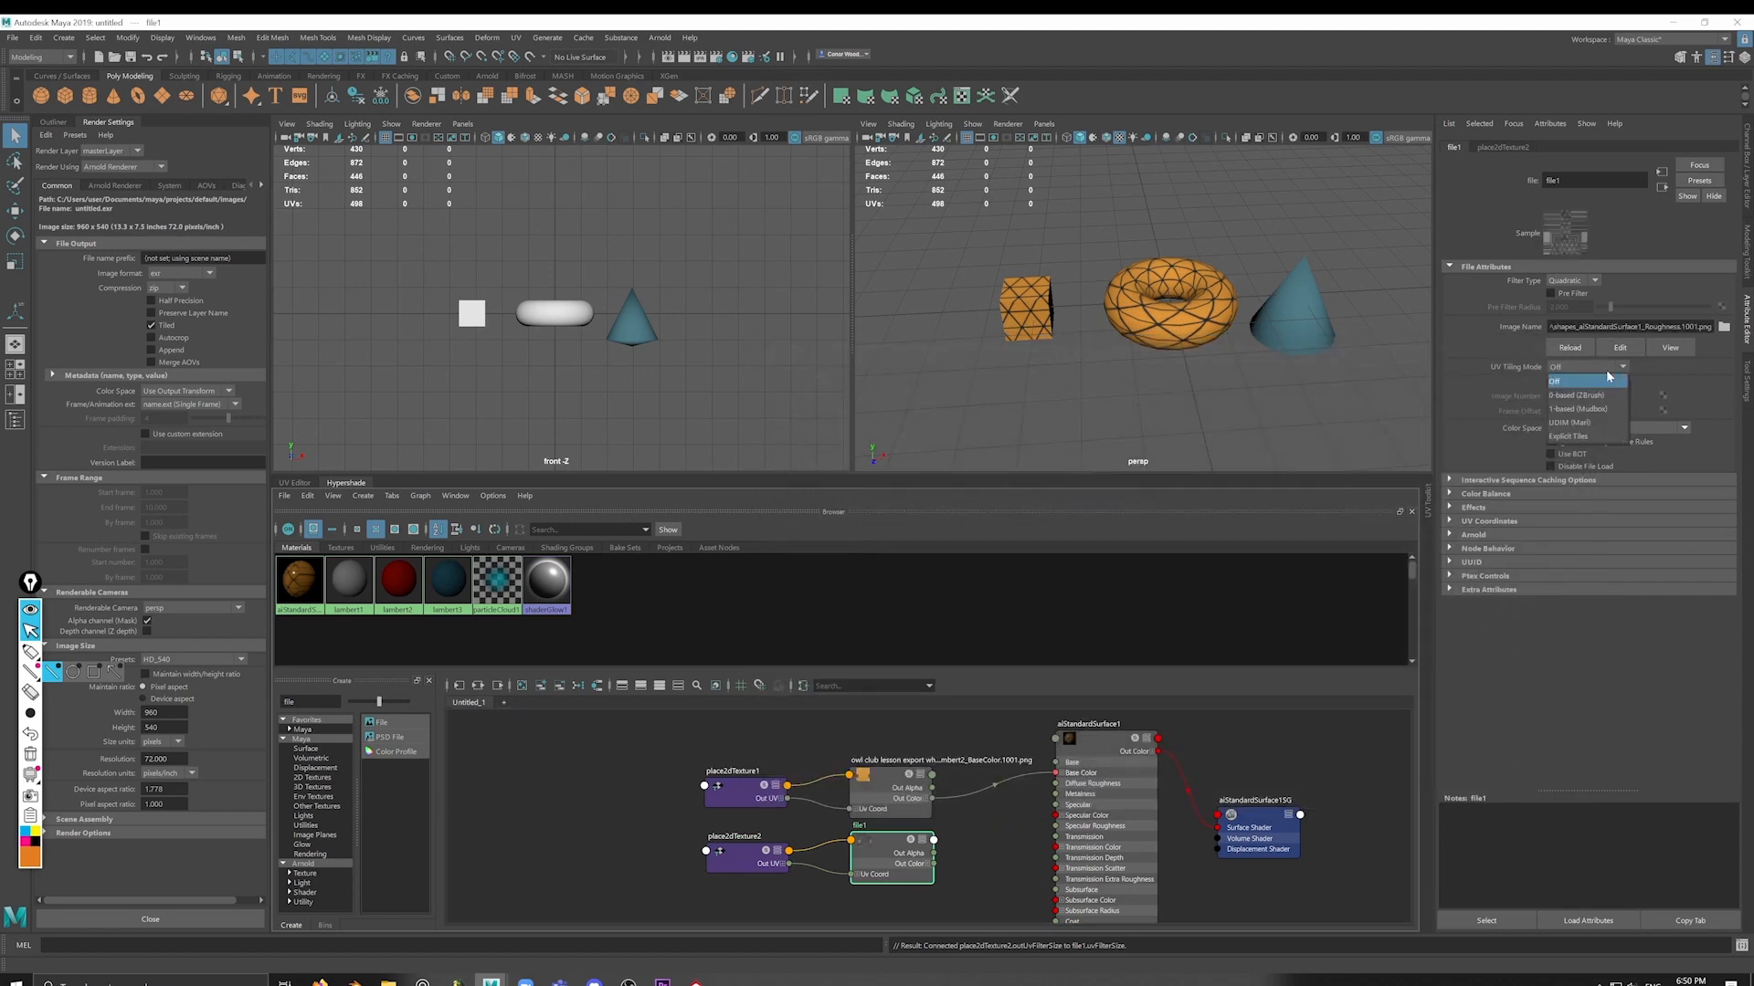
pyautogui.click(1584, 421)
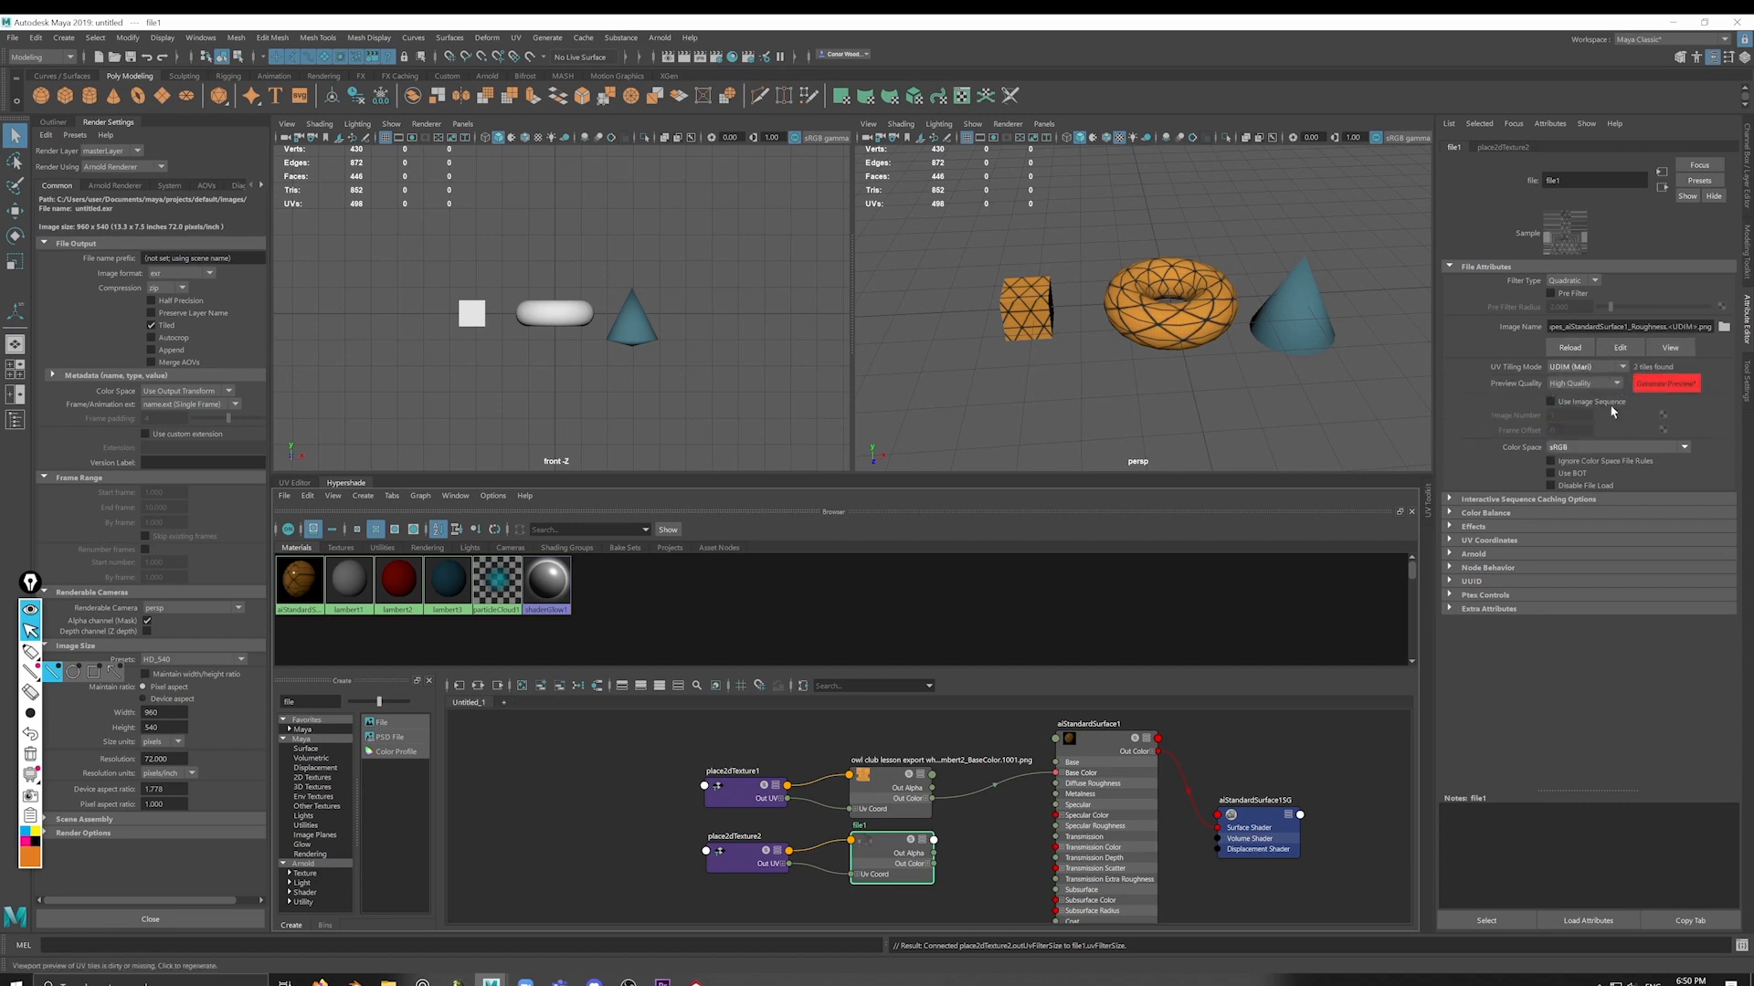
# Step: Connect the roughness texture's Out Alpha to the Specular Roughness input of the aiStandardSurface material
pyautogui.scroll(3, 968, 831)
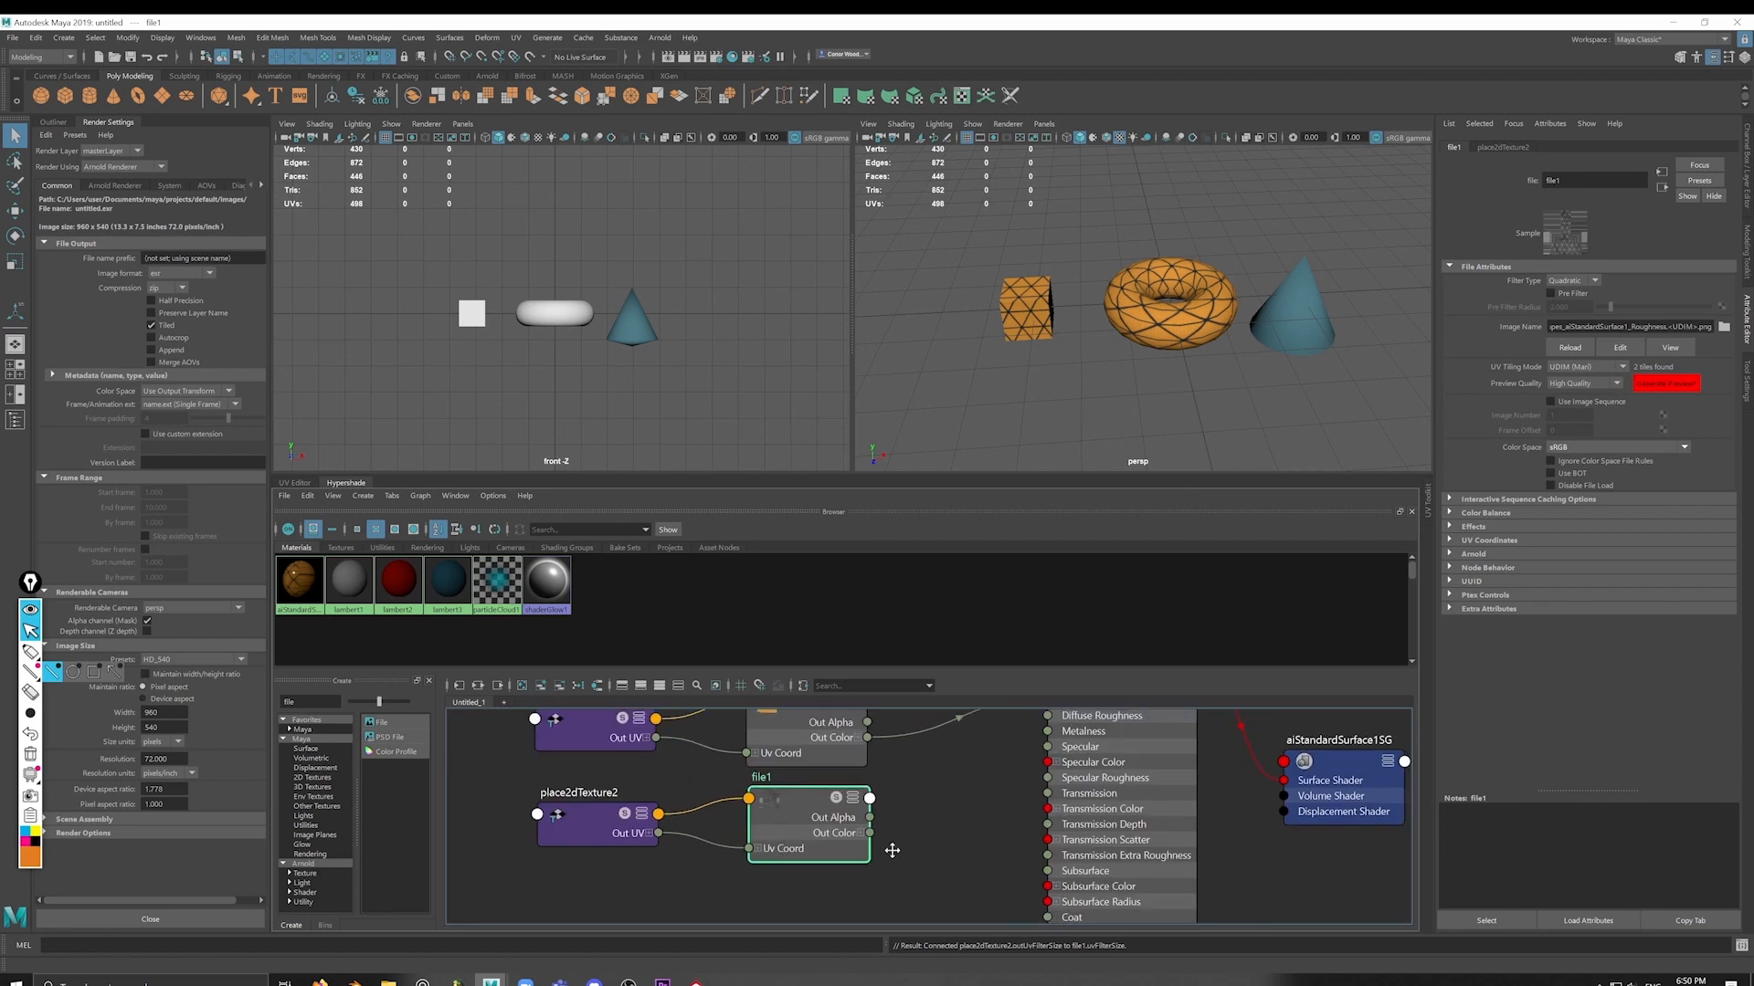
pyautogui.scroll(-3, 892, 850)
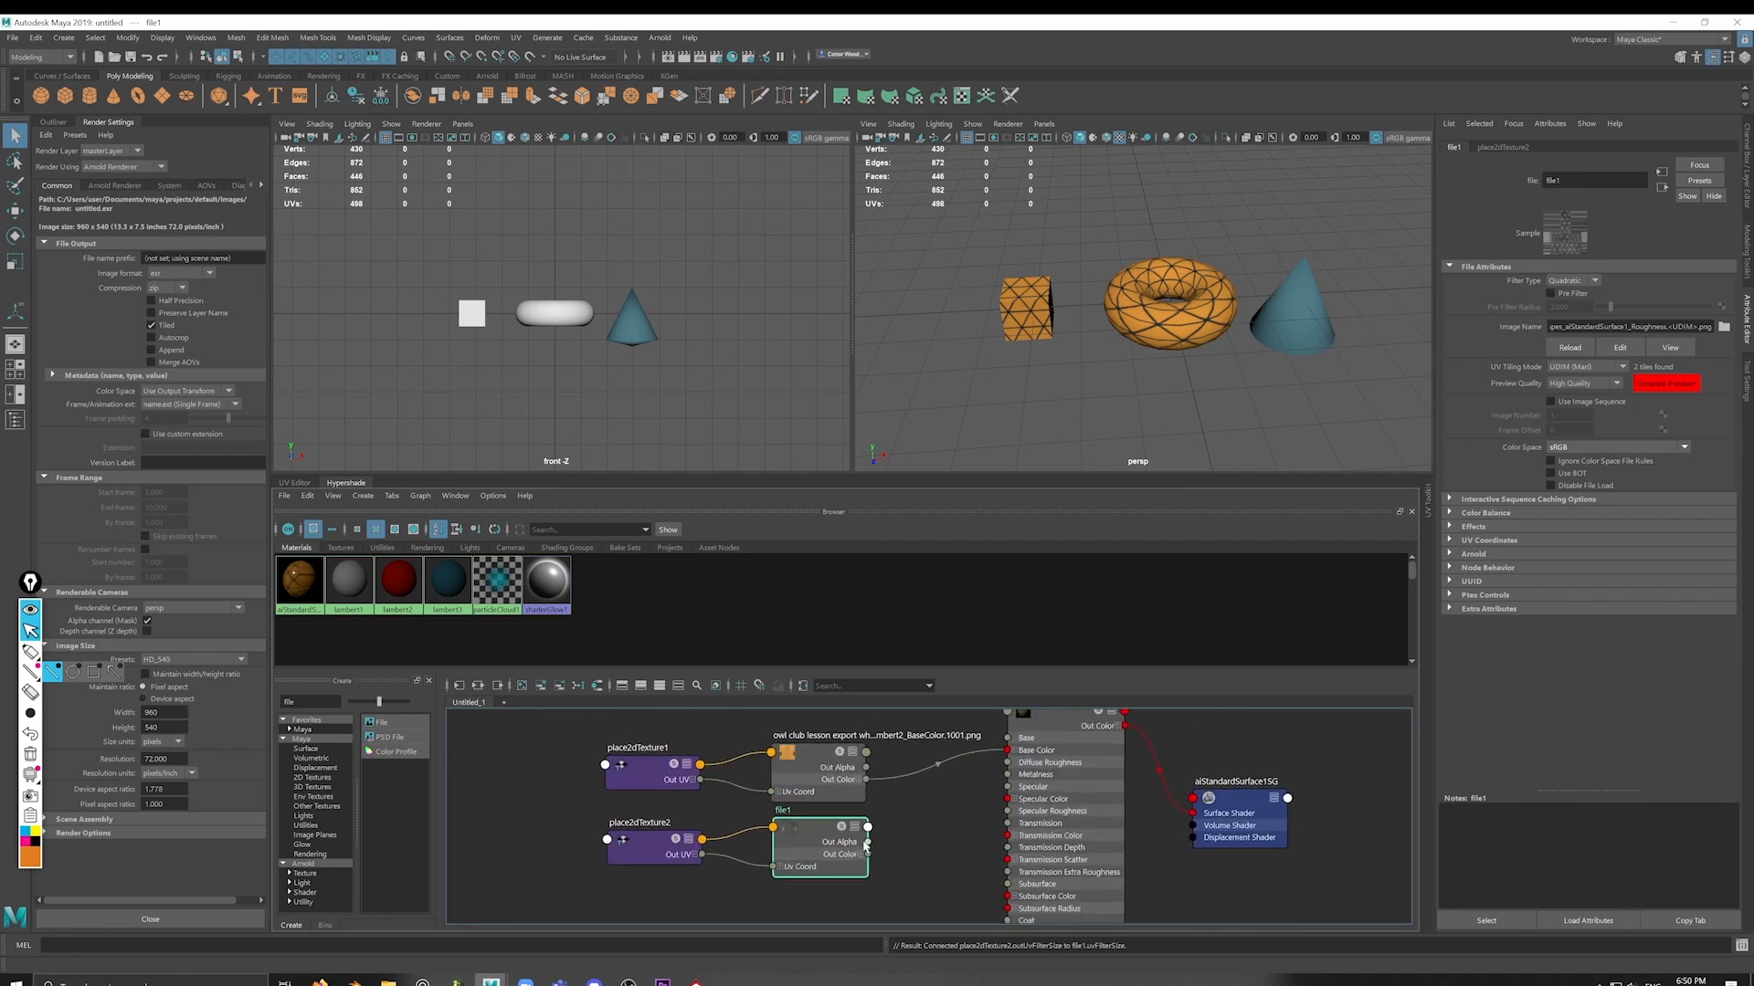
pyautogui.moveTo(868, 845); pyautogui.dragTo(1007, 811)
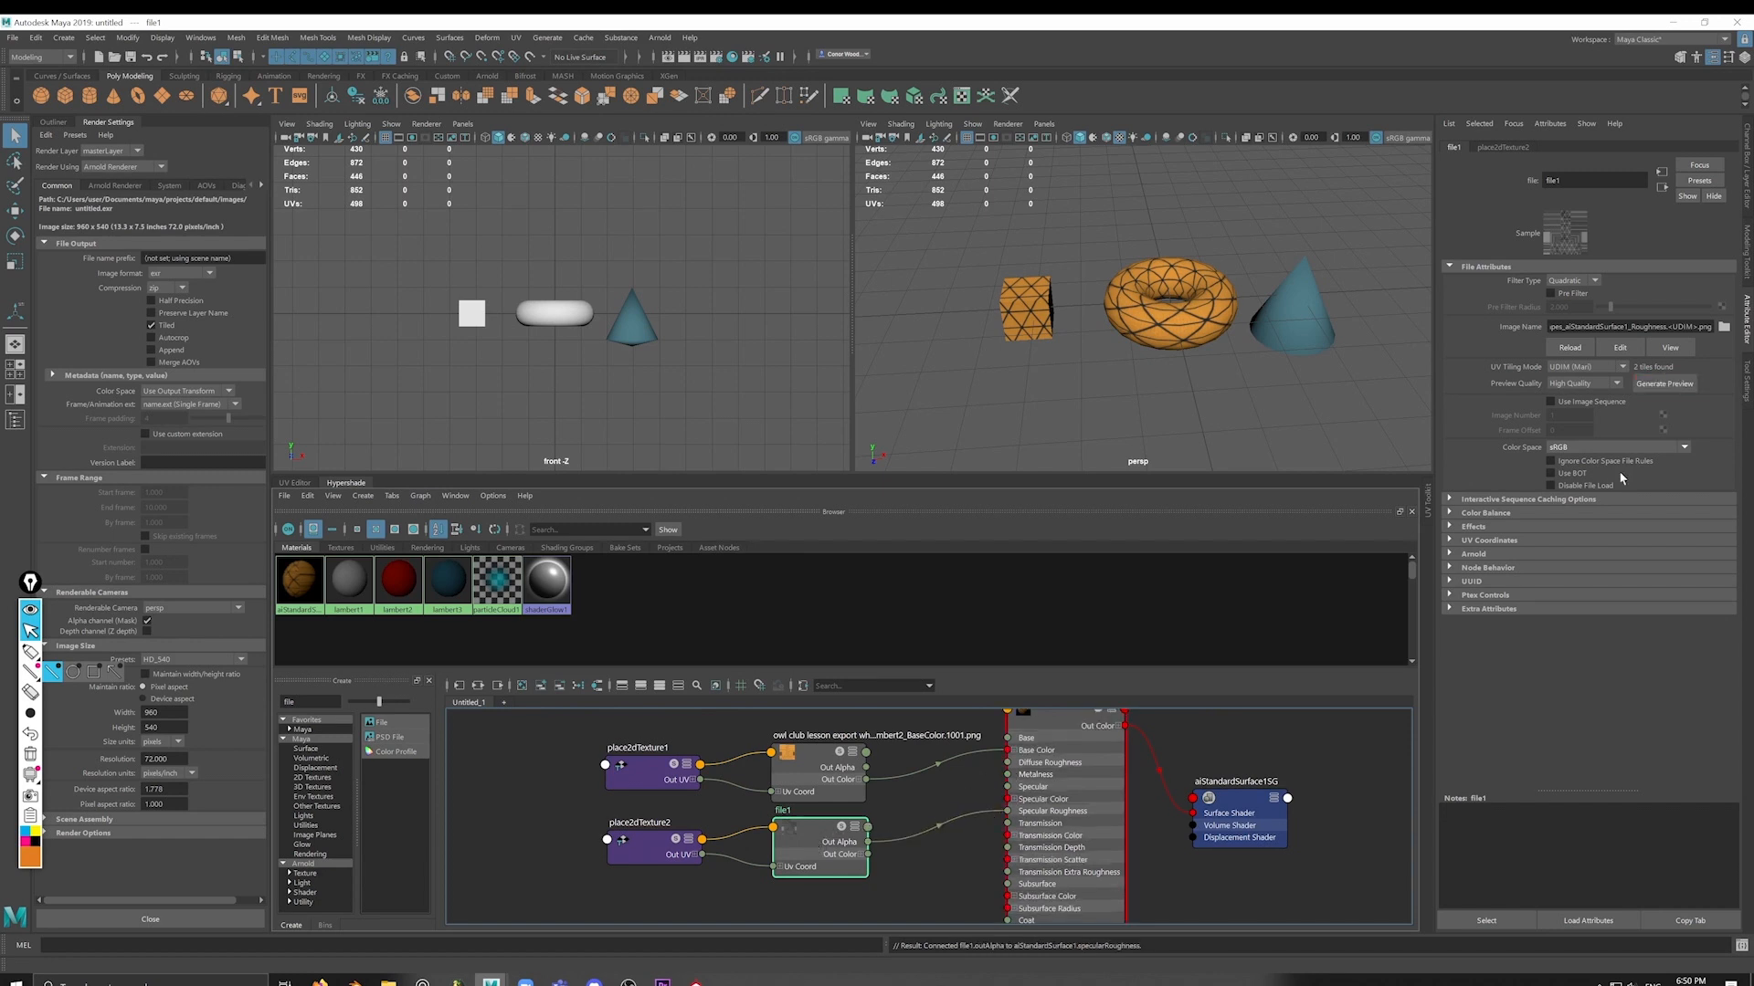
# Step: Enable Alpha Is Luminance in the roughness texture's Color Balance settings
pyautogui.click(1483, 513)
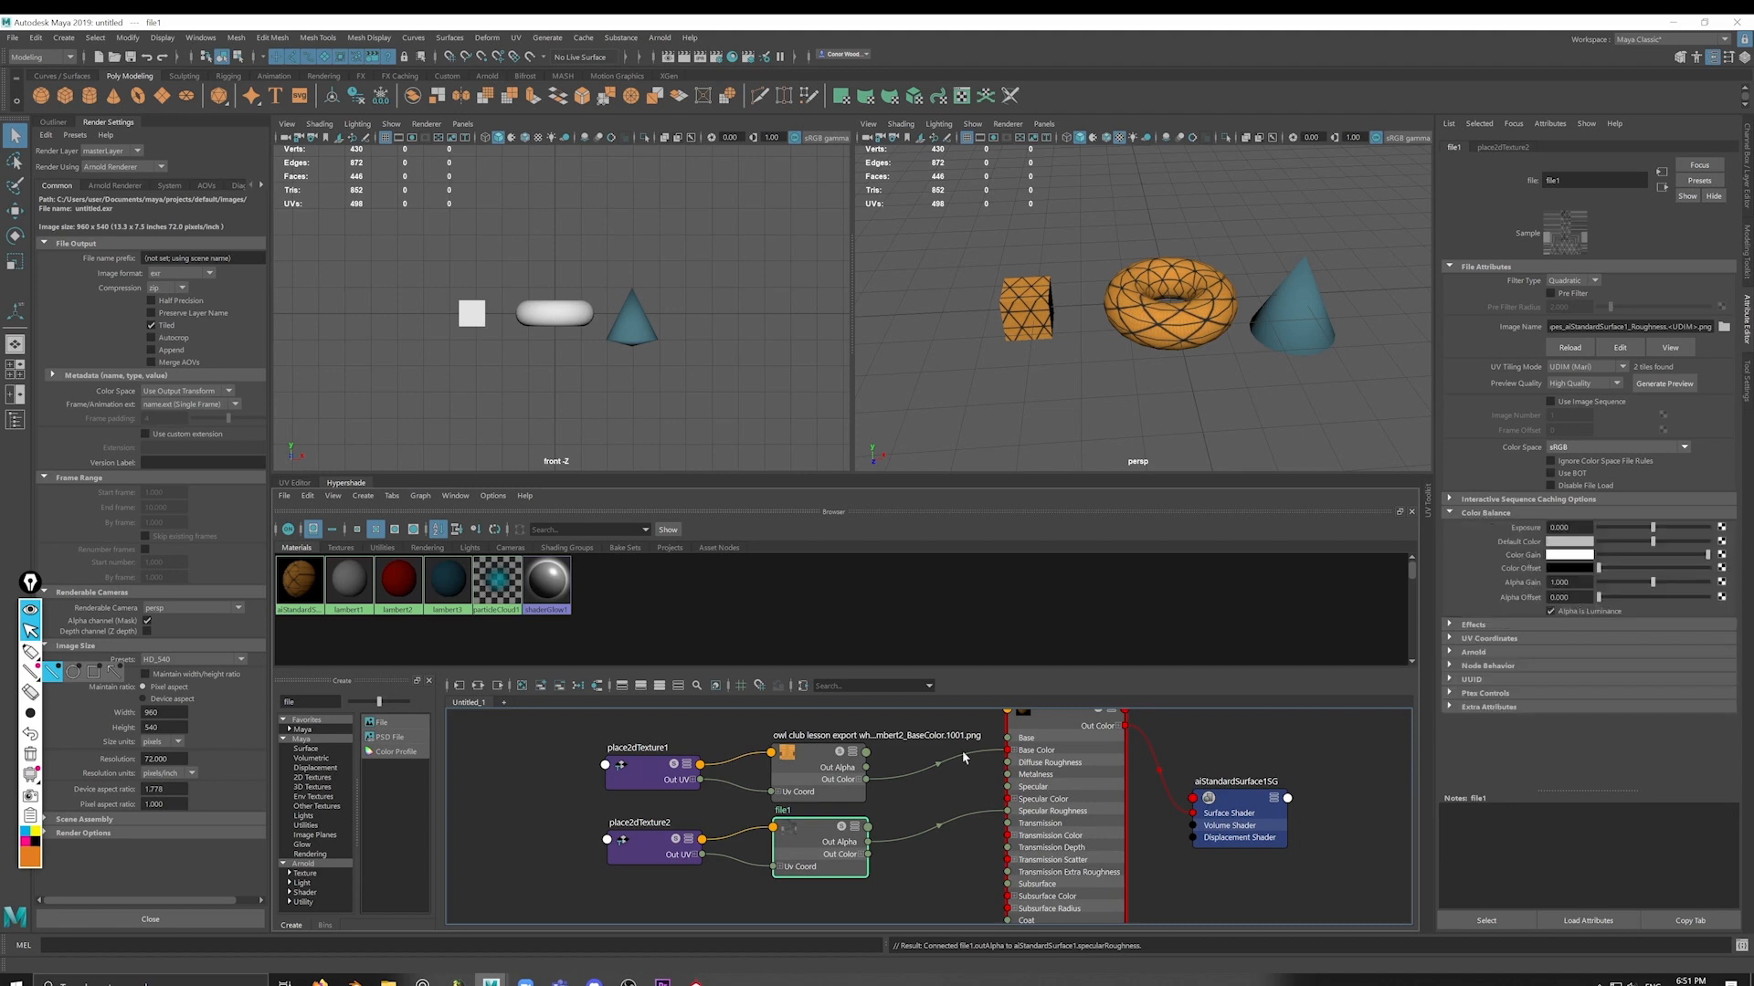
pyautogui.moveTo(964, 793); pyautogui.dragTo(973, 790)
pyautogui.moveTo(868, 842); pyautogui.dragTo(955, 789)
# Step: Switch to Substance Painter, close the texture export dialog and view the Roughness channel on the torus
pyautogui.hotkey('alt', 'Tab')
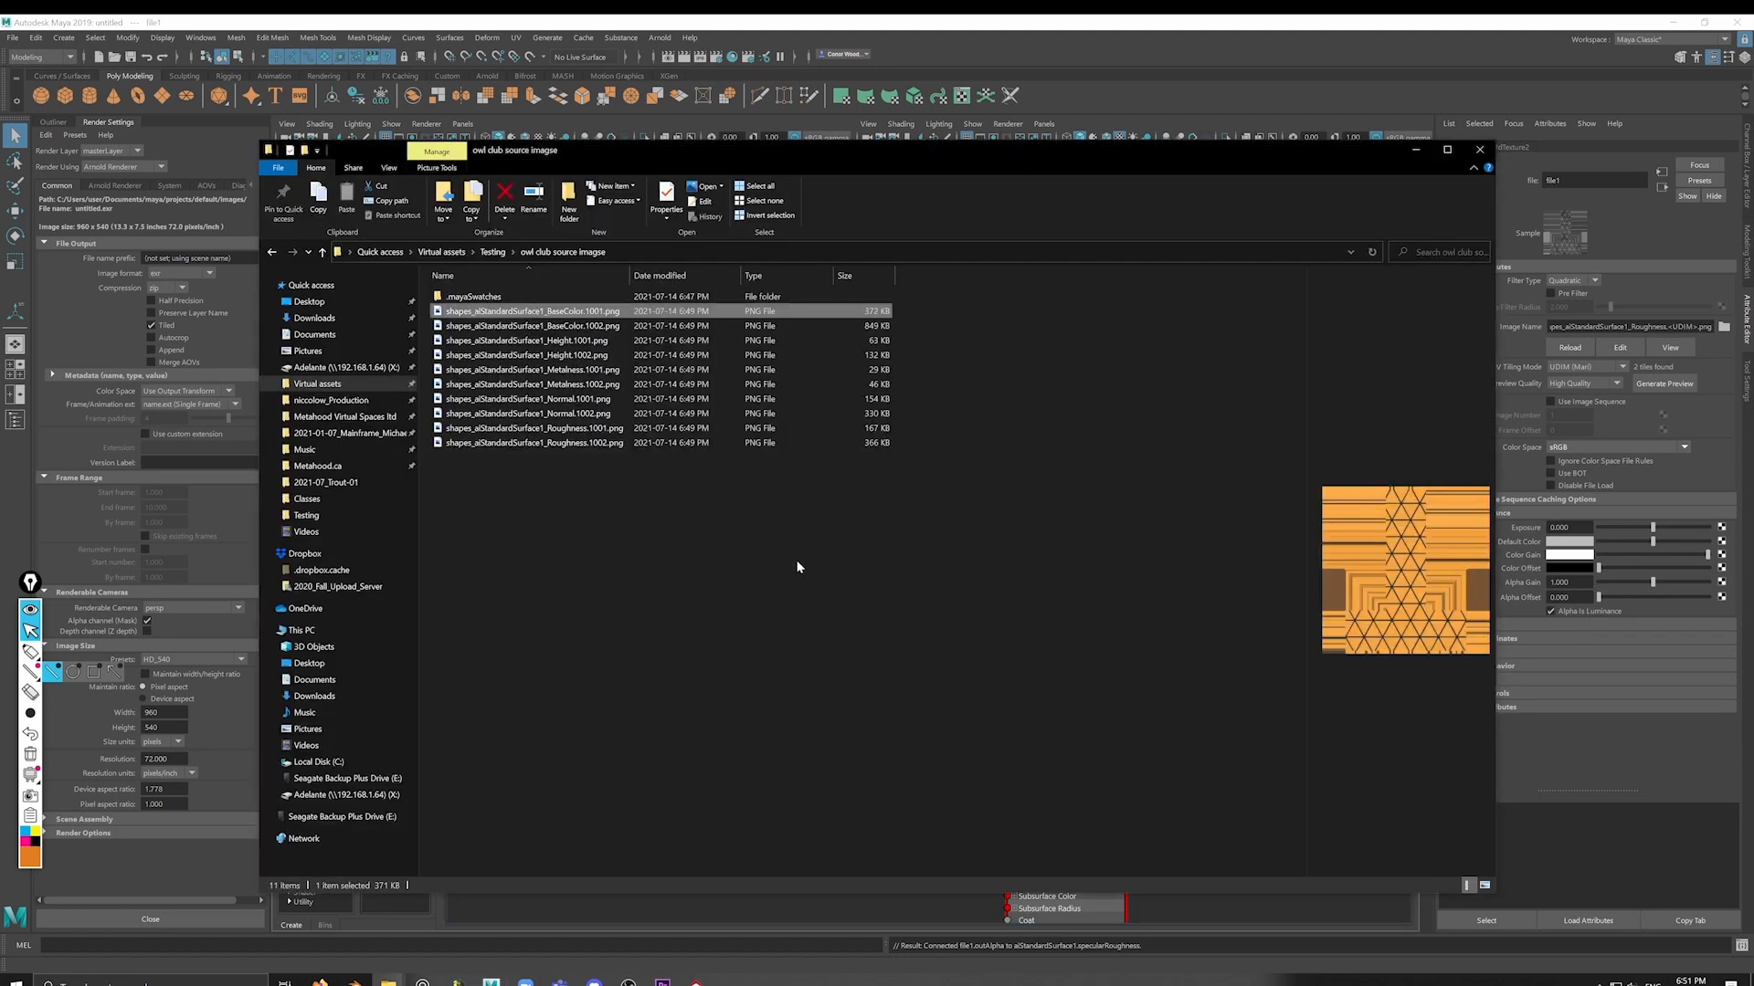
pyautogui.hotkey('alt', 'Tab')
pyautogui.hotkey('alt', 'Tab')
pyautogui.hotkey('alt', 'Tab')
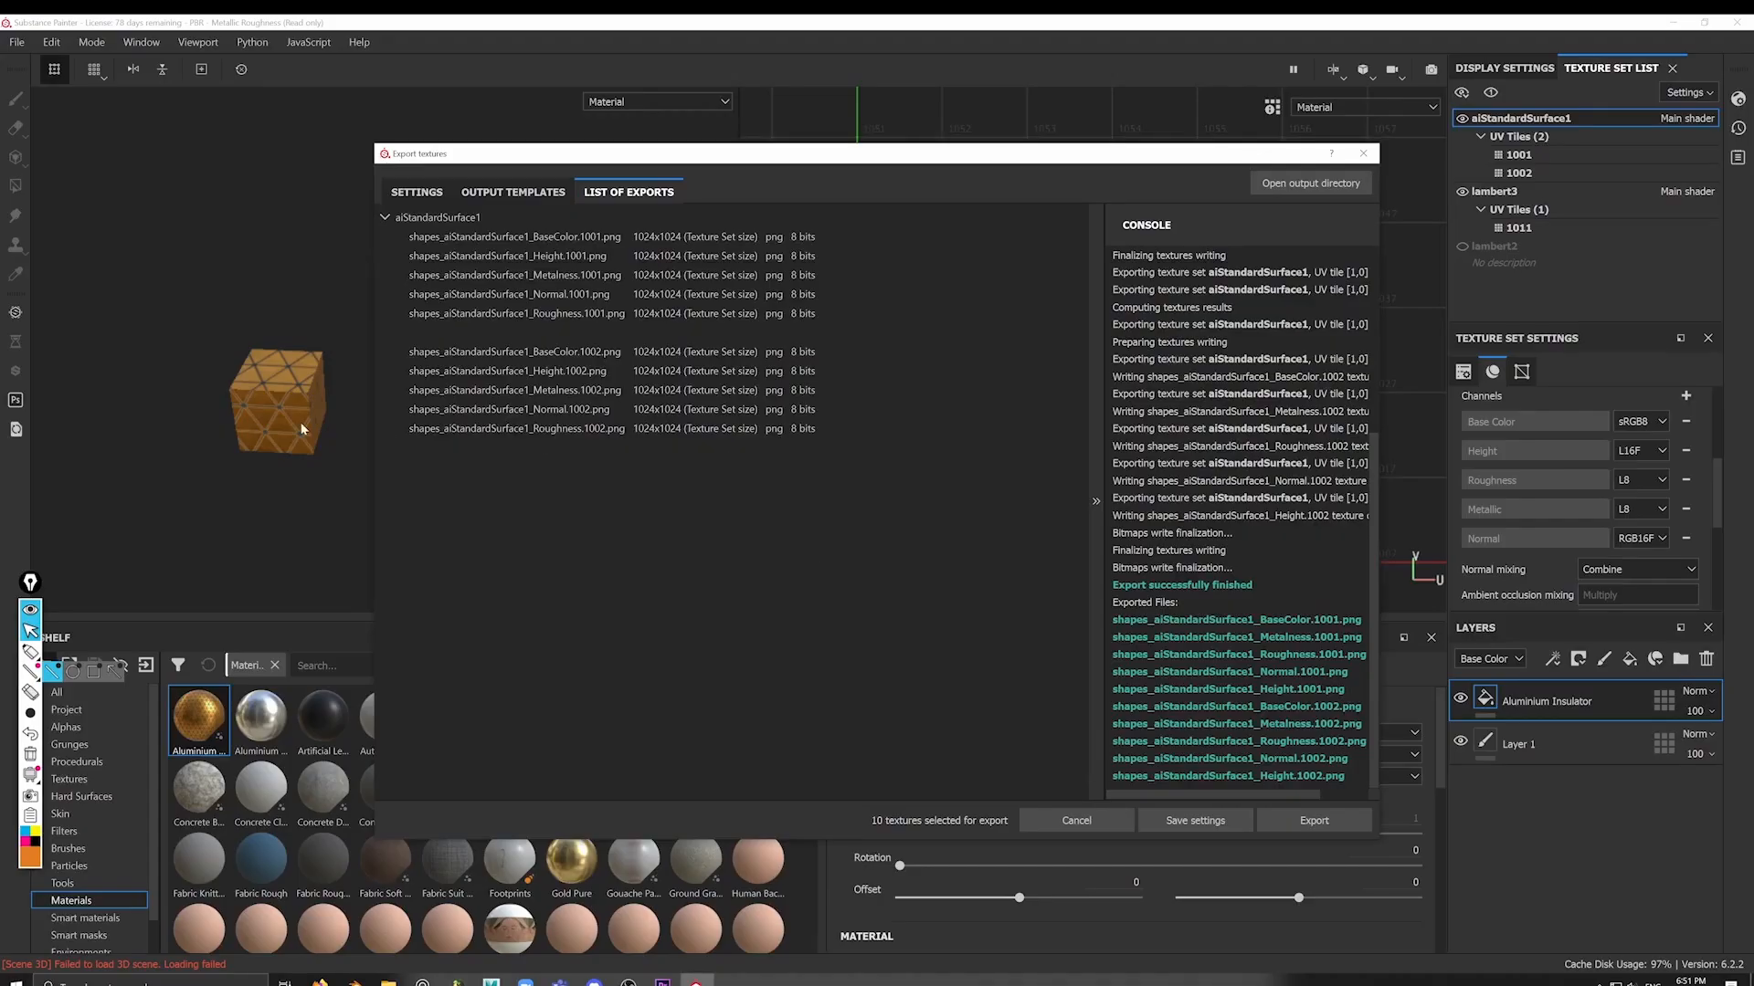
pyautogui.click(1363, 153)
pyautogui.press('c')
pyautogui.keyDown('alt'); pyautogui.moveTo(521, 391); pyautogui.dragTo(544, 438); pyautogui.keyUp('alt')
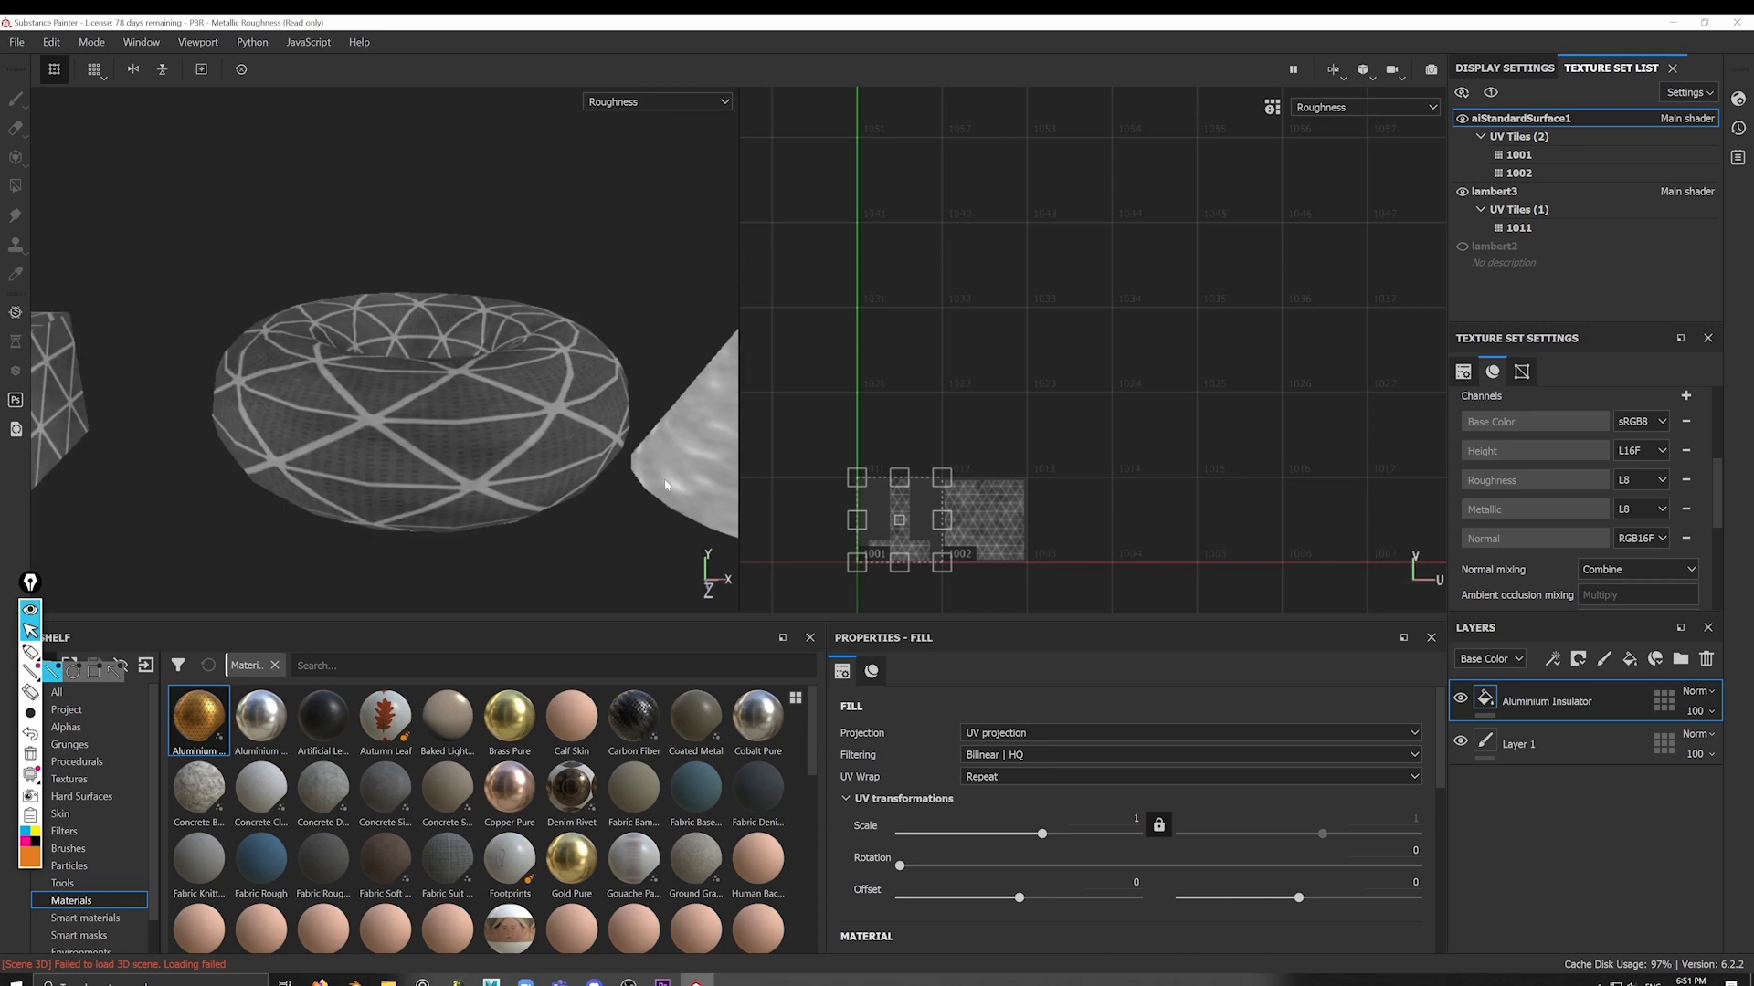
# Step: Return to Maya and set the roughness texture's Color Space to Raw
pyautogui.hotkey('alt', 'Tab')
pyautogui.keyDown('alt'); pyautogui.moveTo(927, 806); pyautogui.dragTo(900, 809, button='middle'); pyautogui.keyUp('alt')
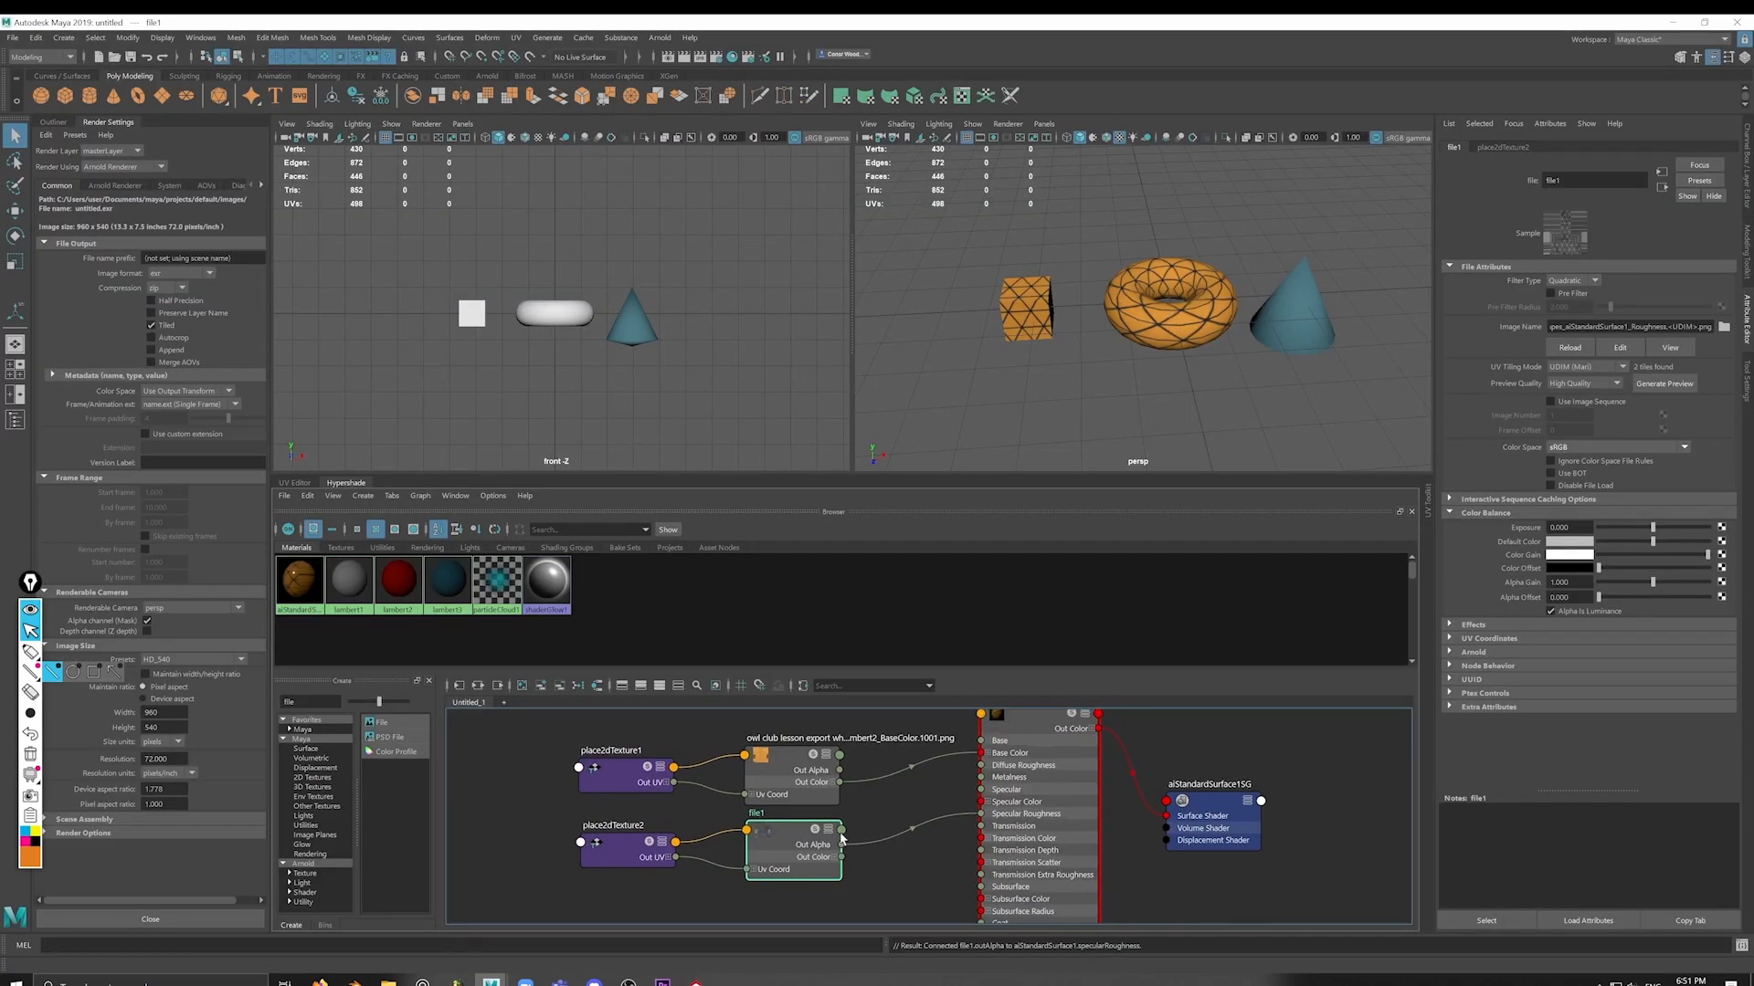
pyautogui.click(1602, 448)
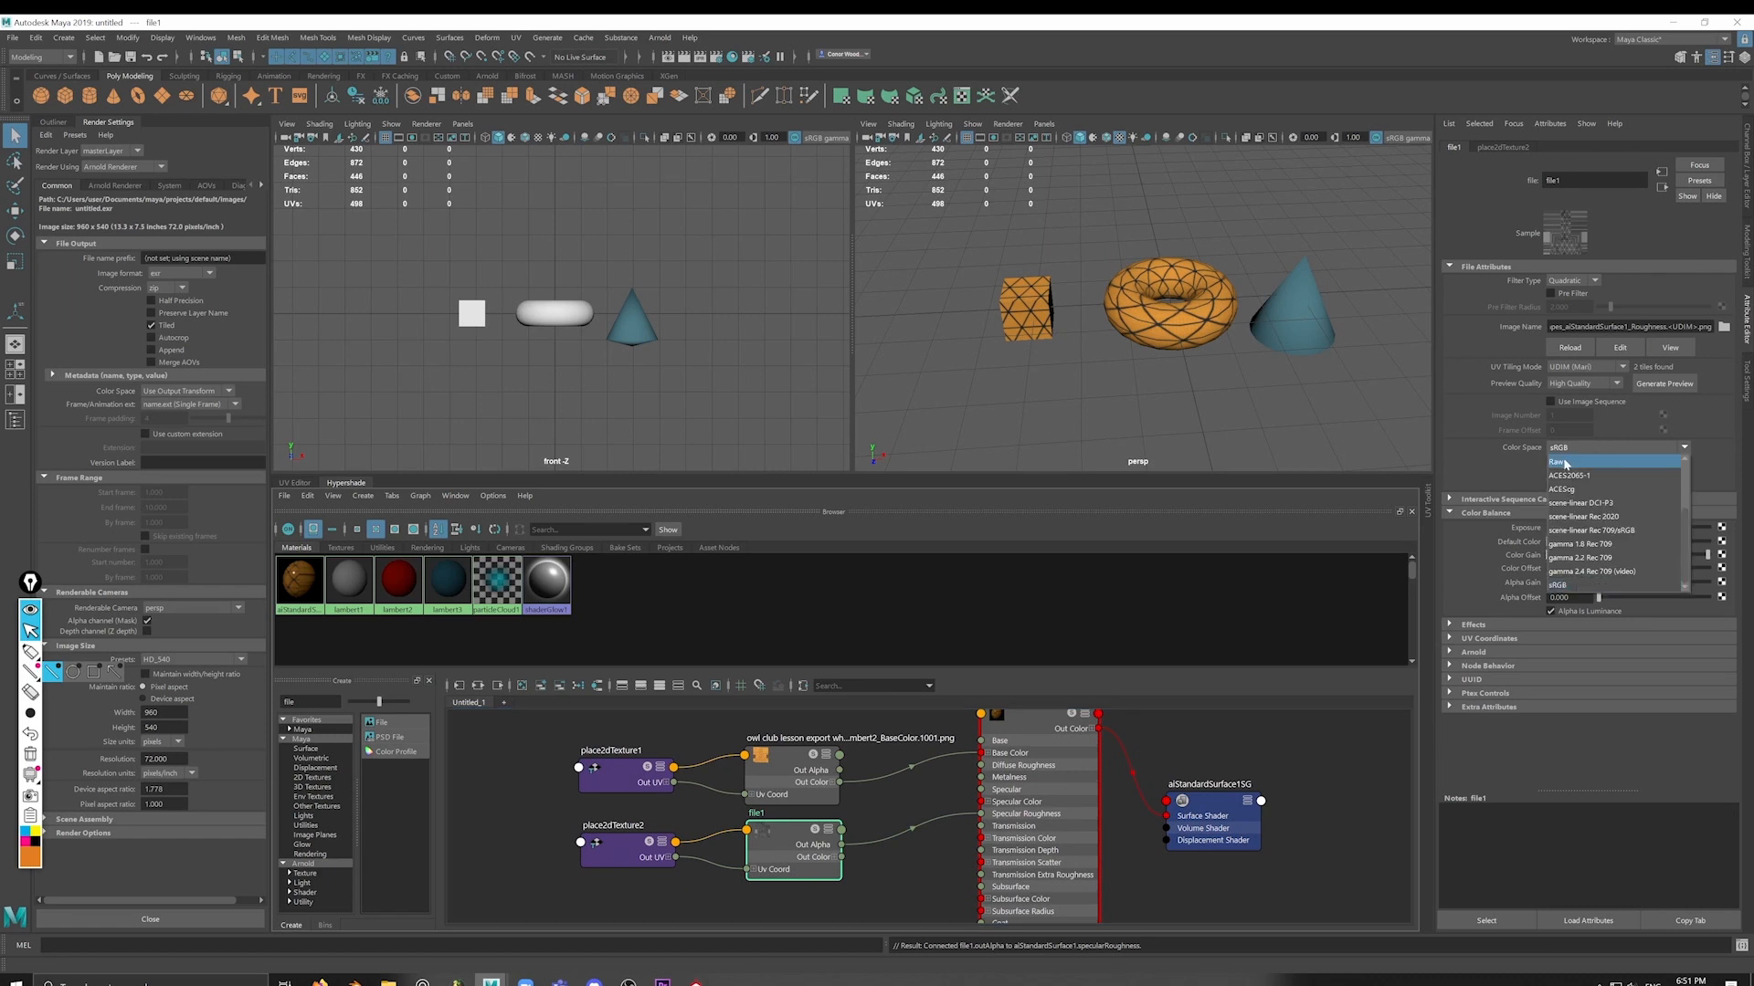
pyautogui.click(1564, 463)
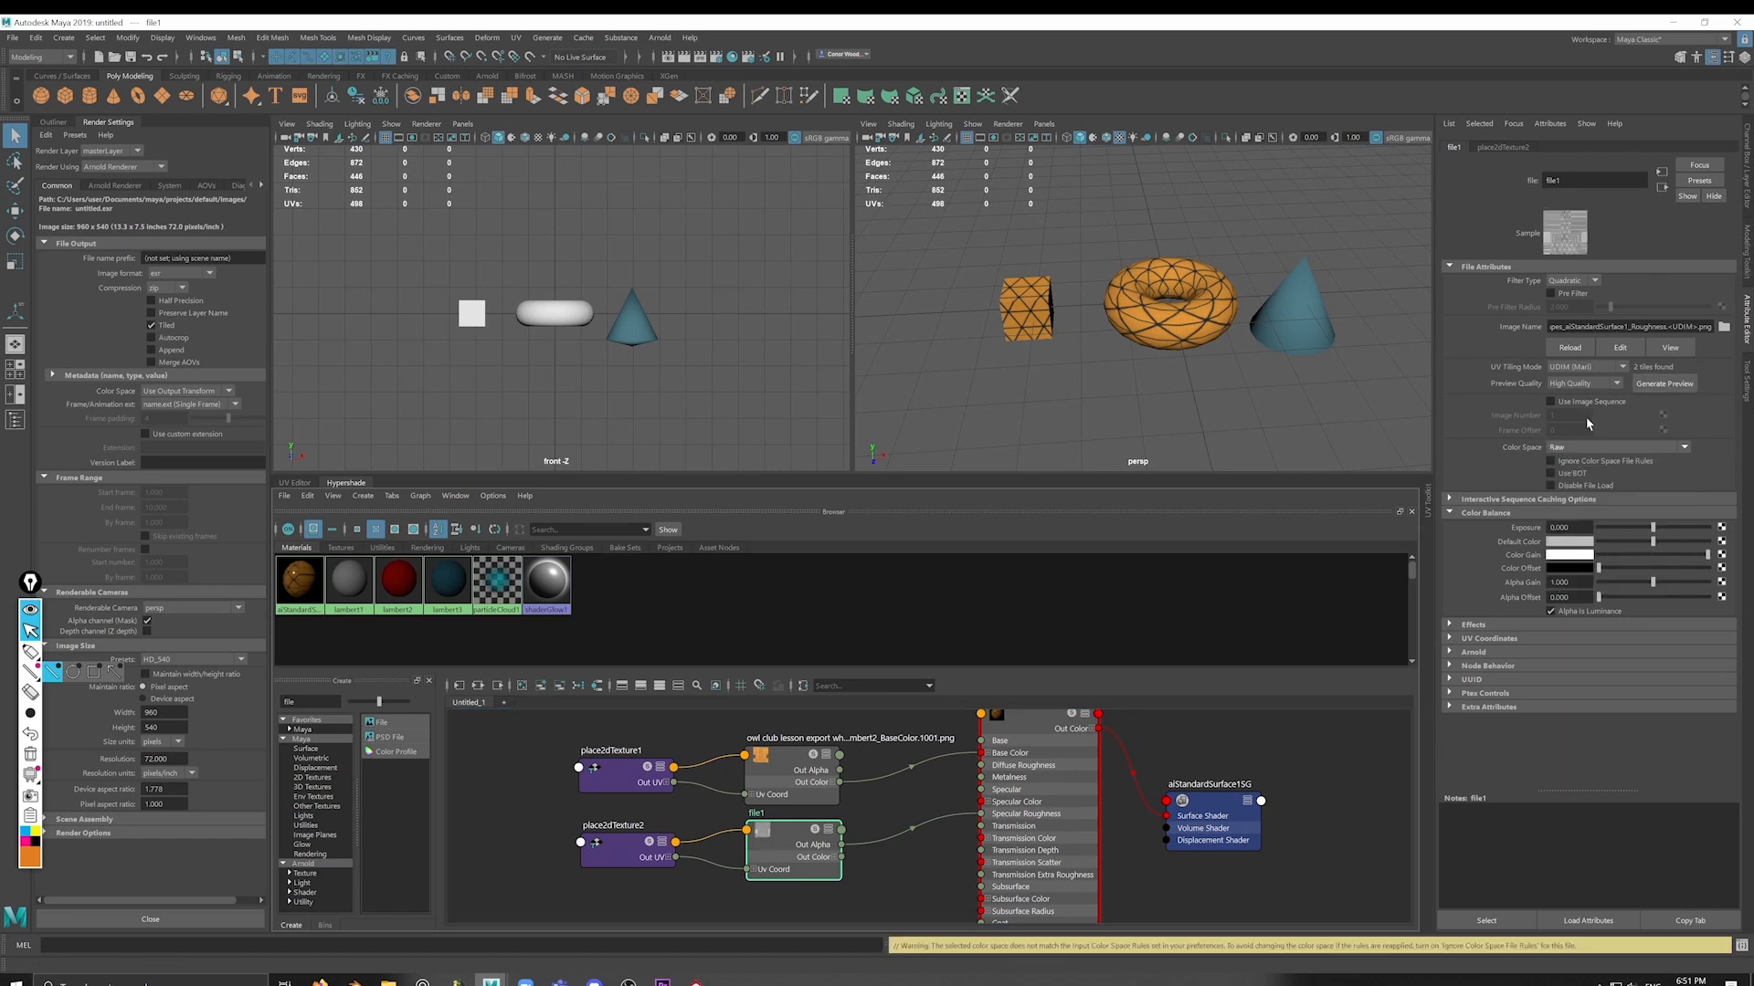
pyautogui.click(1607, 447)
pyautogui.click(1565, 463)
pyautogui.moveTo(766, 869)
pyautogui.mouseDown()
pyautogui.moveTo(785, 873)
pyautogui.moveTo(764, 870)
pyautogui.mouseUp()
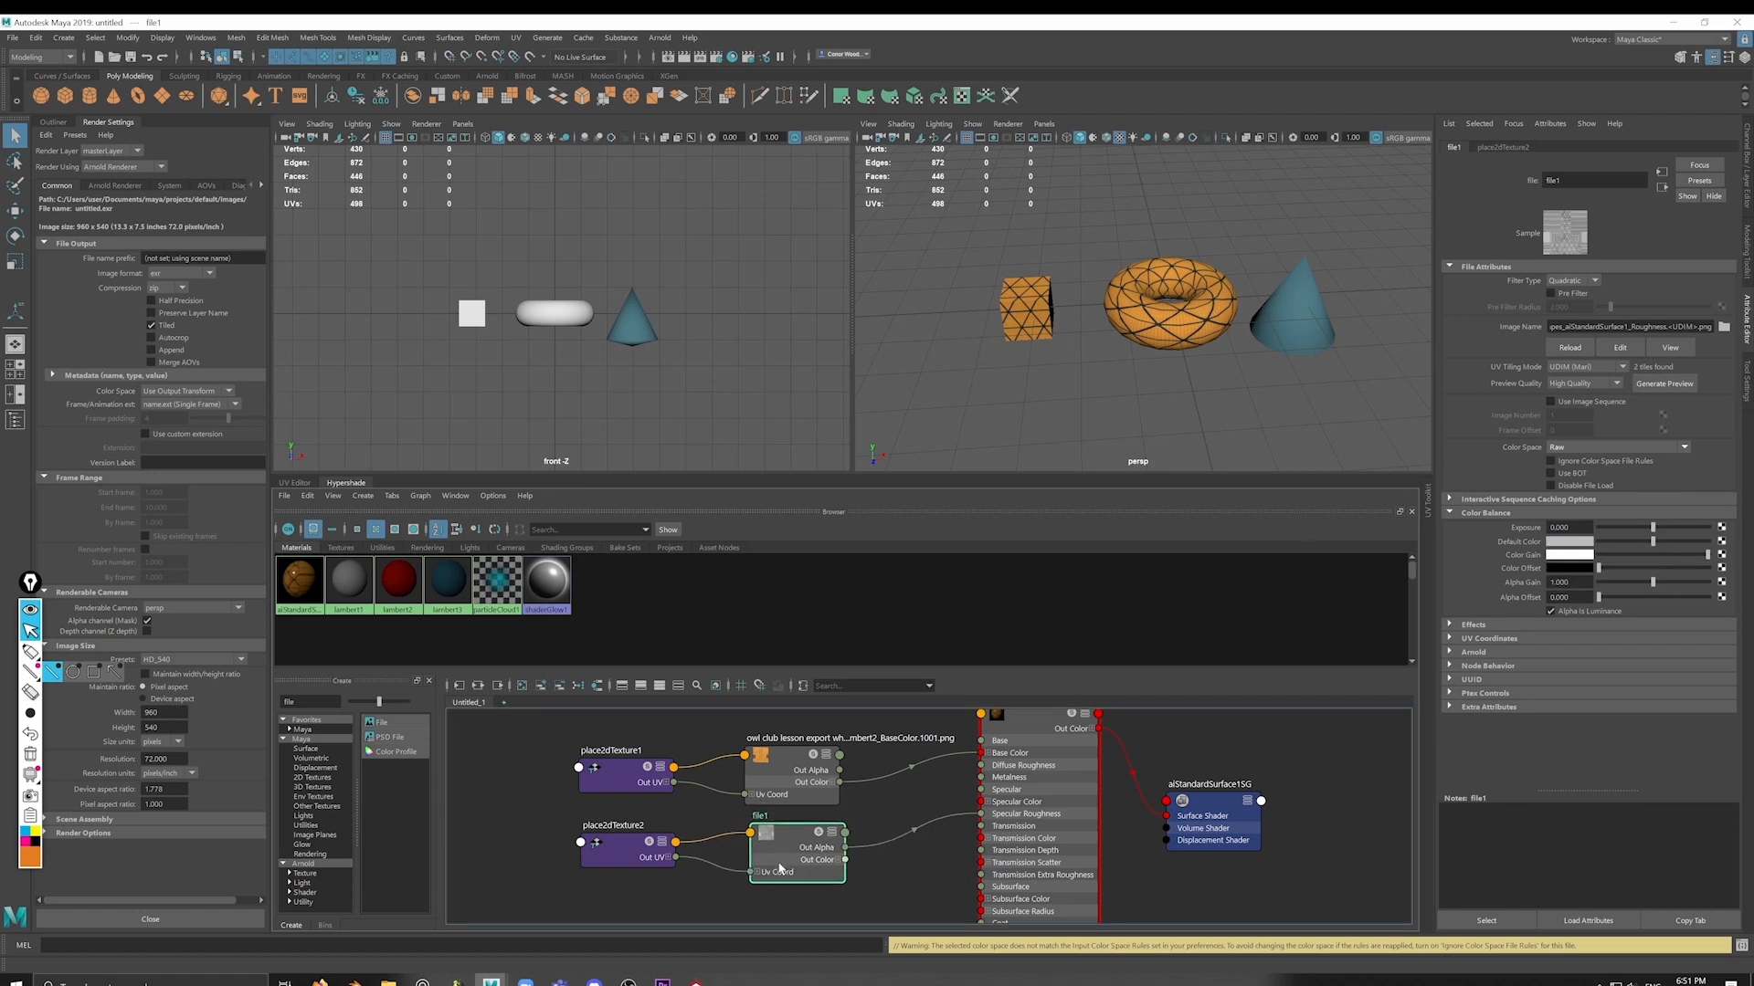
# Step: Select the base color texture node and examine its settings and how the texture looks on the shapes
pyautogui.click(768, 779)
pyautogui.press('f')
pyautogui.keyDown('alt'); pyautogui.moveTo(917, 791); pyautogui.dragTo(977, 801, button='right'); pyautogui.keyUp('alt')
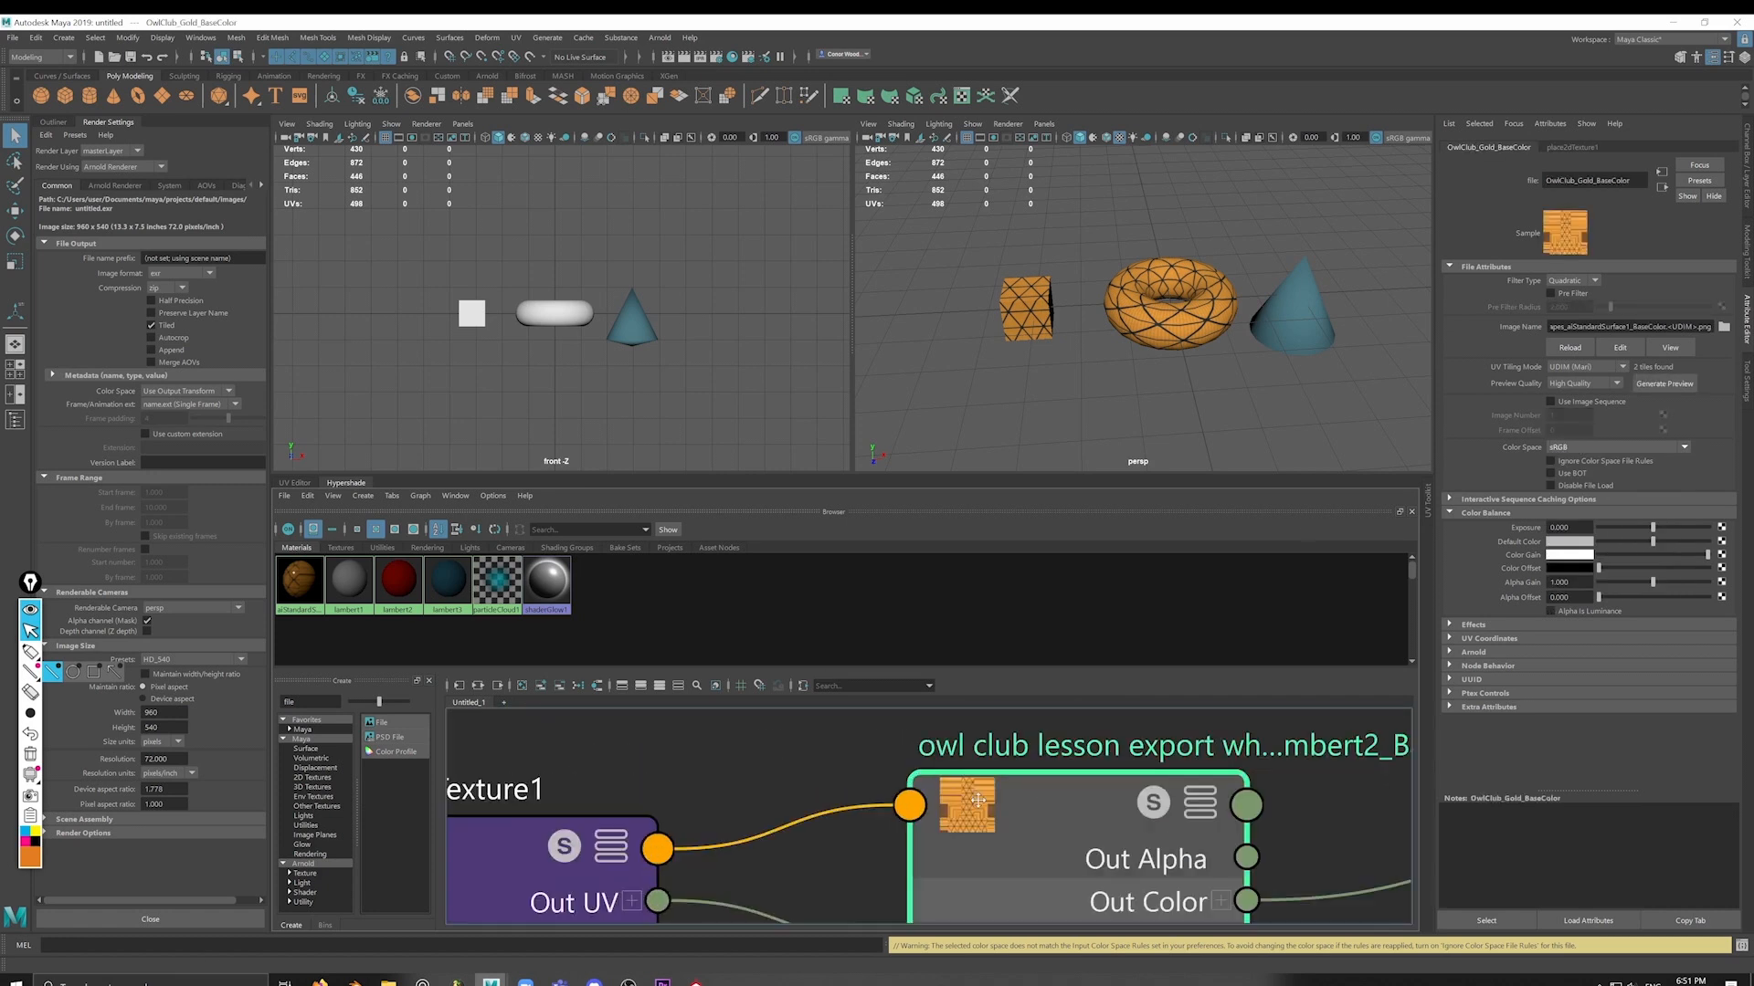
pyautogui.keyDown('alt'); pyautogui.moveTo(976, 801); pyautogui.dragTo(905, 762, button='middle'); pyautogui.keyUp('alt')
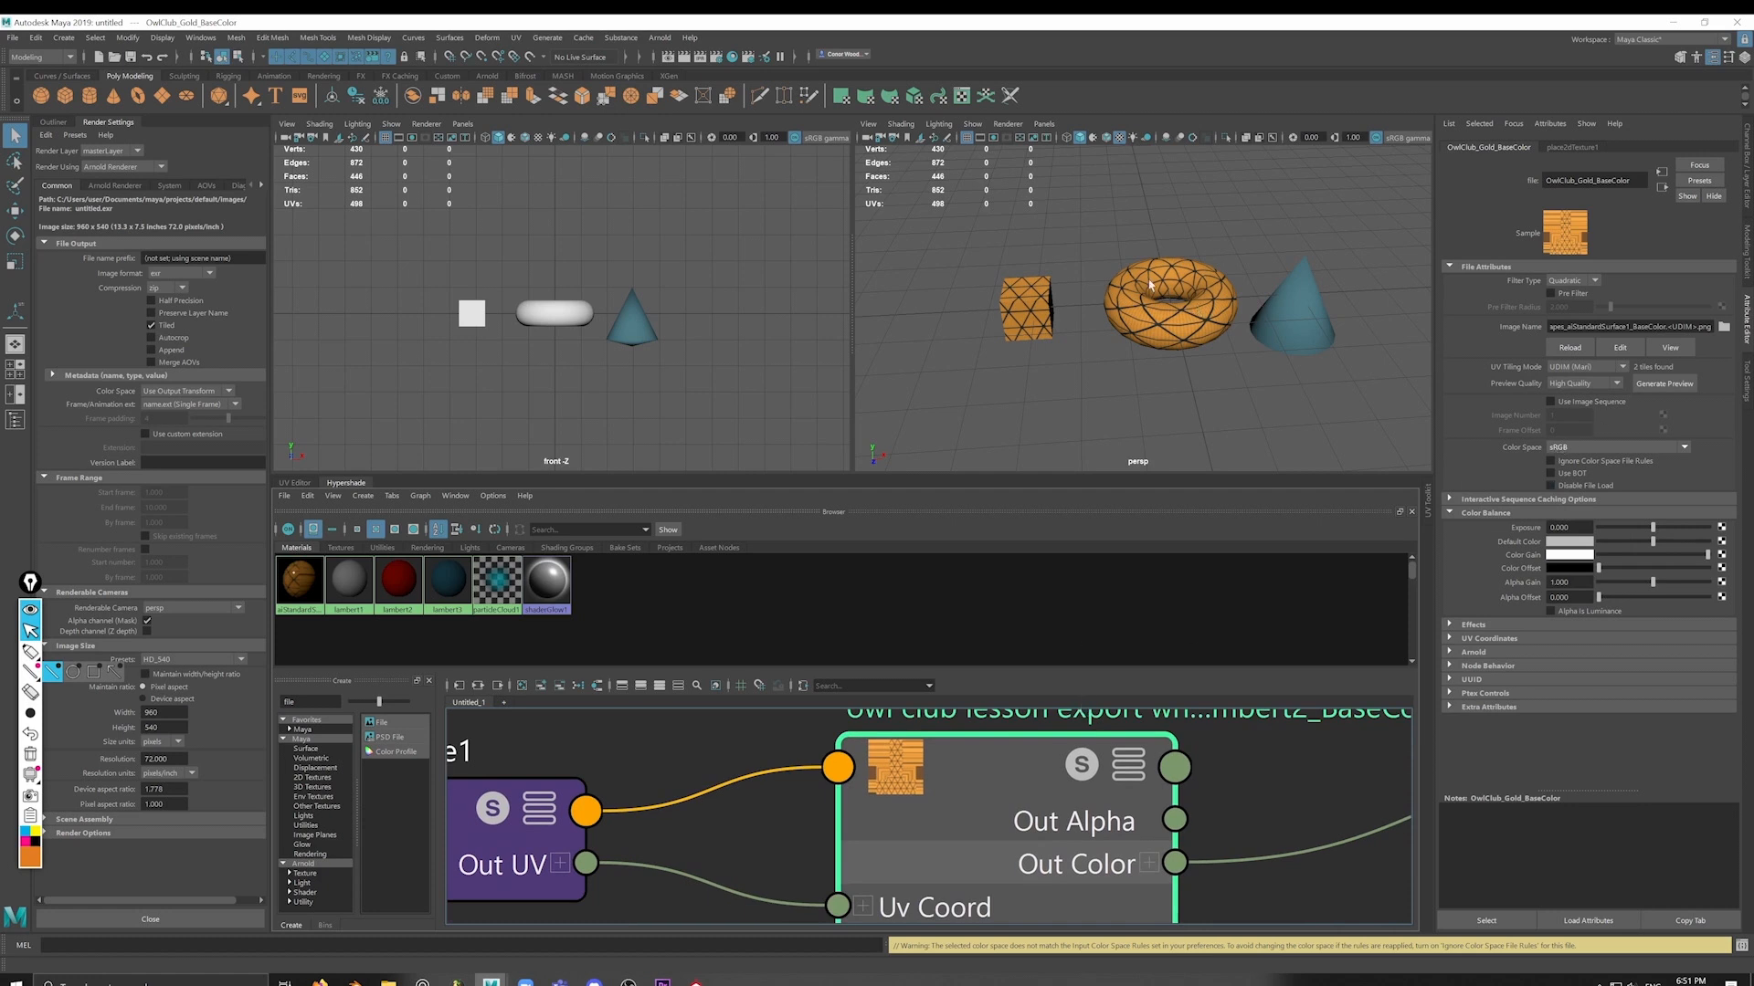
pyautogui.keyDown('alt'); pyautogui.moveTo(1149, 285); pyautogui.dragTo(1135, 307); pyautogui.keyUp('alt')
pyautogui.keyDown('alt'); pyautogui.moveTo(1135, 307); pyautogui.dragTo(1253, 344, button='right'); pyautogui.keyUp('alt')
pyautogui.keyDown('alt'); pyautogui.moveTo(1253, 344); pyautogui.dragTo(1142, 378); pyautogui.keyUp('alt')
pyautogui.keyDown('alt'); pyautogui.moveTo(1143, 378); pyautogui.dragTo(1100, 383, button='right'); pyautogui.keyUp('alt')
# Step: Check the roughness texture's Color Space setting, then examine the torus's Roughness channel in Substance Painter
pyautogui.scroll(-4, 1175, 816)
pyautogui.keyDown('alt'); pyautogui.moveTo(1178, 818); pyautogui.dragTo(1207, 708, button='middle'); pyautogui.keyUp('alt')
pyautogui.scroll(4, 955, 760)
pyautogui.keyDown('alt'); pyautogui.moveTo(1065, 783); pyautogui.dragTo(863, 761, button='middle'); pyautogui.keyUp('alt')
pyautogui.click(1038, 812)
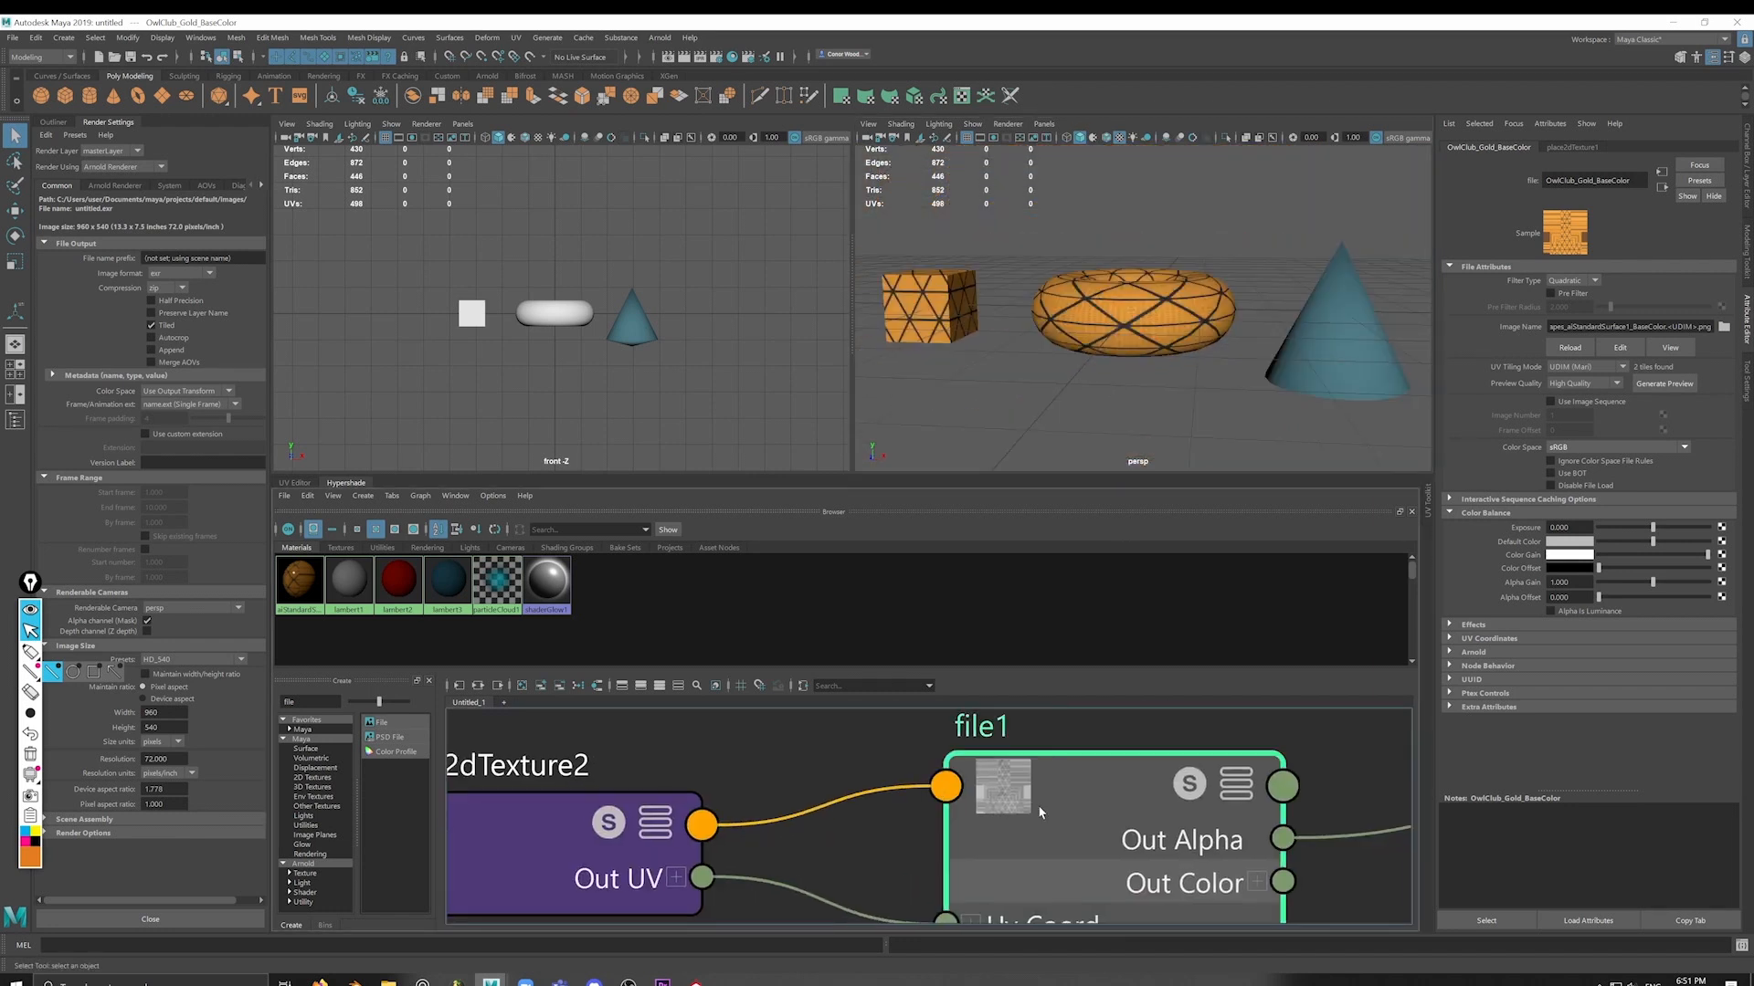
pyautogui.keyDown('alt'); pyautogui.moveTo(1169, 379); pyautogui.dragTo(1134, 365); pyautogui.keyUp('alt')
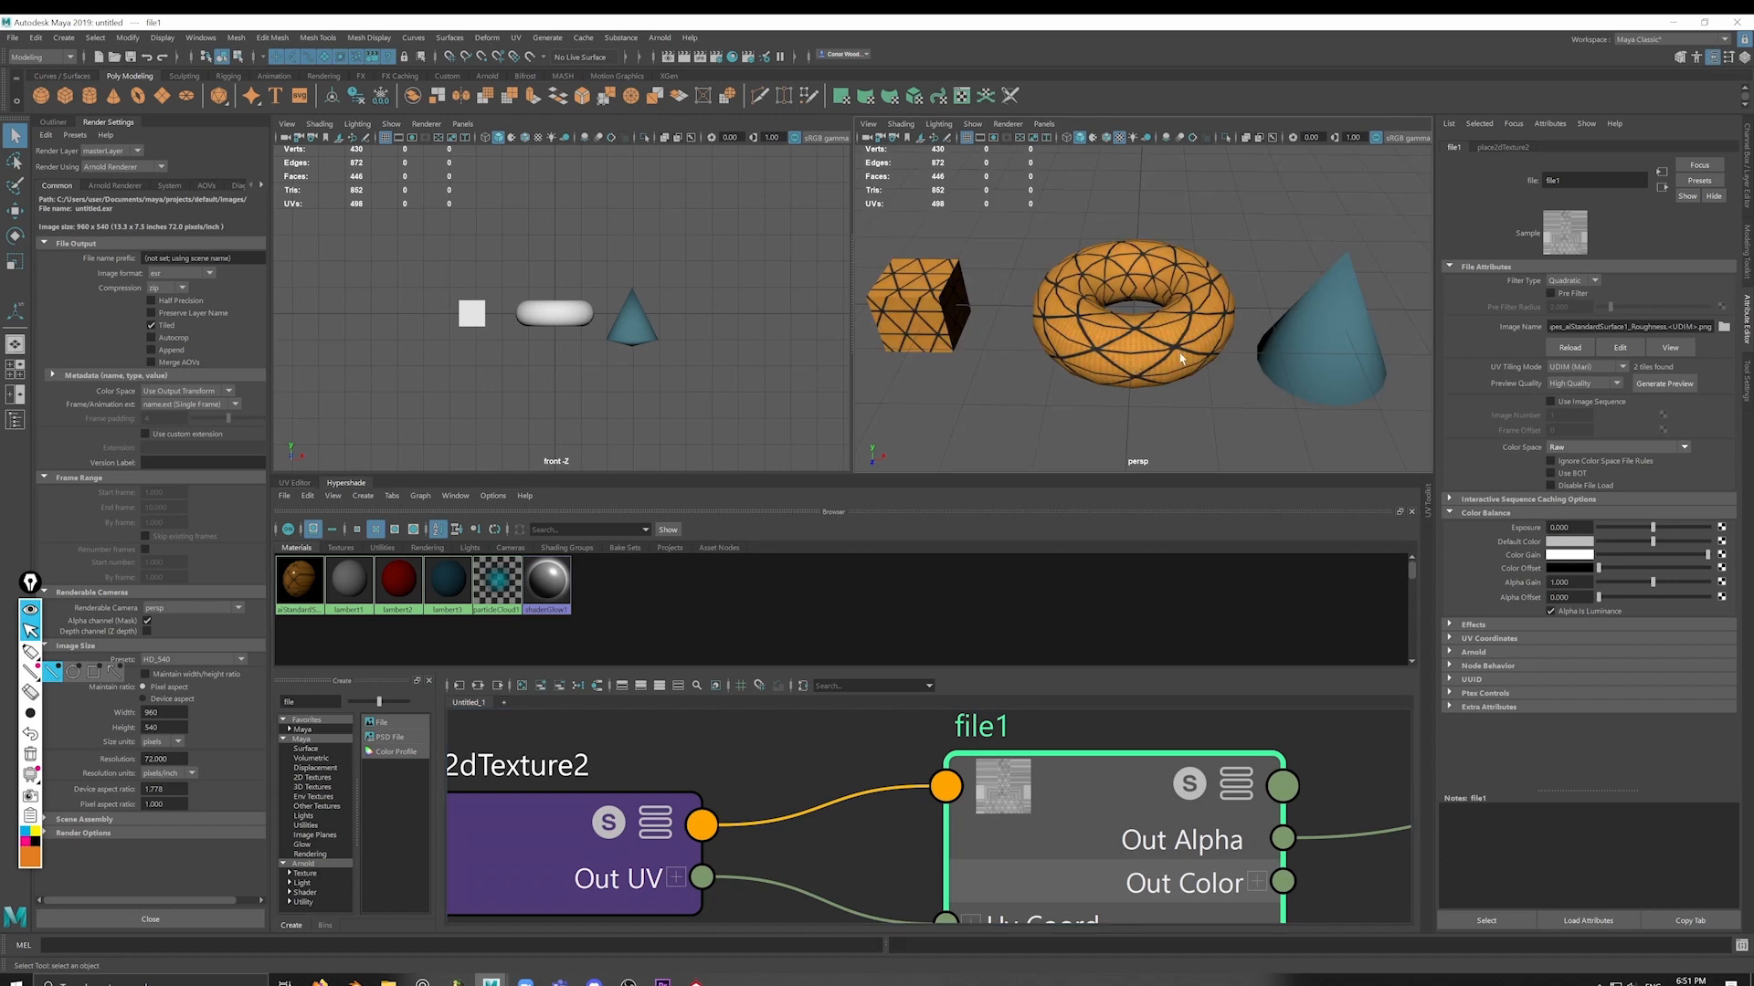
pyautogui.keyDown('alt'); pyautogui.moveTo(1086, 770); pyautogui.dragTo(1013, 638, button='middle'); pyautogui.keyUp('alt')
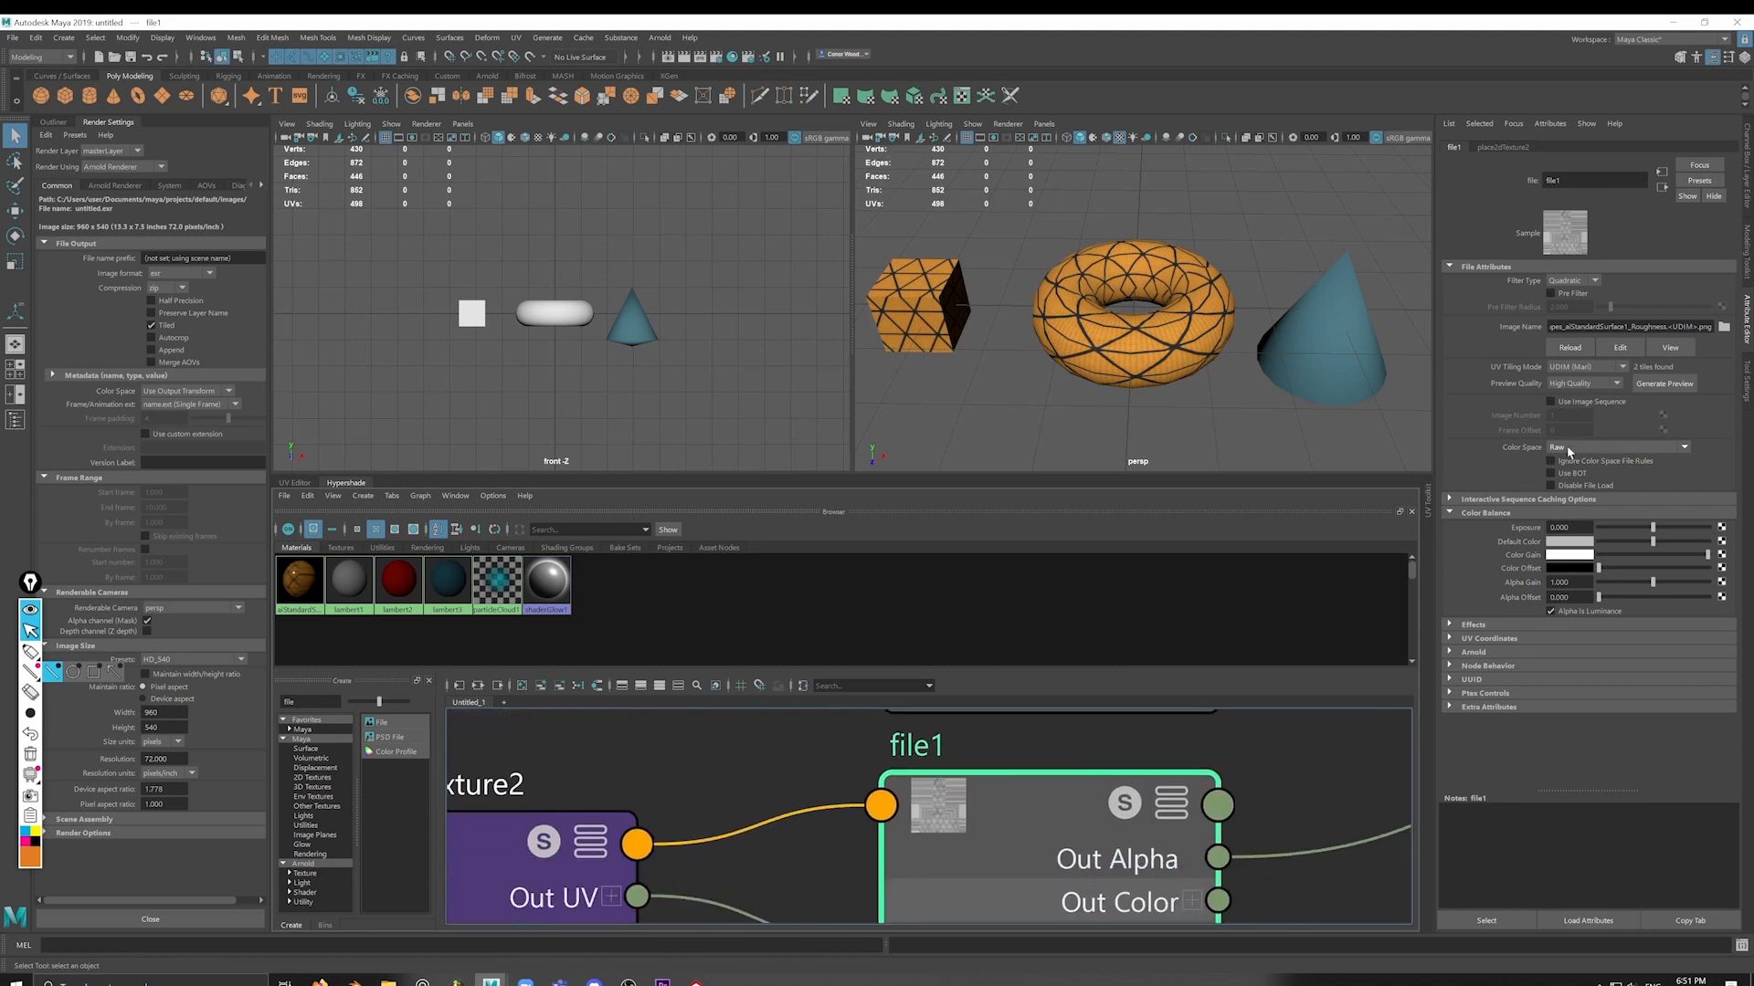
pyautogui.hotkey('alt', 'Tab')
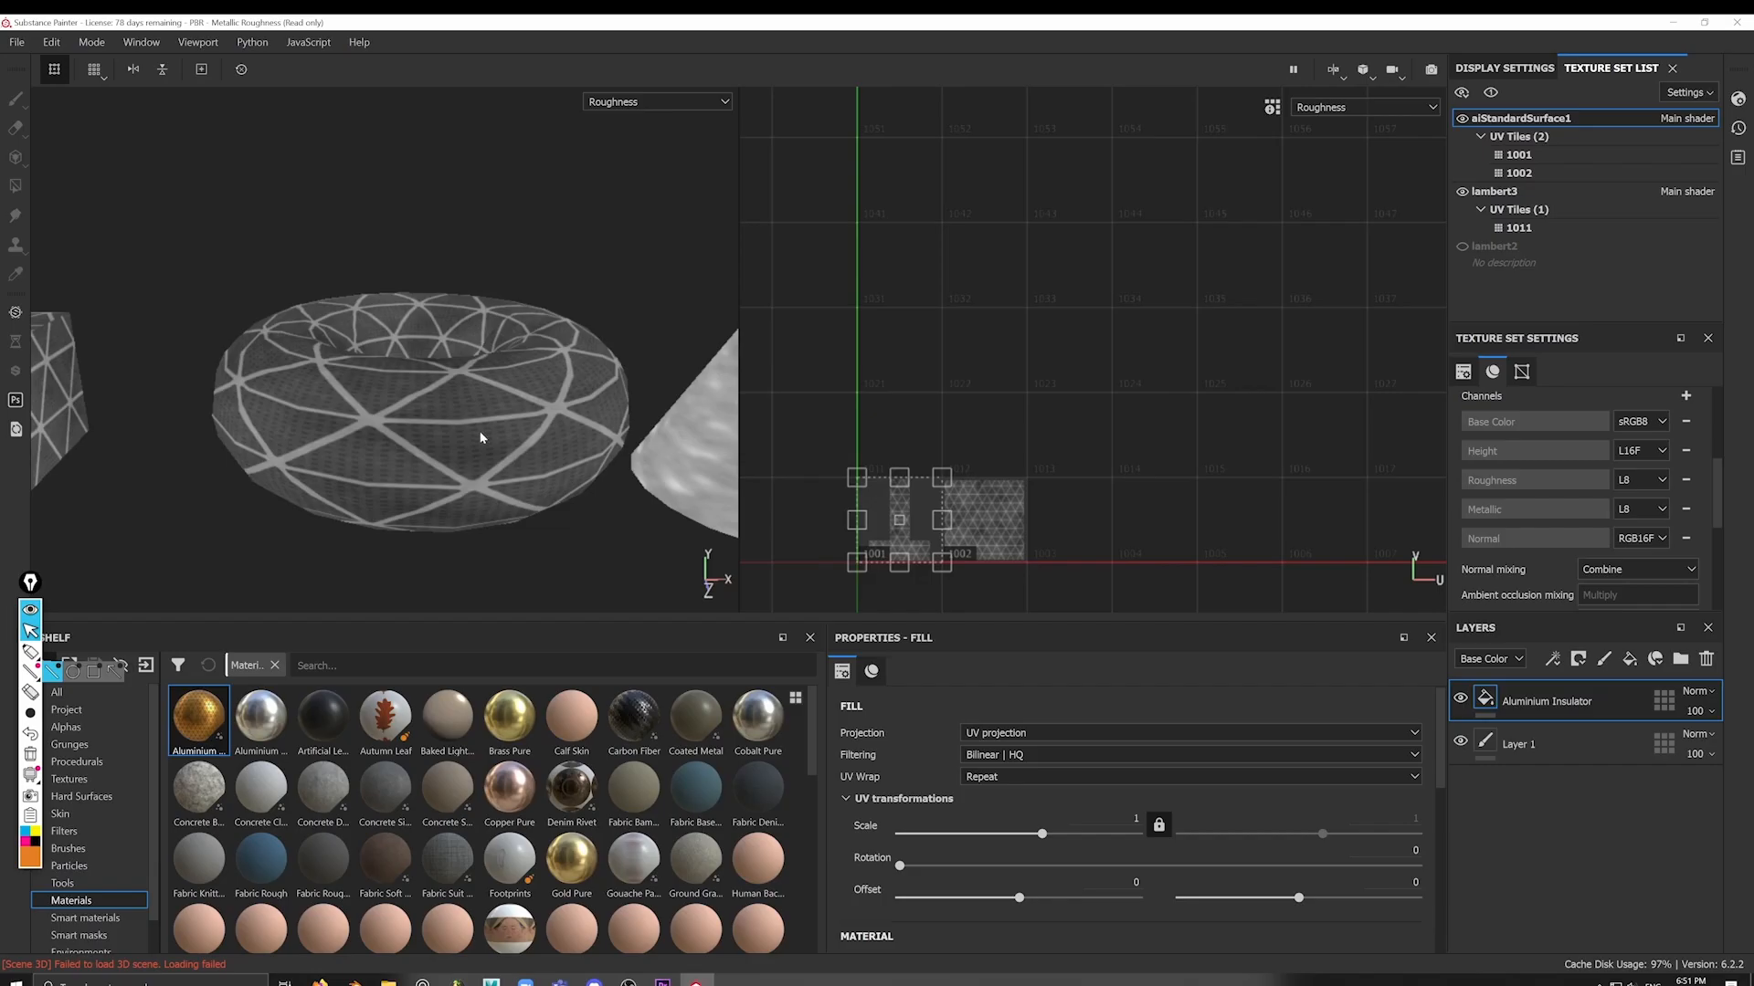
pyautogui.moveTo(482, 438)
pyautogui.keyDown('alt'); pyautogui.mouseDown()
pyautogui.moveTo(795, 521)
pyautogui.moveTo(567, 524)
pyautogui.moveTo(480, 438)
pyautogui.mouseUp(); pyautogui.keyUp('alt')
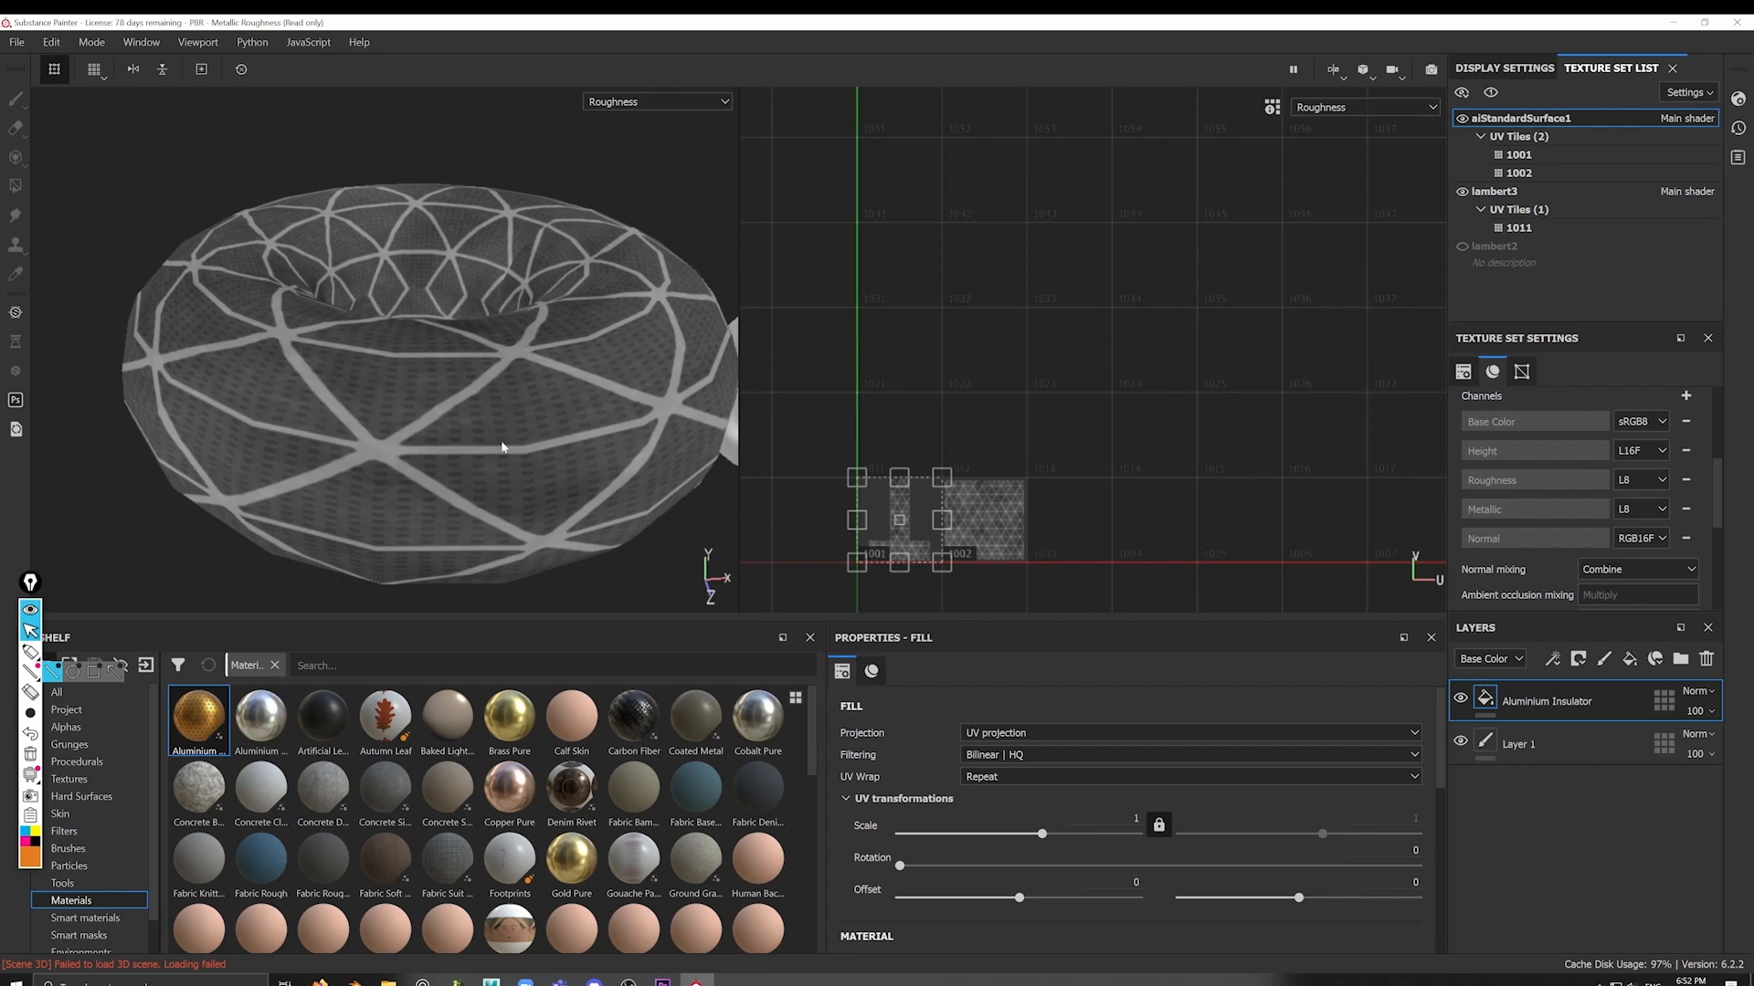
# Step: Switch back to Maya and connect place2dTexture1 to the roughness file node in place of place2dTexture2
pyautogui.hotkey('alt', 'Tab')
pyautogui.keyDown('alt'); pyautogui.moveTo(1079, 770); pyautogui.dragTo(712, 767, button='right'); pyautogui.keyUp('alt')
pyautogui.keyDown('alt'); pyautogui.moveTo(1185, 774); pyautogui.dragTo(929, 729, button='middle'); pyautogui.keyUp('alt')
pyautogui.keyDown('alt'); pyautogui.moveTo(929, 728); pyautogui.dragTo(840, 777, button='right'); pyautogui.keyUp('alt')
pyautogui.keyDown('alt'); pyautogui.moveTo(1057, 777); pyautogui.dragTo(1043, 784, button='middle'); pyautogui.keyUp('alt')
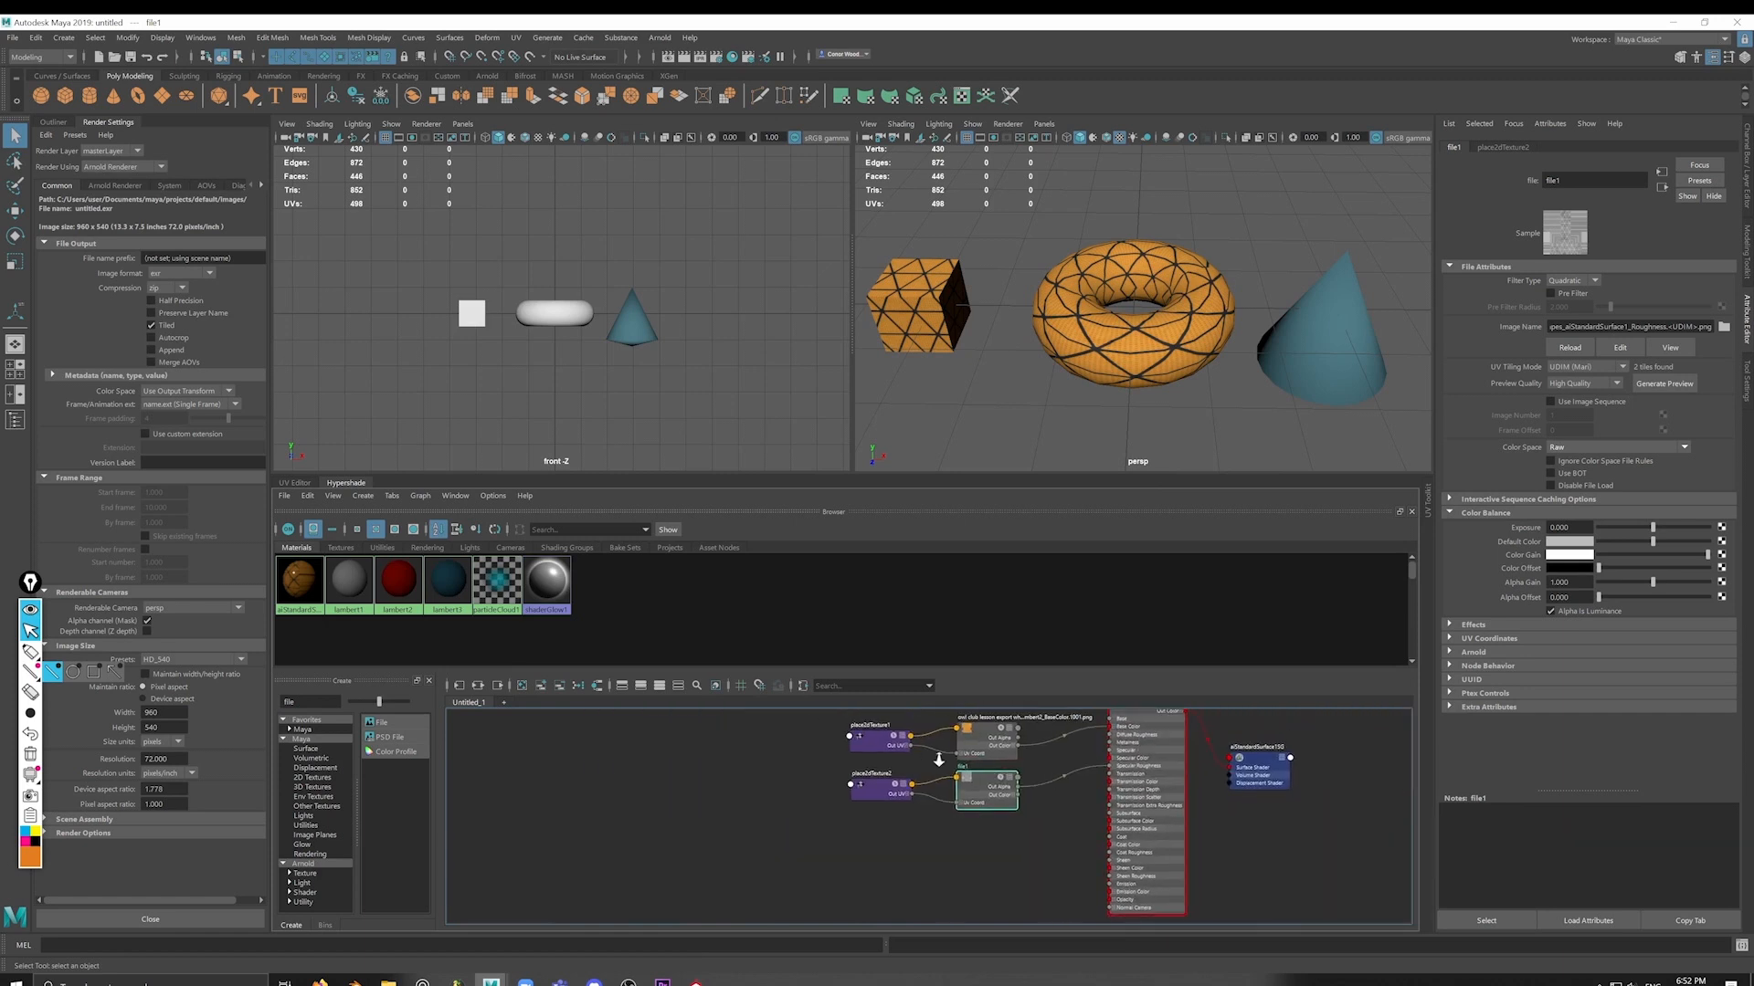
pyautogui.keyDown('alt'); pyautogui.moveTo(939, 759); pyautogui.dragTo(1027, 769, button='right'); pyautogui.keyUp('alt')
pyautogui.keyDown('alt'); pyautogui.moveTo(1027, 769); pyautogui.dragTo(945, 801, button='middle'); pyautogui.keyUp('alt')
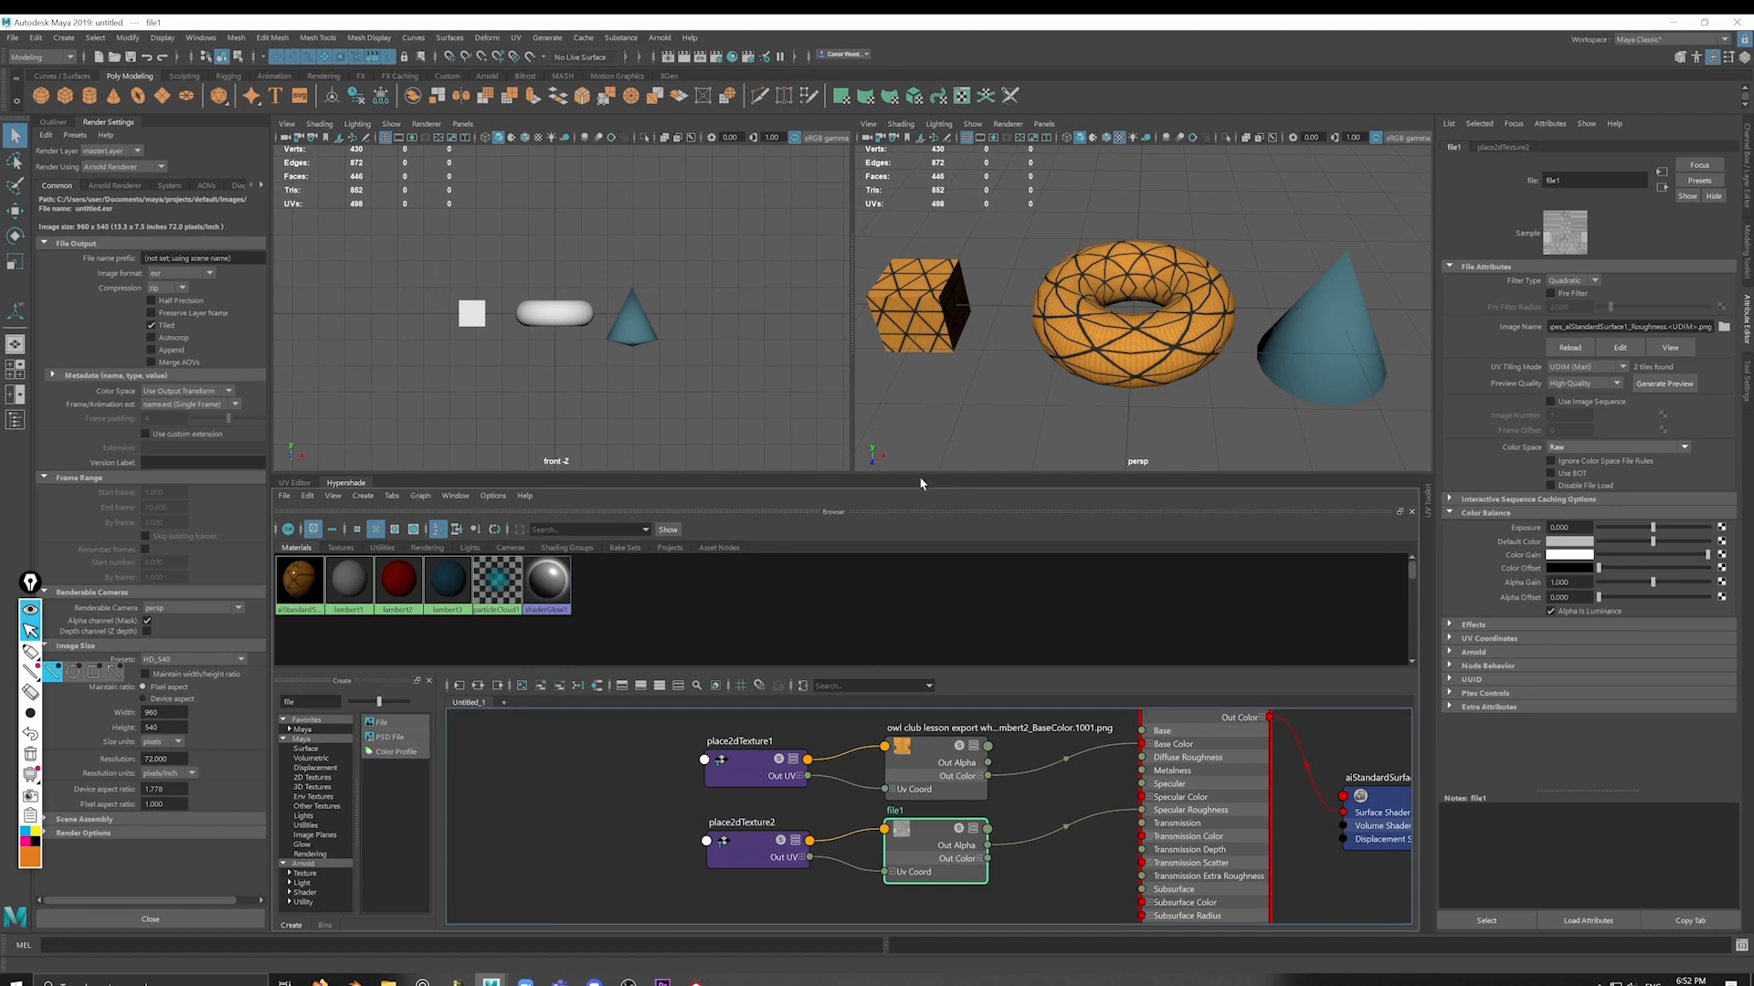
pyautogui.keyDown('alt'); pyautogui.moveTo(897, 836); pyautogui.dragTo(824, 845, button='middle'); pyautogui.keyUp('alt')
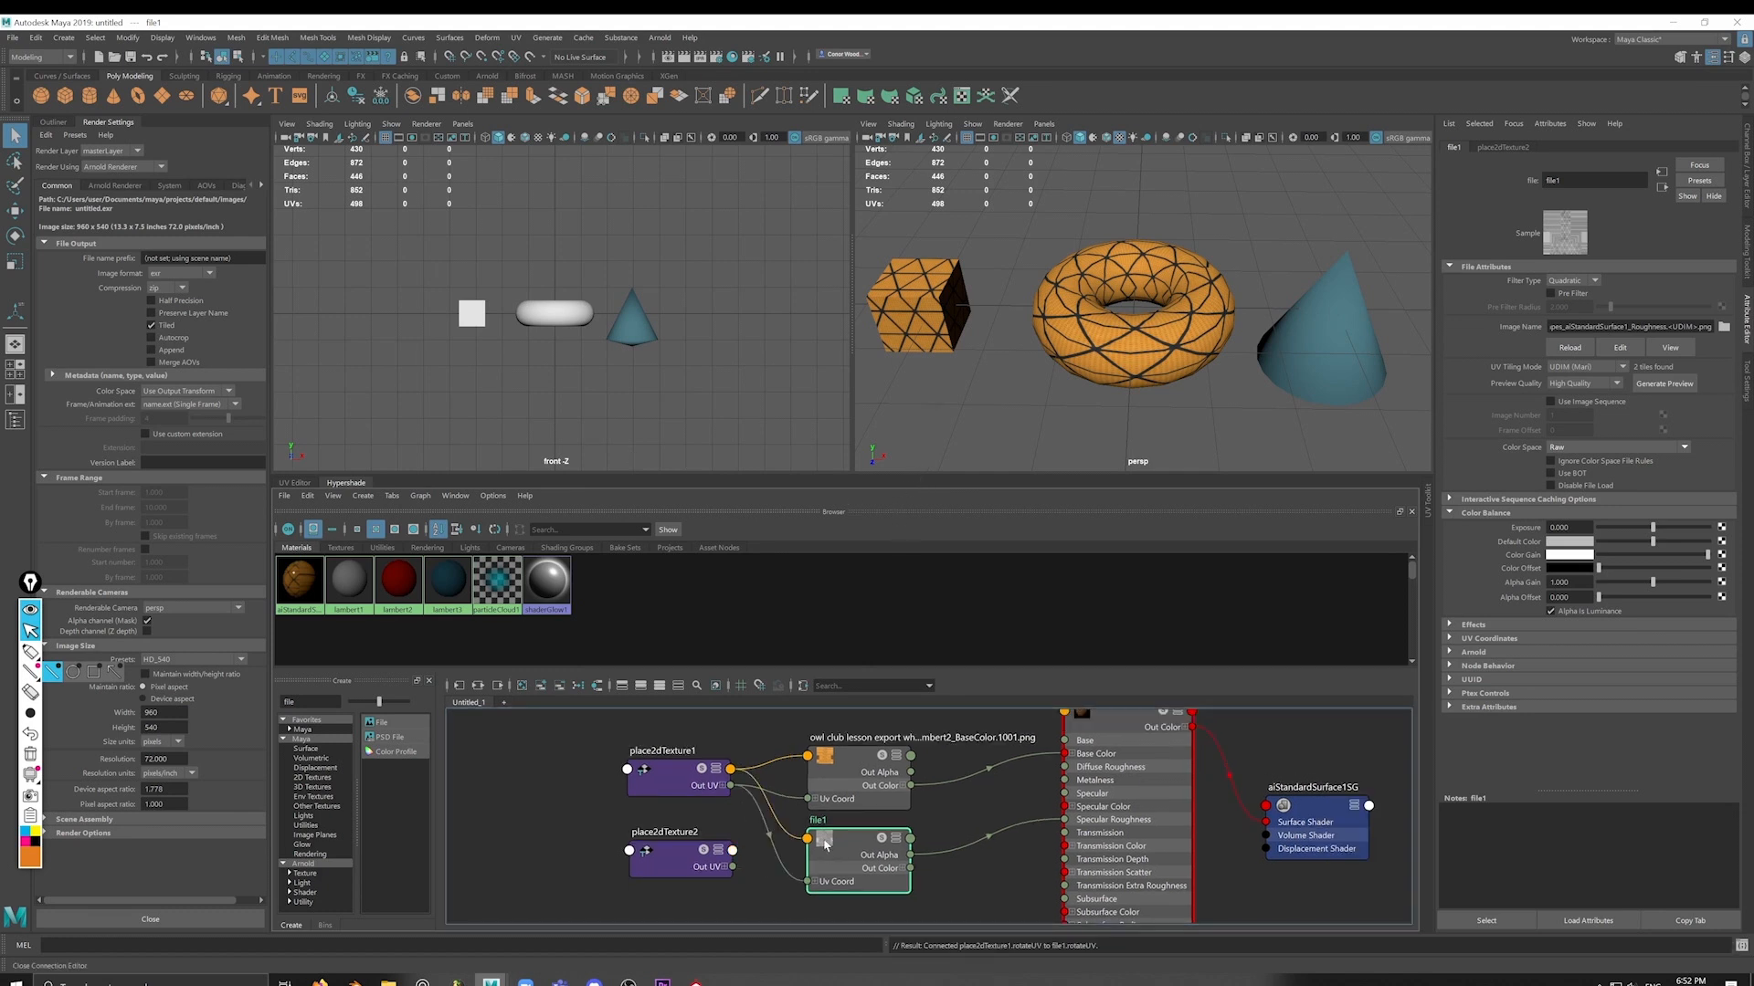
# Step: Delete the unused place2dTexture2 node and reposition place2dTexture1 beside the two file textures it drives
pyautogui.moveTo(670, 780); pyautogui.dragTo(685, 764)
pyautogui.click(685, 852)
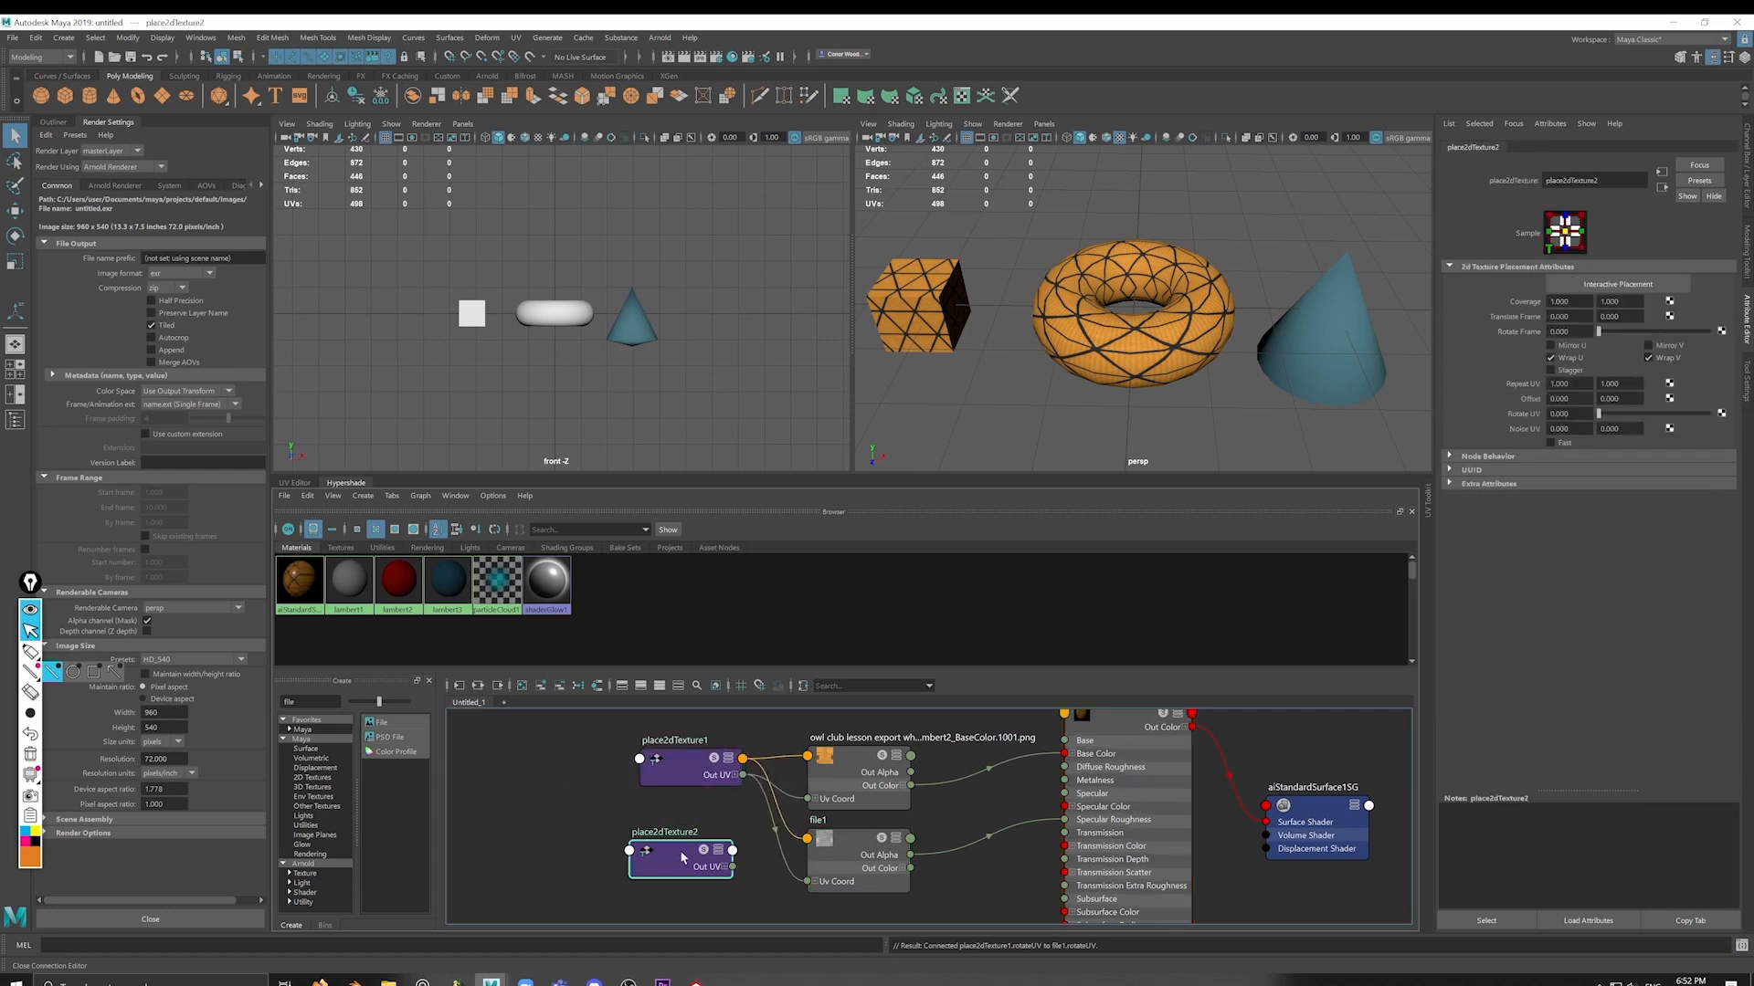
pyautogui.press('Delete')
pyautogui.moveTo(693, 758); pyautogui.dragTo(647, 824)
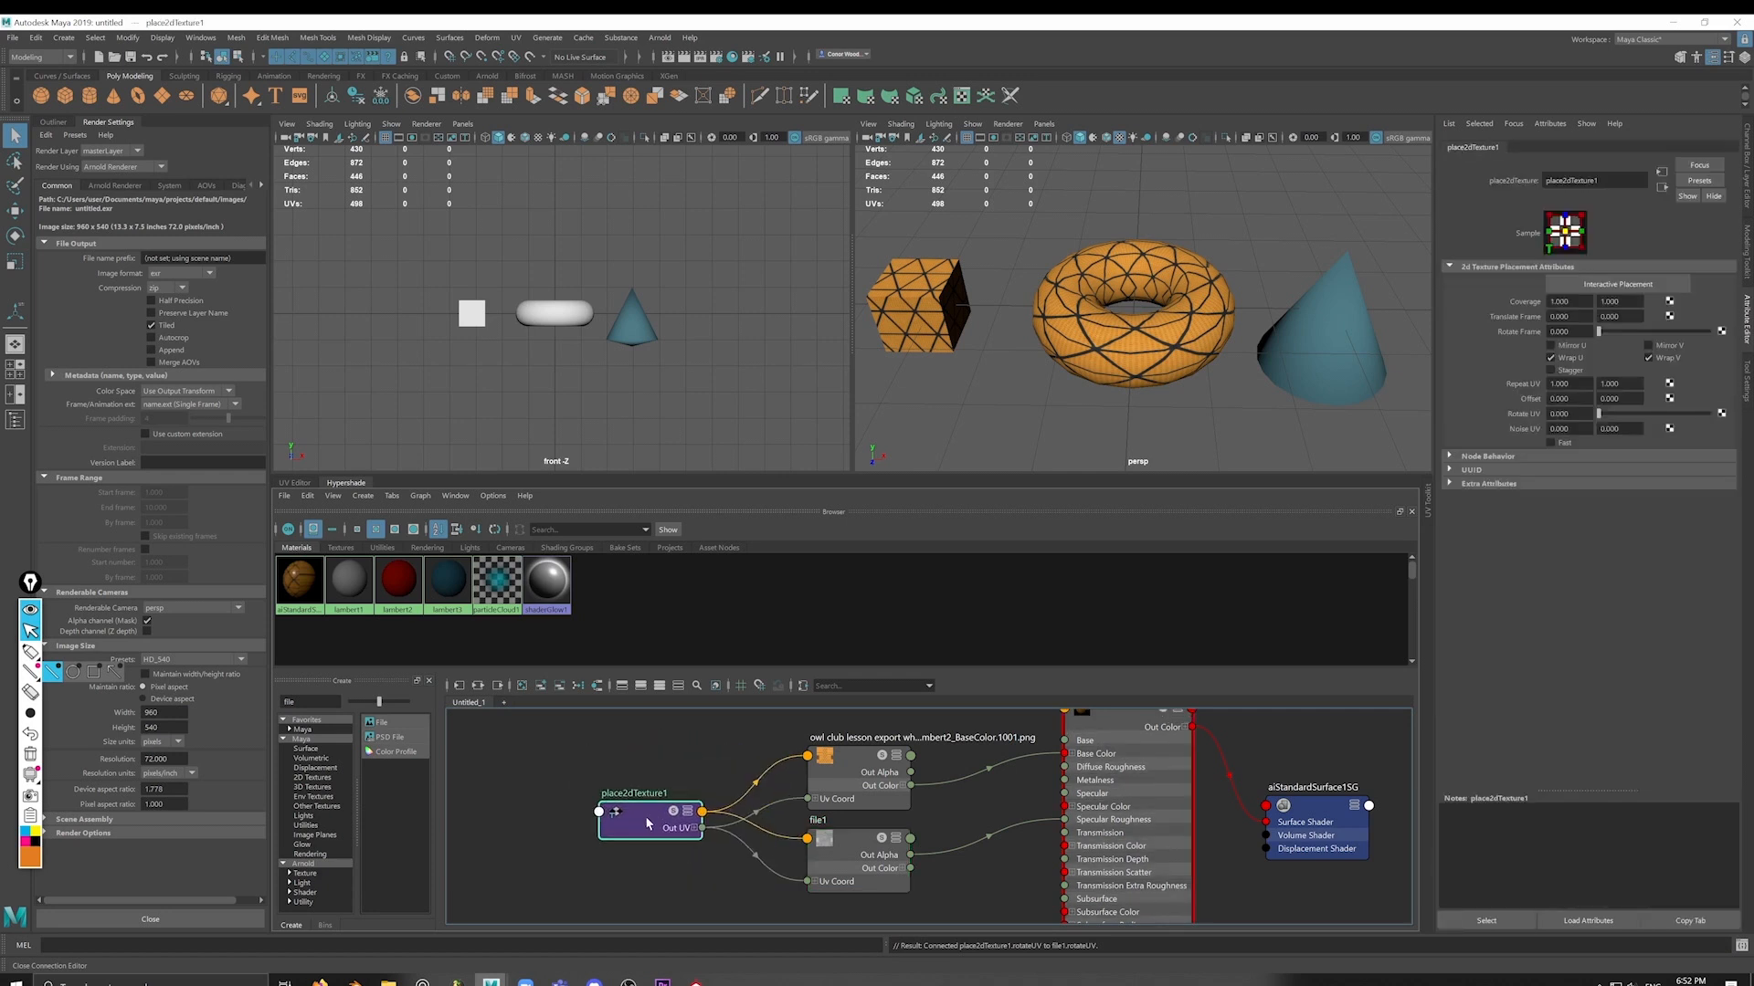
pyautogui.keyDown('alt'); pyautogui.moveTo(892, 797); pyautogui.dragTo(837, 802, button='middle'); pyautogui.keyUp('alt')
pyautogui.moveTo(836, 802)
pyautogui.mouseDown()
pyautogui.moveTo(871, 783)
pyautogui.moveTo(825, 791)
pyautogui.mouseUp()
# Step: Try setting the Repeat UV of place2dTexture1 to 5 in both directions
pyautogui.click(615, 830)
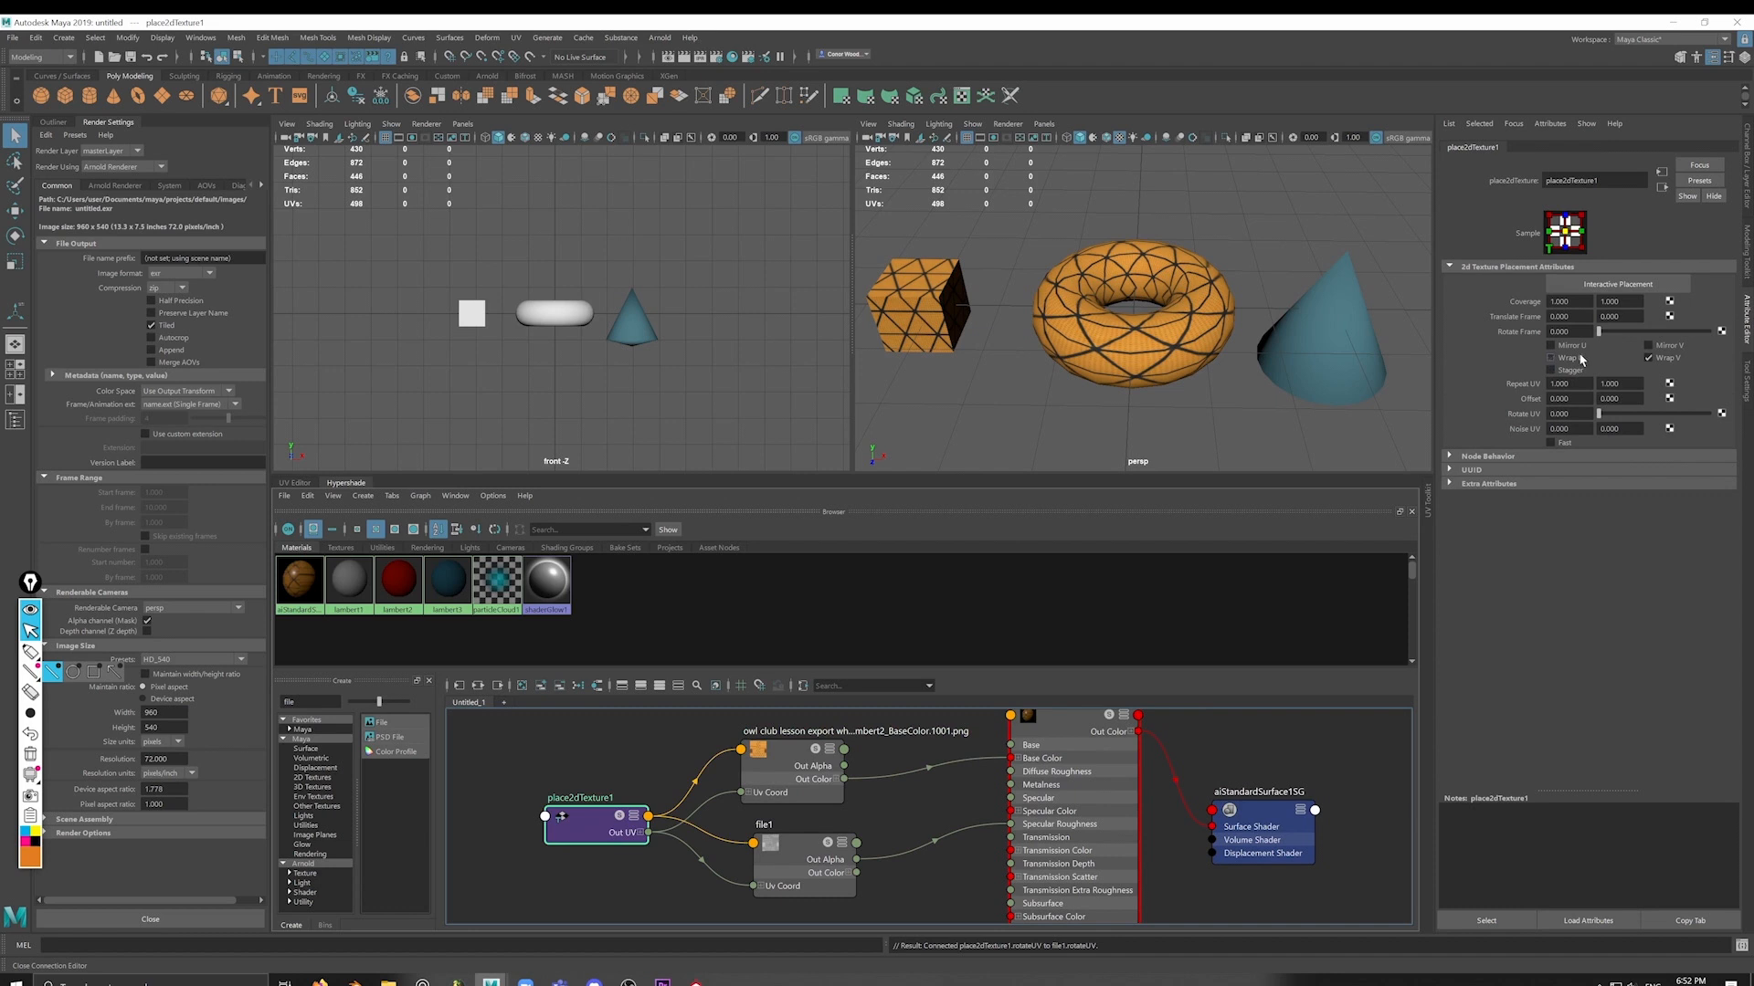
pyautogui.click(1100, 321)
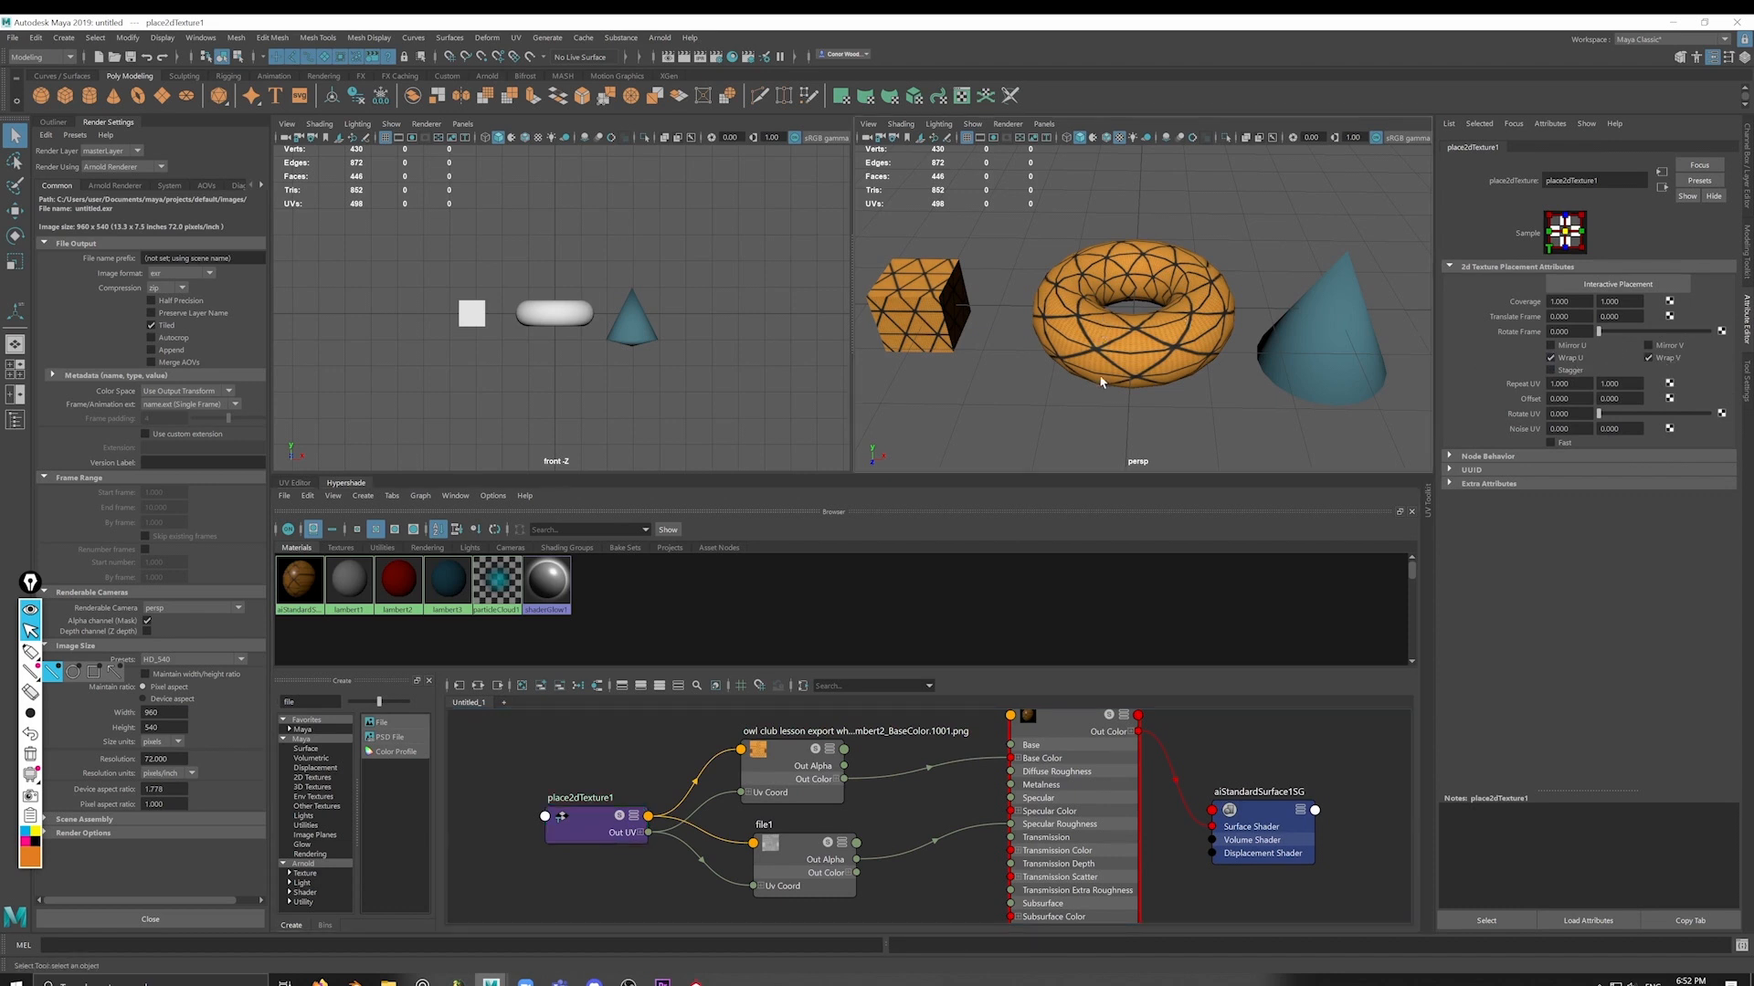
pyautogui.hotkey('ctrl', 'z')
pyautogui.moveTo(1580, 384); pyautogui.dragTo(1486, 379)
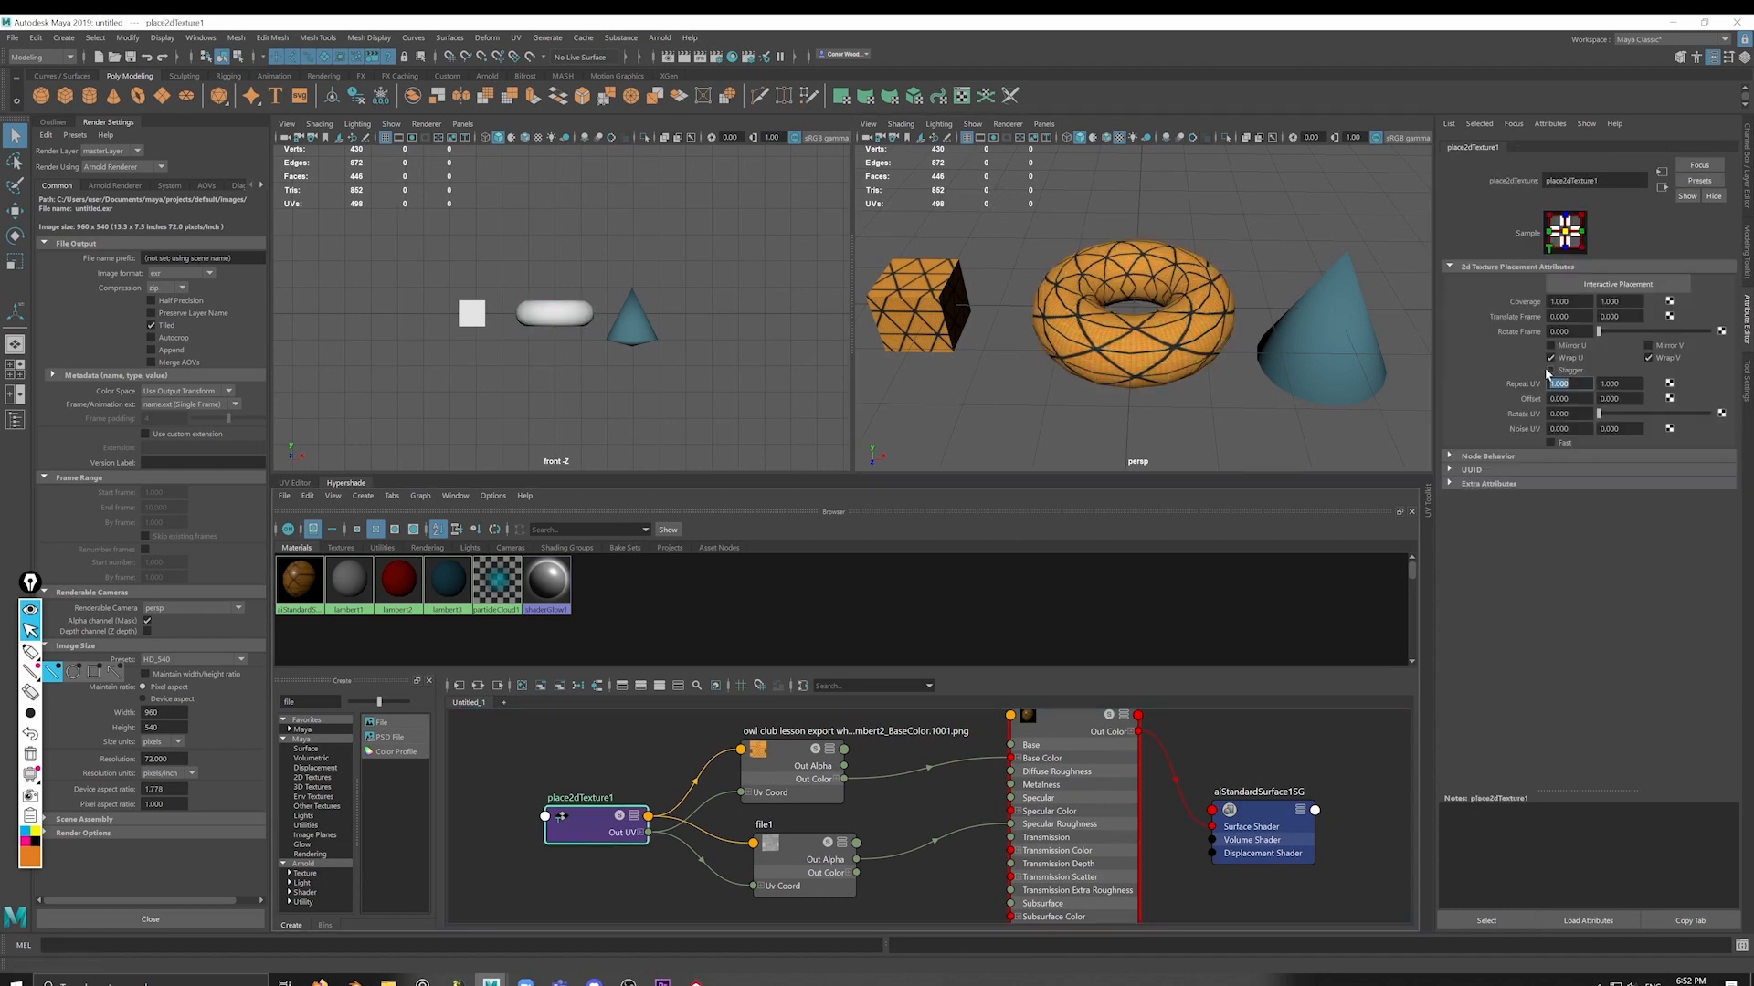
pyautogui.write('5')
pyautogui.press('Tab')
pyautogui.write('5')
pyautogui.press('Return')
# Step: Try scaling up the torus's UV shell by about 3.3 in the UV Editor
pyautogui.click(790, 786)
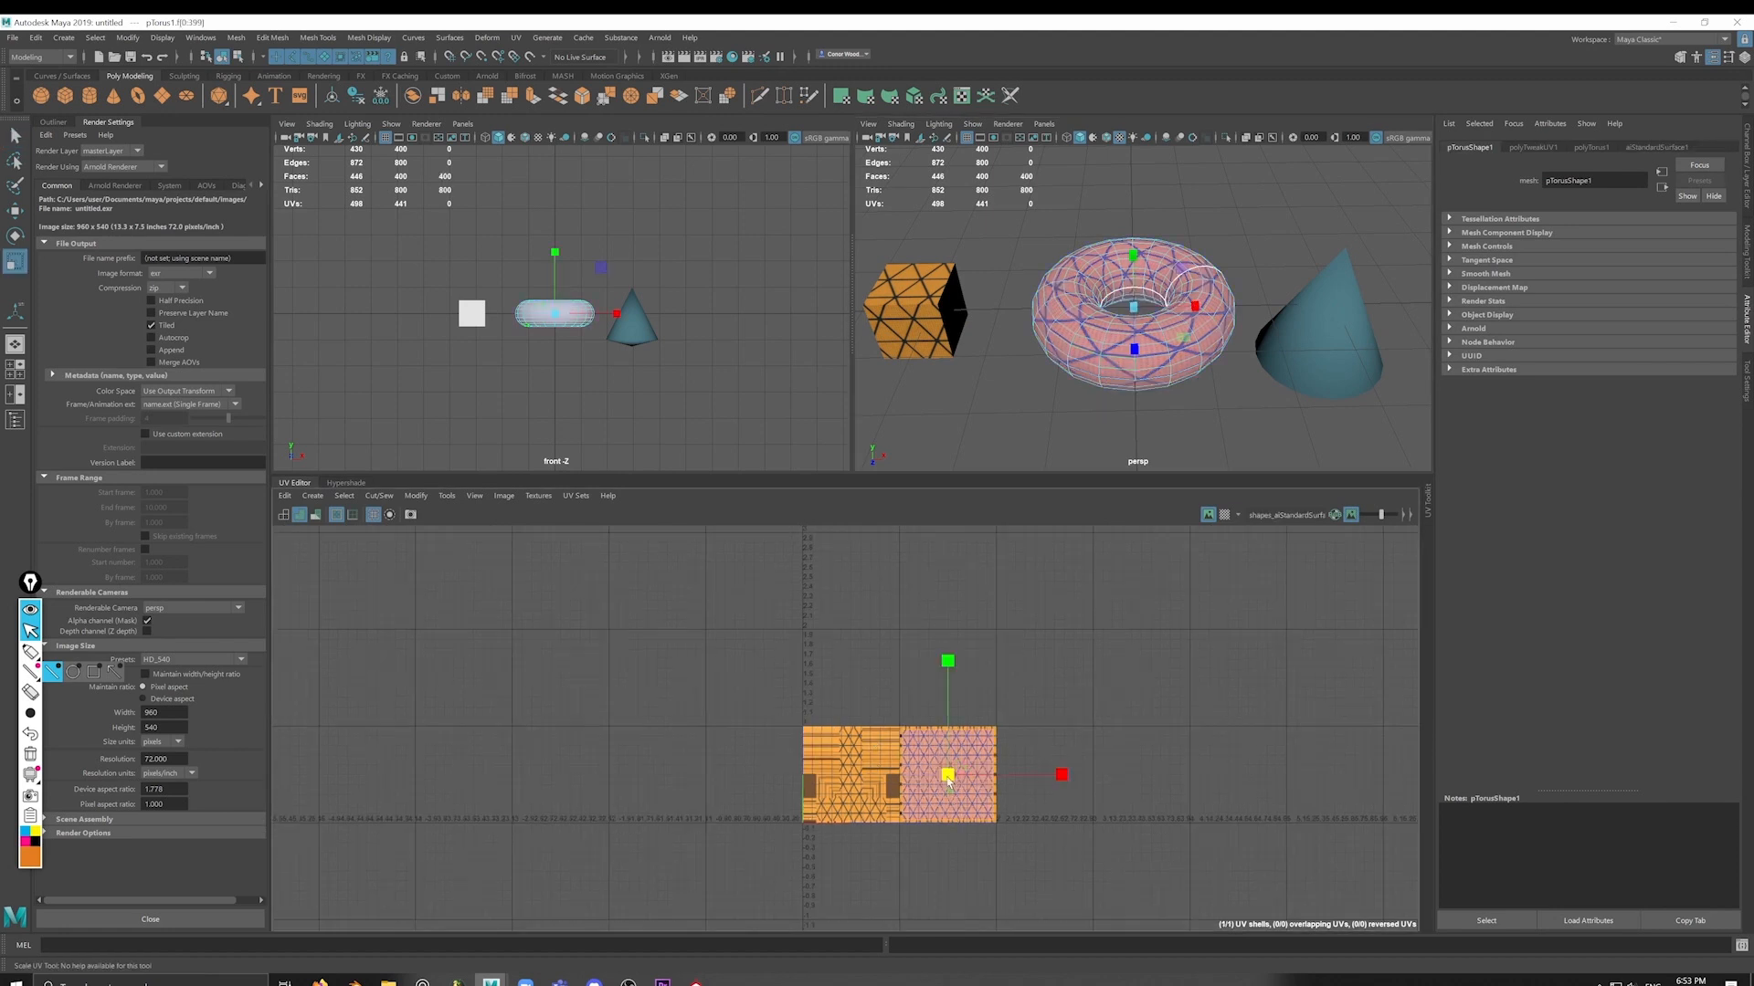
pyautogui.moveTo(947, 774); pyautogui.dragTo(1212, 677)
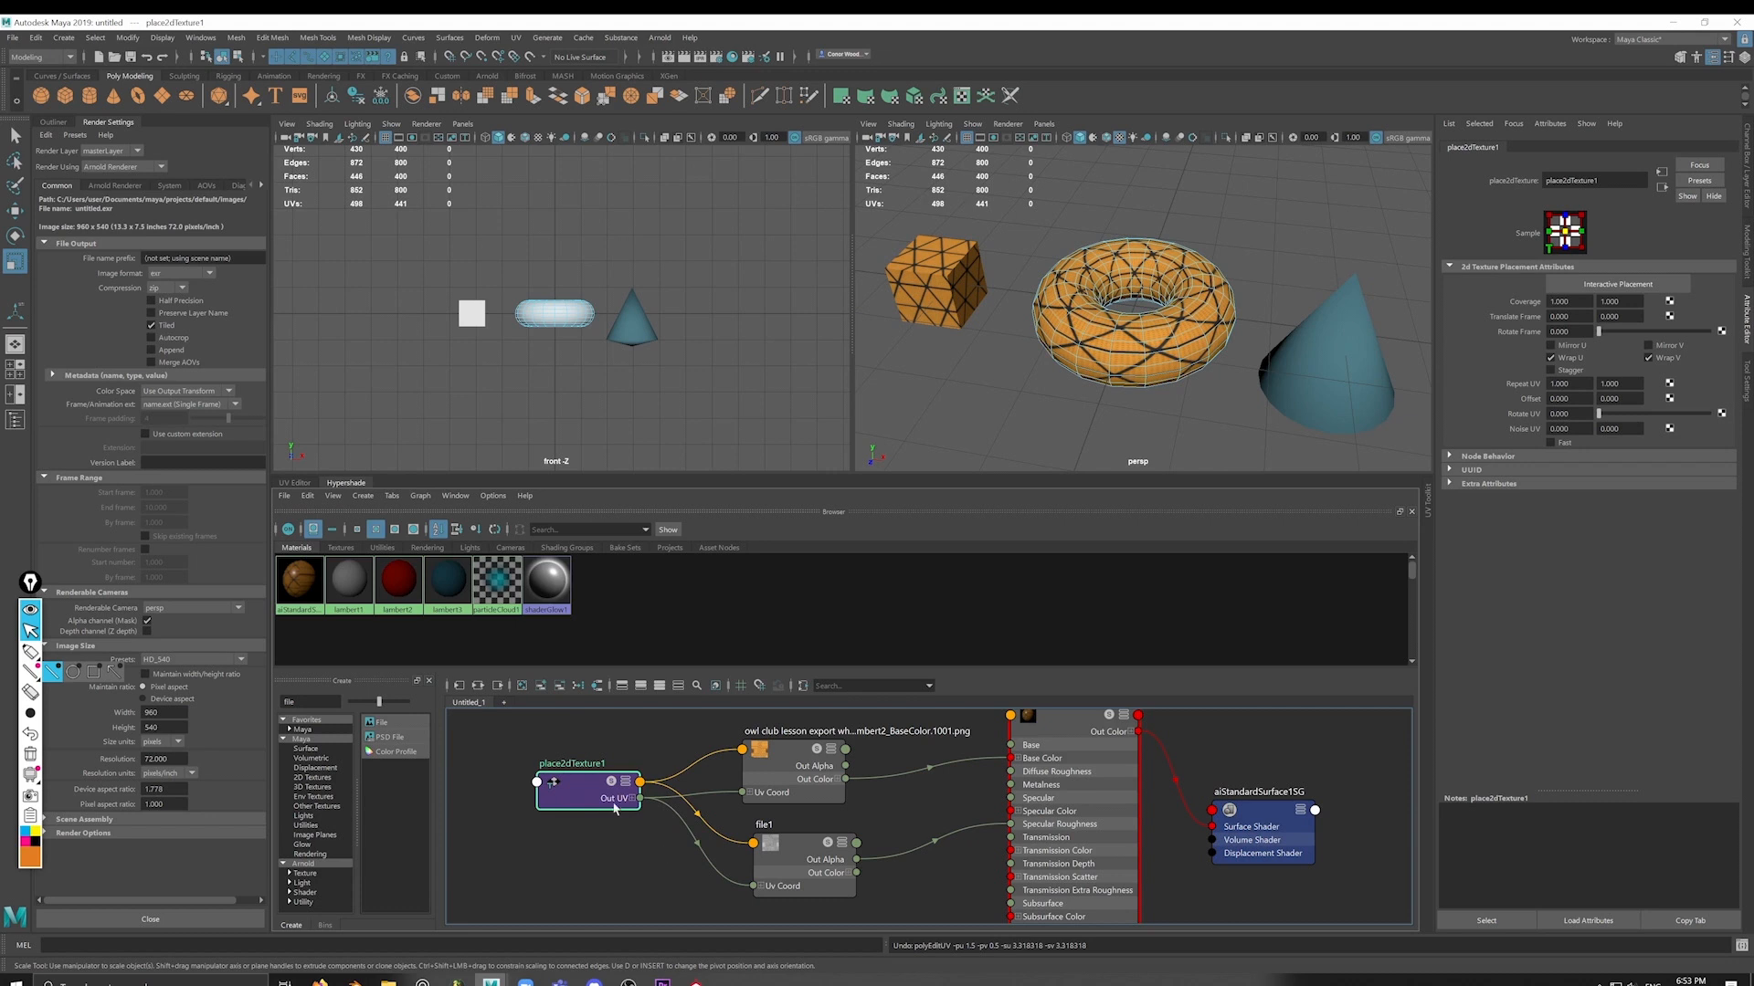
# Step: Select aiStandardSurface1 and graph its input and output connections in the floating Hypershade
pyautogui.scroll(-5, 777, 799)
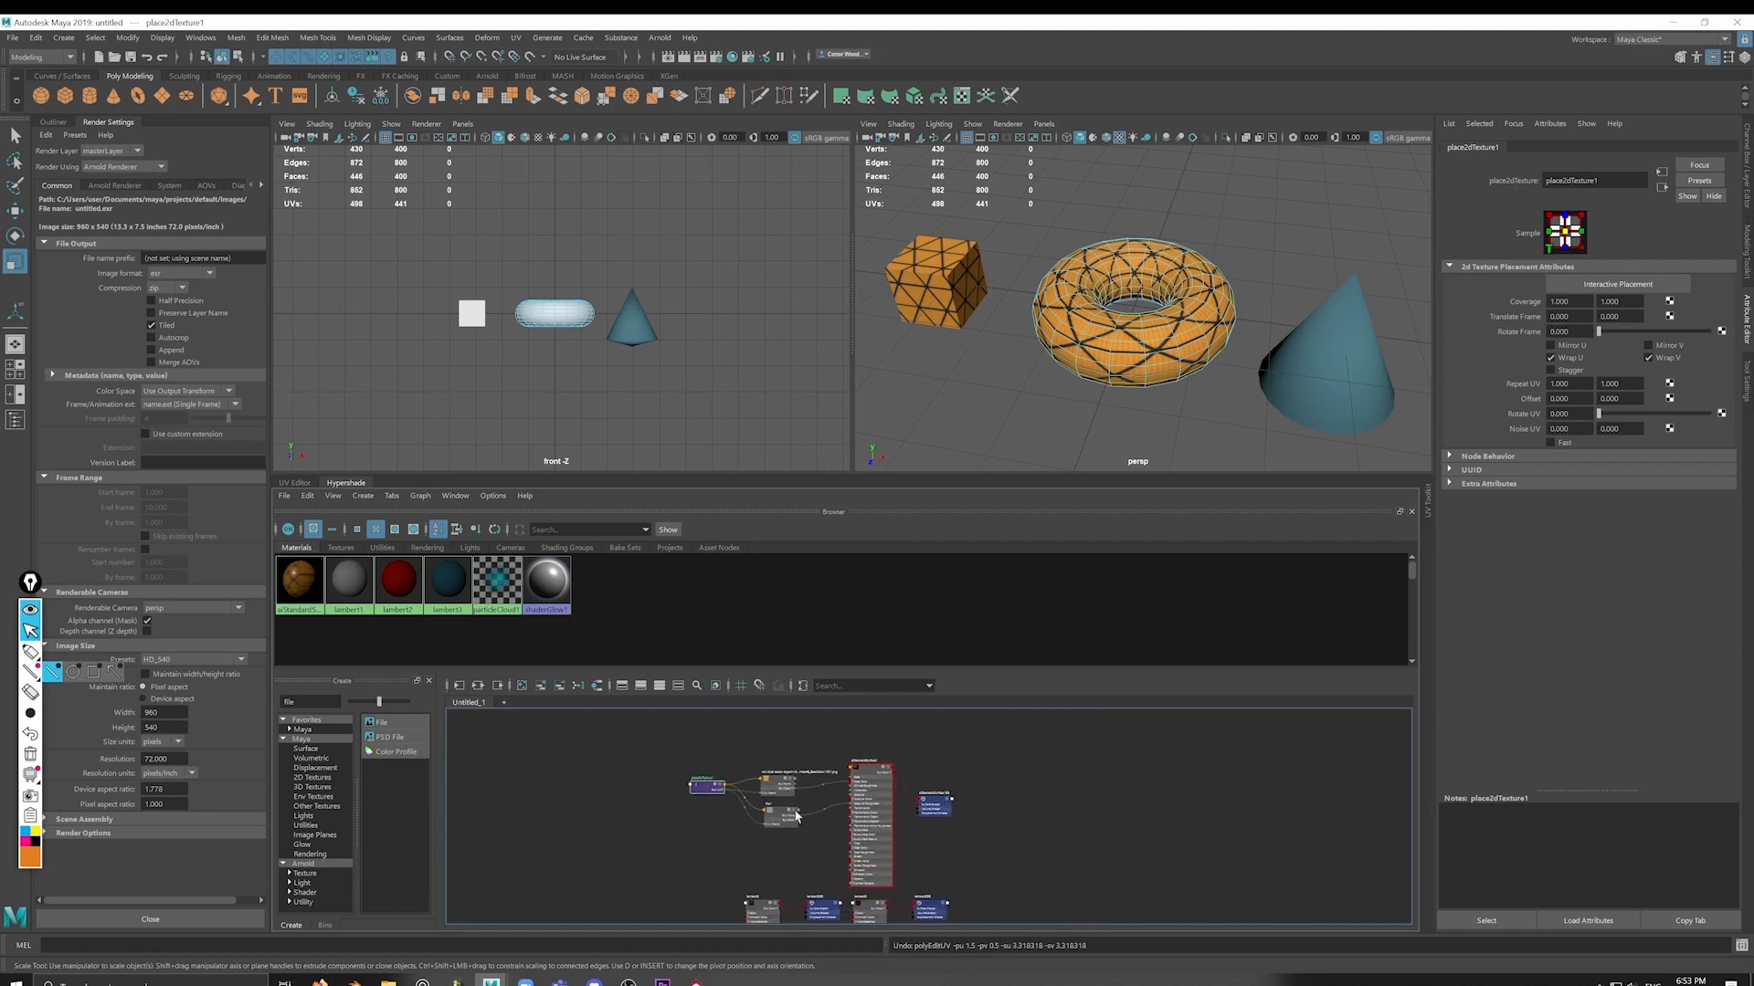
pyautogui.scroll(5, 774, 813)
pyautogui.keyDown('alt'); pyautogui.moveTo(771, 810); pyautogui.dragTo(749, 856, button='middle'); pyautogui.keyUp('alt')
pyautogui.scroll(-4, 745, 813)
pyautogui.moveTo(785, 766); pyautogui.dragTo(790, 834)
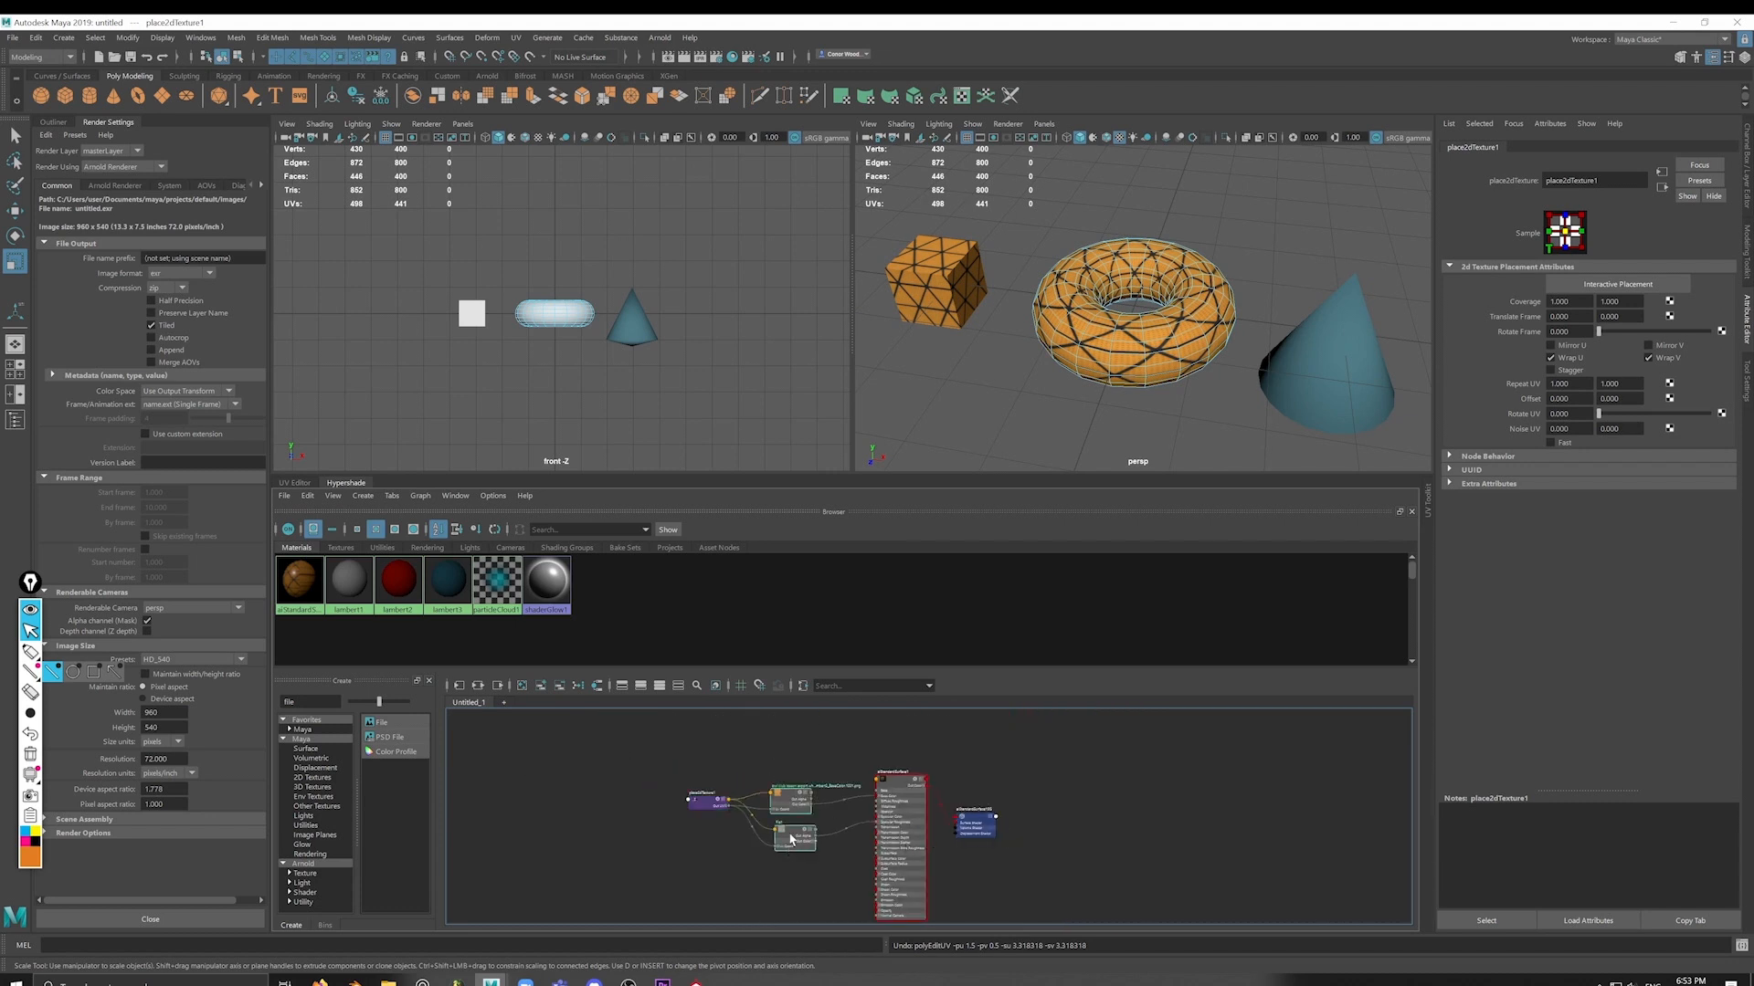
pyautogui.scroll(3, 790, 839)
pyautogui.click(951, 812)
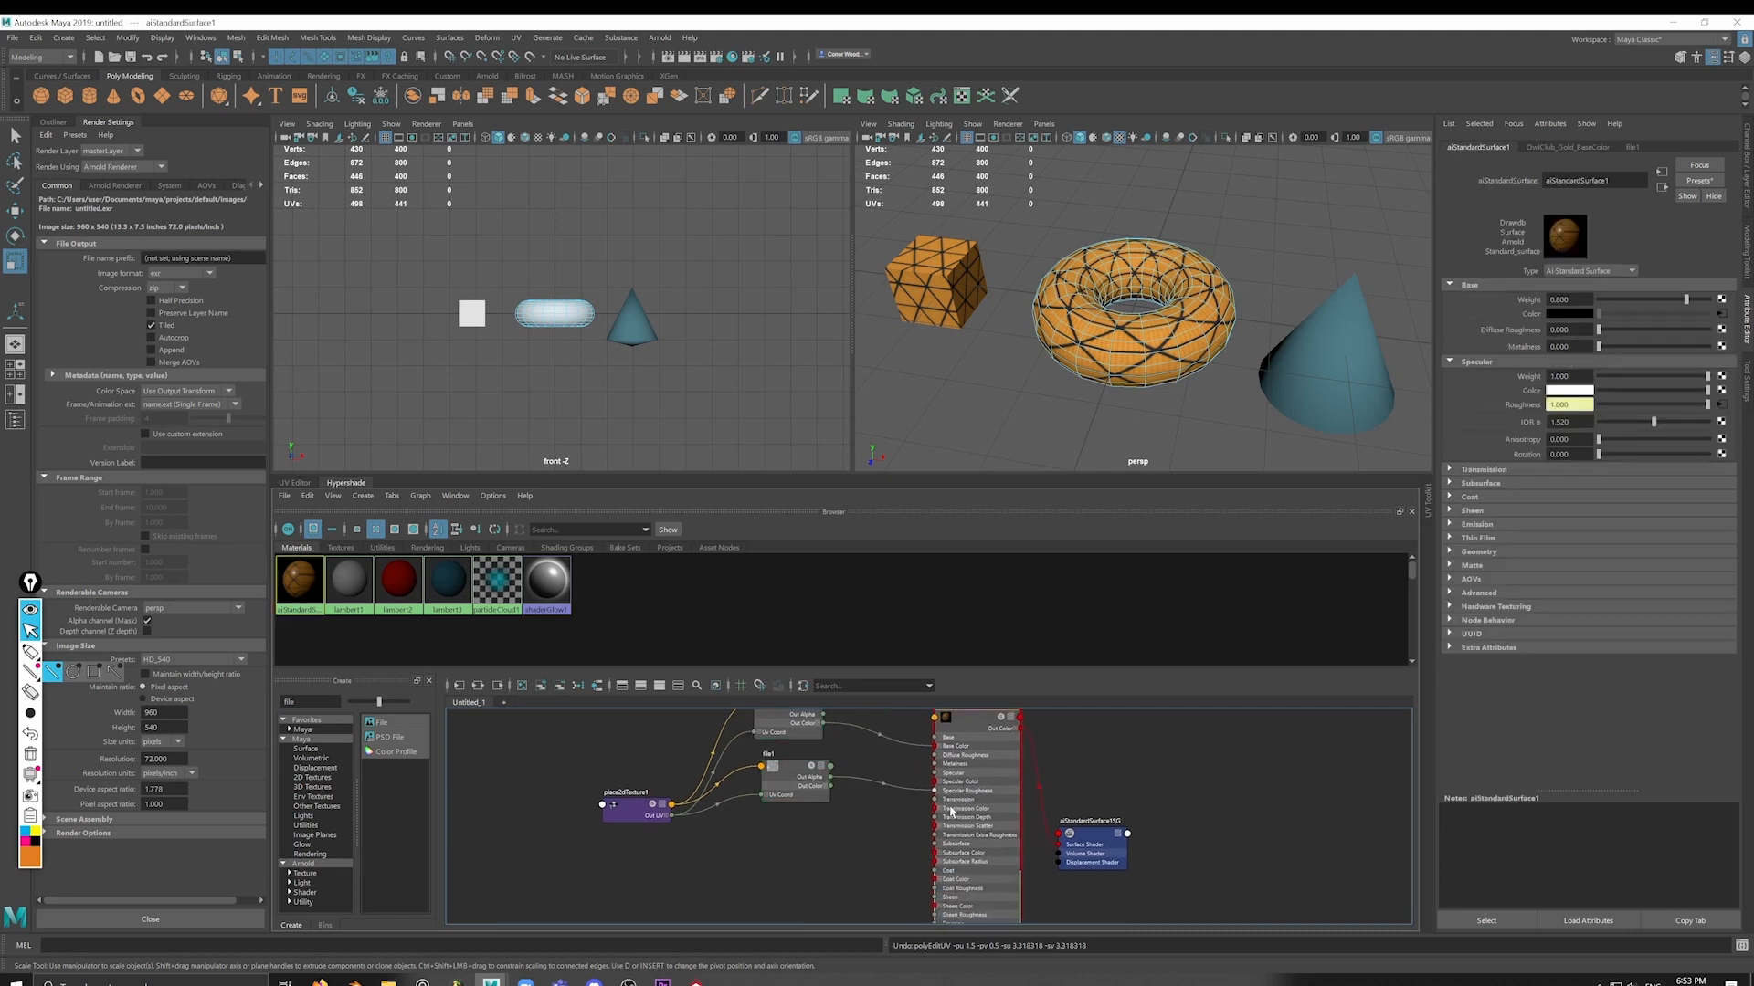
pyautogui.moveTo(951, 812); pyautogui.dragTo(939, 824)
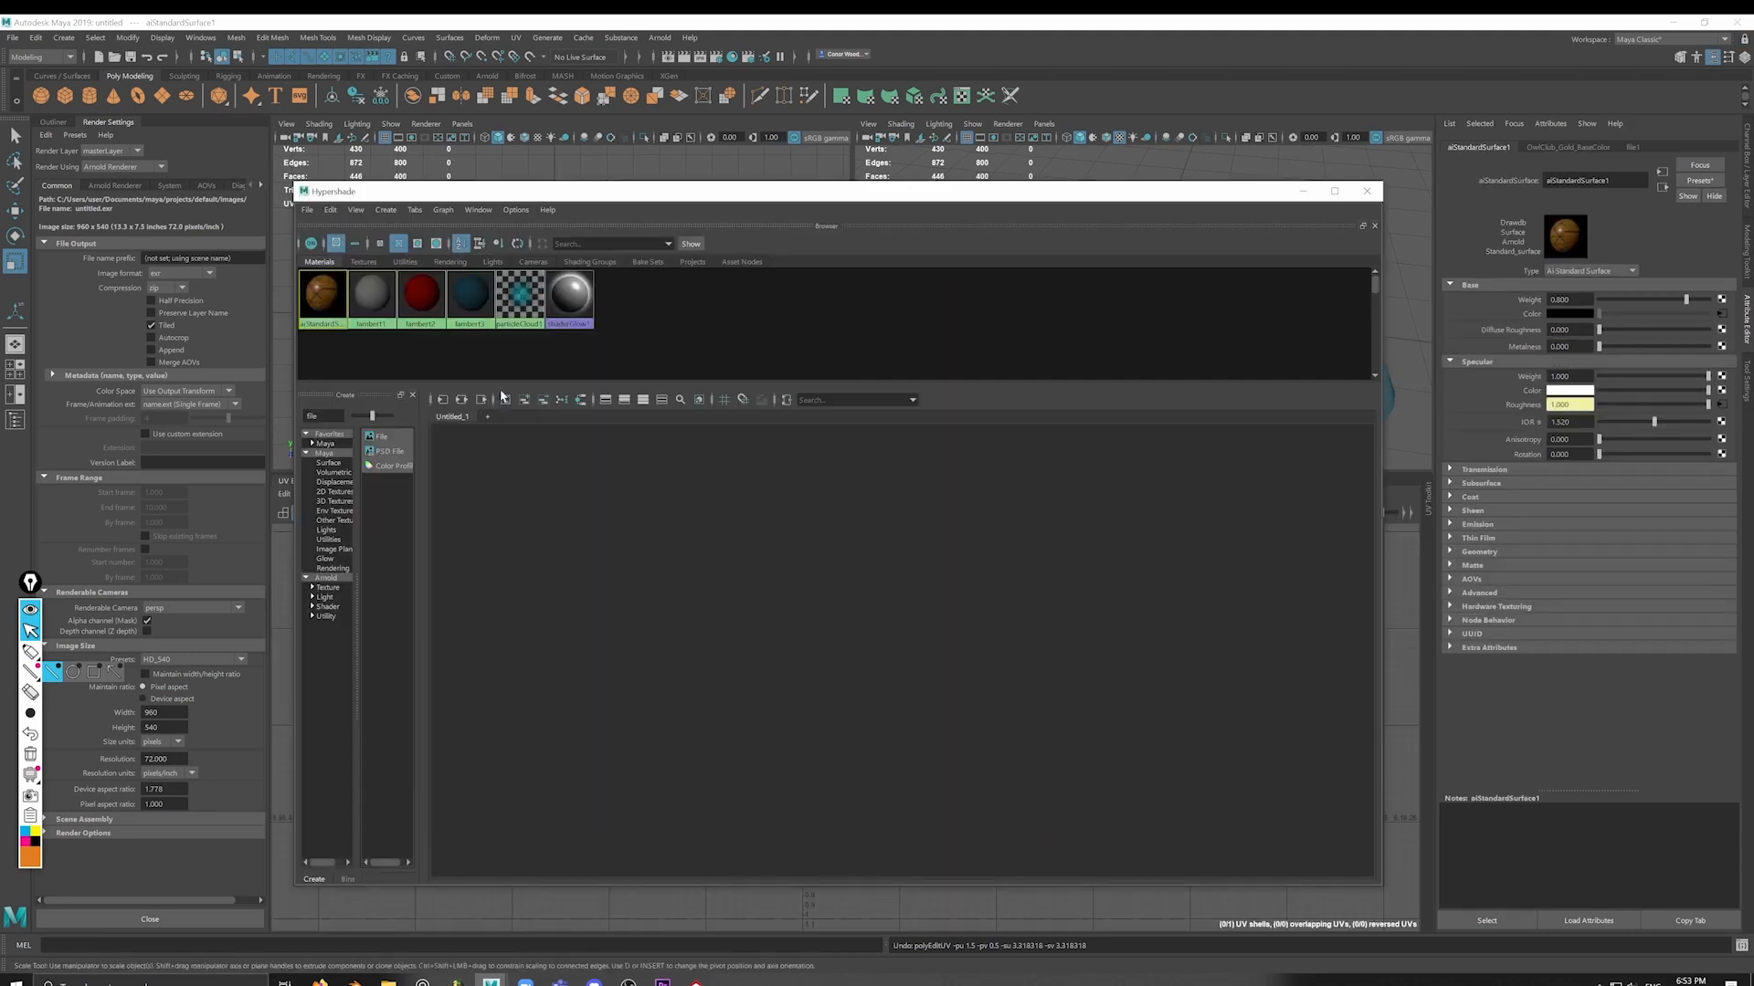
pyautogui.click(502, 400)
# Step: Arrange the base color file node above the roughness file node, both between place2dTexture1 and aiStandardSurface1
pyautogui.click(781, 552)
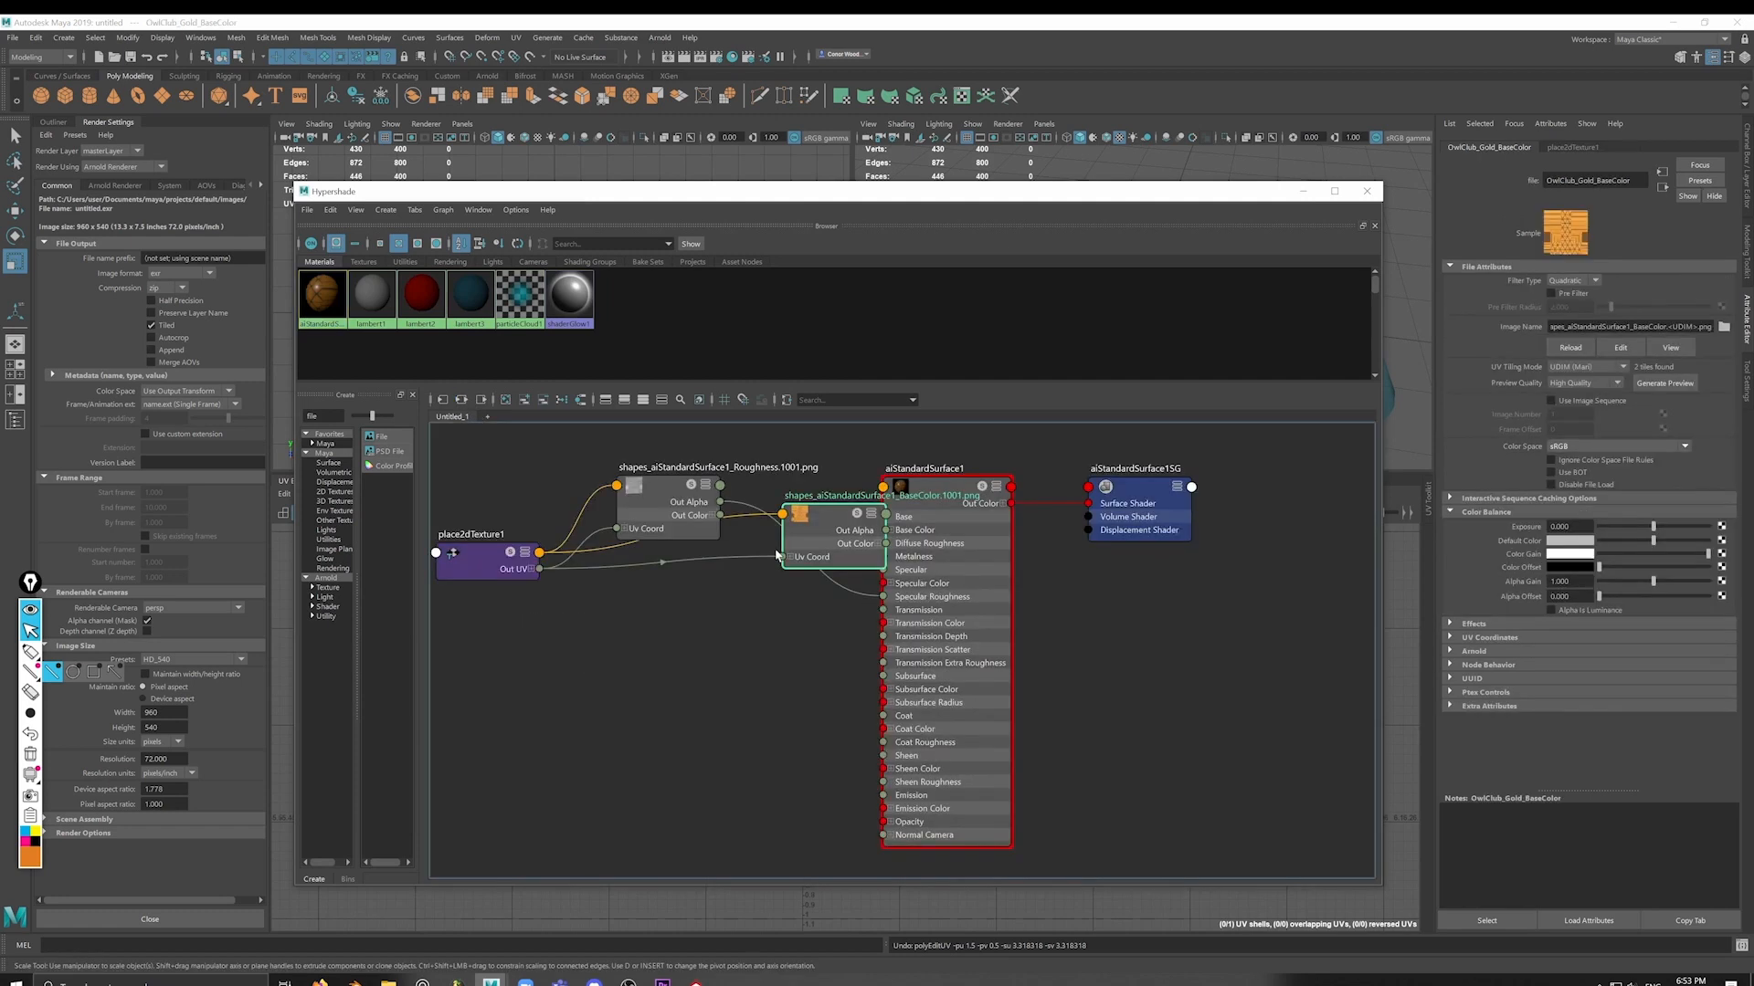
pyautogui.moveTo(667, 507); pyautogui.dragTo(690, 630)
pyautogui.moveTo(822, 539); pyautogui.dragTo(679, 493)
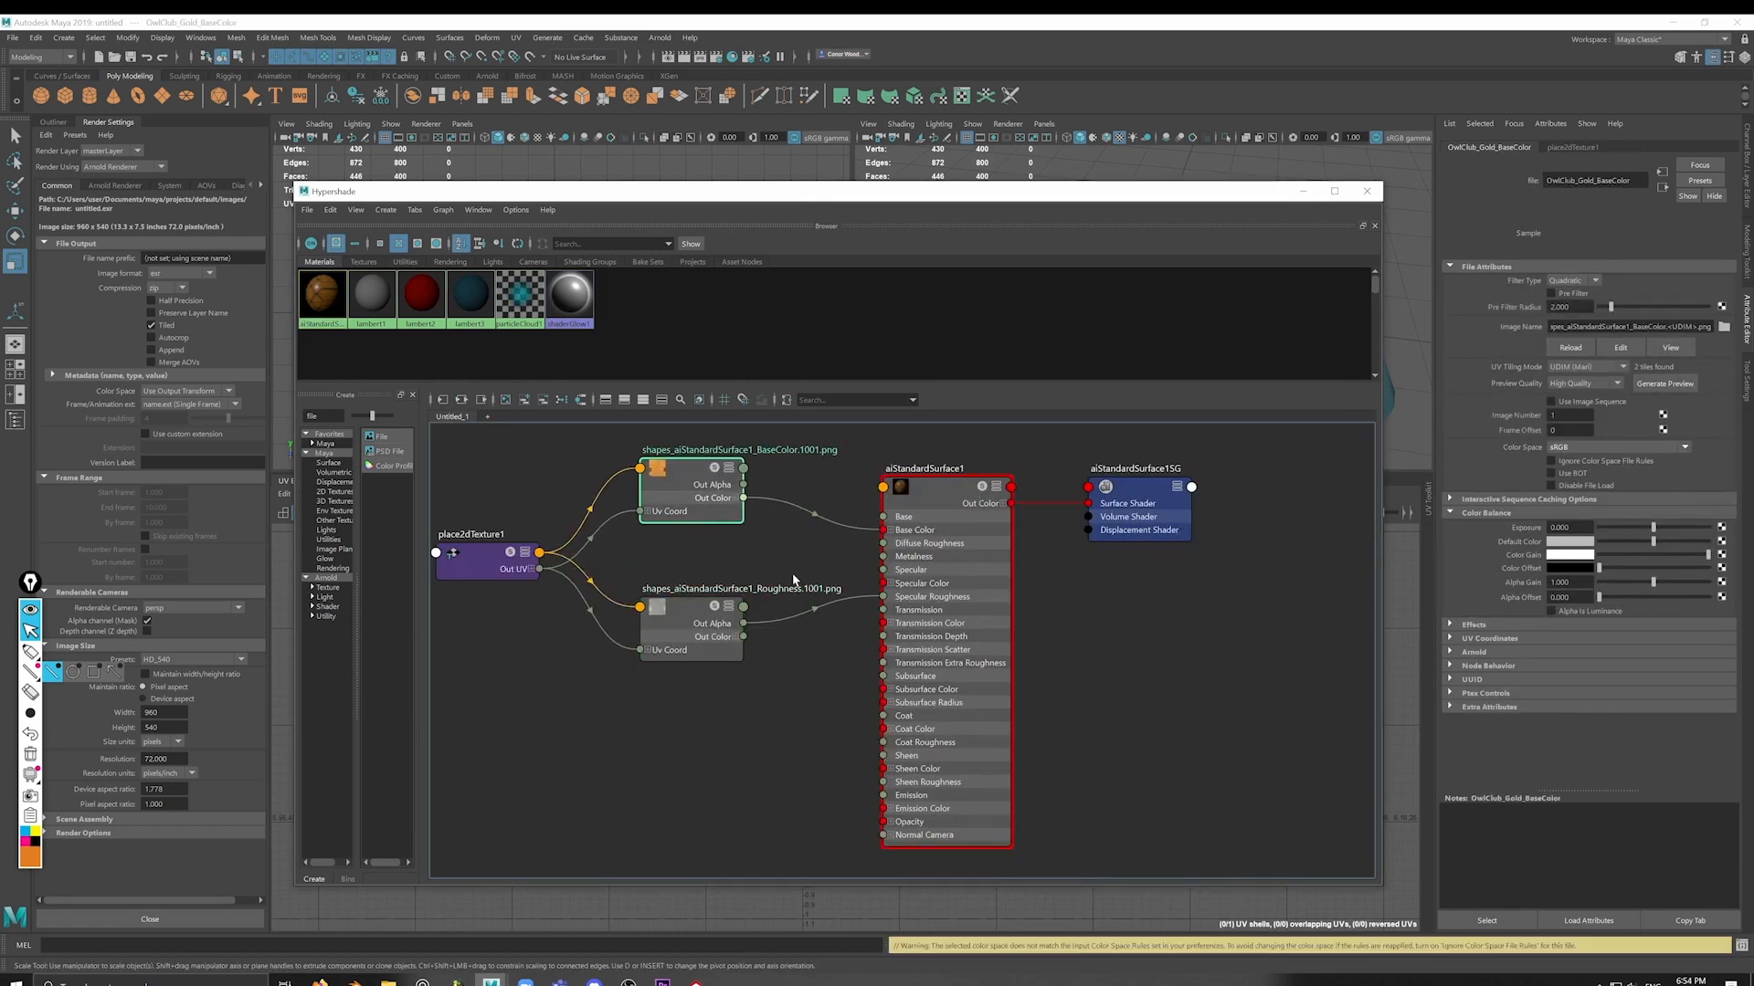
# Step: Create a third file texture below the roughness node, drive it with place2dTexture1, and delete the extra place2dTexture2 node
pyautogui.press('a')
pyautogui.click(381, 437)
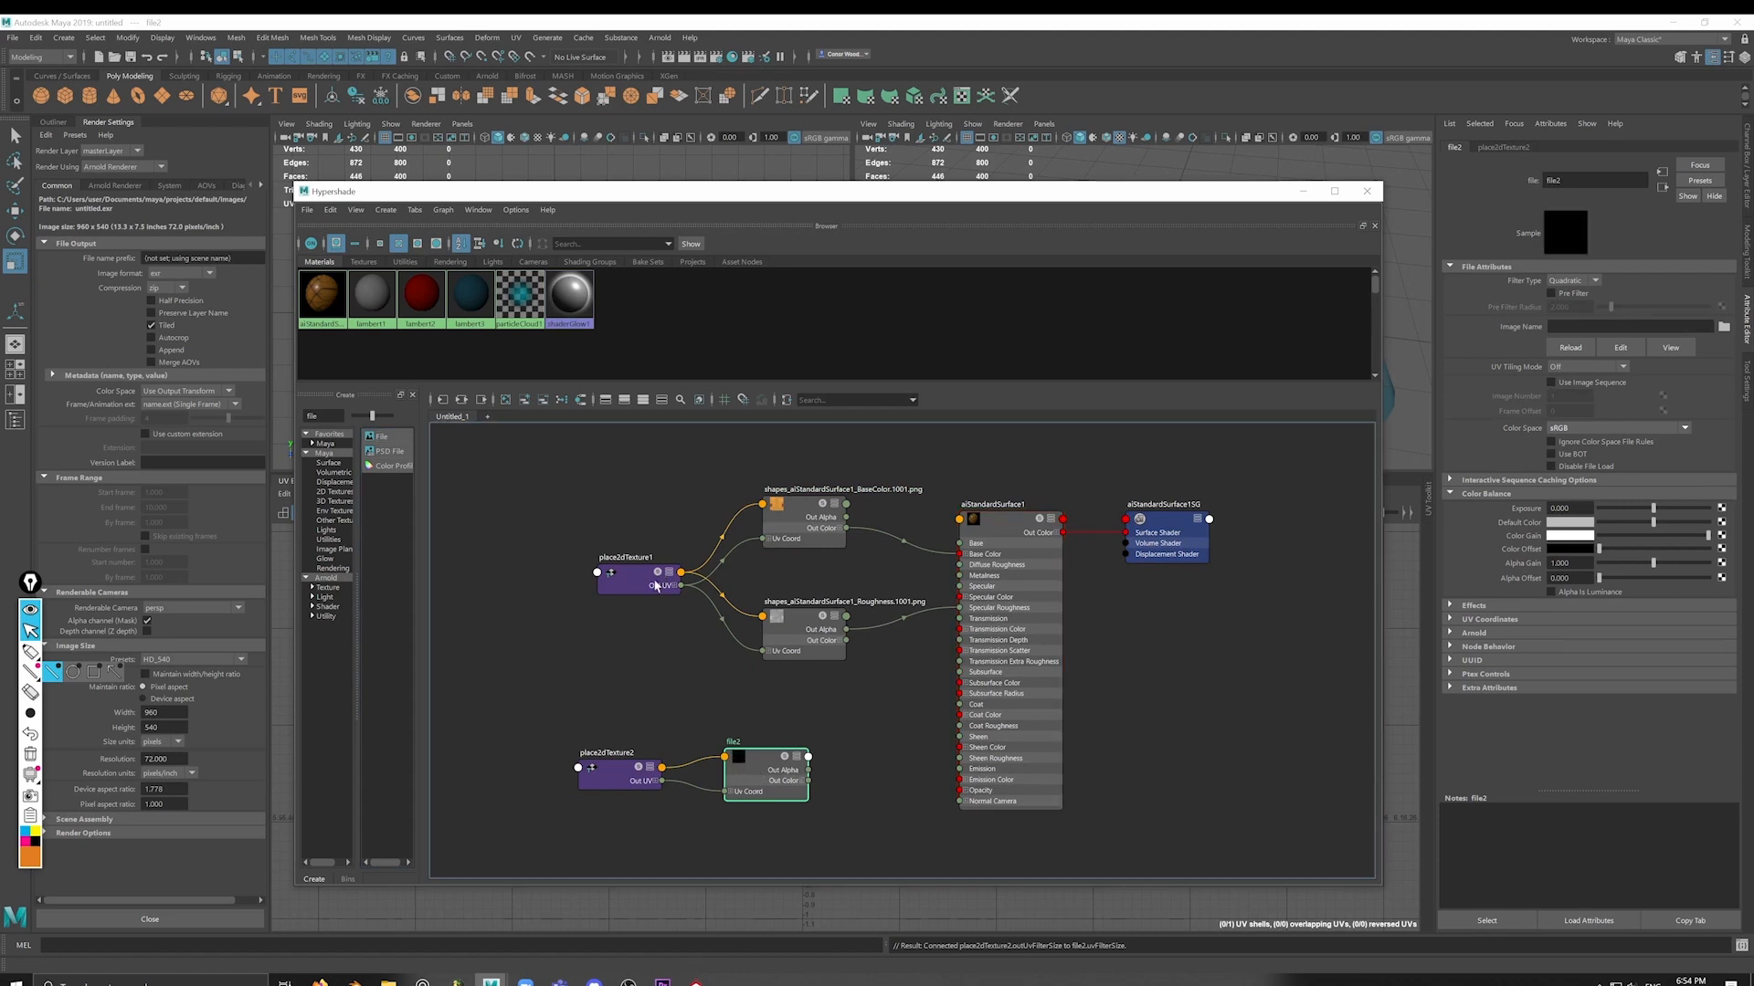
pyautogui.moveTo(655, 580); pyautogui.dragTo(757, 768, button='middle')
pyautogui.moveTo(756, 782); pyautogui.dragTo(794, 720)
pyautogui.click(642, 784)
pyautogui.press('Delete')
# Step: Load shapes_aiStandardSurface1_Height.1001.png into file2 and move place2dTexture1 up beside the base color node
pyautogui.click(819, 703)
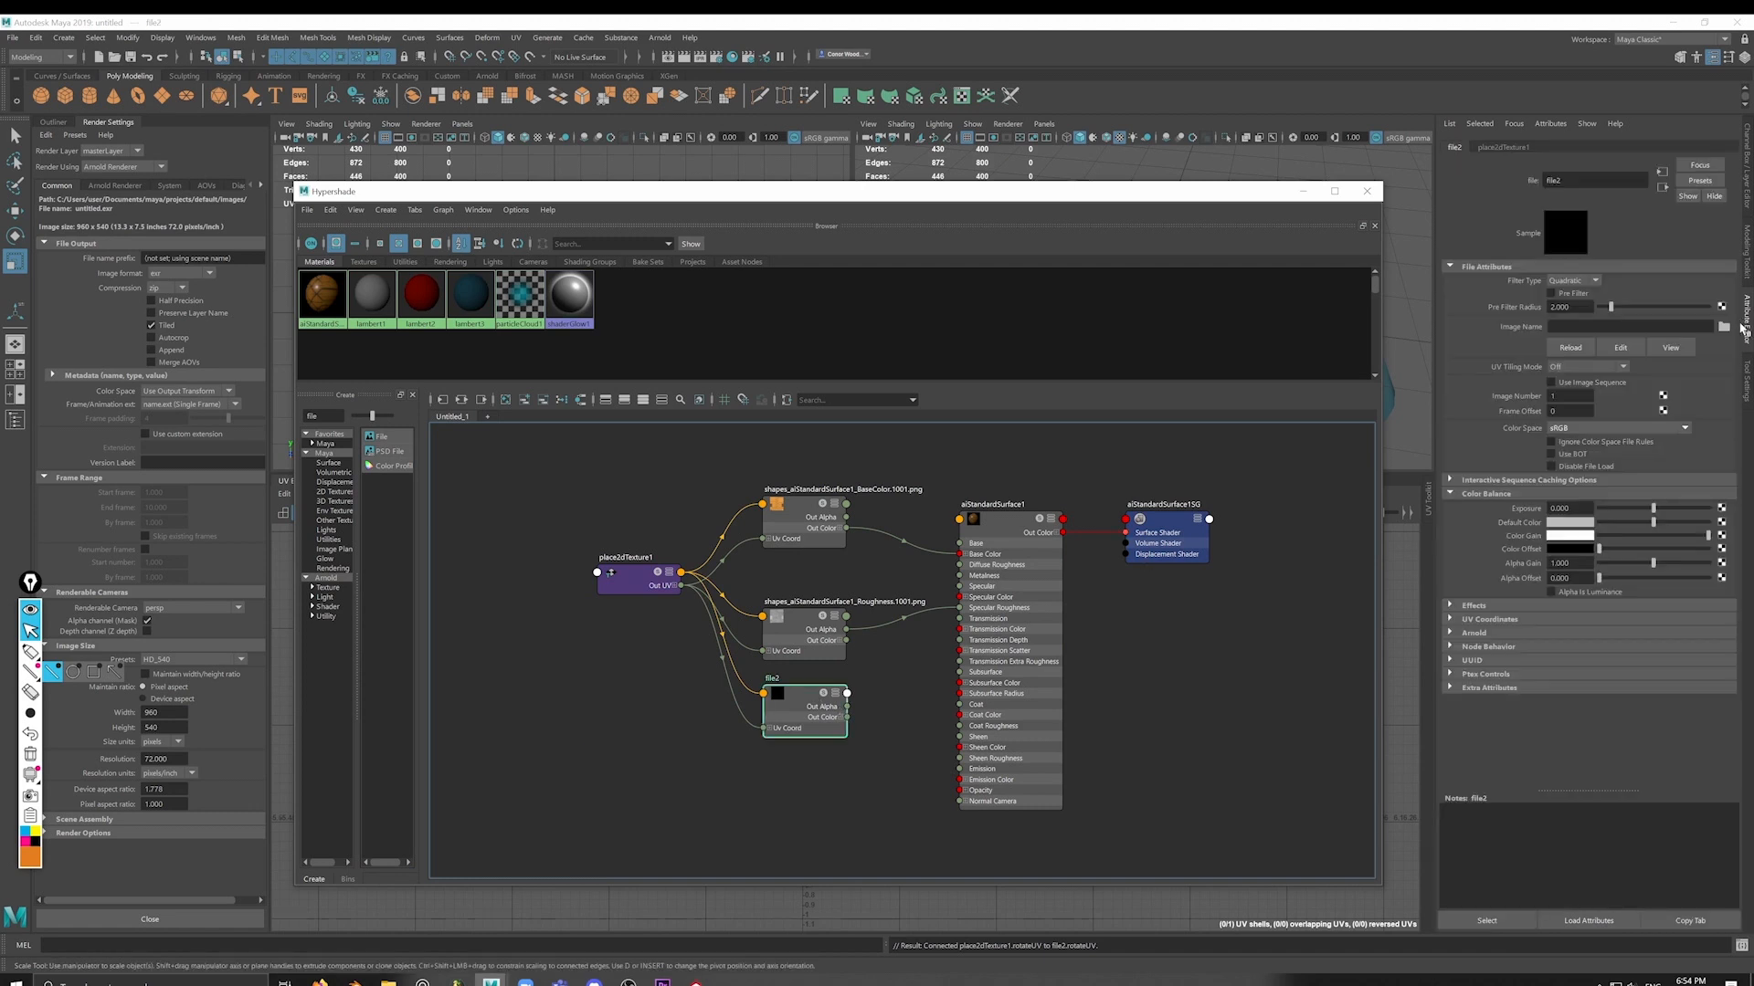
pyautogui.click(1724, 326)
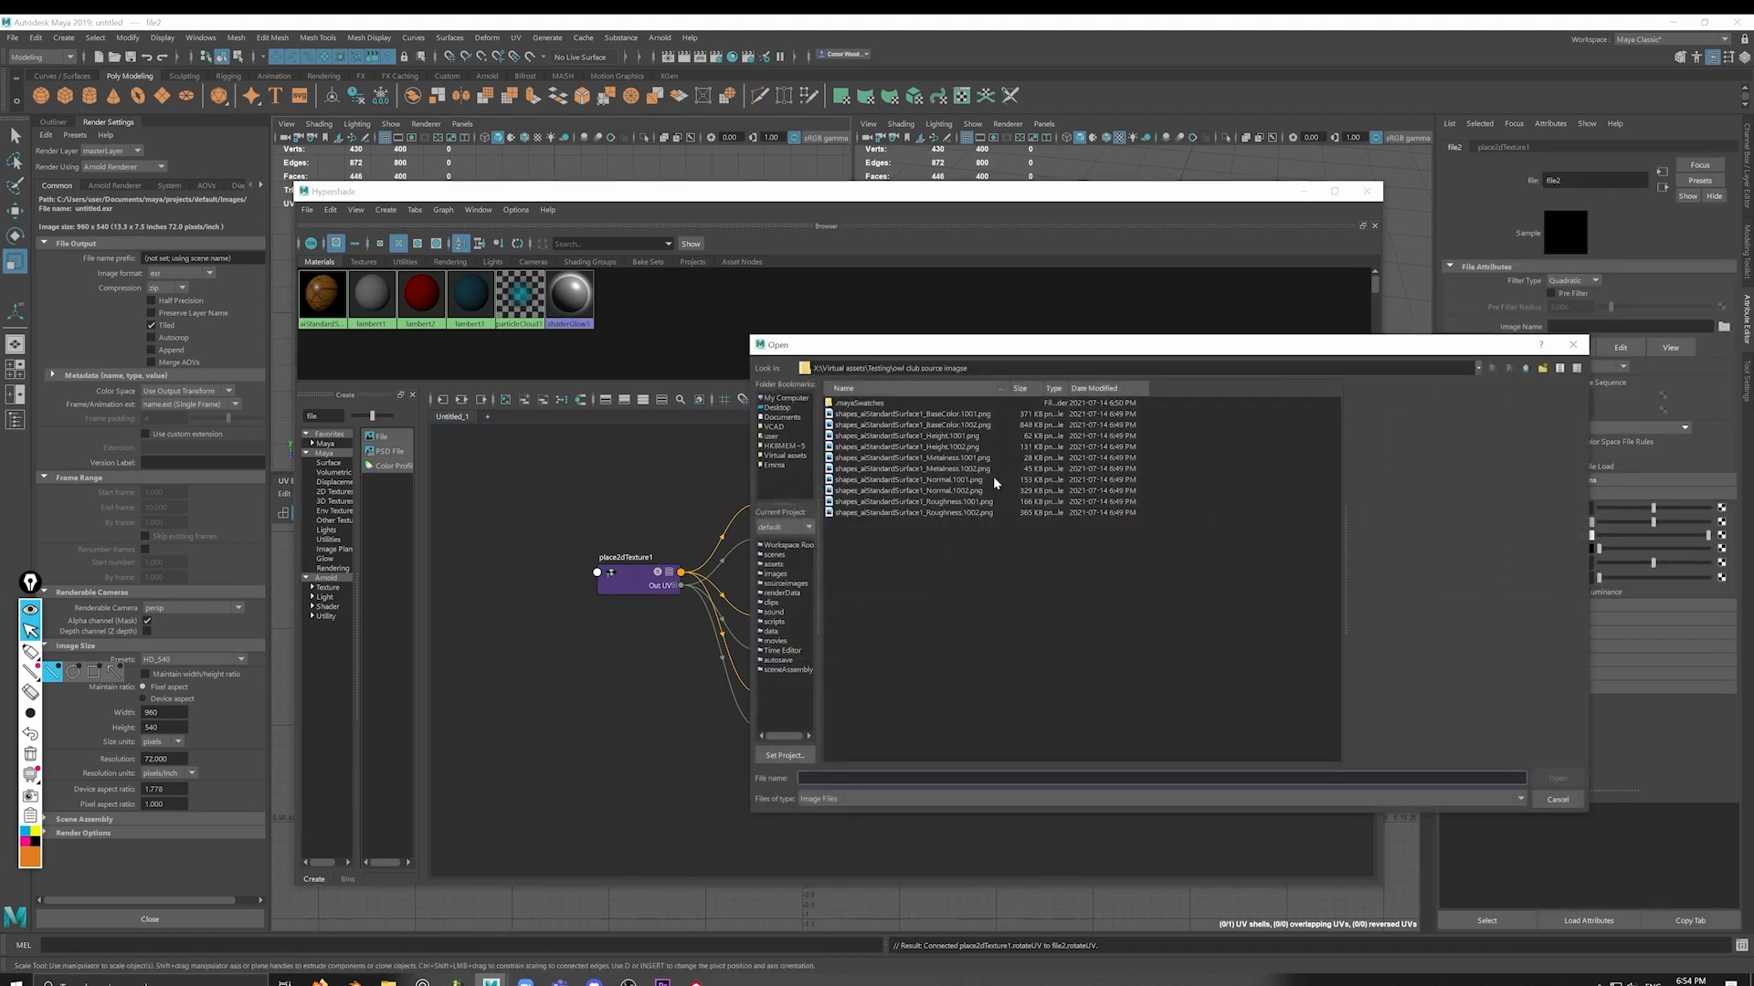
pyautogui.click(961, 436)
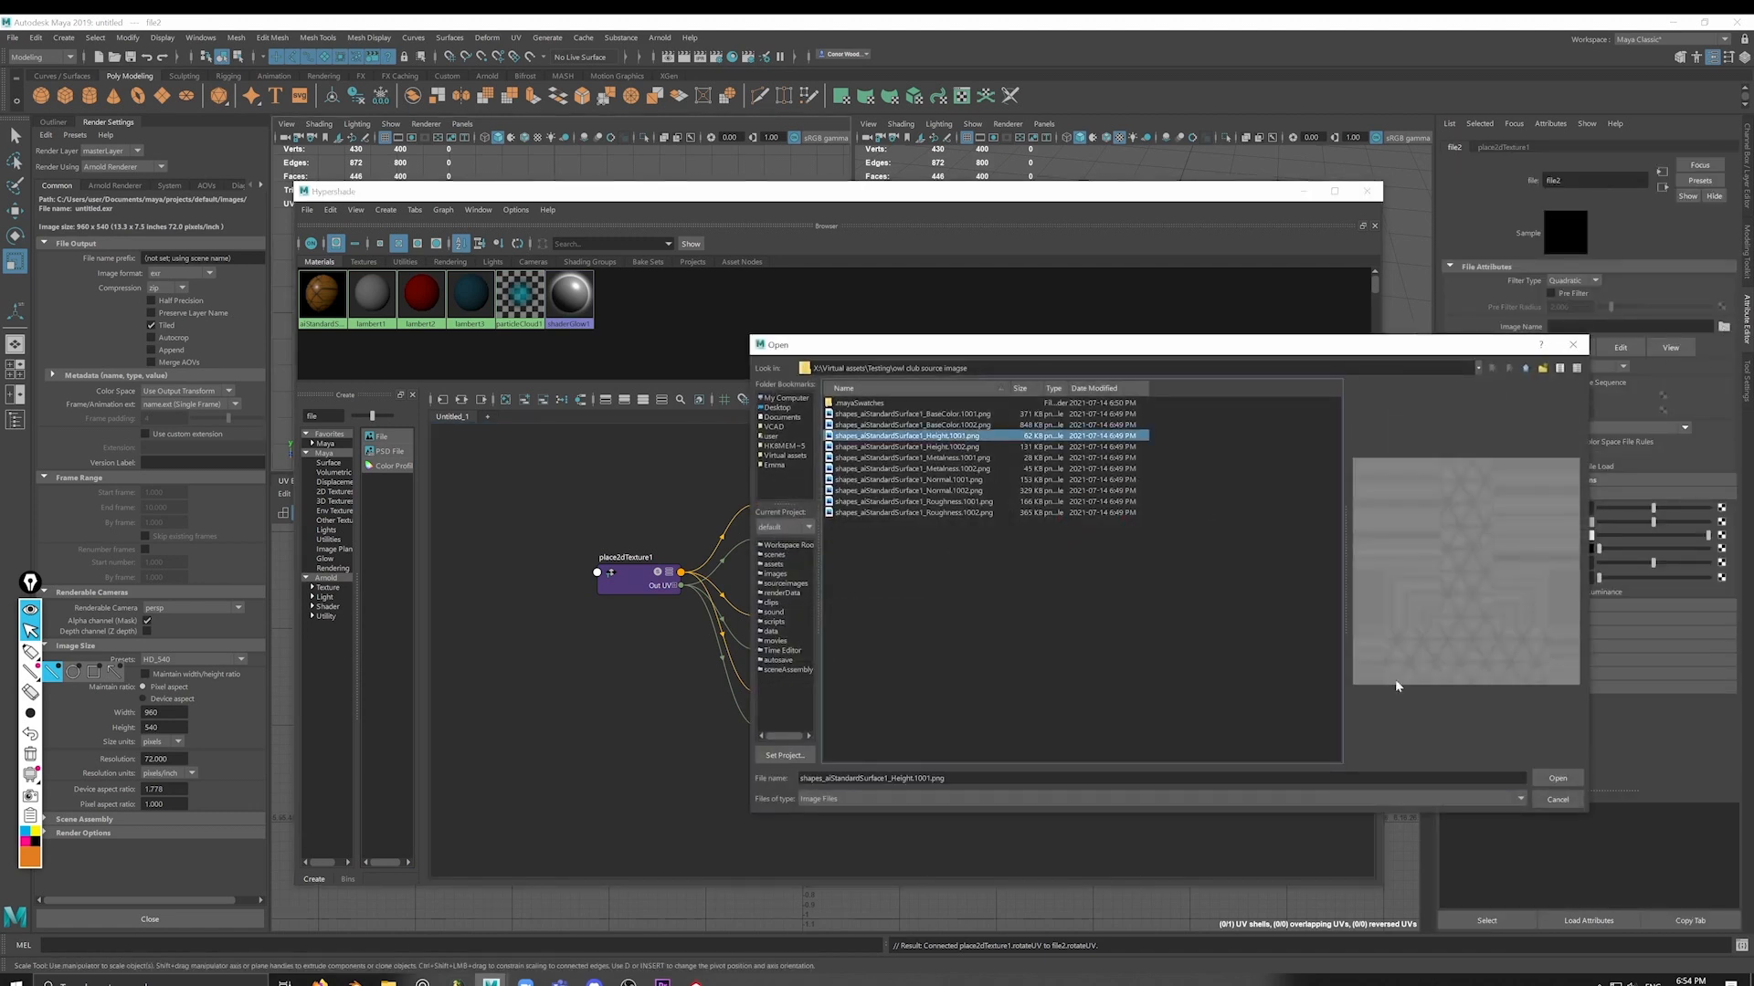
pyautogui.click(1557, 777)
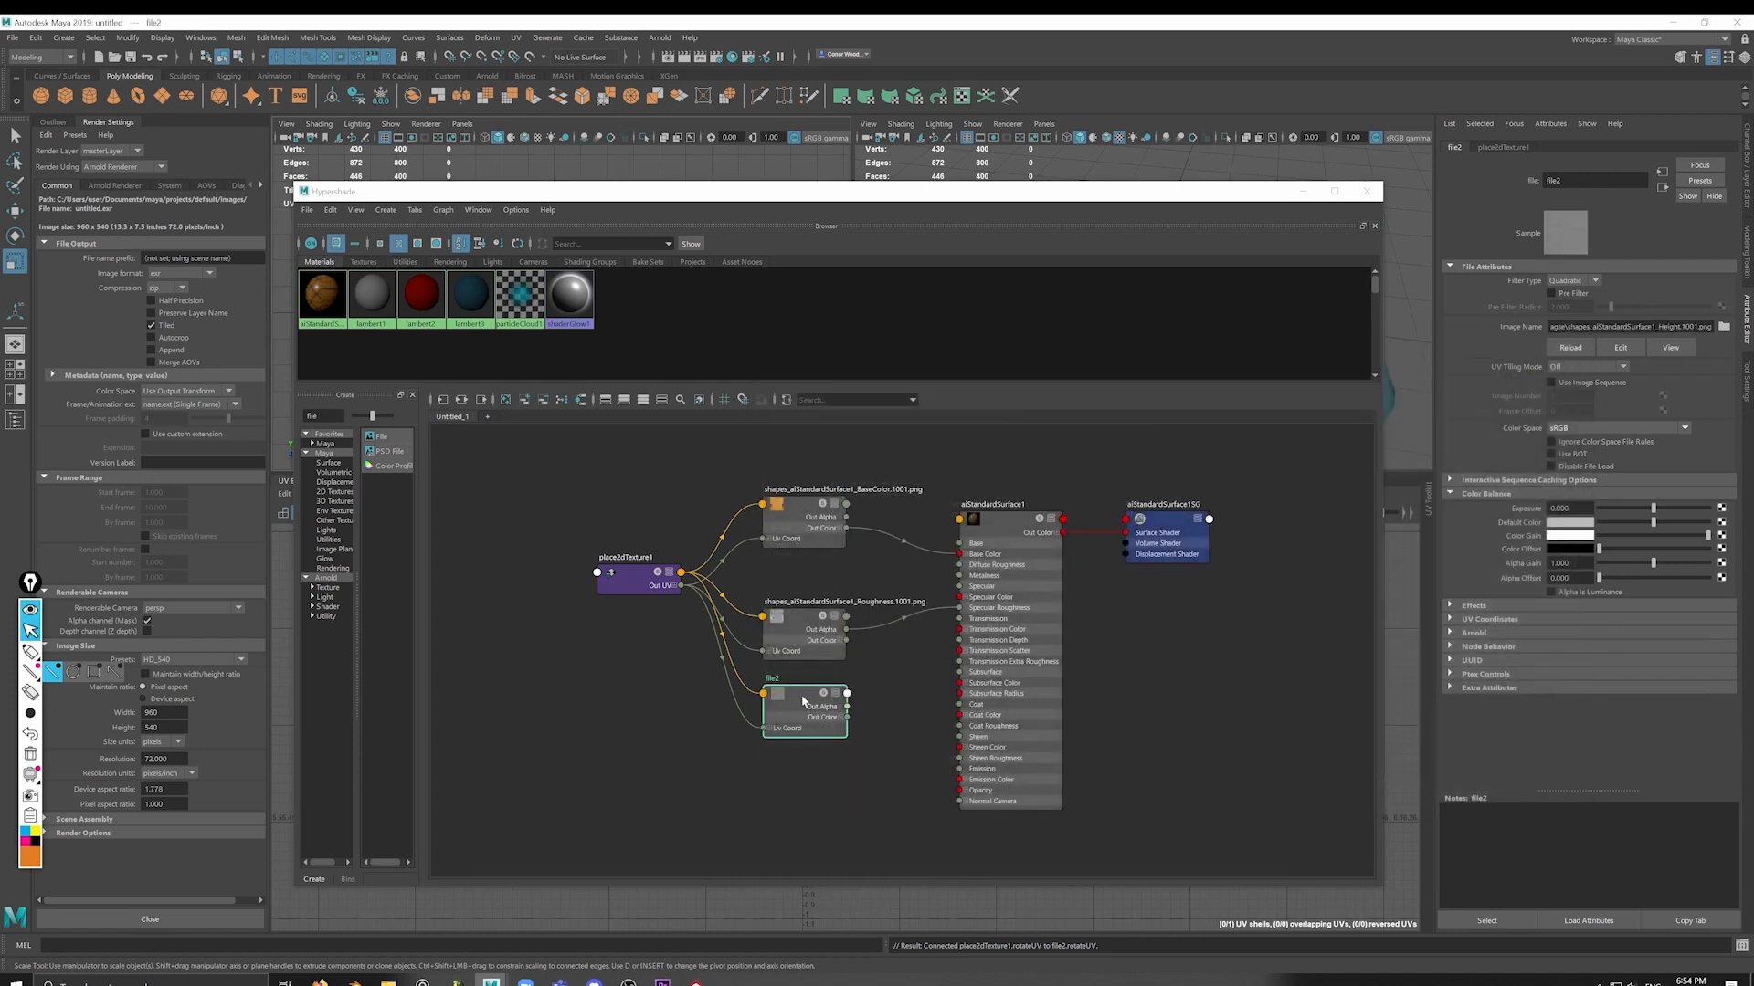
pyautogui.click(777, 701)
pyautogui.moveTo(631, 580); pyautogui.dragTo(598, 521)
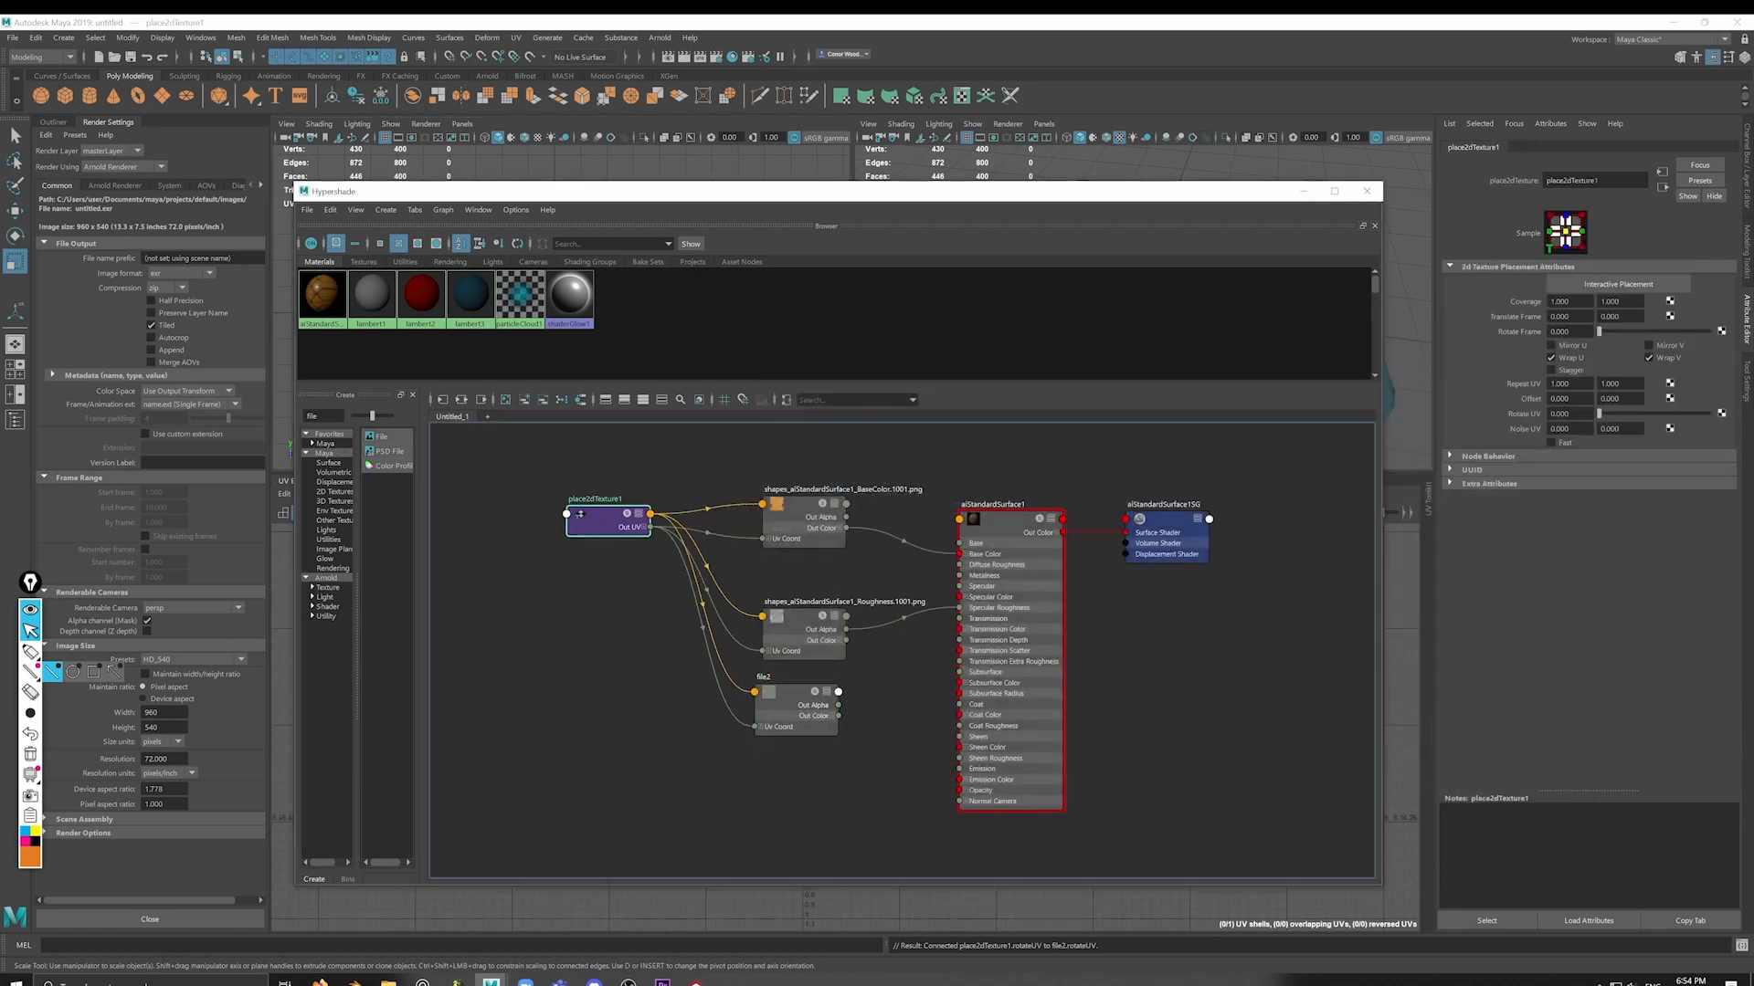
# Step: Create an aiBump2d node beside file2 and connect file2's Out Alpha to its Bump Map
pyautogui.write('aibump')
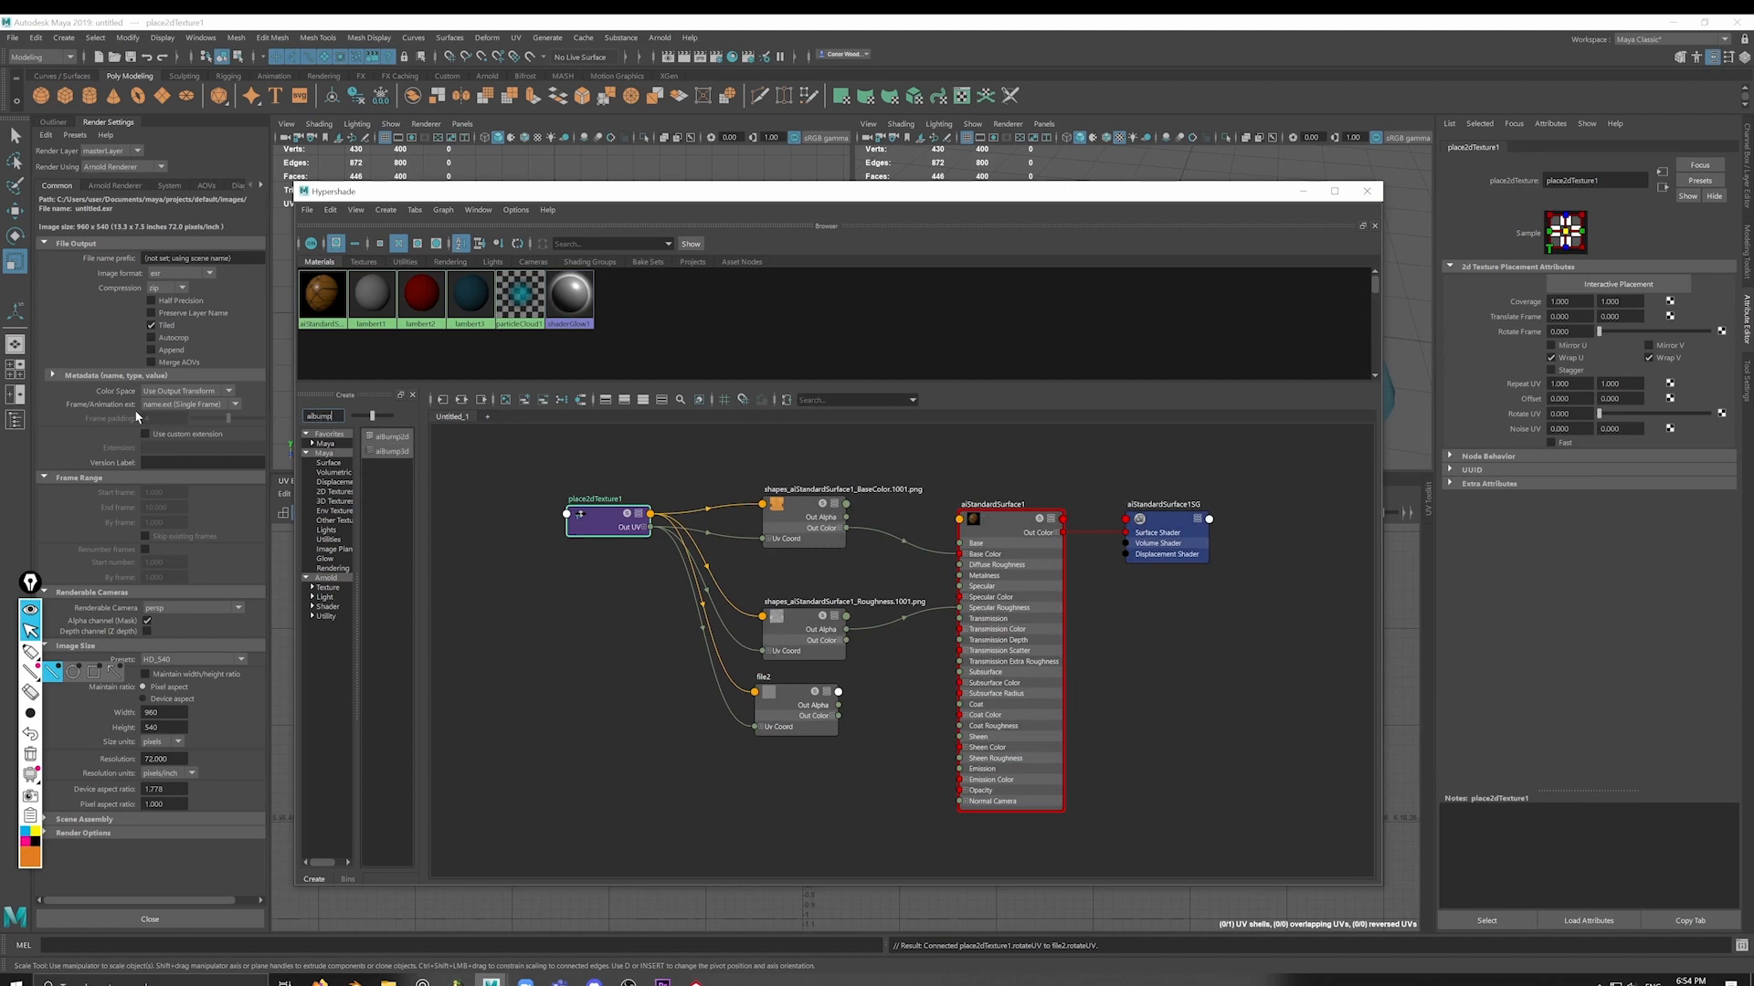
pyautogui.click(392, 437)
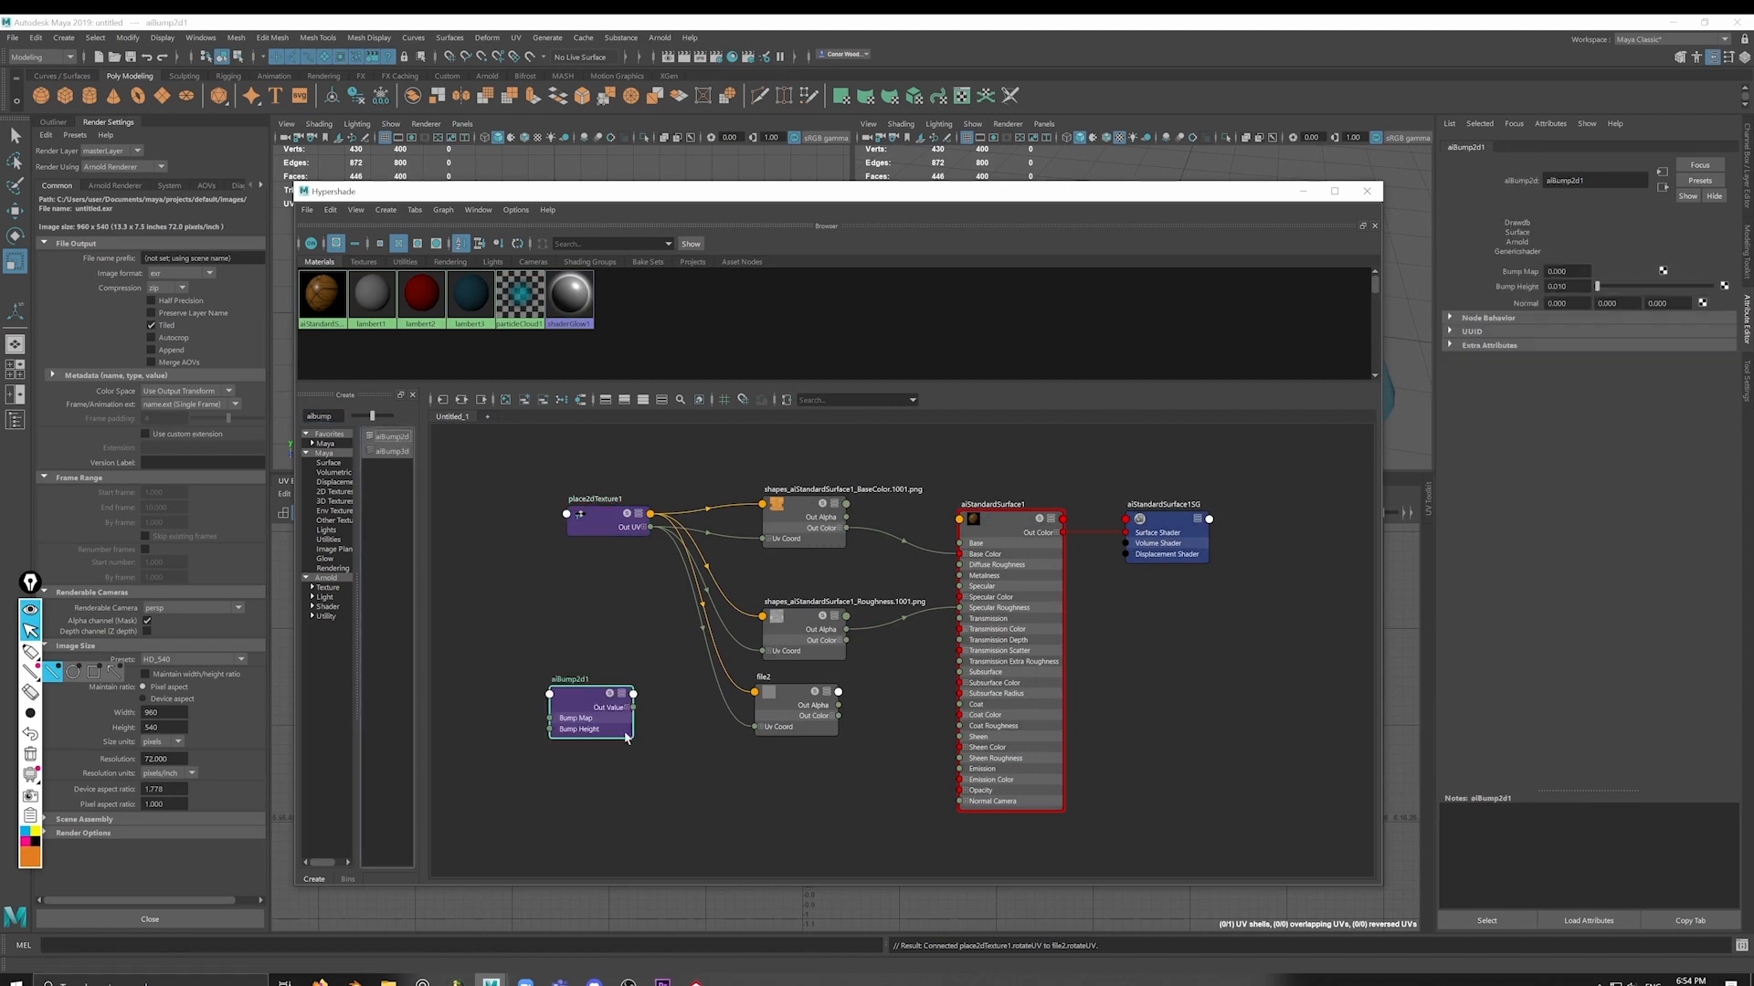
pyautogui.moveTo(621, 726); pyautogui.dragTo(869, 788)
pyautogui.moveTo(813, 716); pyautogui.dragTo(825, 749)
pyautogui.moveTo(692, 717); pyautogui.dragTo(697, 747)
pyautogui.moveTo(806, 745); pyautogui.dragTo(800, 737)
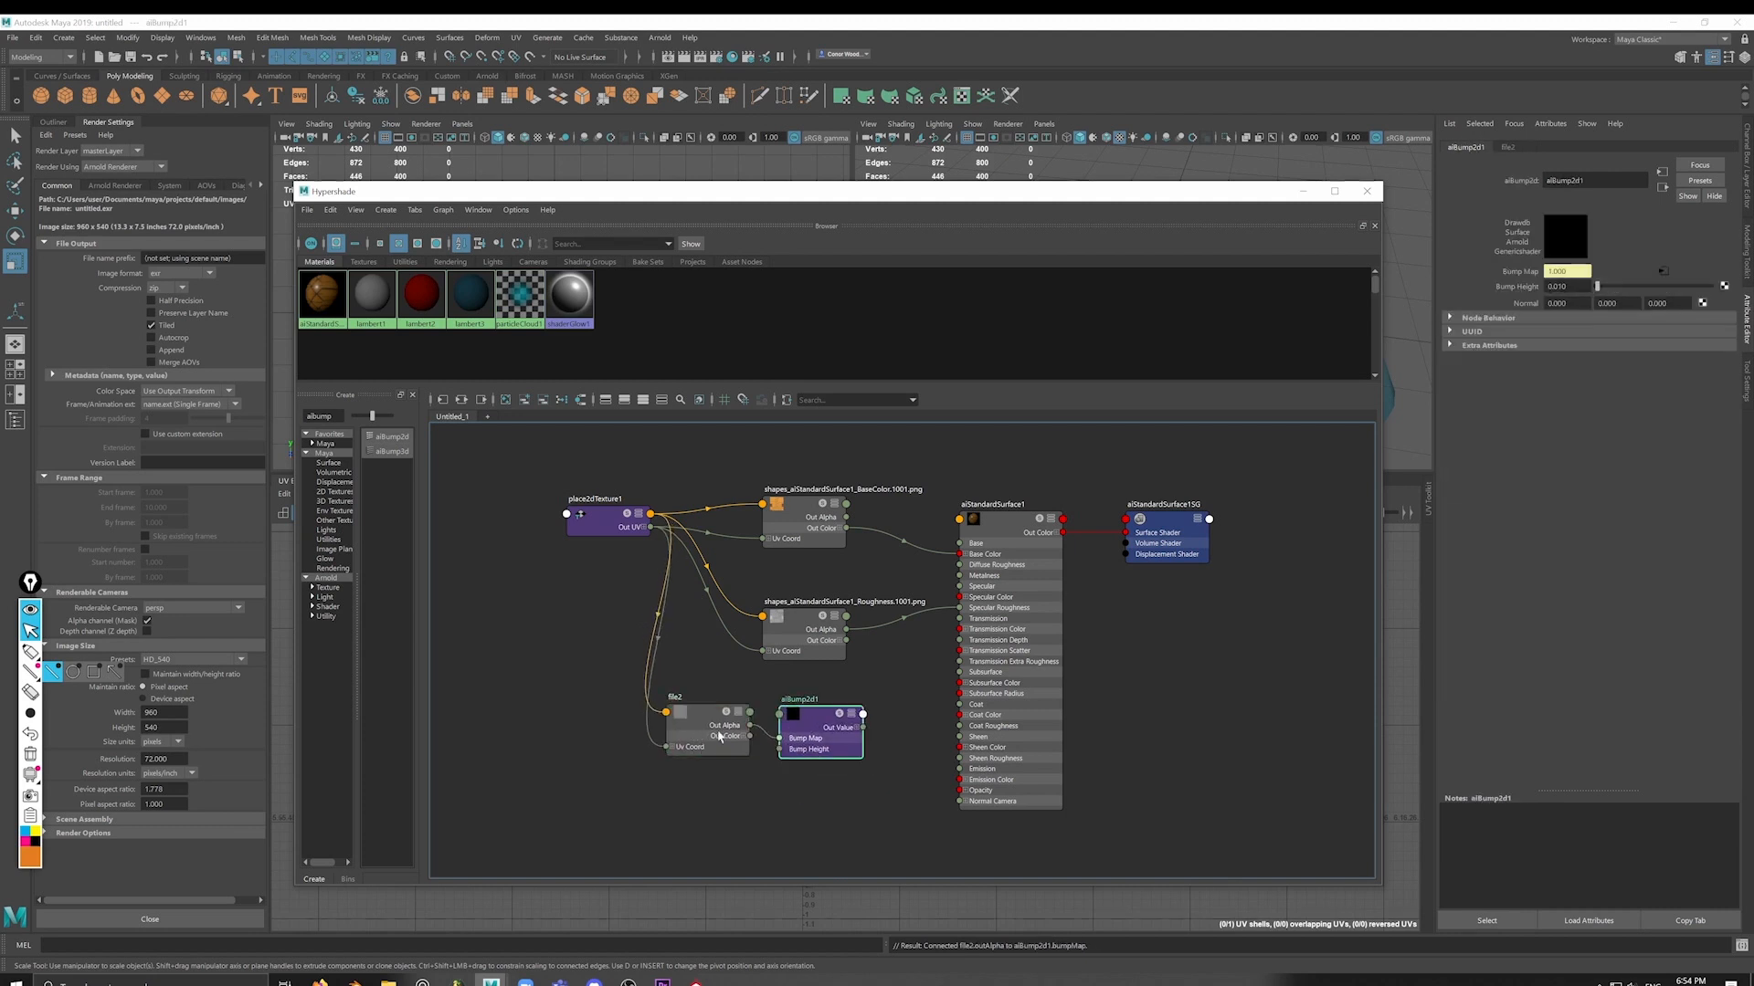
# Step: Enable Alpha Is Luminance on the height file texture file2 and set its color space to Raw
pyautogui.click(704, 740)
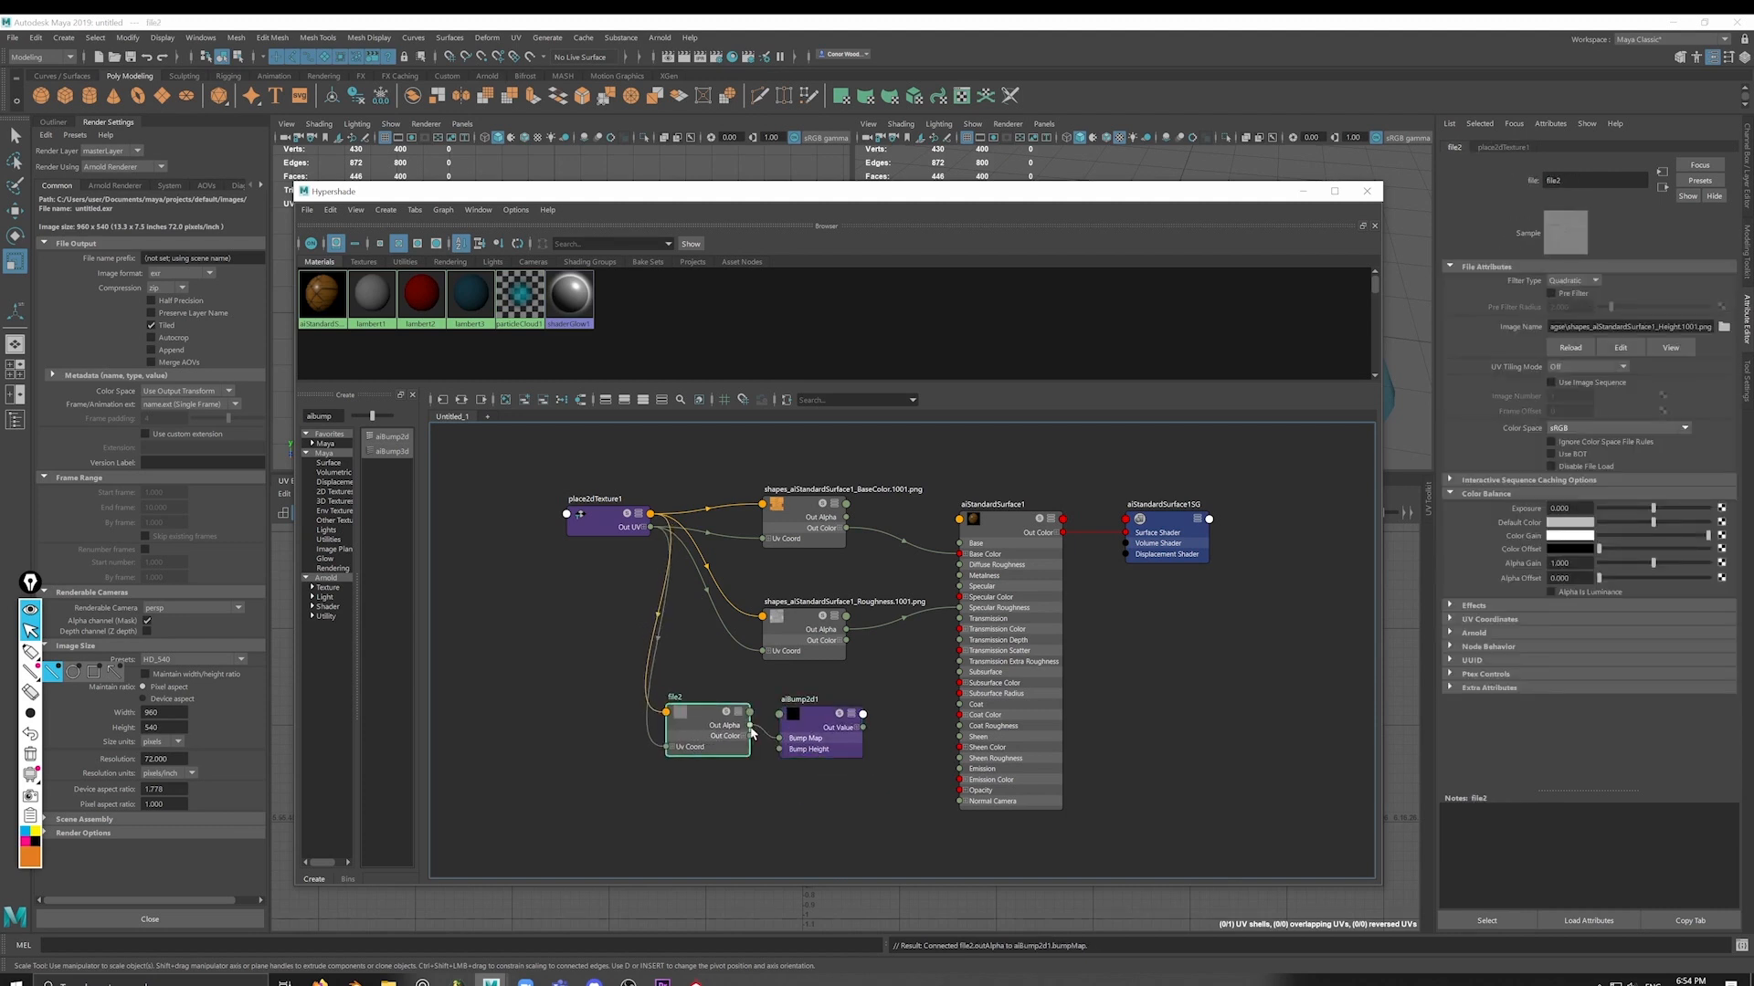
pyautogui.click(1588, 593)
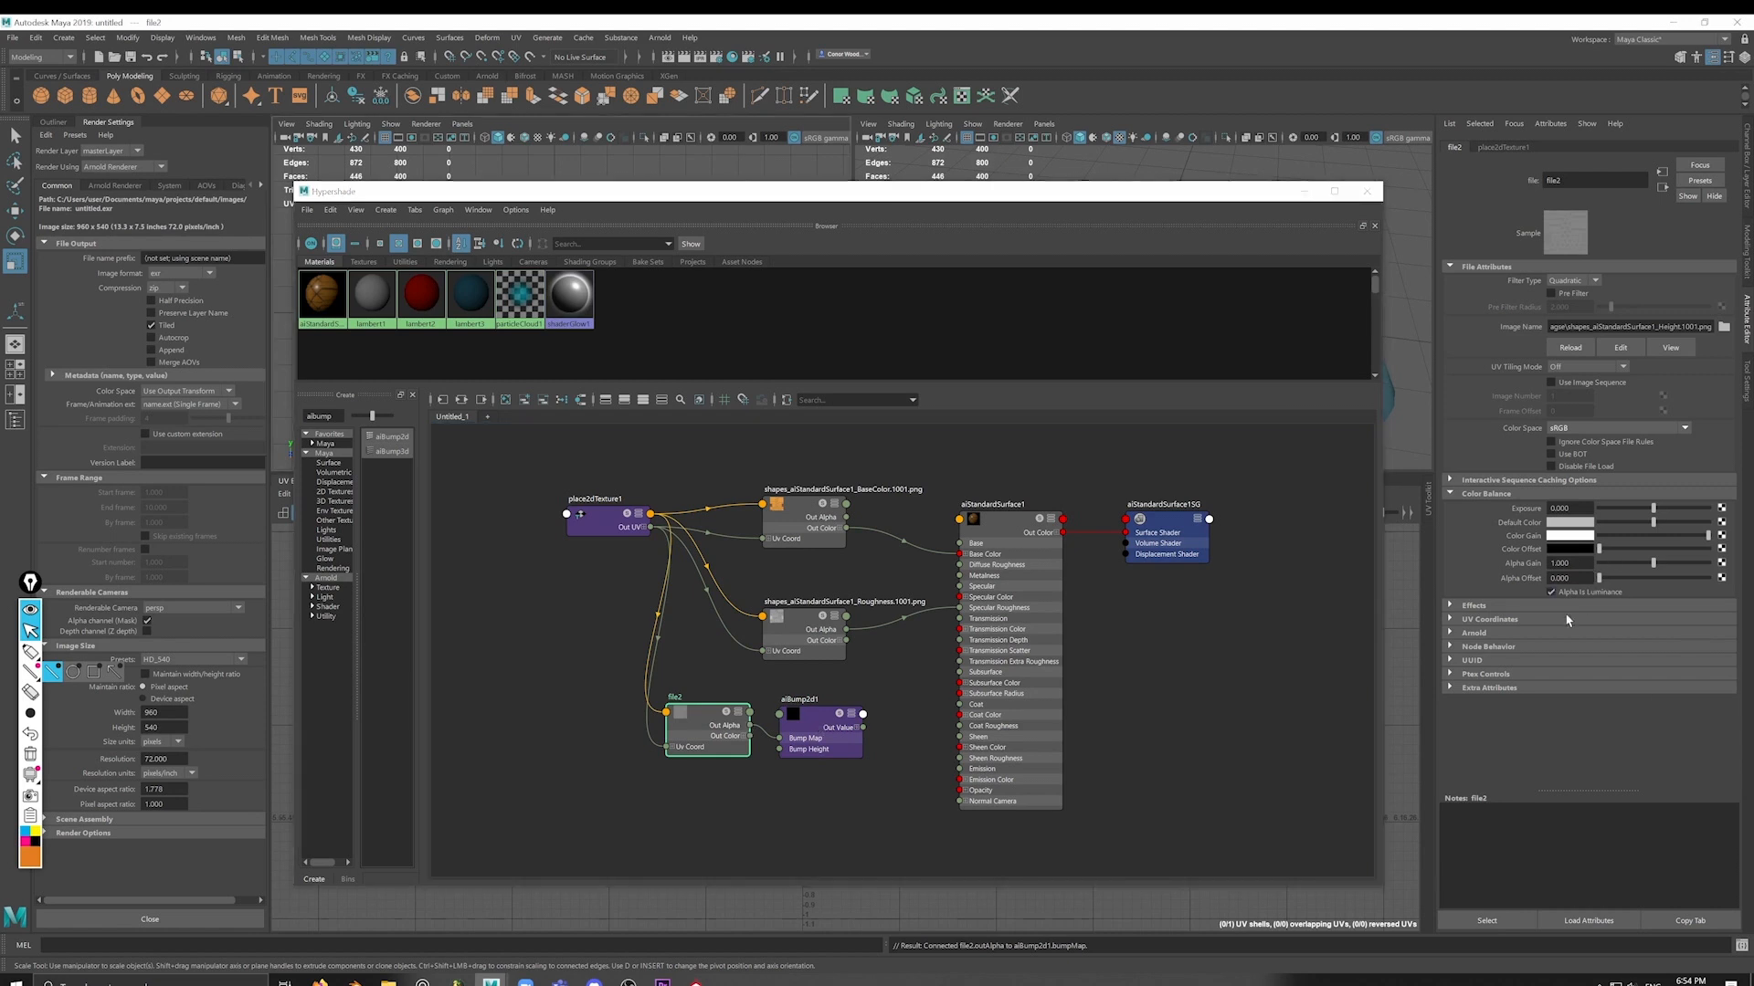
pyautogui.click(1626, 426)
pyautogui.click(1605, 448)
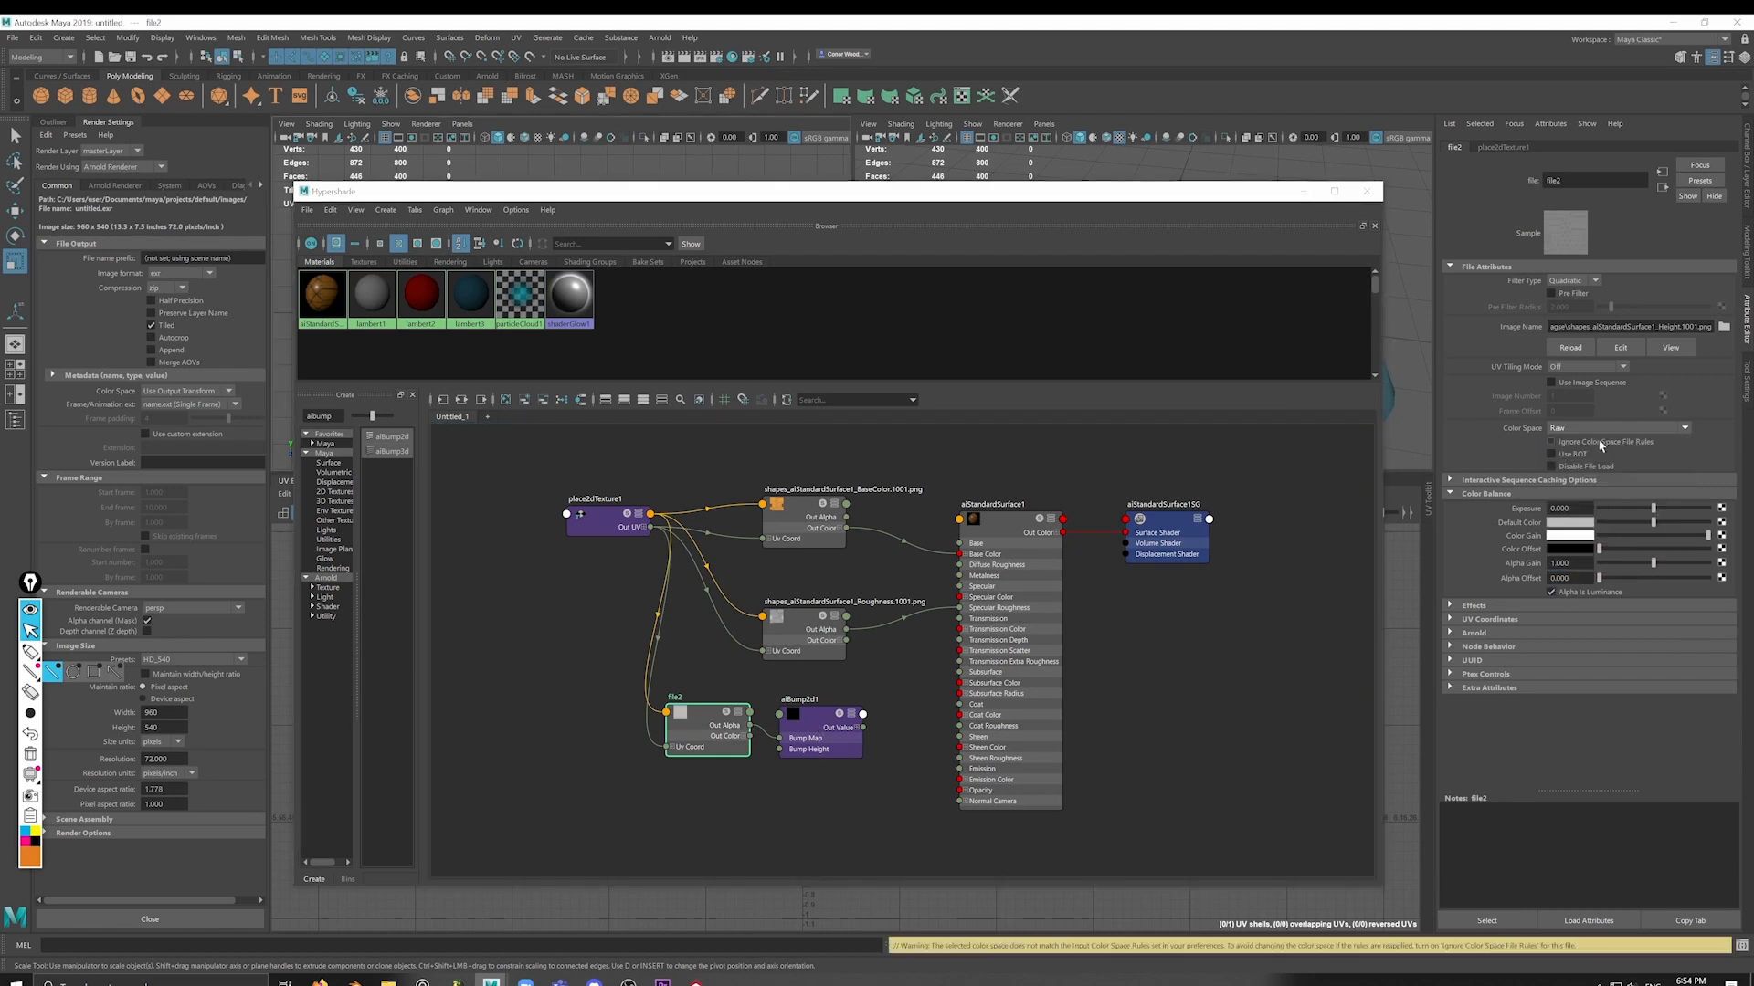
# Step: Move place2dTexture1 clear of the file nodes and connect aiBump2d1's Out Value to aiStandardSurface1's Normal Camera
pyautogui.moveTo(584, 536); pyautogui.dragTo(501, 578)
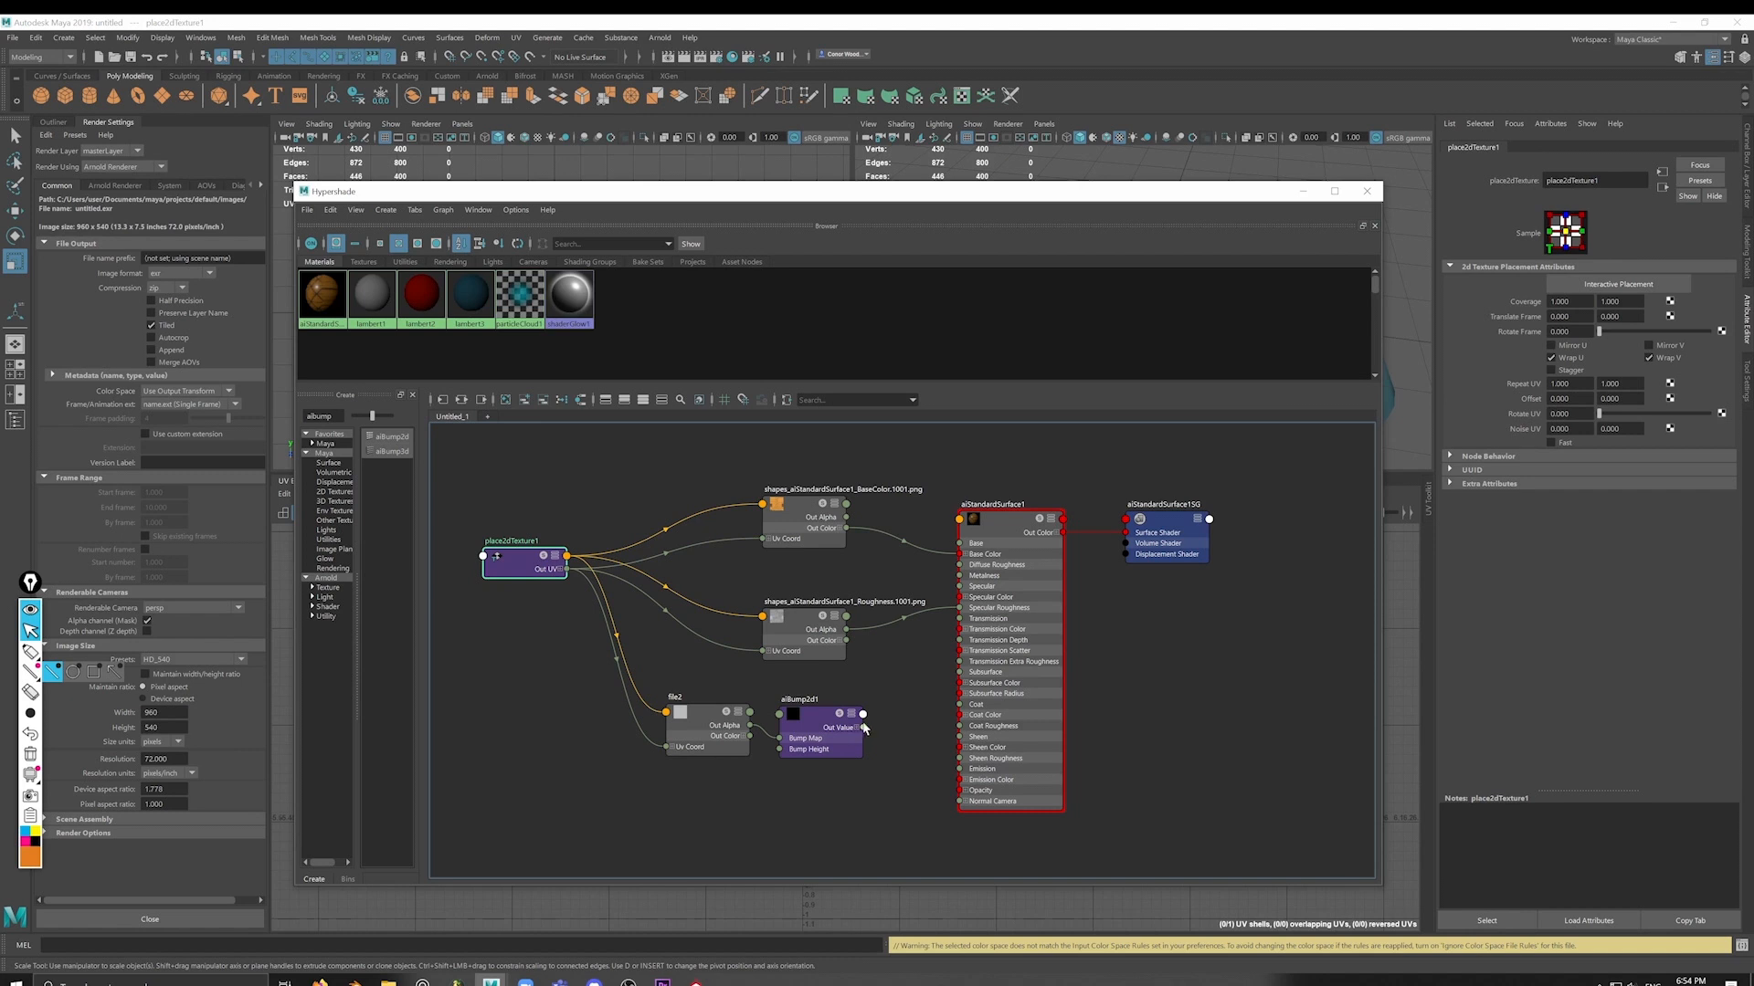
pyautogui.moveTo(863, 727); pyautogui.dragTo(928, 699)
pyautogui.moveTo(895, 805); pyautogui.dragTo(970, 807)
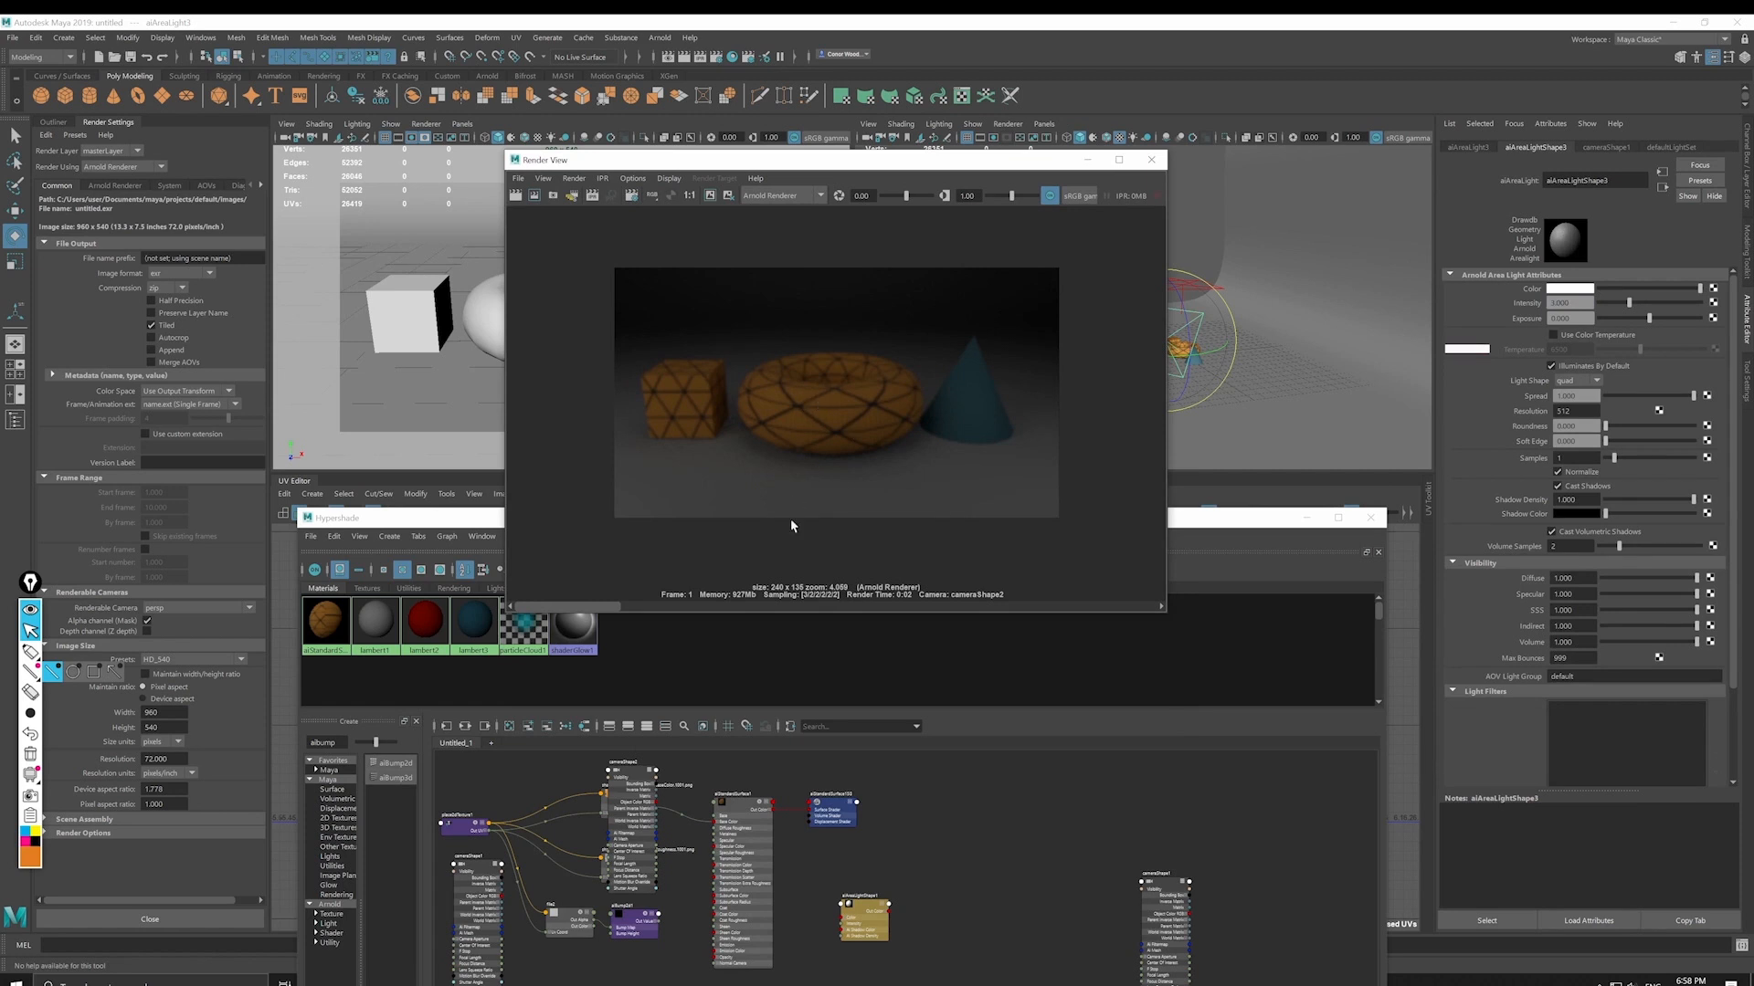
# Step: Move the camera shape node off the base color and roughness file nodes in the graph
pyautogui.keyDown('alt'); pyautogui.moveTo(777, 417); pyautogui.dragTo(810, 417, button='middle'); pyautogui.keyUp('alt')
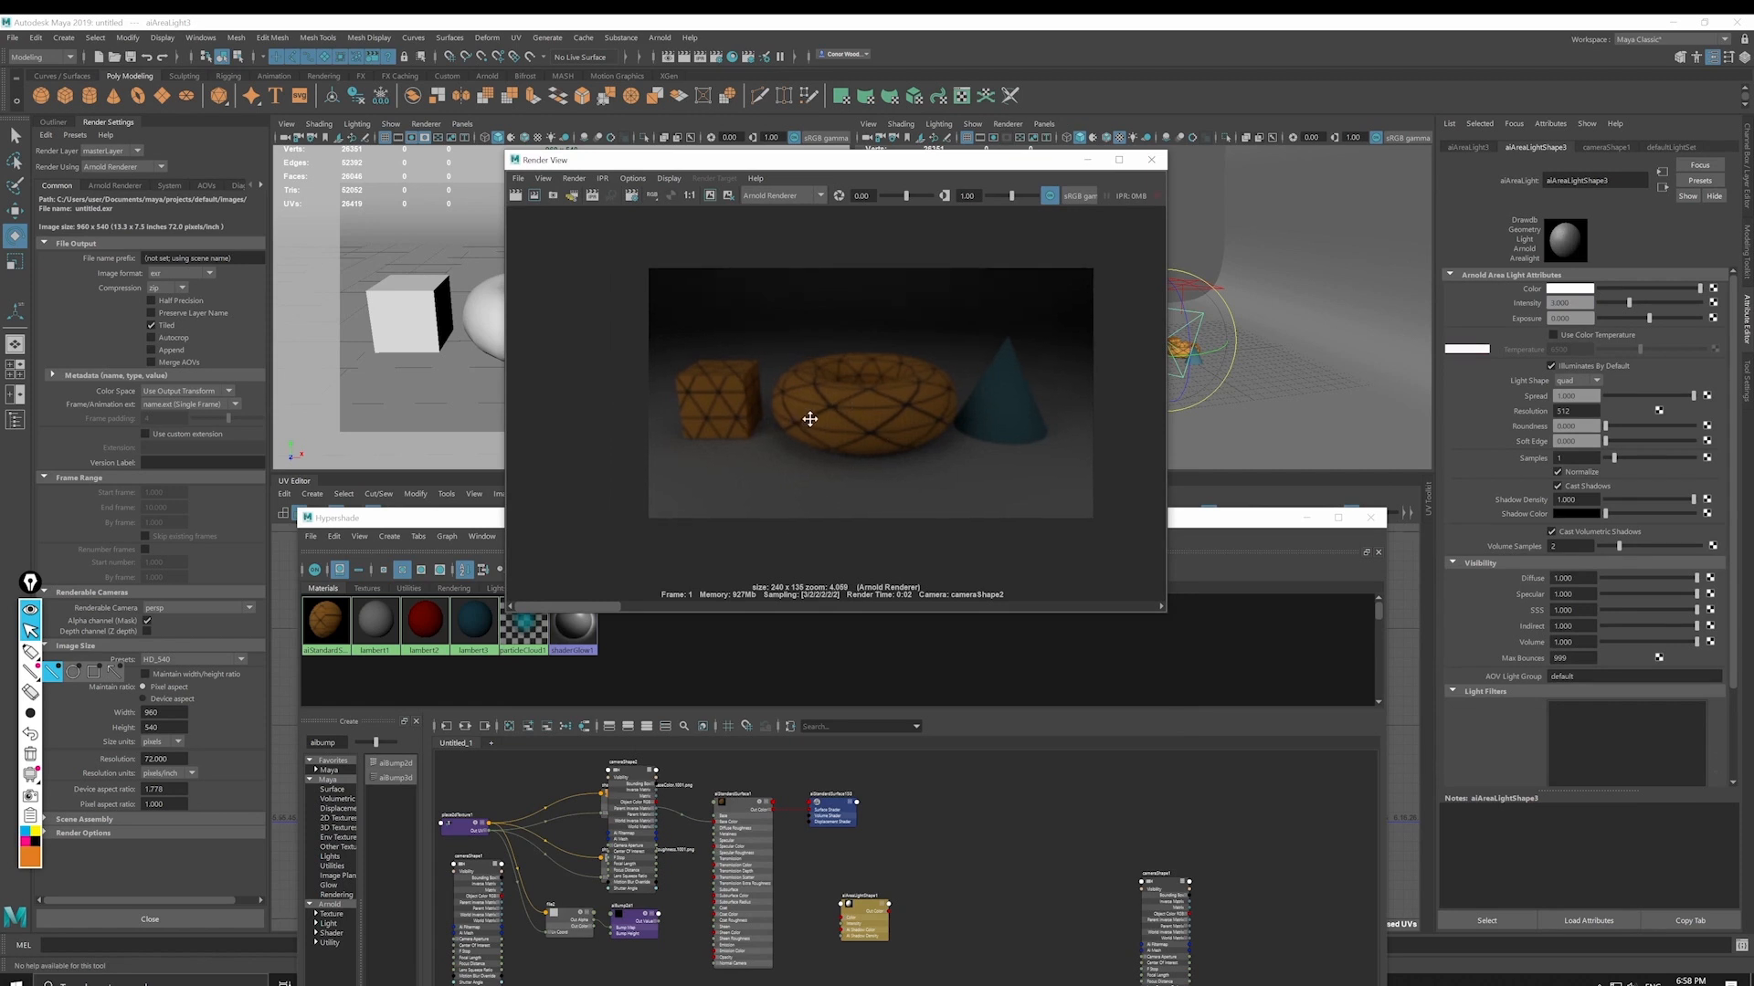
pyautogui.scroll(3, 810, 417)
pyautogui.keyDown('alt'); pyautogui.moveTo(750, 834); pyautogui.dragTo(841, 843, button='middle'); pyautogui.keyUp('alt')
pyautogui.click(841, 849)
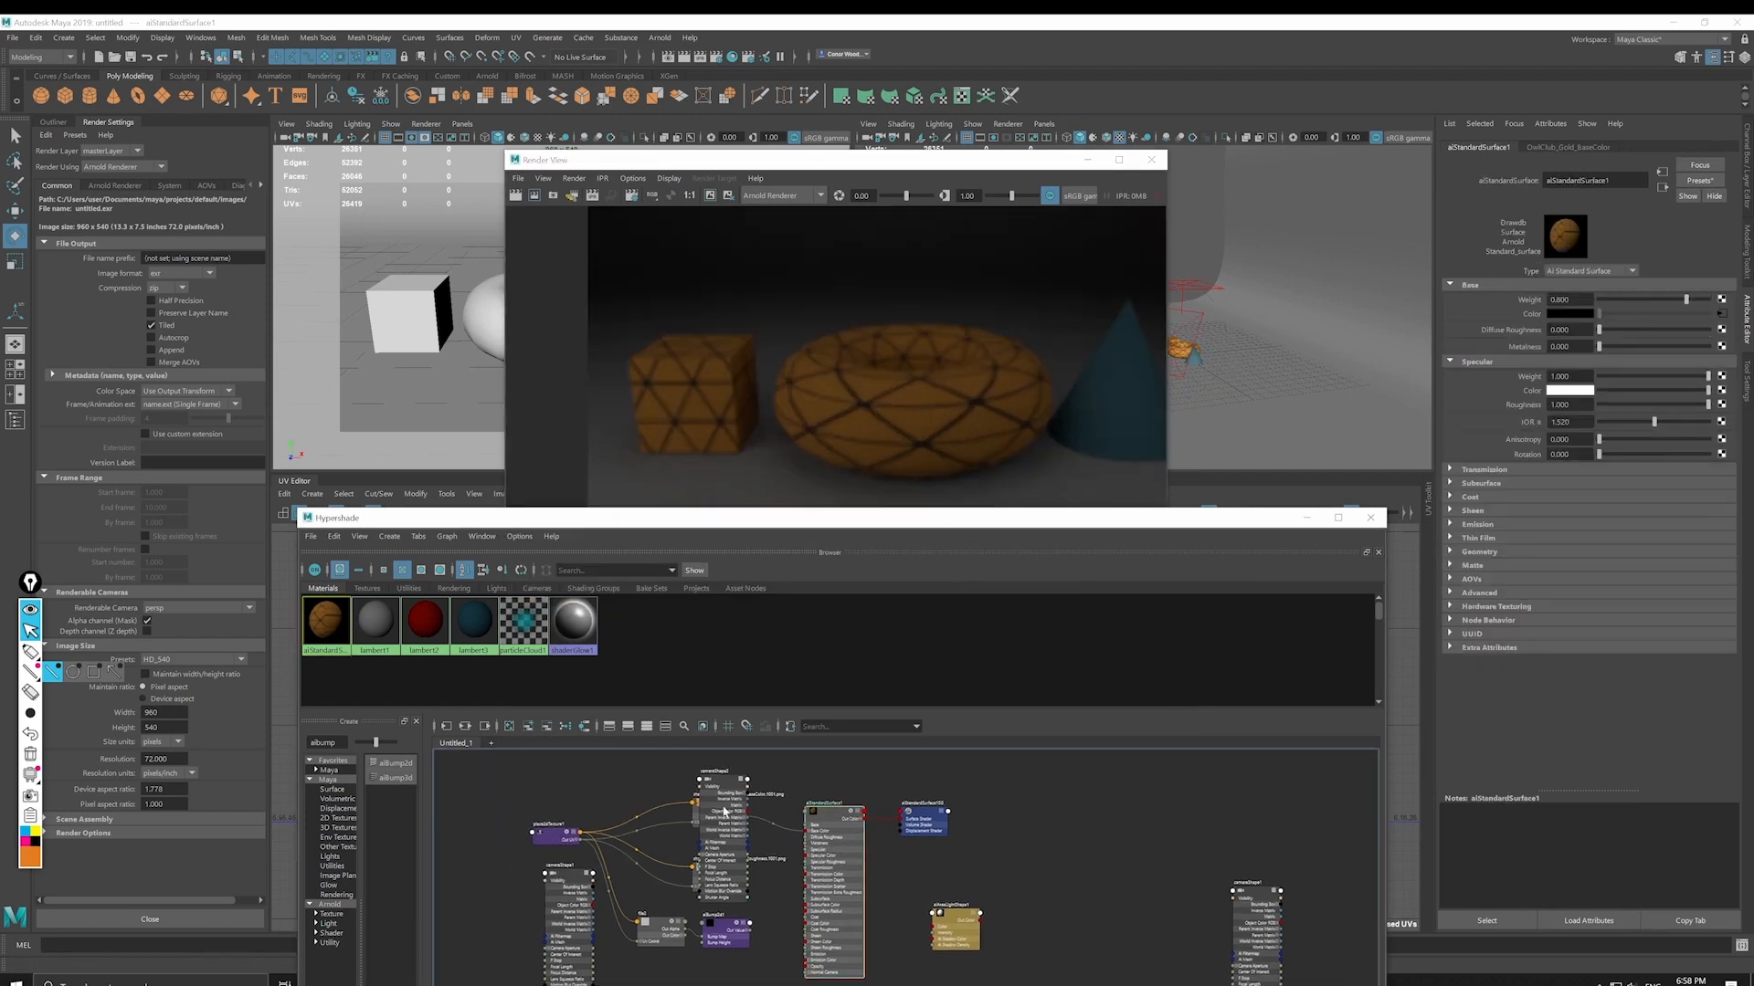
pyautogui.moveTo(722, 809); pyautogui.dragTo(412, 955)
pyautogui.keyDown('alt'); pyautogui.moveTo(593, 948); pyautogui.dragTo(658, 917, button='middle'); pyautogui.keyUp('alt')
# Step: Set aiStandardSurface1's Specular Roughness to 0, keep the current image, and render a region over the cube and part of the torus
pyautogui.keyDown('alt'); pyautogui.moveTo(724, 789); pyautogui.dragTo(1025, 853, button='right'); pyautogui.keyUp('alt')
pyautogui.click(1026, 853)
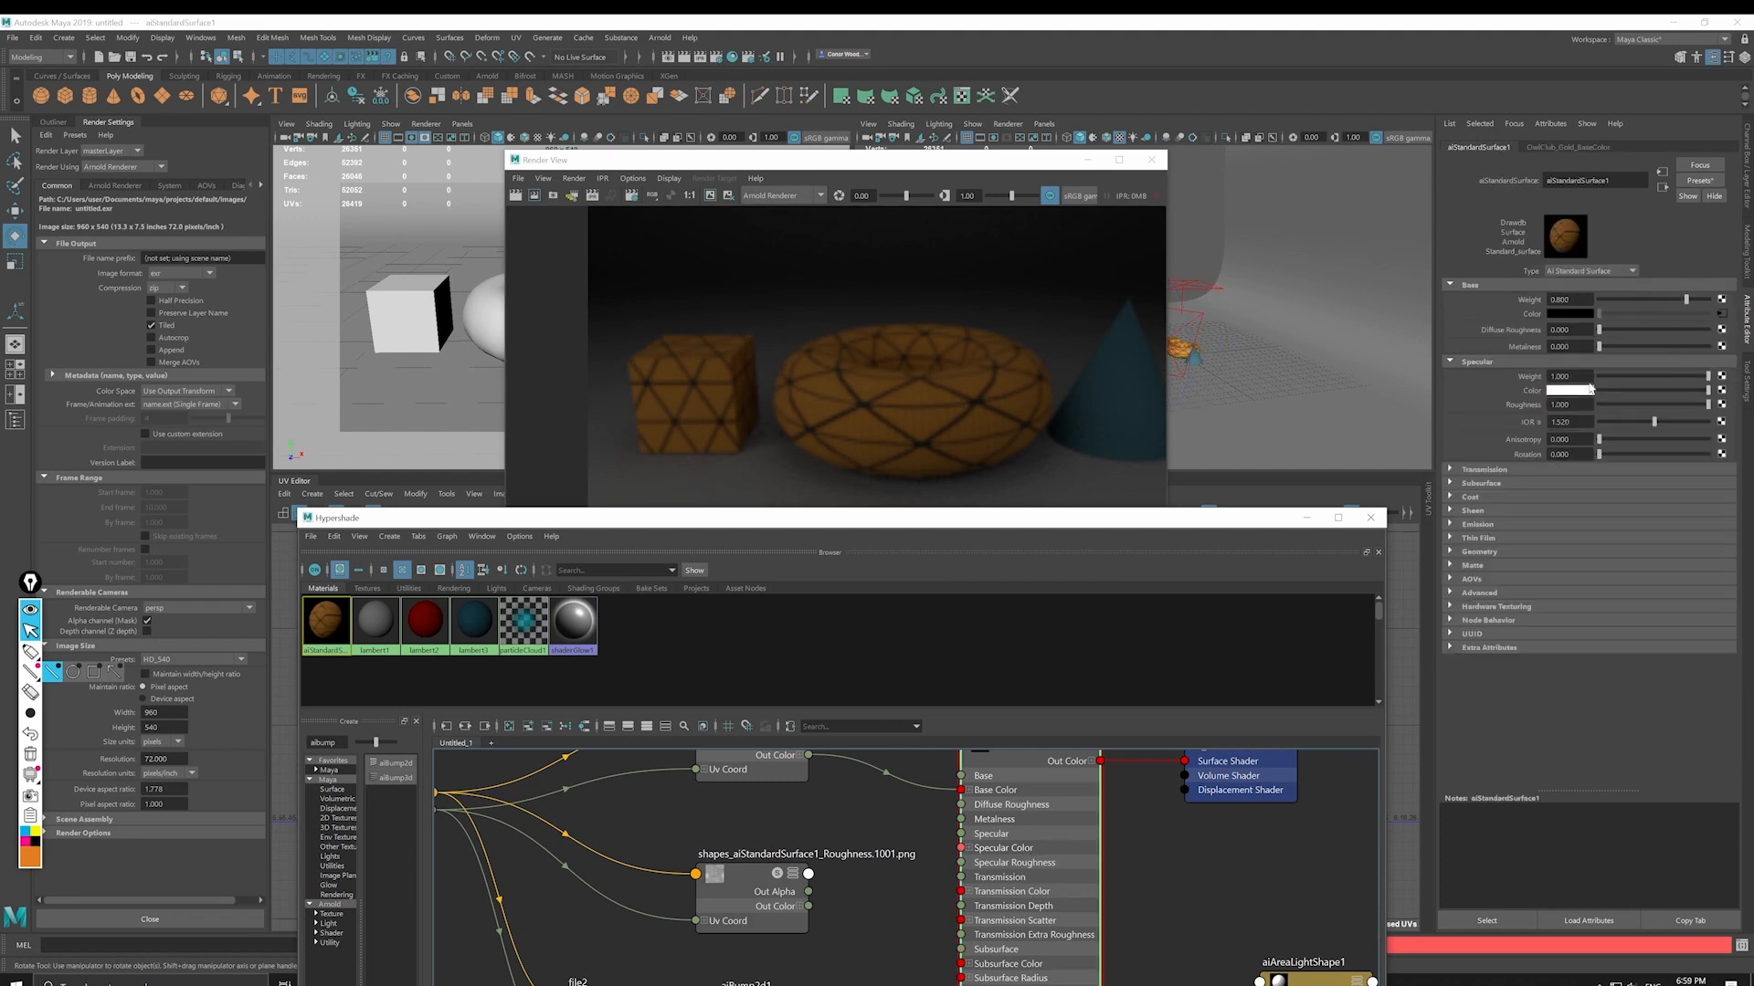
pyautogui.moveTo(1615, 403); pyautogui.dragTo(1593, 404)
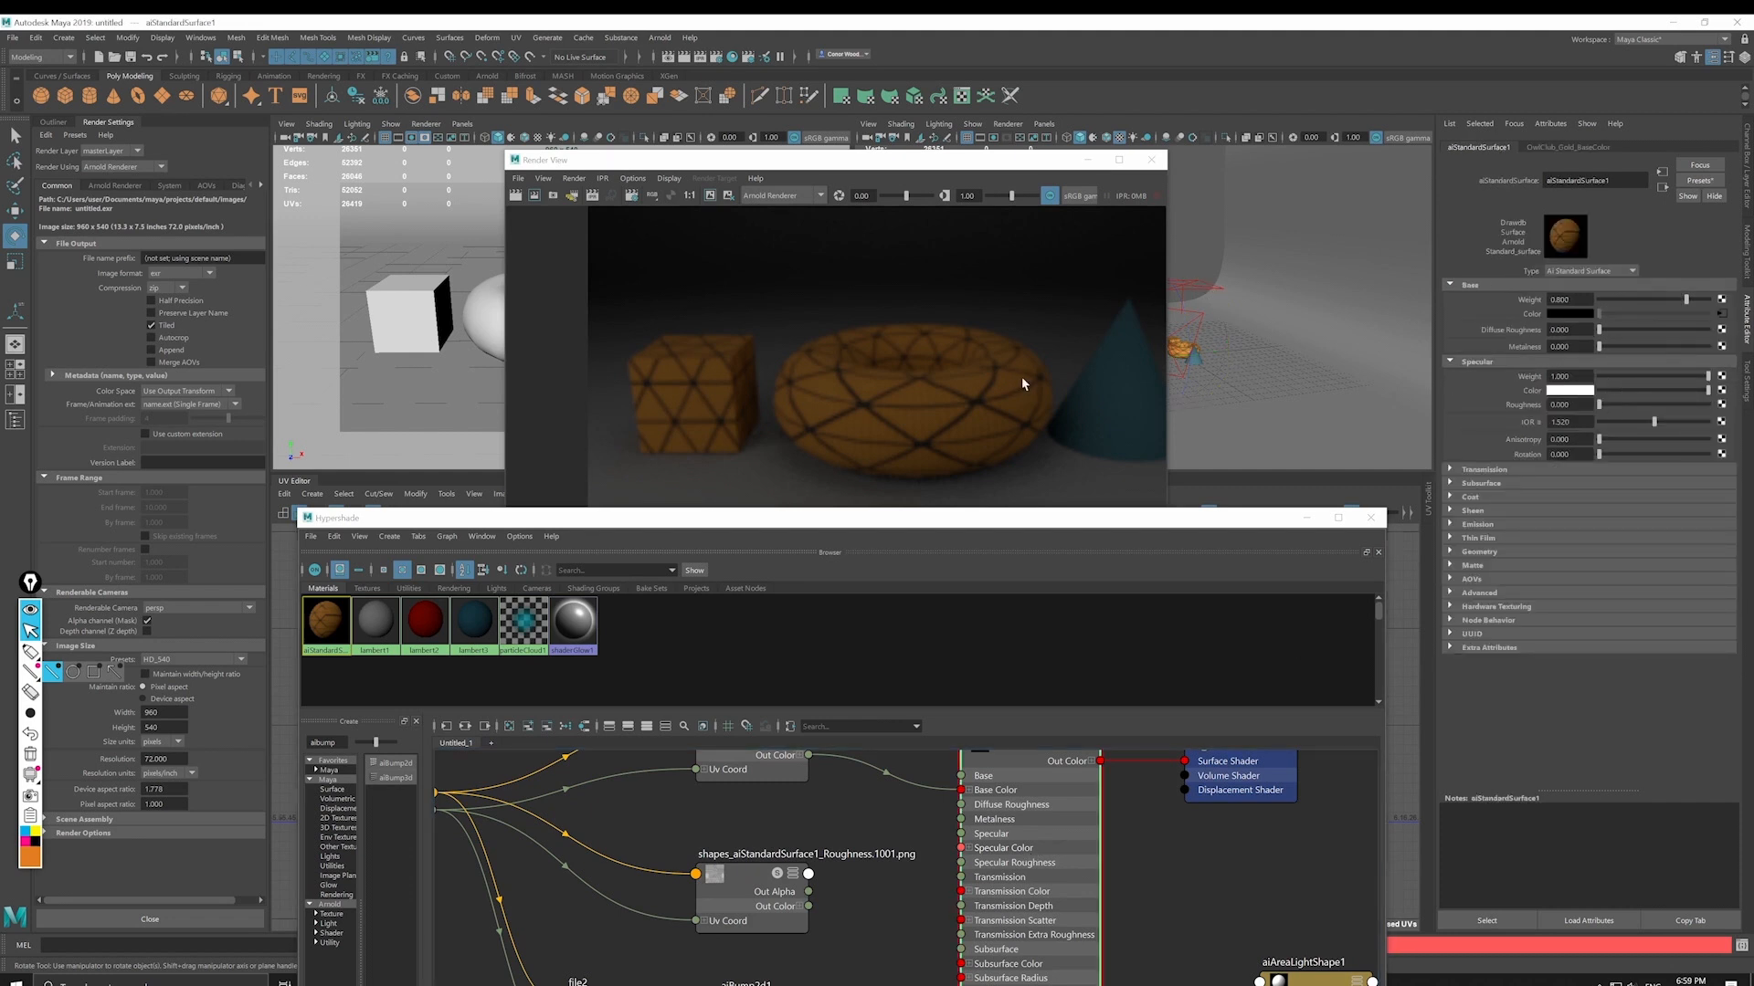
pyautogui.click(715, 195)
pyautogui.moveTo(638, 311); pyautogui.dragTo(923, 489)
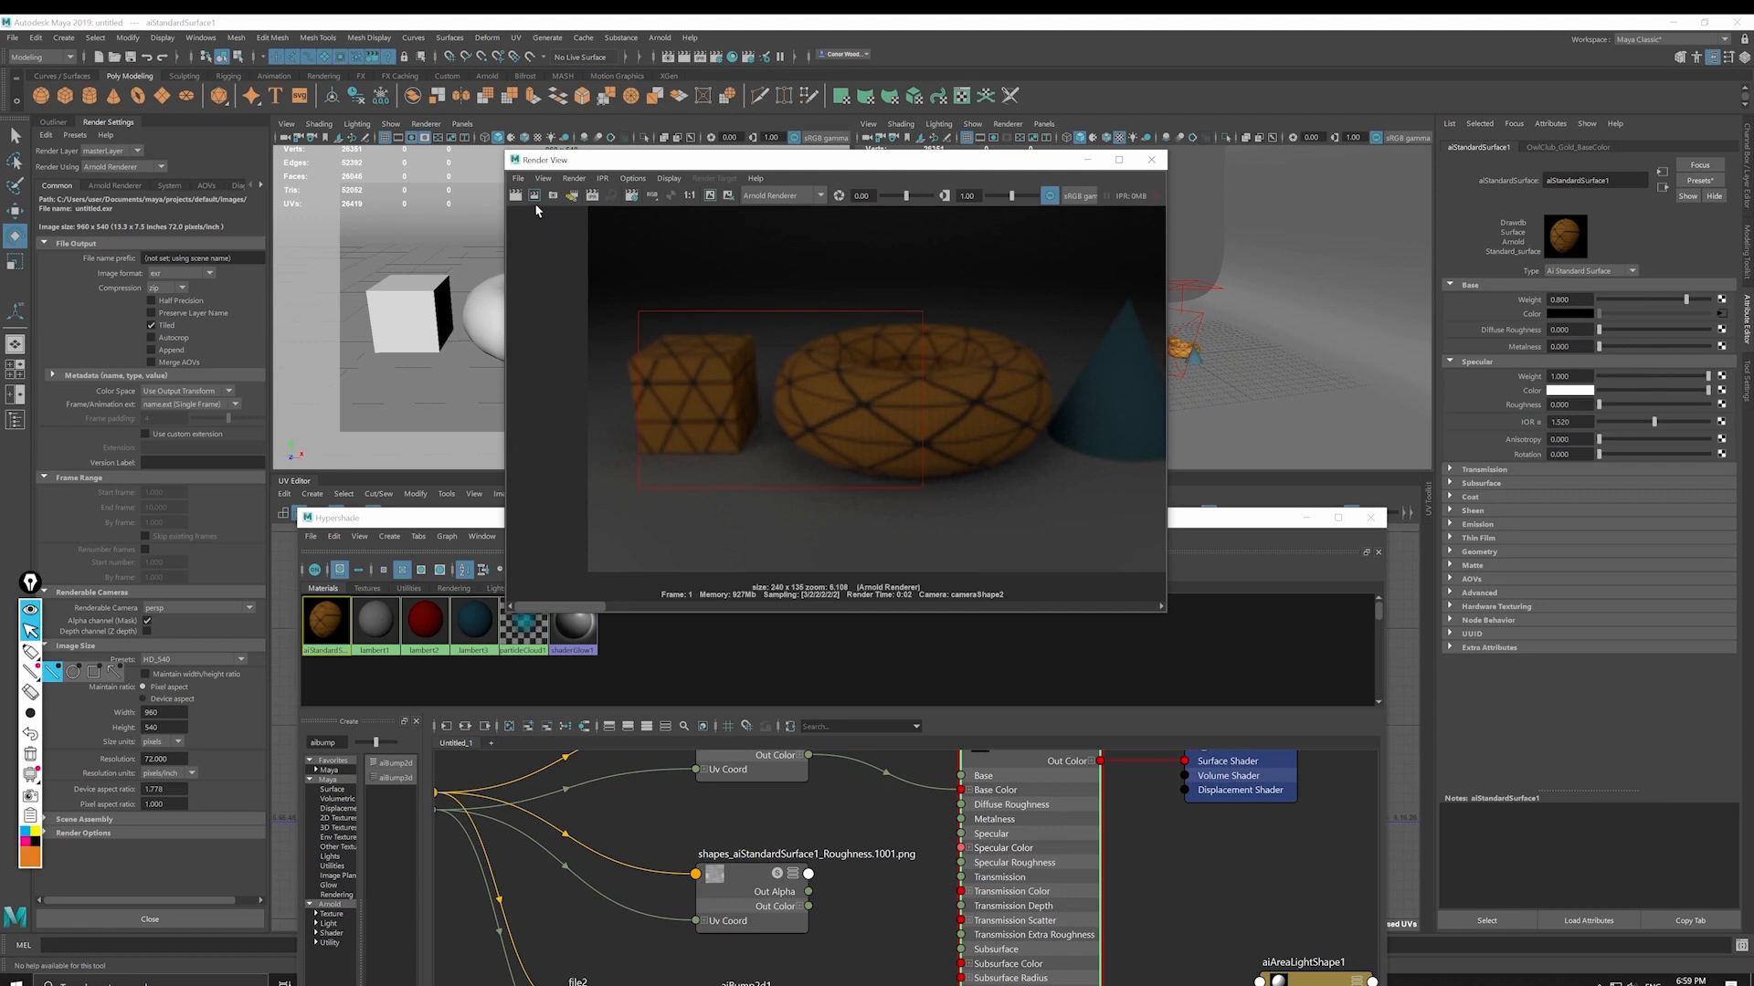
pyautogui.click(535, 196)
pyautogui.scroll(5, 813, 398)
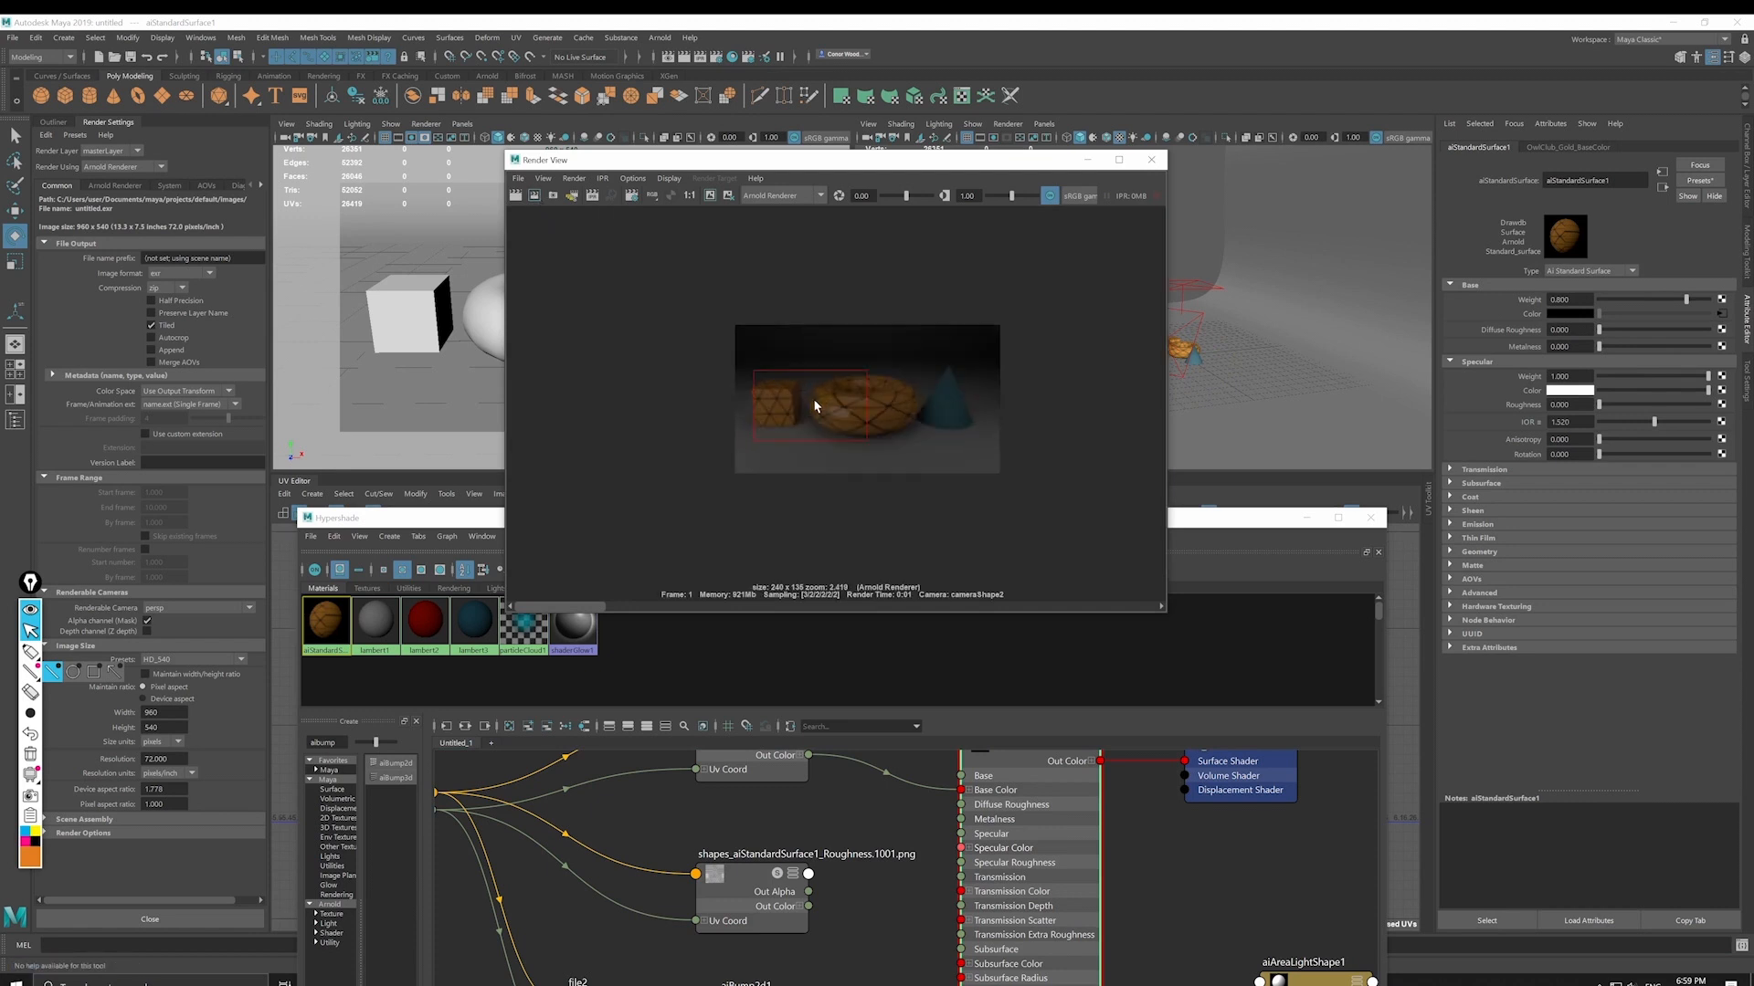
# Step: Connect the roughness texture's Out Alpha to aiStandardSurface1's Specular Roughness, keep the previous image, and re-render the region
pyautogui.click(820, 849)
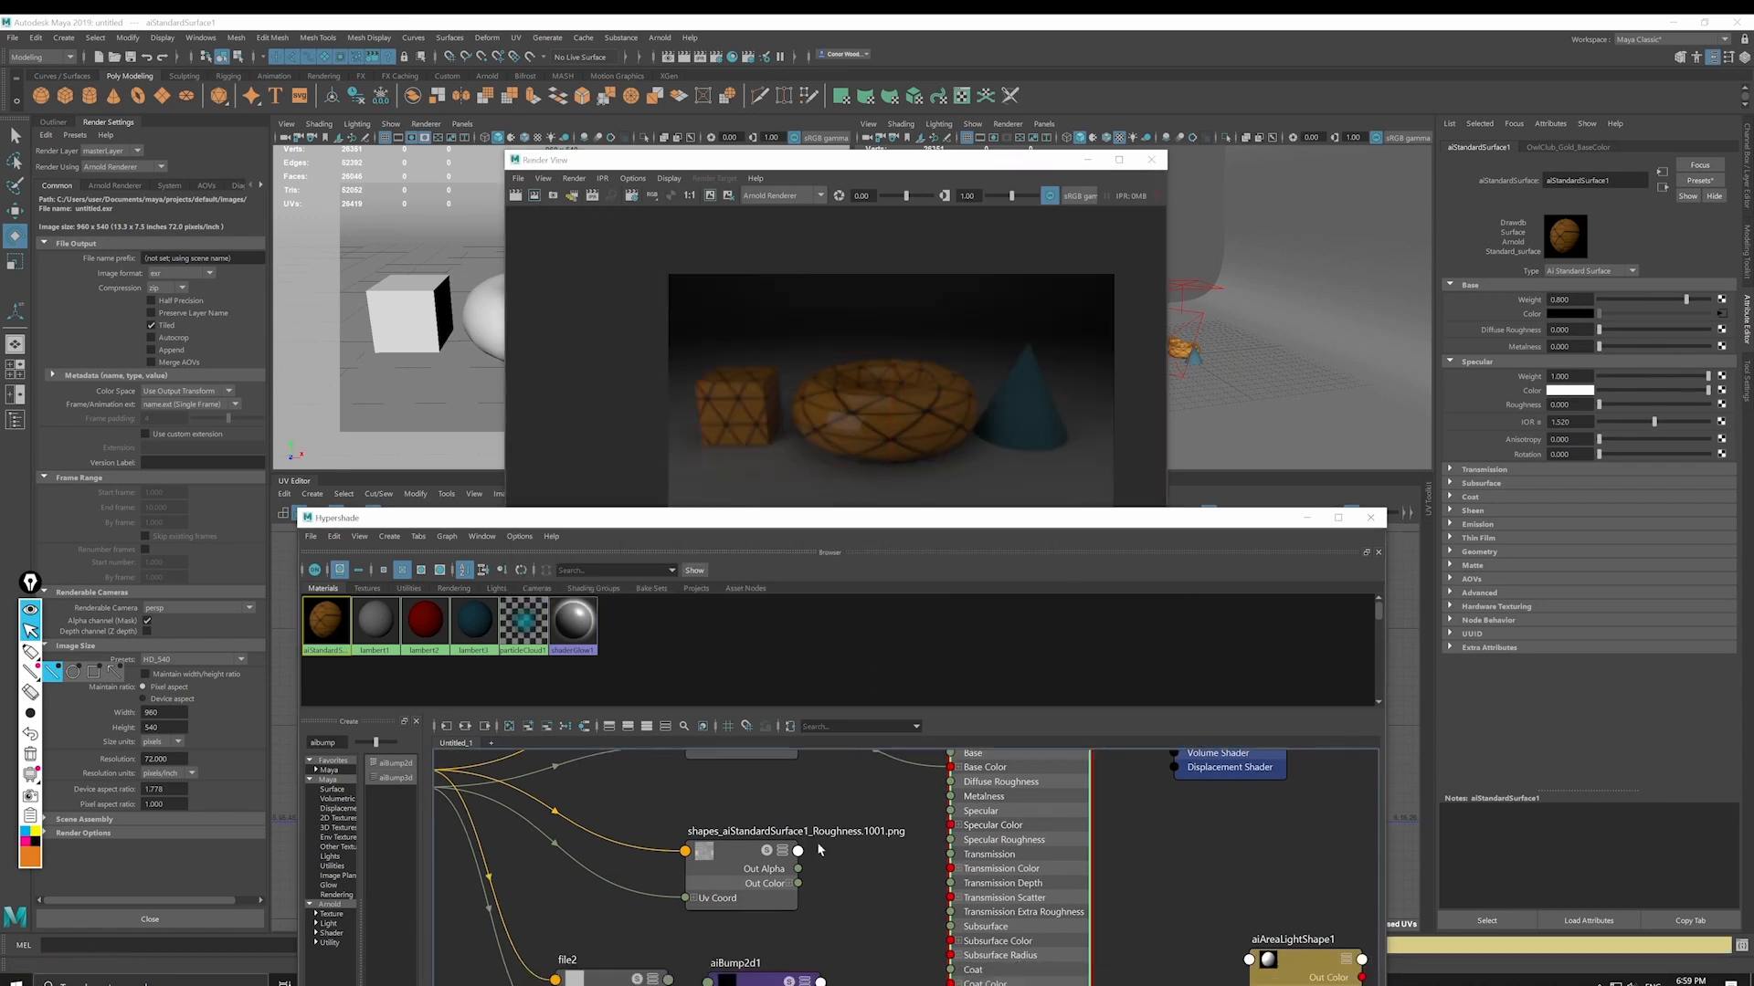
pyautogui.keyDown('alt'); pyautogui.moveTo(824, 859); pyautogui.dragTo(821, 886, button='middle'); pyautogui.keyUp('alt')
pyautogui.moveTo(796, 894); pyautogui.dragTo(947, 866)
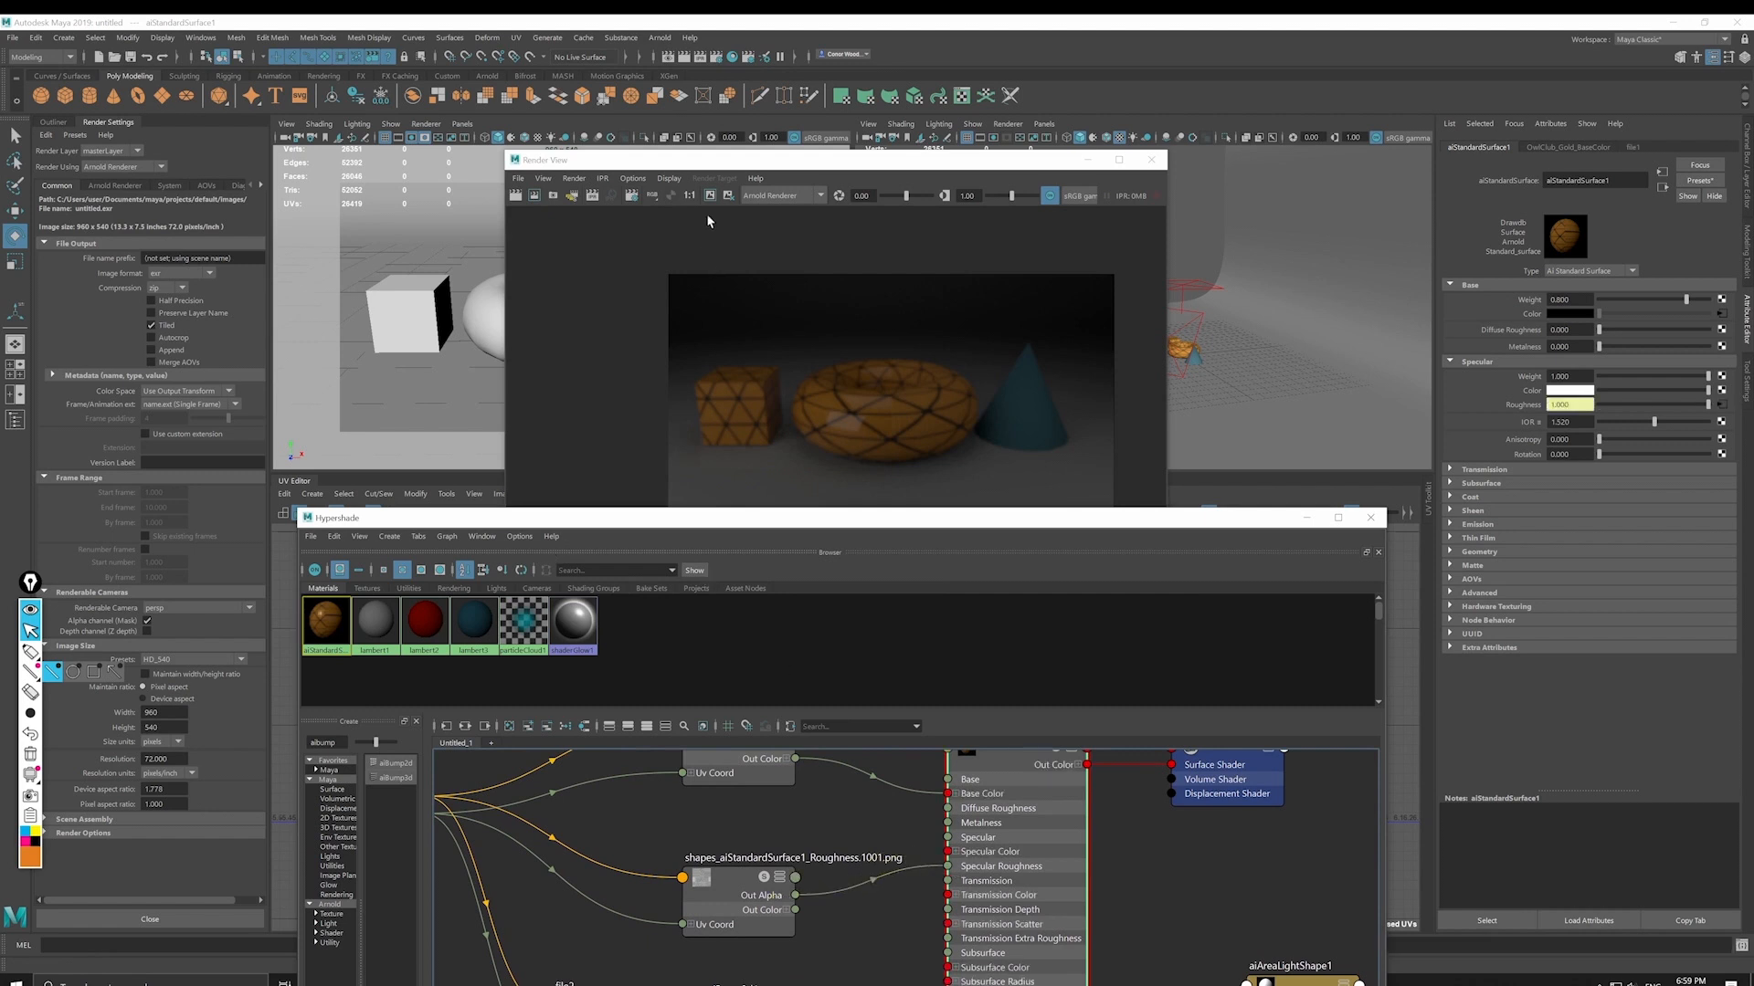
pyautogui.click(712, 205)
pyautogui.click(535, 196)
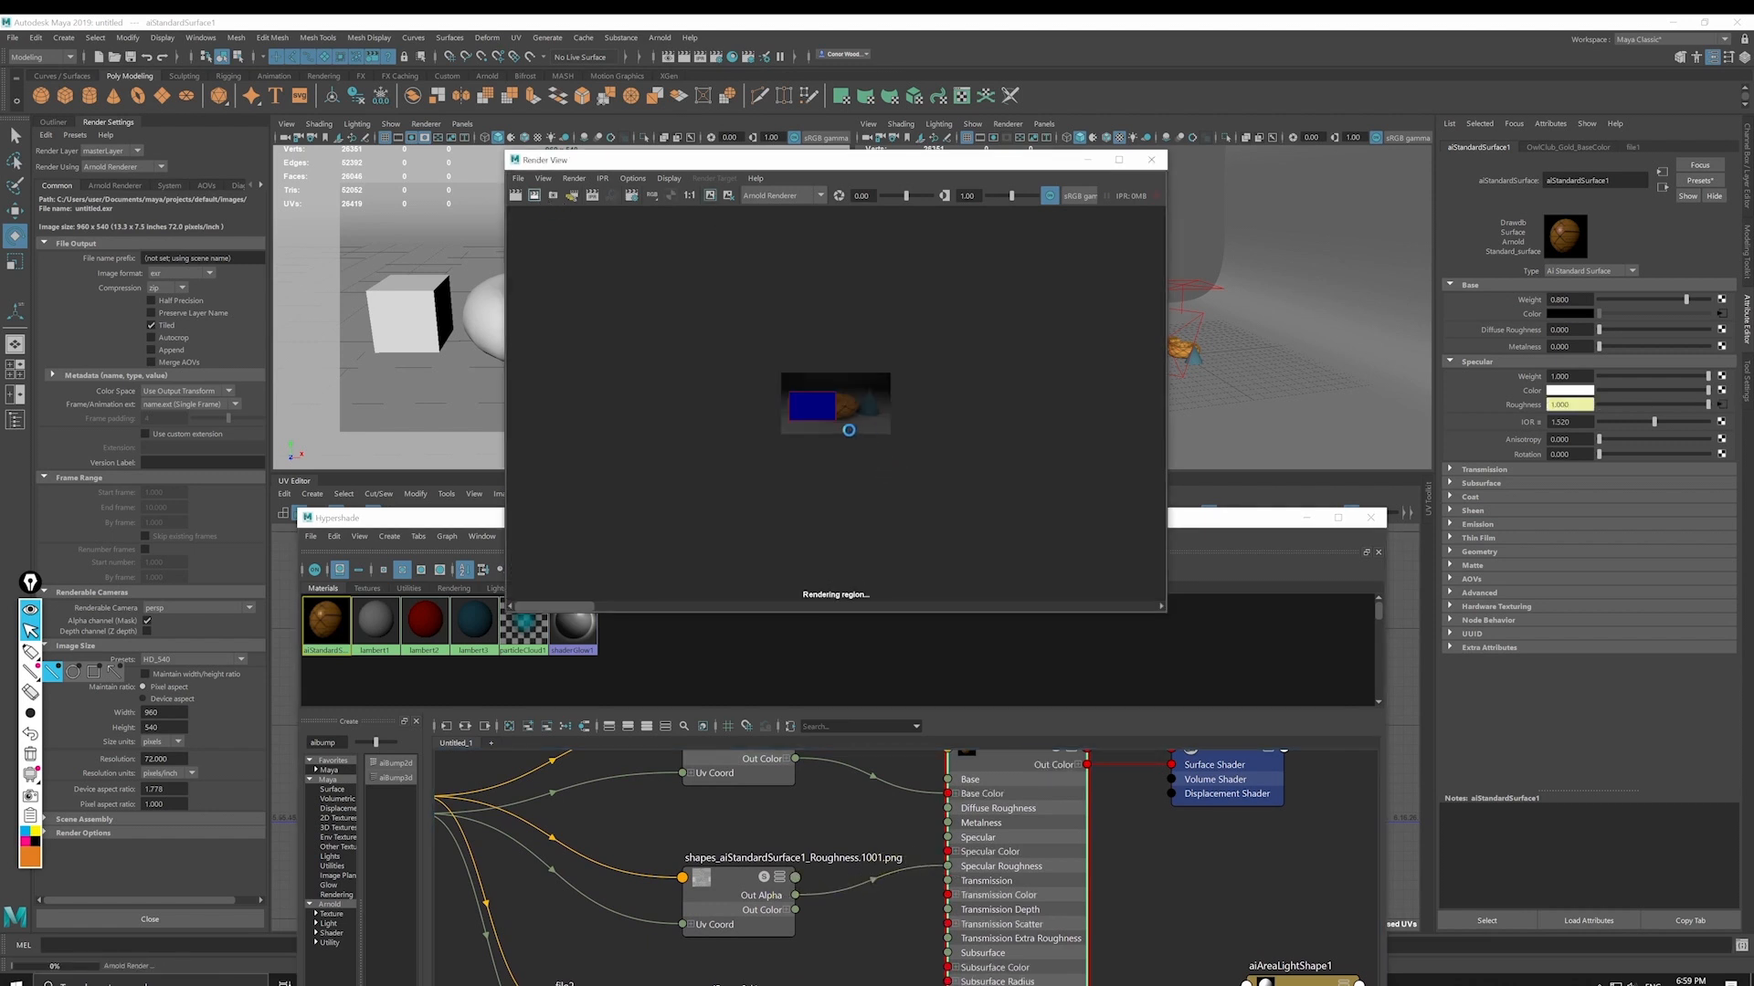
pyautogui.scroll(5, 849, 429)
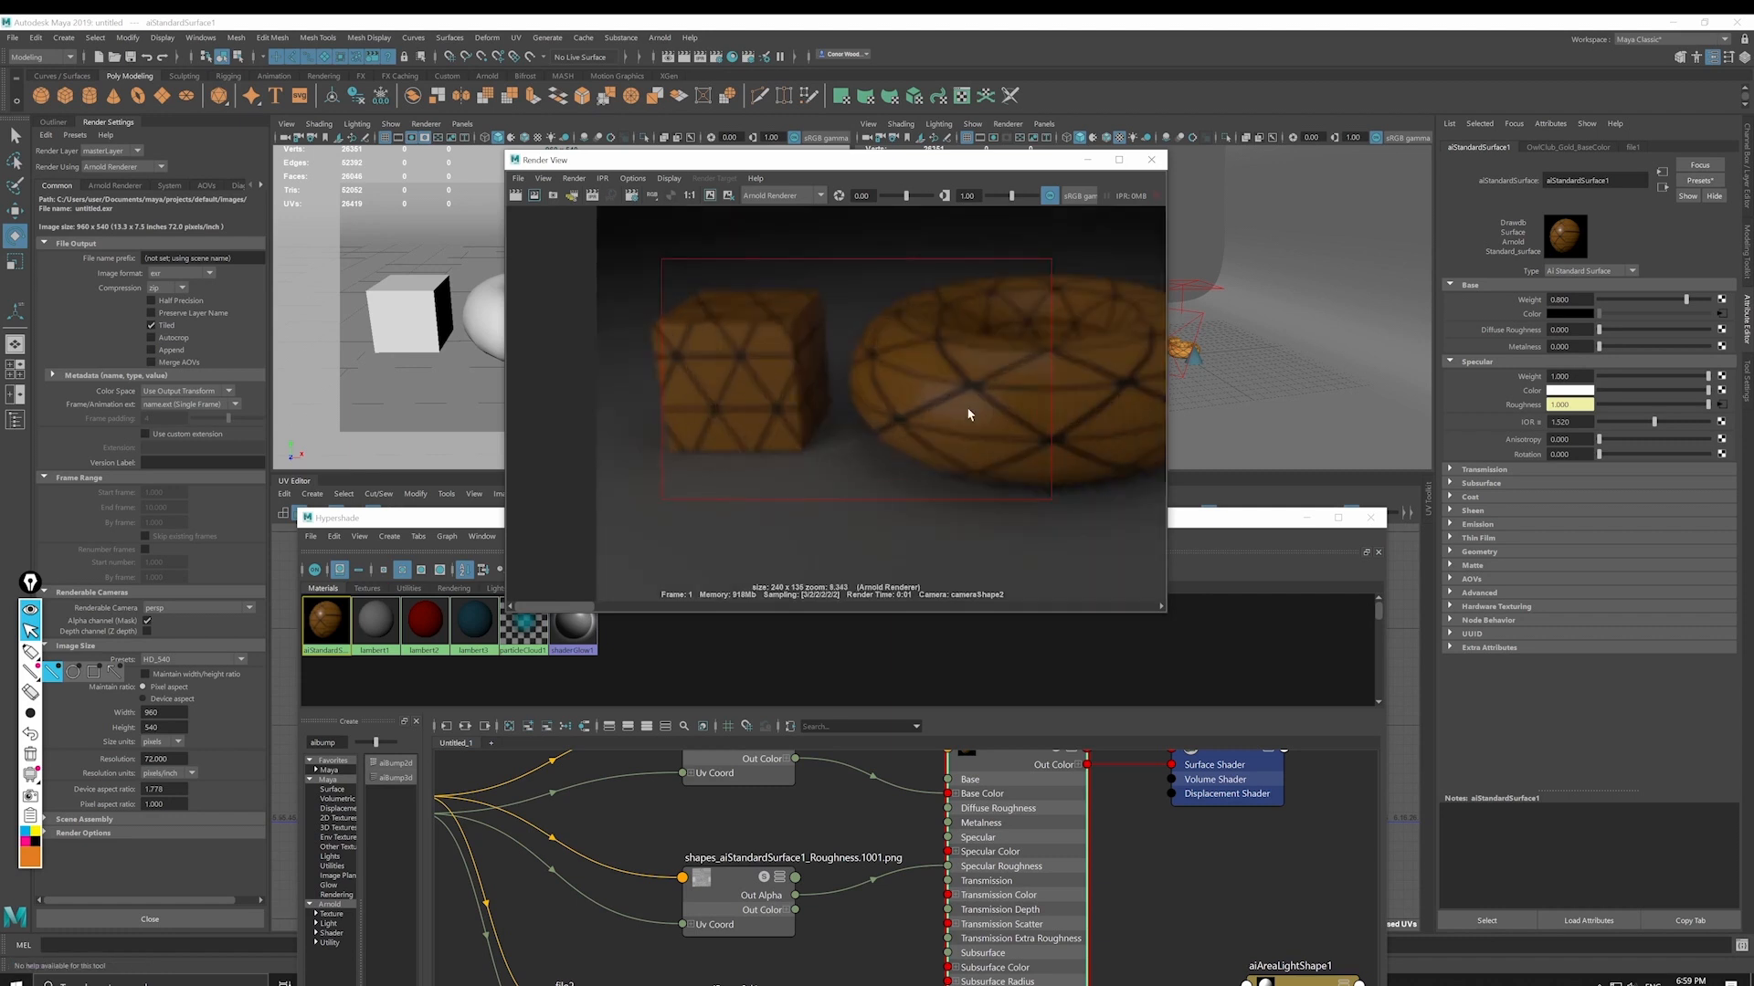
# Step: Compare the stored renders with the latest one, examining the highlights on the cube and torus up close
pyautogui.click(601, 606)
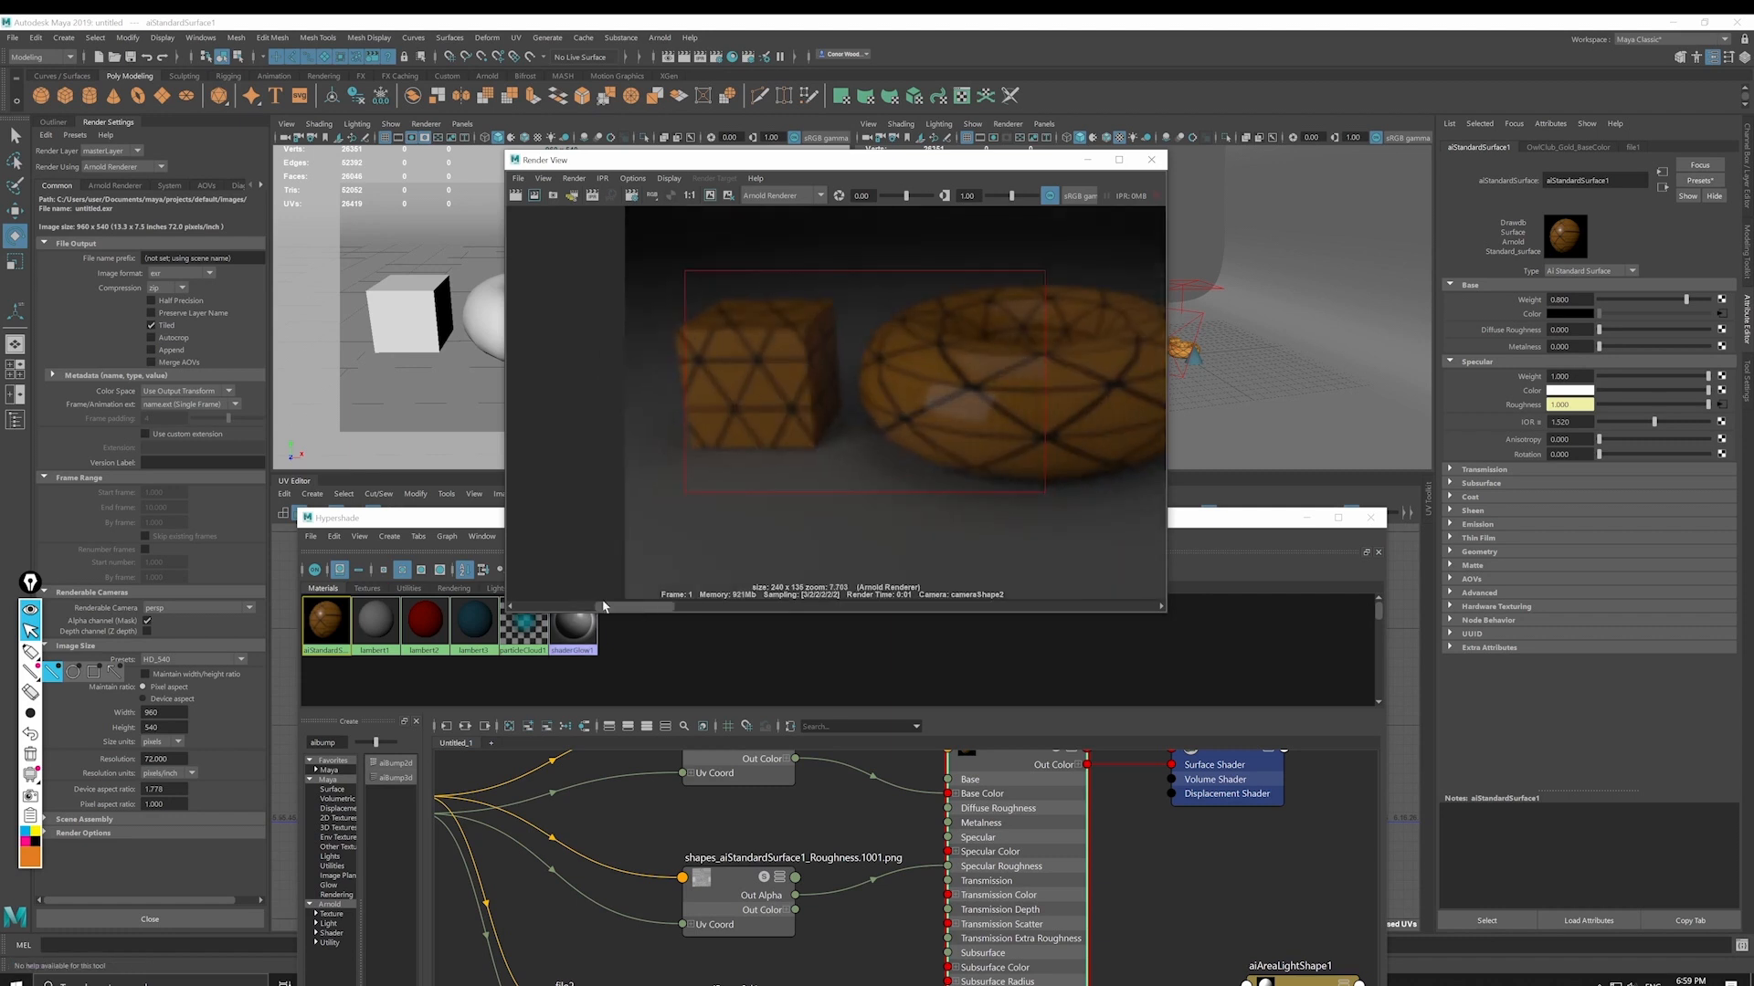
pyautogui.click(562, 605)
pyautogui.scroll(1, 1088, 375)
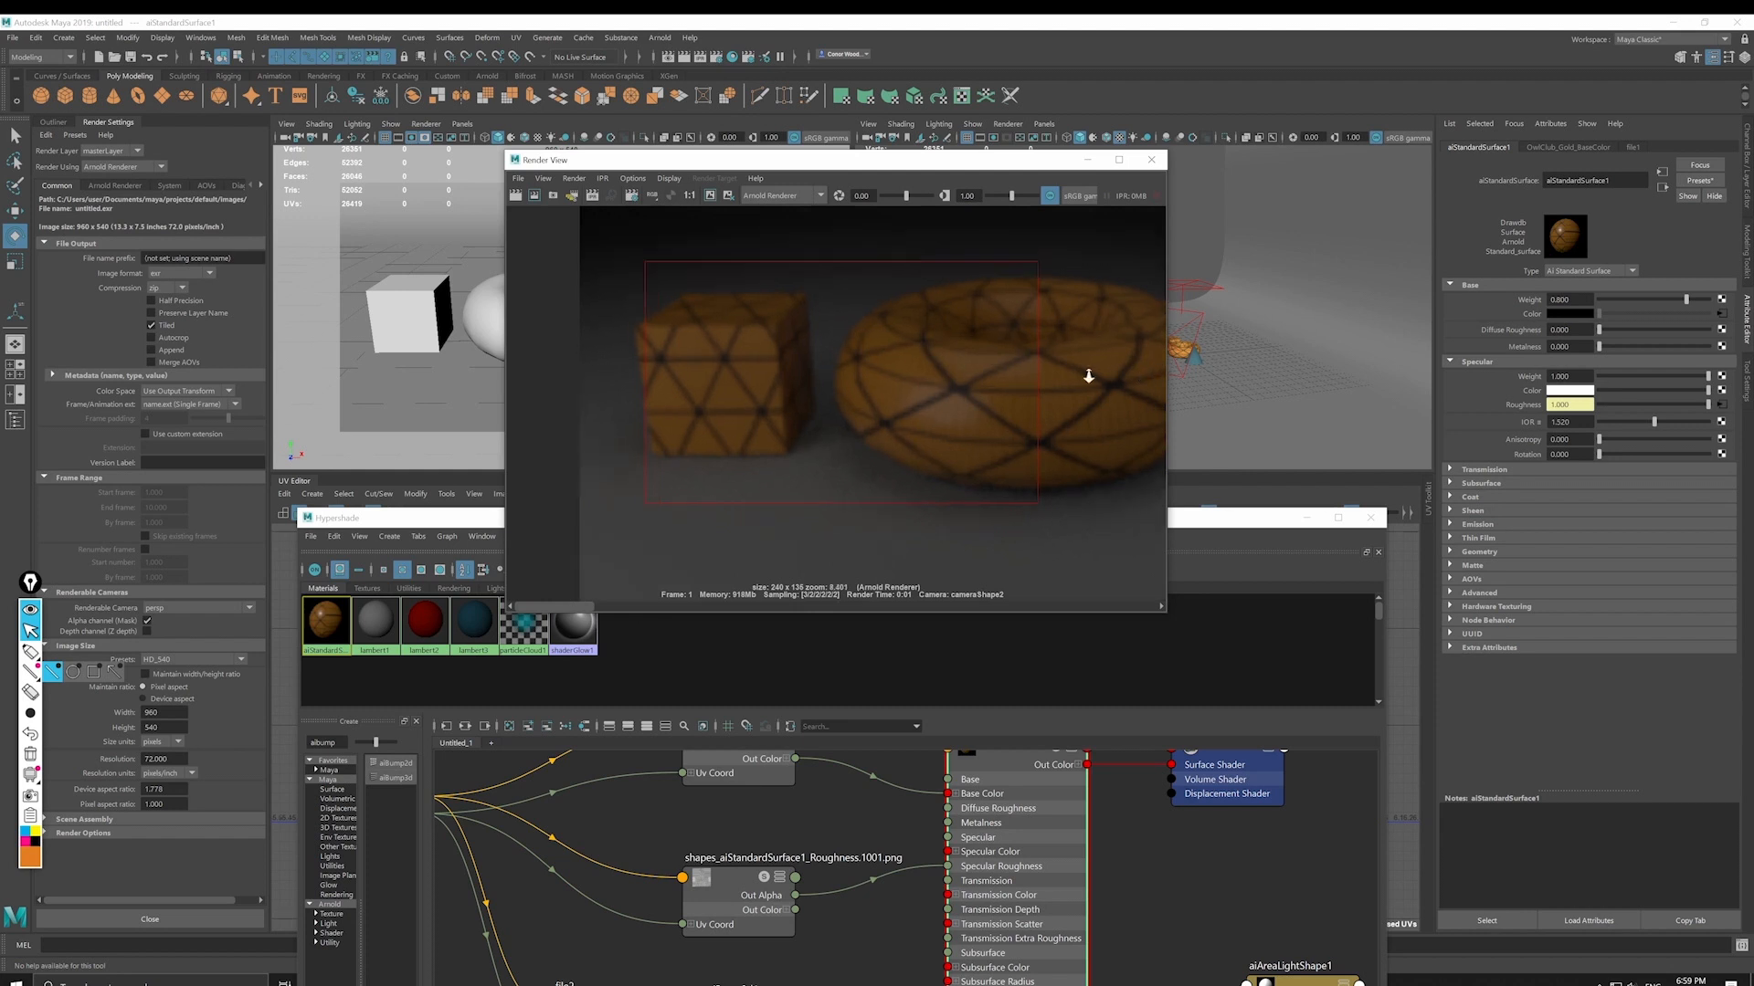
pyautogui.scroll(8, 1005, 402)
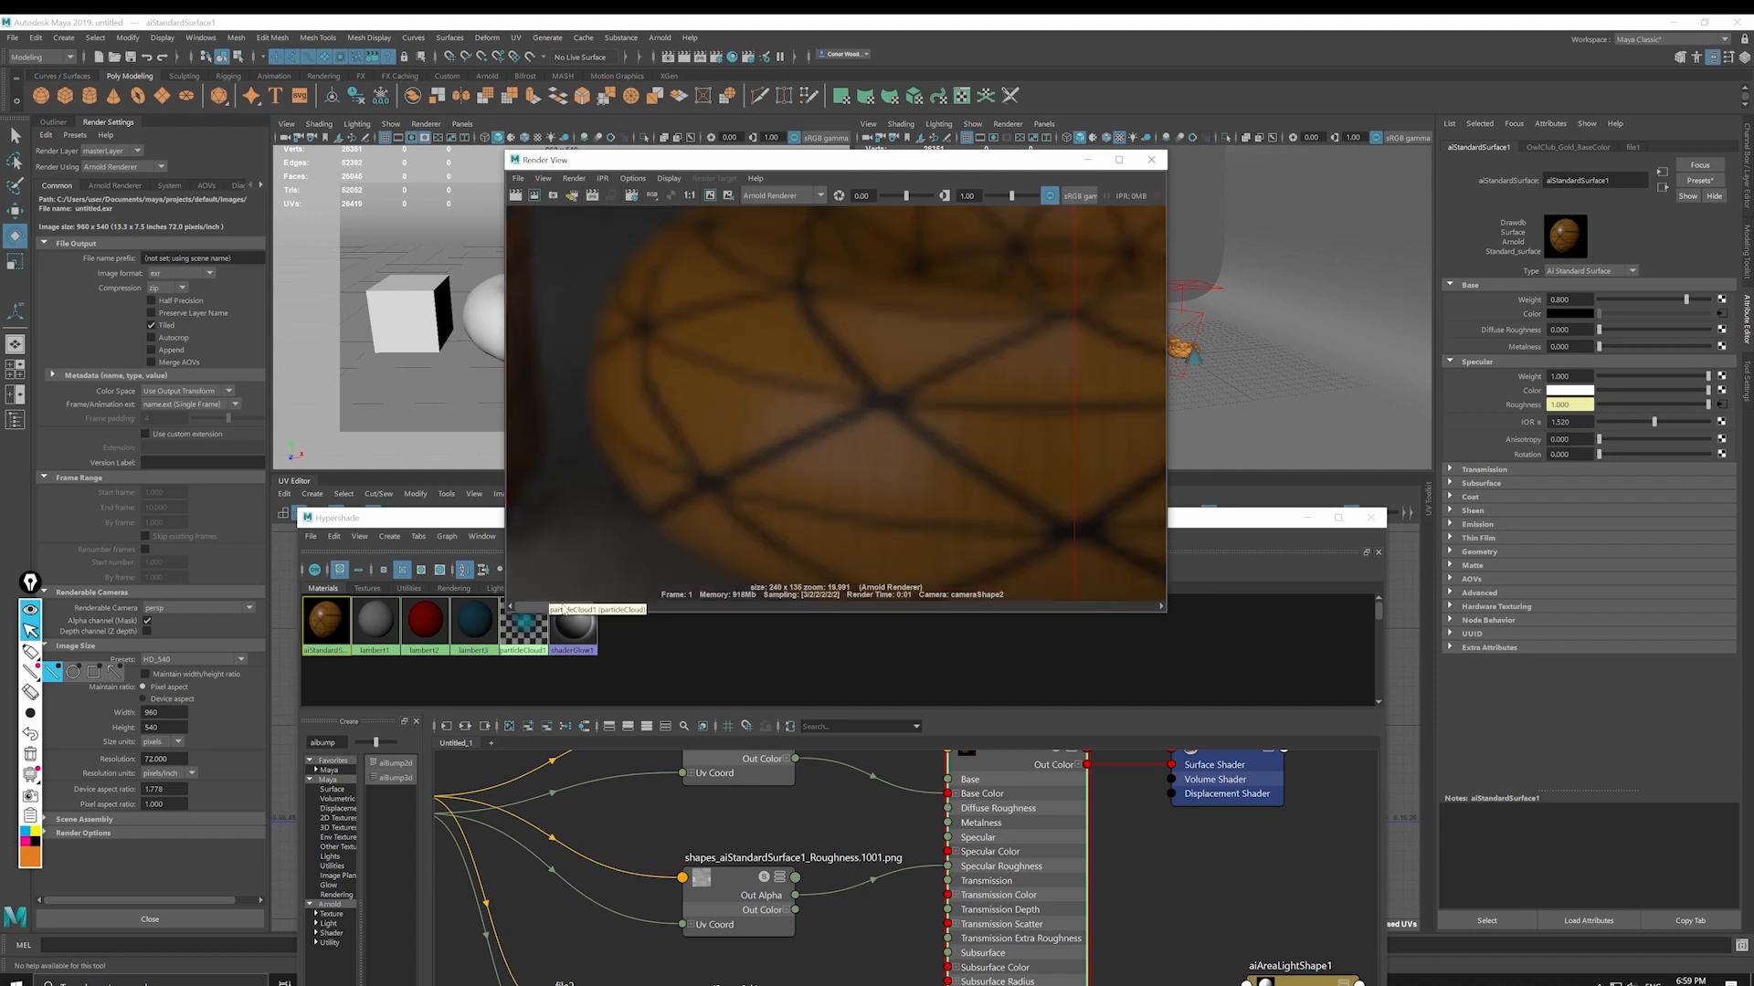
pyautogui.click(602, 606)
pyautogui.click(577, 605)
pyautogui.scroll(-10, 778, 540)
pyautogui.scroll(-2, 643, 383)
# Step: Mark a larger render region around the whole cube and torus
pyautogui.moveTo(1045, 328); pyautogui.dragTo(556, 534)
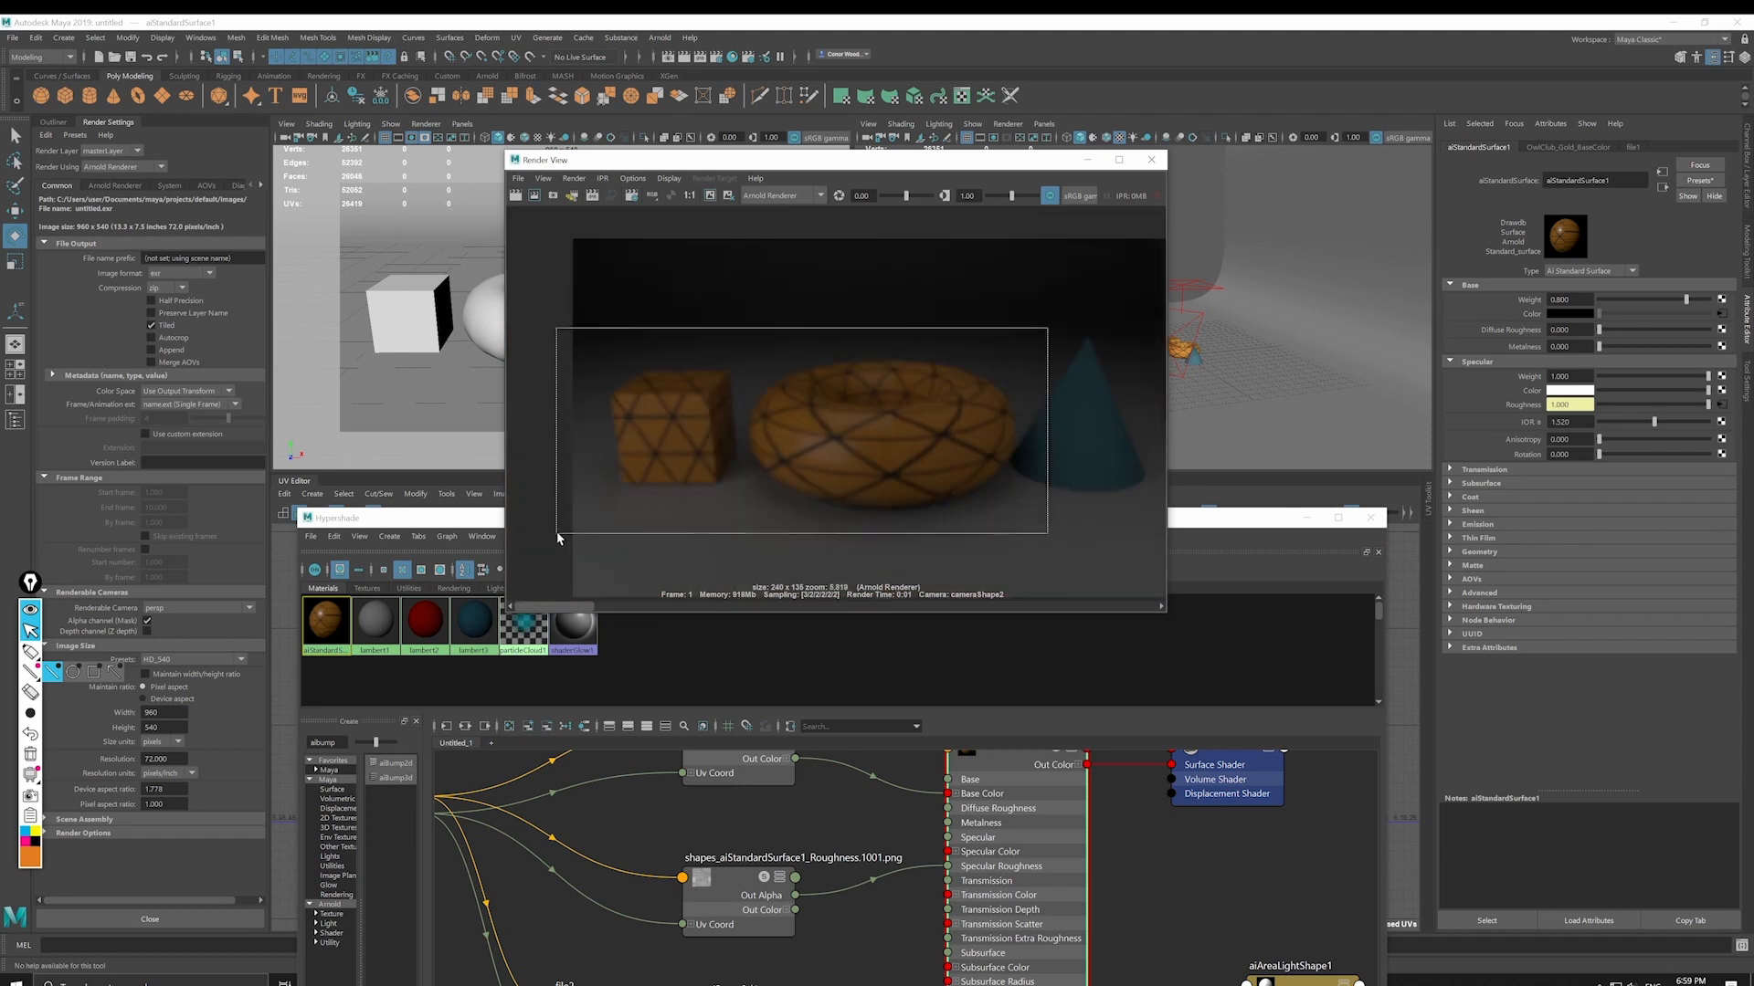
pyautogui.click(835, 842)
pyautogui.moveTo(846, 983)
pyautogui.keyDown('alt'); pyautogui.mouseDown(button='middle')
pyautogui.moveTo(830, 820)
pyautogui.moveTo(828, 836)
pyautogui.mouseUp(button='middle'); pyautogui.keyUp('alt')
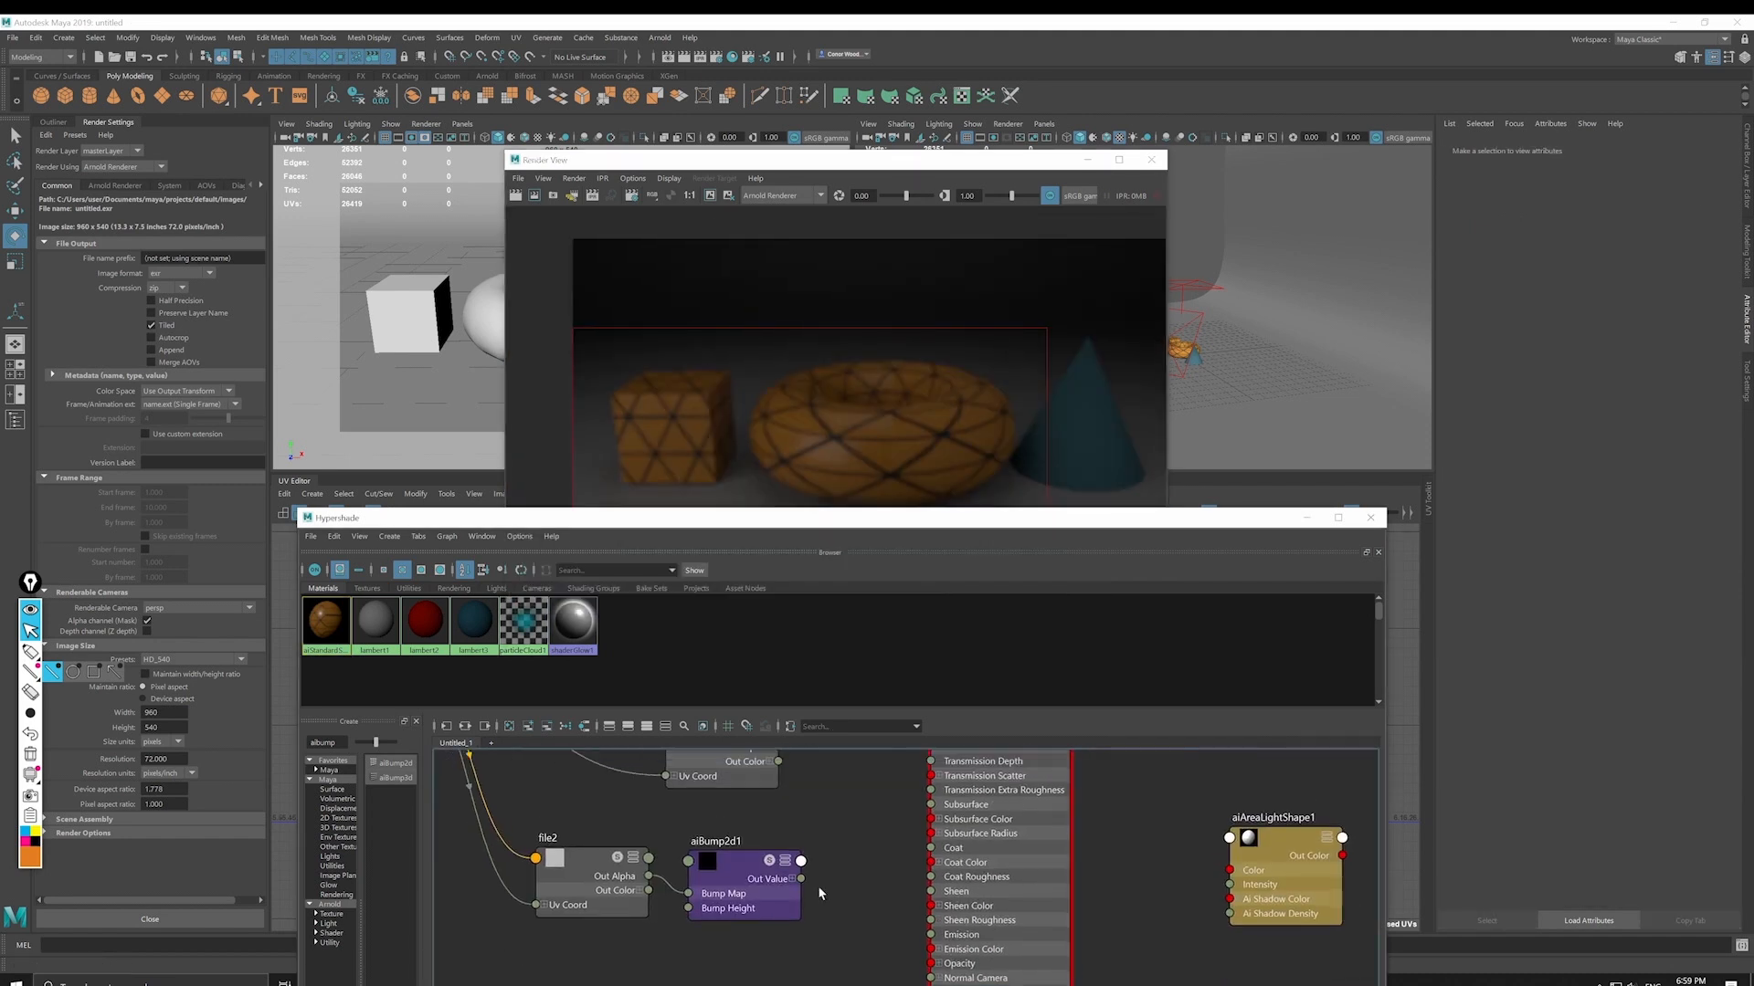
# Step: Connect aiBump2d1's Out Value to aiStandardSurface1's Normal Camera, re-render the region, and compare it with the stored render
pyautogui.moveTo(802, 878); pyautogui.dragTo(930, 979)
pyautogui.click(712, 197)
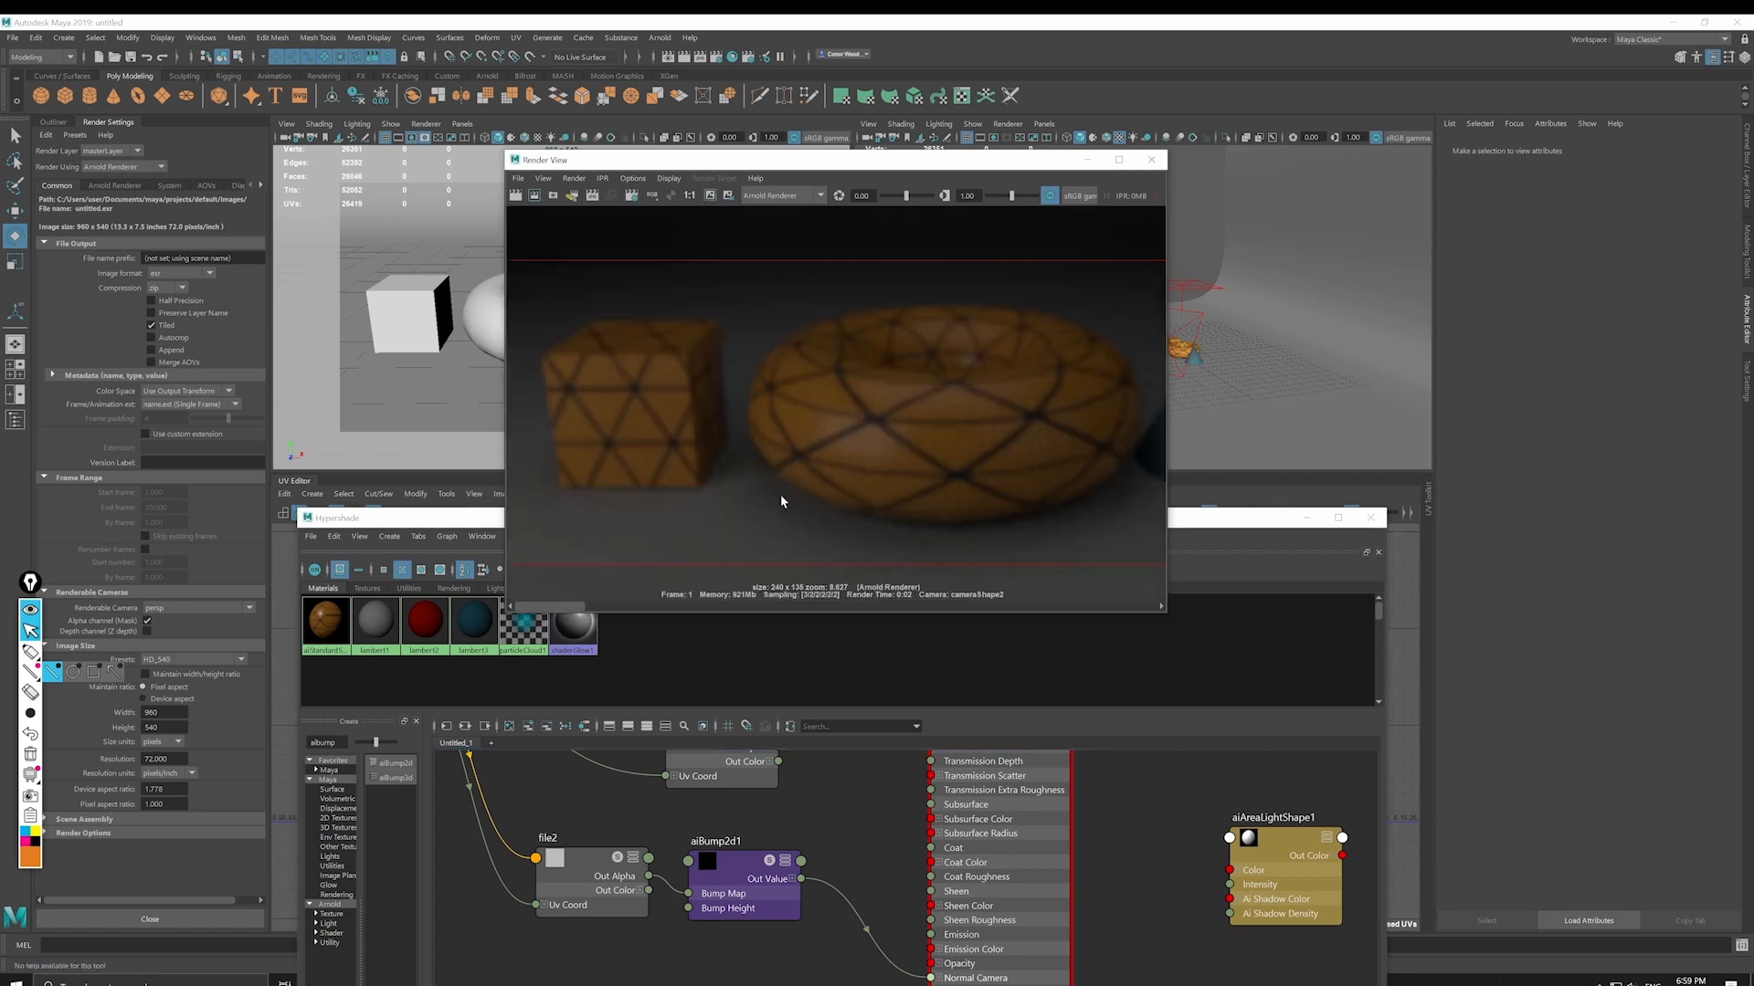
pyautogui.moveTo(580, 608); pyautogui.dragTo(654, 609)
pyautogui.moveTo(654, 608); pyautogui.dragTo(581, 608)
# Step: Set the Bump Height of aiBump2d1 to 1
pyautogui.click(548, 861)
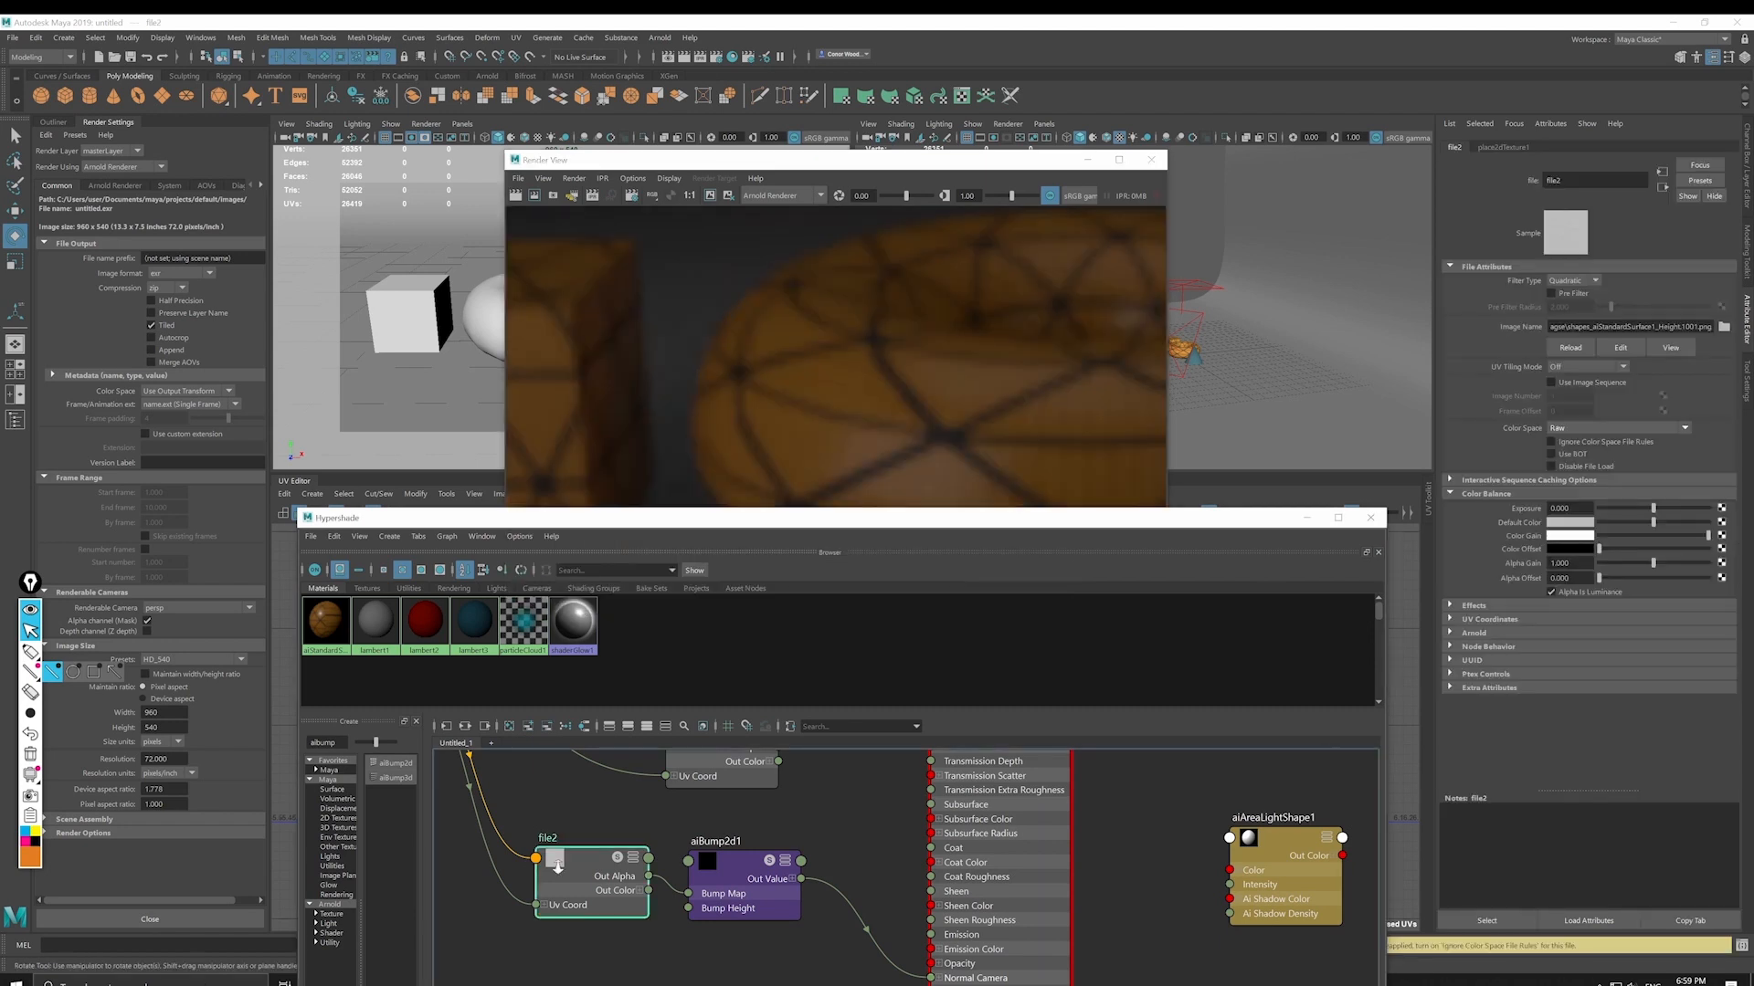
pyautogui.scroll(4, 536, 865)
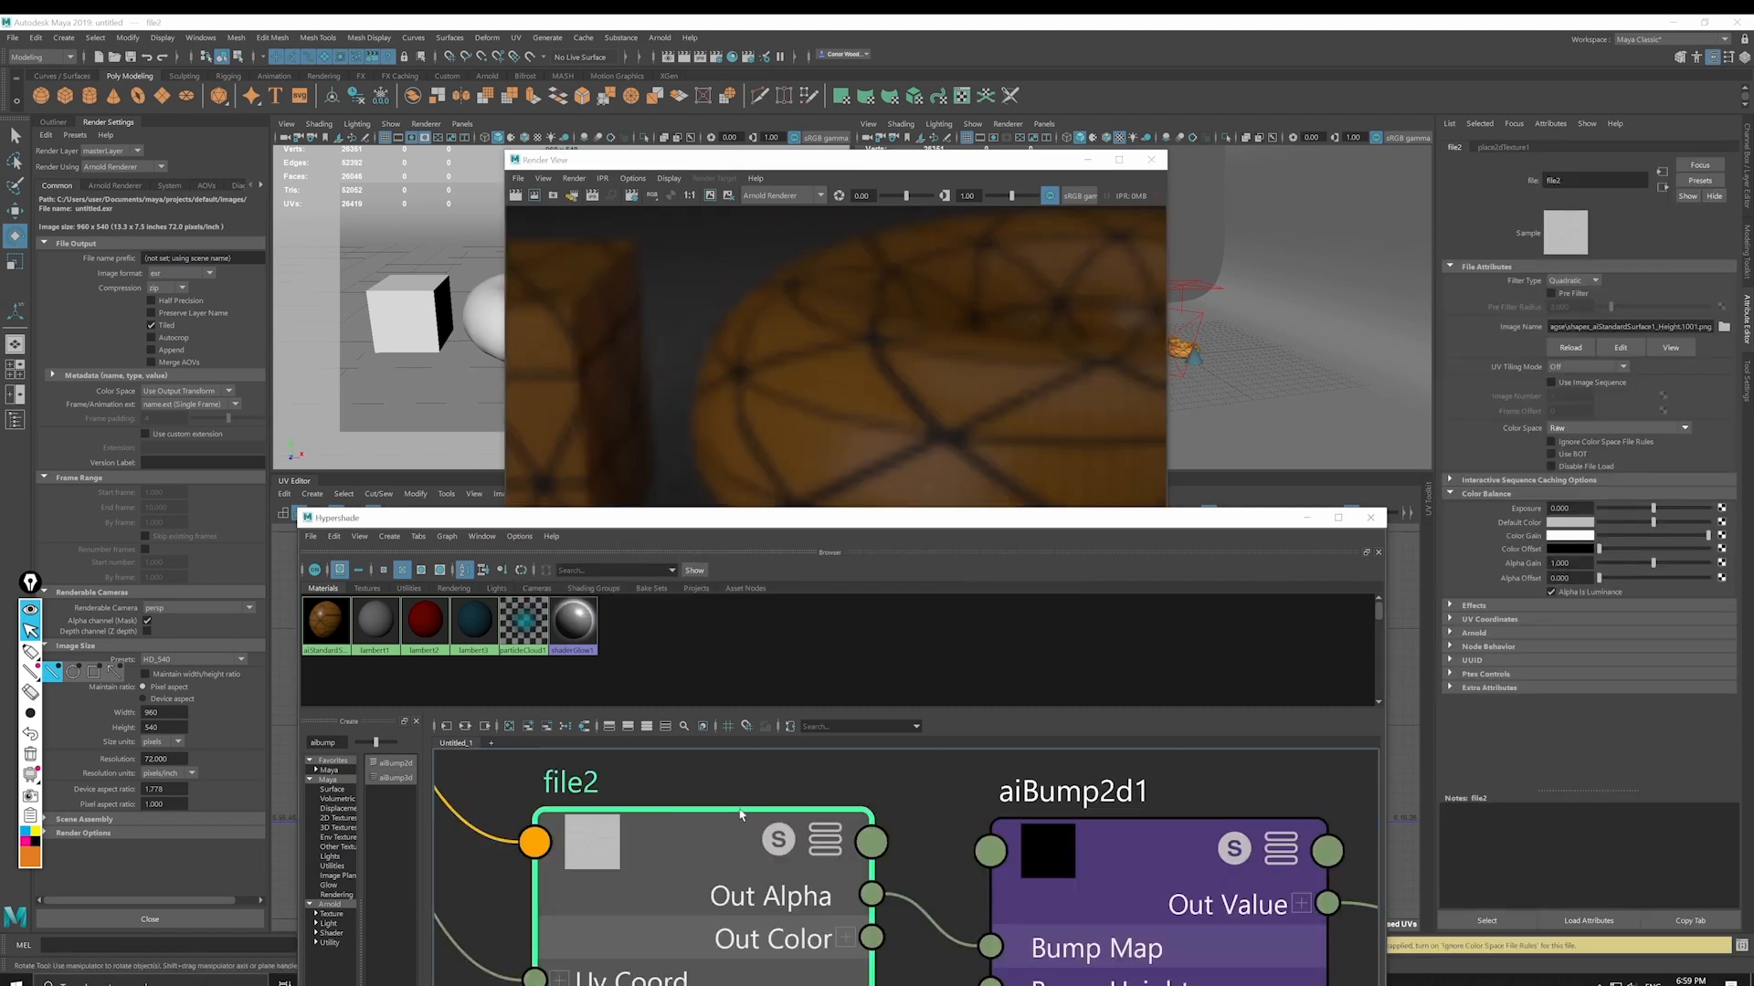
pyautogui.keyDown('alt'); pyautogui.moveTo(1207, 919); pyautogui.dragTo(838, 803, button='middle'); pyautogui.keyUp('alt')
pyautogui.click(838, 803)
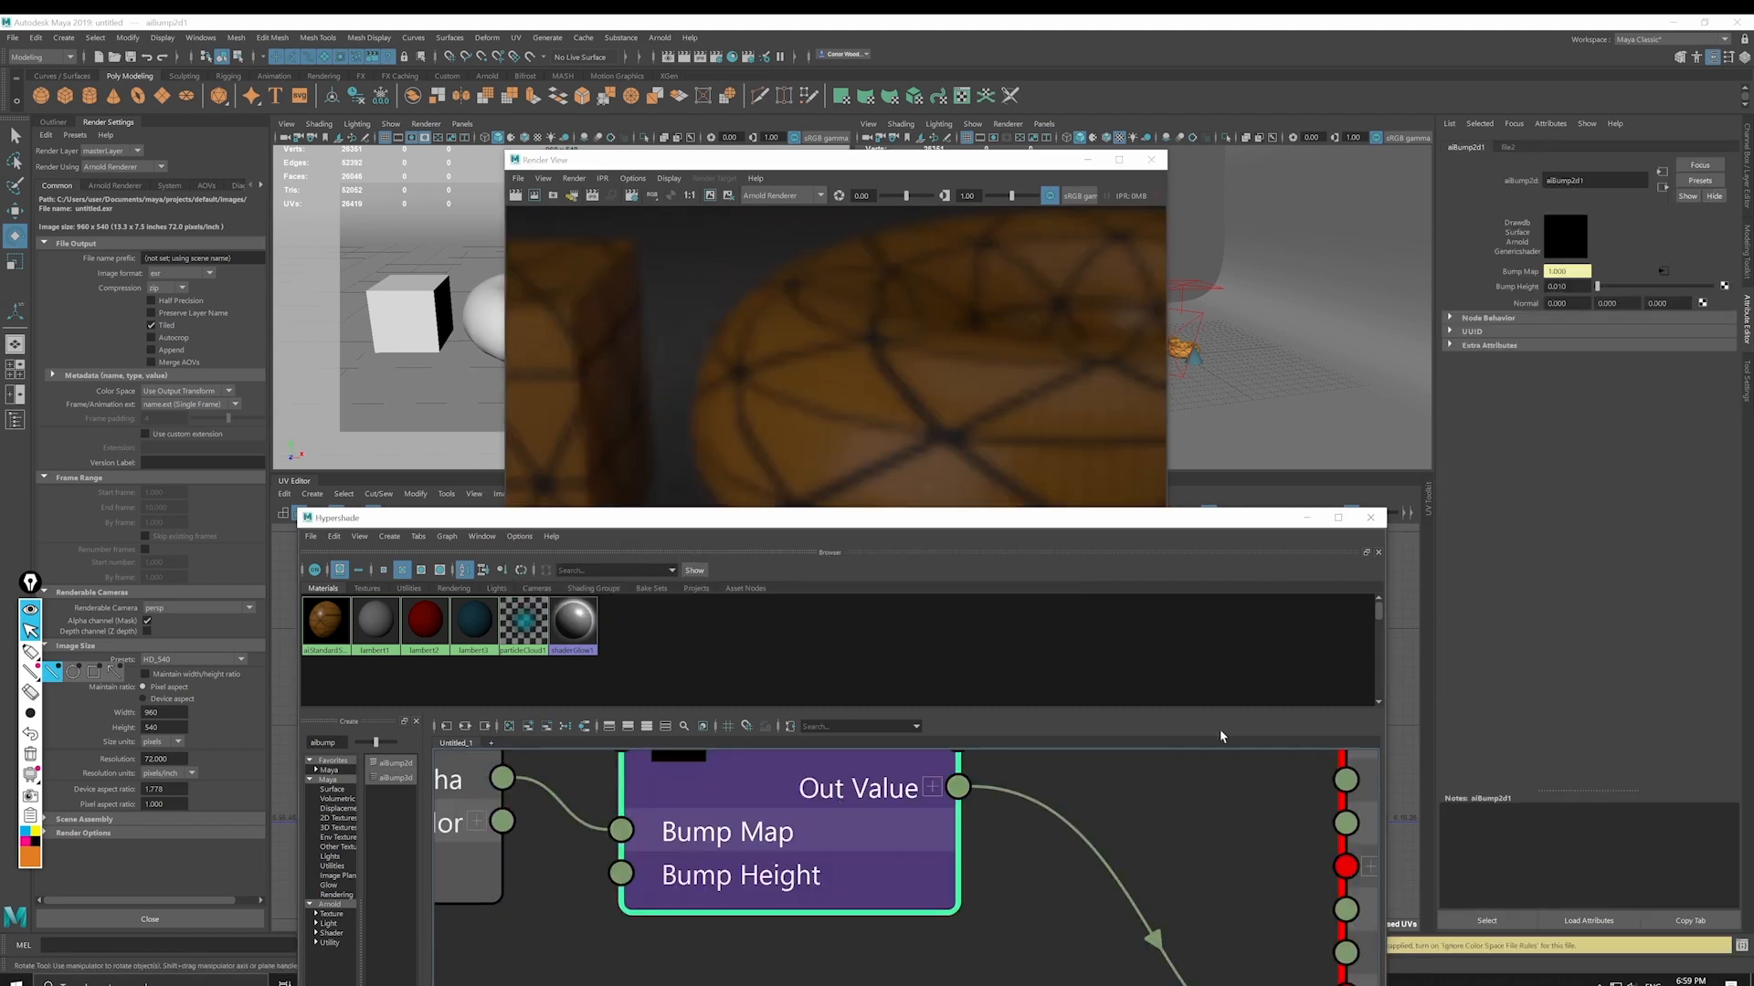
pyautogui.moveTo(1576, 286); pyautogui.dragTo(1417, 284)
pyautogui.write('1')
pyautogui.press('Return')
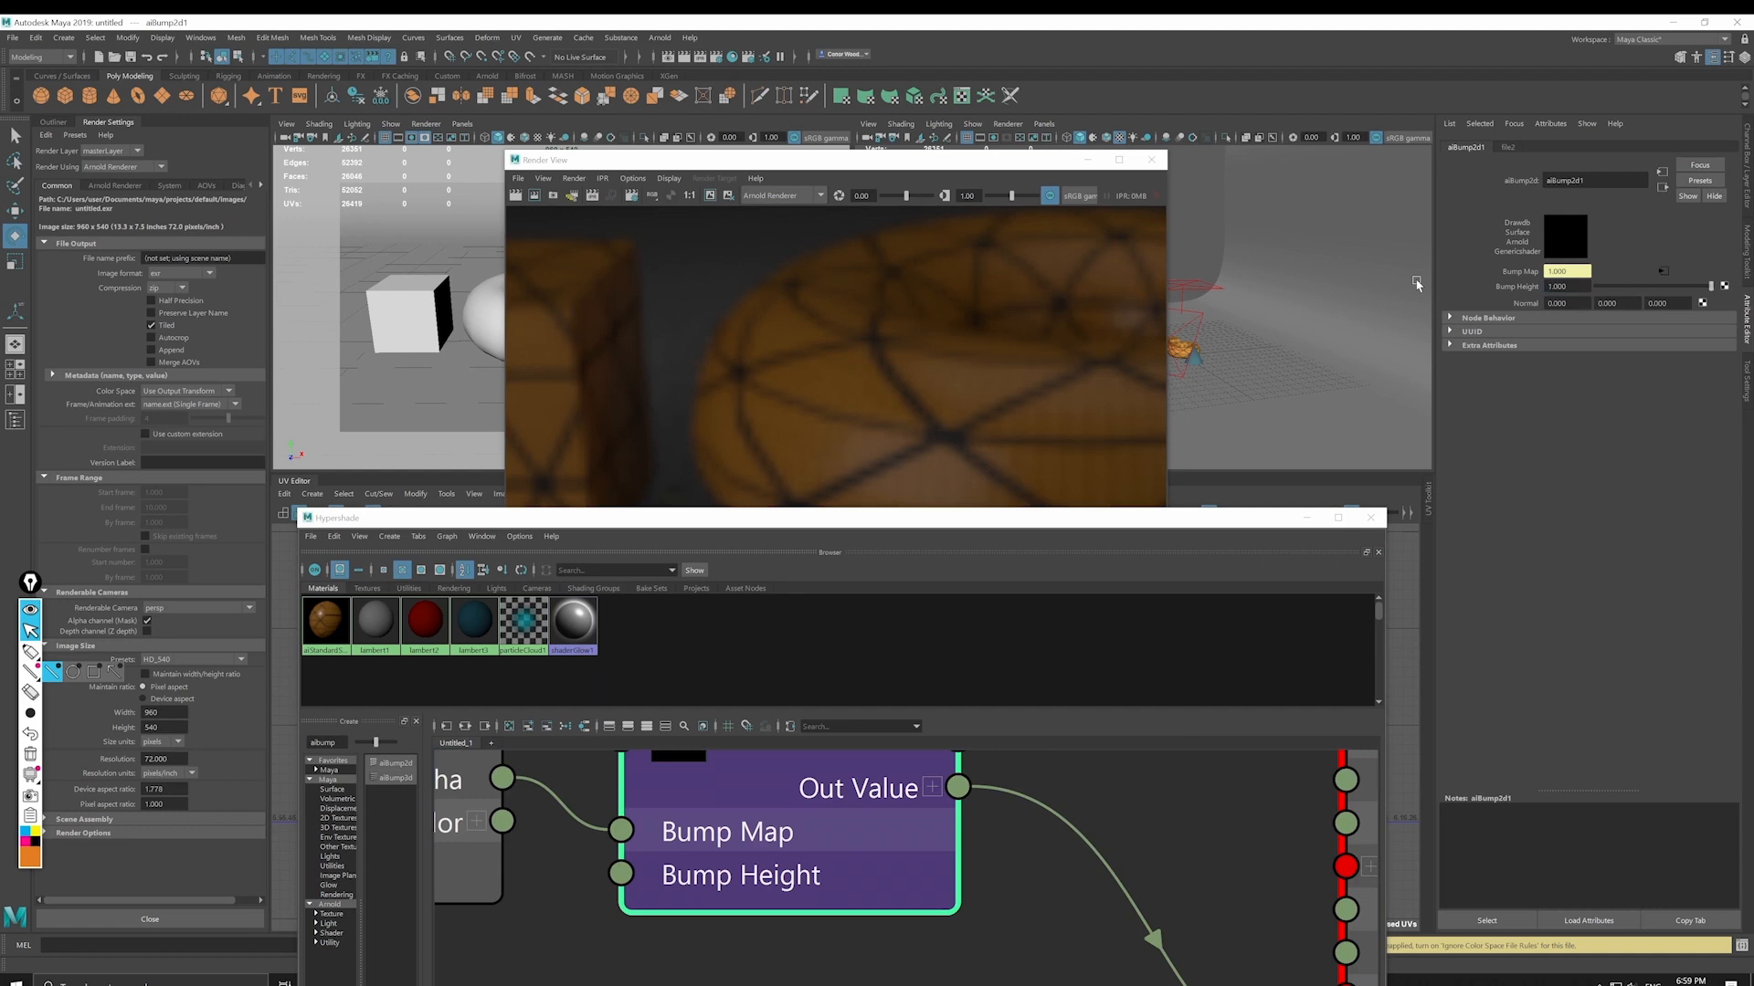
# Step: Keep the current image, re-render with the stronger bump, and examine the cube's surface up close
pyautogui.click(712, 196)
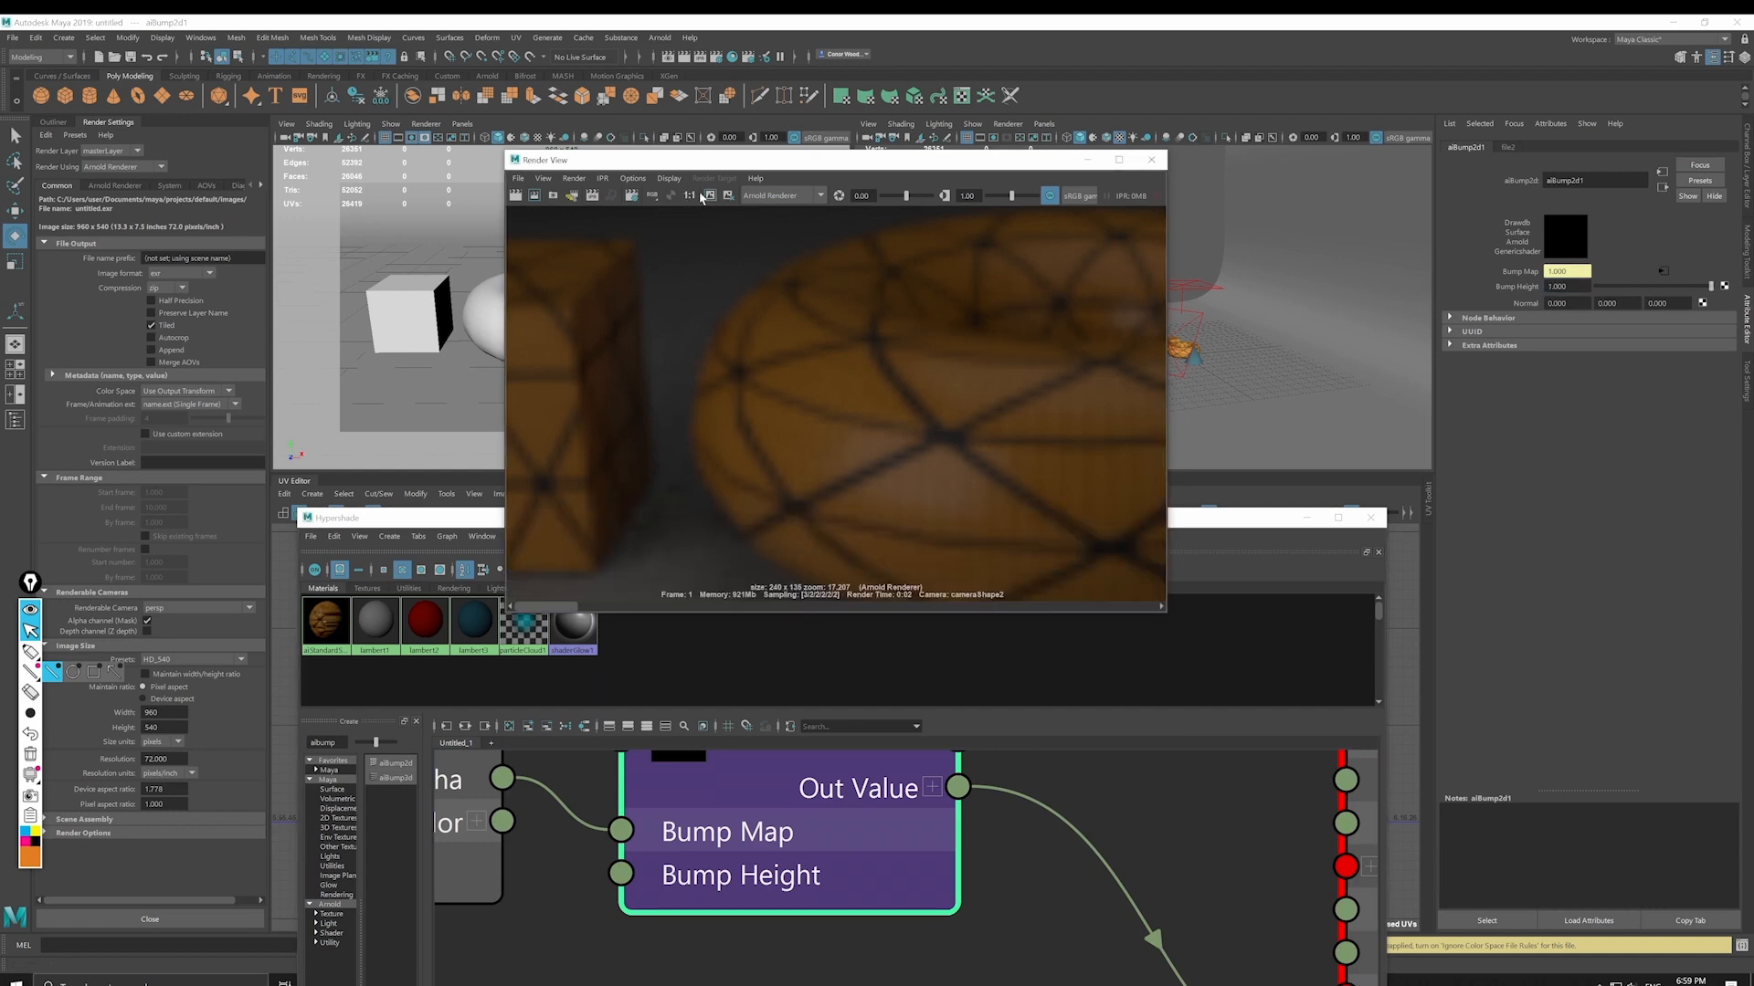
pyautogui.click(516, 195)
pyautogui.scroll(5, 841, 403)
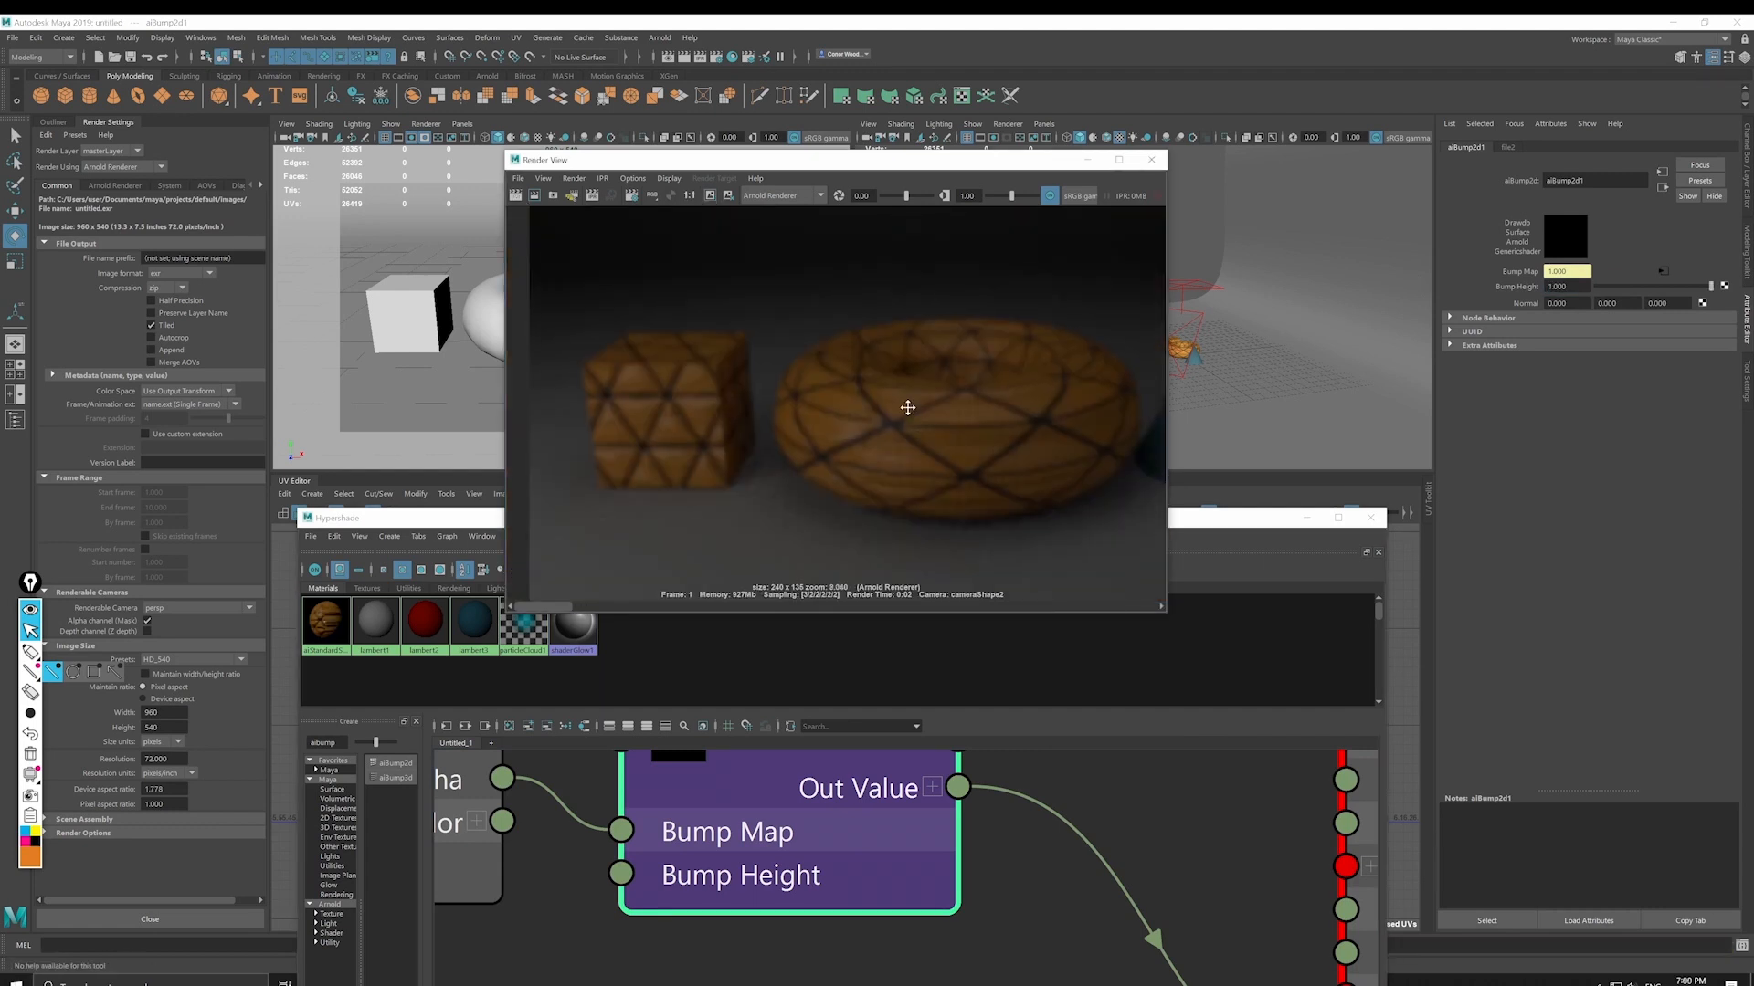
pyautogui.scroll(2, 946, 420)
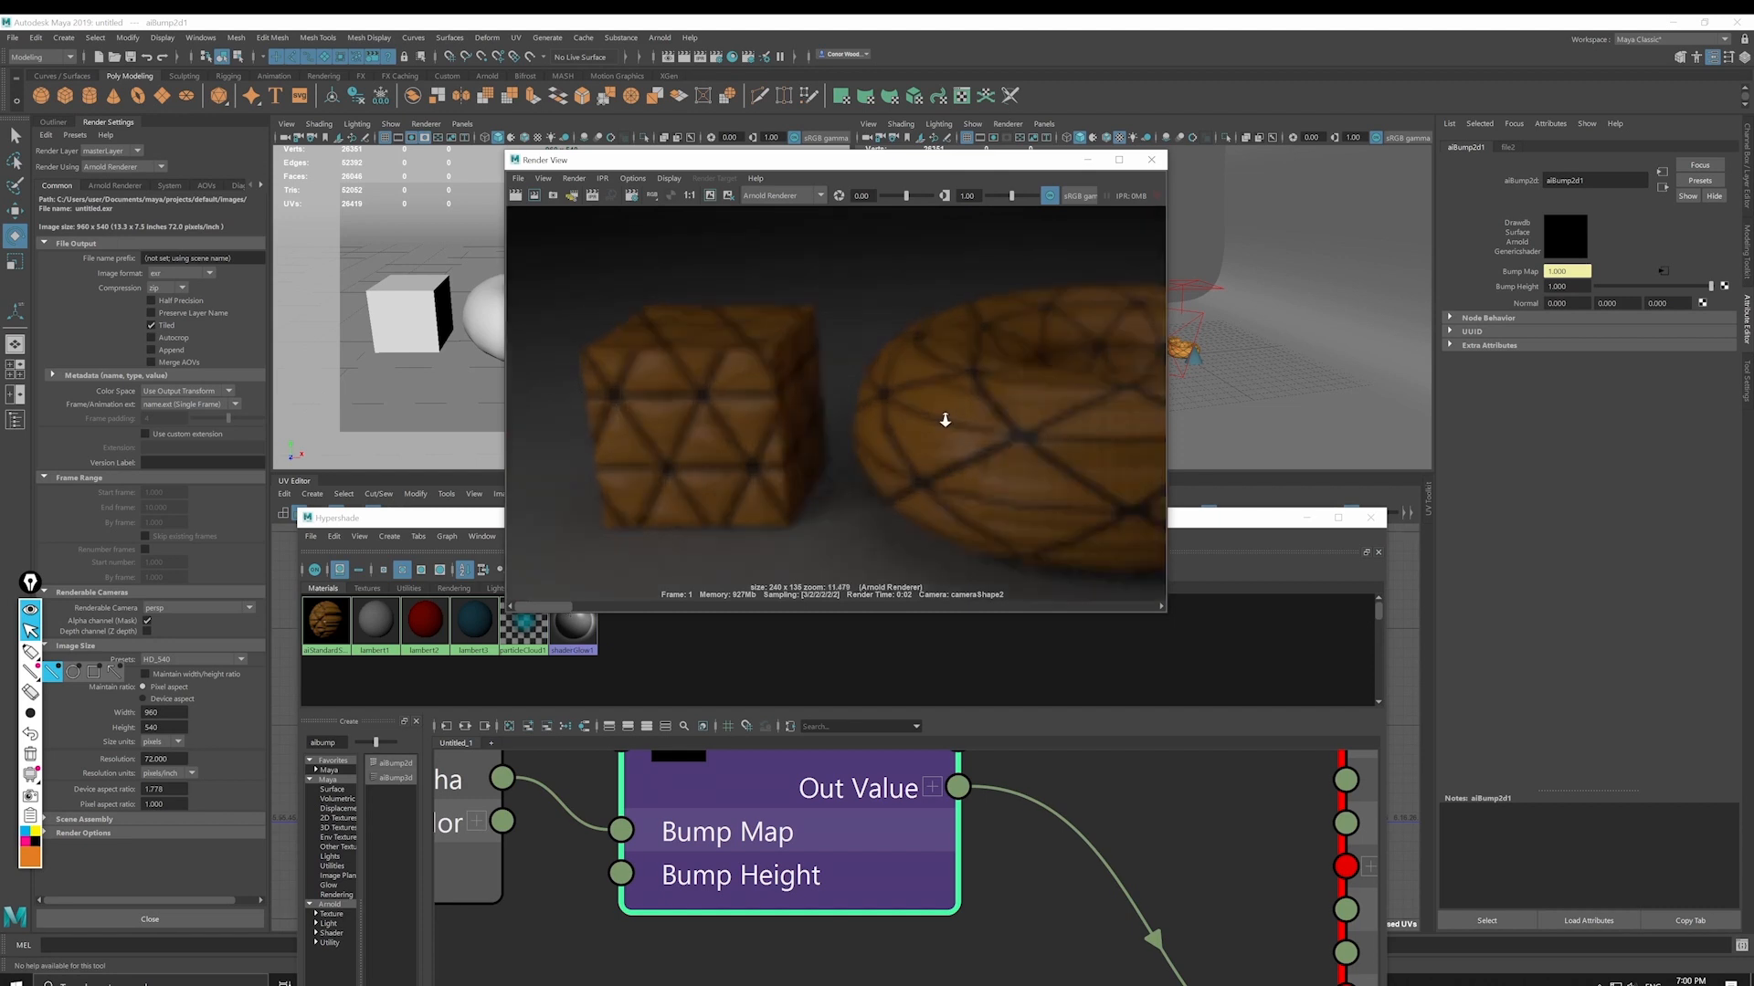
pyautogui.keyDown('alt'); pyautogui.moveTo(945, 420); pyautogui.dragTo(1064, 420, button='right'); pyautogui.keyUp('alt')
# Step: Create a File texture node, wire the shared place2dTexture1 into it, and remove the placement node it came with
pyautogui.keyDown('alt'); pyautogui.moveTo(1035, 871); pyautogui.dragTo(800, 932, button='right'); pyautogui.keyUp('alt')
pyautogui.click(644, 788)
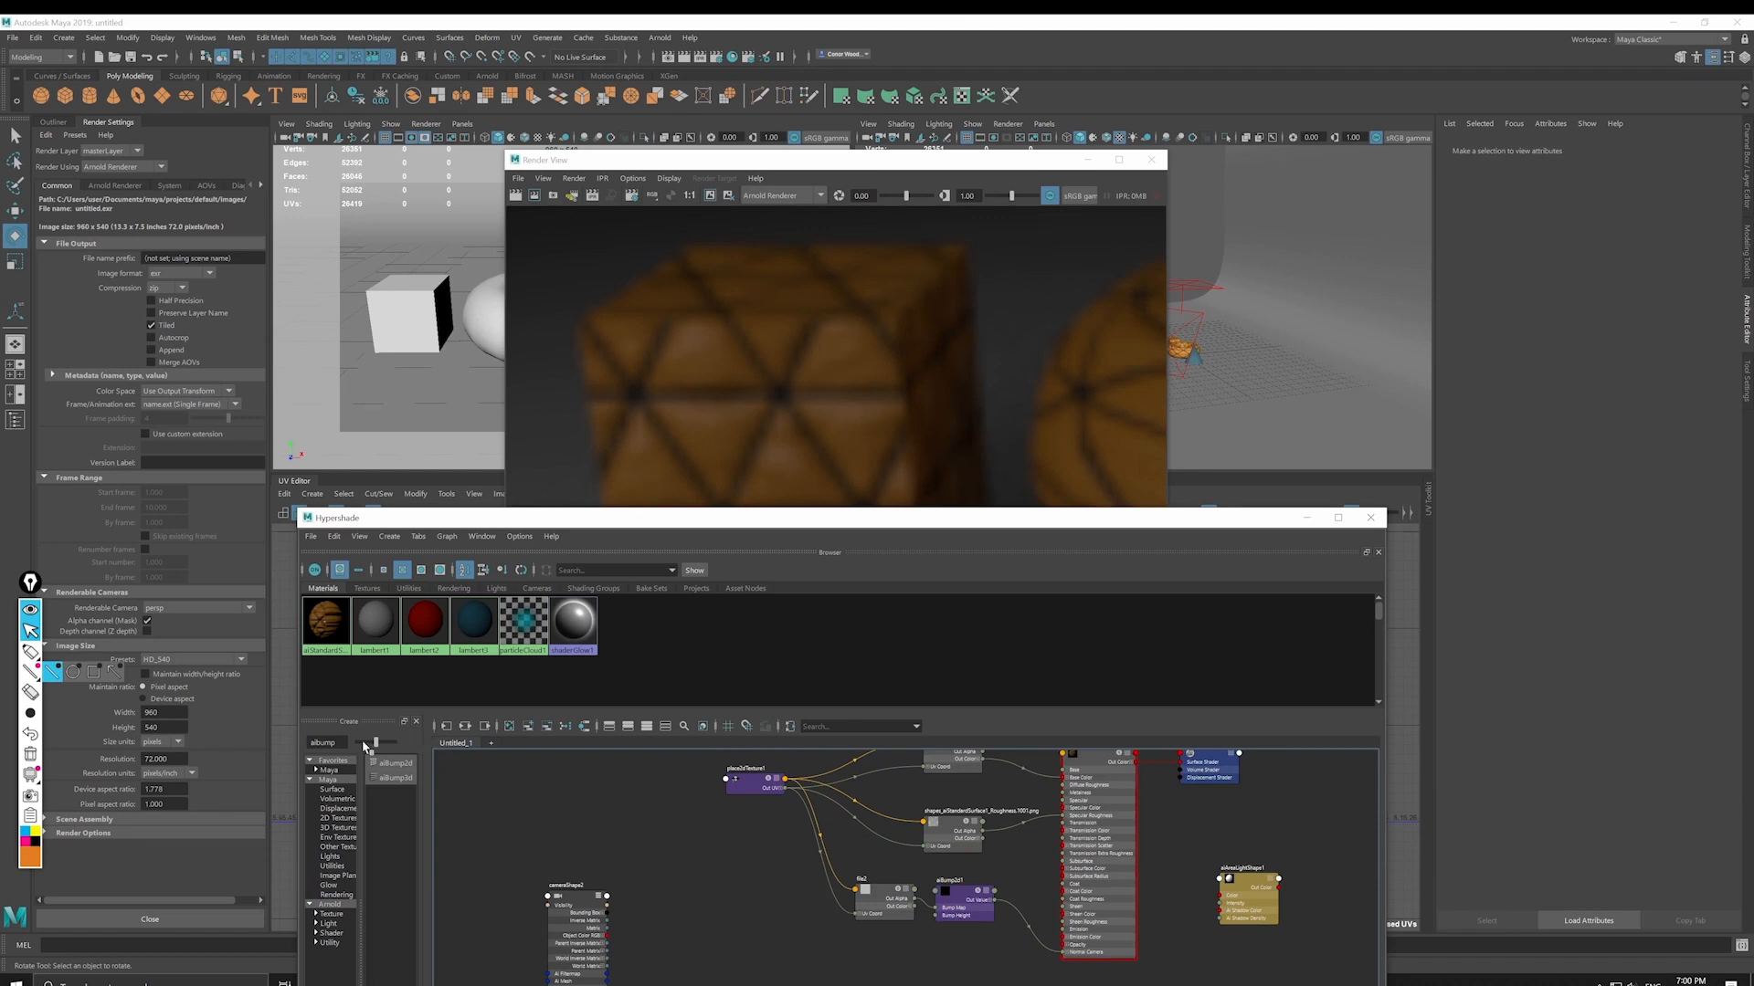
pyautogui.doubleClick(323, 742)
pyautogui.write('file')
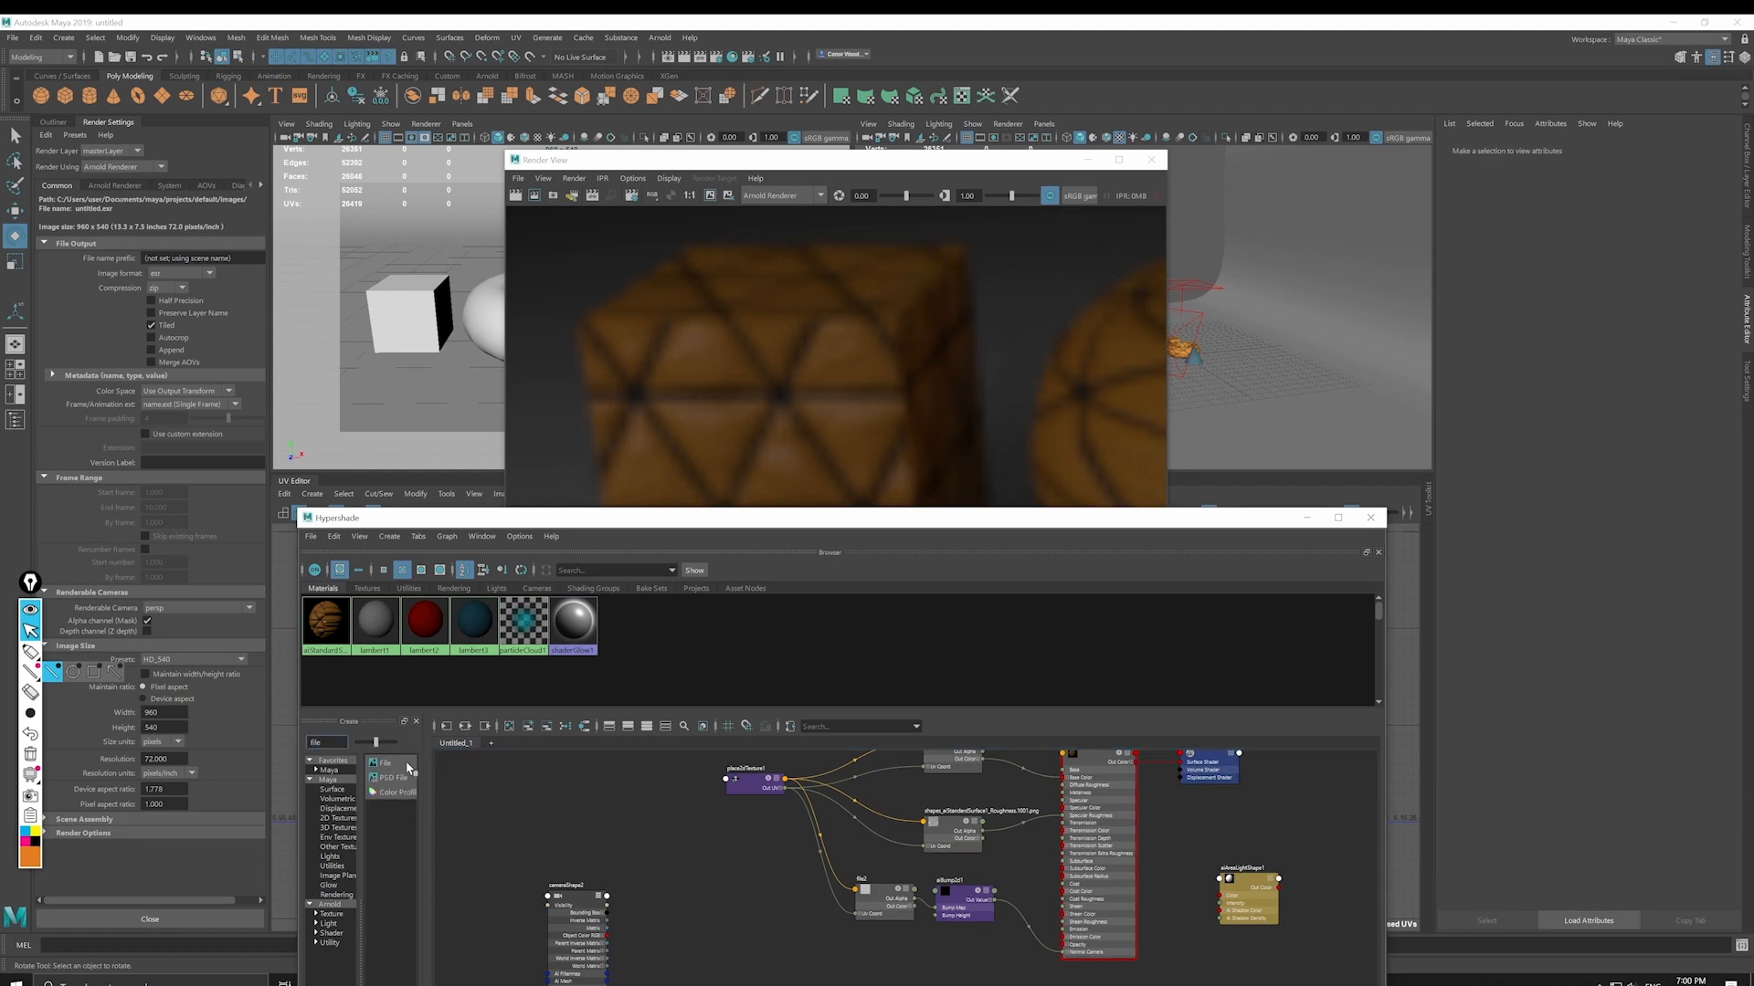
pyautogui.click(406, 763)
pyautogui.scroll(-3, 841, 816)
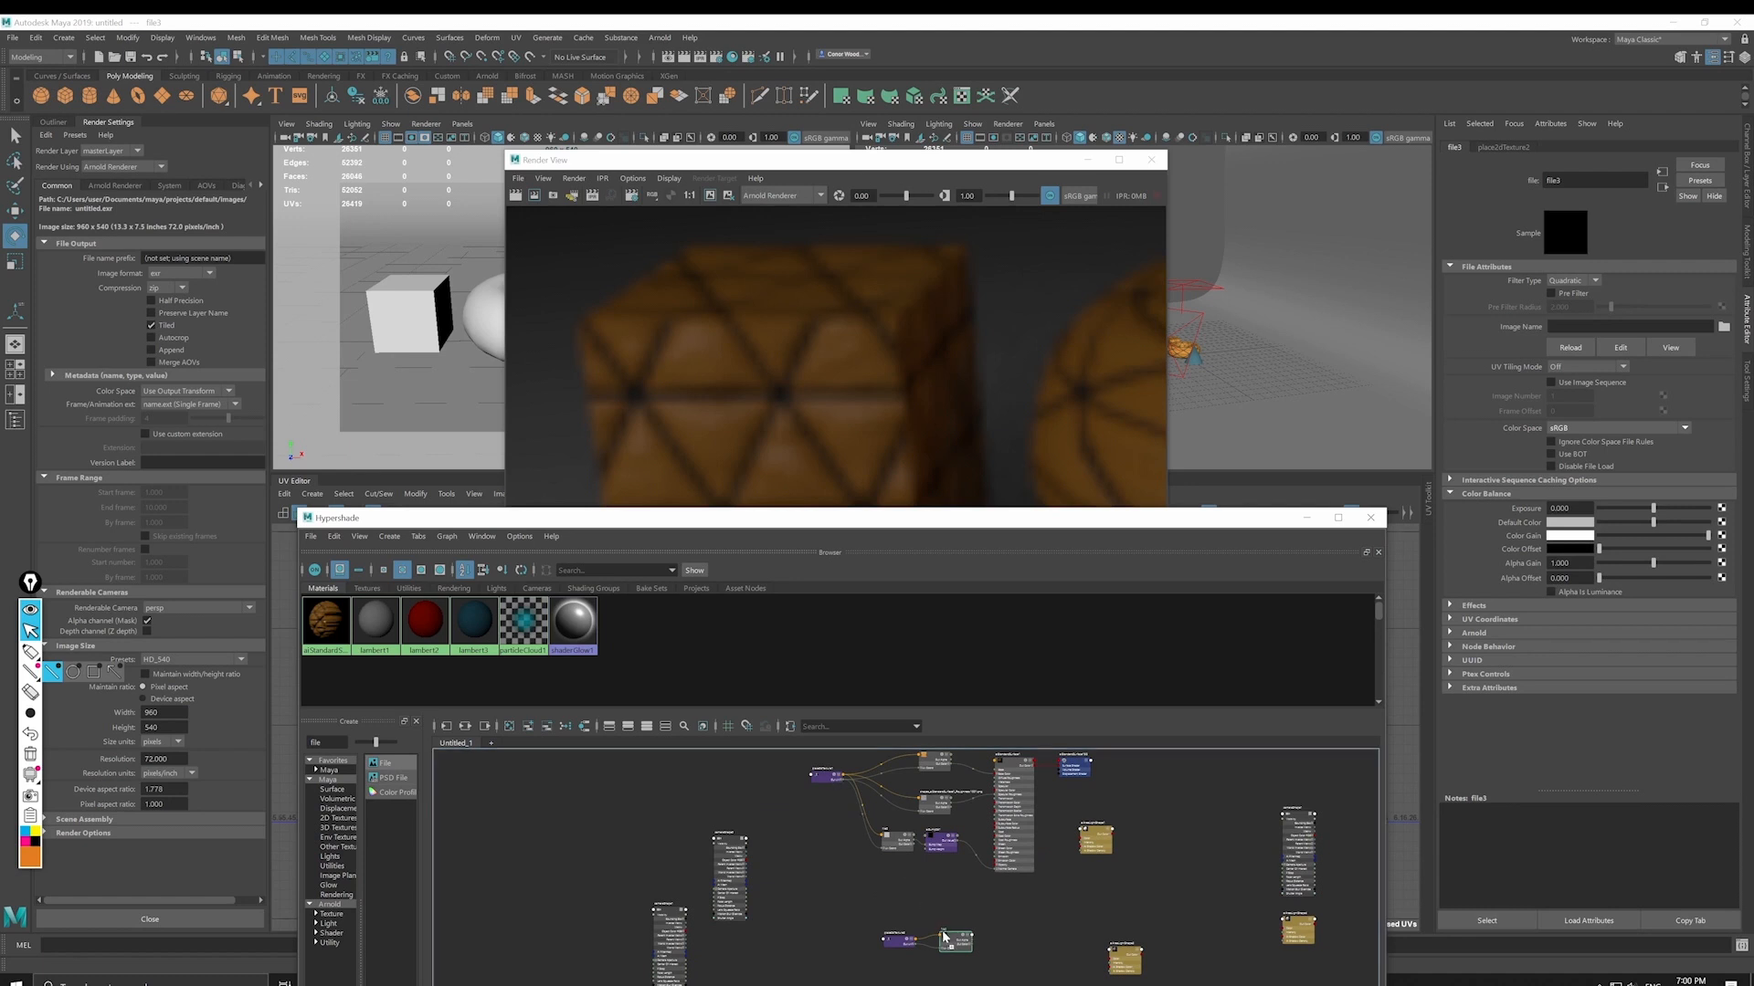
pyautogui.click(950, 939)
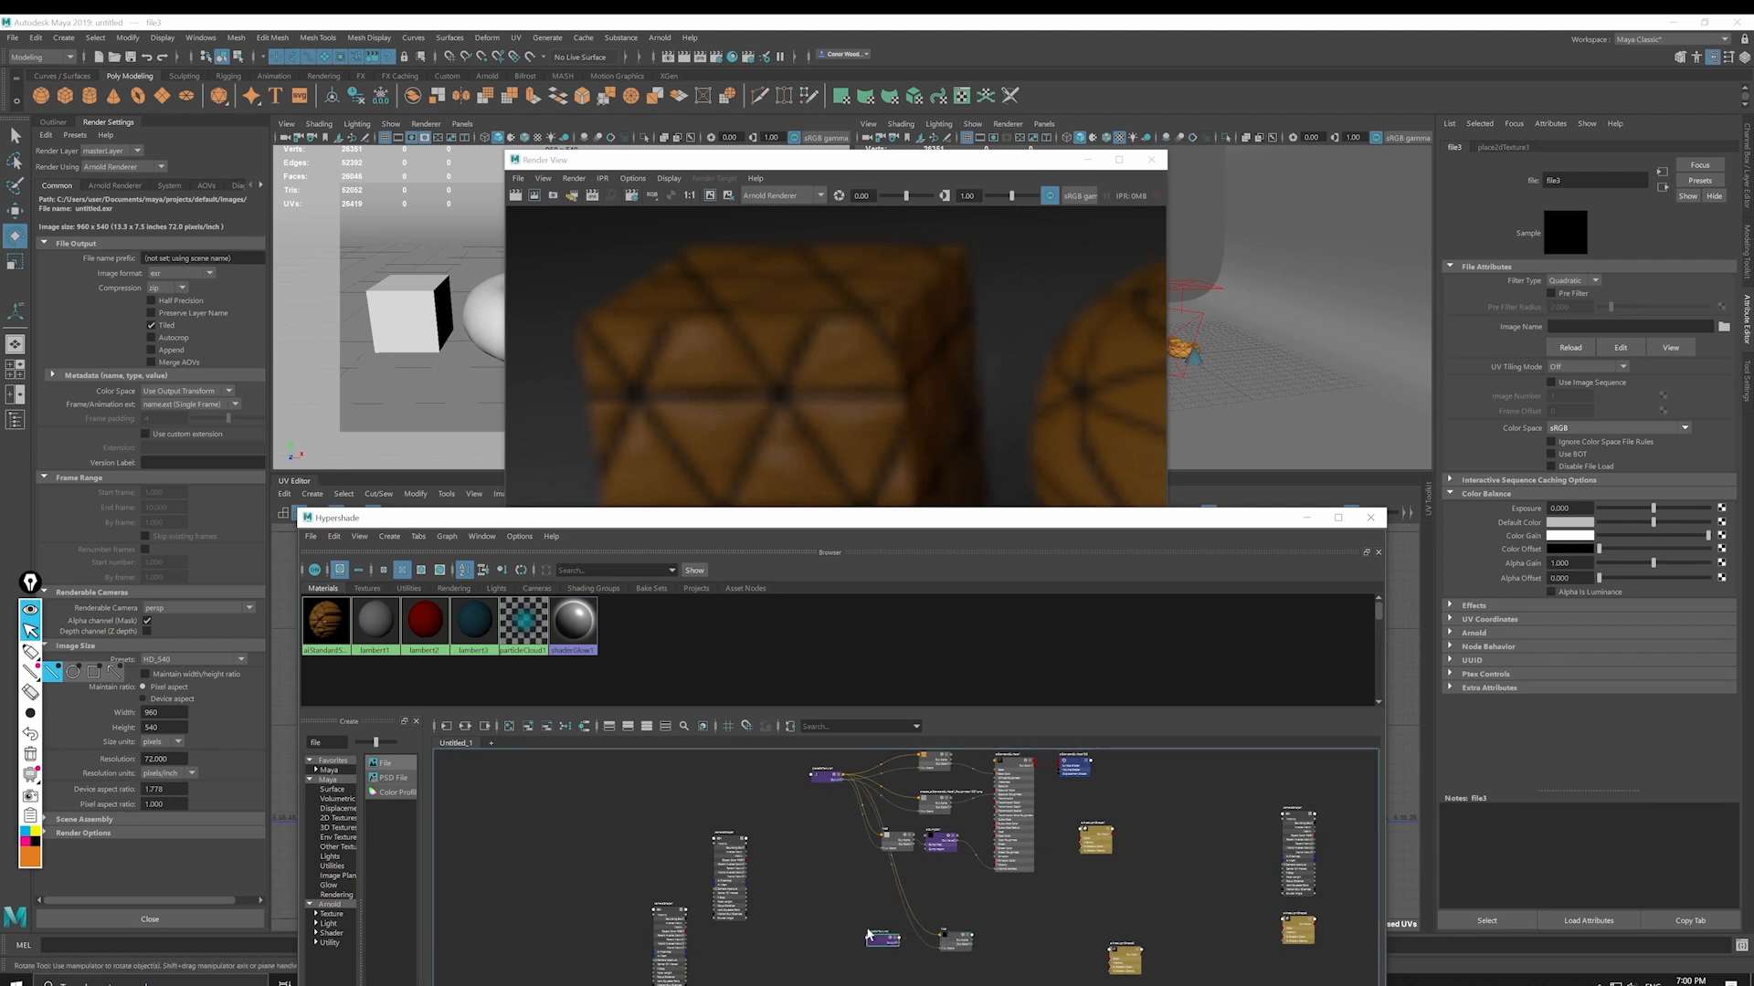
pyautogui.click(966, 938)
pyautogui.scroll(5, 968, 923)
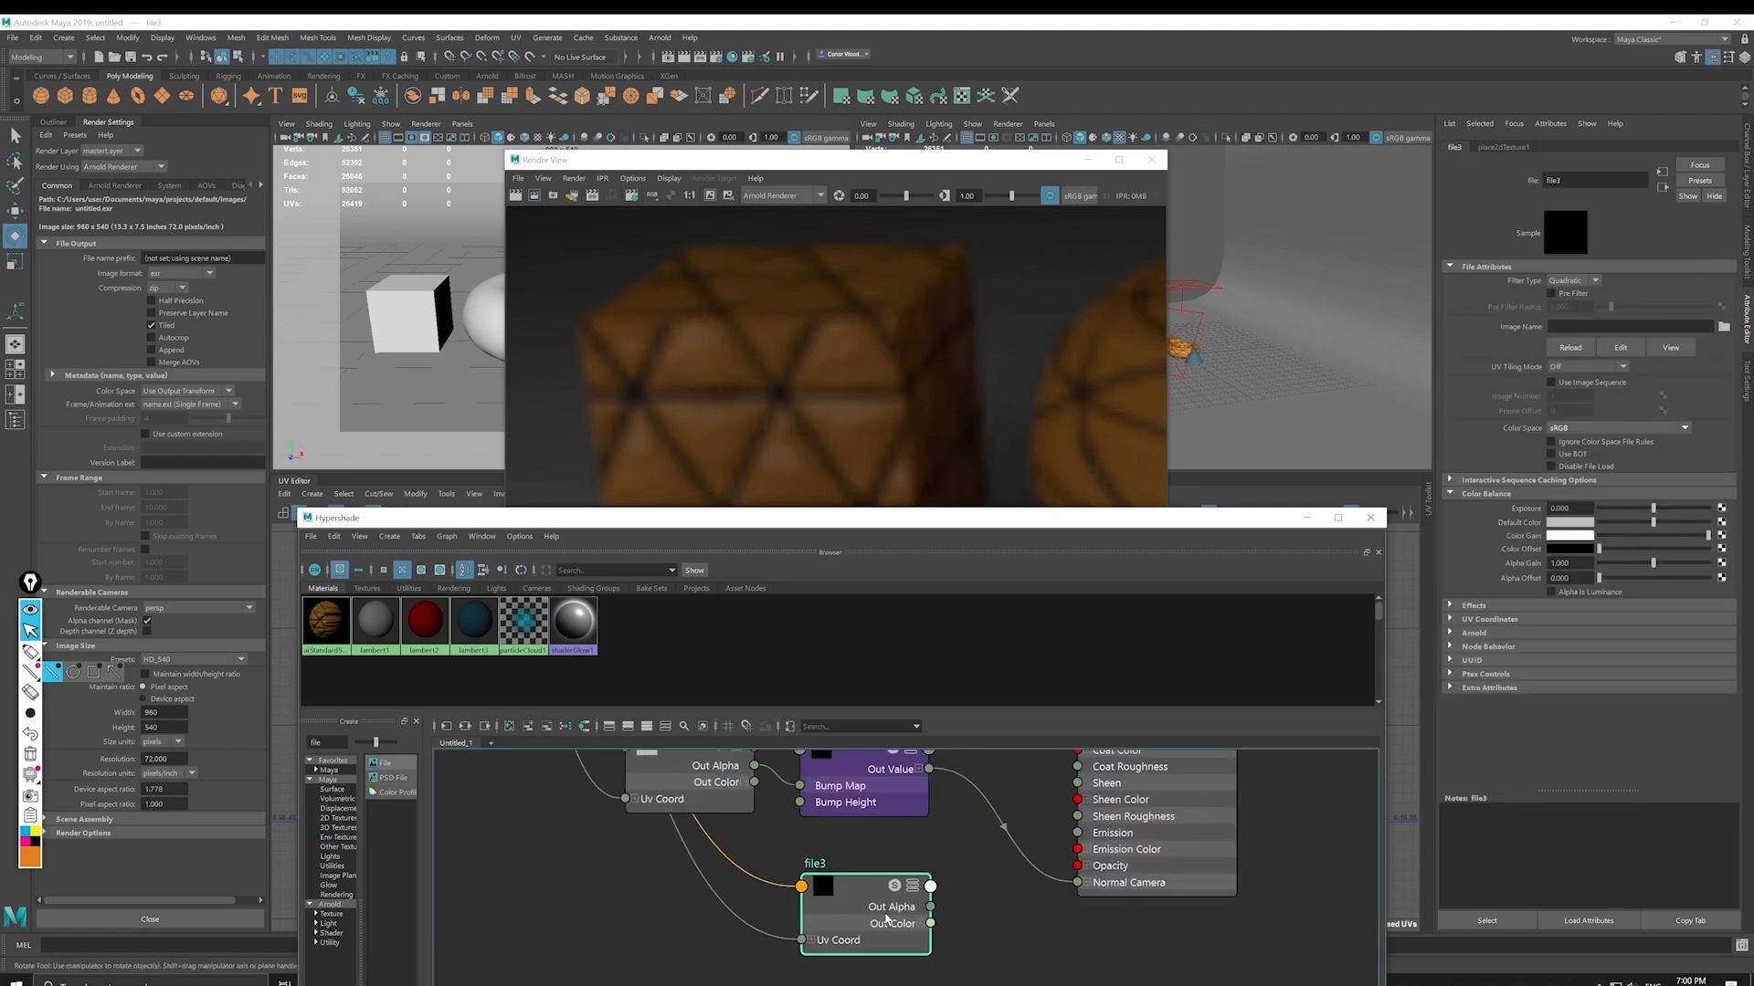
# Step: Load shapes_aiStandardSurface1_Metalness.1001.png into file3 and set its UV Tiling Mode to UDIM (Mari)
pyautogui.click(1724, 326)
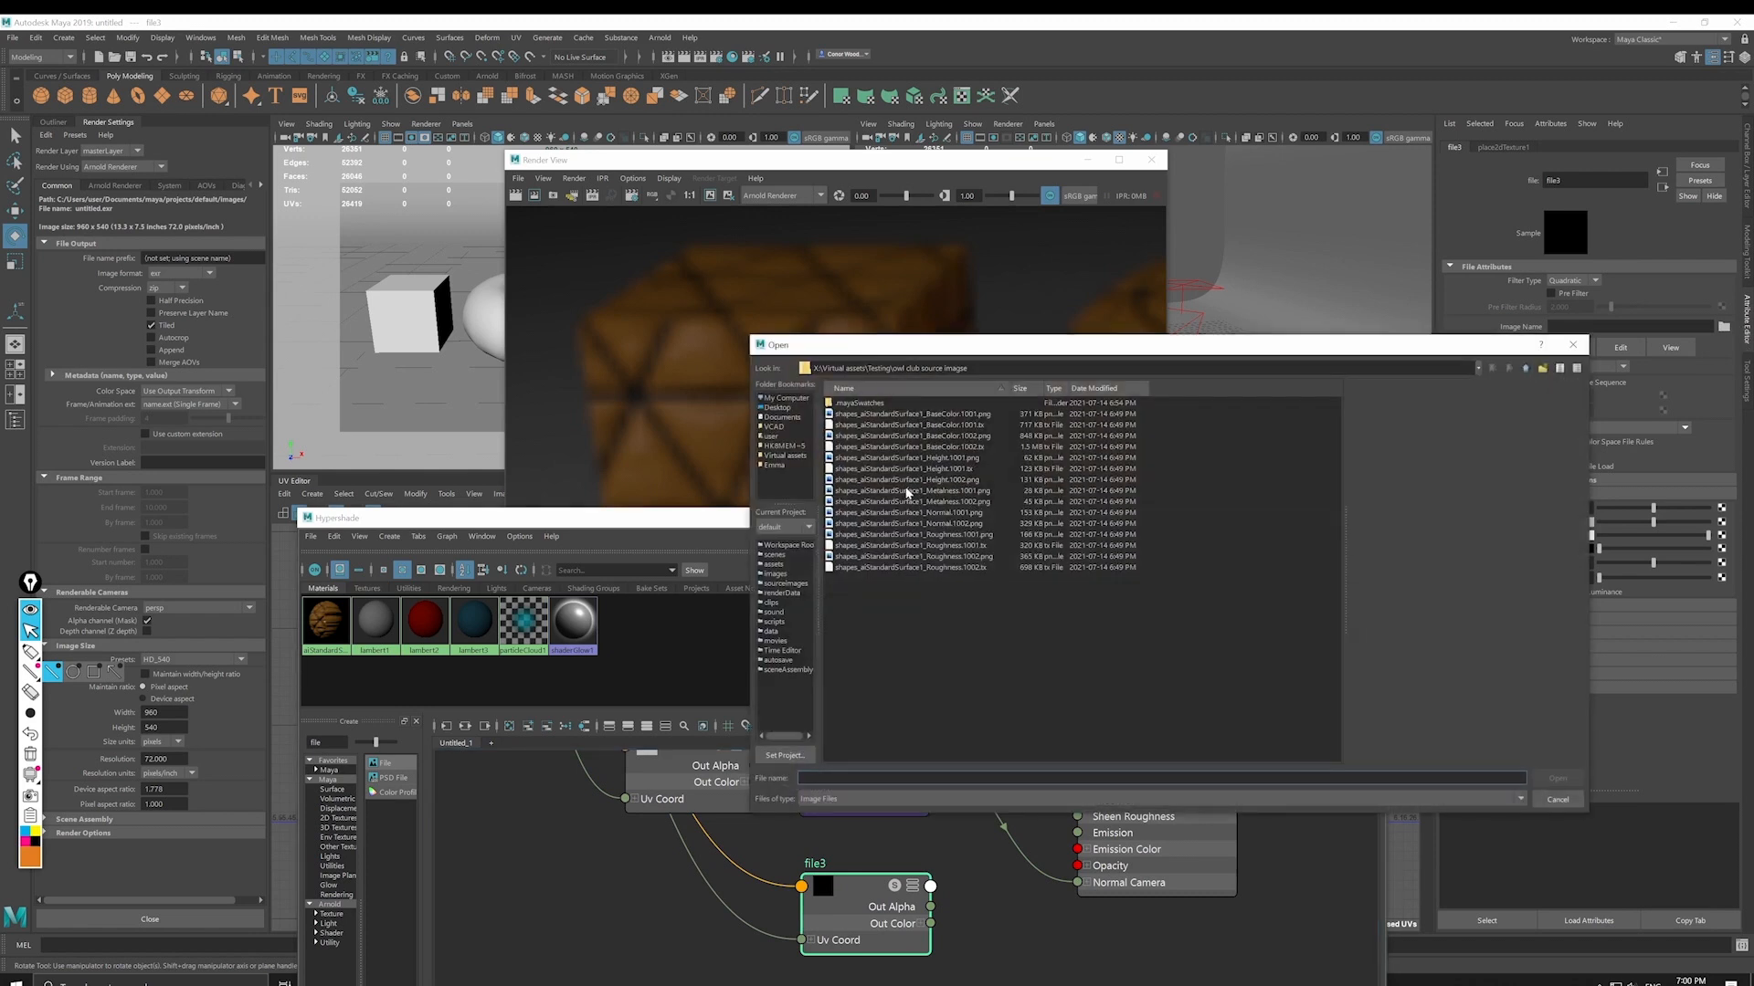
pyautogui.click(967, 494)
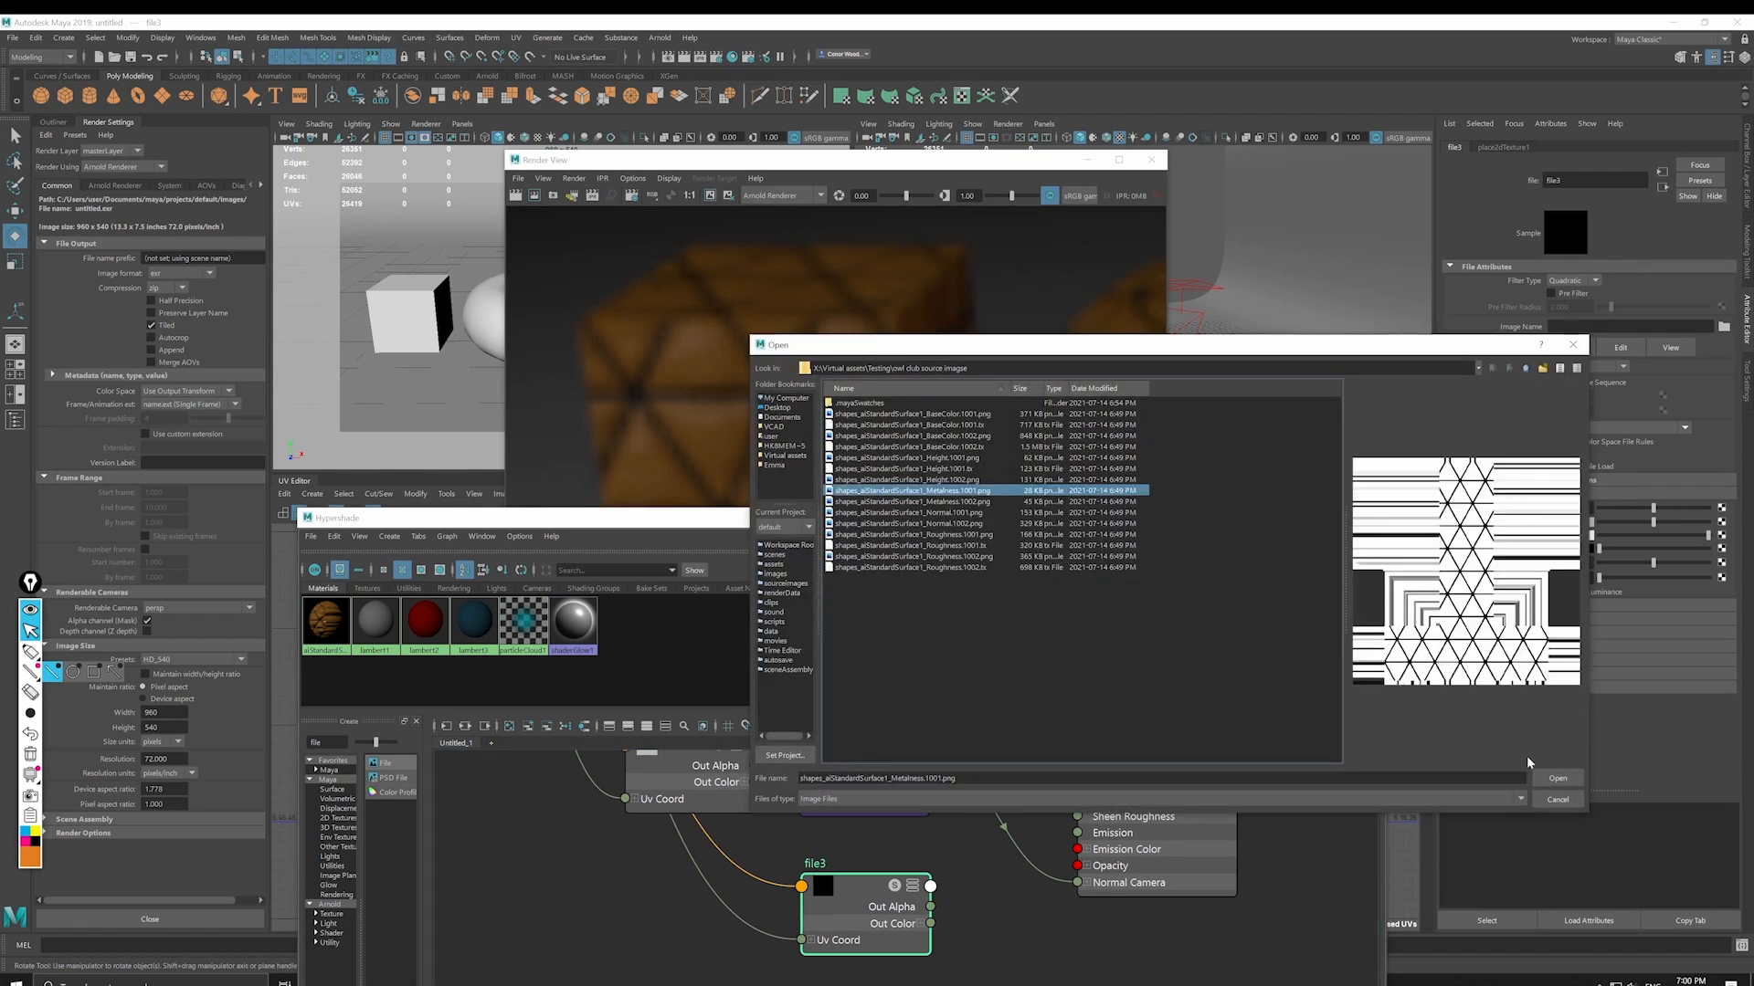
pyautogui.click(1558, 779)
pyautogui.click(1583, 370)
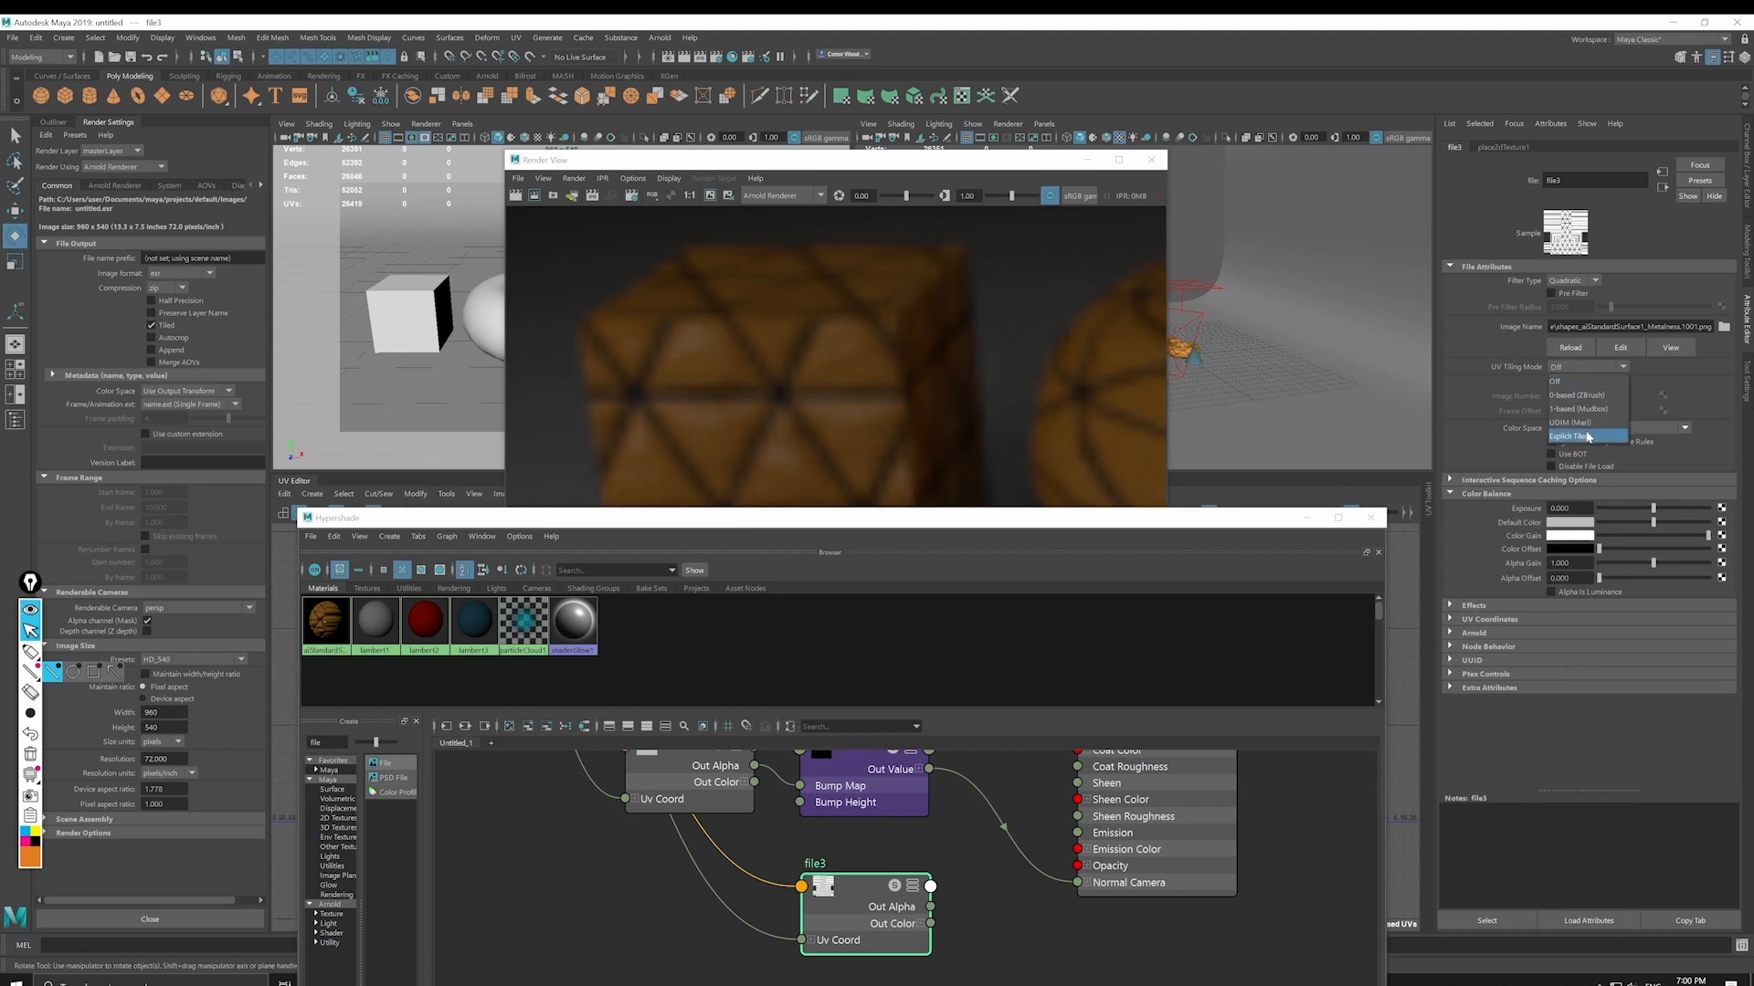
pyautogui.click(1587, 423)
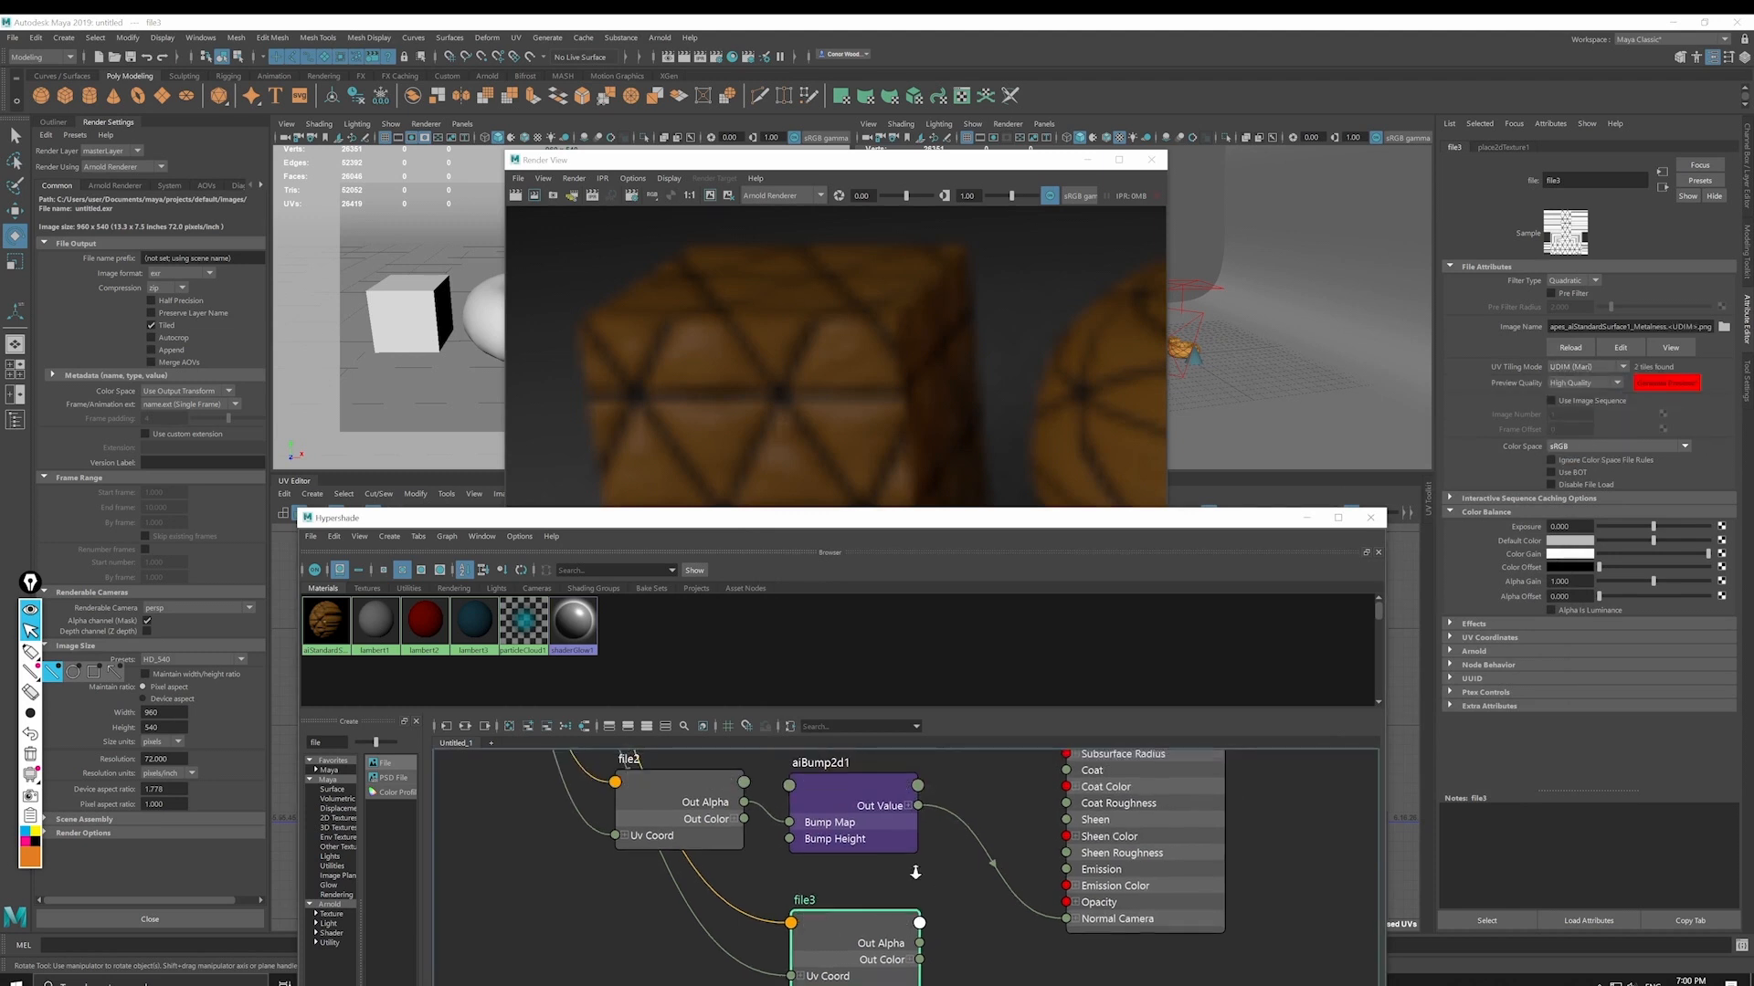
# Step: Set file3's Color Space to Raw and enable Alpha is Luminance
pyautogui.click(1617, 445)
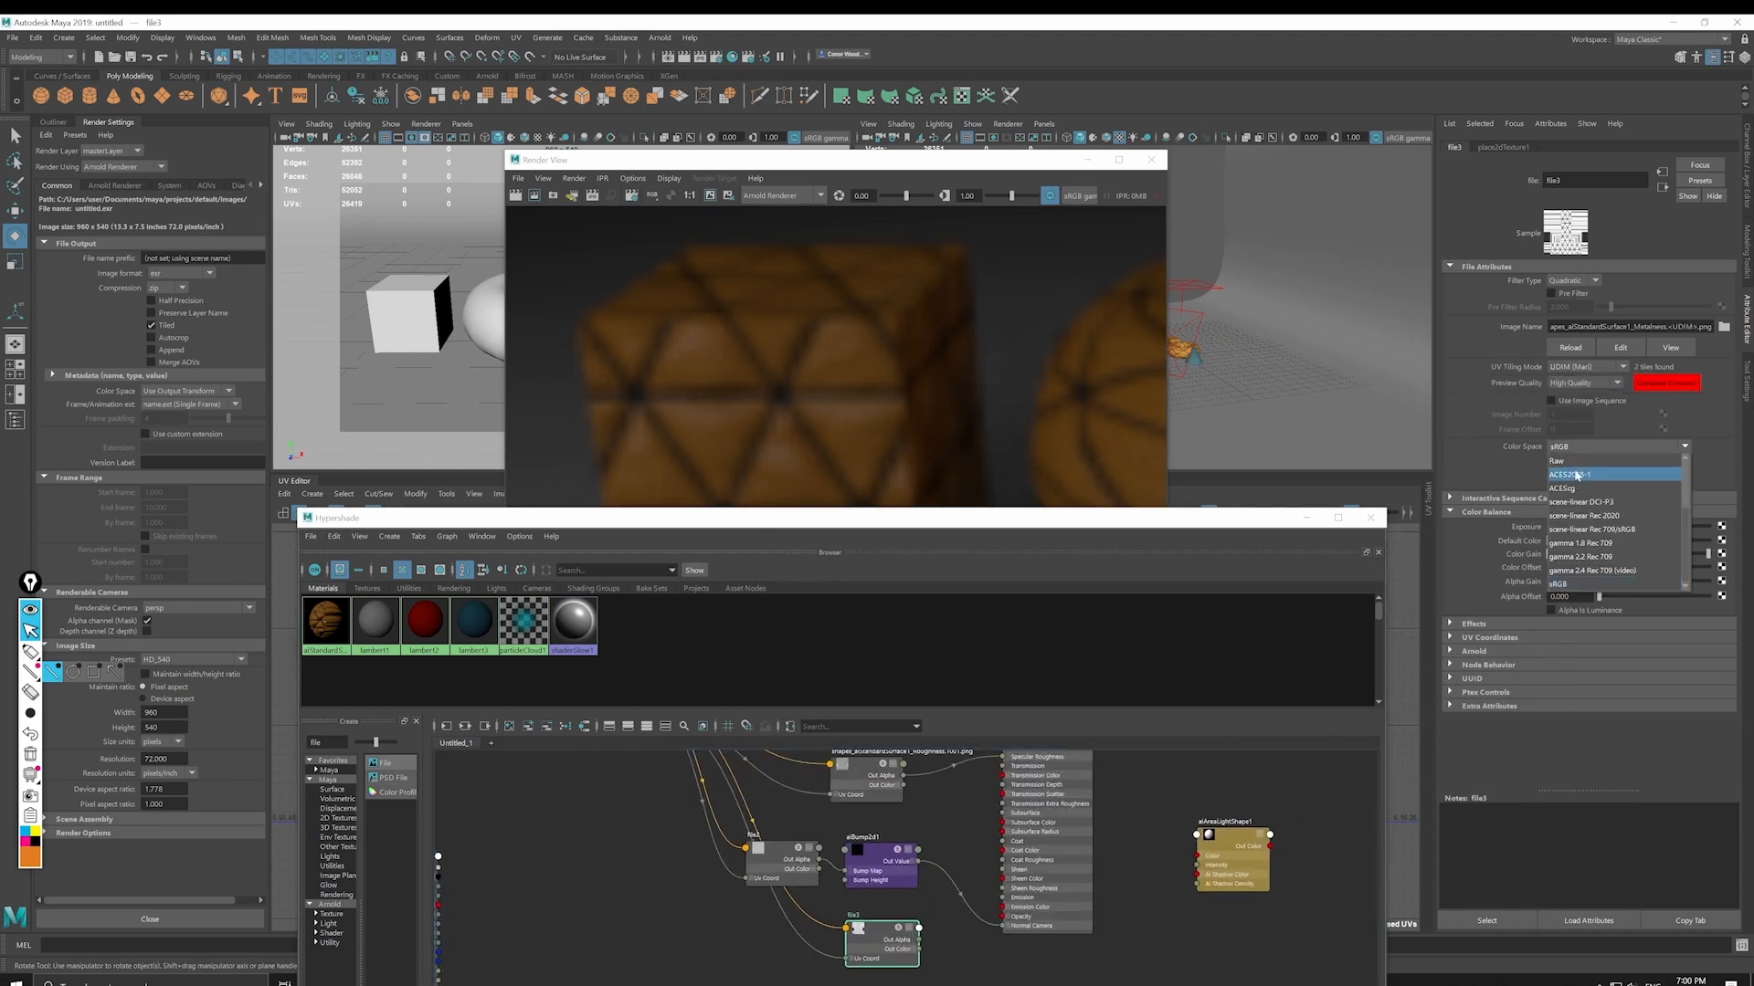
pyautogui.click(1580, 466)
pyautogui.keyDown('alt'); pyautogui.moveTo(886, 921); pyautogui.dragTo(889, 948, button='middle'); pyautogui.keyUp('alt')
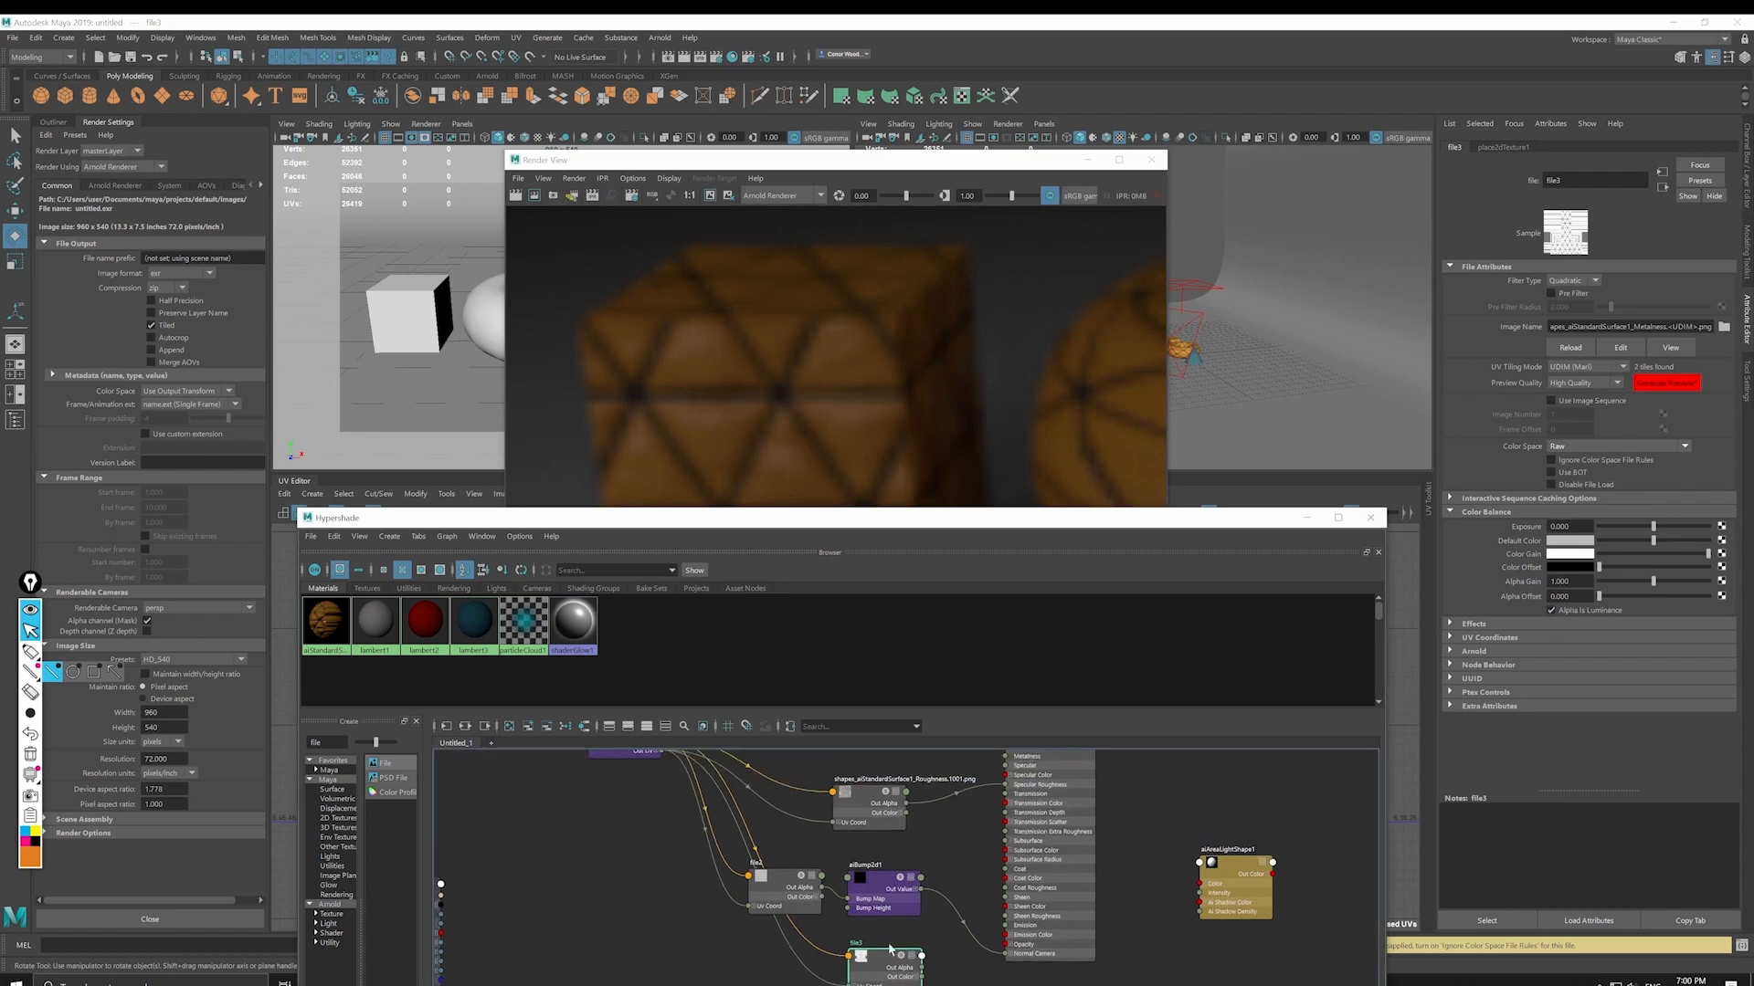
# Step: Connect the metalness texture's Out Alpha to aiStandardSurface1's Diffuse Roughness and check the link up close
pyautogui.scroll(-3, 890, 959)
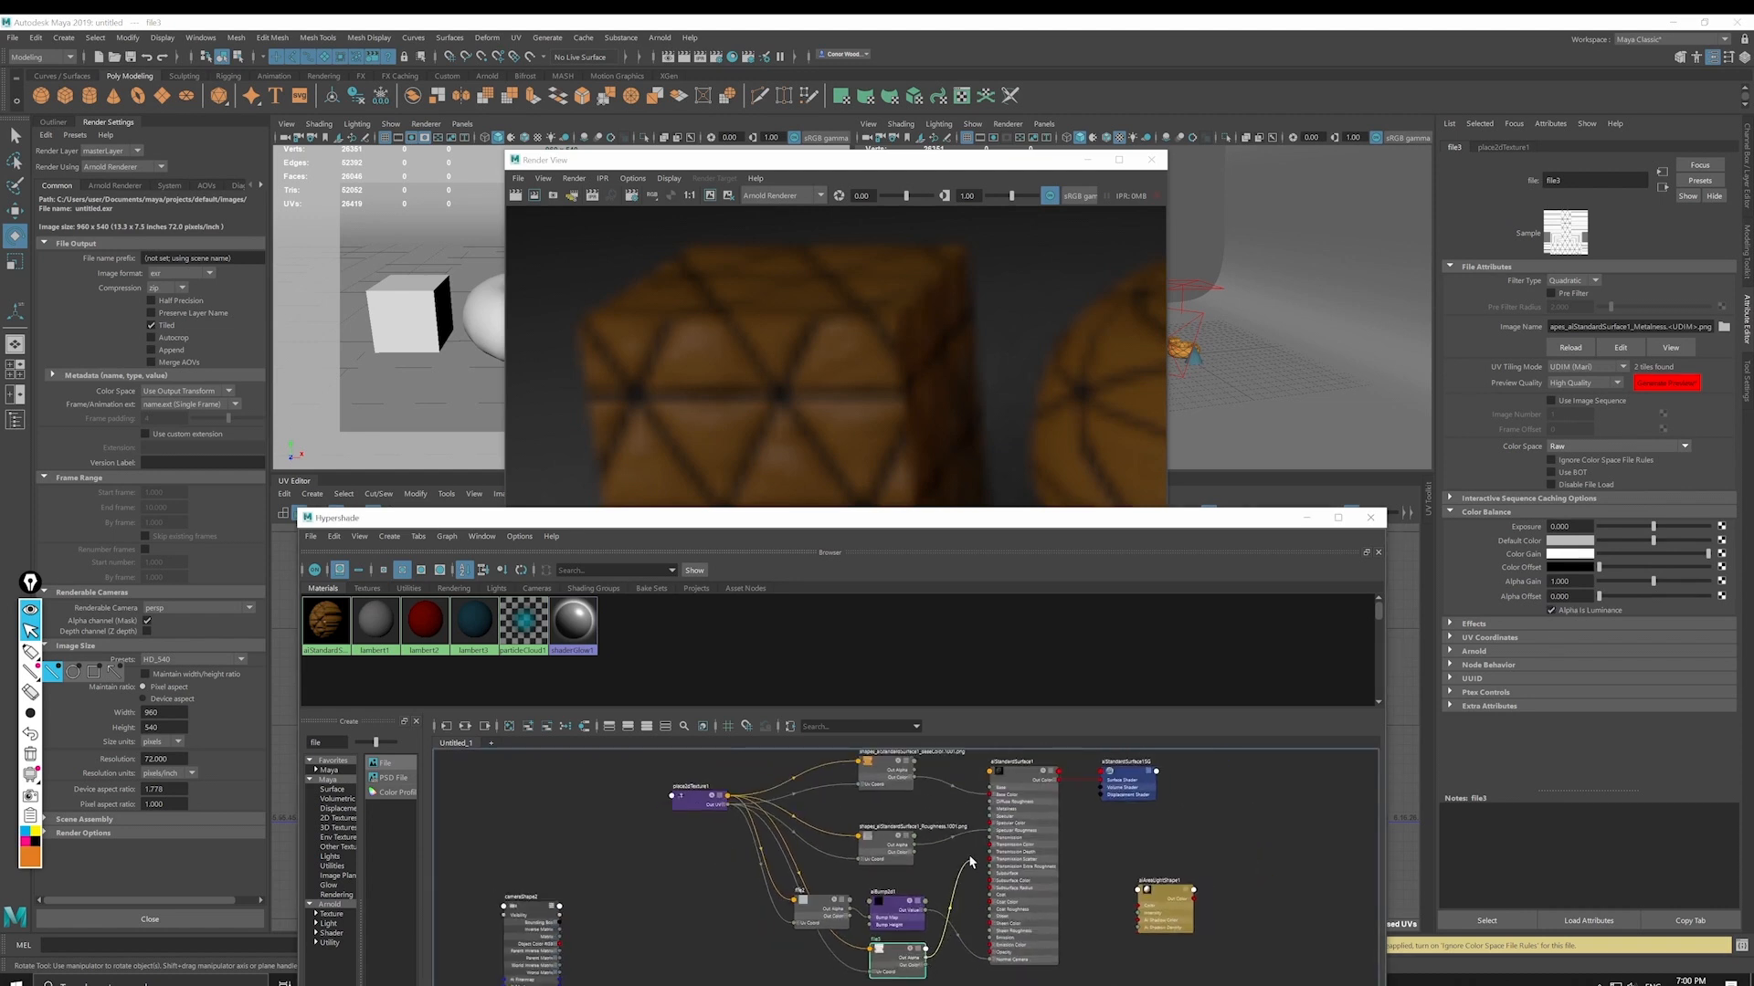
pyautogui.moveTo(970, 857); pyautogui.dragTo(989, 805)
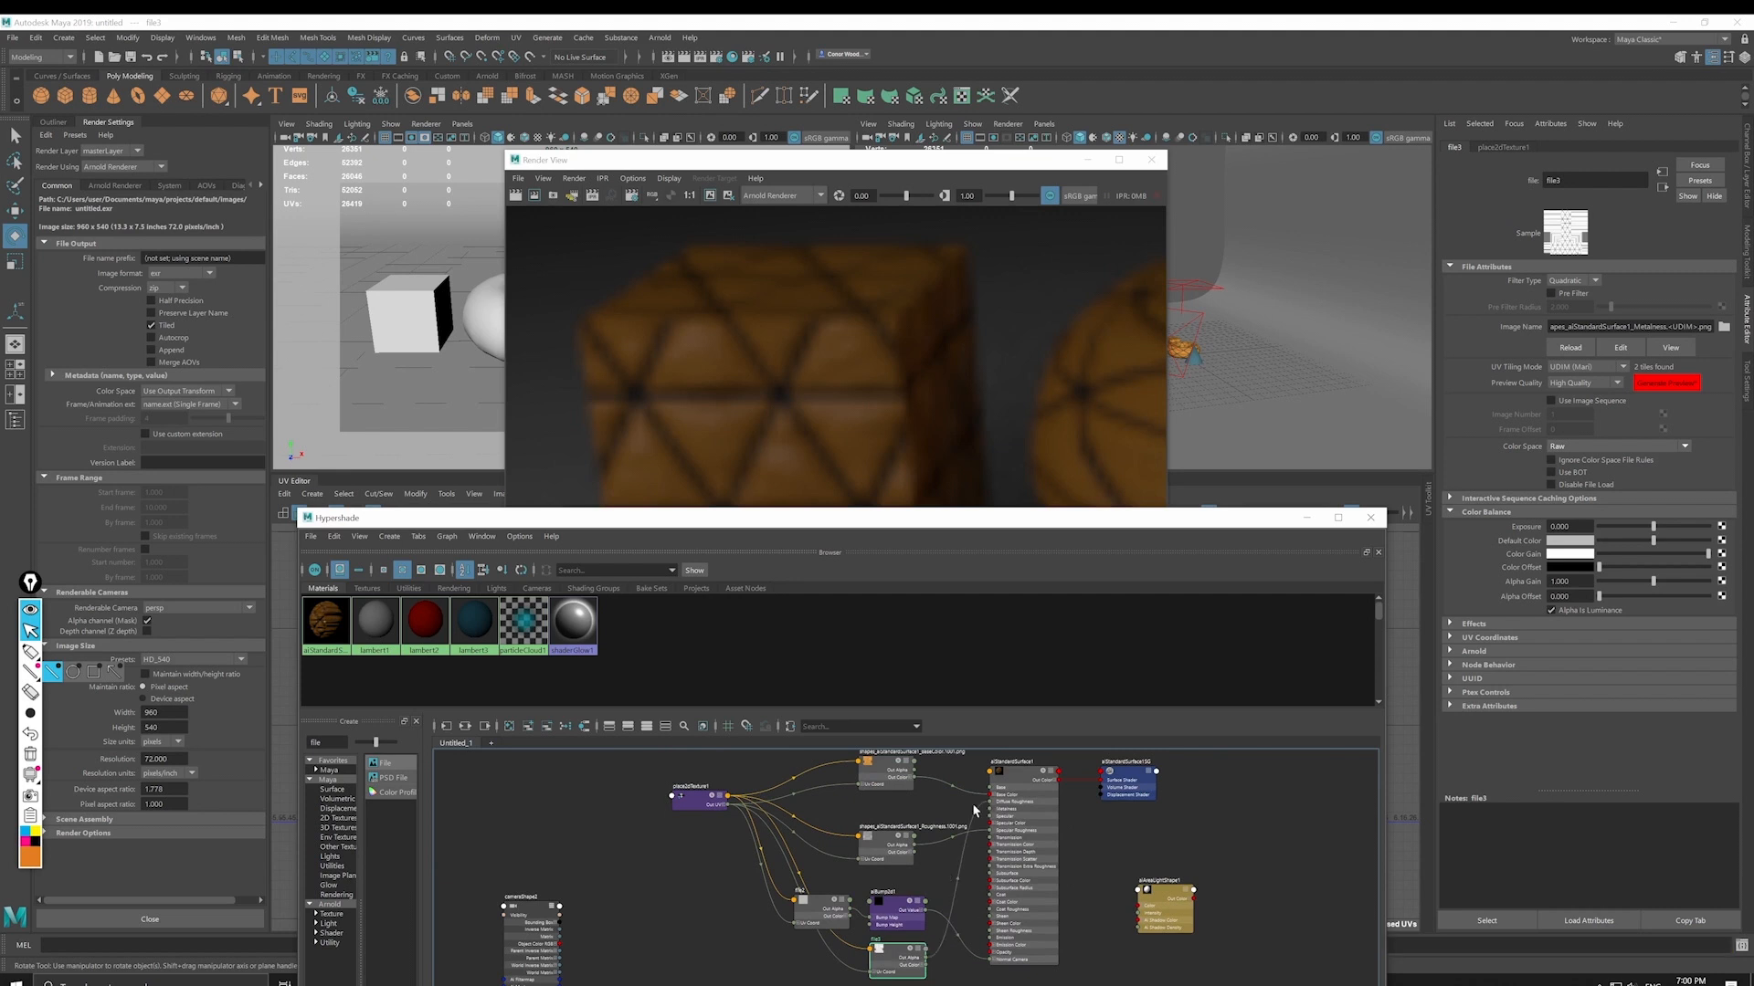
pyautogui.scroll(5, 960, 822)
pyautogui.scroll(-6, 959, 822)
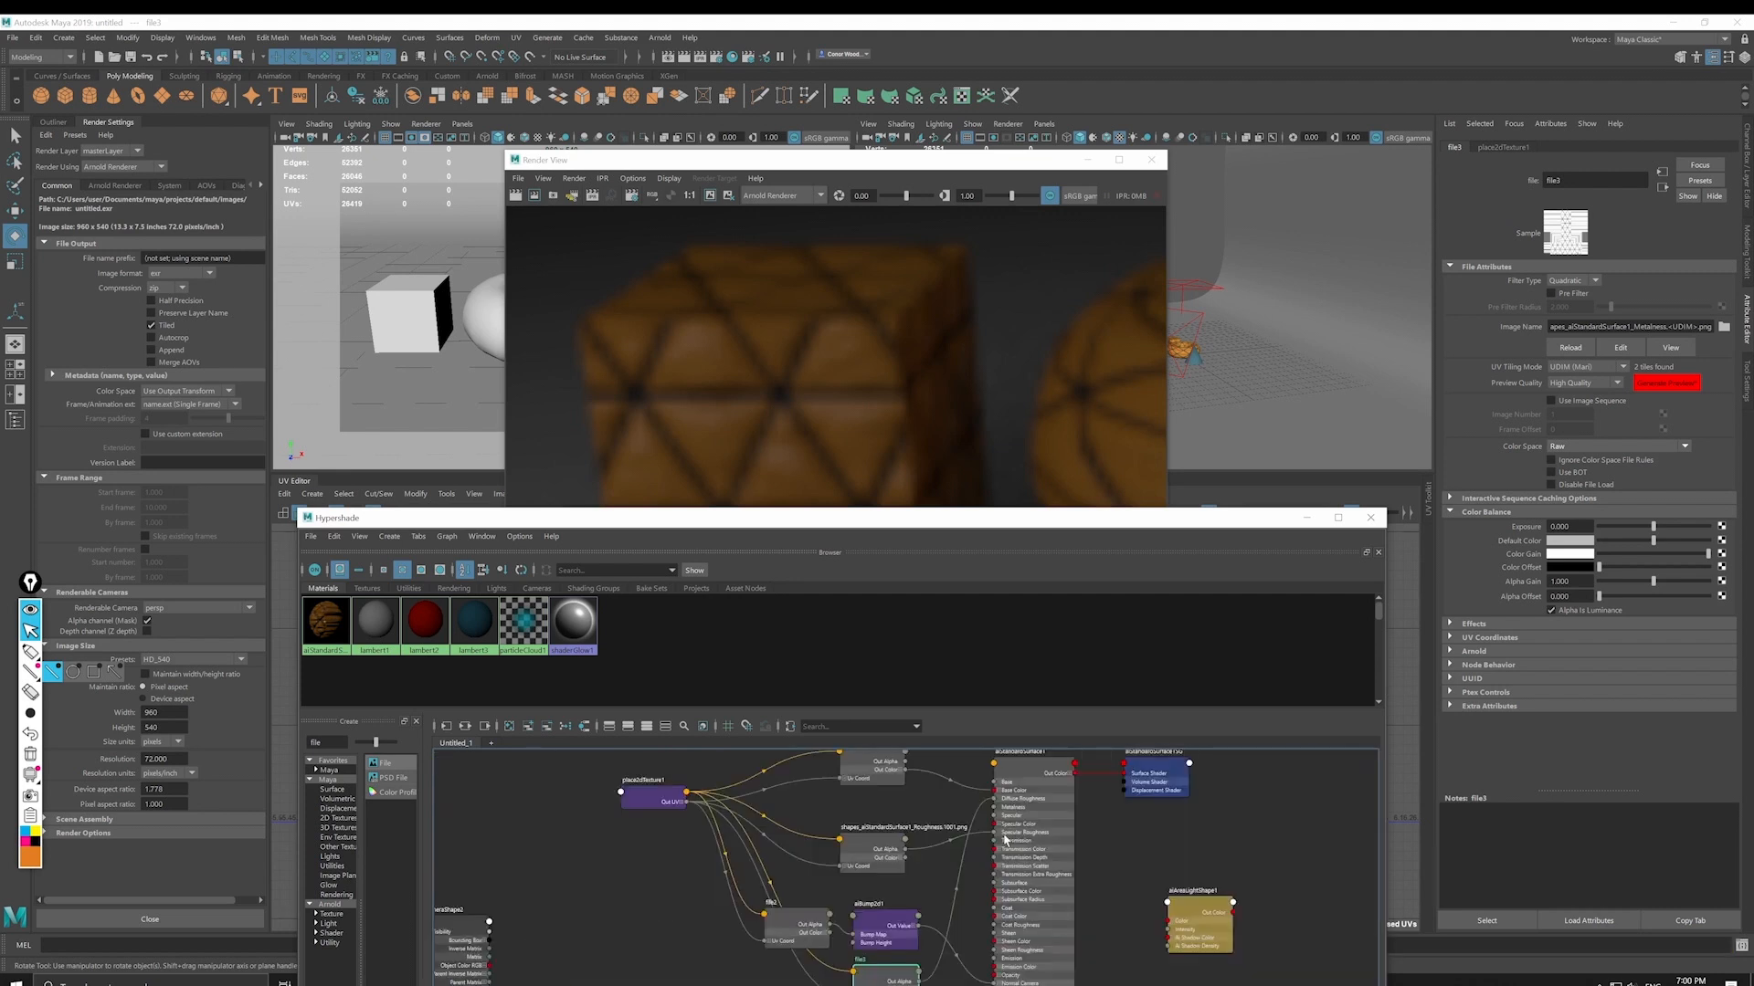
pyautogui.scroll(6, 1097, 886)
pyautogui.keyDown('alt'); pyautogui.moveTo(1096, 786); pyautogui.dragTo(1039, 974, button='middle'); pyautogui.keyUp('alt')
pyautogui.keyDown('alt'); pyautogui.moveTo(1054, 758); pyautogui.dragTo(1042, 849, button='middle'); pyautogui.keyUp('alt')
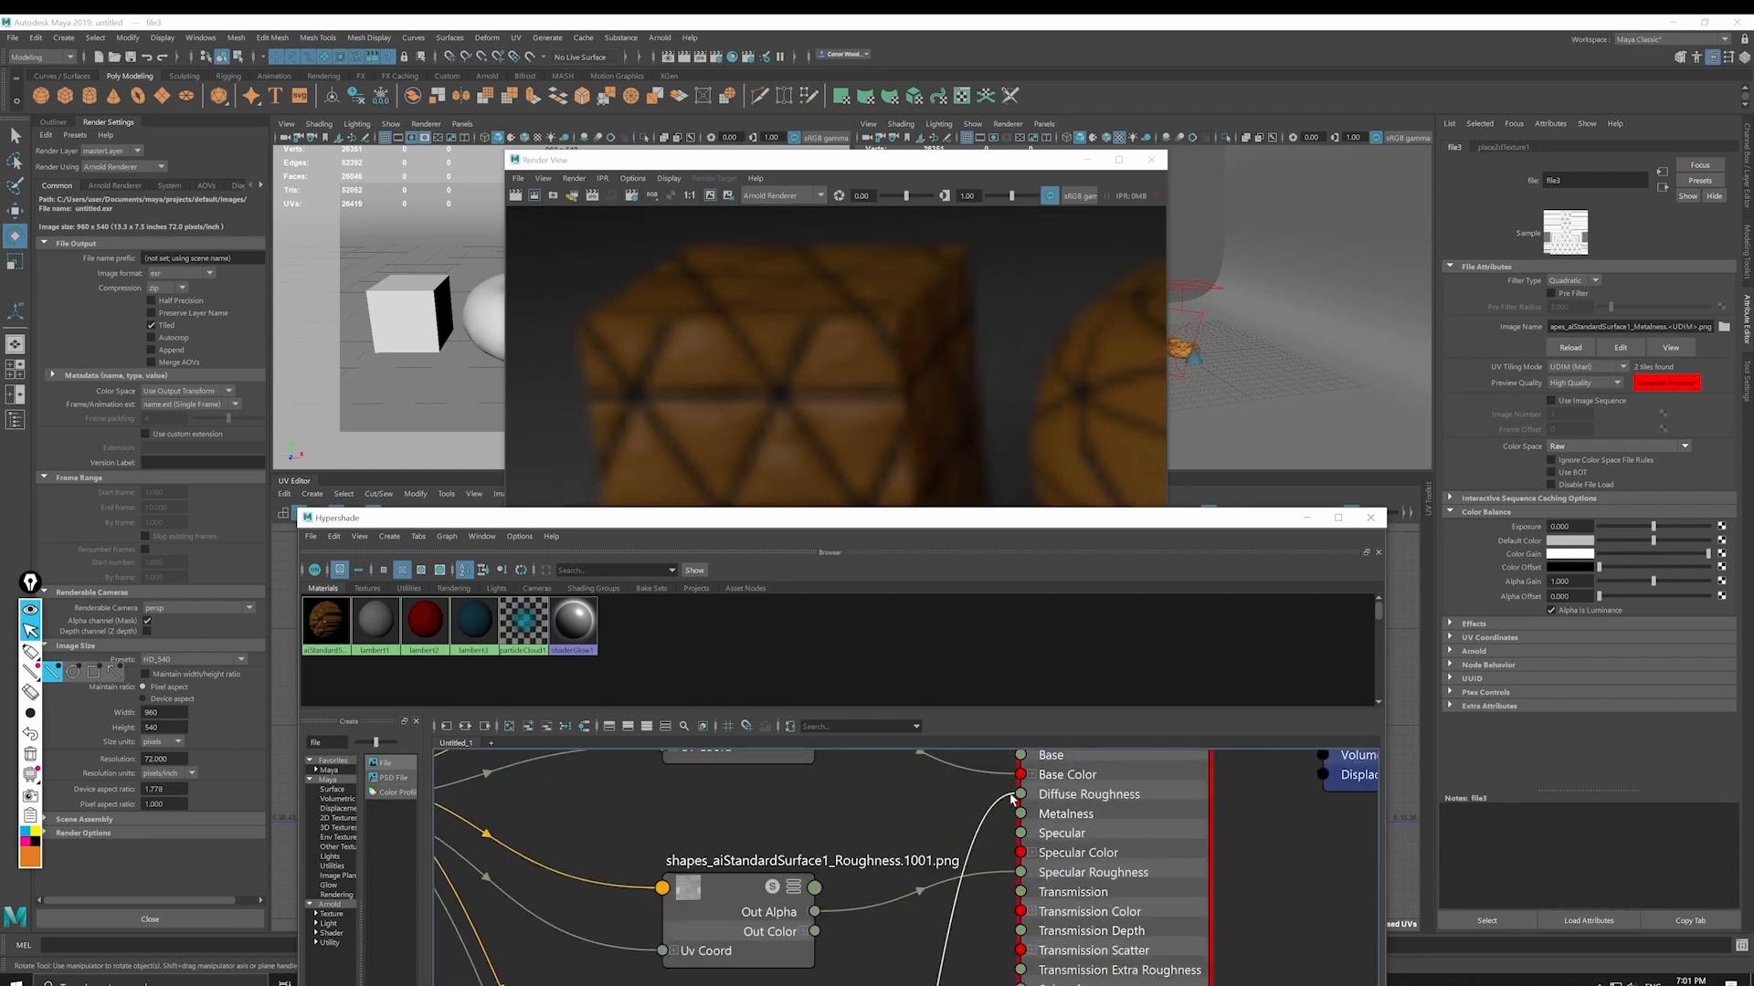
# Step: Remove the connection into aiStandardSurface1's Diffuse Roughness and set that attribute to 0
pyautogui.click(993, 816)
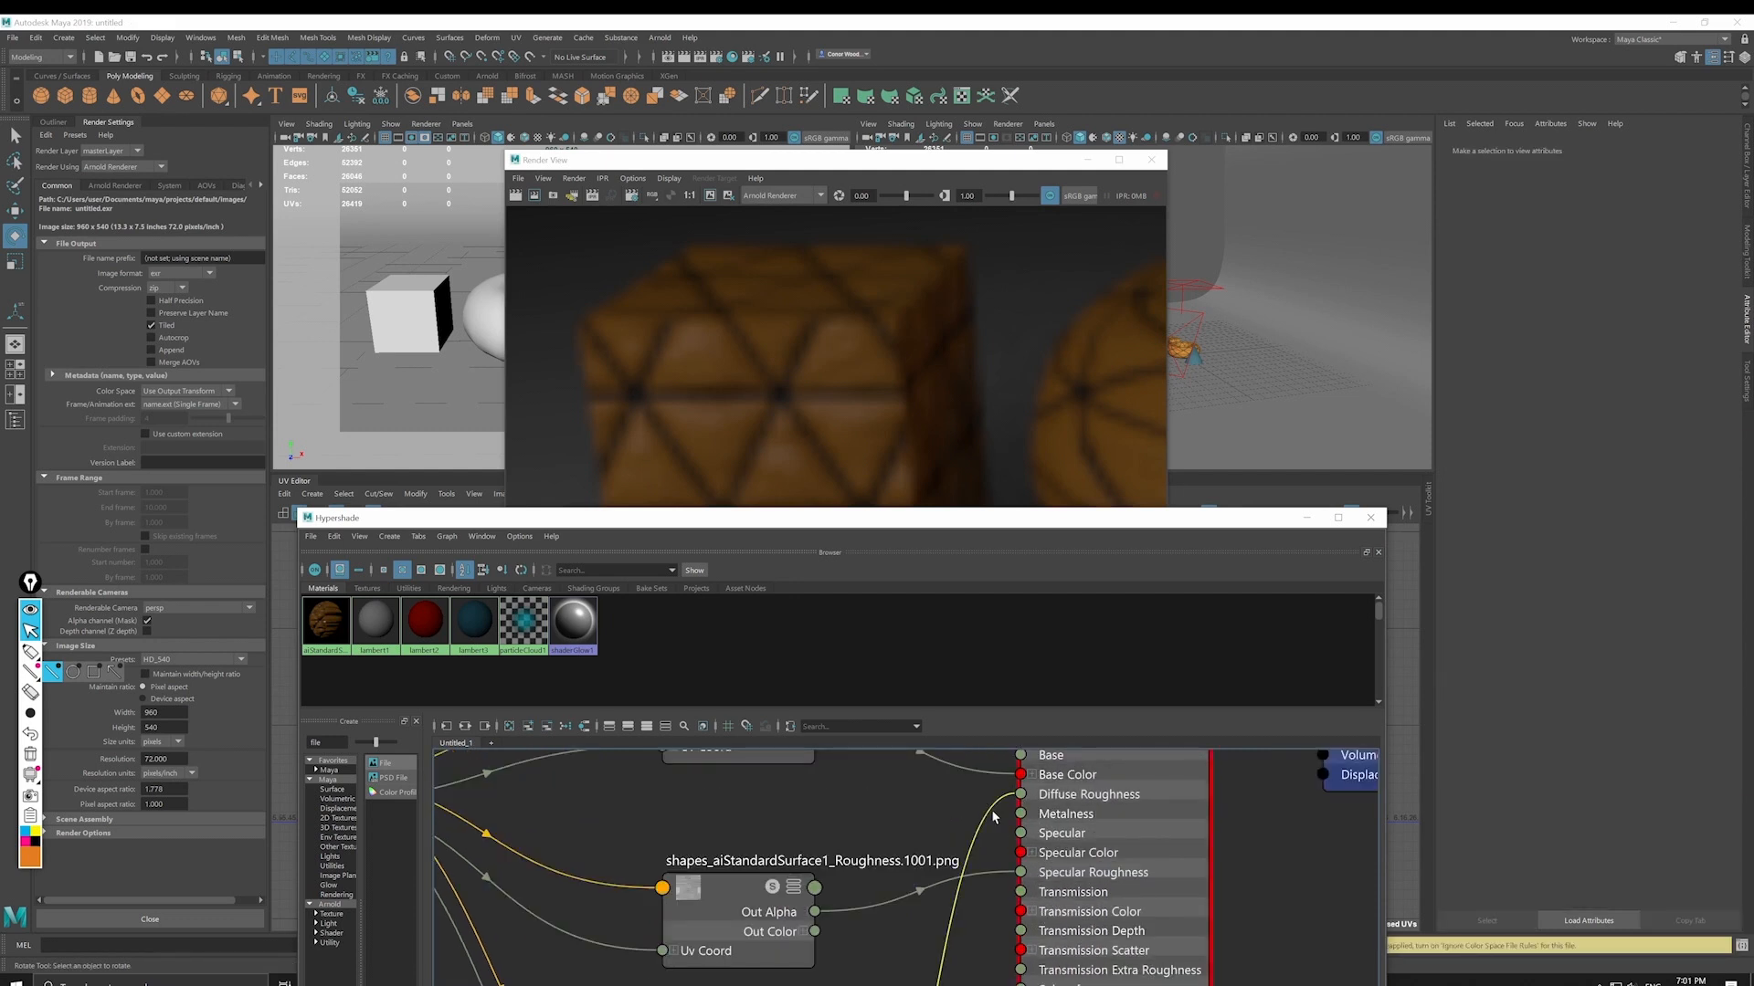
pyautogui.scroll(-6, 994, 840)
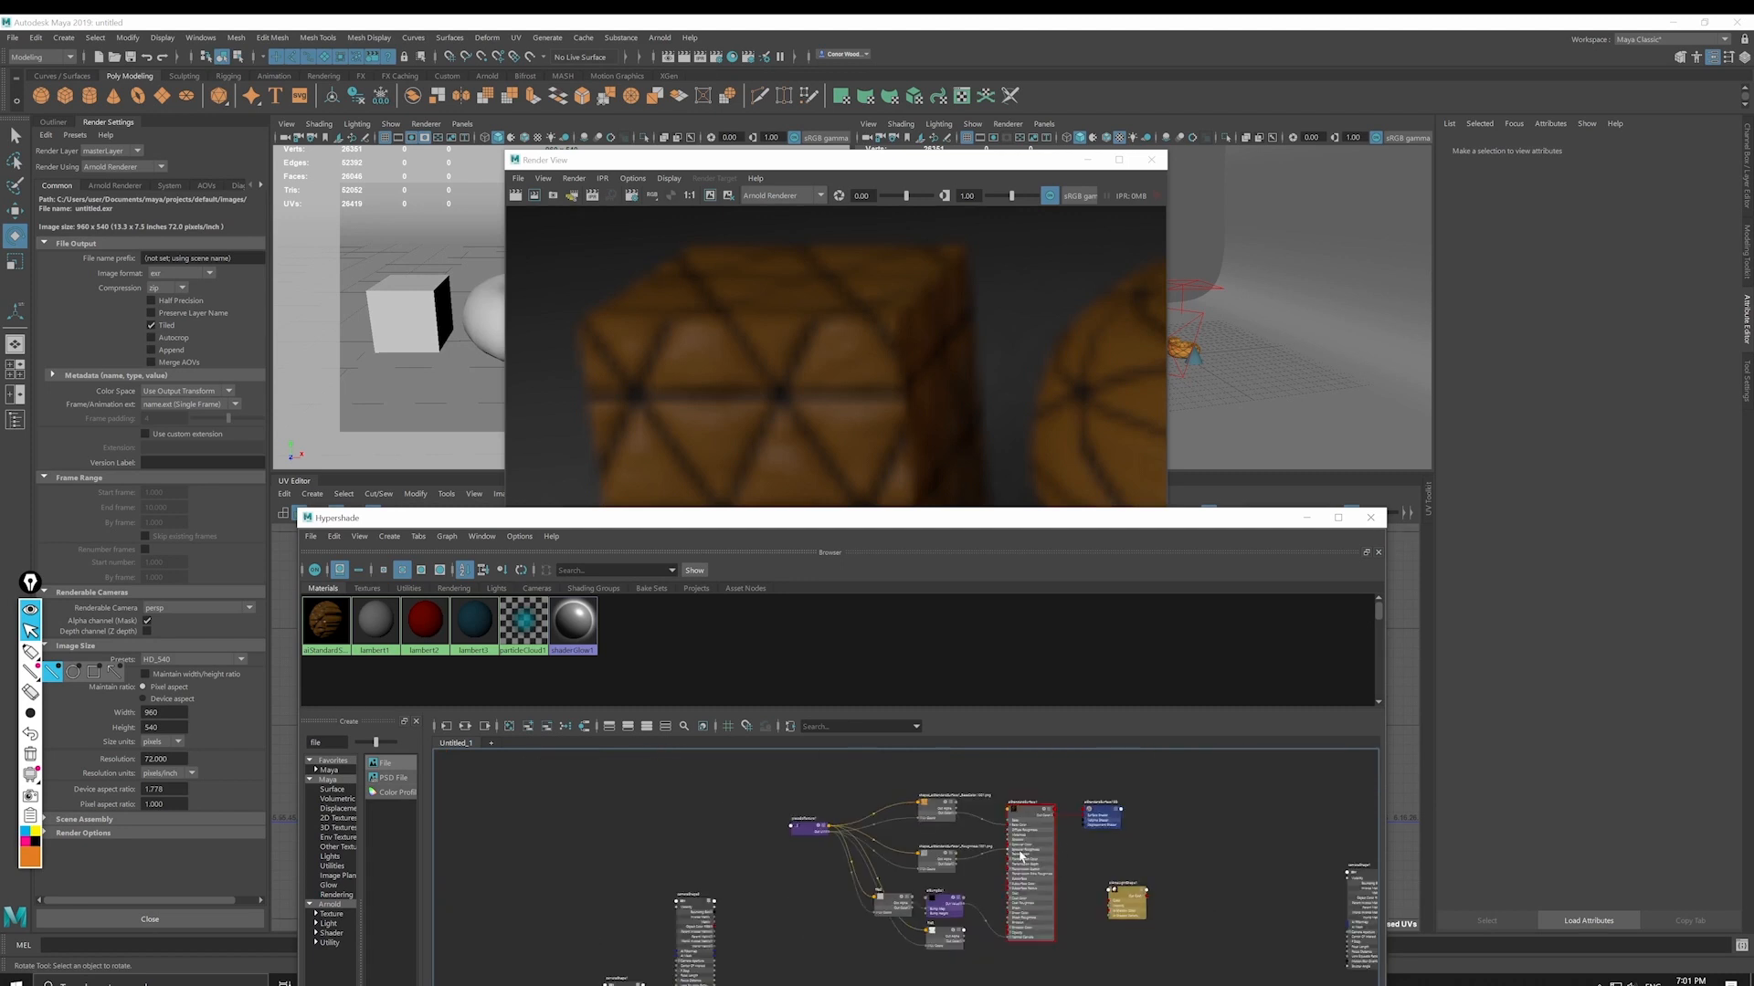
pyautogui.click(1021, 855)
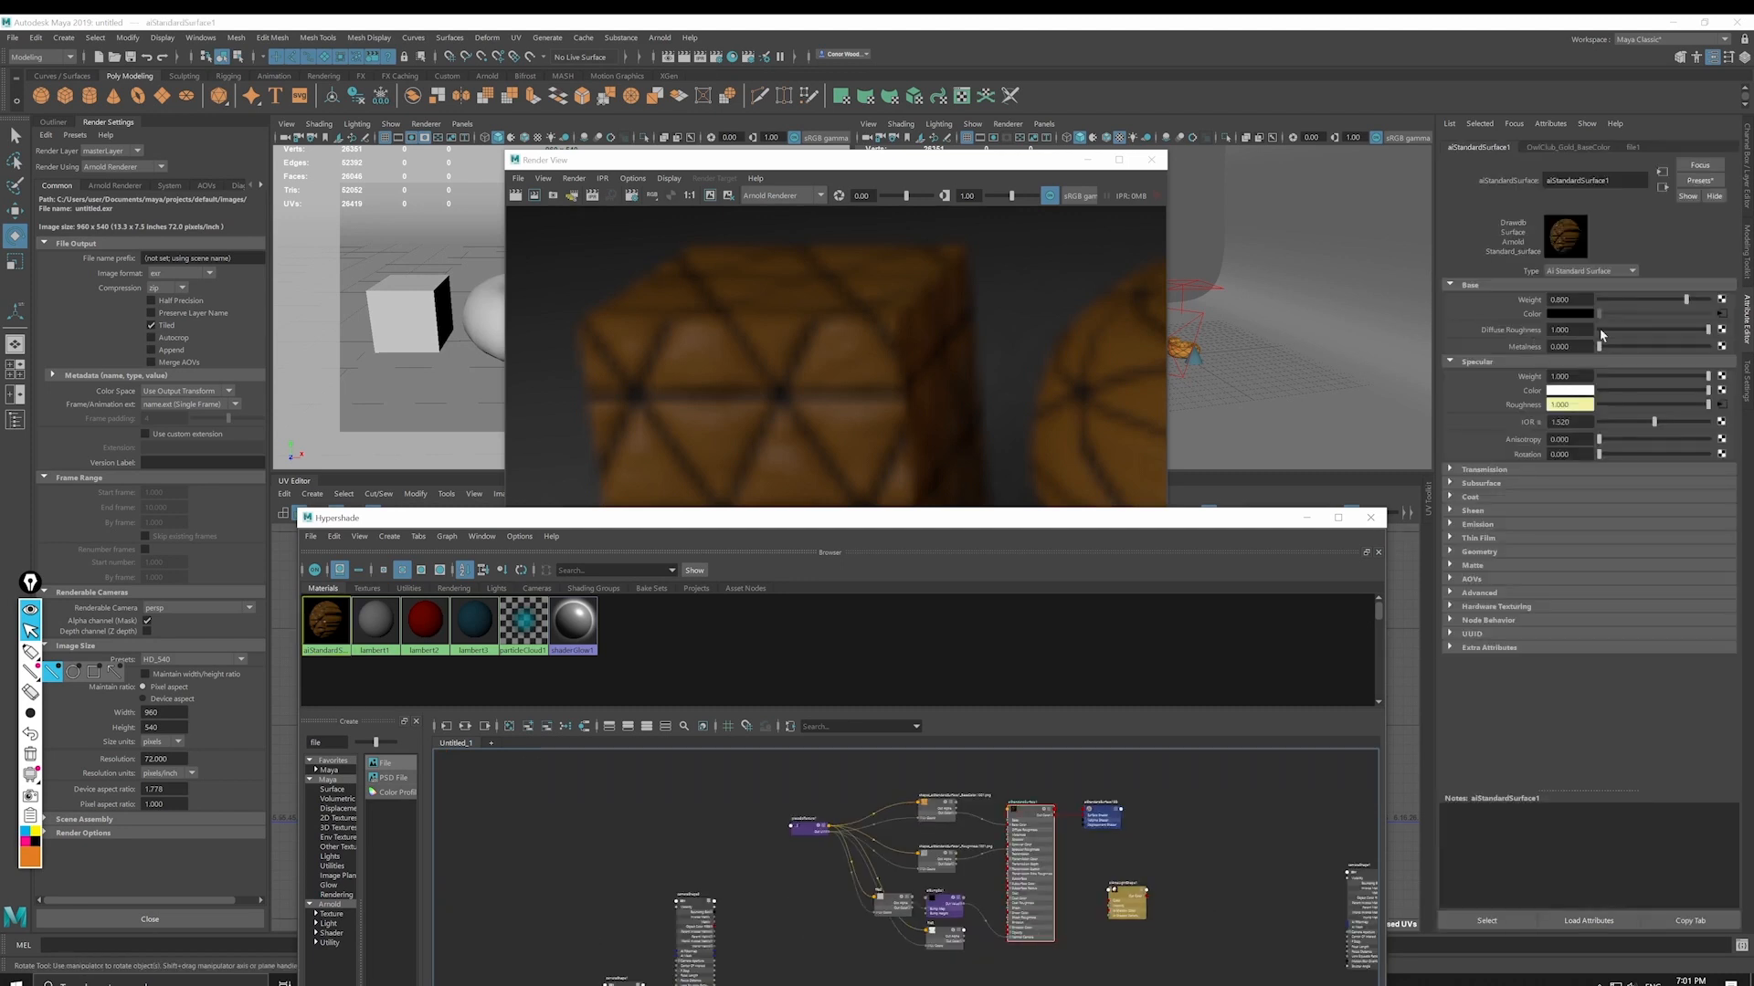
pyautogui.moveTo(1706, 329); pyautogui.dragTo(1192, 306)
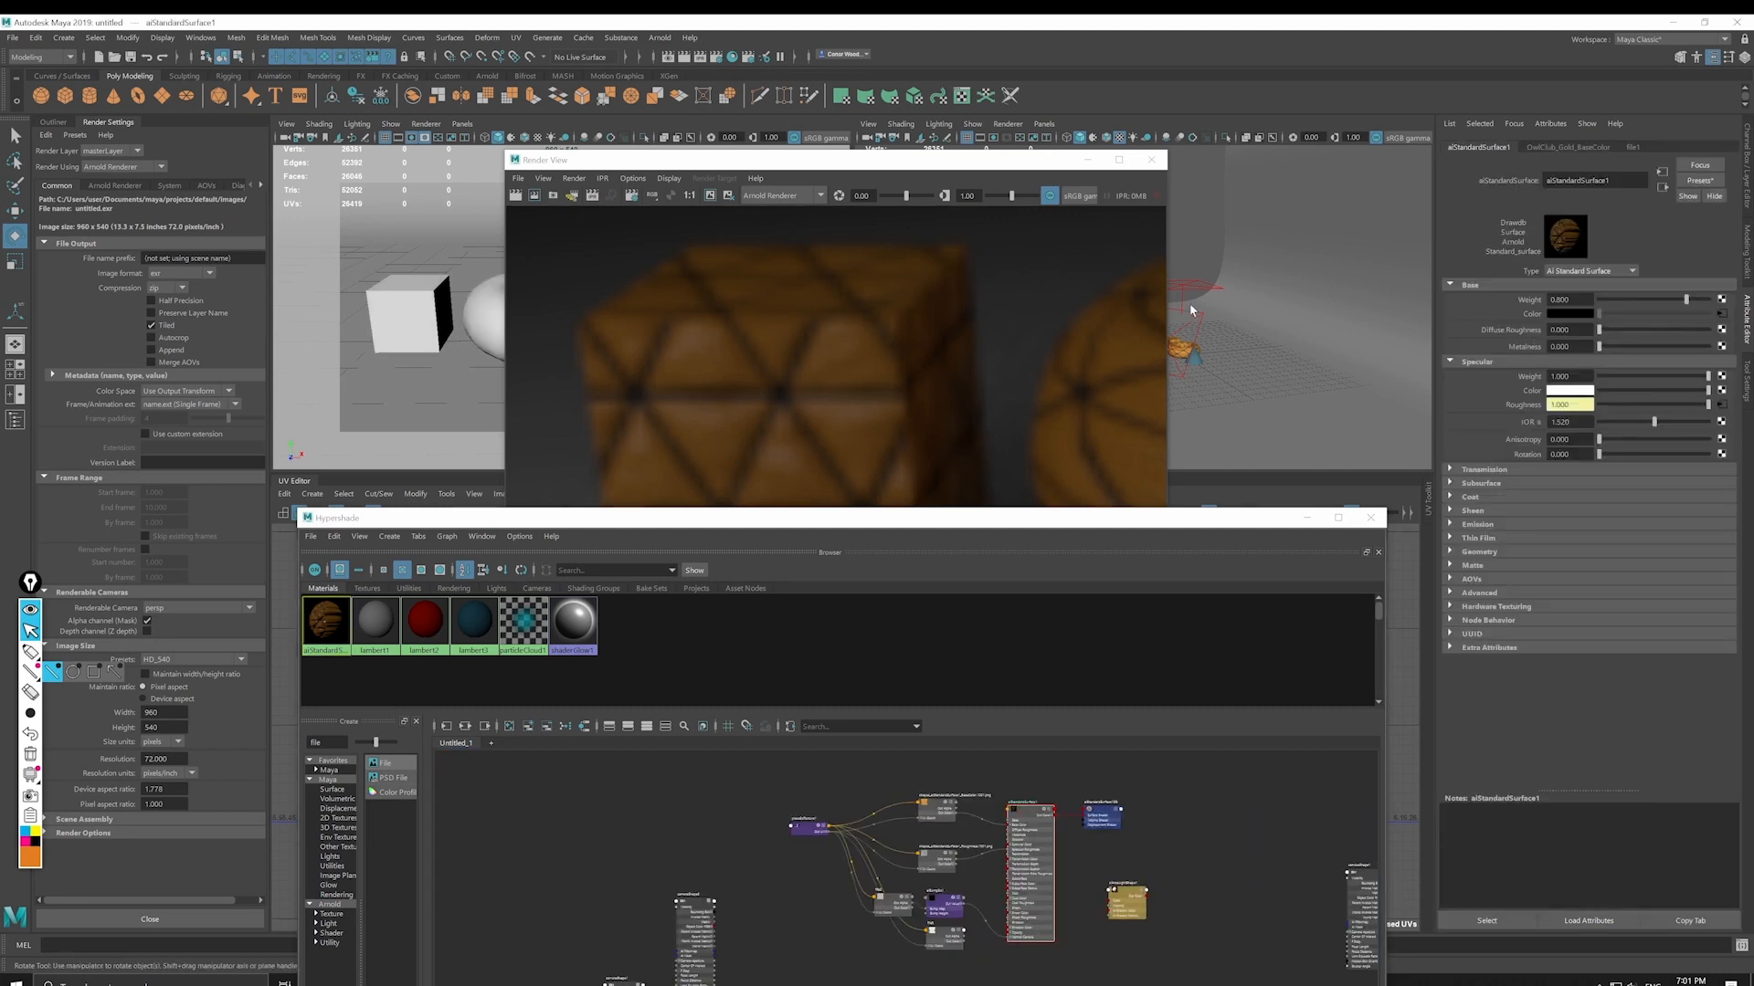
# Step: Connect the metalness texture's Out Alpha to aiStandardSurface1's Metalness and re-render the cube and torus
pyautogui.scroll(3, 1116, 888)
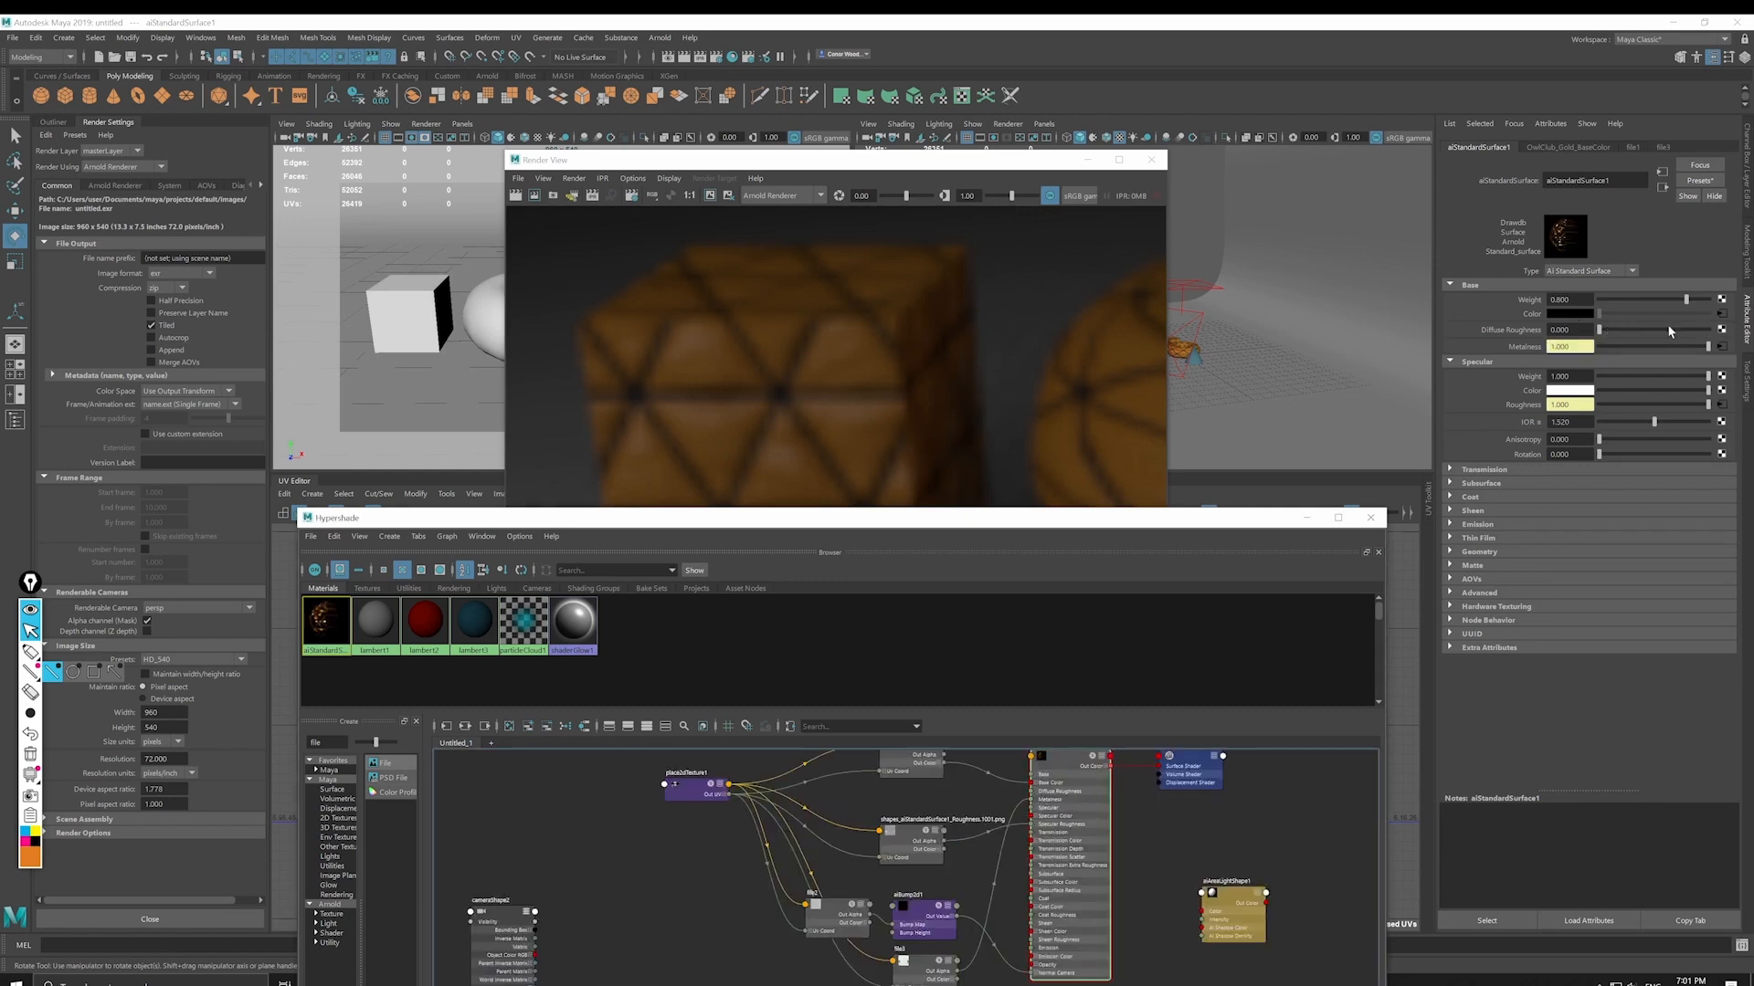
pyautogui.click(861, 364)
pyautogui.scroll(-3, 933, 393)
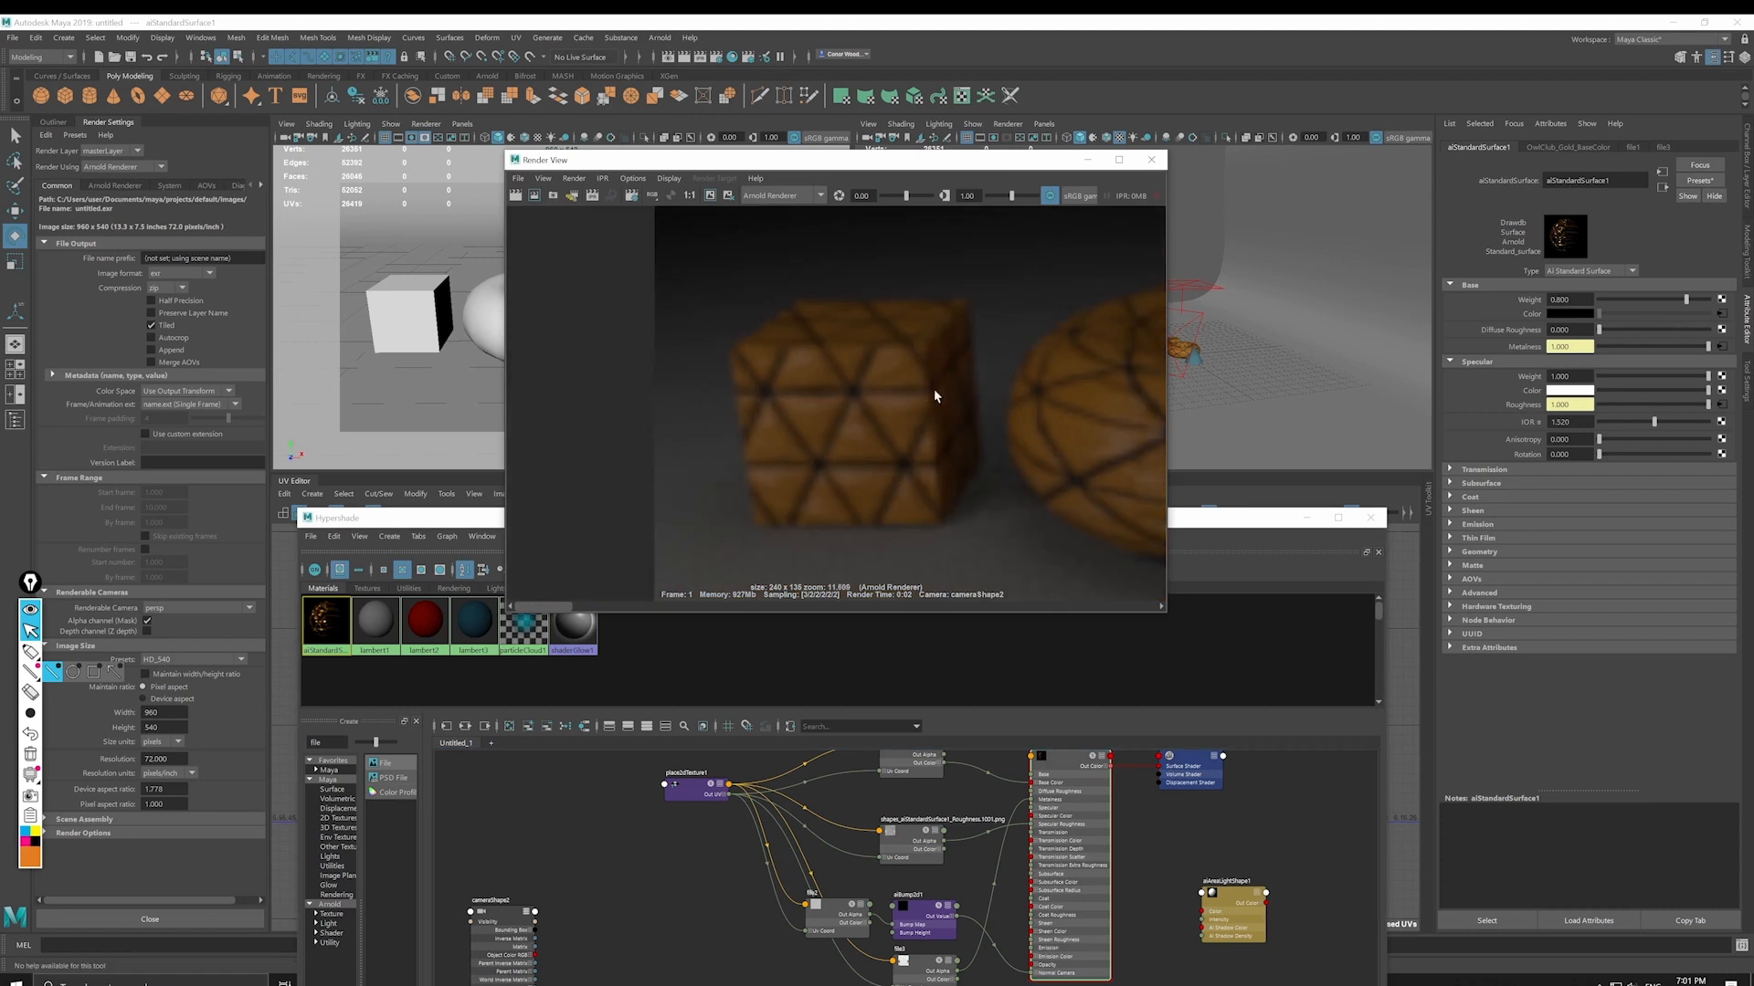
pyautogui.keyDown('alt'); pyautogui.moveTo(1065, 392); pyautogui.dragTo(955, 391, button='middle'); pyautogui.keyUp('alt')
pyautogui.keyDown('alt'); pyautogui.moveTo(956, 392); pyautogui.dragTo(823, 401, button='right'); pyautogui.keyUp('alt')
pyautogui.scroll(-2, 823, 395)
pyautogui.keyDown('alt'); pyautogui.moveTo(845, 367); pyautogui.dragTo(881, 383, button='middle'); pyautogui.keyUp('alt')
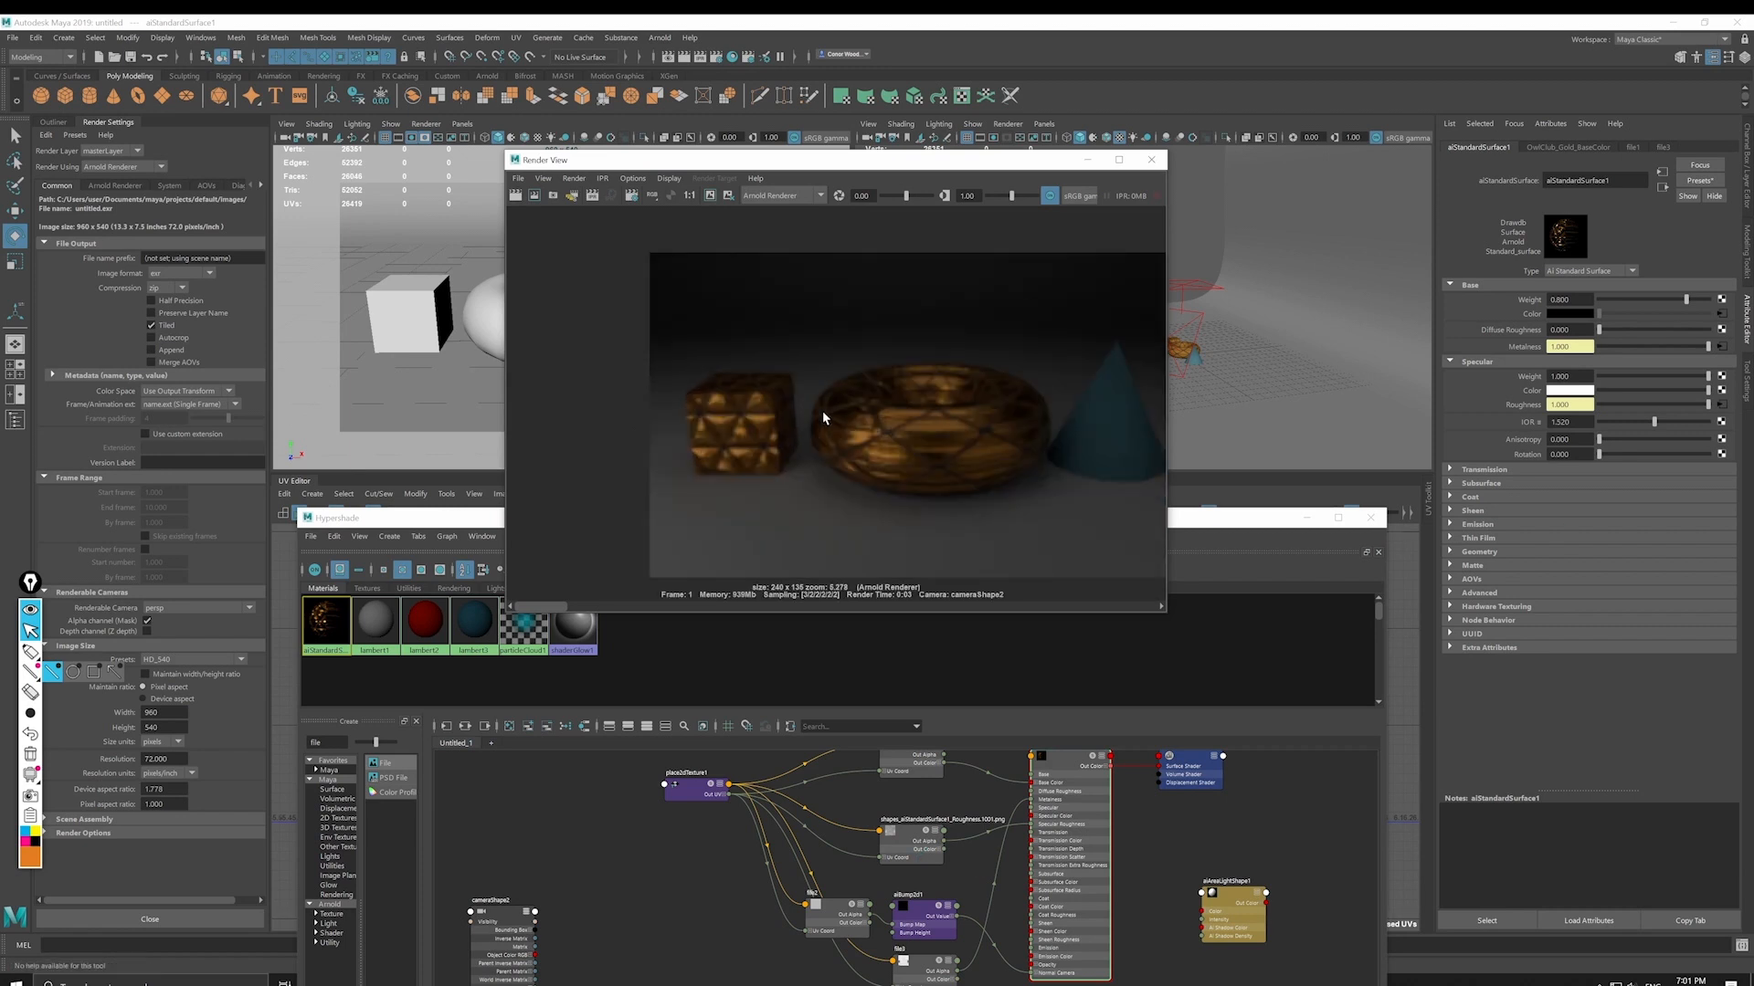
# Step: Compare the metallic render with the stored ones, examining the cube and torus up close
pyautogui.scroll(2, 822, 409)
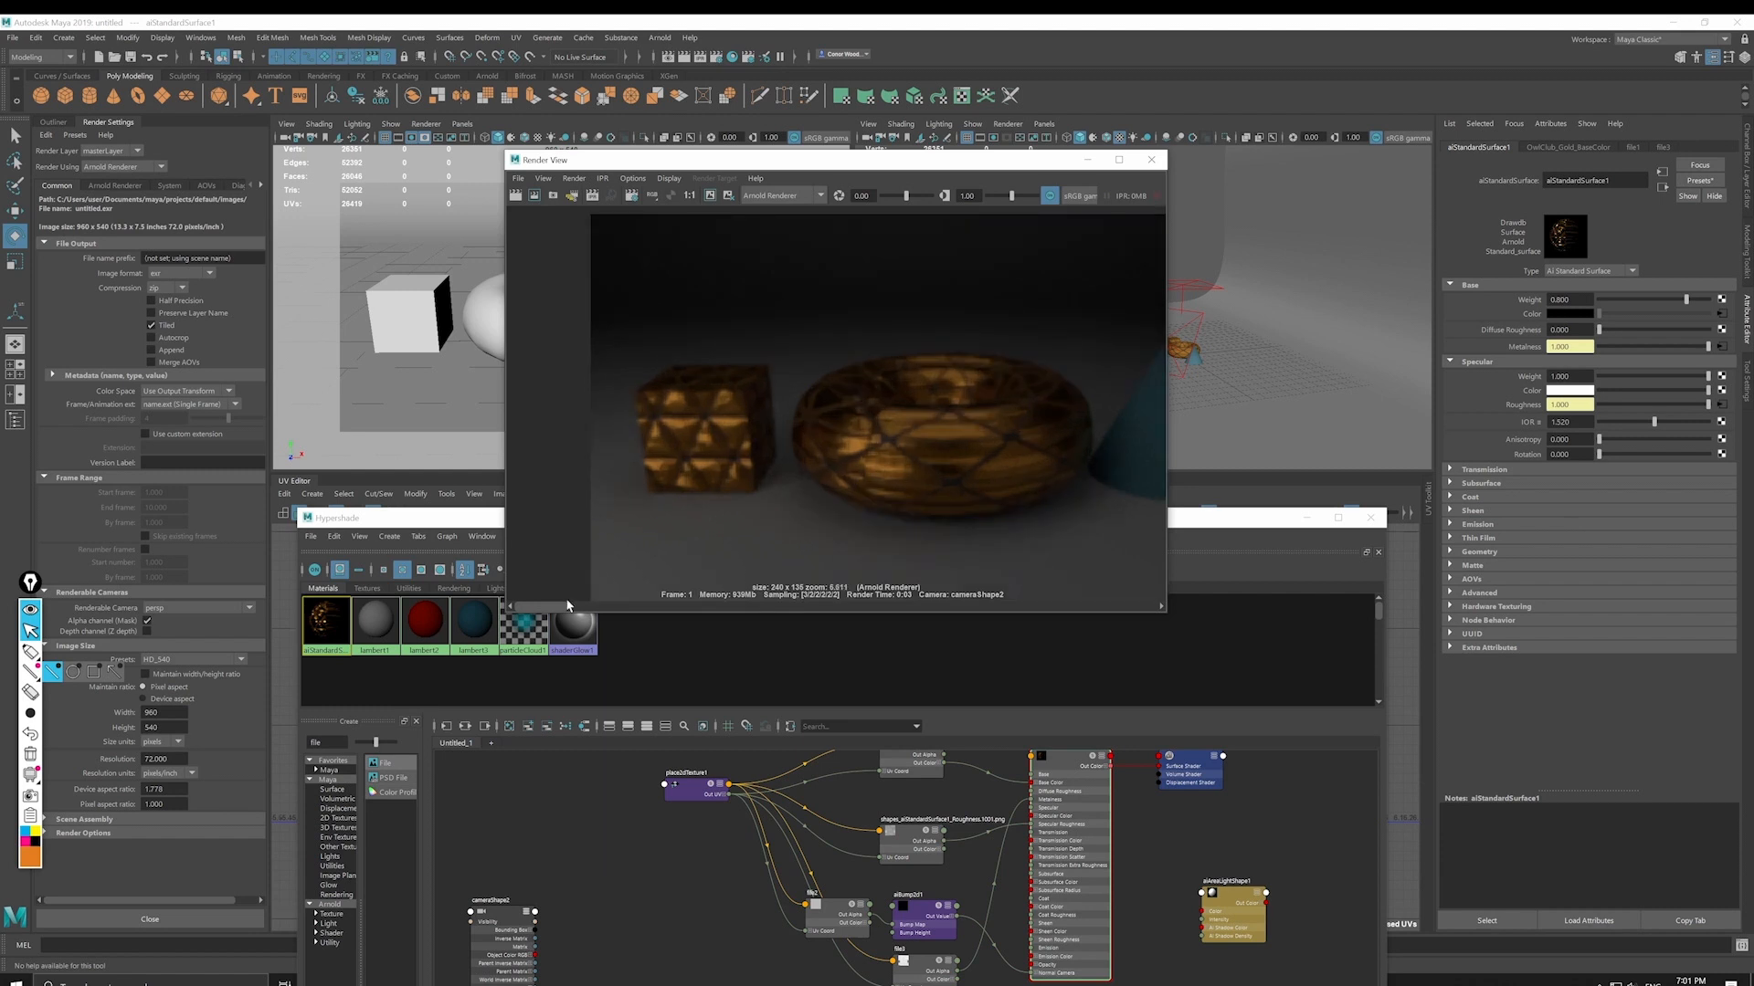
pyautogui.moveTo(567, 606)
pyautogui.mouseDown()
pyautogui.moveTo(808, 605)
pyautogui.moveTo(534, 605)
pyautogui.mouseUp()
pyautogui.scroll(-3, 1050, 861)
pyautogui.keyDown('alt'); pyautogui.moveTo(946, 414); pyautogui.dragTo(896, 376, button='middle'); pyautogui.keyUp('alt')
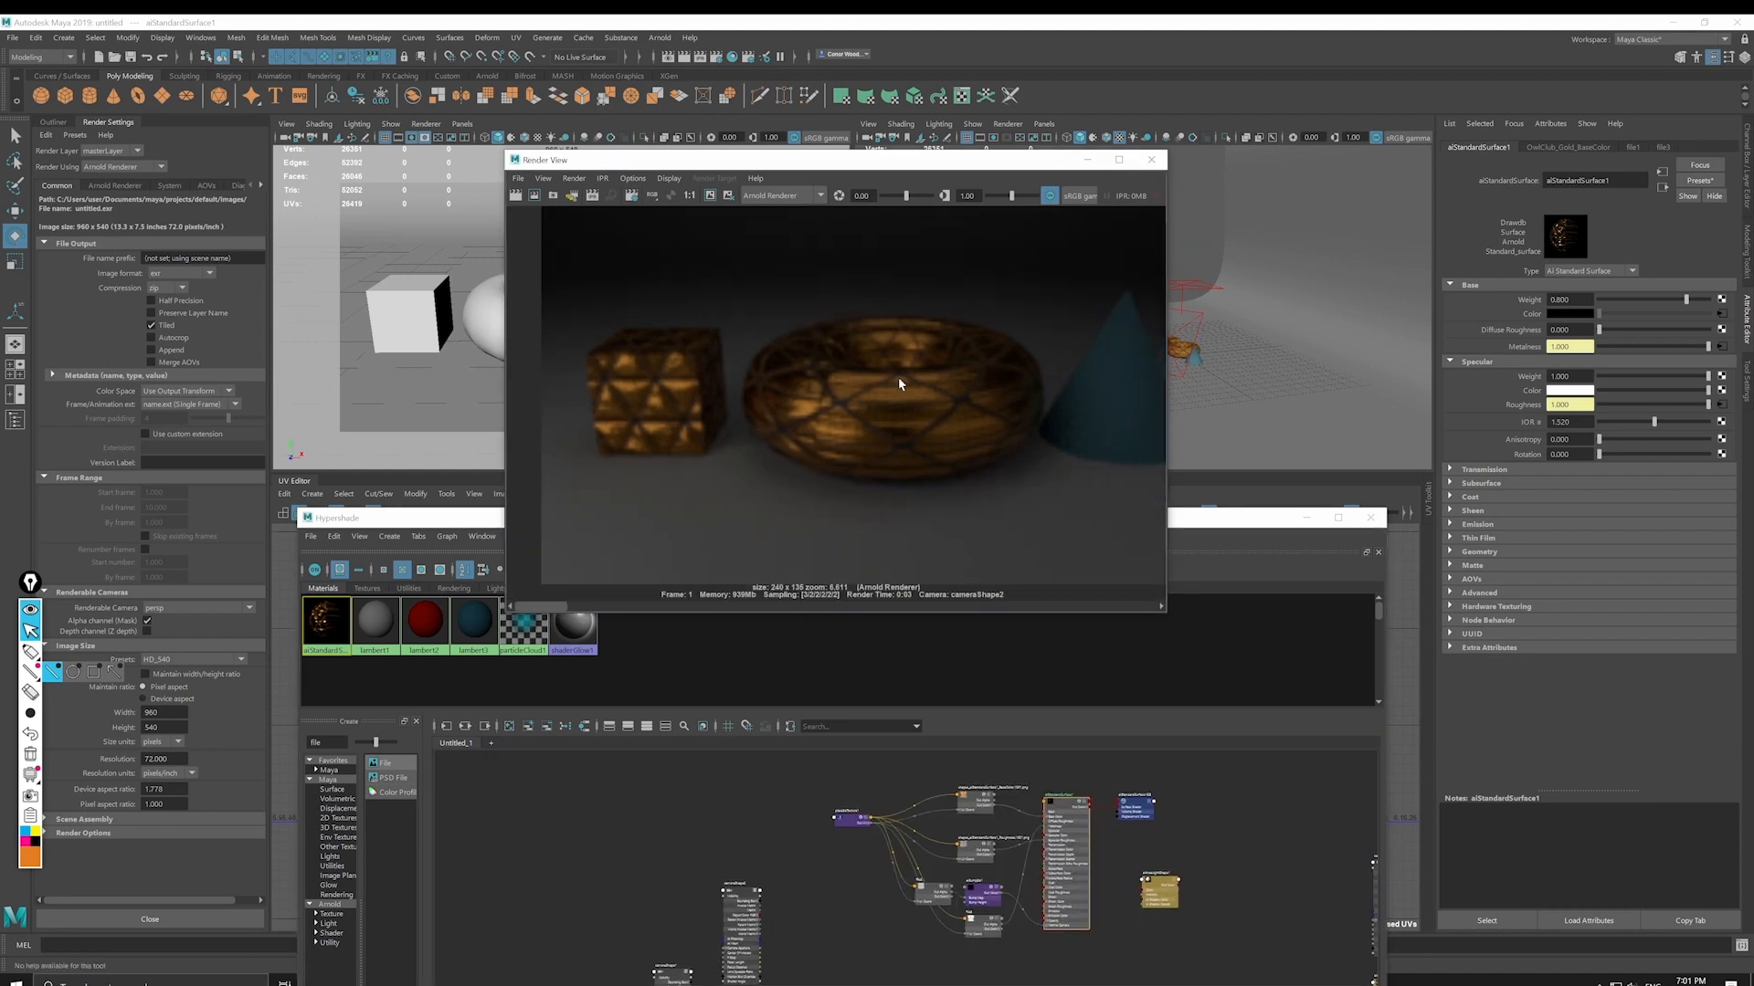
pyautogui.keyDown('alt'); pyautogui.moveTo(897, 376); pyautogui.dragTo(977, 376, button='right'); pyautogui.keyUp('alt')
pyautogui.keyDown('alt'); pyautogui.moveTo(577, 355); pyautogui.dragTo(639, 372, button='middle'); pyautogui.keyUp('alt')
pyautogui.keyDown('alt'); pyautogui.moveTo(638, 371); pyautogui.dragTo(897, 366, button='right'); pyautogui.keyUp('alt')
# Step: Switch to Substance Painter, display the full material, and examine the cube and torus from several angles for comparison
pyautogui.hotkey('alt', 'Tab')
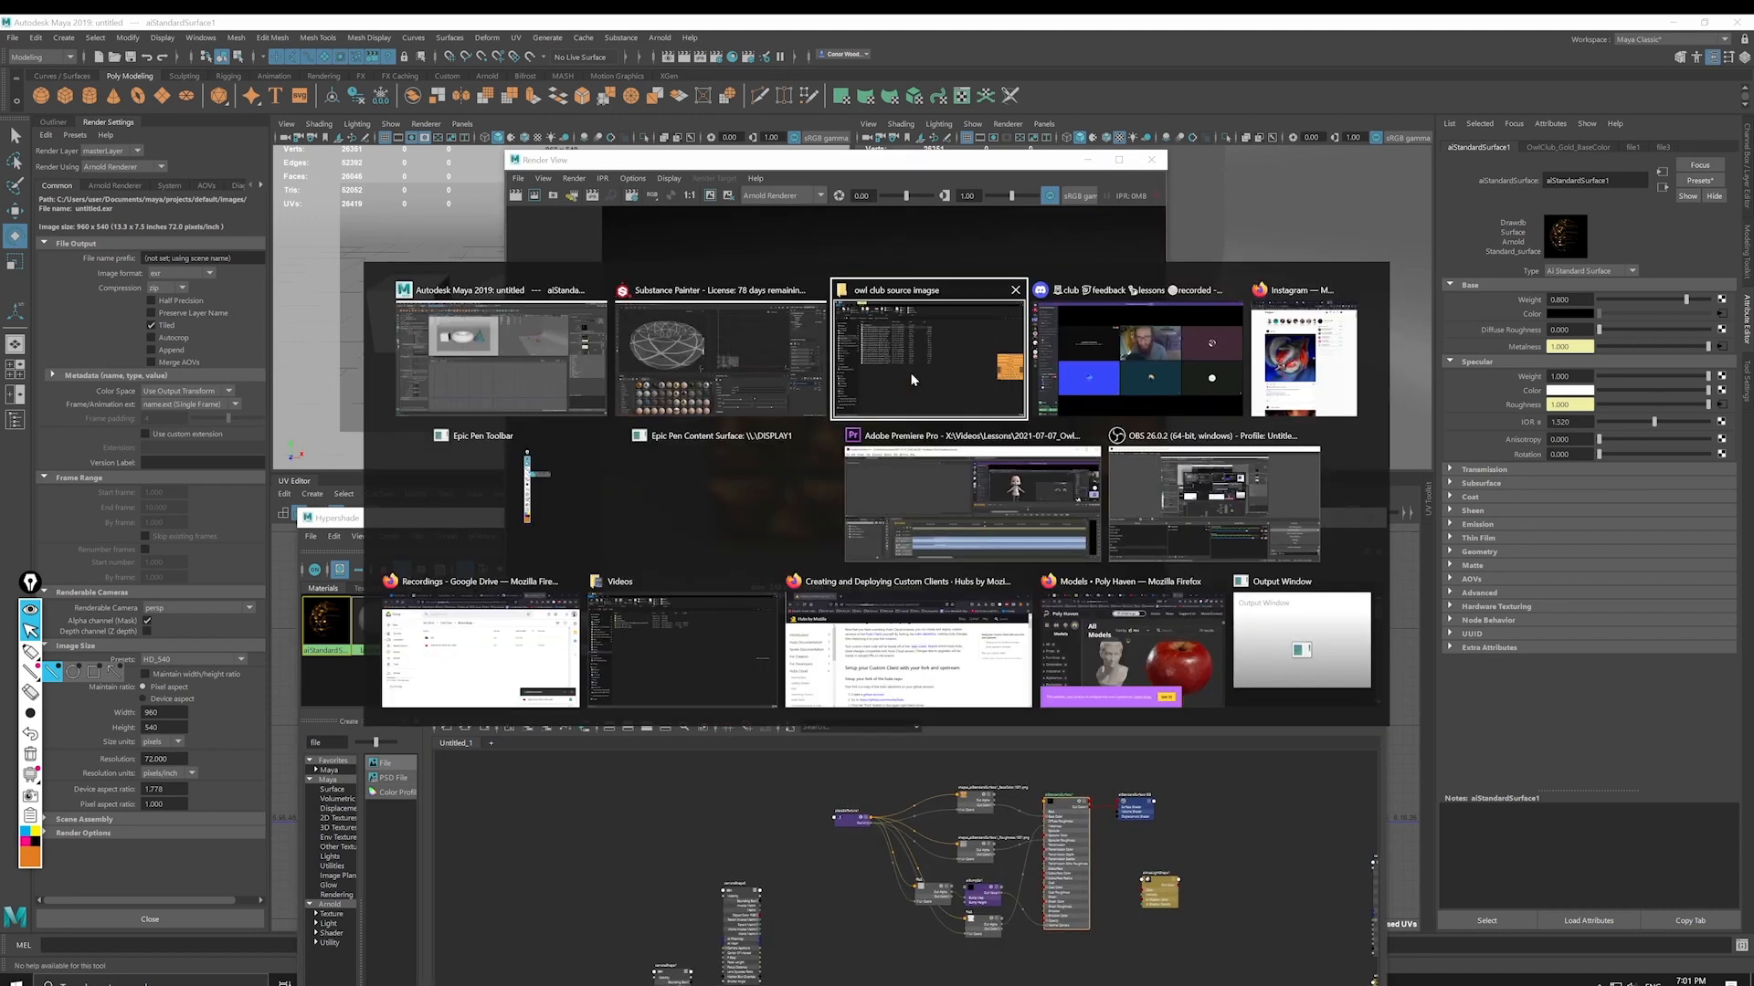
pyautogui.click(658, 395)
pyautogui.keyDown('alt'); pyautogui.moveTo(235, 298); pyautogui.dragTo(200, 359, button='right'); pyautogui.keyUp('alt')
pyautogui.keyDown('alt'); pyautogui.moveTo(200, 359); pyautogui.dragTo(417, 366, button='middle'); pyautogui.keyUp('alt')
pyautogui.press('m')
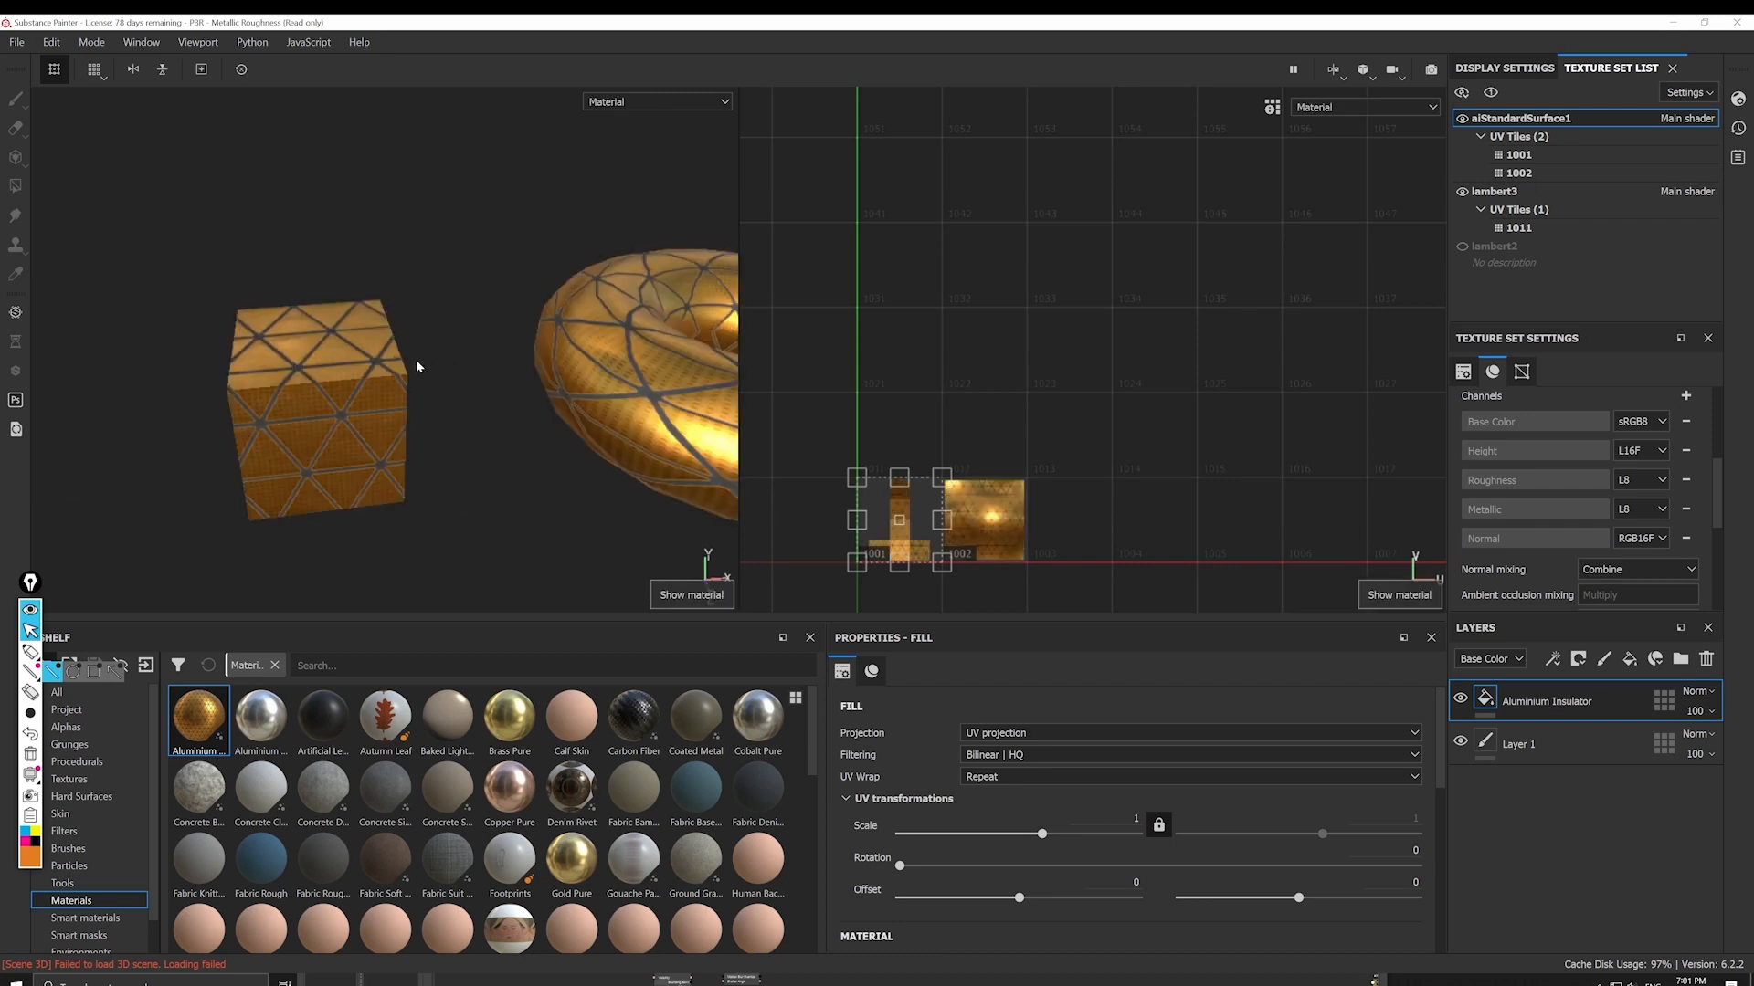
pyautogui.keyDown('alt'); pyautogui.moveTo(416, 367); pyautogui.dragTo(455, 263); pyautogui.keyUp('alt')
pyautogui.keyDown('alt'); pyautogui.moveTo(456, 263); pyautogui.dragTo(543, 184, button='middle'); pyautogui.keyUp('alt')
pyautogui.moveTo(544, 183)
pyautogui.keyDown('alt'); pyautogui.mouseDown(button='right')
pyautogui.moveTo(664, 322)
pyautogui.moveTo(501, 346)
pyautogui.moveTo(459, 380)
pyautogui.mouseUp(button='right'); pyautogui.keyUp('alt')
pyautogui.moveTo(459, 380)
pyautogui.keyDown('alt'); pyautogui.mouseDown()
pyautogui.moveTo(594, 419)
pyautogui.moveTo(595, 344)
pyautogui.moveTo(664, 358)
pyautogui.moveTo(716, 559)
pyautogui.moveTo(485, 402)
pyautogui.moveTo(533, 419)
pyautogui.moveTo(407, 407)
pyautogui.moveTo(486, 384)
pyautogui.moveTo(440, 399)
pyautogui.mouseUp(); pyautogui.keyUp('alt')
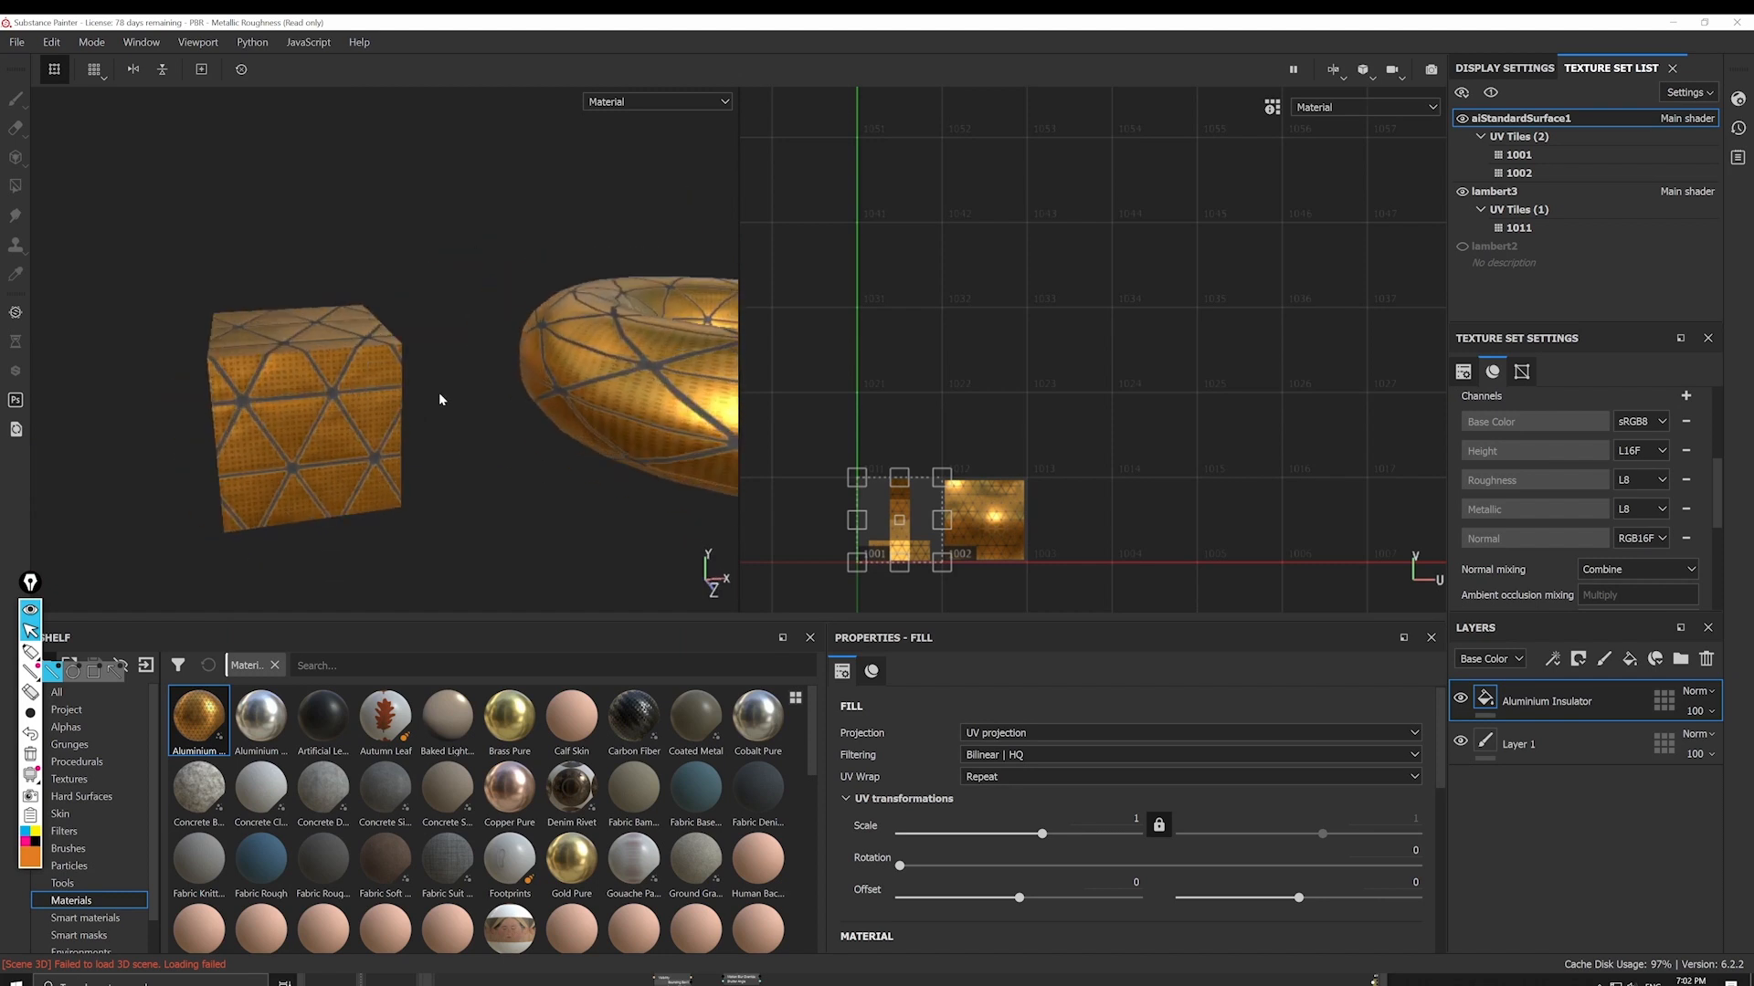
# Step: Compare the metallic Arnold render of the cube and torus in Maya with the material shown in Substance Painter
pyautogui.hotkey('alt', 'Tab')
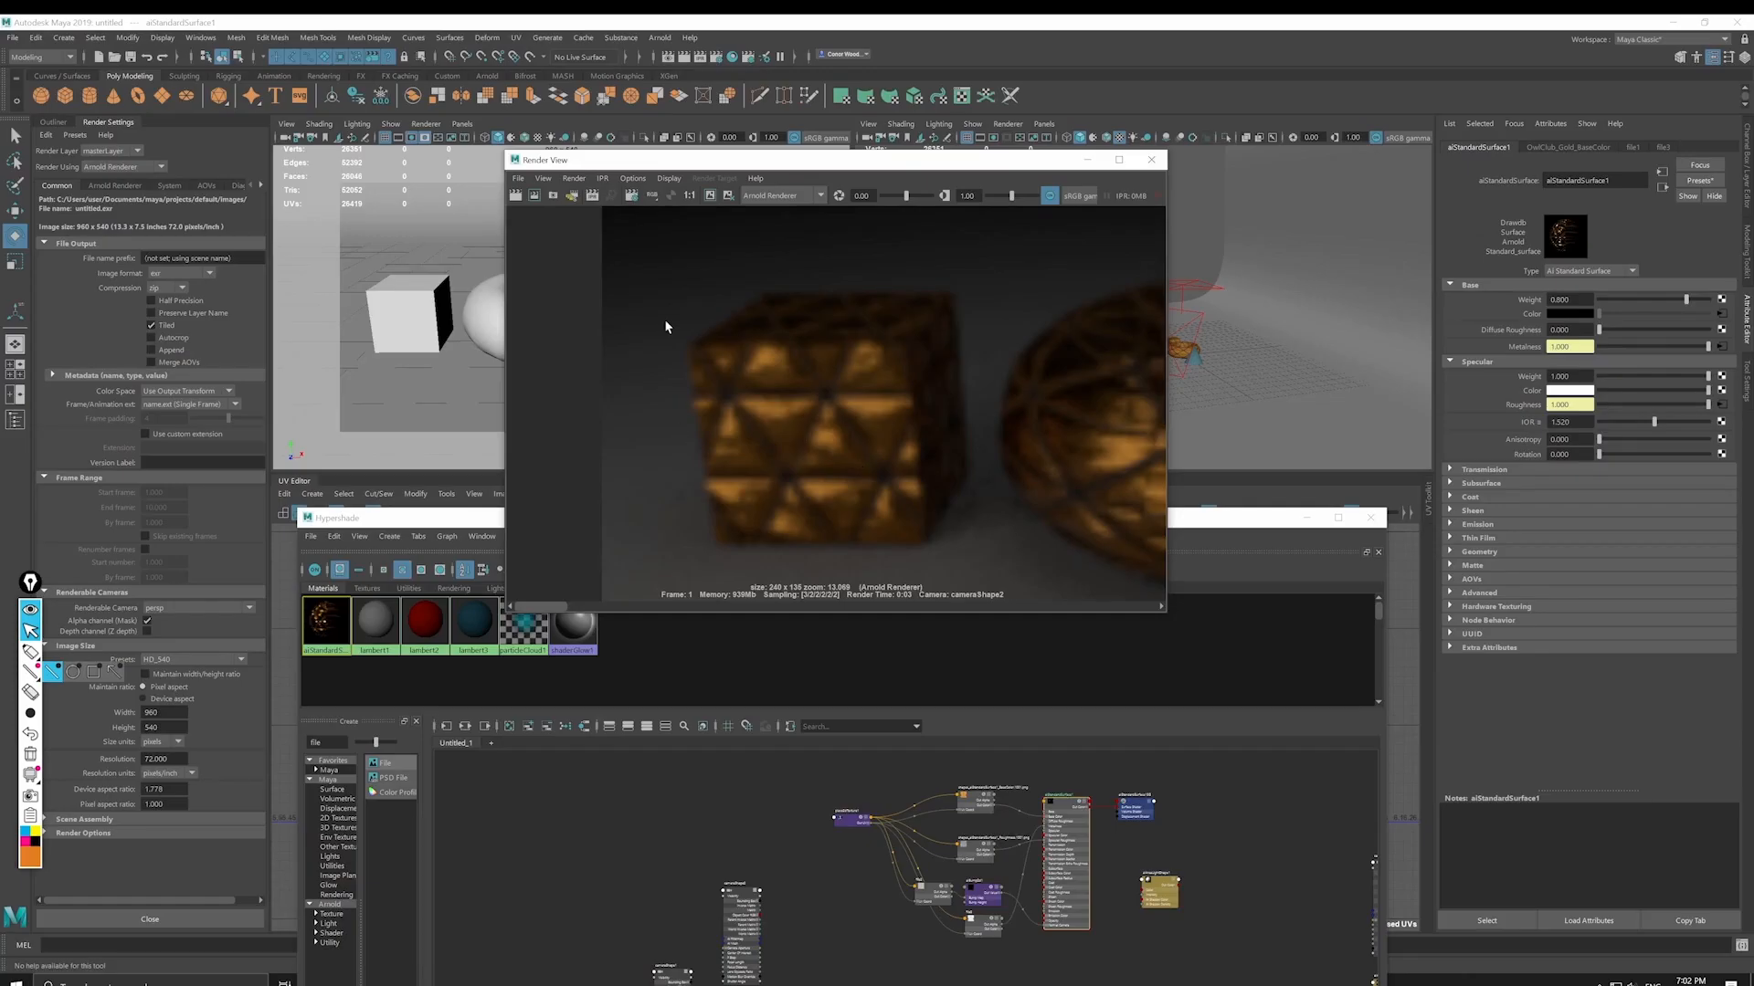
pyautogui.keyDown('alt'); pyautogui.moveTo(929, 411); pyautogui.dragTo(820, 412, button='middle'); pyautogui.keyUp('alt')
pyautogui.scroll(-2, 820, 412)
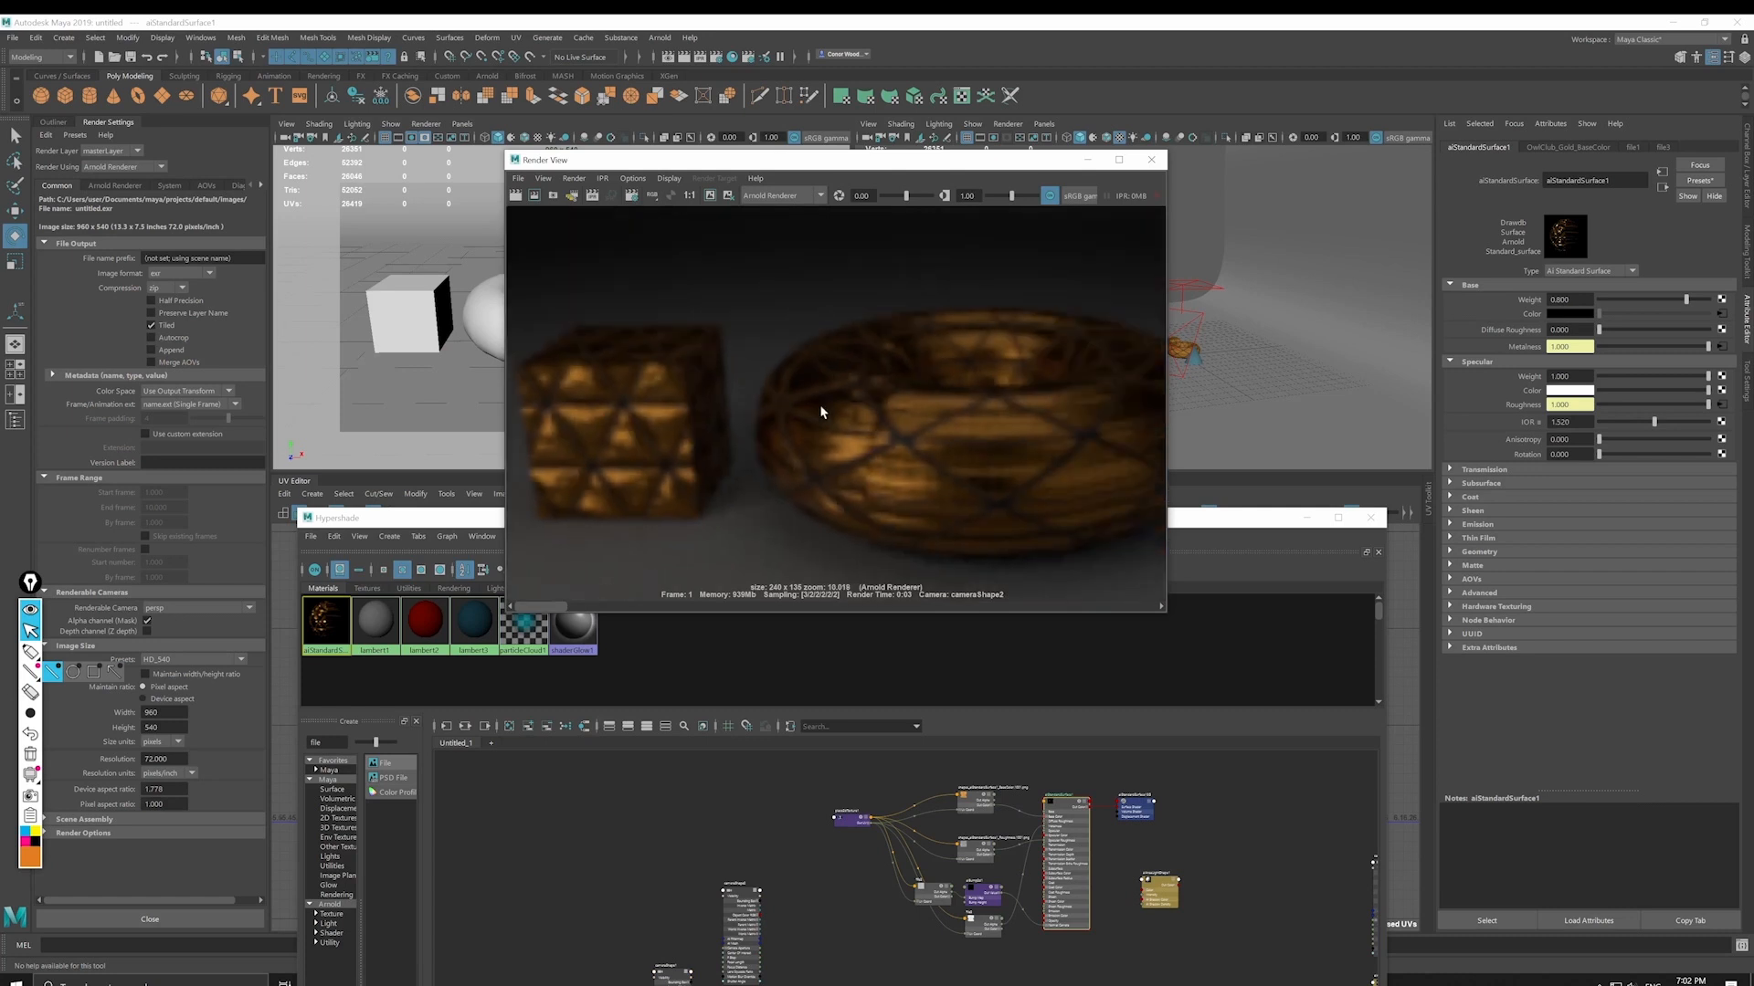
pyautogui.hotkey('alt', 'Tab')
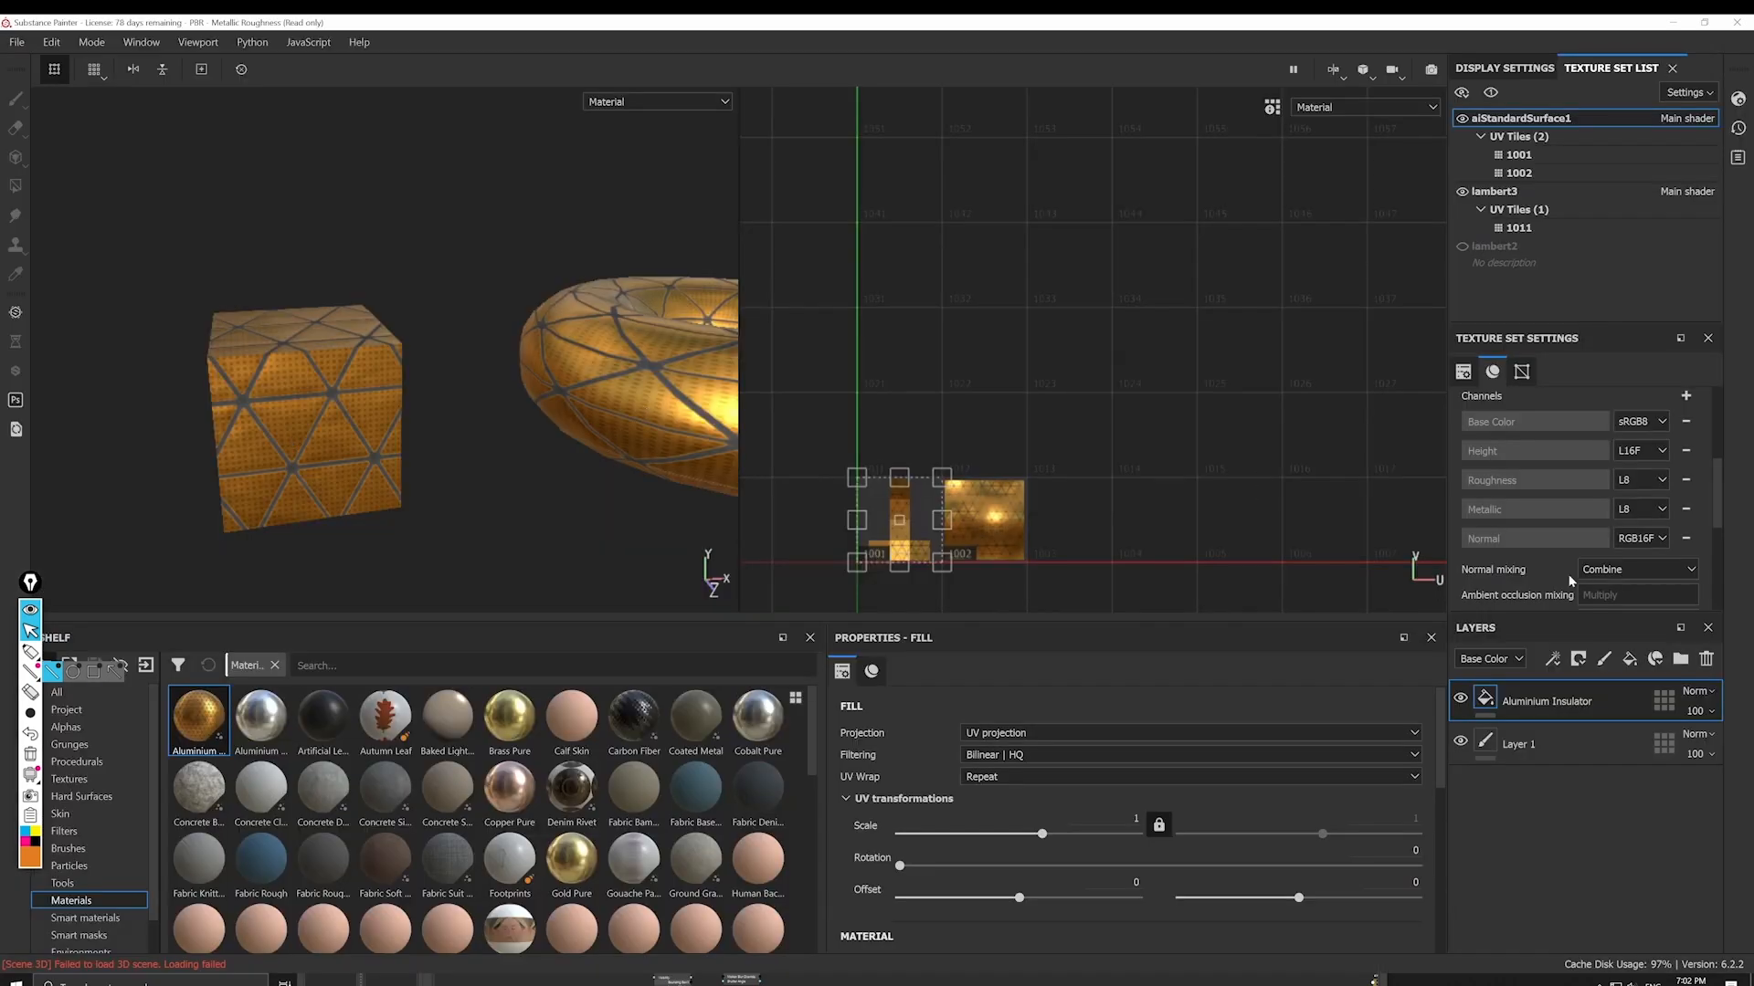
pyautogui.hotkey('alt', 'Tab')
pyautogui.scroll(-2, 822, 429)
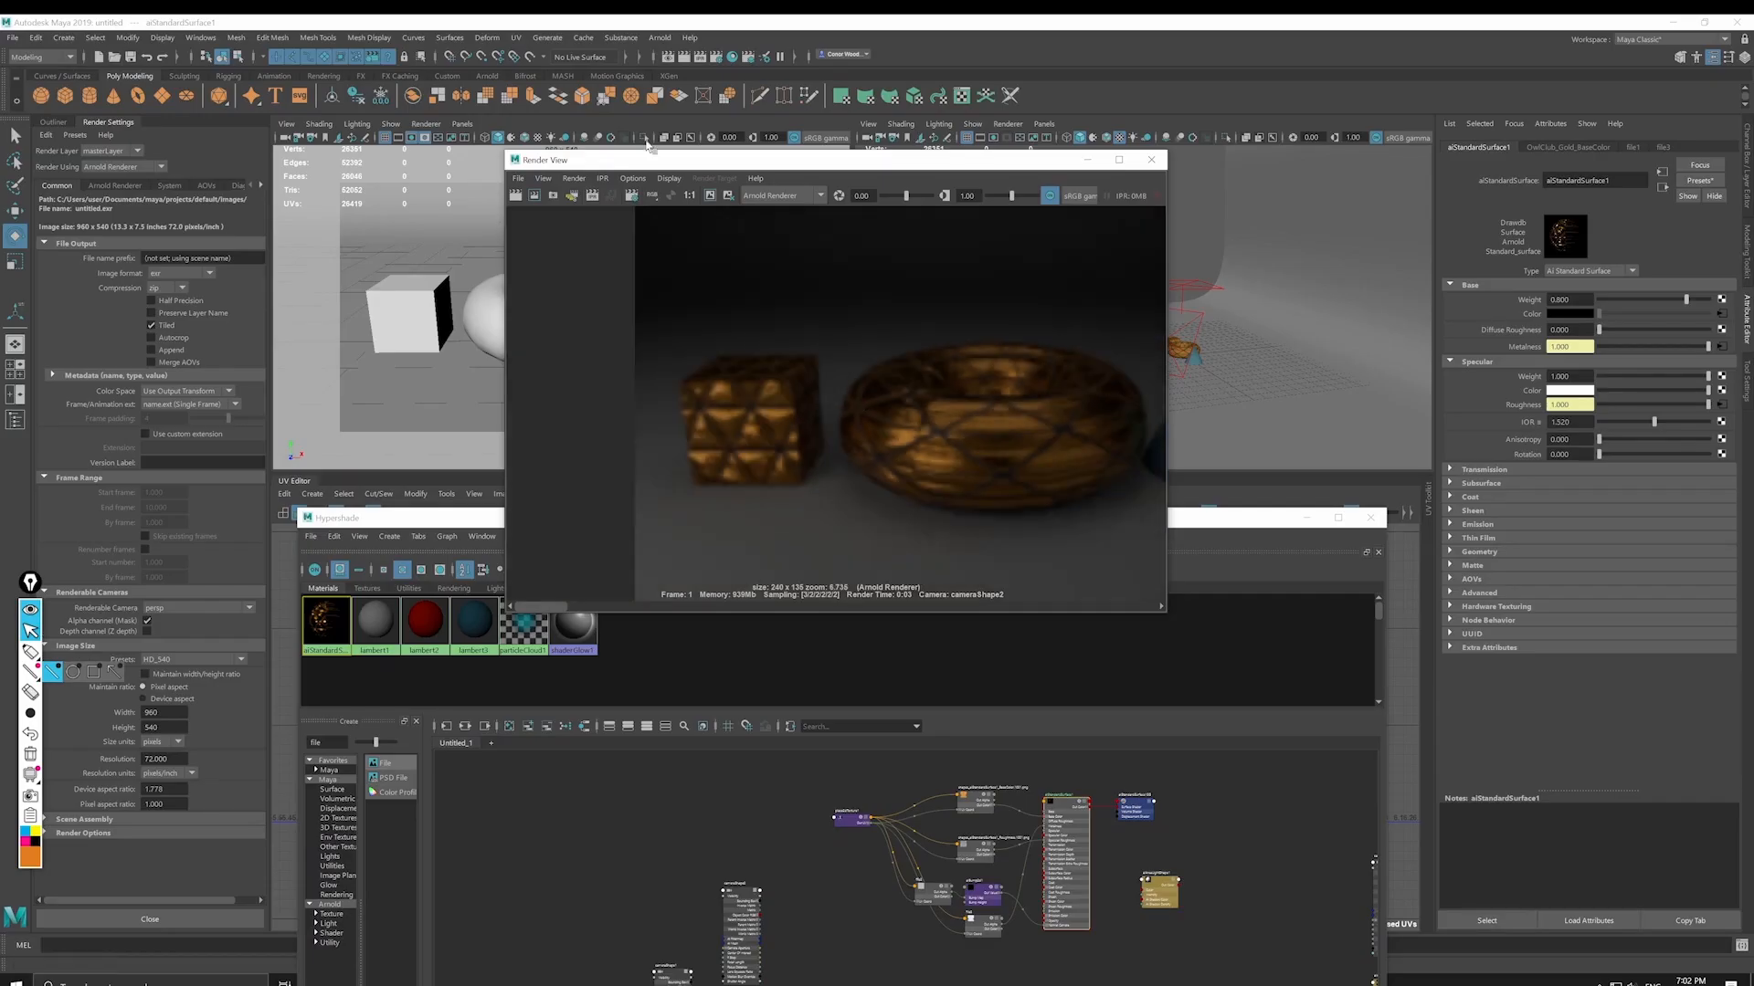
# Step: Clear the view of the camera viewport and place a small polygon sphere just above the torus
pyautogui.moveTo(817, 162); pyautogui.dragTo(1078, 211)
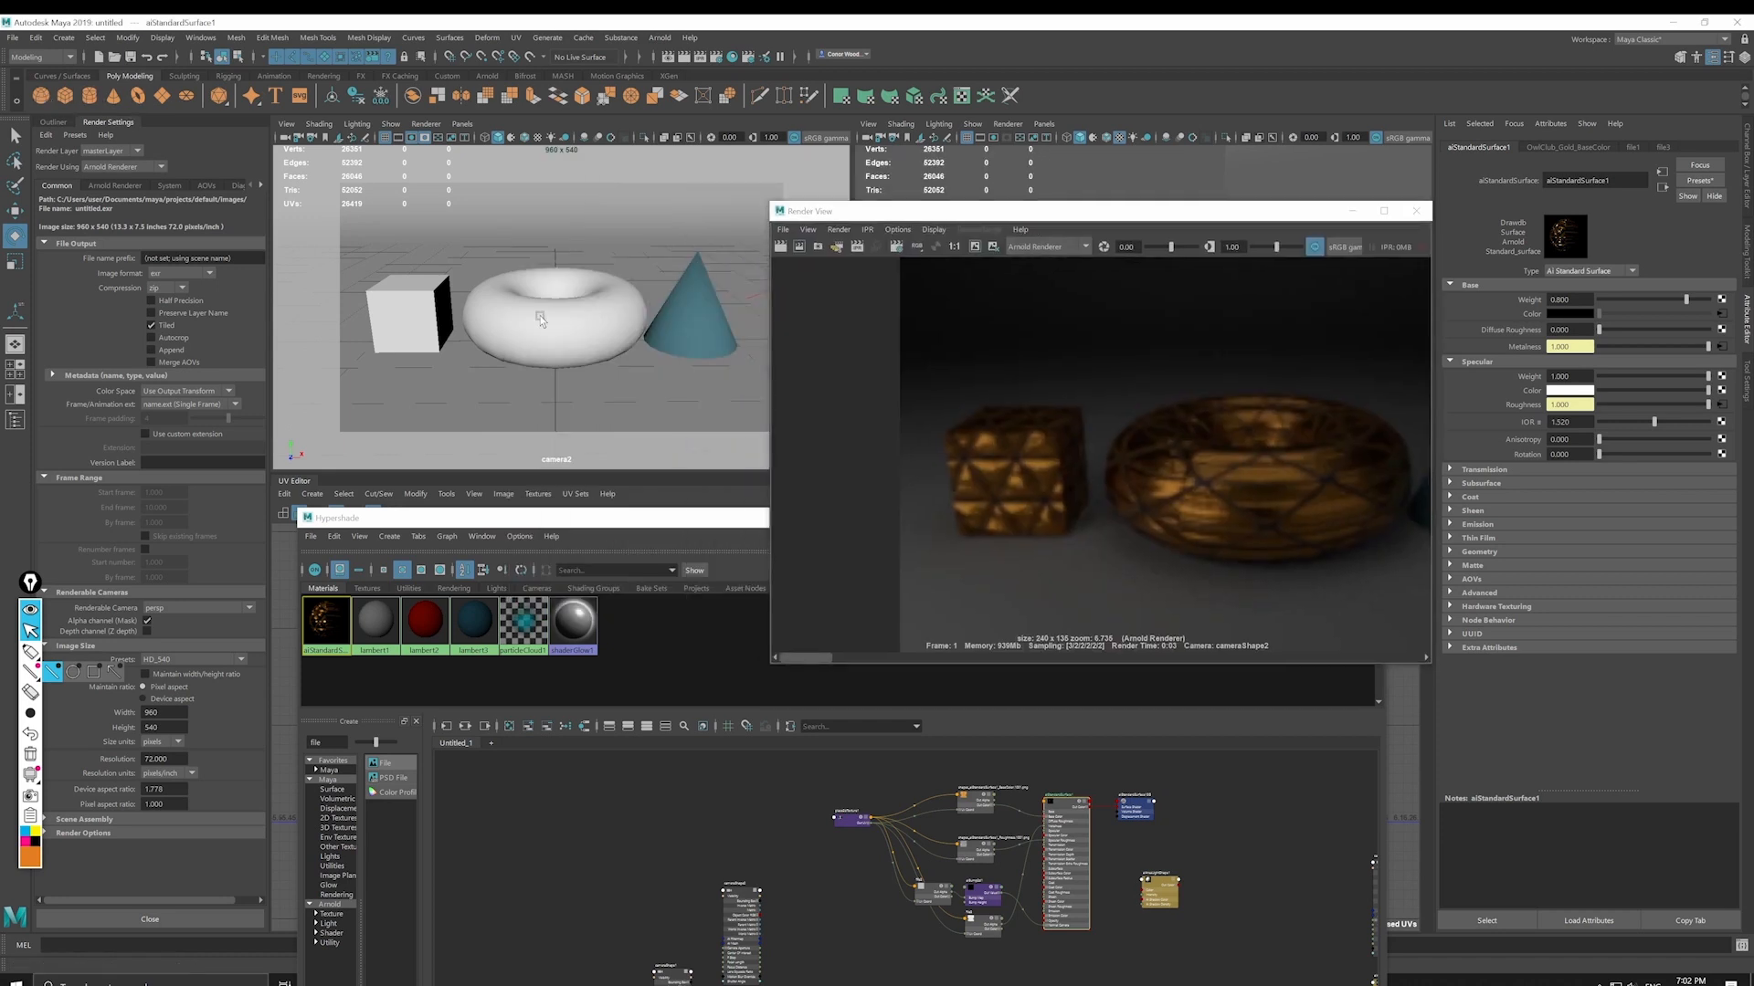
pyautogui.click(534, 281)
pyautogui.moveTo(554, 357); pyautogui.dragTo(485, 243)
pyautogui.press('r')
pyautogui.press('w')
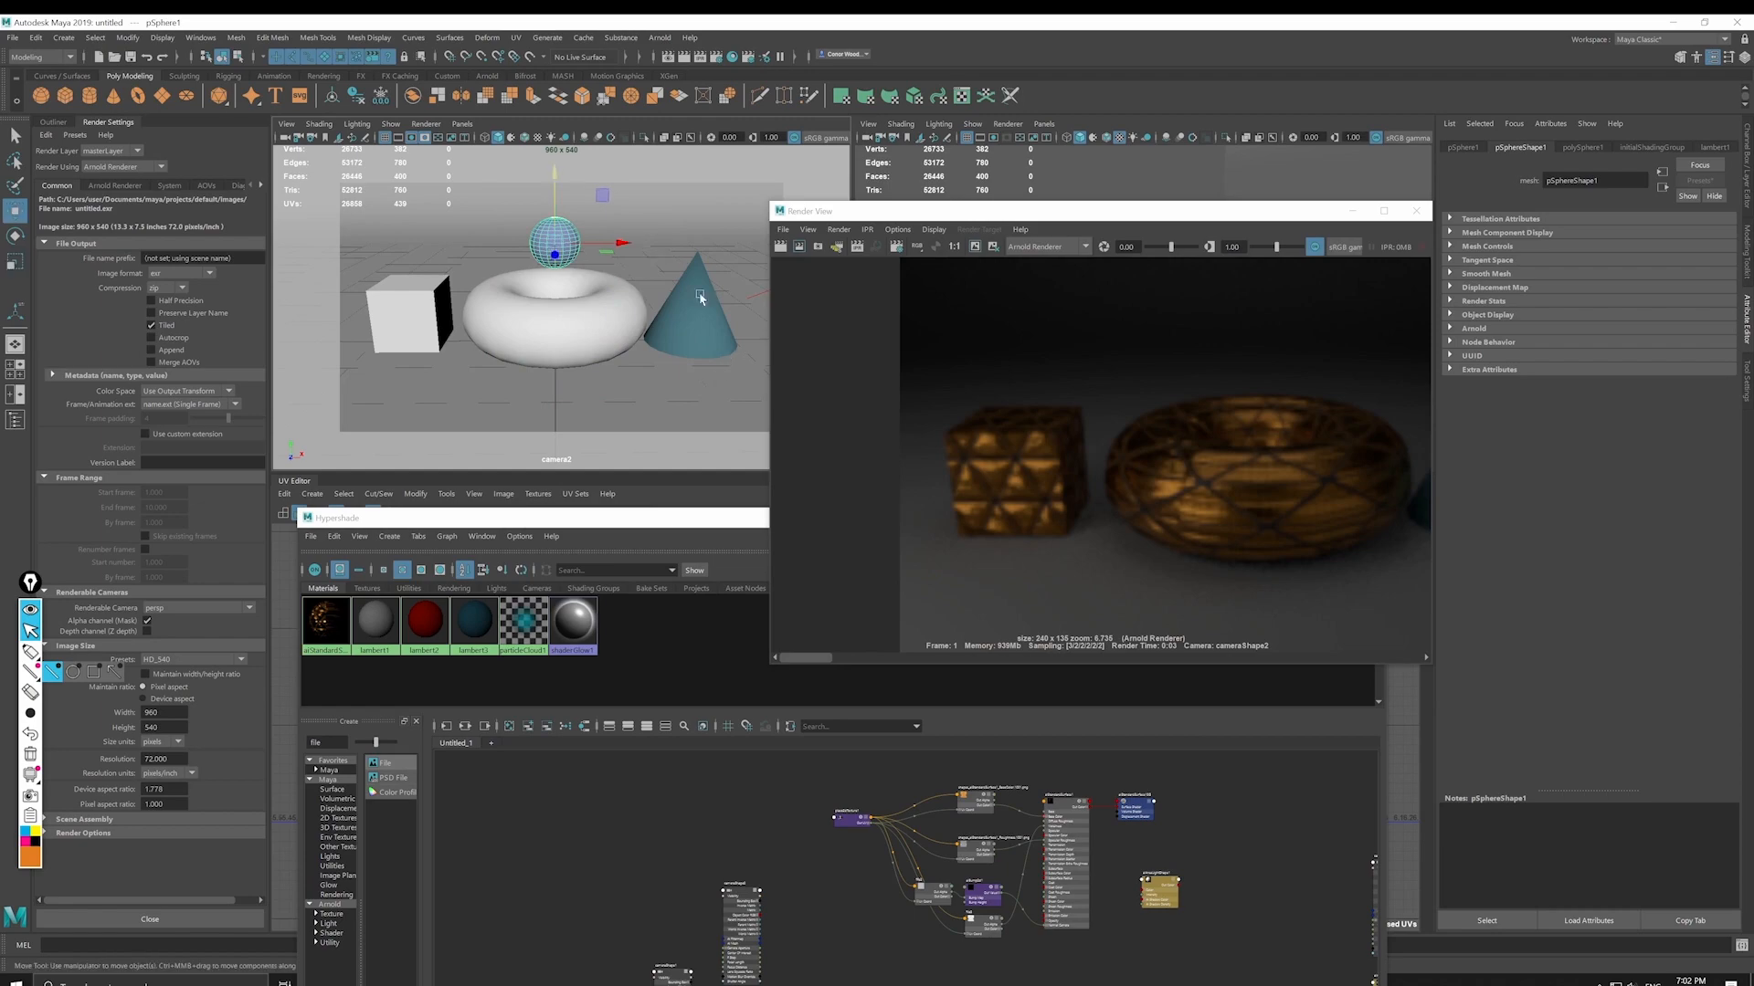
# Step: View the grey and chrome sphere reference image in Discord, and switch to Substance Painter for a closer look at the cube
pyautogui.hotkey('alt', 'Tab')
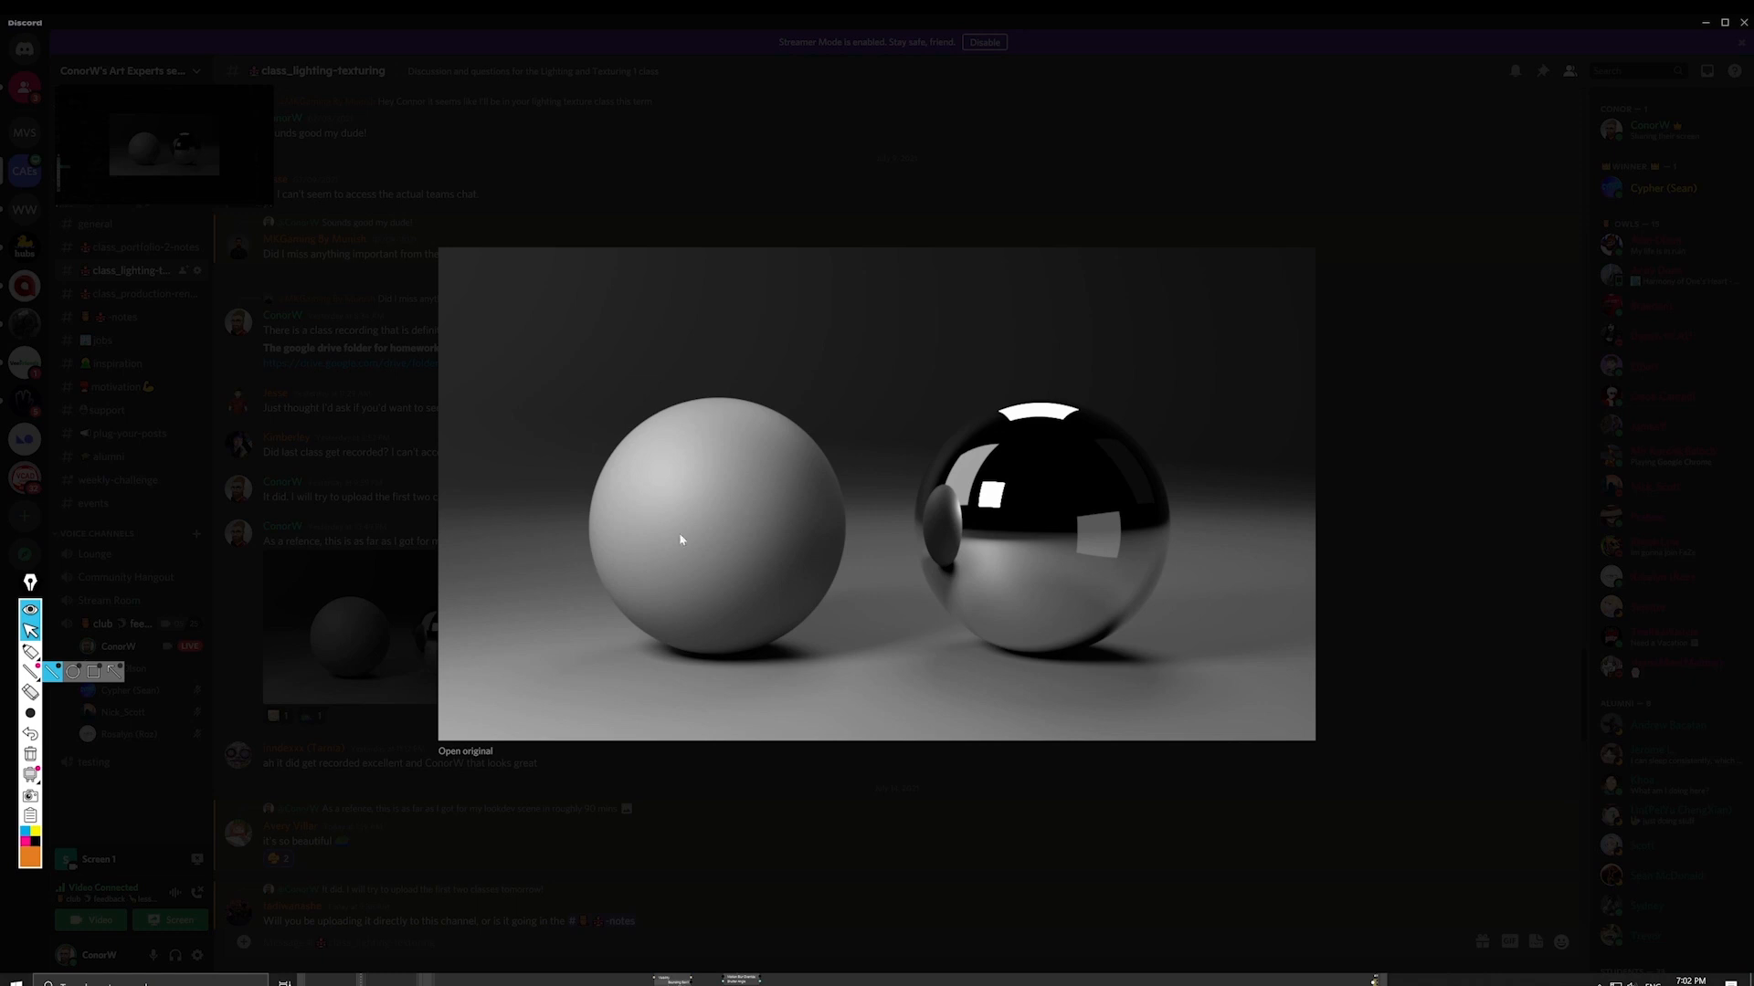
pyautogui.hotkey('alt', 'Tab')
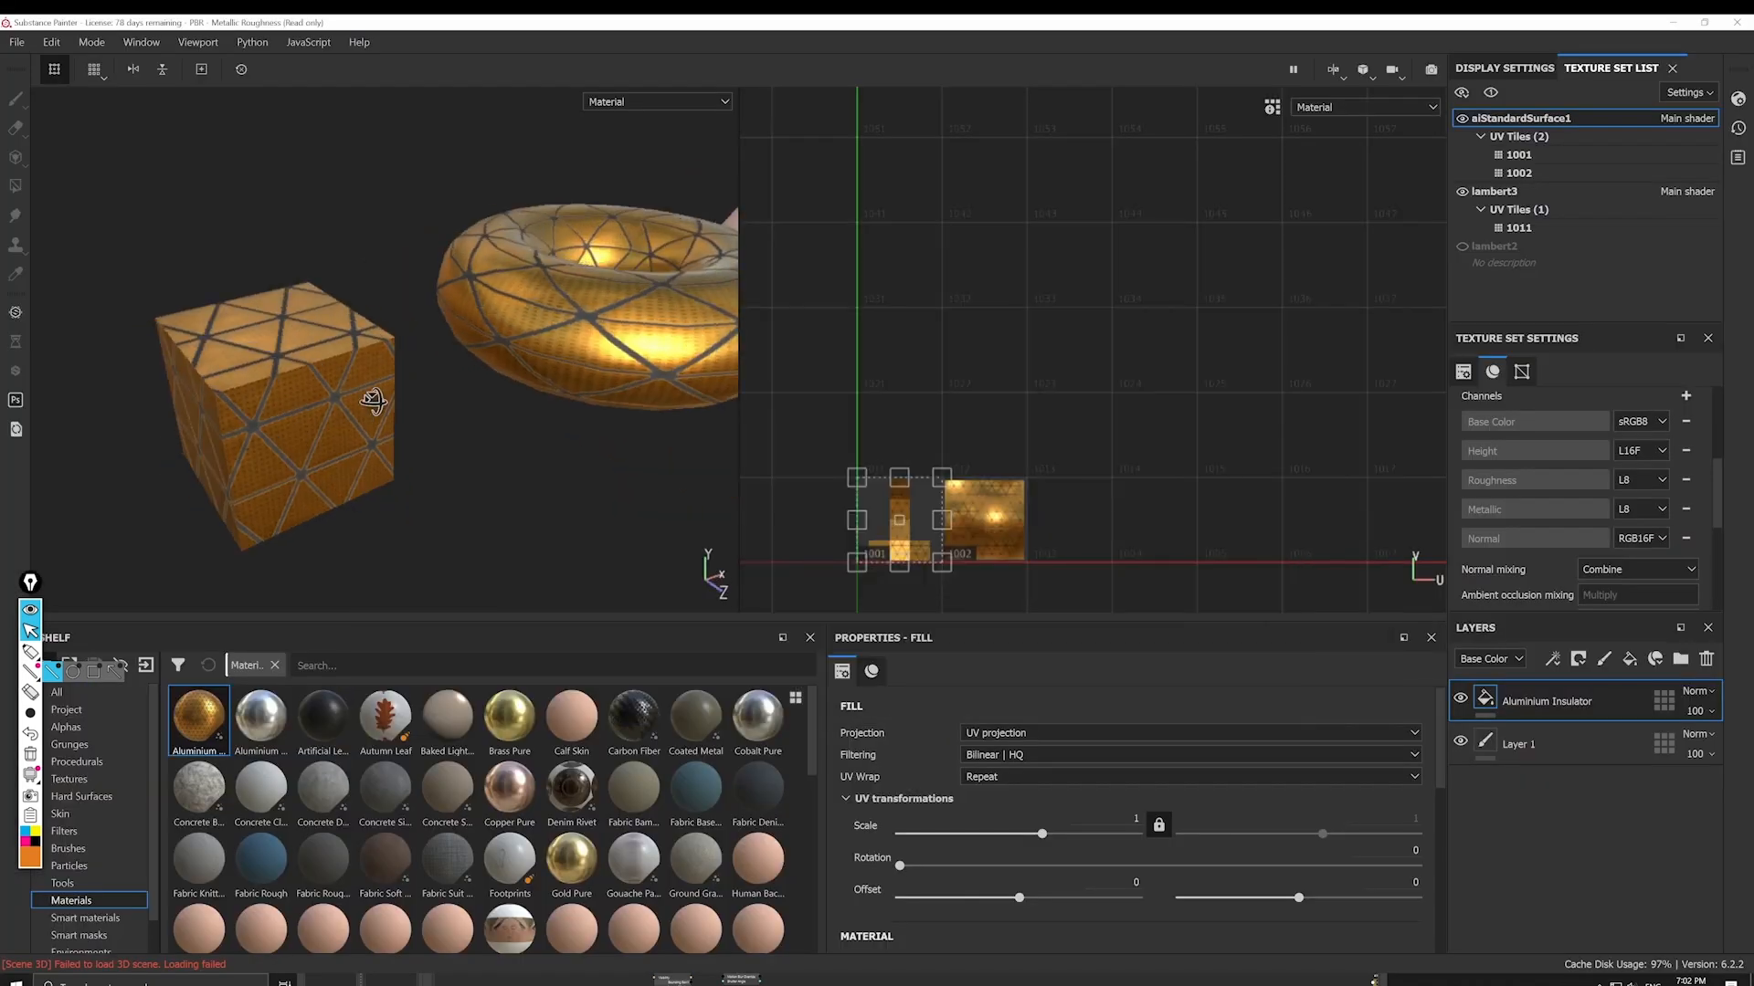
pyautogui.keyDown('alt'); pyautogui.moveTo(485, 392); pyautogui.dragTo(469, 380); pyautogui.keyUp('alt')
pyautogui.hotkey('alt', 'Tab')
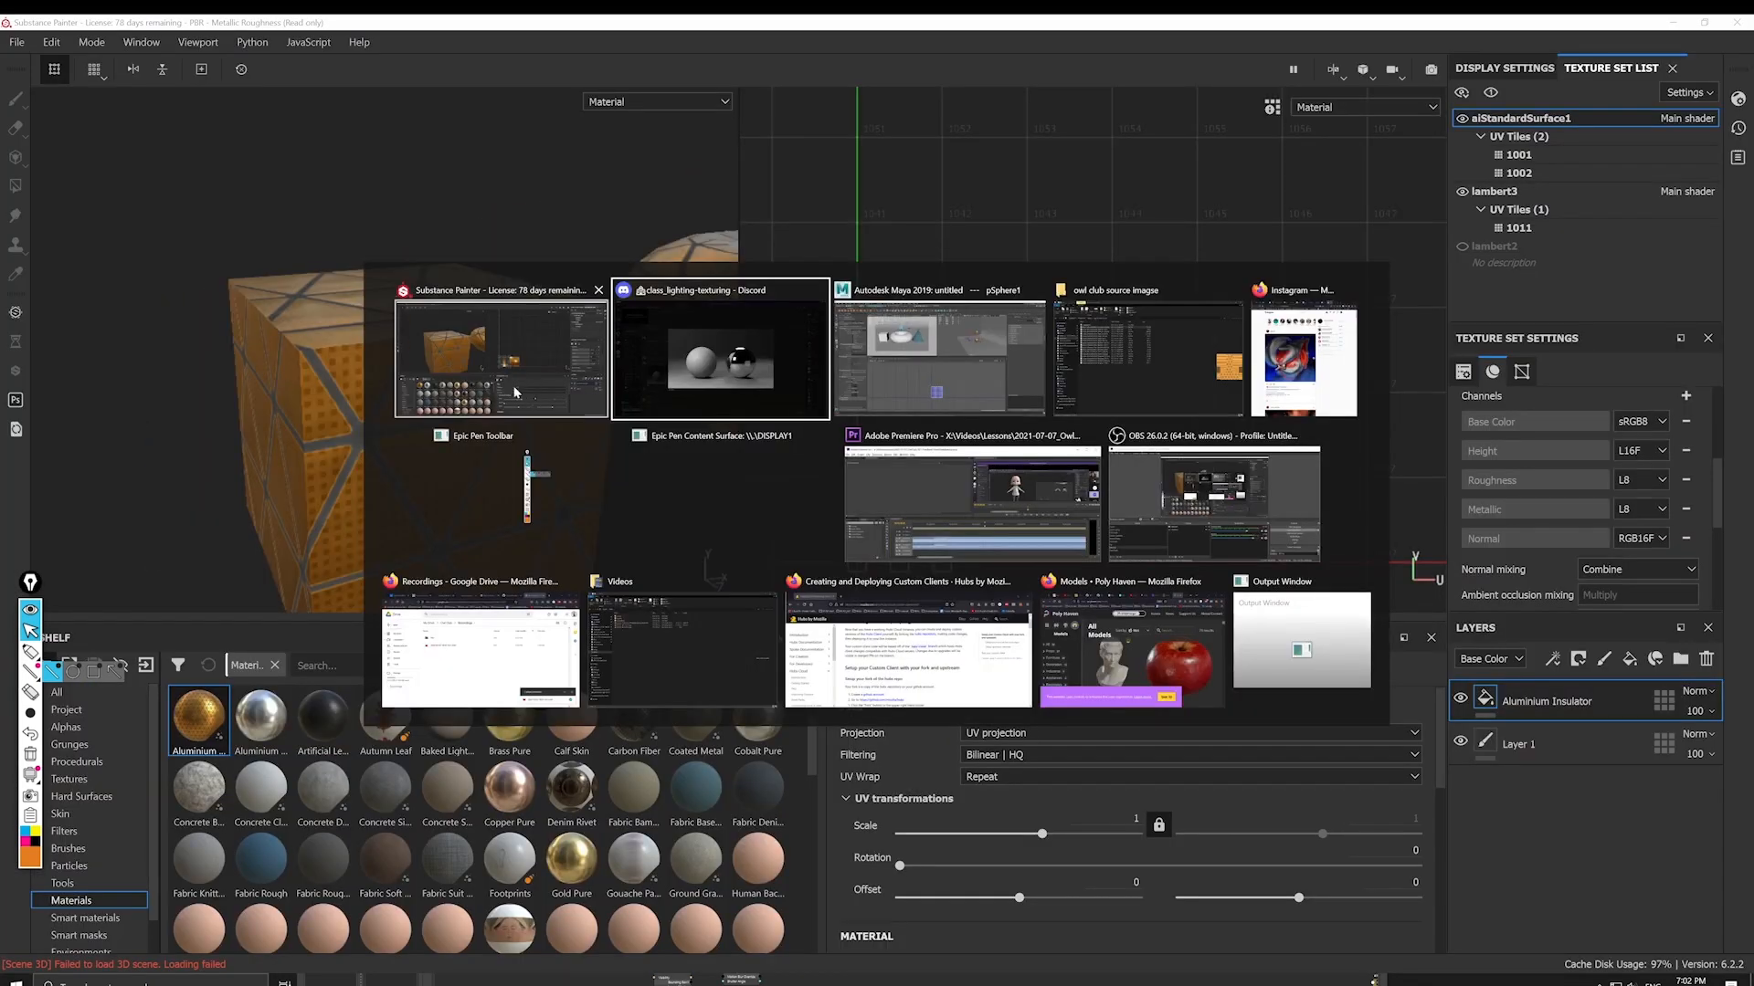
pyautogui.hotkey('alt', 'Tab')
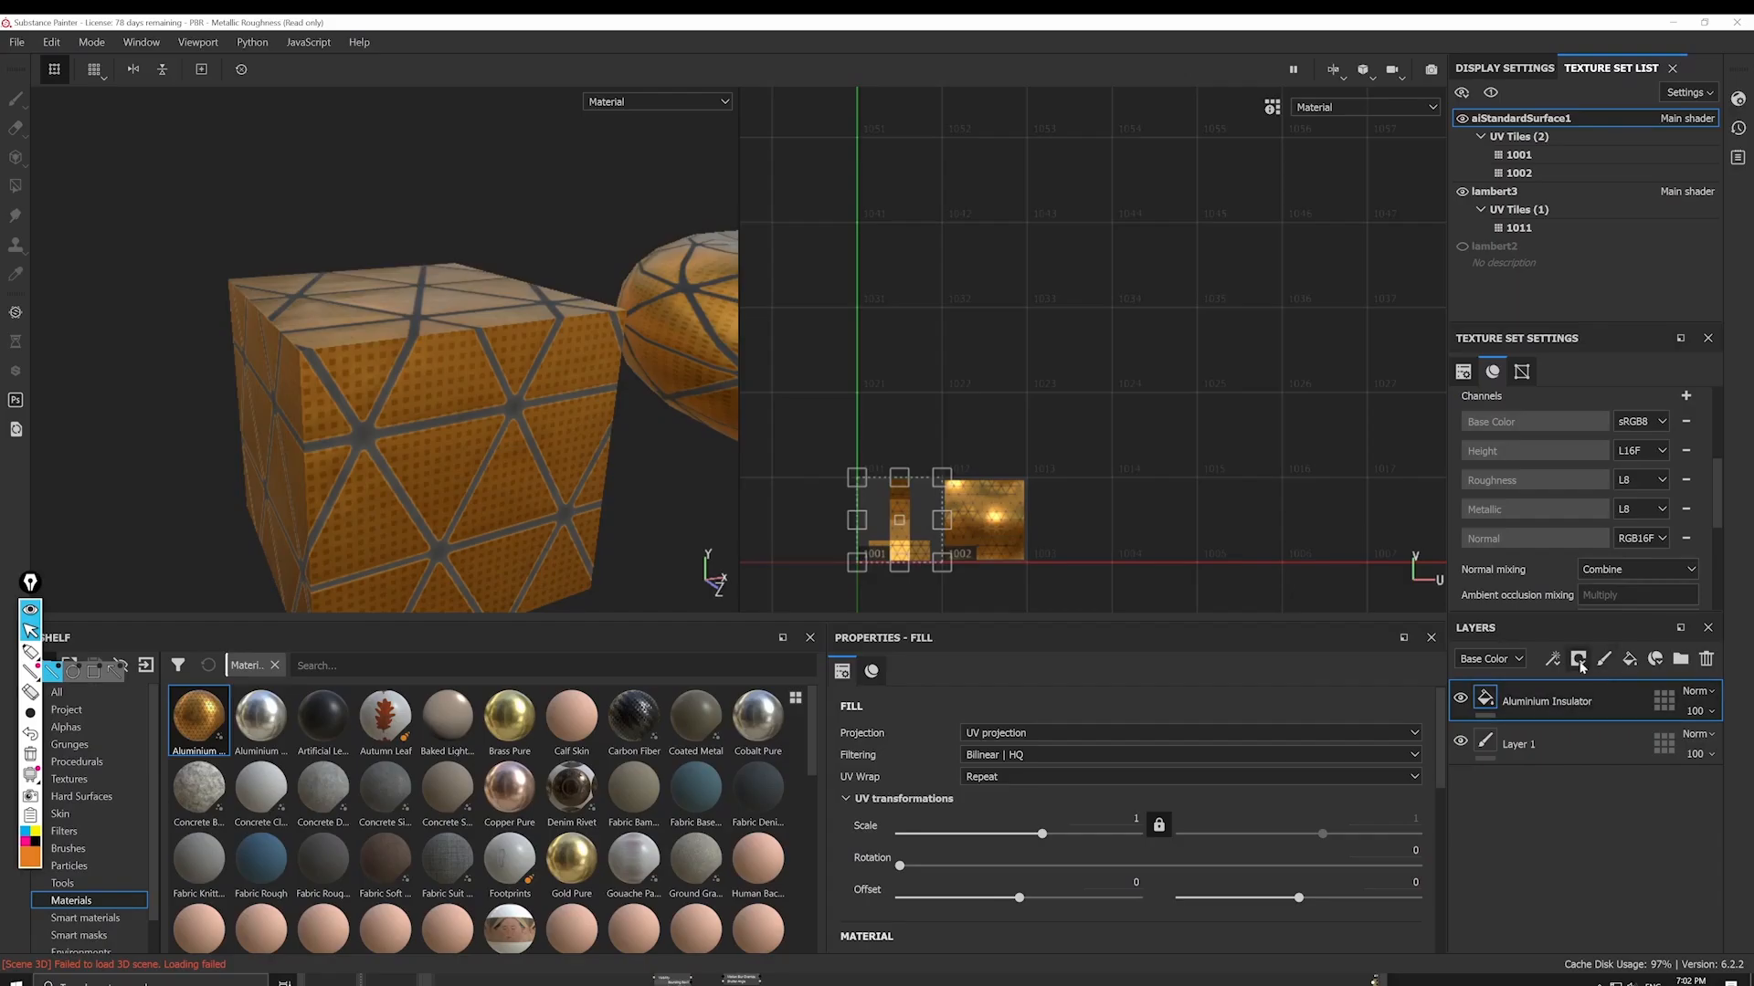
# Step: Add a new layer above Aluminium Insulator and give it an HSL Perceptive filter
pyautogui.rightClick(1538, 702)
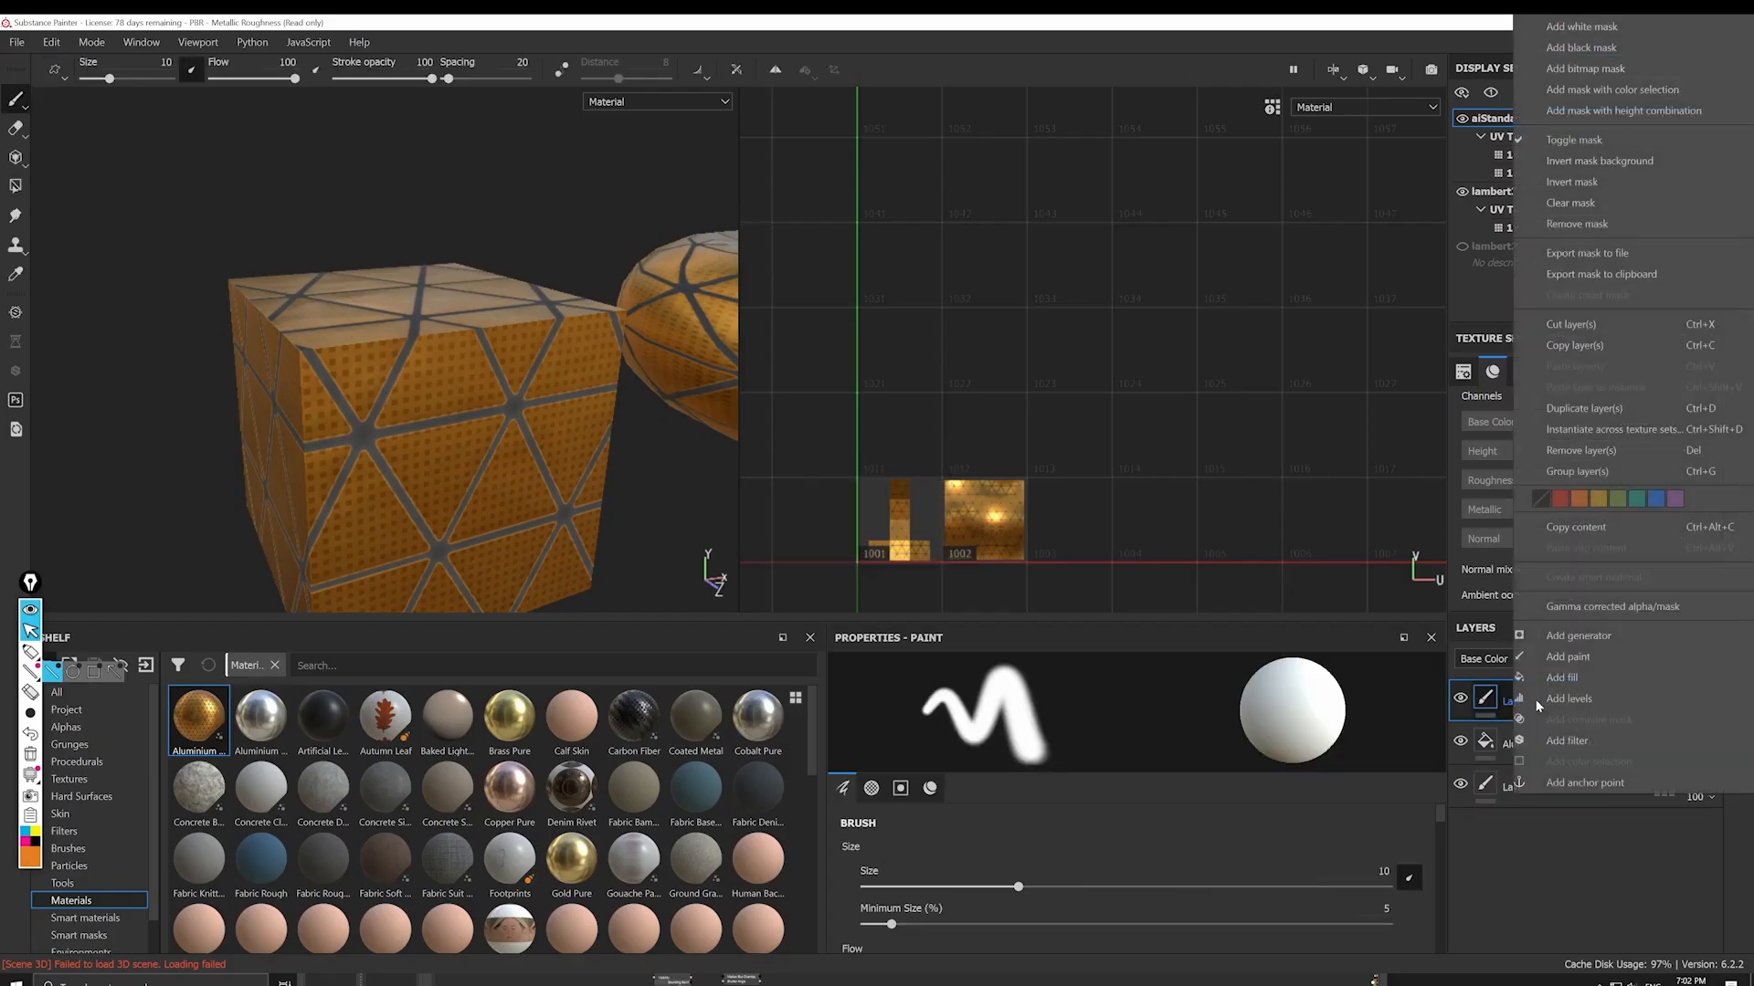
pyautogui.click(1594, 742)
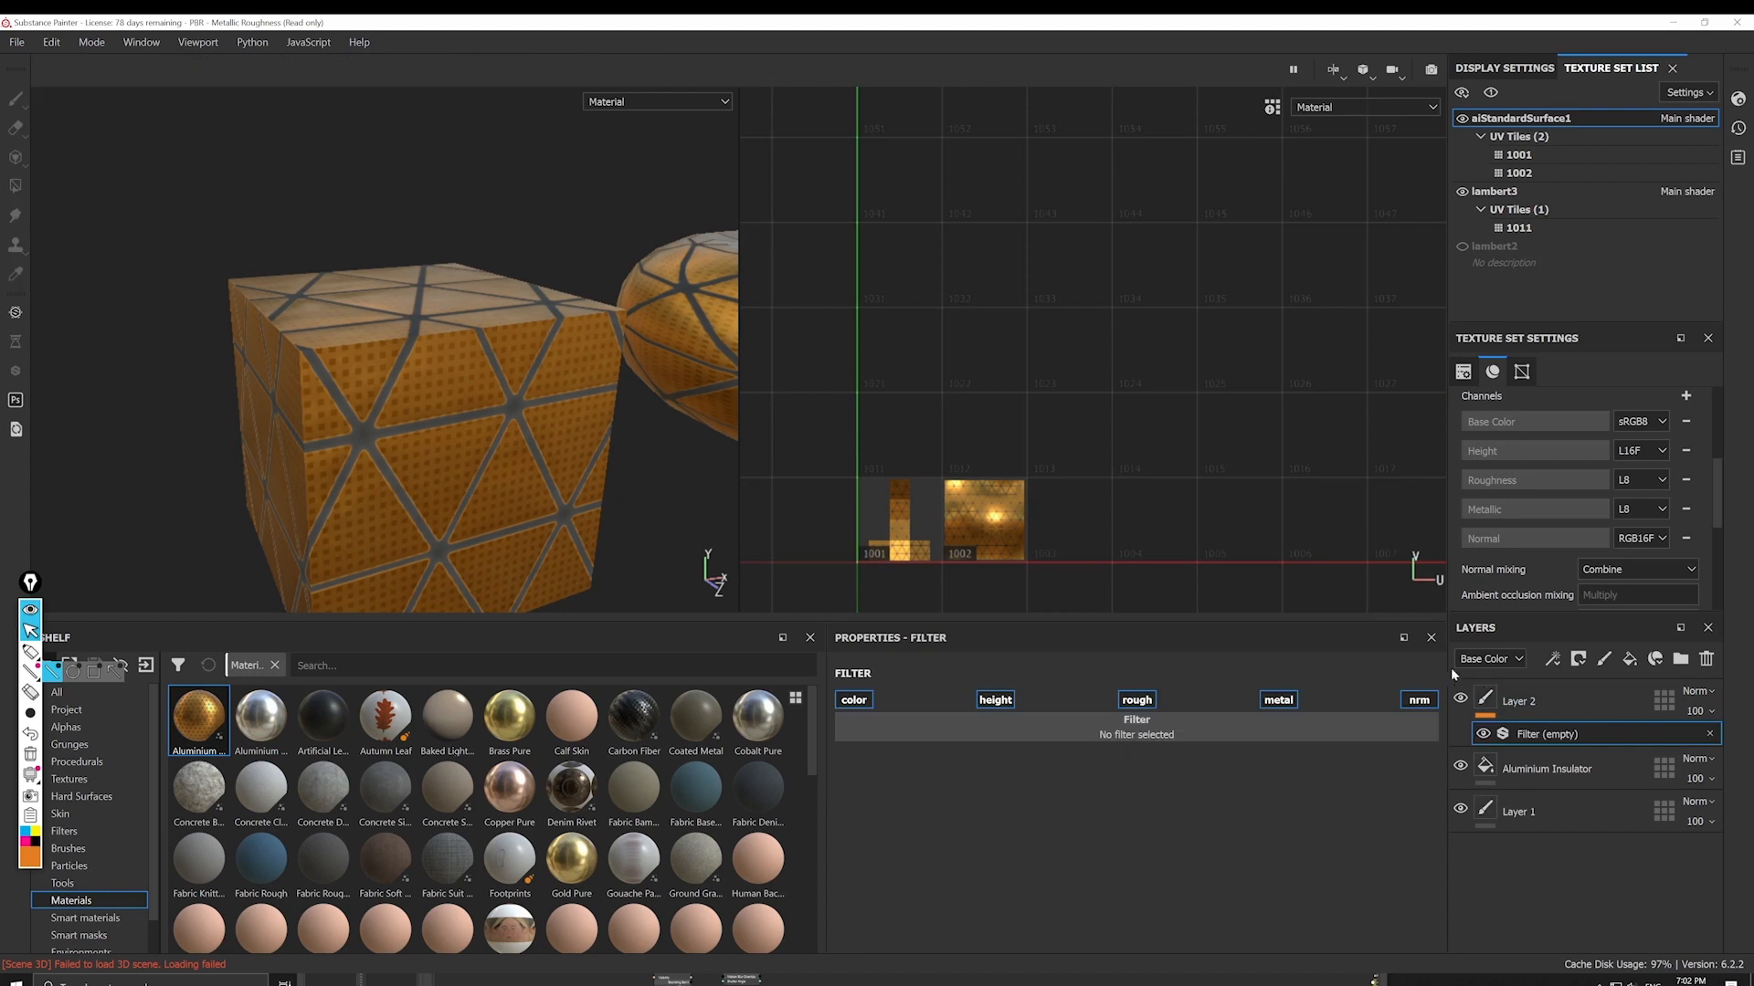
pyautogui.click(1136, 727)
pyautogui.write('hs')
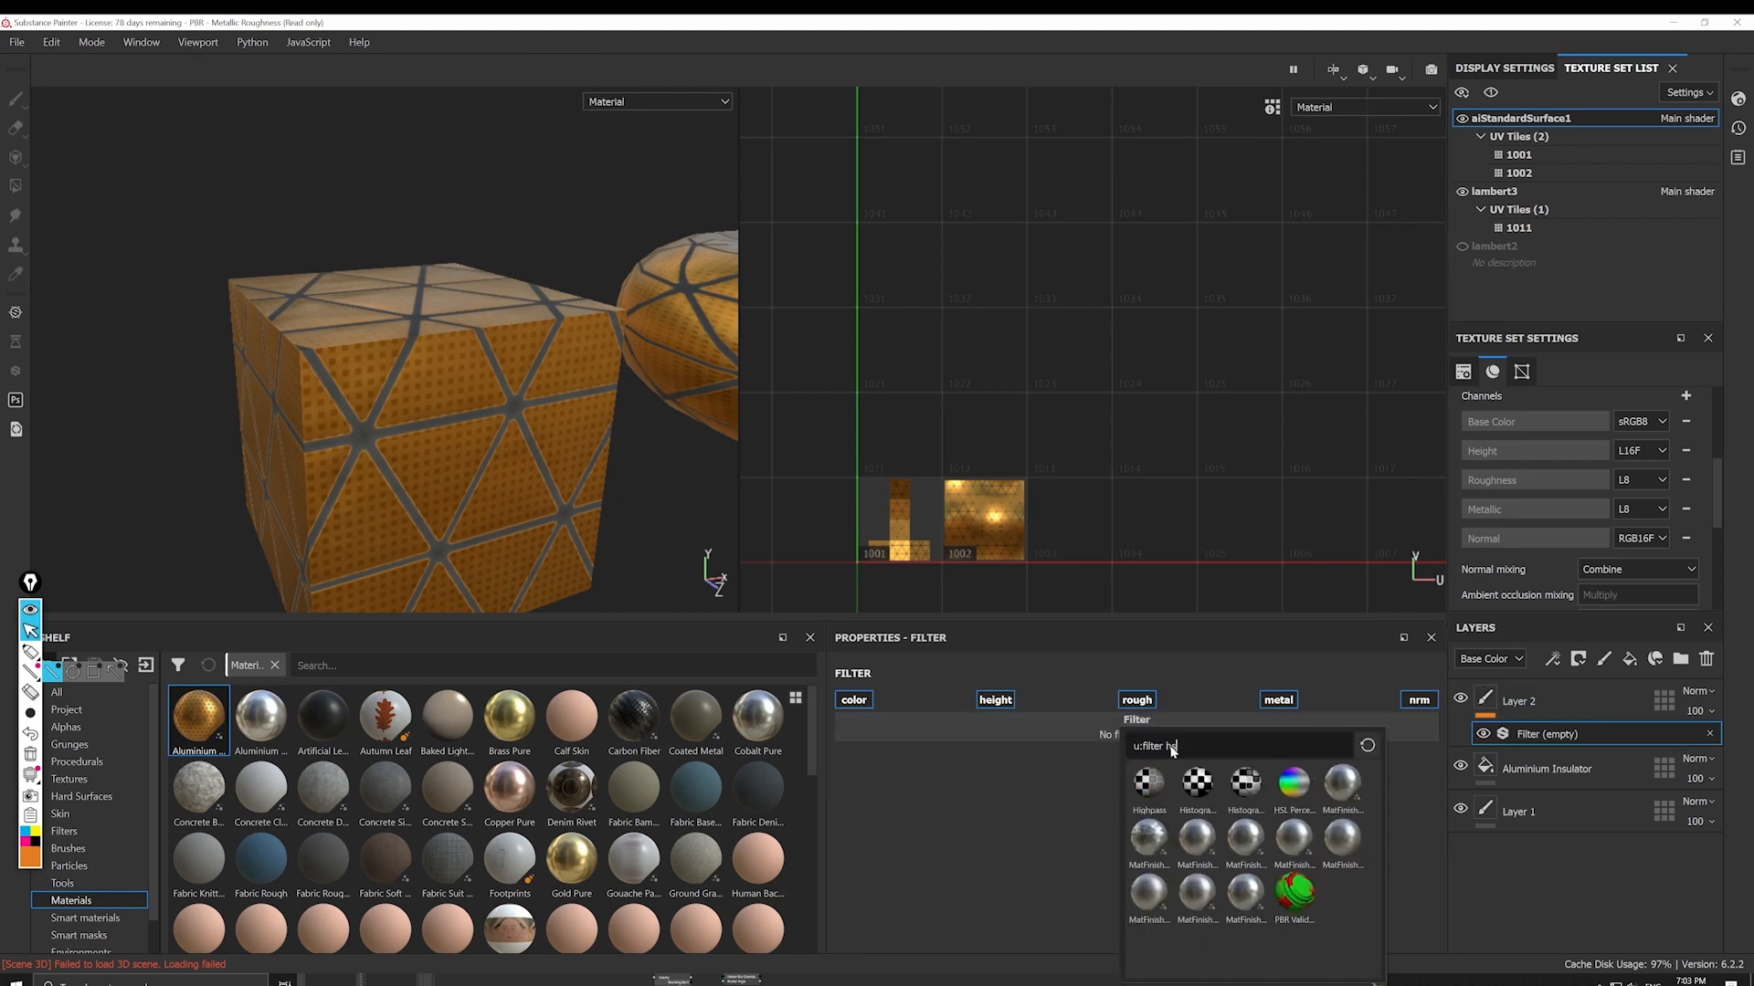
pyautogui.click(1291, 784)
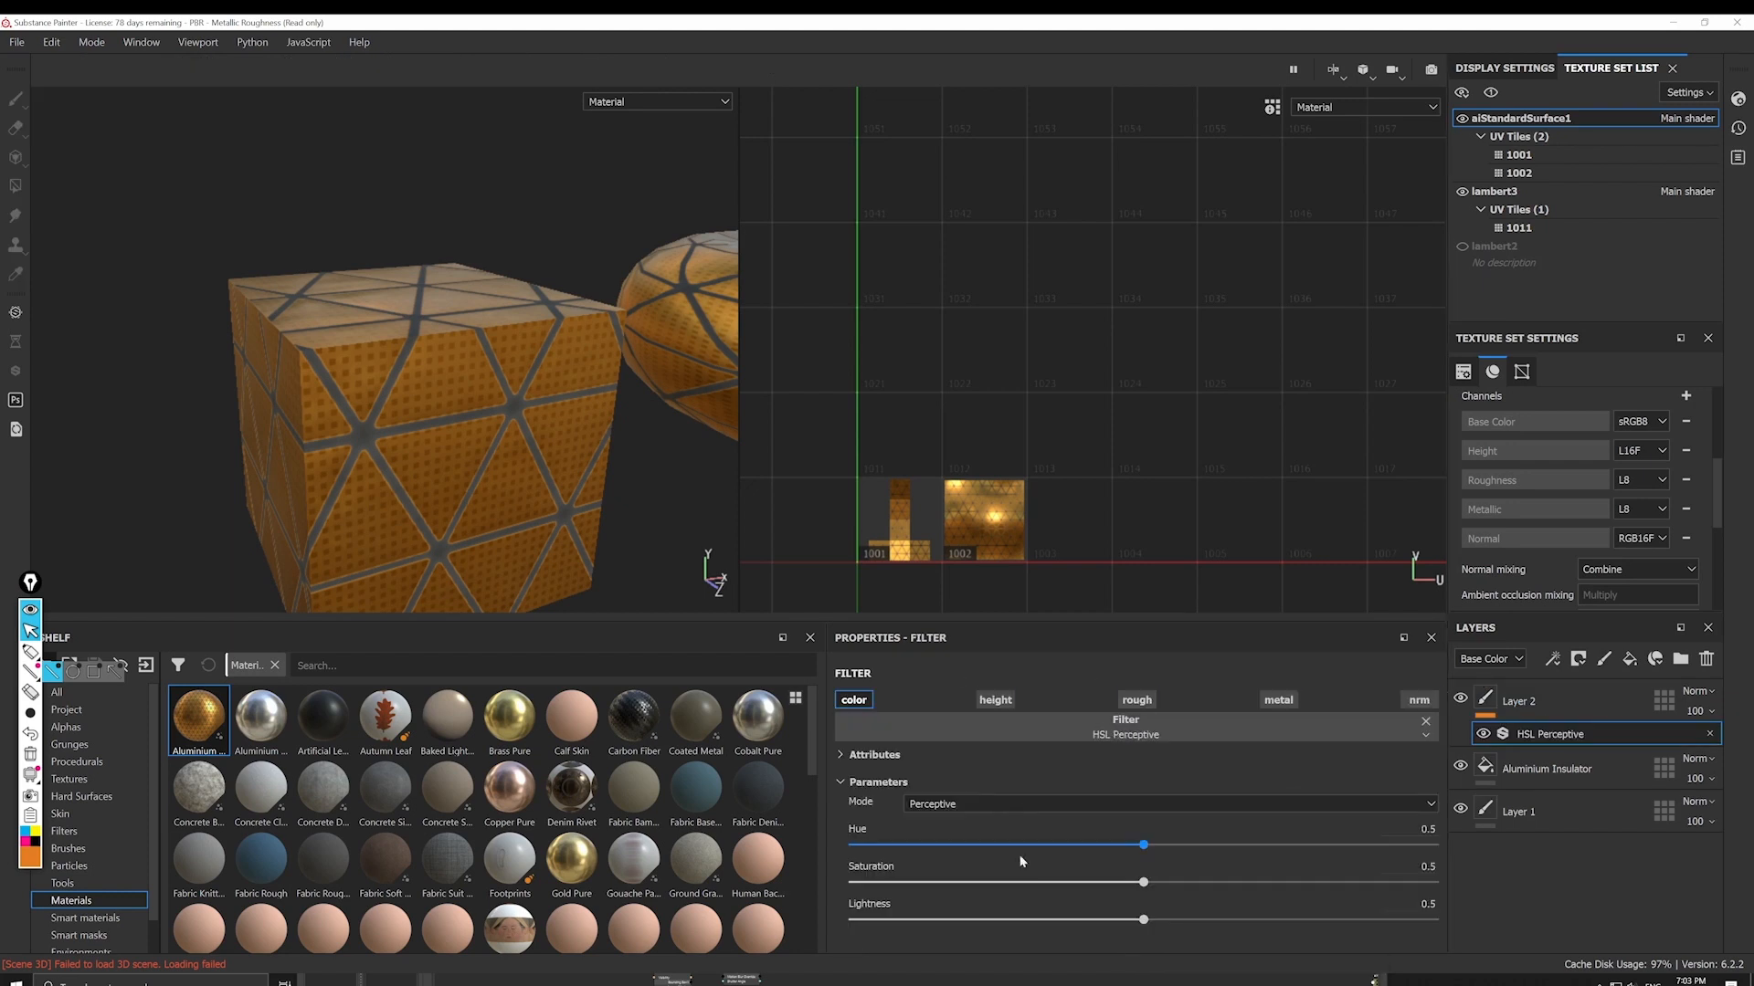
# Step: Raise the HSL Perceptive filter's lightness and set Layer 2's base color blending mode to Passthrough
pyautogui.moveTo(1143, 920); pyautogui.dragTo(1208, 921)
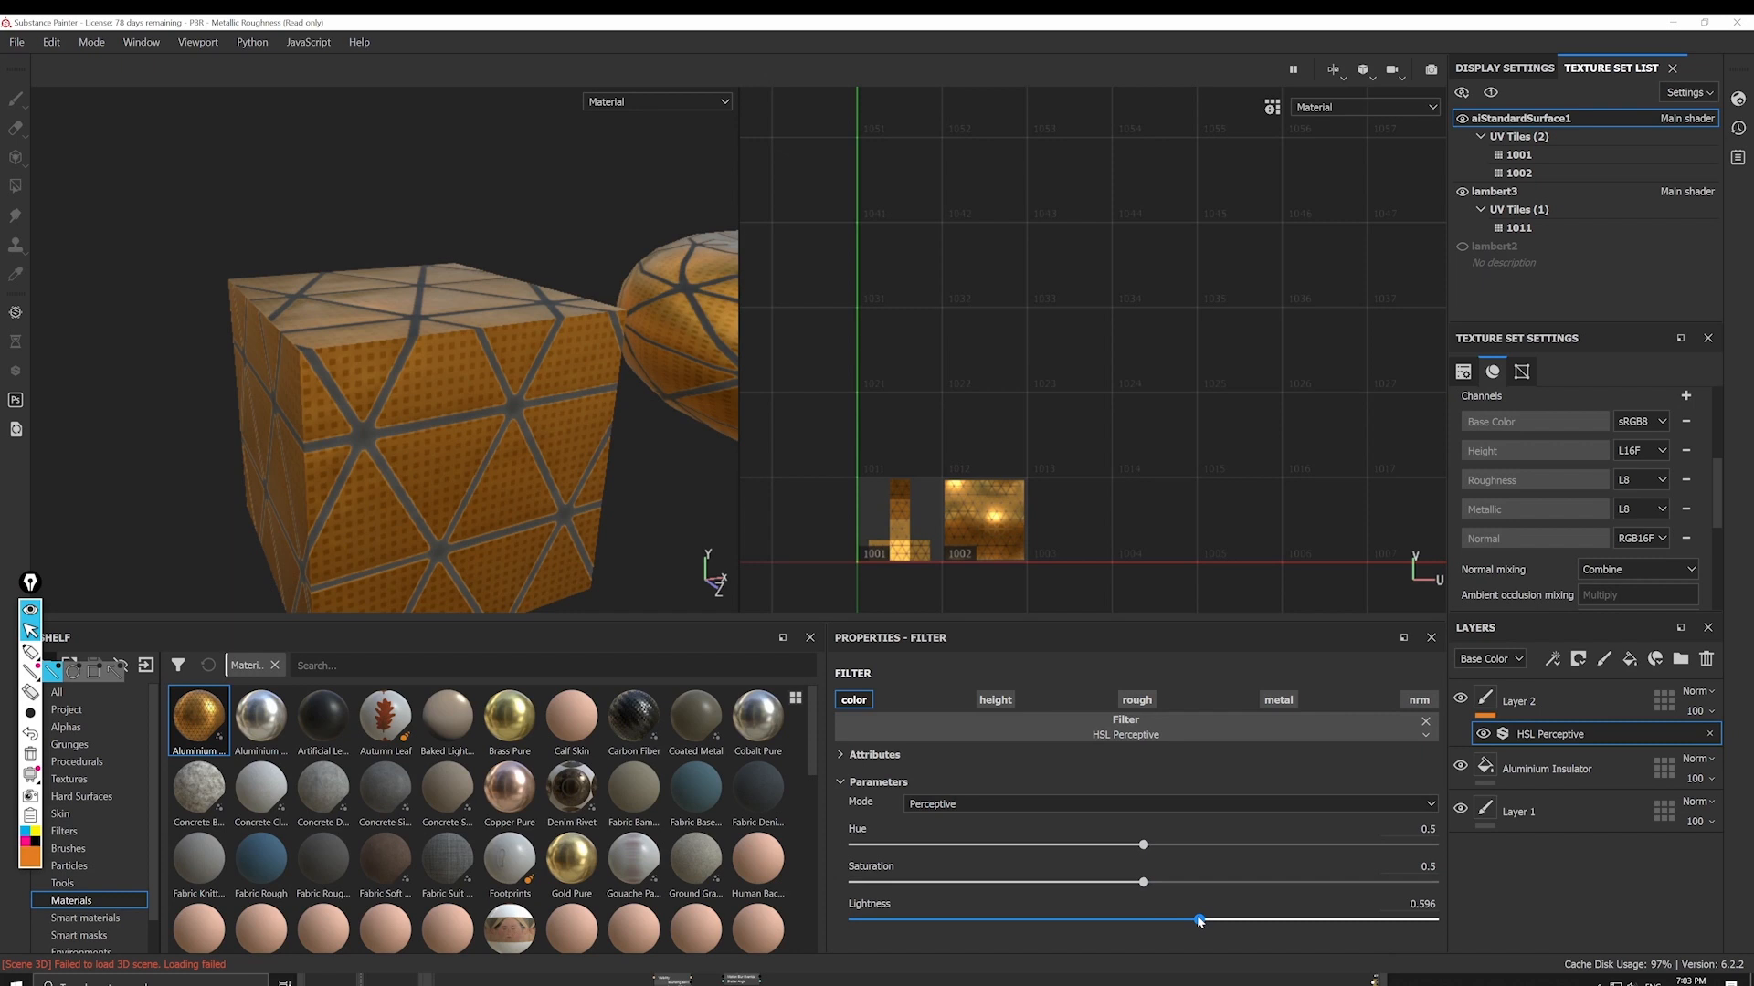
pyautogui.click(1713, 696)
pyautogui.click(1699, 693)
pyautogui.click(1677, 109)
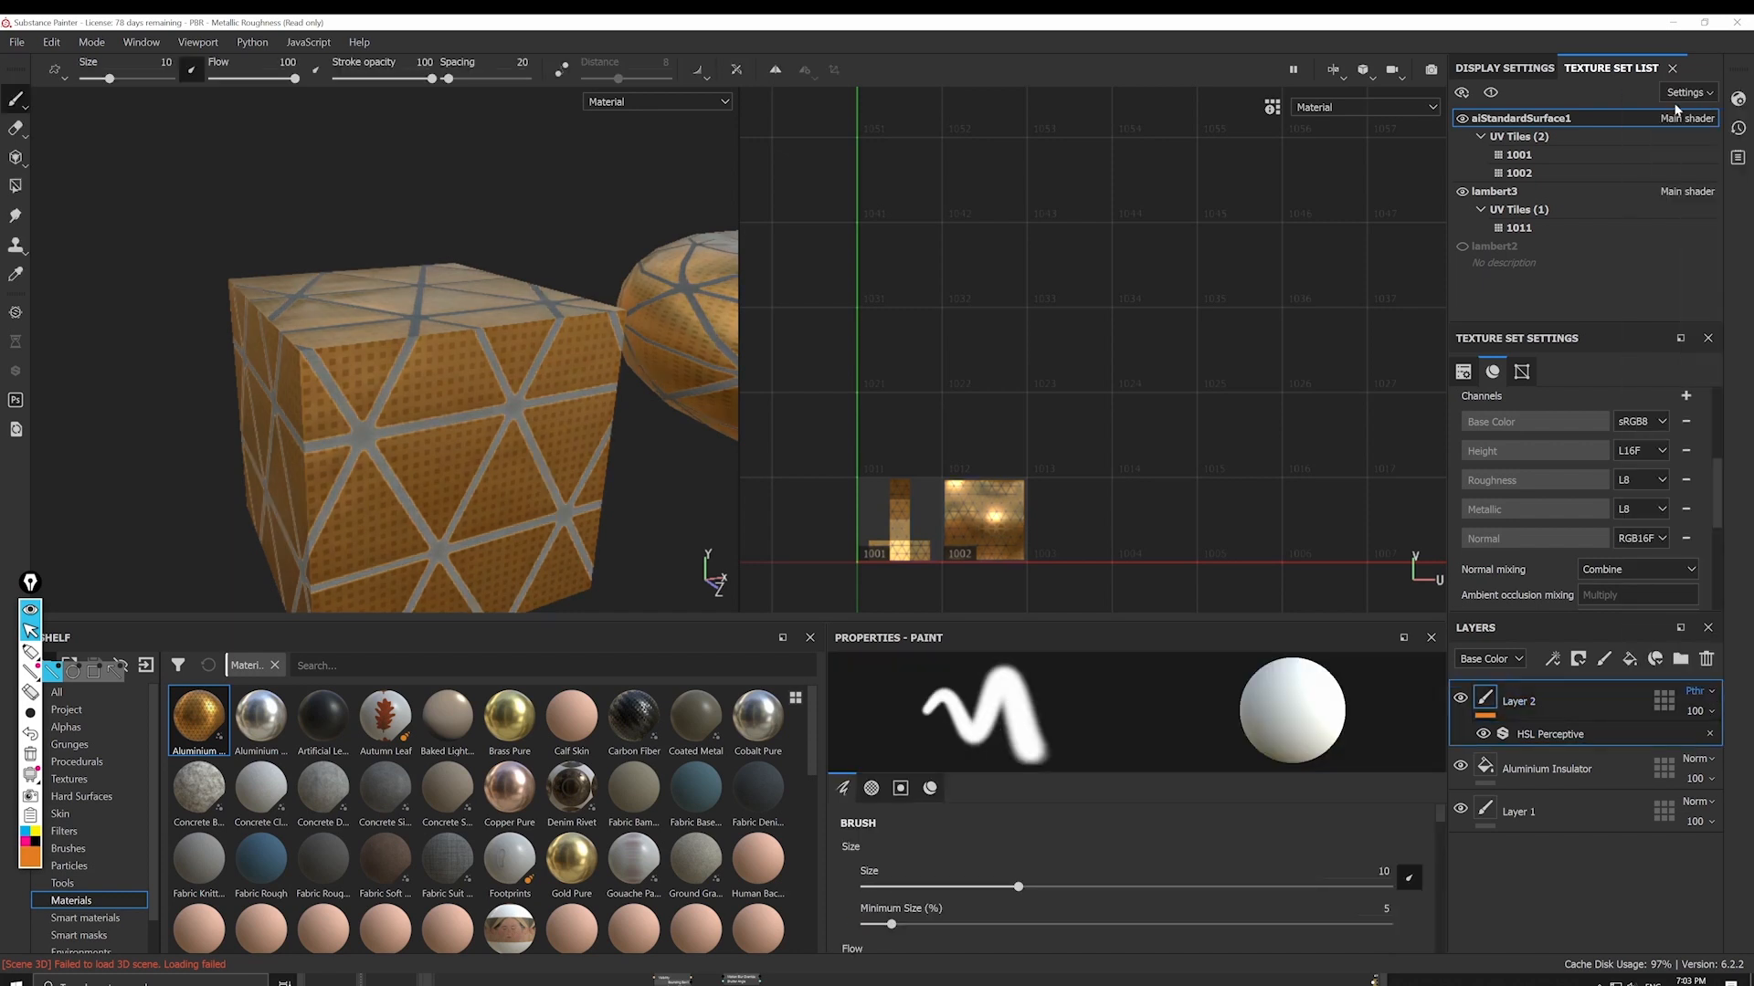
# Step: Display the base color channel on the cube and set the HSL Perceptive filter's lightness to 0.563
pyautogui.press('c')
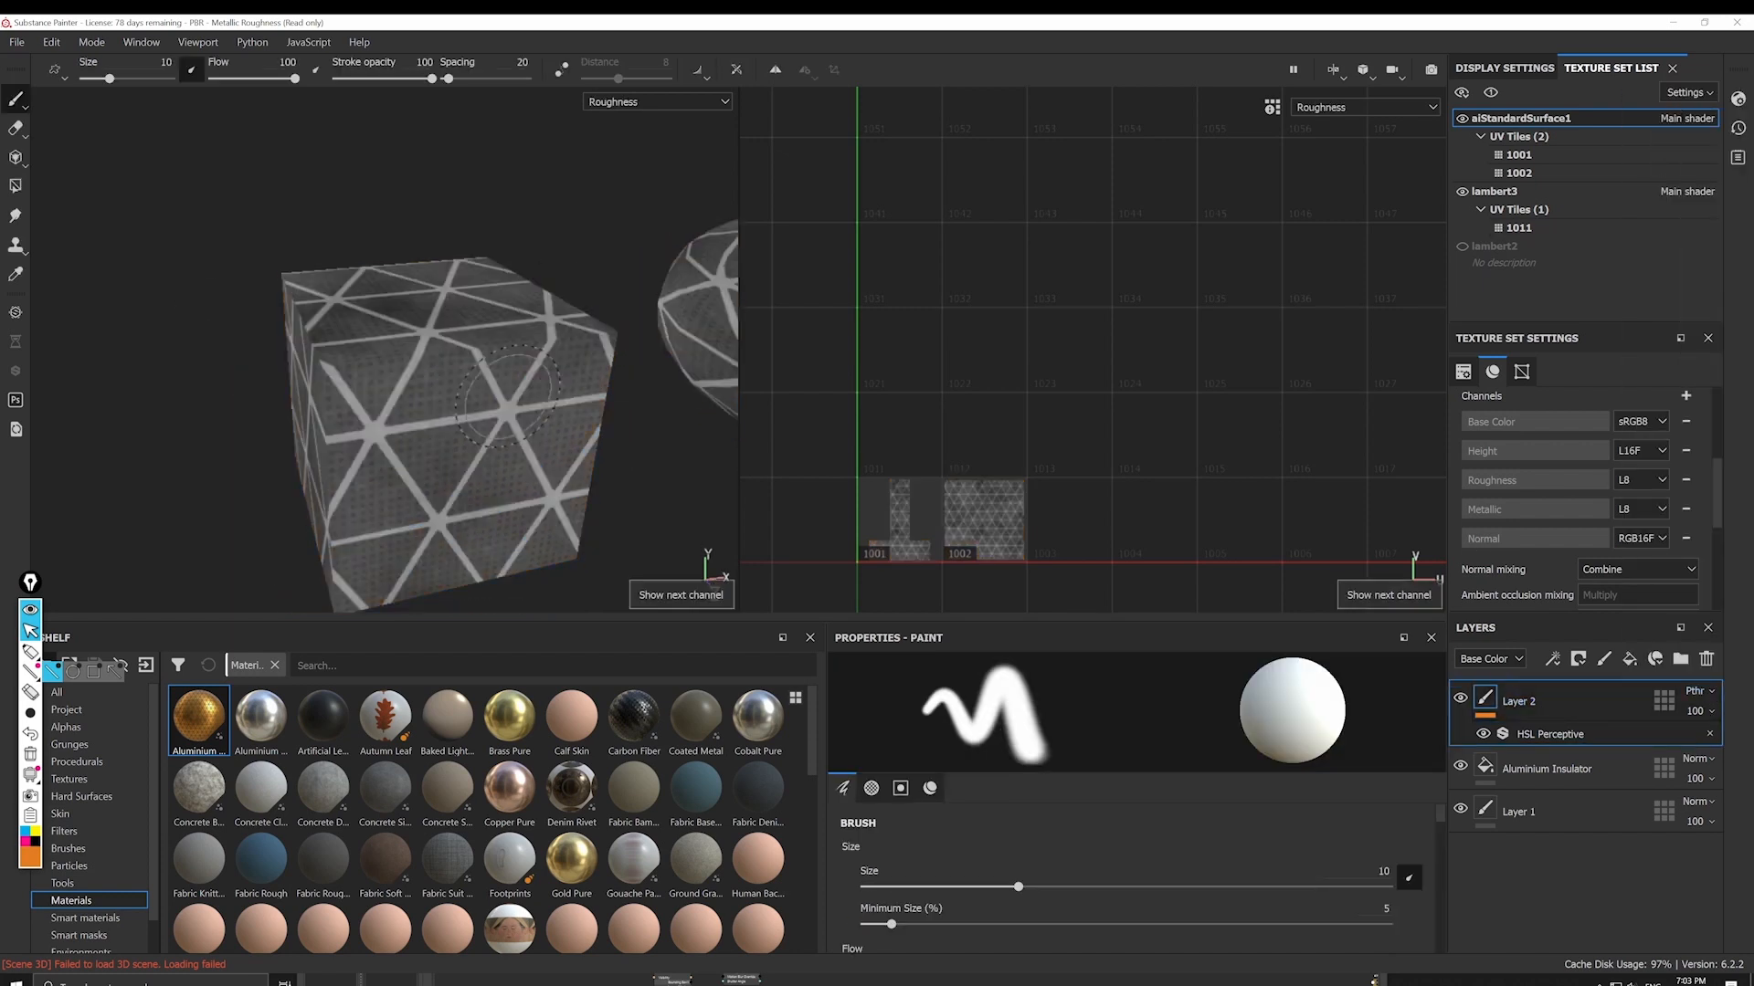
pyautogui.keyDown('alt'); pyautogui.moveTo(505, 365); pyautogui.dragTo(557, 373); pyautogui.keyUp('alt')
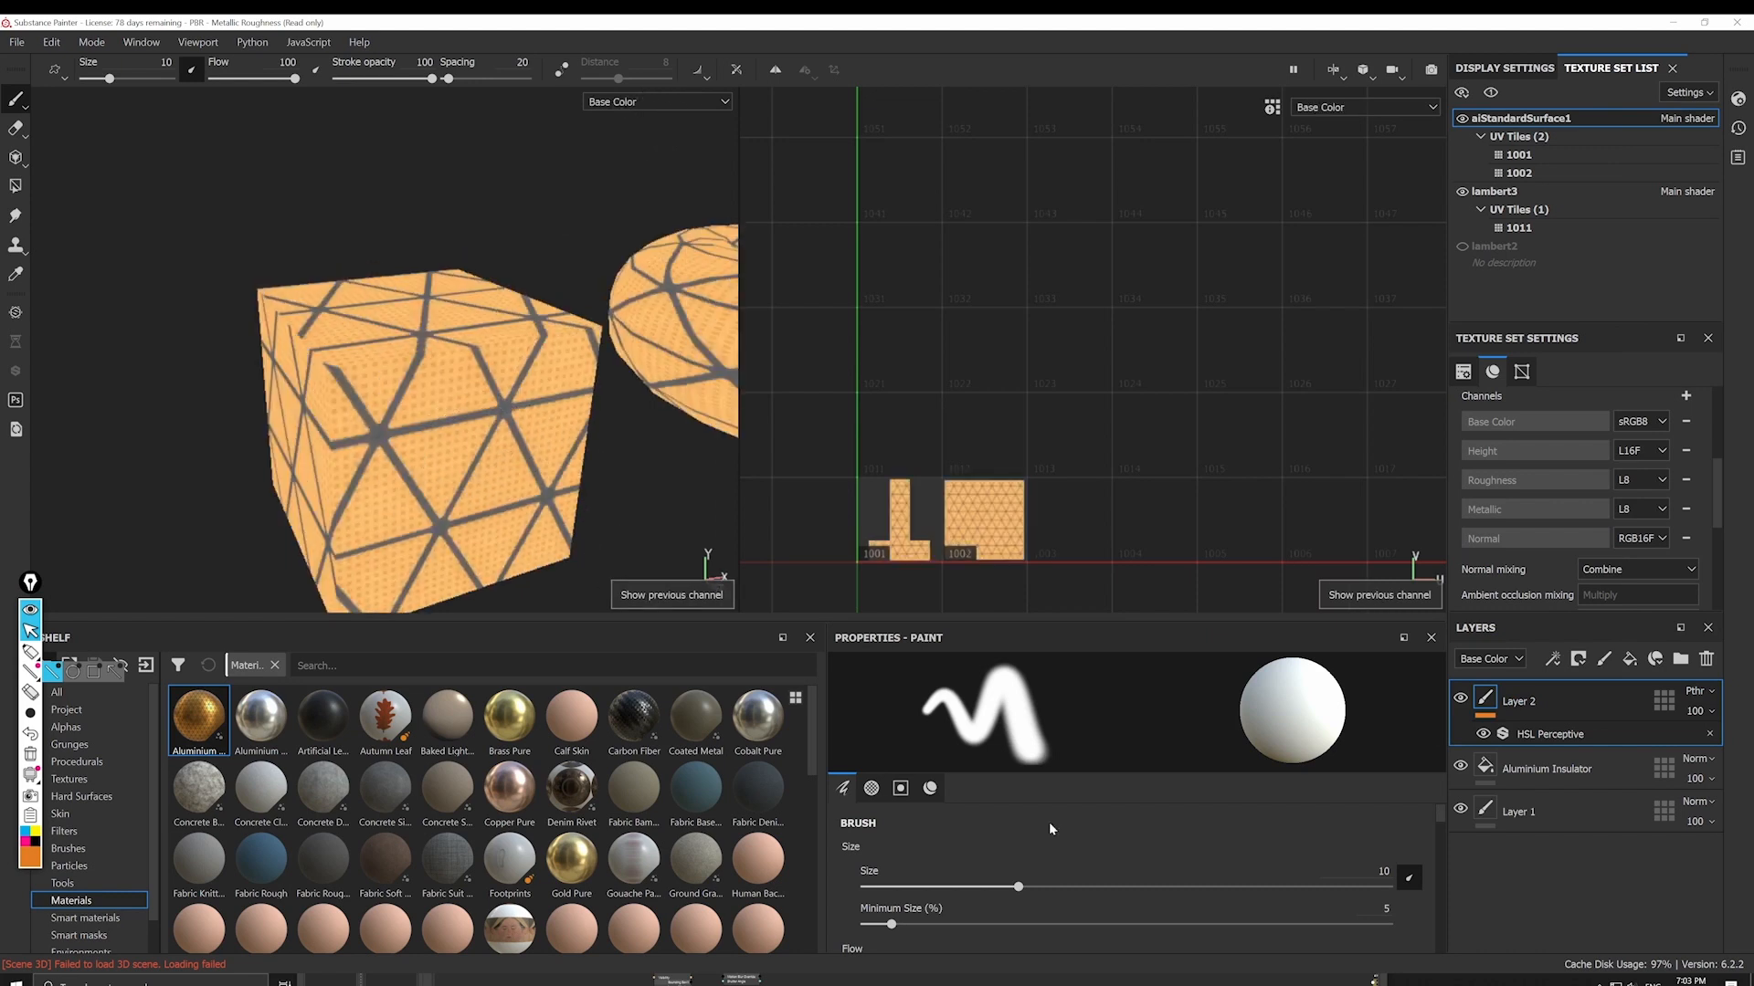
pyautogui.click(1552, 734)
pyautogui.moveTo(1242, 919); pyautogui.dragTo(1179, 913)
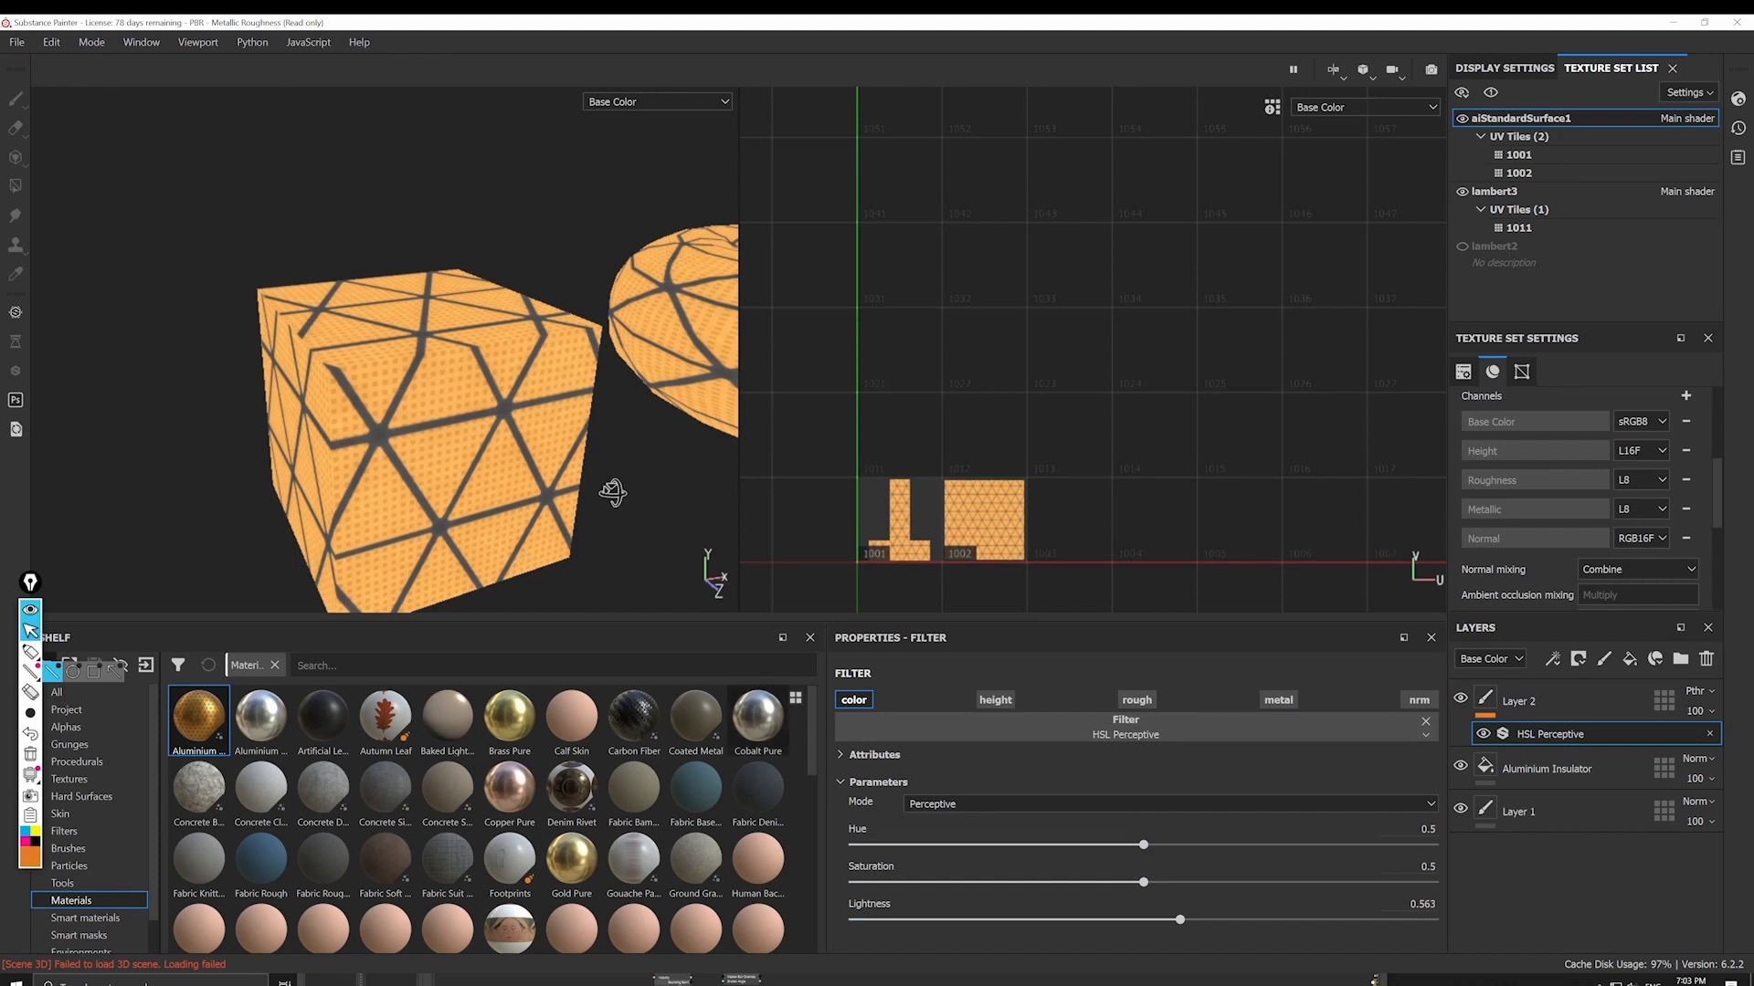
# Step: Check the full material and export aiStandardSurface1's textures as 8-bit PNG with the Arnold (AiStandard)_Metal template
pyautogui.keyDown('alt'); pyautogui.moveTo(615, 493); pyautogui.dragTo(430, 474); pyautogui.keyUp('alt')
pyautogui.keyDown('alt'); pyautogui.moveTo(430, 474); pyautogui.dragTo(468, 417, button='right'); pyautogui.keyUp('alt')
pyautogui.keyDown('alt'); pyautogui.moveTo(468, 417); pyautogui.dragTo(394, 430, button='middle'); pyautogui.keyUp('alt')
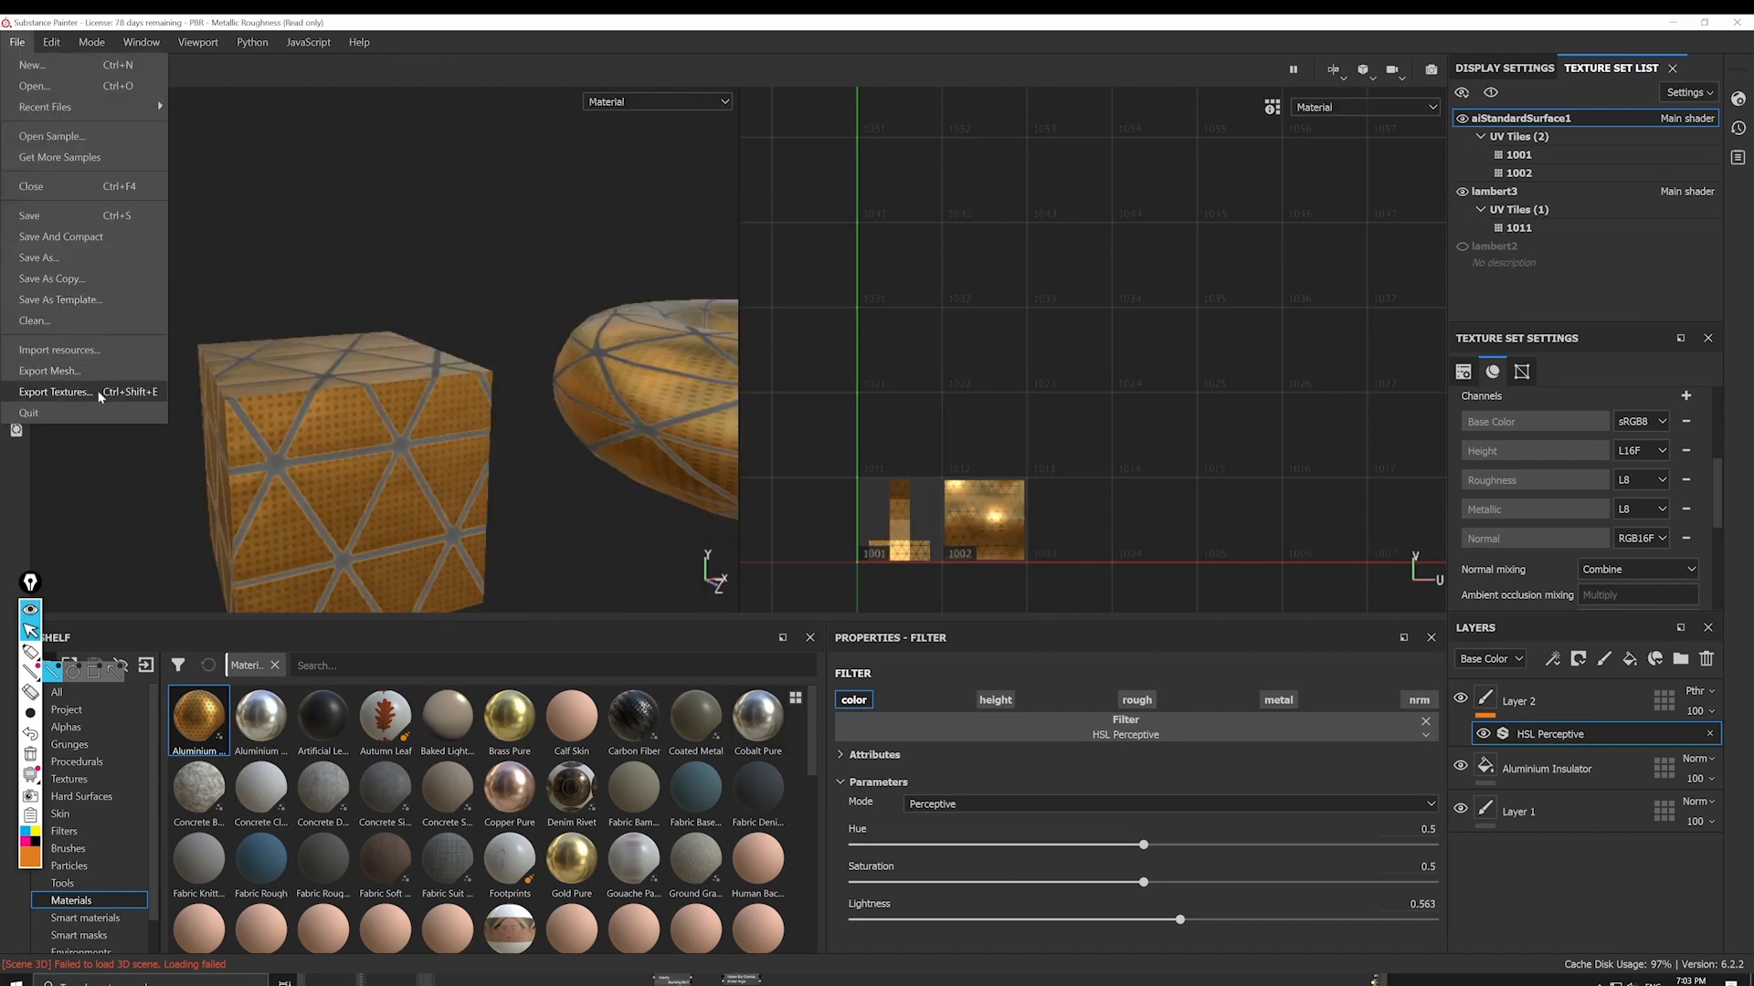
pyautogui.click(103, 396)
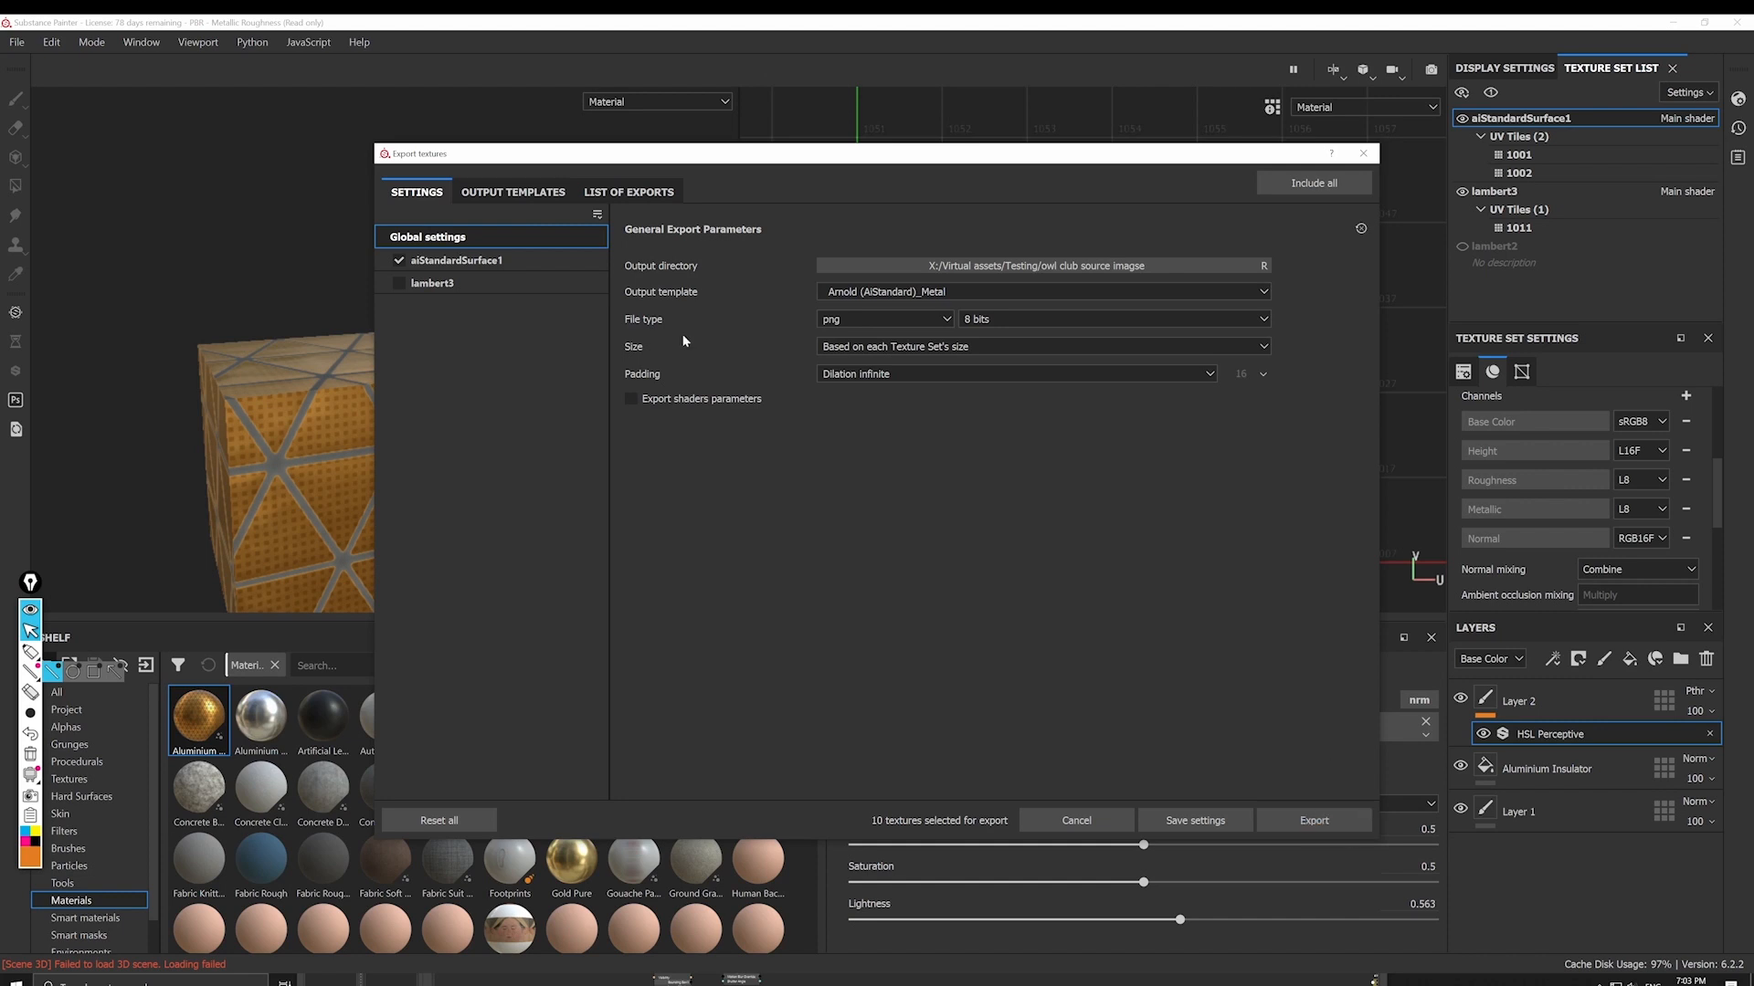
pyautogui.click(1297, 819)
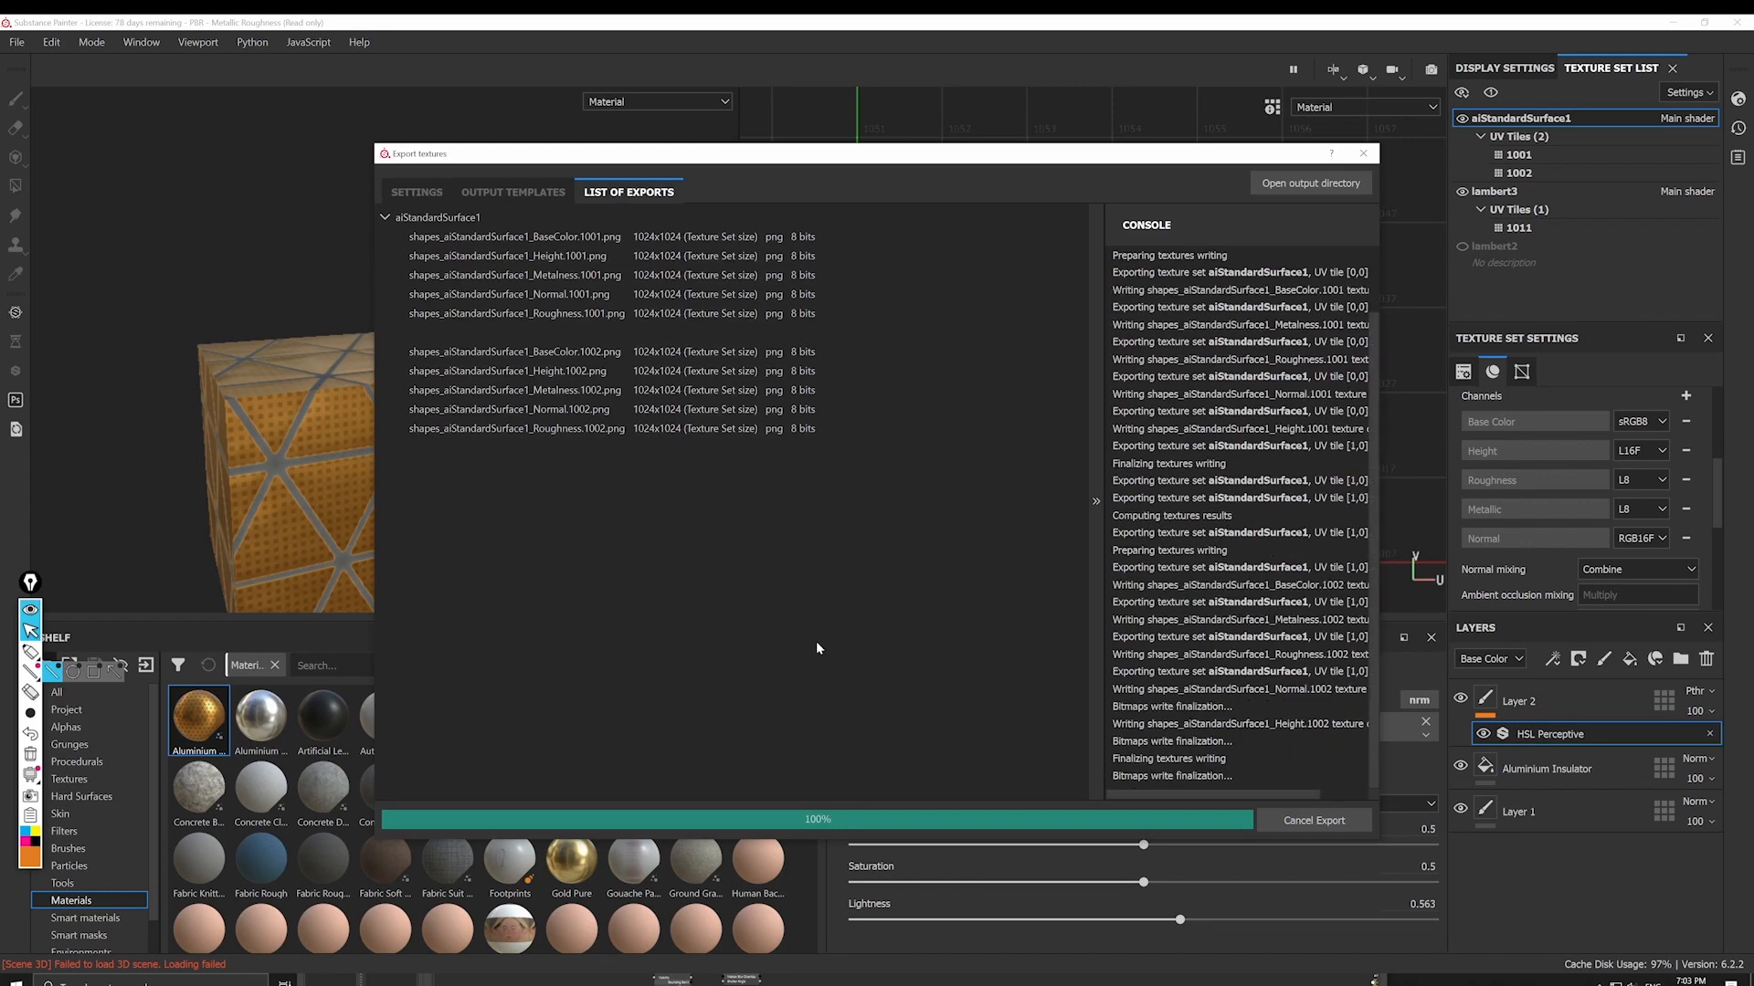
# Step: Switch to Maya and reload the image of the OwlClub_Gold_BaseColor file texture
pyautogui.hotkey('alt', 'Tab')
pyautogui.hotkey('alt', 'Tab')
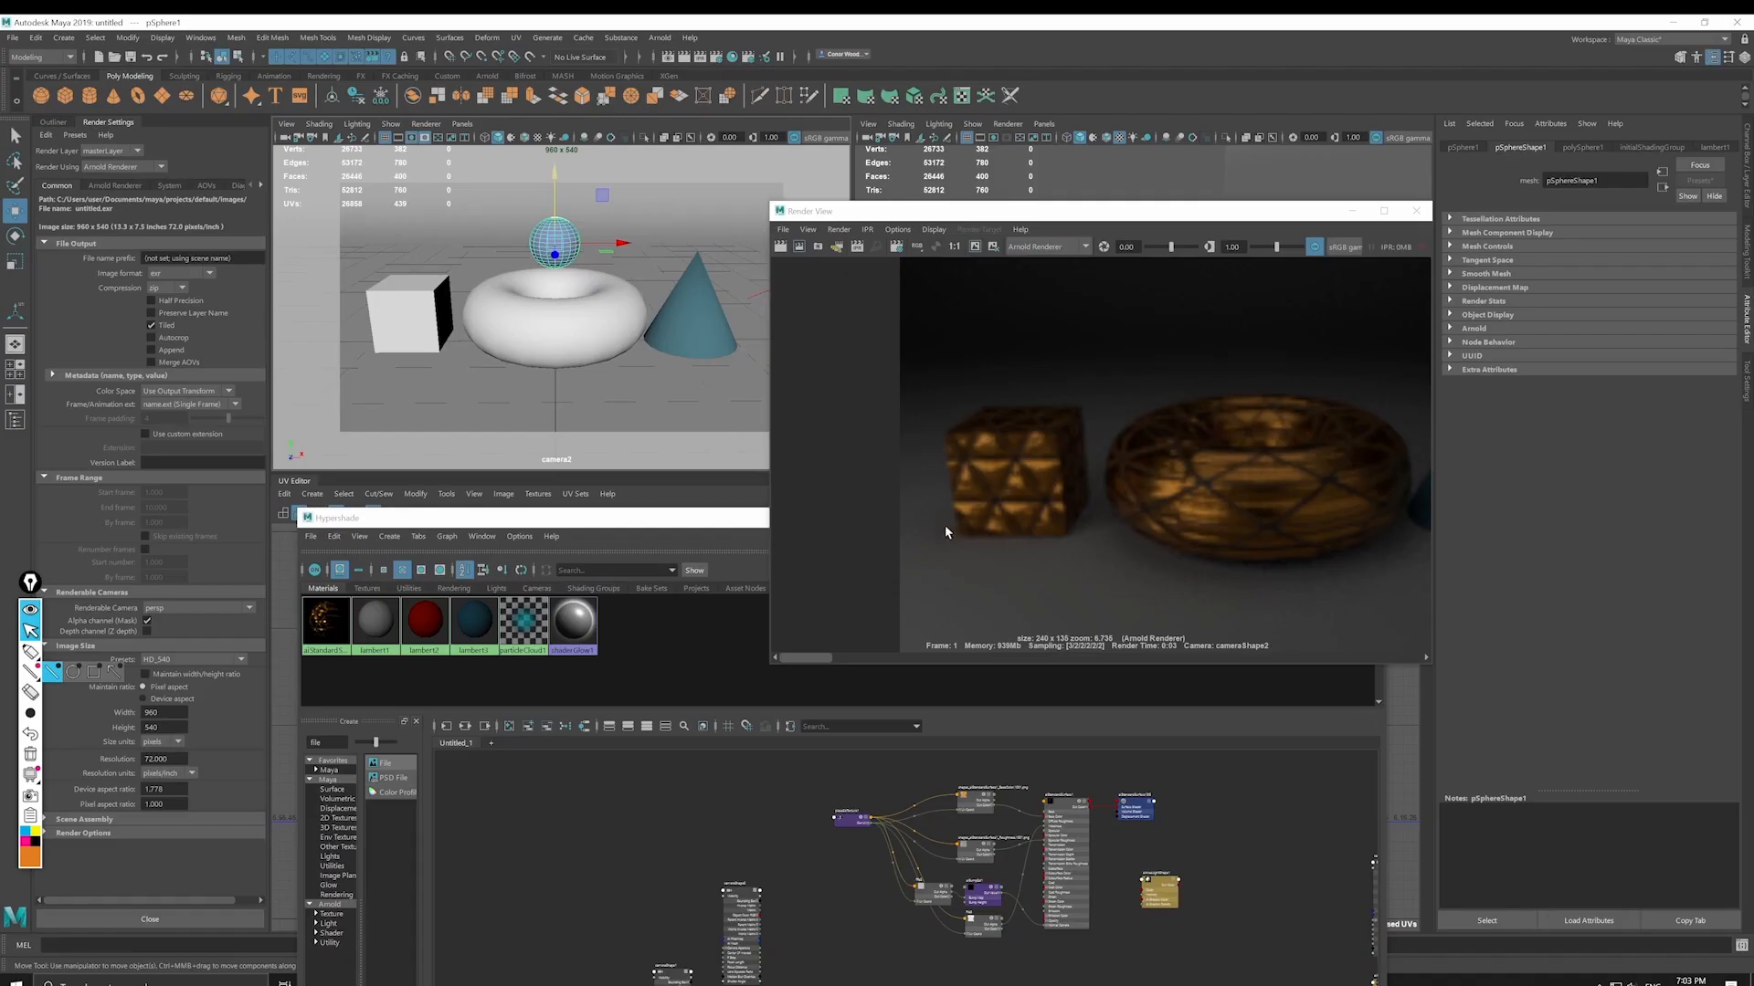
pyautogui.click(797, 765)
pyautogui.scroll(10, 853, 868)
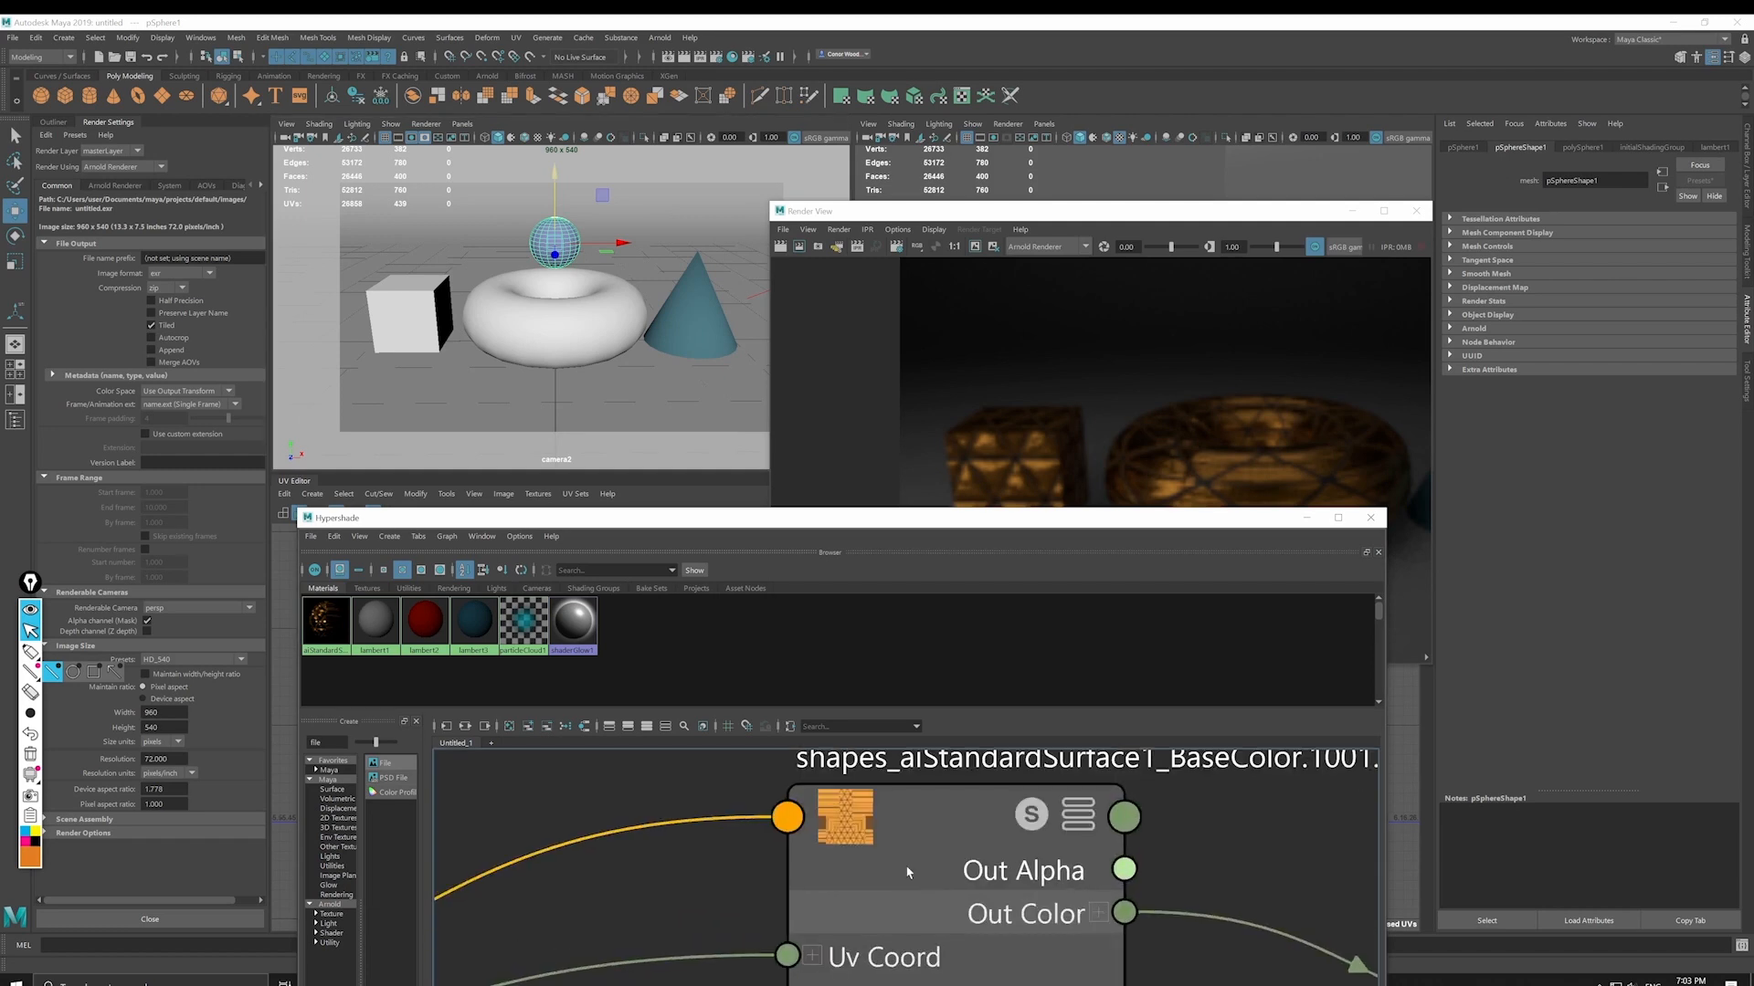
pyautogui.click(909, 873)
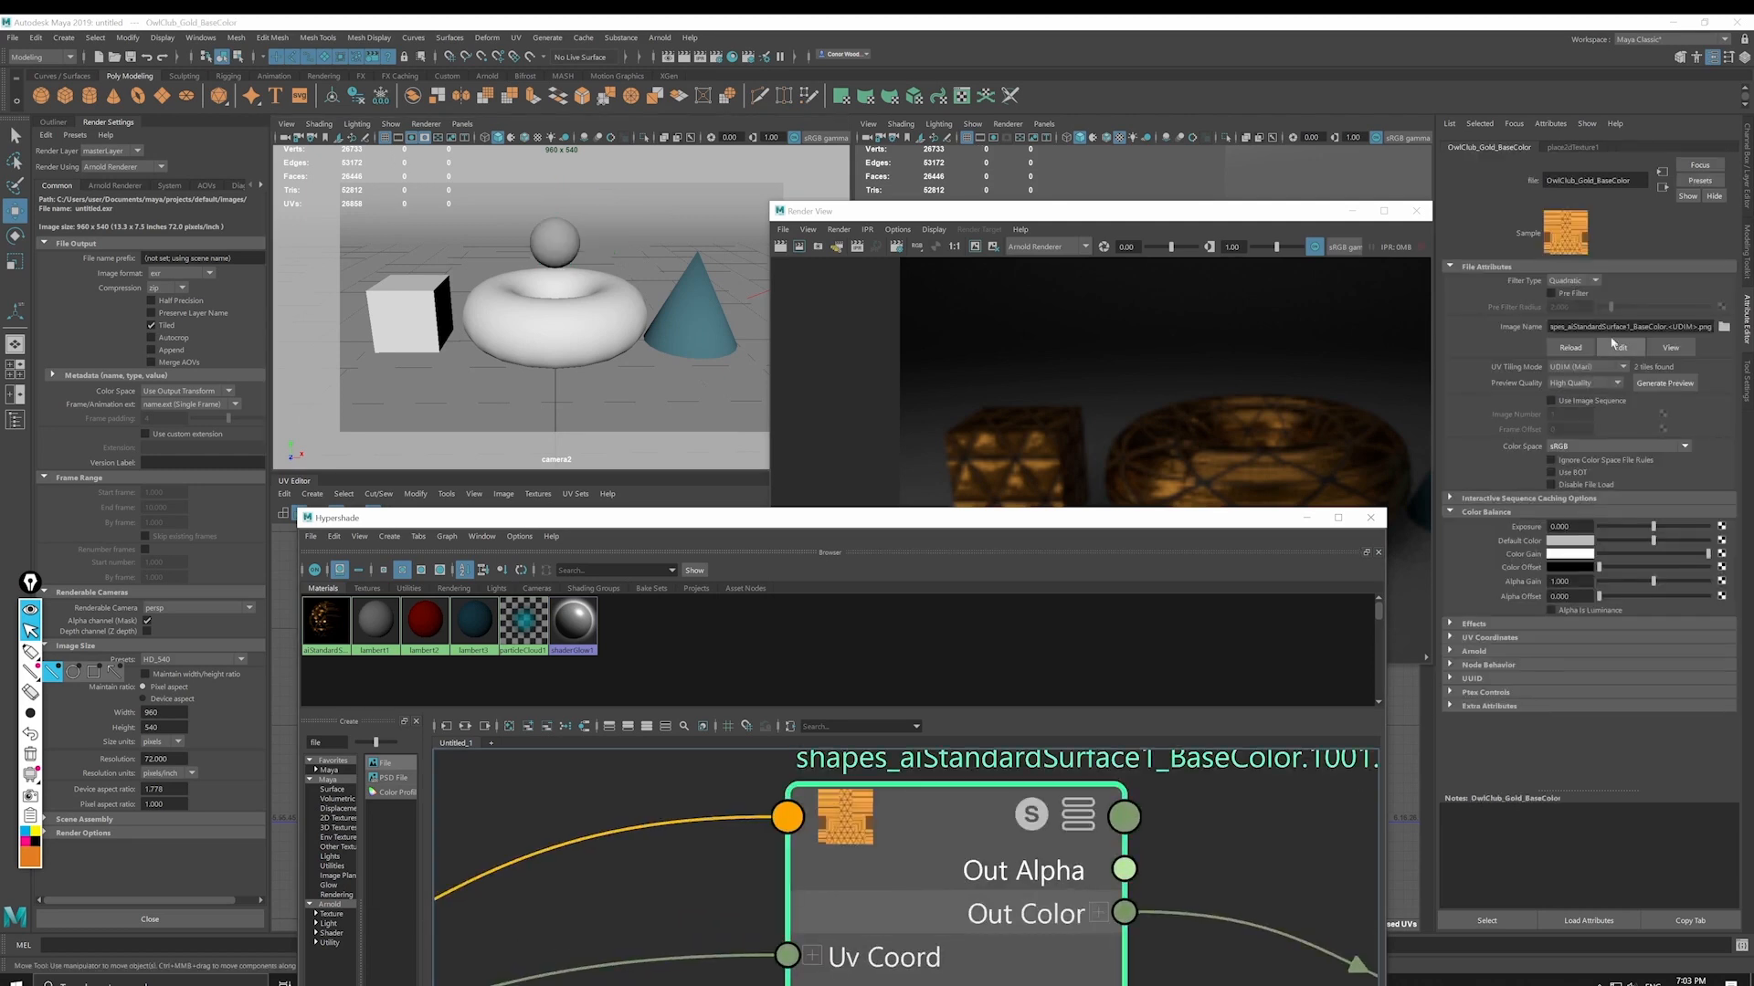
pyautogui.click(1570, 347)
# Step: Re-render the camera view with the brightened base color and compare the cube and torus with the grey sphere
pyautogui.click(976, 248)
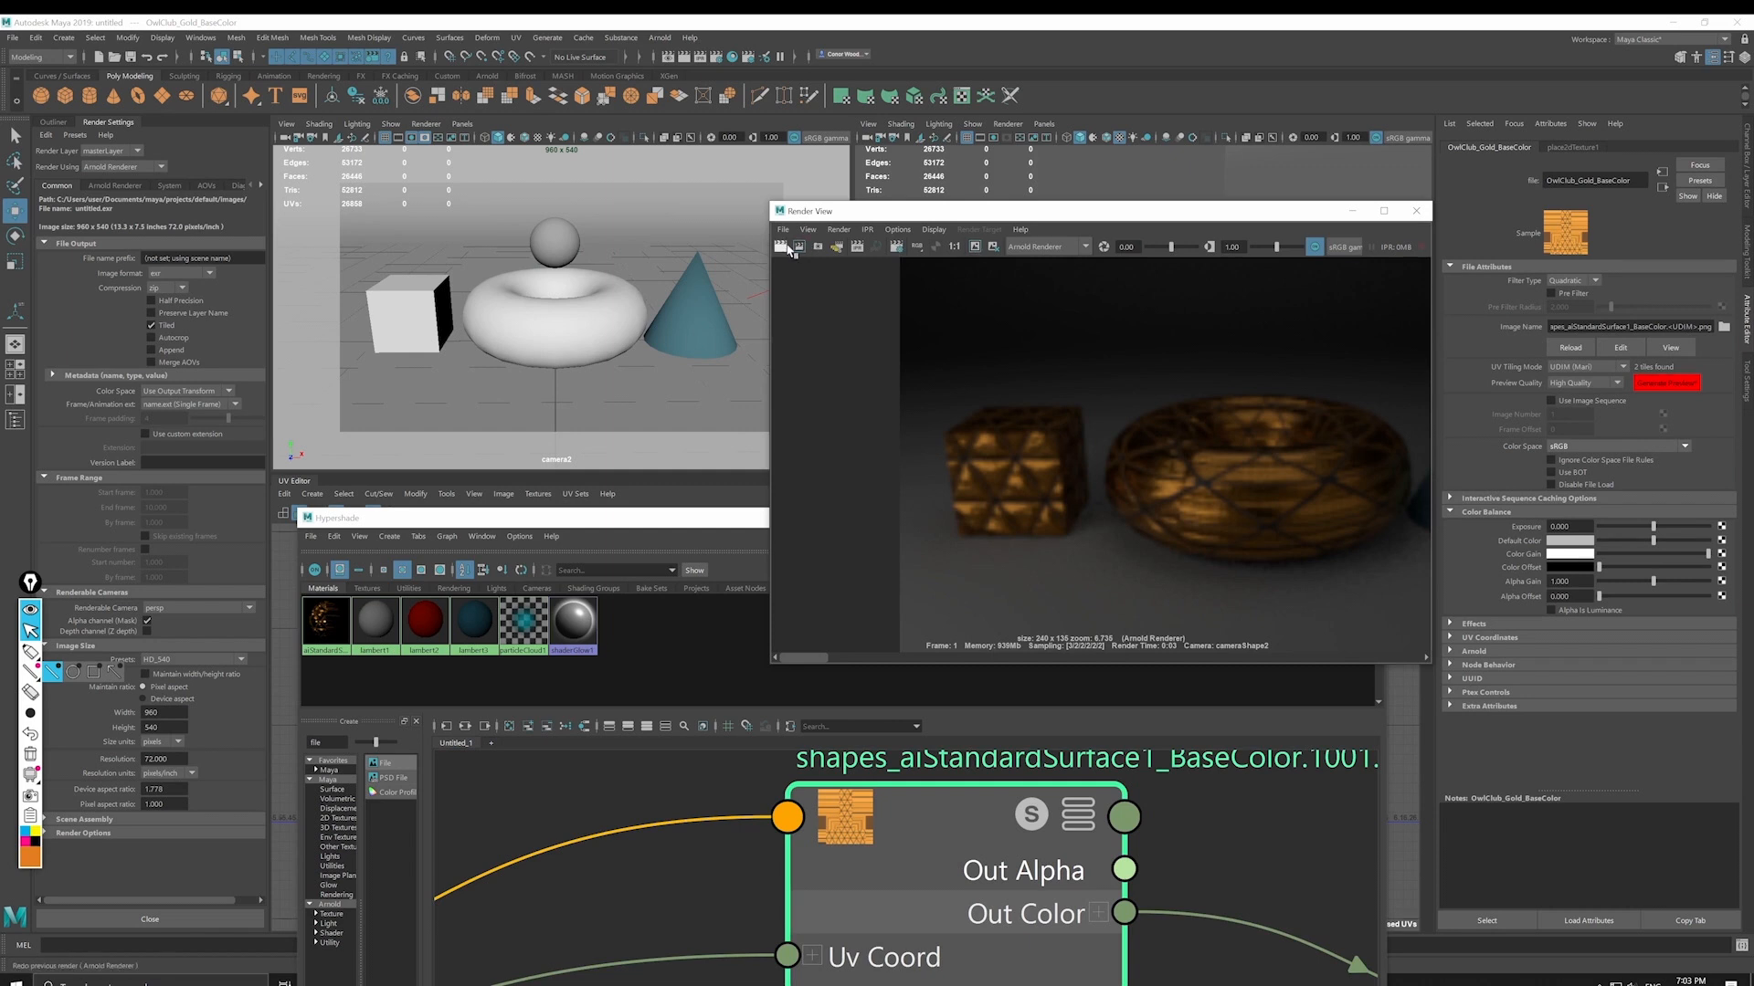
pyautogui.click(784, 247)
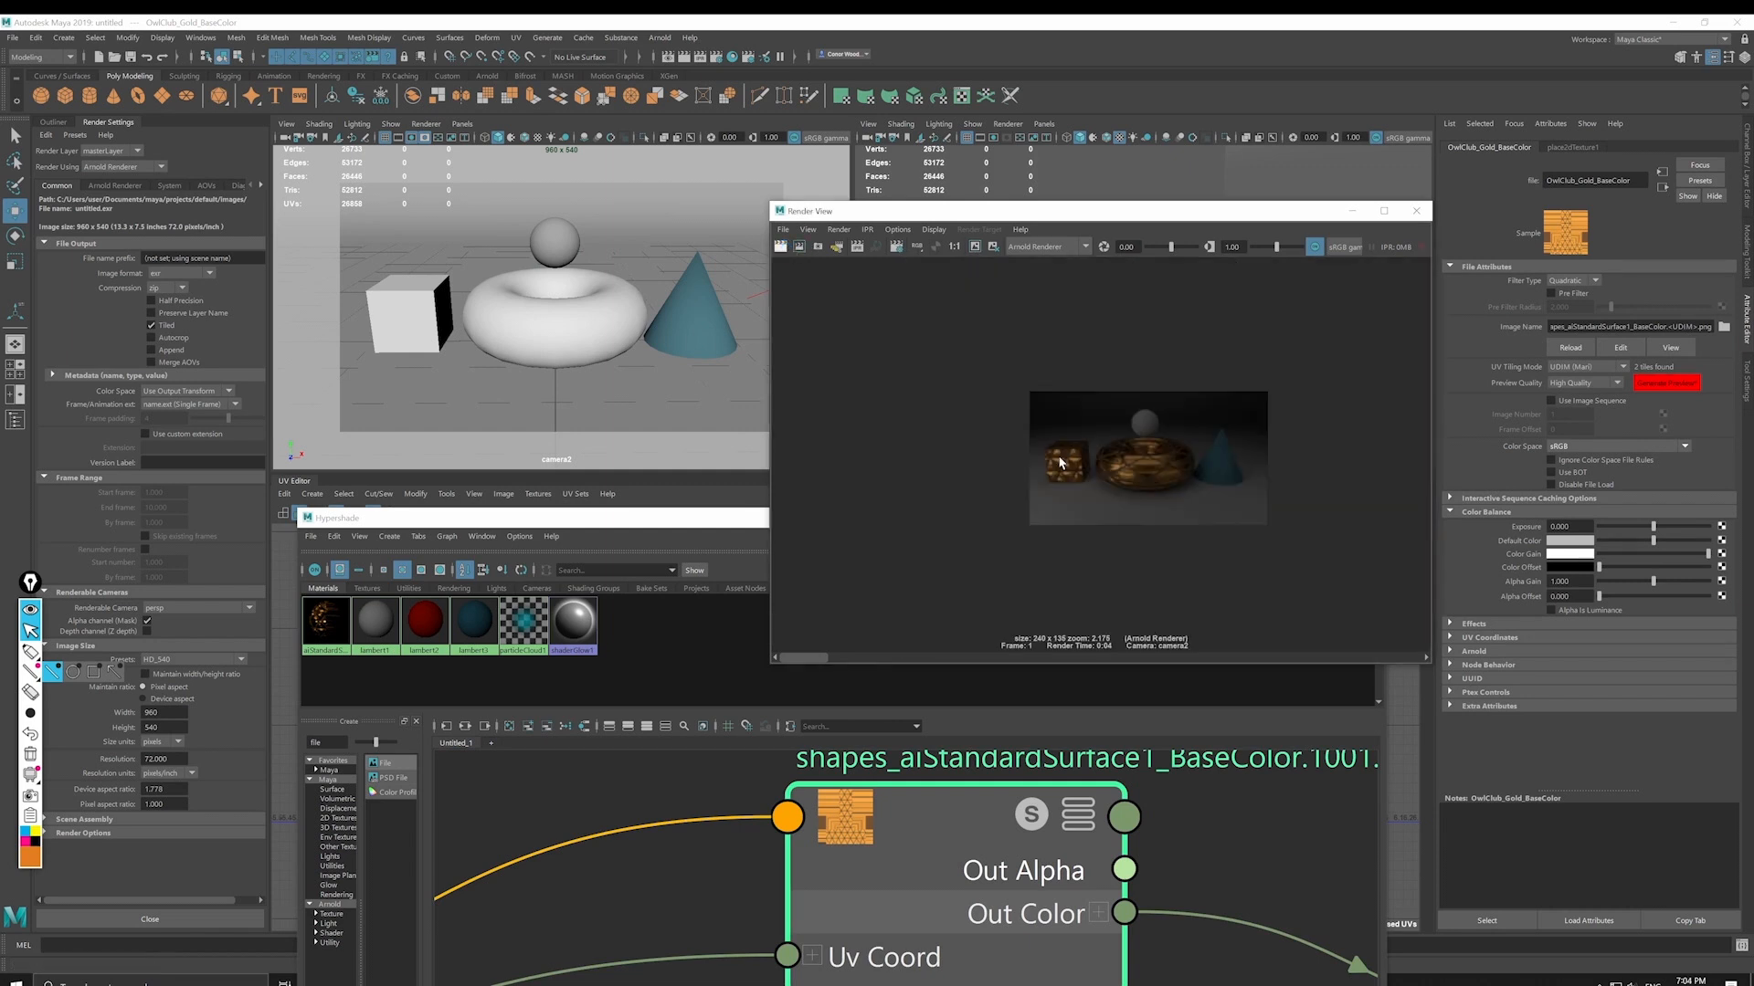
pyautogui.scroll(5, 1059, 463)
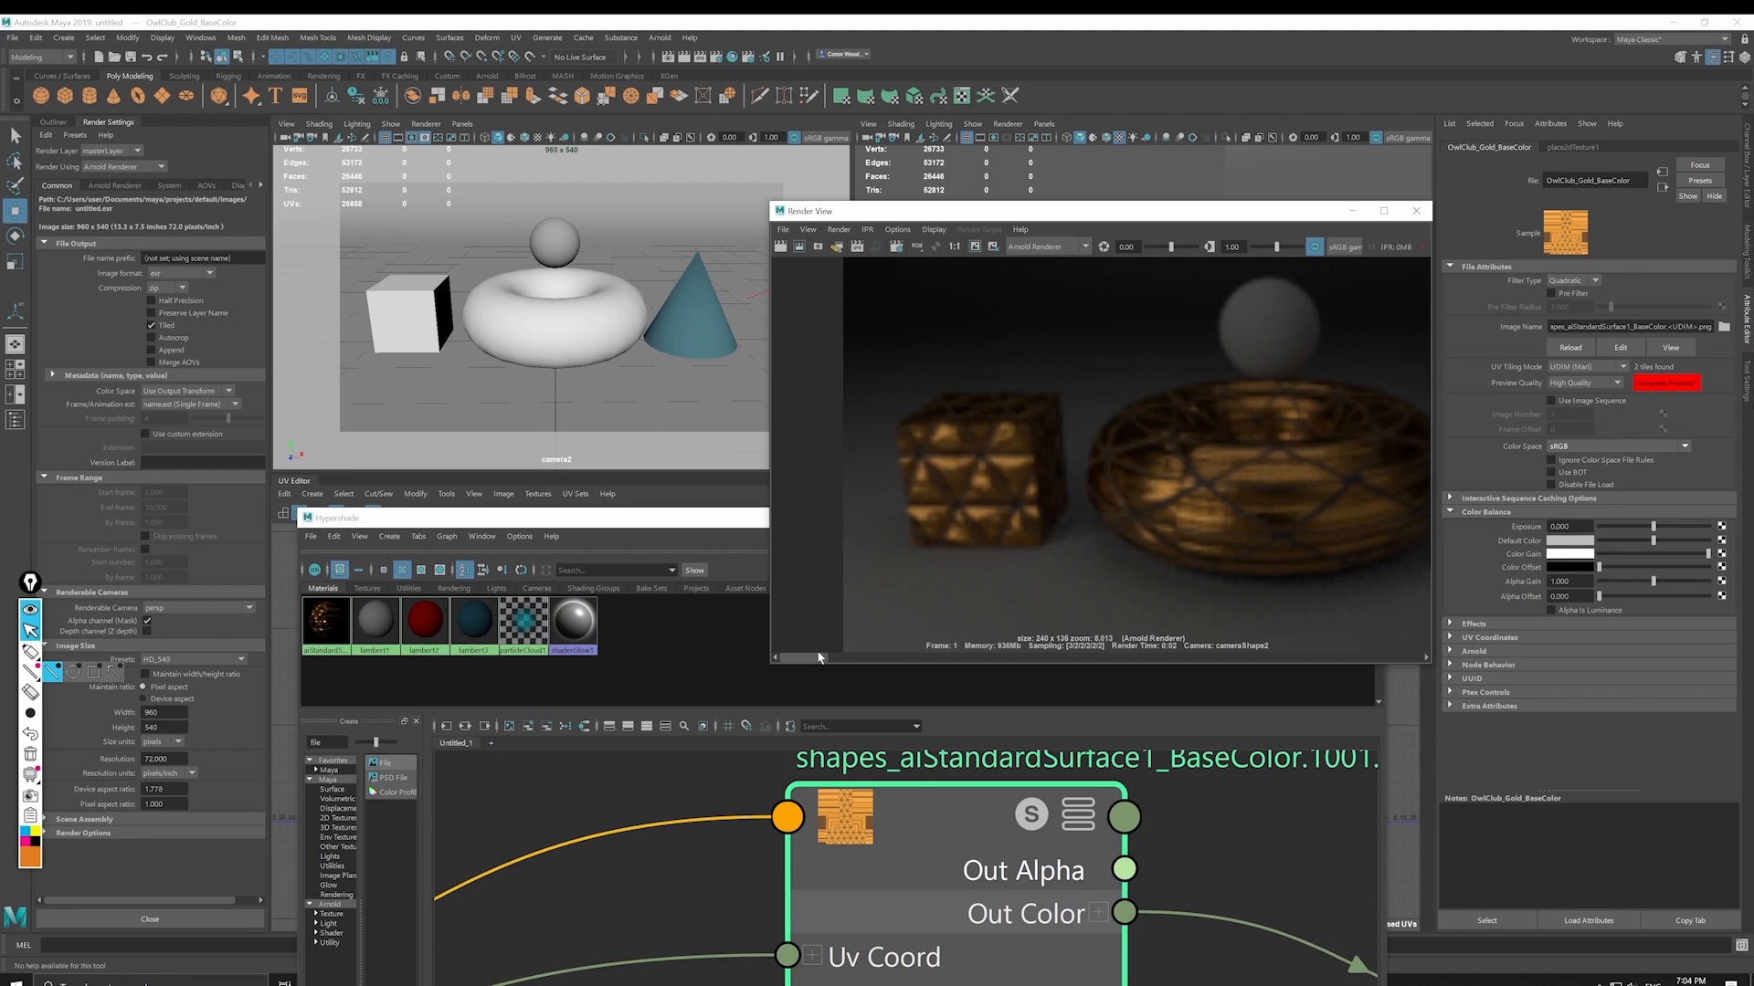
pyautogui.scroll(-1, 842, 598)
pyautogui.moveTo(887, 436); pyautogui.dragTo(989, 524)
pyautogui.moveTo(1165, 327); pyautogui.dragTo(1240, 406)
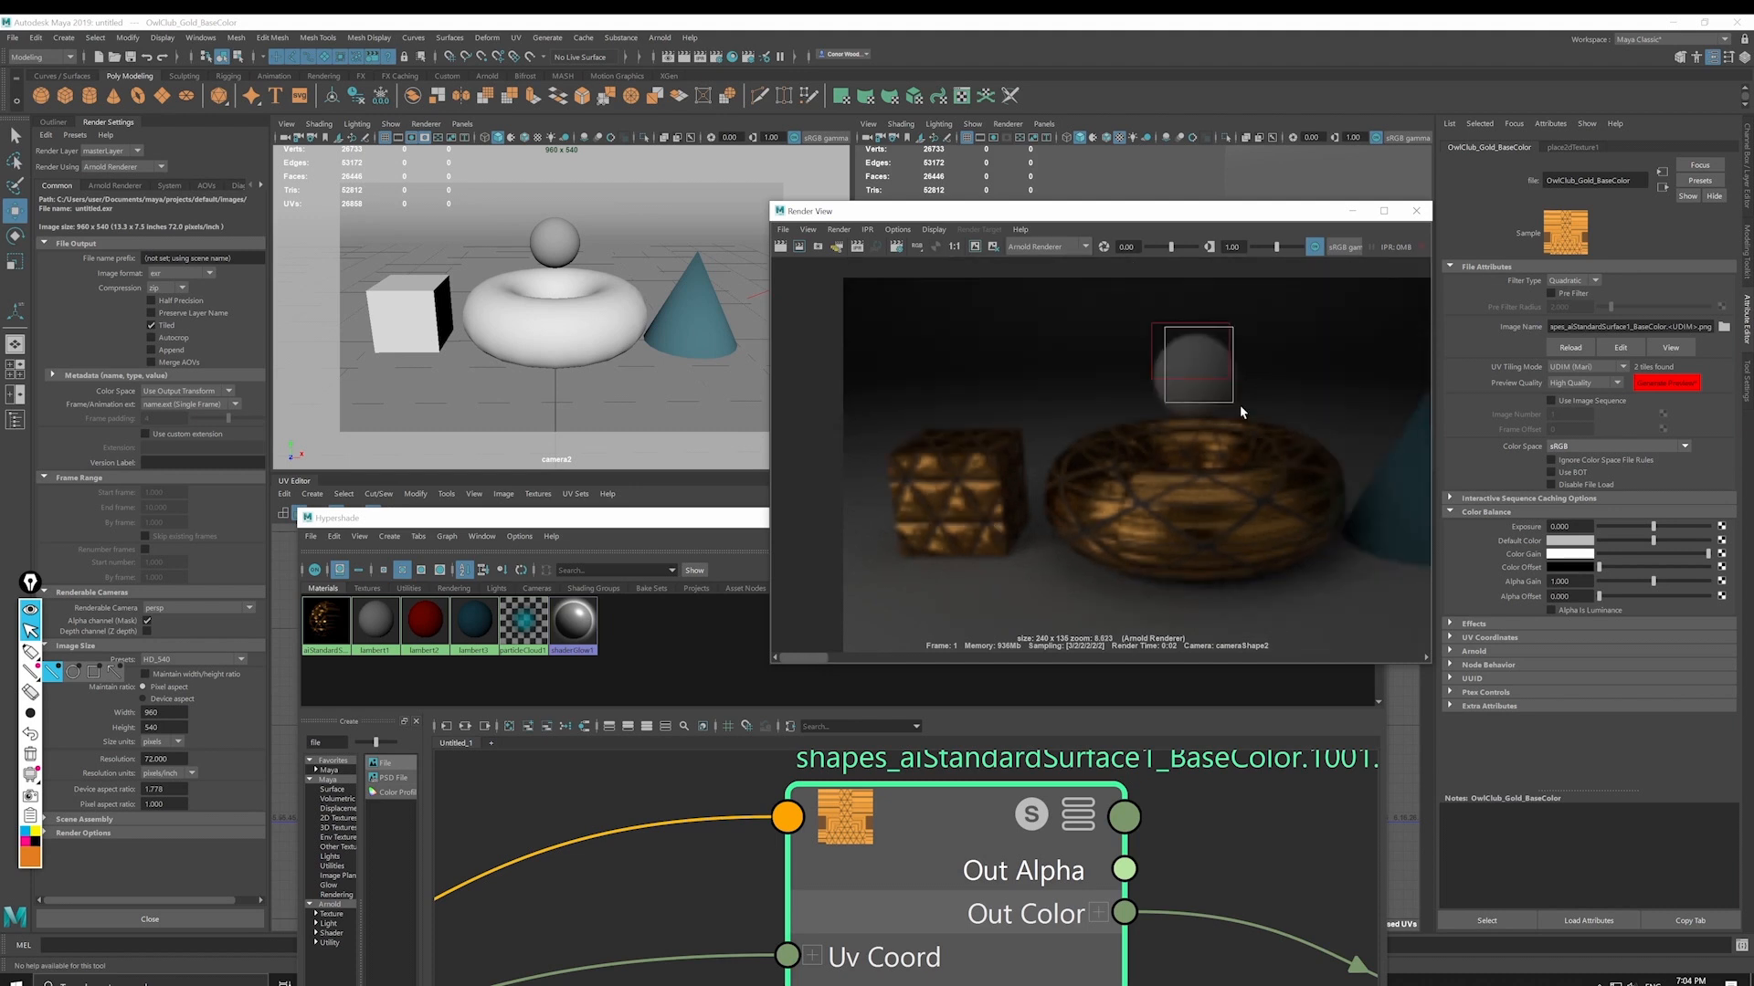
# Step: Delete the sphere above the torus
pyautogui.moveTo(551, 242); pyautogui.dragTo(561, 579, button='right')
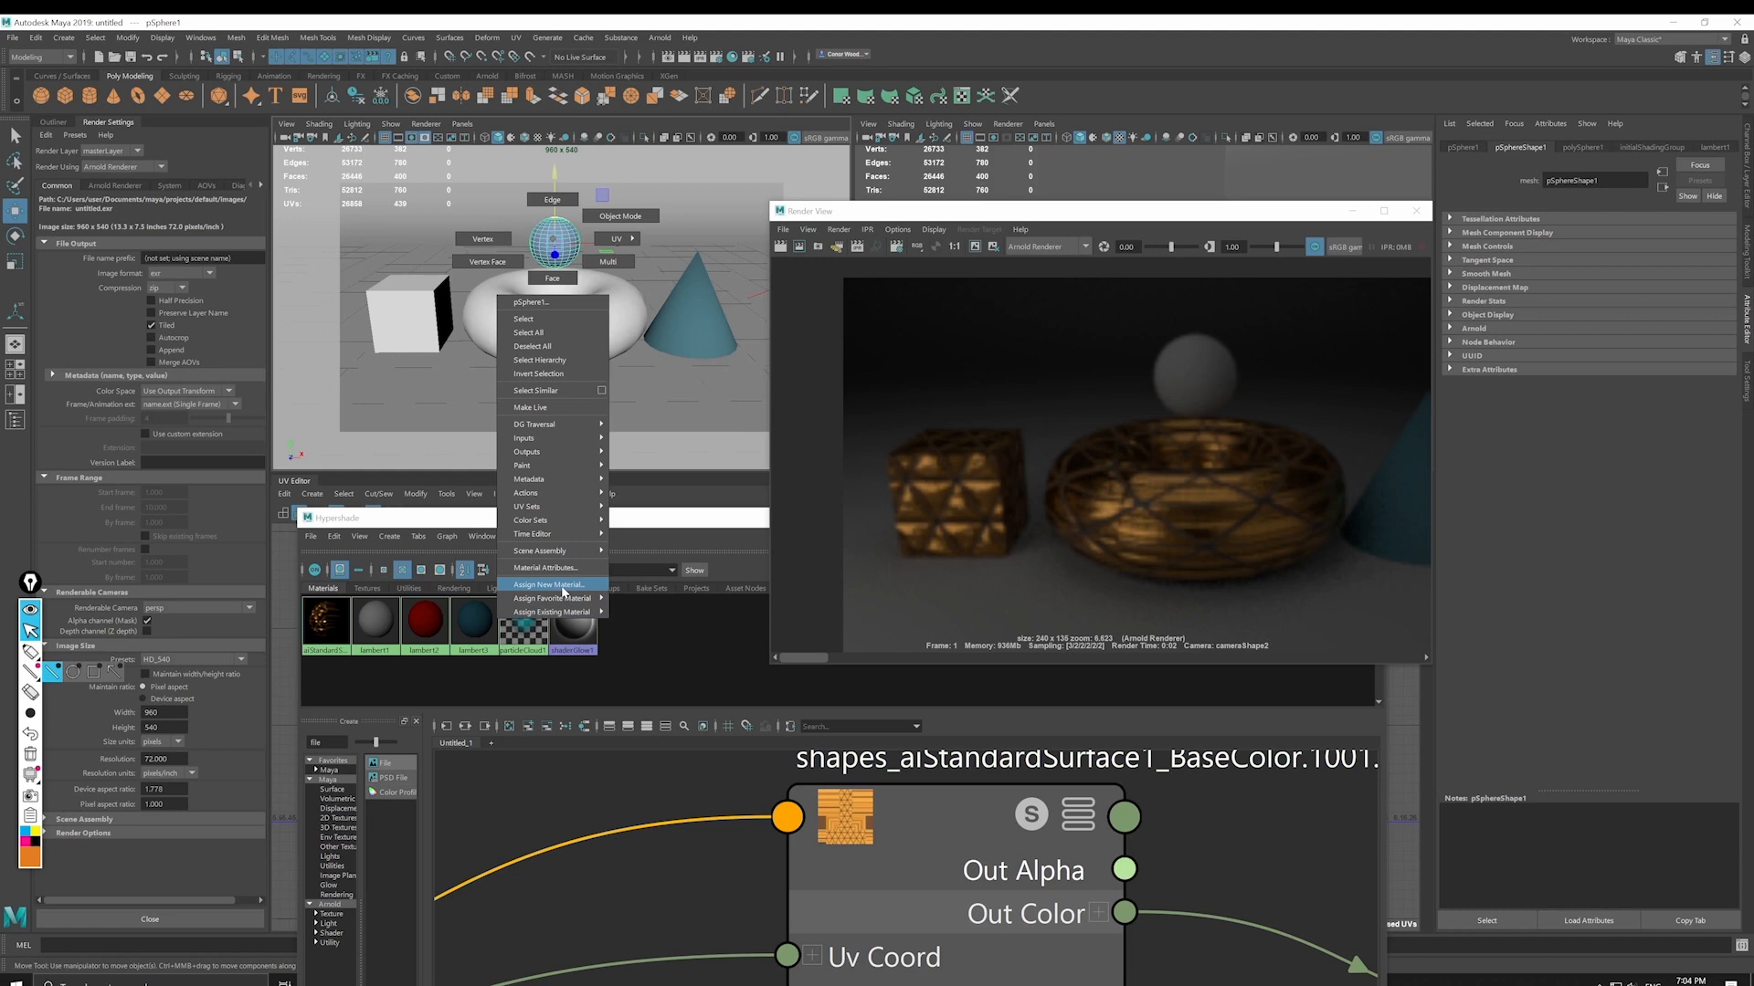
pyautogui.press('Escape')
pyautogui.press('Delete')
# Step: Examine the rendered cube, torus and grey sphere up close to compare their brightness and shading
pyautogui.moveTo(1123, 298); pyautogui.dragTo(1301, 444)
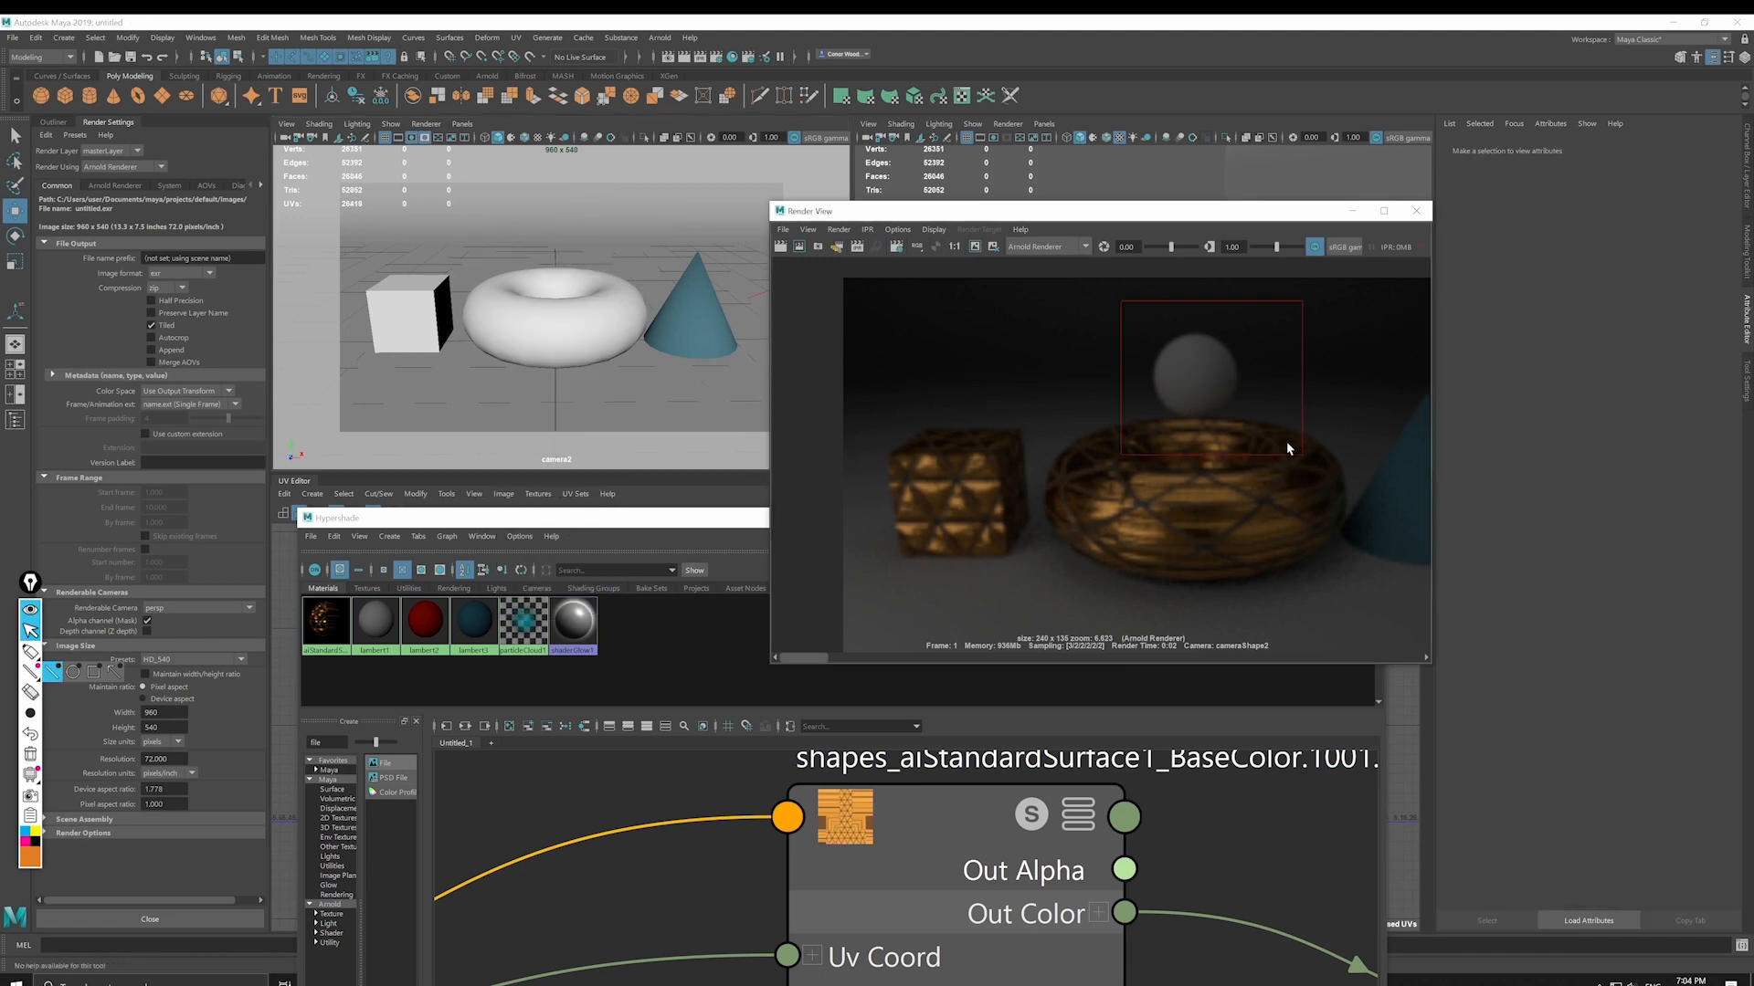
pyautogui.click(1187, 356)
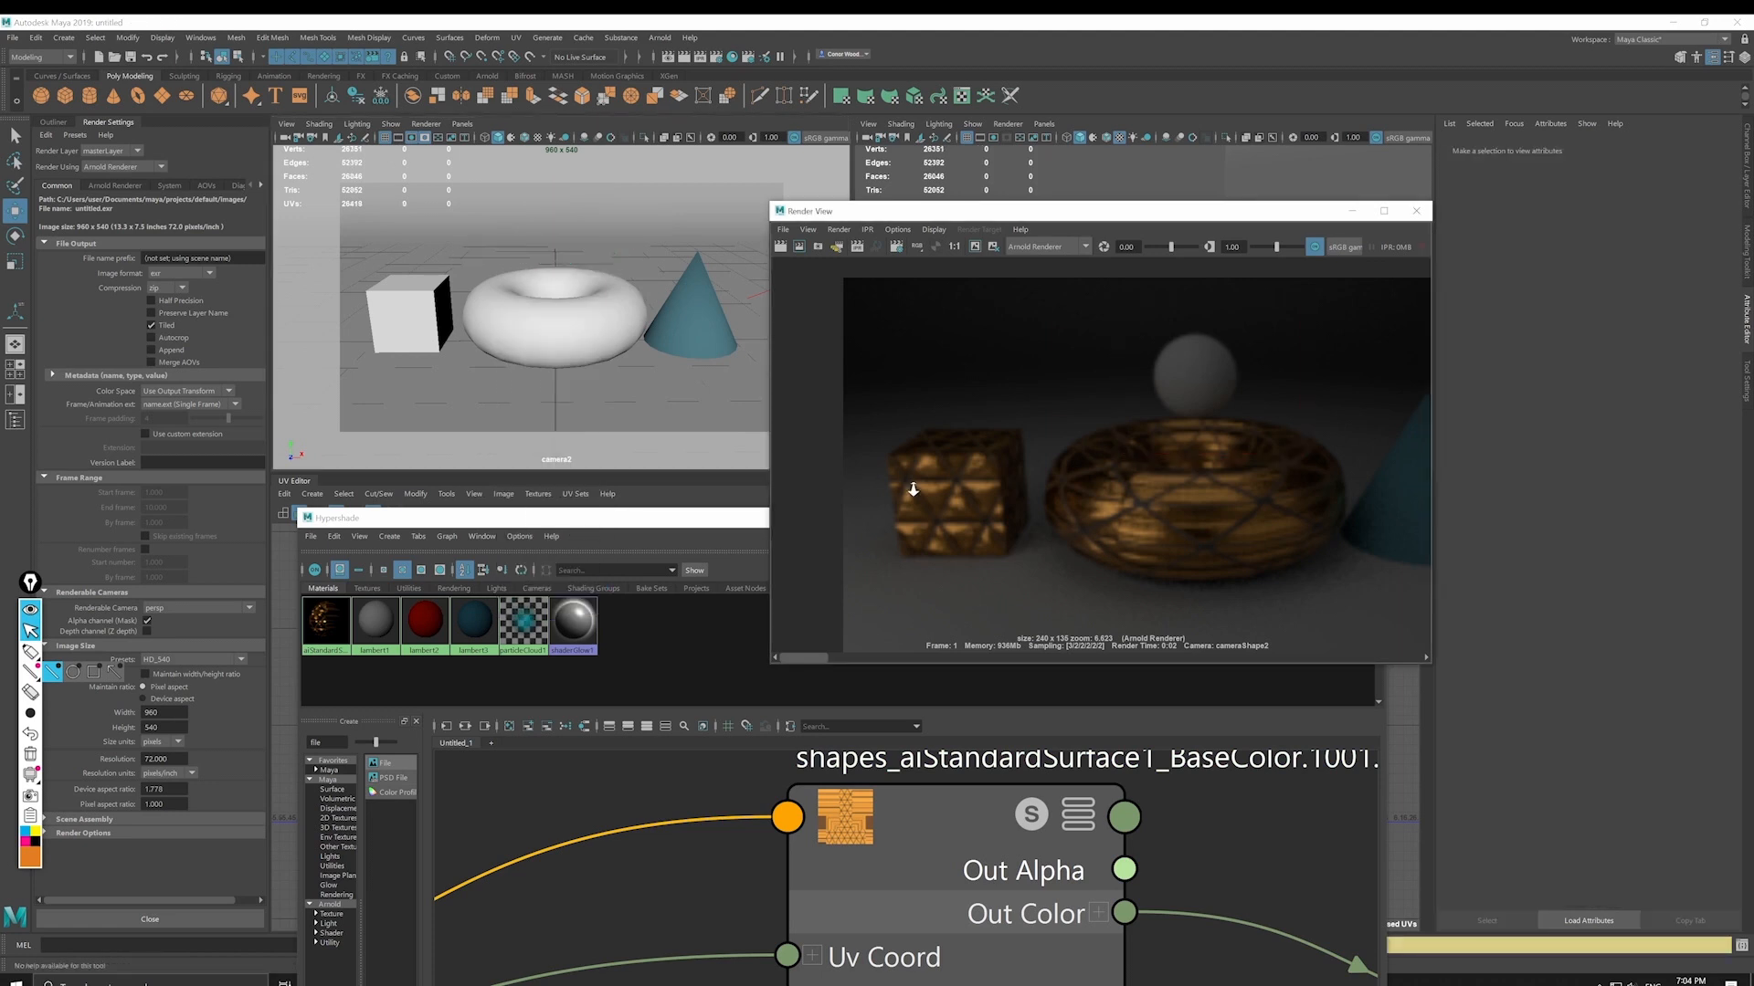
pyautogui.keyDown('alt'); pyautogui.moveTo(913, 485); pyautogui.dragTo(1049, 485, button='right'); pyautogui.keyUp('alt')
pyautogui.moveTo(943, 409); pyautogui.dragTo(1224, 583)
pyautogui.keyDown('alt'); pyautogui.moveTo(1201, 539); pyautogui.dragTo(787, 458, button='right'); pyautogui.keyUp('alt')
pyautogui.keyDown('alt'); pyautogui.moveTo(1164, 513); pyautogui.dragTo(1048, 516, button='middle'); pyautogui.keyUp('alt')
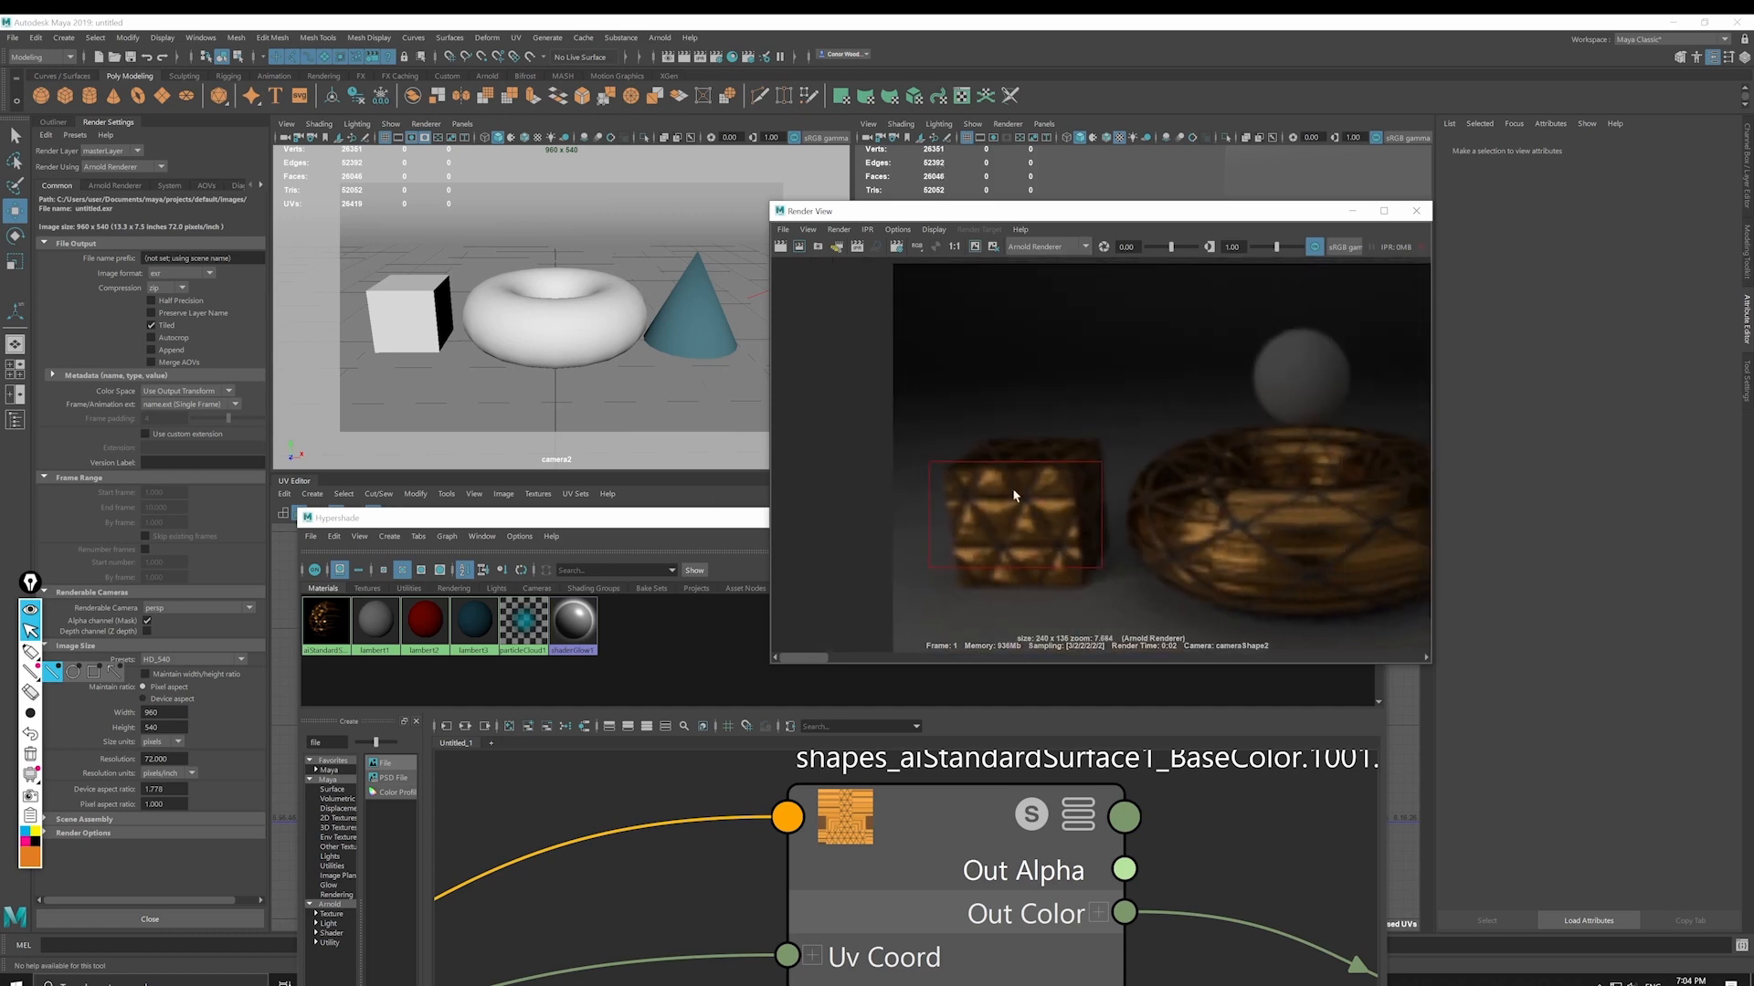
pyautogui.moveTo(1017, 435); pyautogui.dragTo(1075, 564)
pyautogui.keyDown('alt'); pyautogui.moveTo(1272, 399); pyautogui.dragTo(1139, 470, button='middle'); pyautogui.keyUp('alt')
pyautogui.moveTo(1128, 388); pyautogui.dragTo(1251, 509)
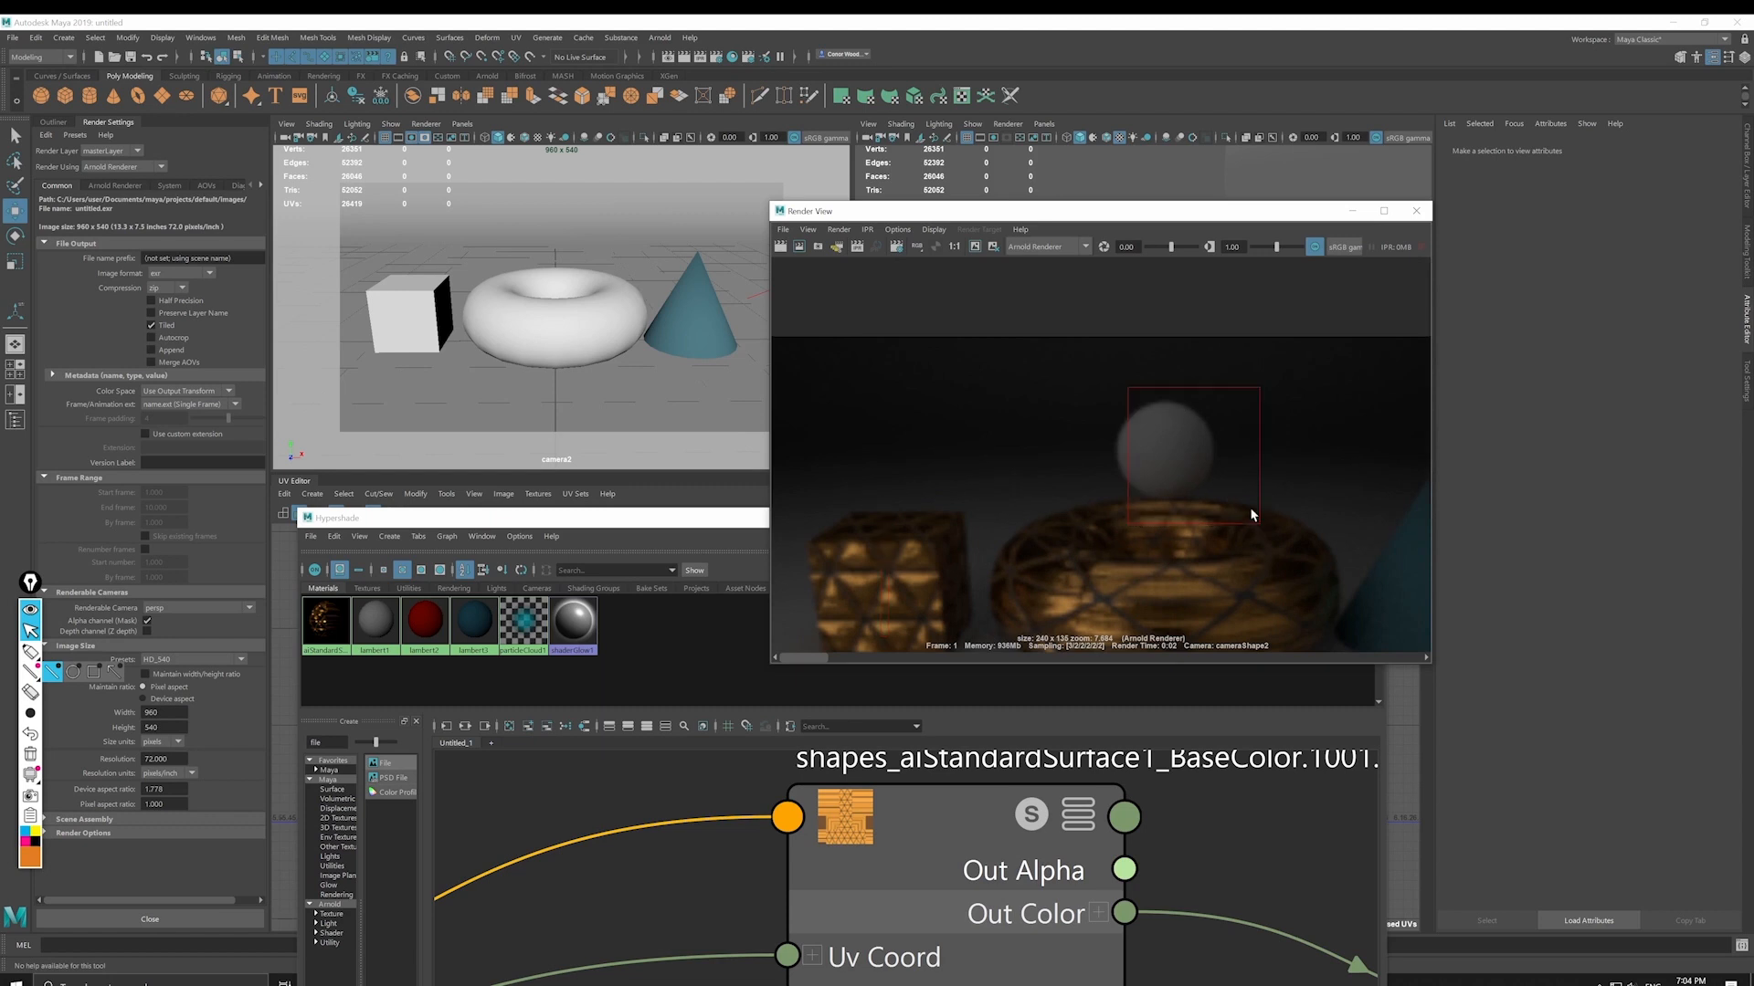
pyautogui.moveTo(1172, 433); pyautogui.dragTo(1284, 484)
pyautogui.scroll(3, 1161, 480)
pyautogui.moveTo(1107, 357); pyautogui.dragTo(1211, 466)
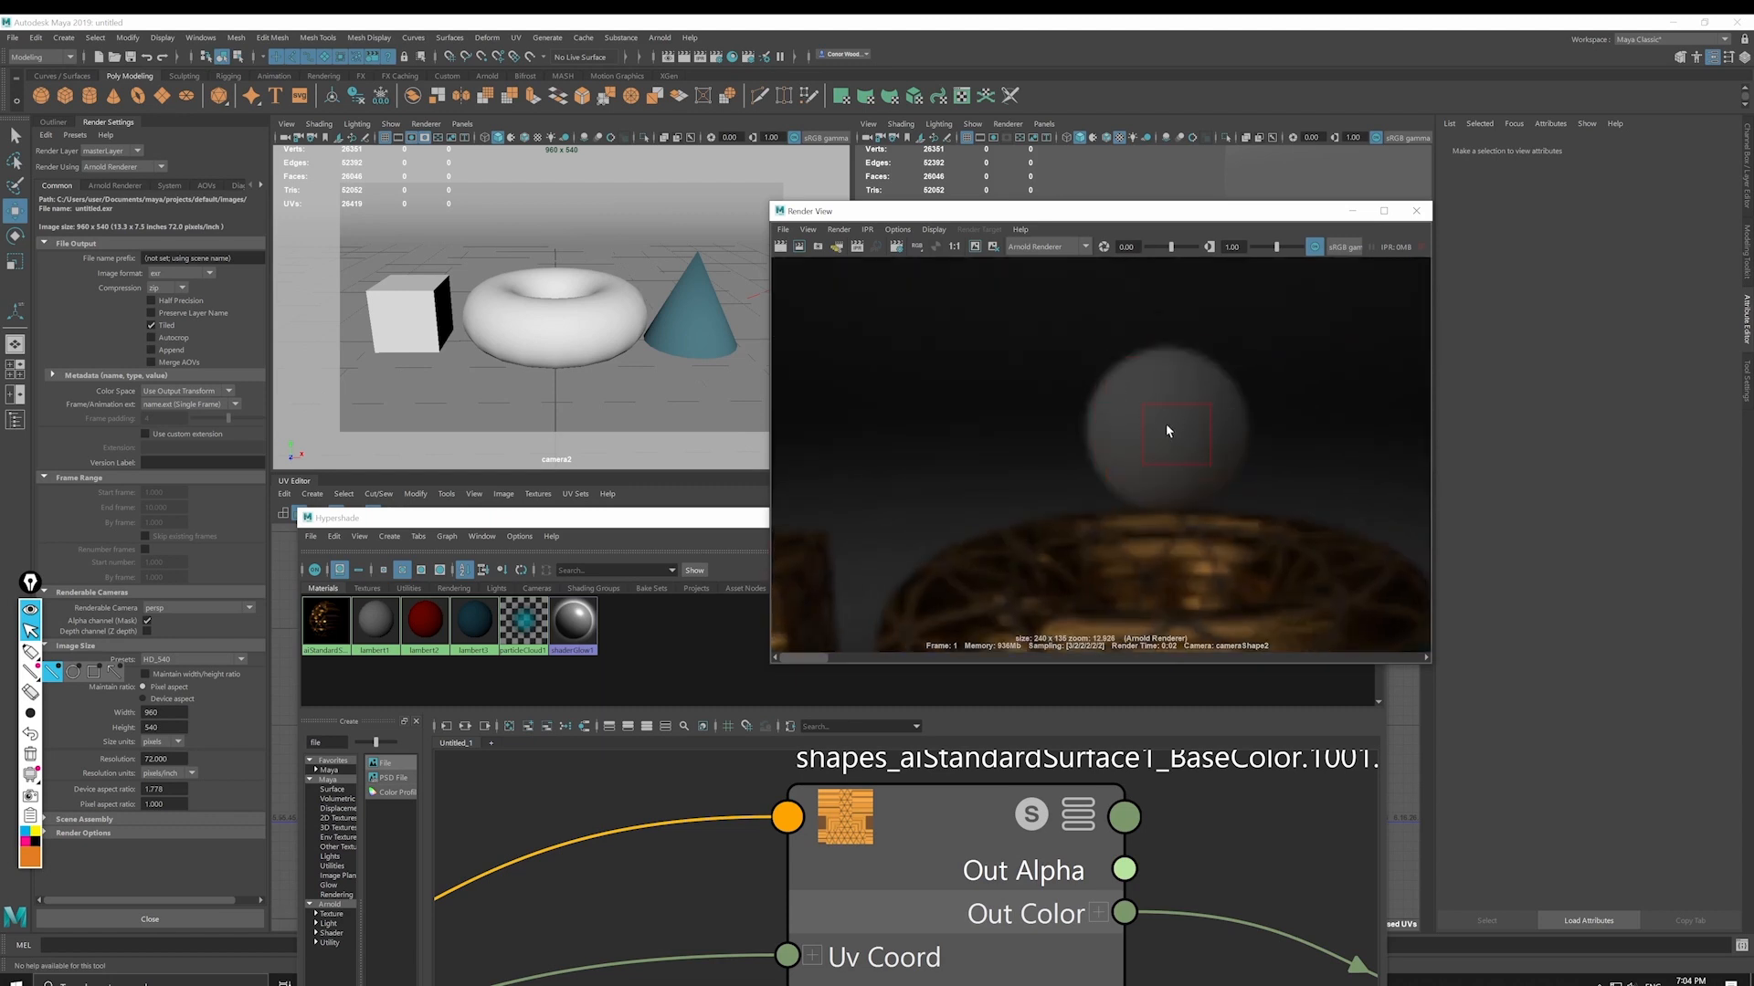
# Step: Examine the whole rendered scene and review how the texture nodes feed the aiStandardSurface shader in the node graph
pyautogui.scroll(-3, 1165, 424)
pyautogui.scroll(-1, 849, 598)
pyautogui.moveTo(848, 497)
pyautogui.mouseDown()
pyautogui.moveTo(984, 617)
pyautogui.moveTo(1048, 629)
pyautogui.mouseUp()
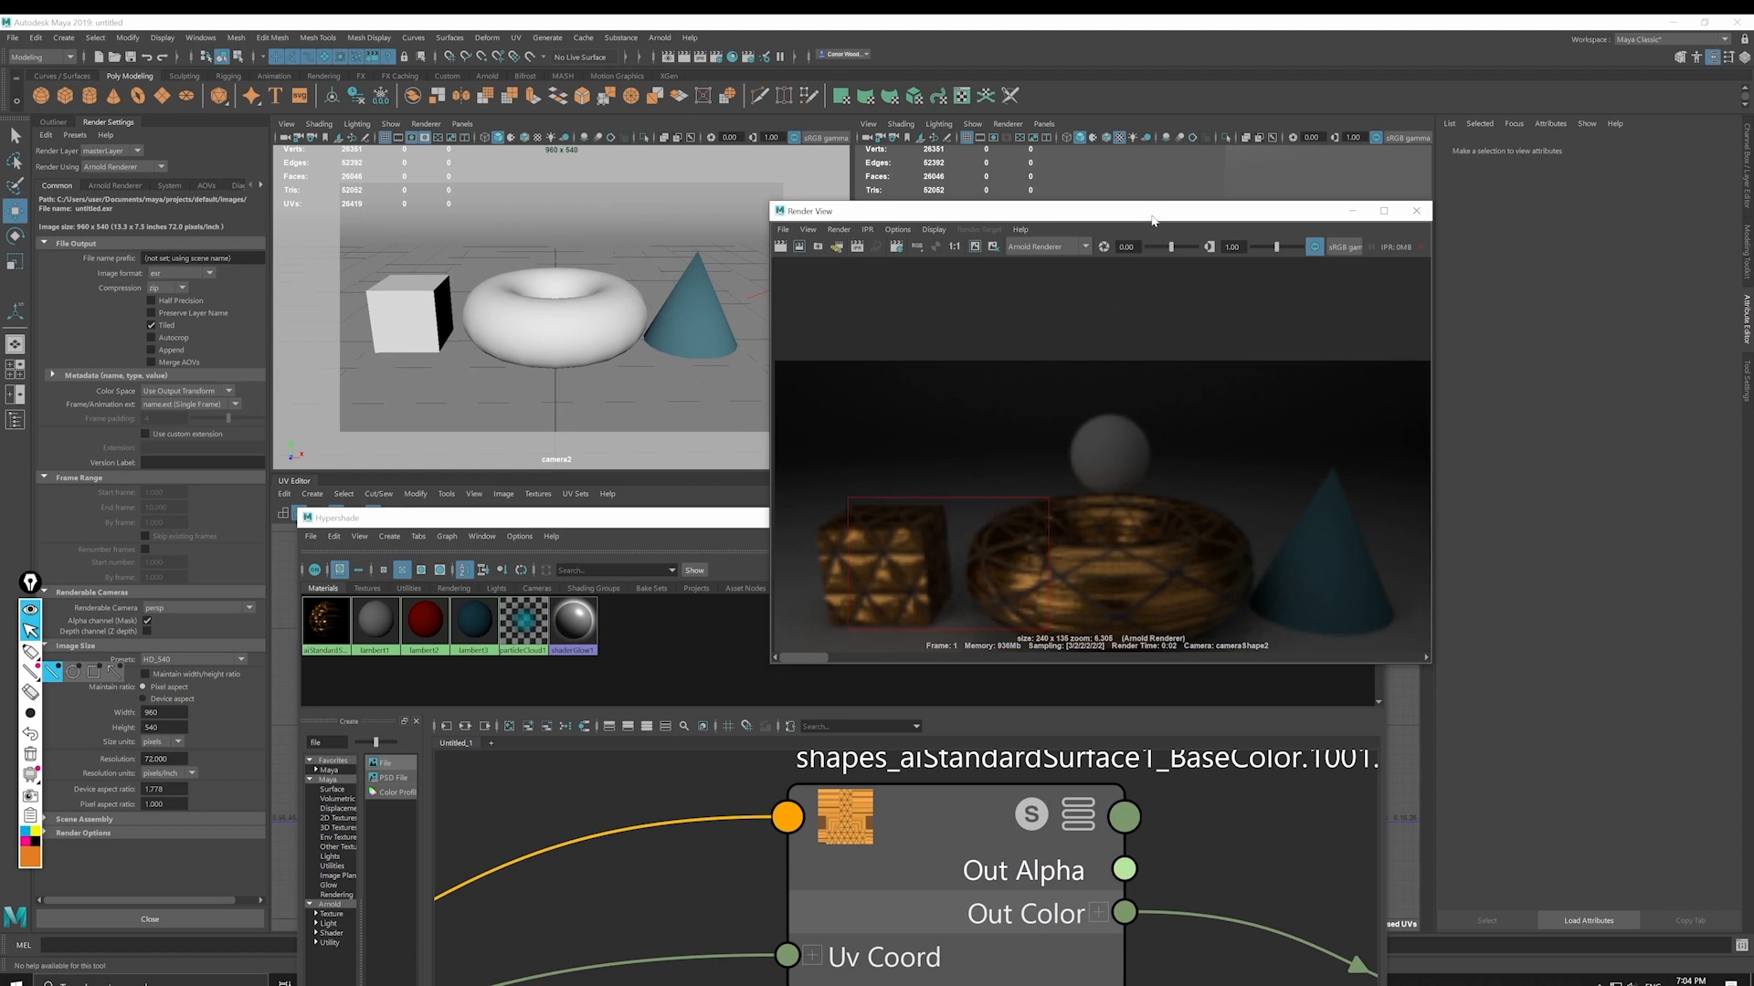
pyautogui.moveTo(1152, 220); pyautogui.dragTo(1103, 244)
pyautogui.click(997, 772)
pyautogui.scroll(-5, 992, 825)
pyautogui.keyDown('alt'); pyautogui.moveTo(994, 931); pyautogui.dragTo(957, 843, button='middle'); pyautogui.keyUp('alt')
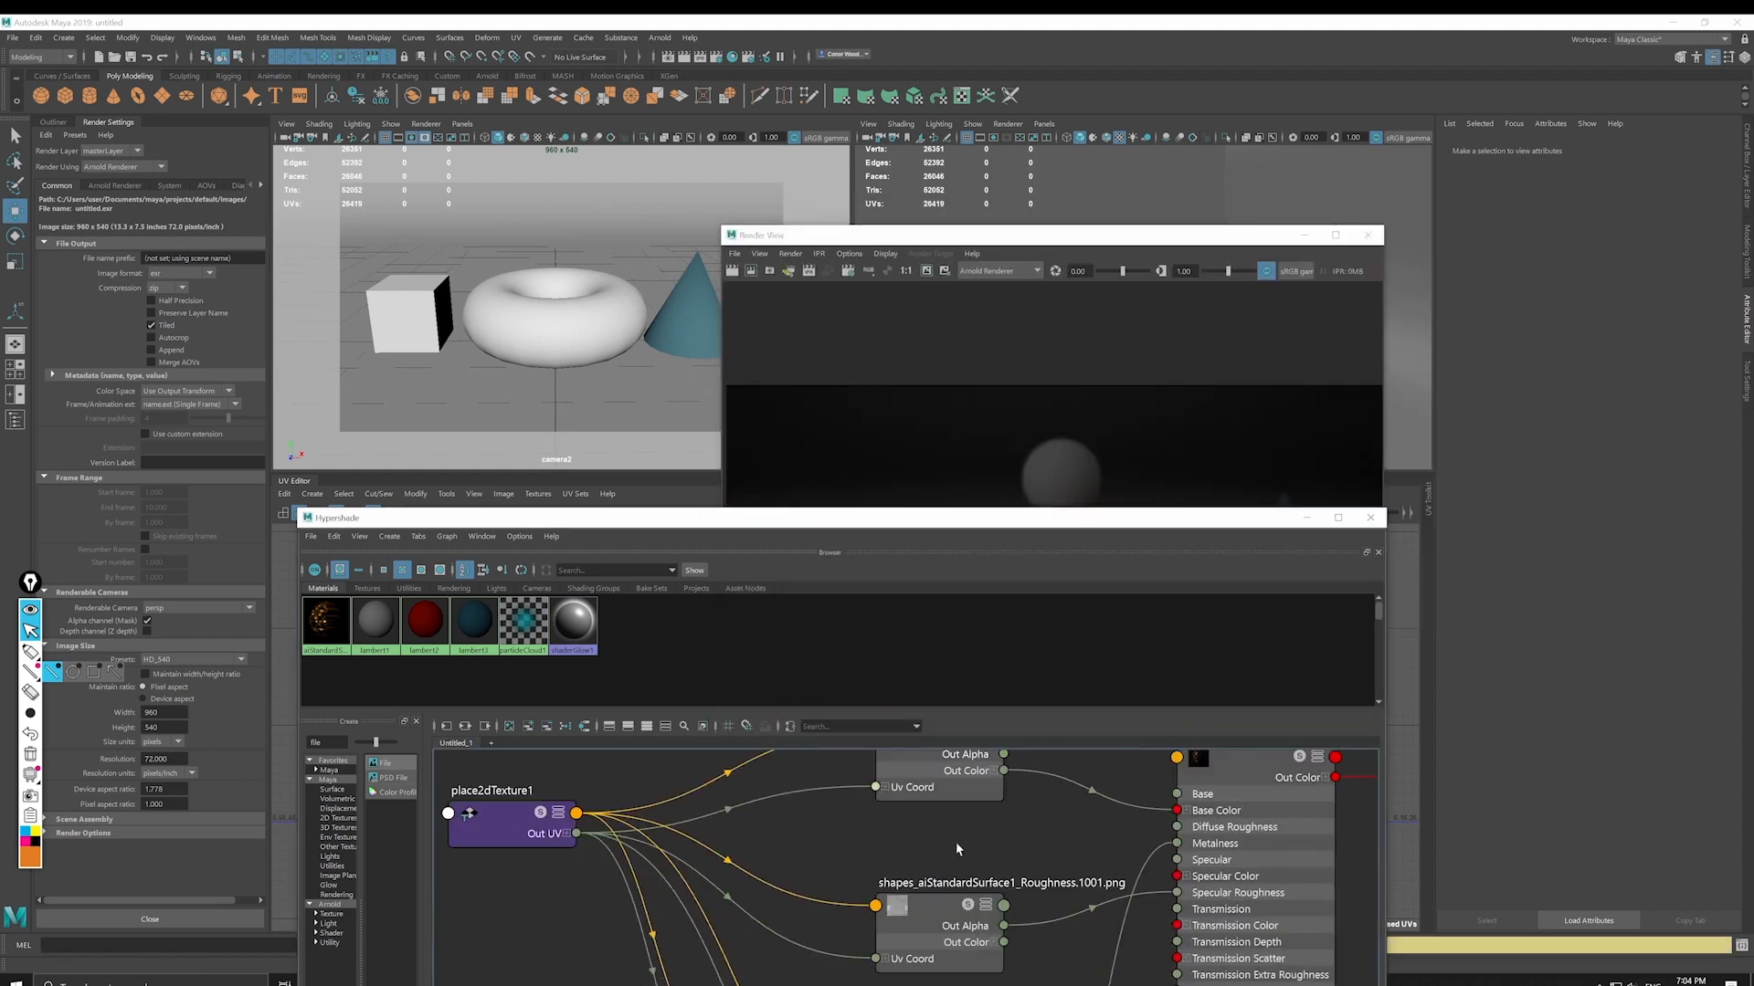
pyautogui.keyDown('alt'); pyautogui.moveTo(946, 851); pyautogui.dragTo(1083, 855, button='right'); pyautogui.keyUp('alt')
pyautogui.keyDown('alt'); pyautogui.moveTo(961, 833); pyautogui.dragTo(959, 802, button='middle'); pyautogui.keyUp('alt')
pyautogui.keyDown('alt'); pyautogui.moveTo(988, 797); pyautogui.dragTo(880, 818, button='right'); pyautogui.keyUp('alt')
# Step: Switch to Substance Painter, close the export dialog, and compare its cube and torus with the Maya render
pyautogui.hotkey('alt', 'Tab')
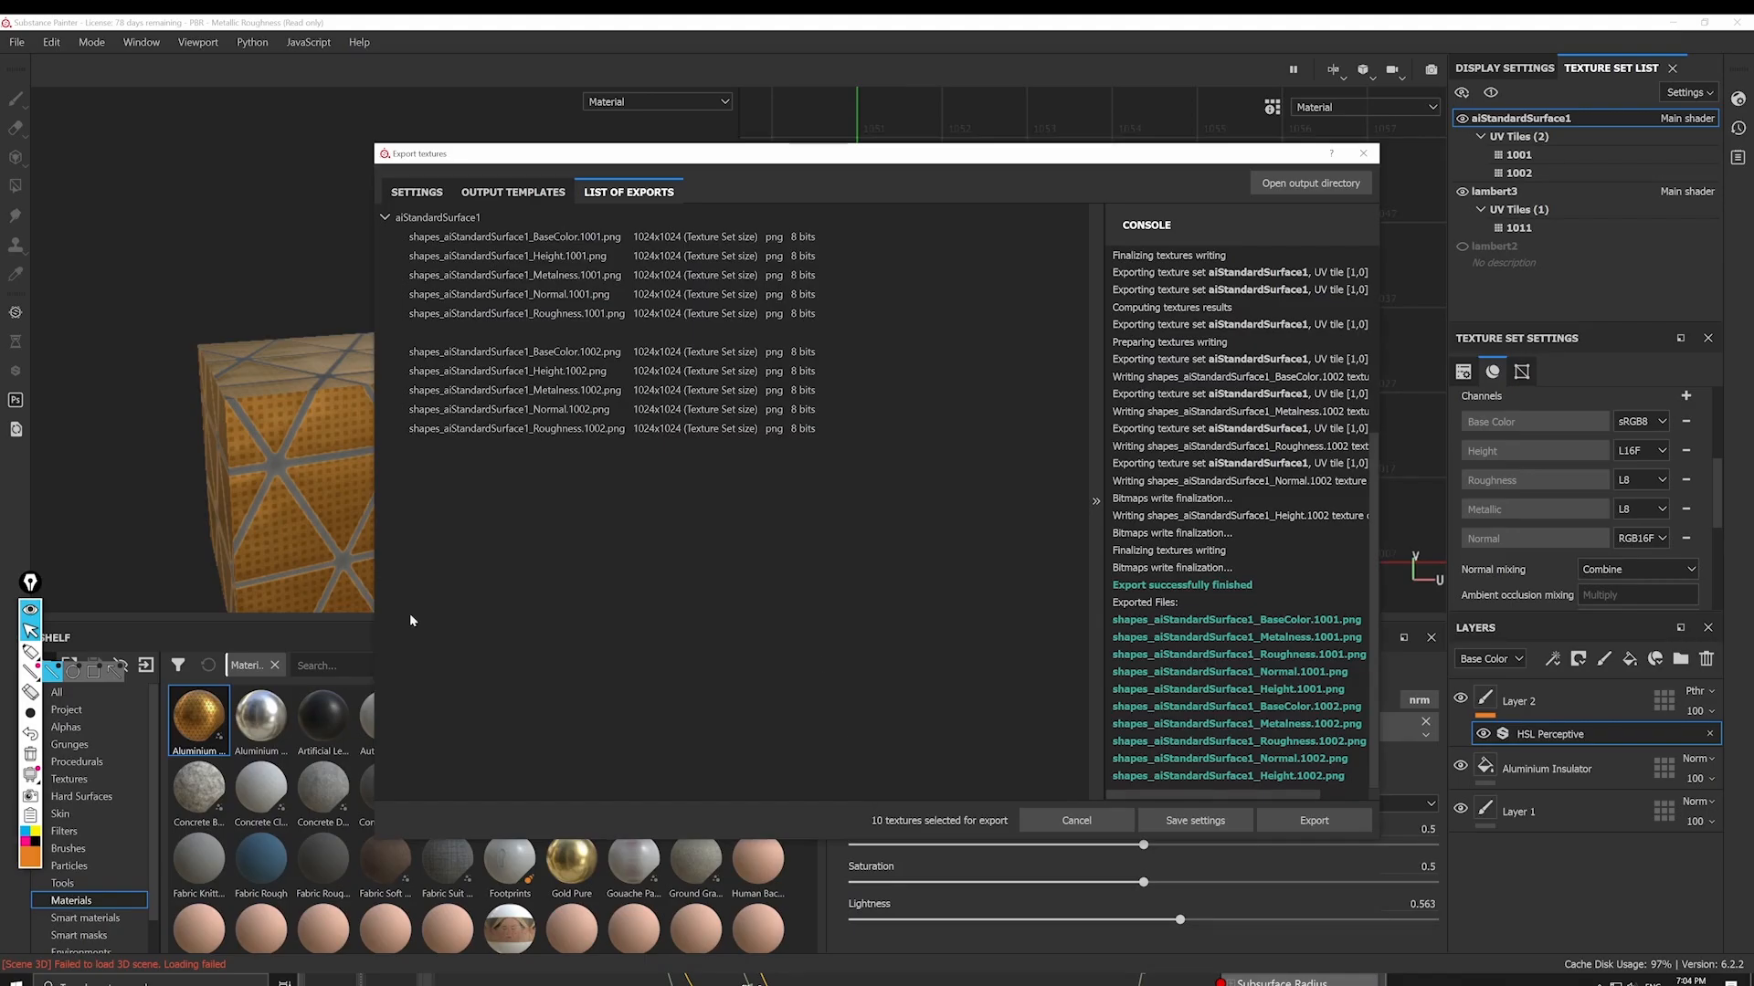
pyautogui.click(1362, 153)
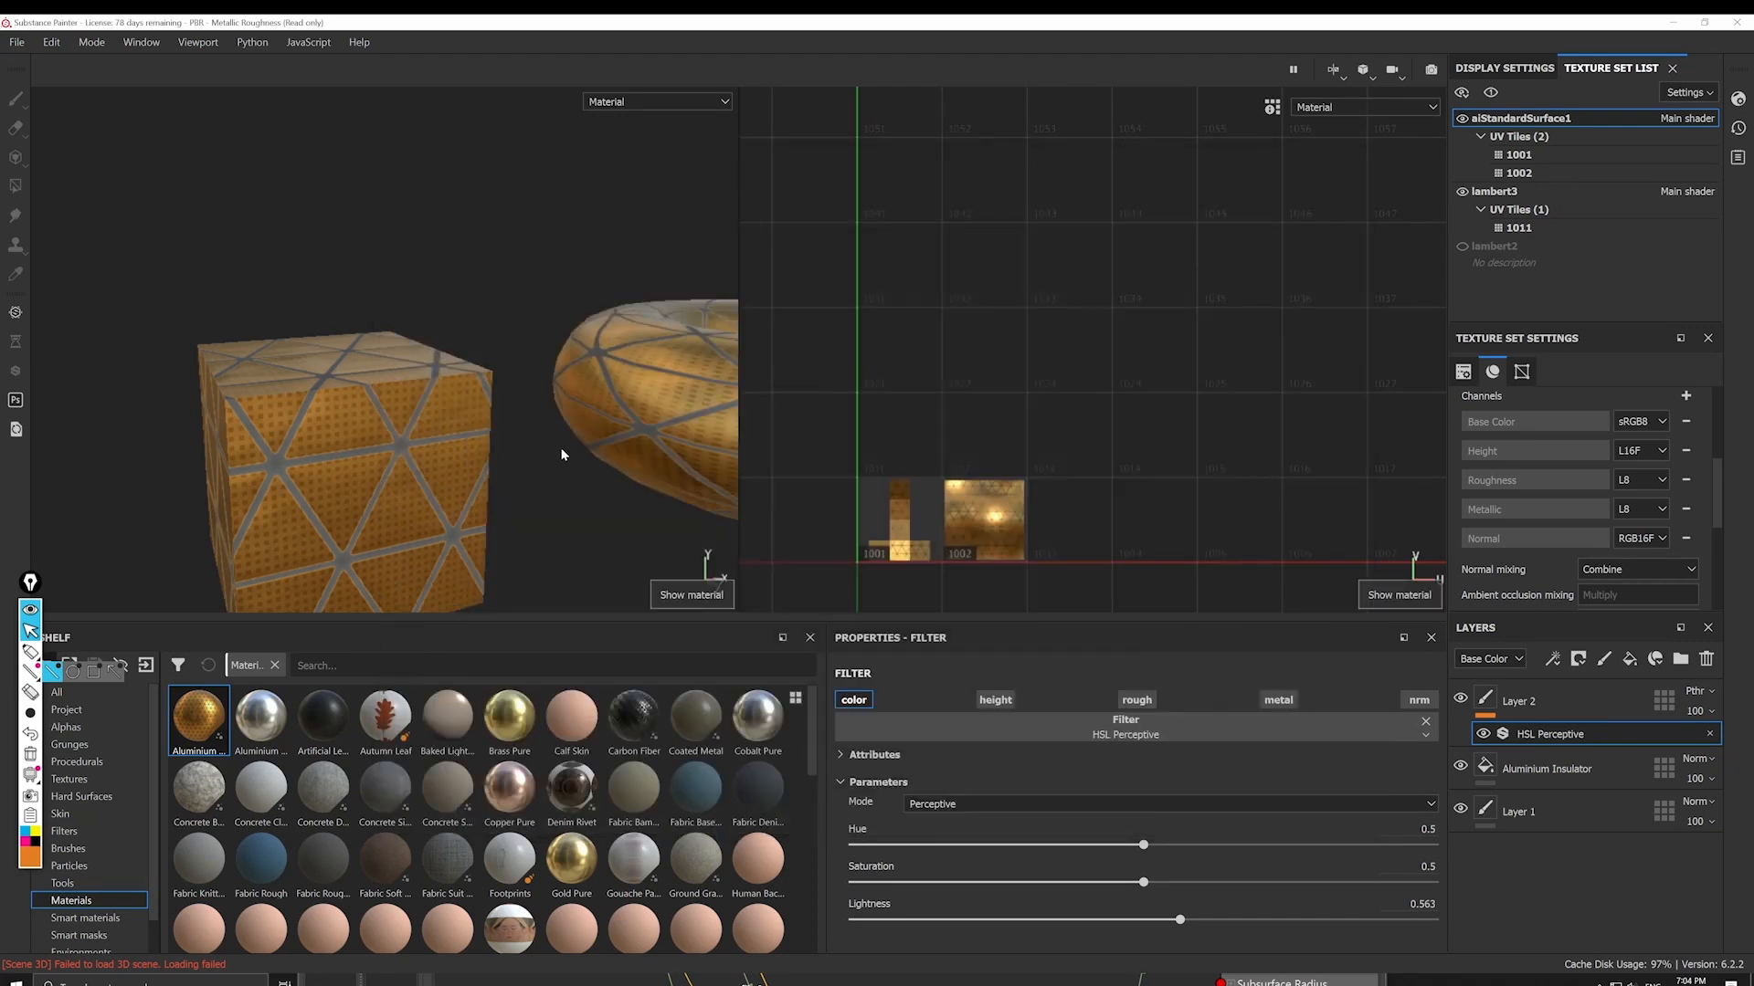
pyautogui.keyDown('alt'); pyautogui.moveTo(563, 451); pyautogui.dragTo(522, 481, button='right'); pyautogui.keyUp('alt')
pyautogui.hotkey('alt', 'Tab')
pyautogui.hotkey('alt', 'Tab')
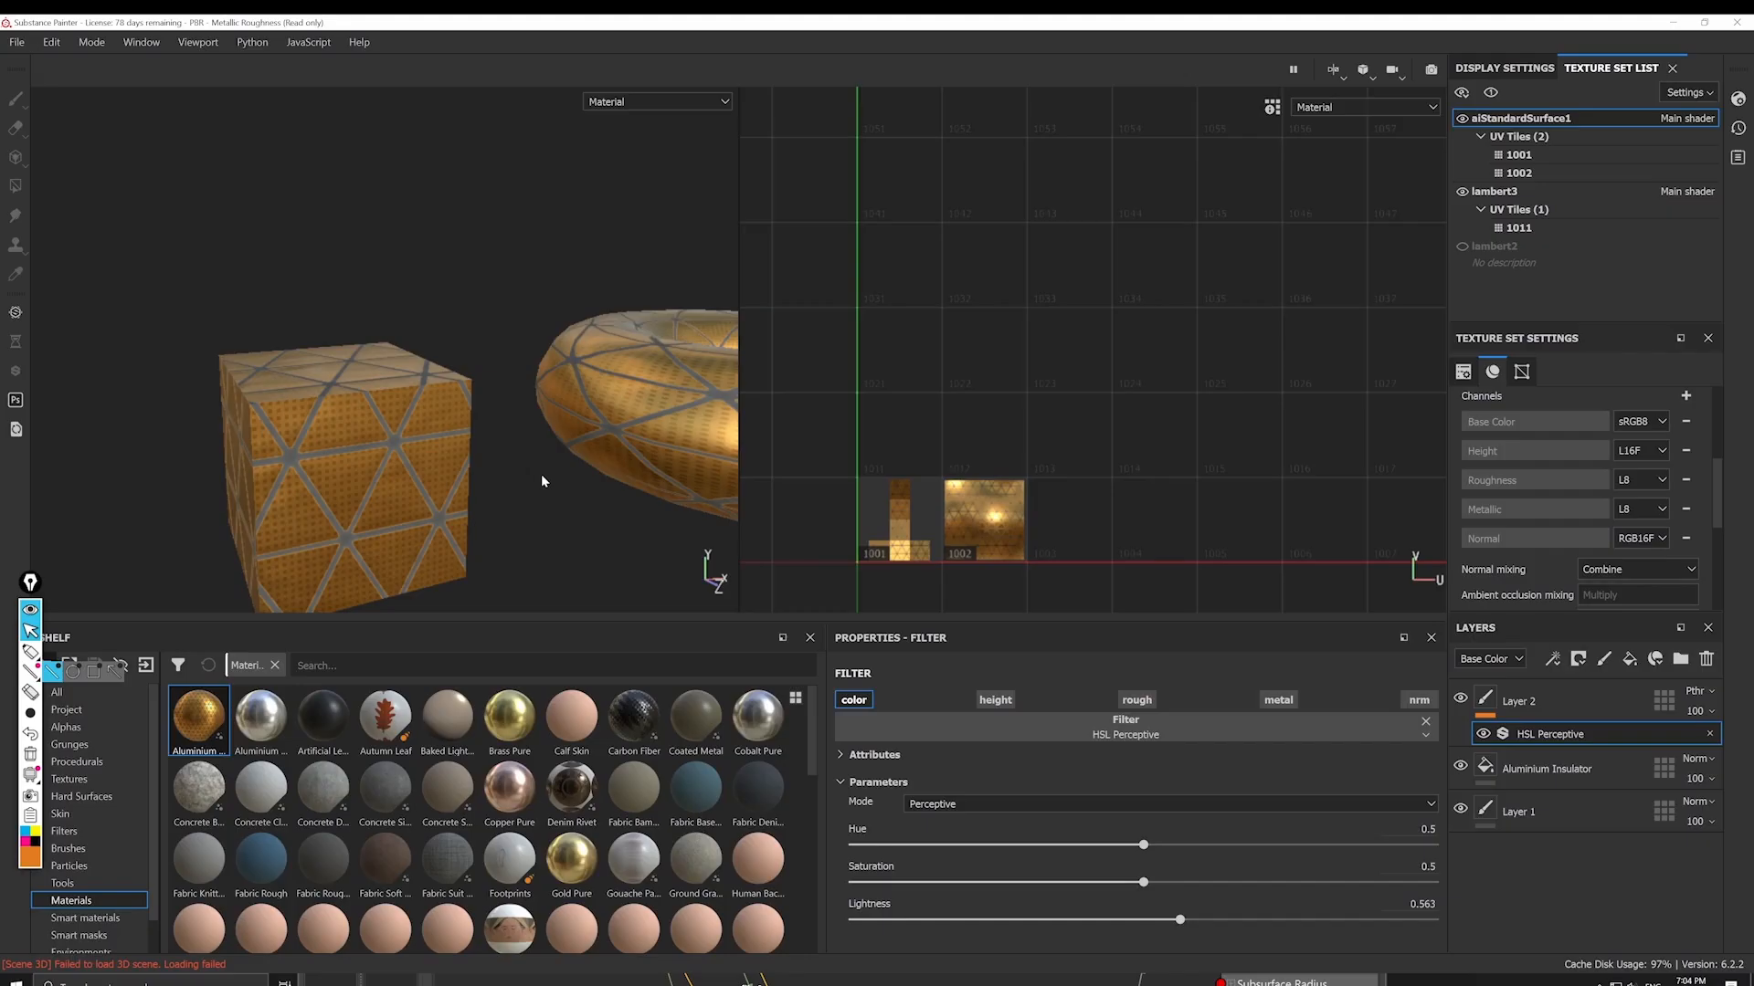
pyautogui.hotkey('alt', 'Tab')
pyautogui.hotkey('alt', 'Tab')
# Step: Cycle the viewports through the single channels, including height and metallic, and return to the full material view
pyautogui.press('c')
pyautogui.press('c')
pyautogui.press('c')
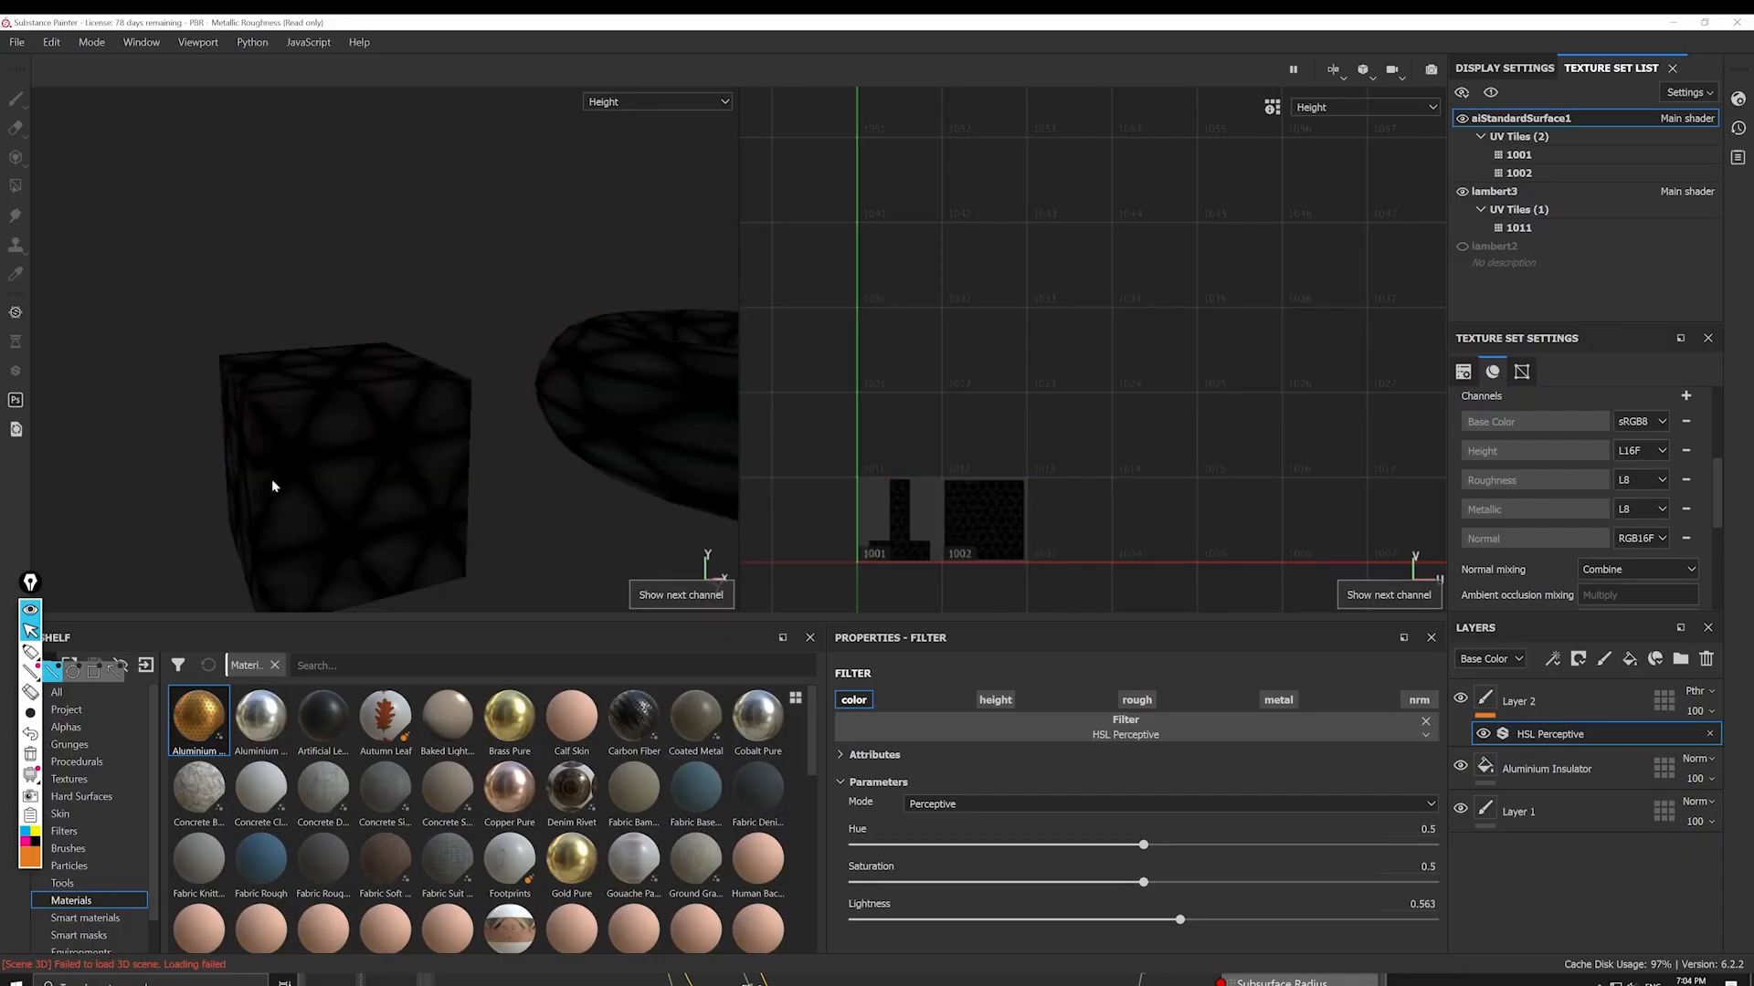
pyautogui.press('c')
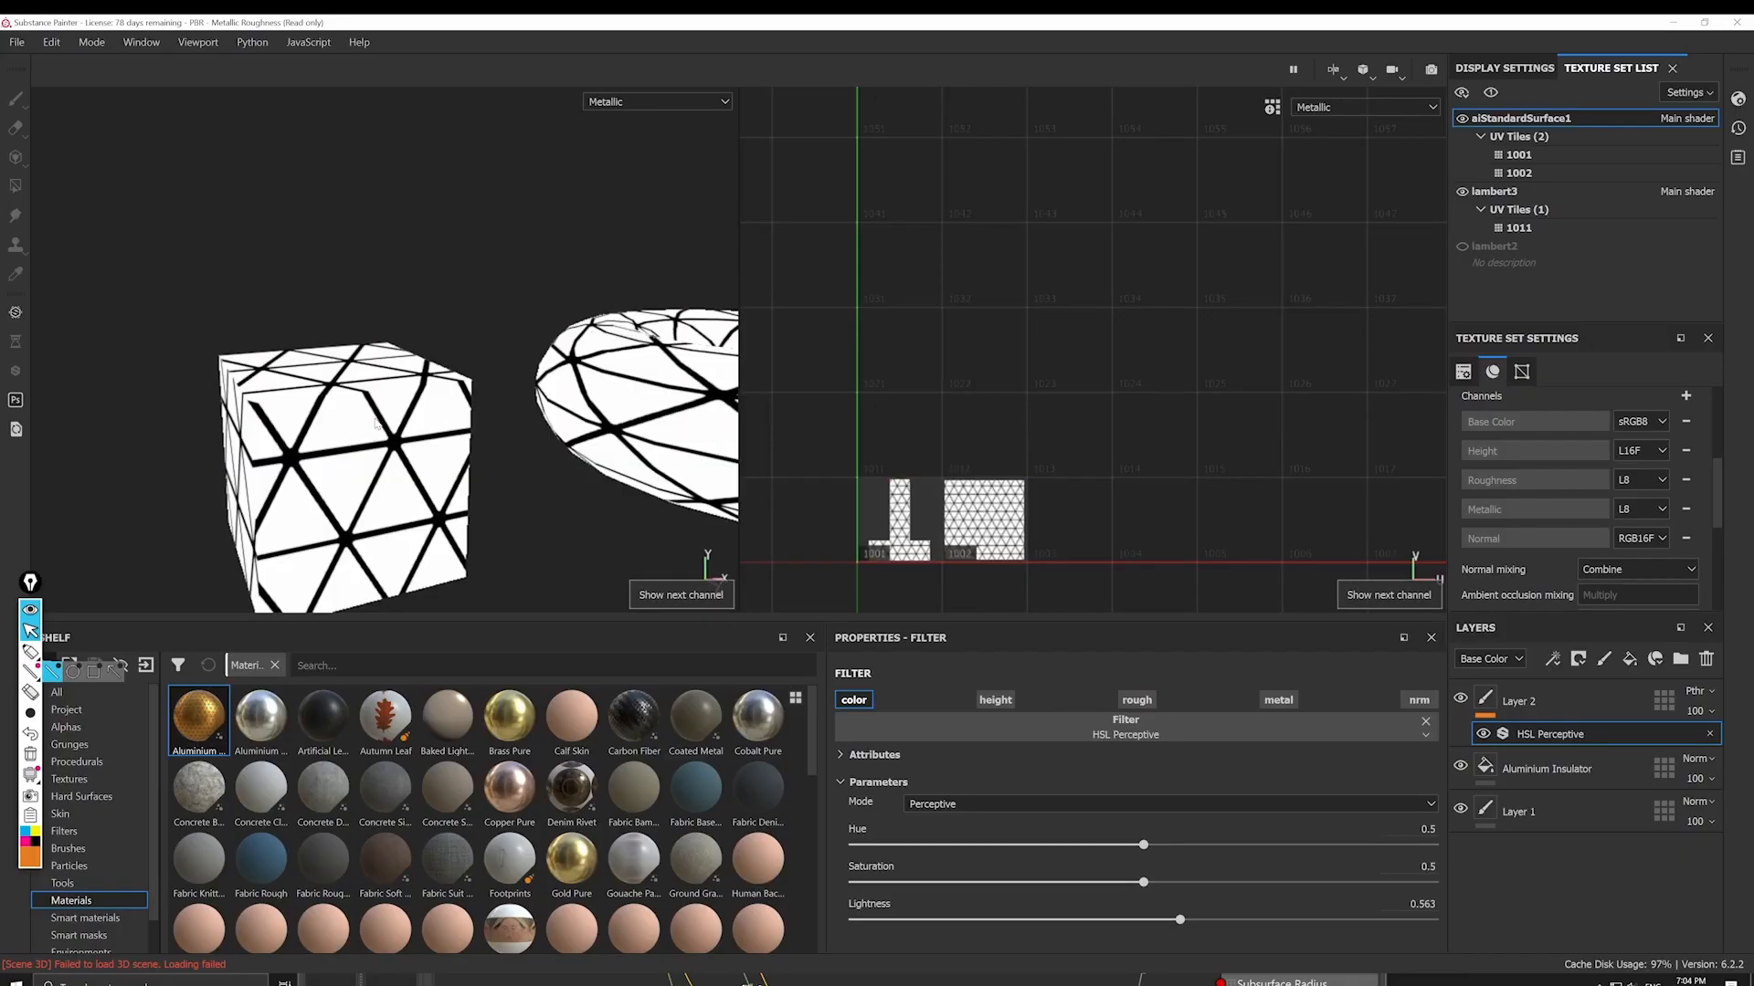
pyautogui.hotkey('shift', 'c')
pyautogui.hotkey('shift', 'c')
pyautogui.press('m')
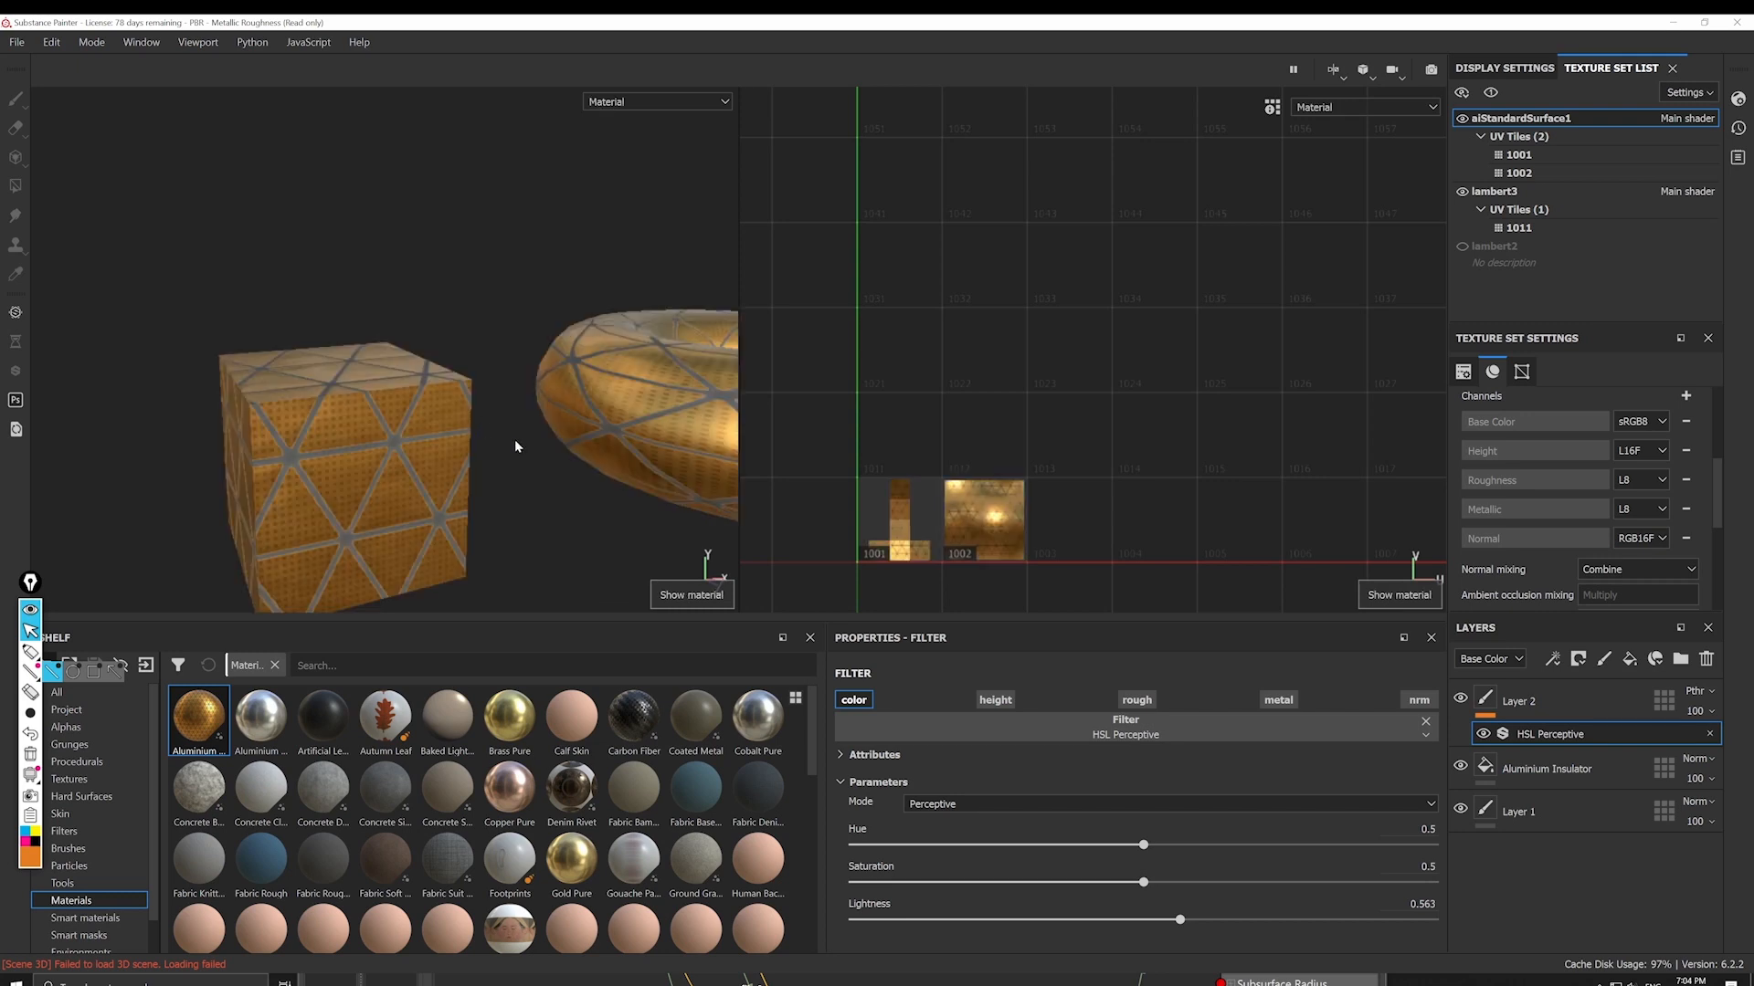
pyautogui.keyDown('alt'); pyautogui.moveTo(523, 444); pyautogui.dragTo(460, 493); pyautogui.keyUp('alt')
# Step: Switch to Maya and examine the bump detail on the rendered cube up close
pyautogui.hotkey('alt', 'Tab')
pyautogui.press('Tab')
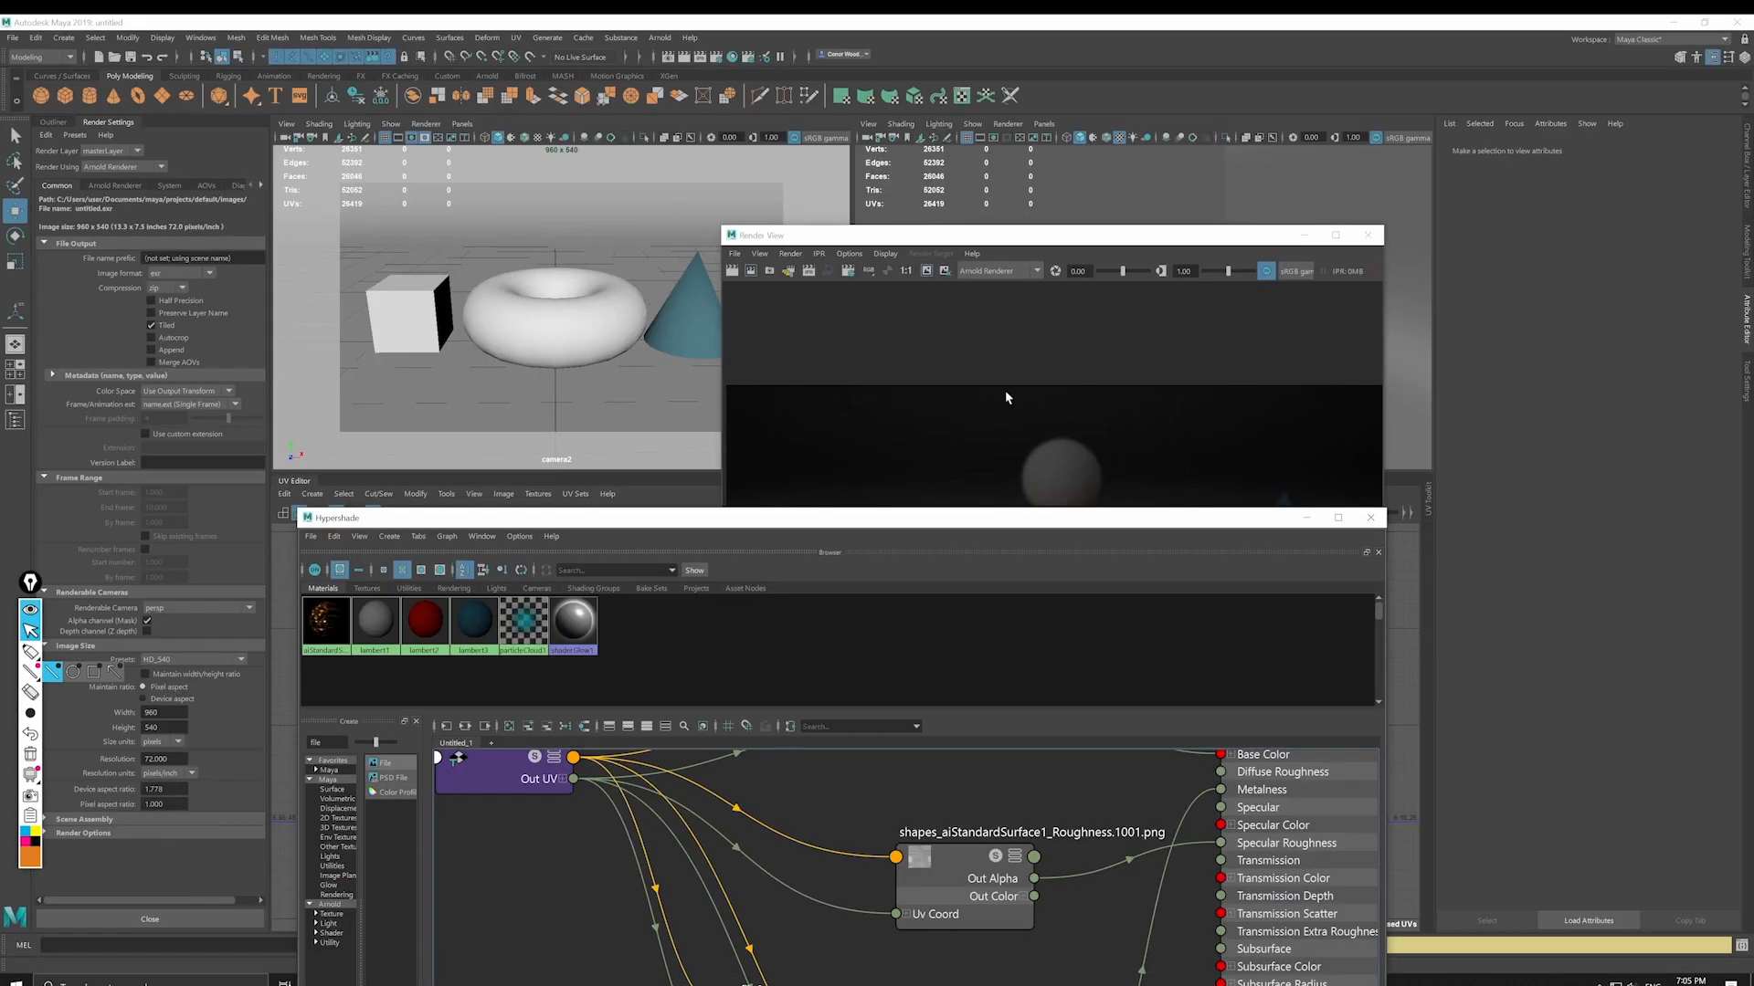
pyautogui.click(1003, 397)
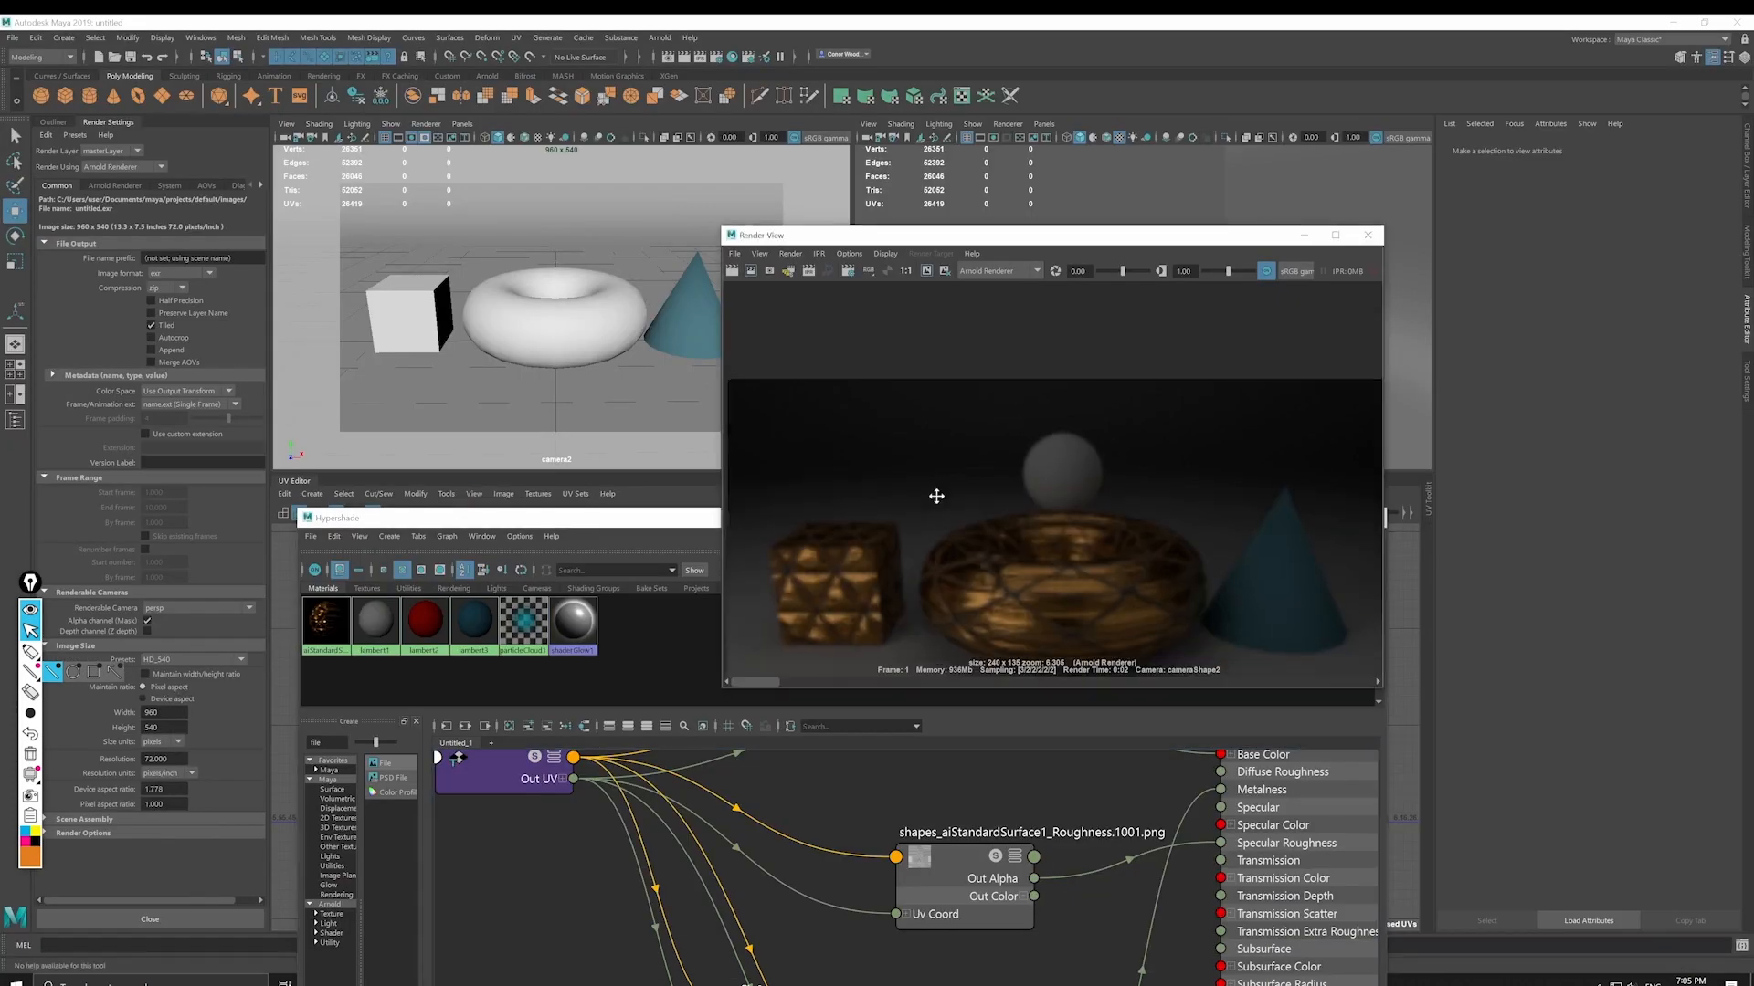
pyautogui.keyDown('alt'); pyautogui.moveTo(773, 610); pyautogui.dragTo(1131, 537, button='right'); pyautogui.keyUp('alt')
pyautogui.keyDown('alt'); pyautogui.moveTo(909, 551); pyautogui.dragTo(961, 514, button='middle'); pyautogui.keyUp('alt')
pyautogui.keyDown('alt'); pyautogui.moveTo(961, 514); pyautogui.dragTo(891, 782, button='right'); pyautogui.keyUp('alt')
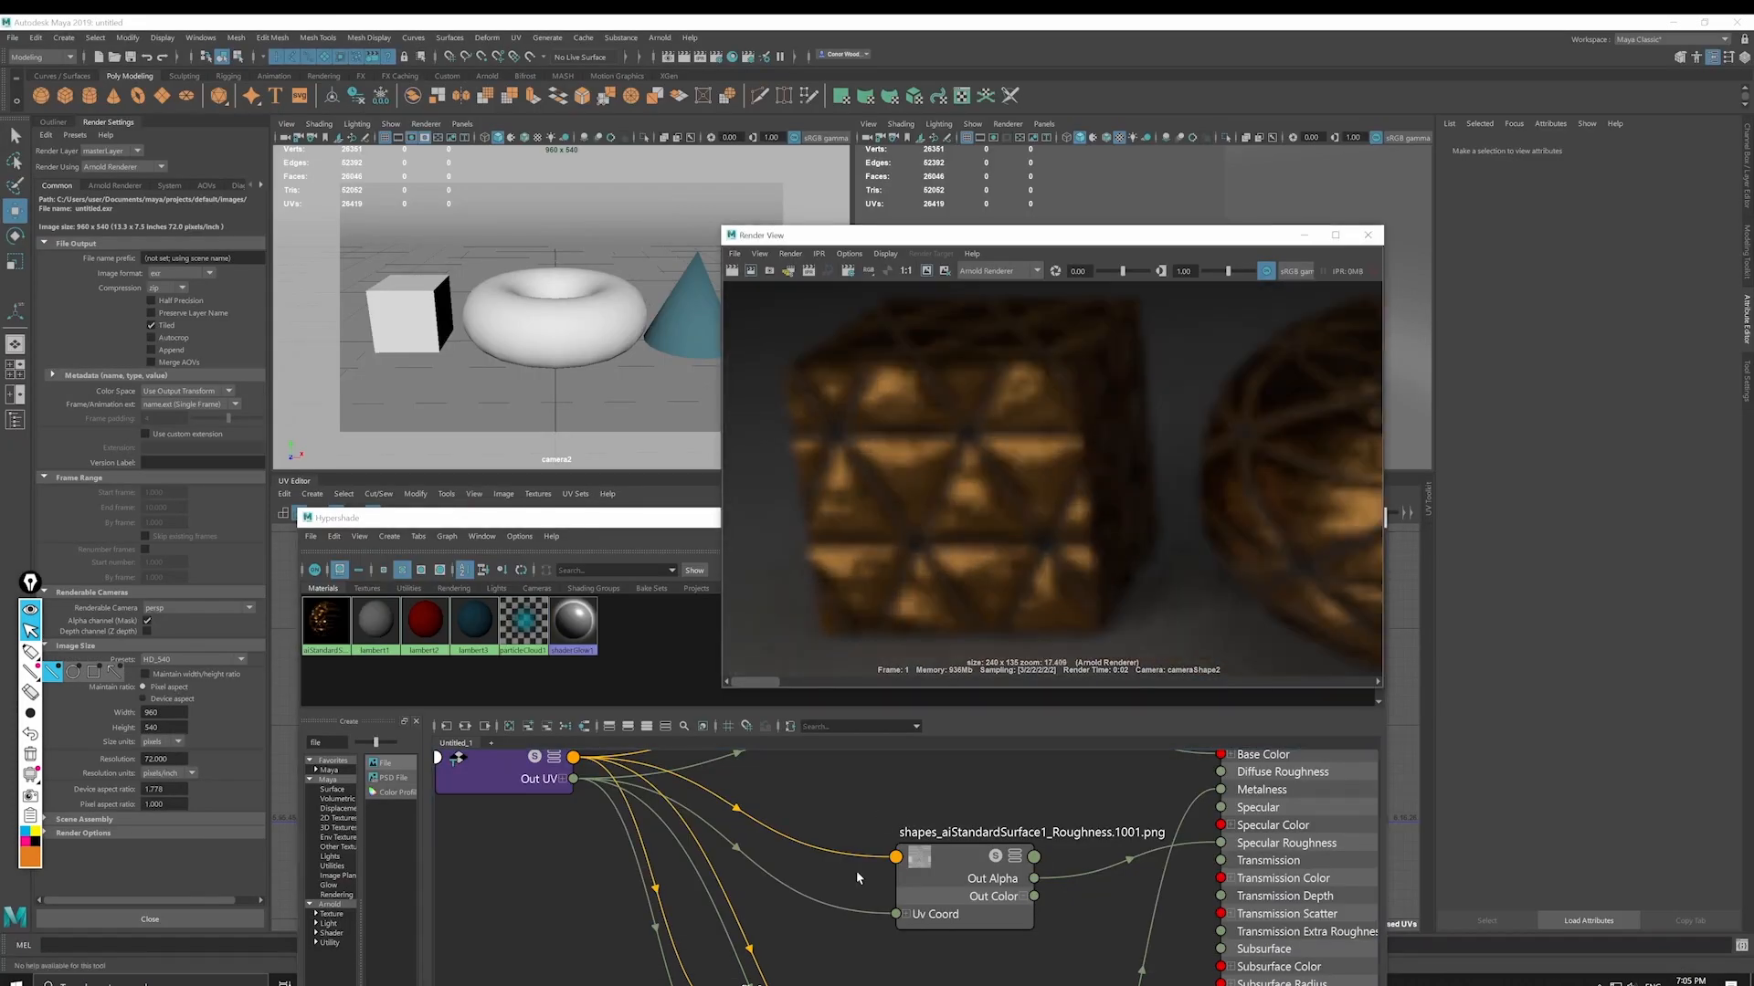
# Step: Set the aiBump2d node's Bump Height to 0.2
pyautogui.keyDown('alt'); pyautogui.moveTo(857, 870); pyautogui.dragTo(832, 744, button='middle'); pyautogui.keyUp('alt')
pyautogui.scroll(-4, 1015, 909)
pyautogui.keyDown('alt'); pyautogui.moveTo(1028, 928); pyautogui.dragTo(986, 899, button='middle'); pyautogui.keyUp('alt')
pyautogui.click(942, 890)
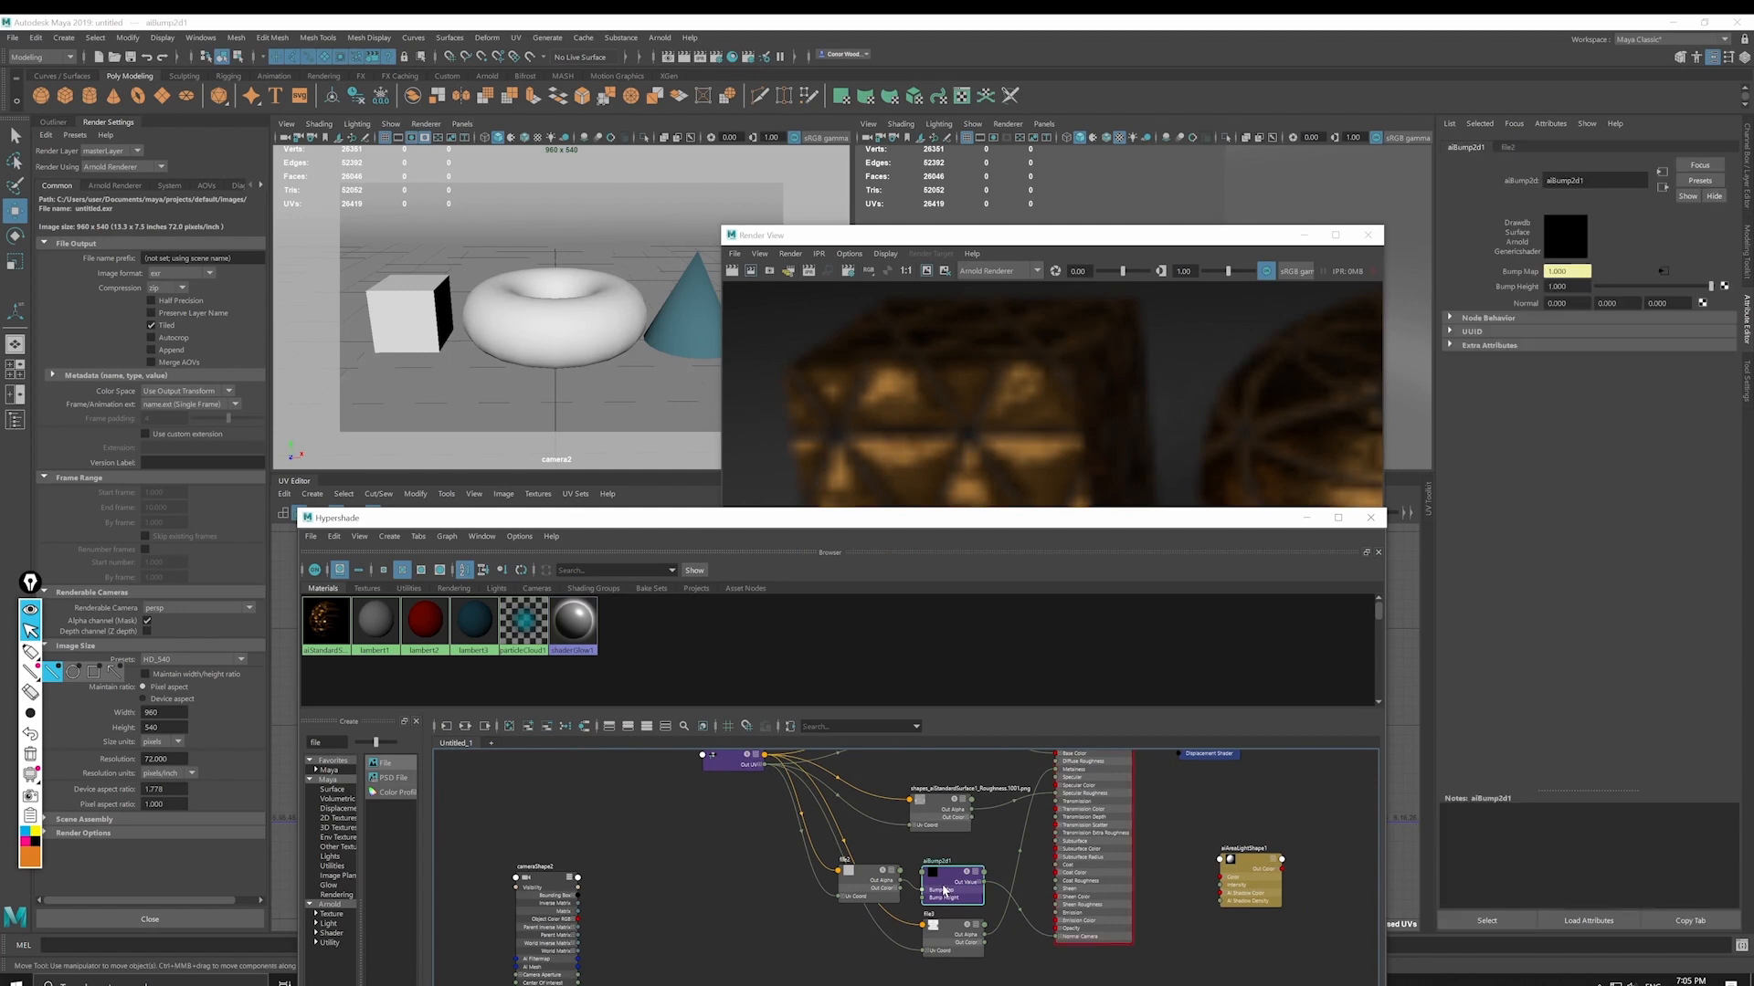
pyautogui.moveTo(1571, 286); pyautogui.dragTo(1500, 290)
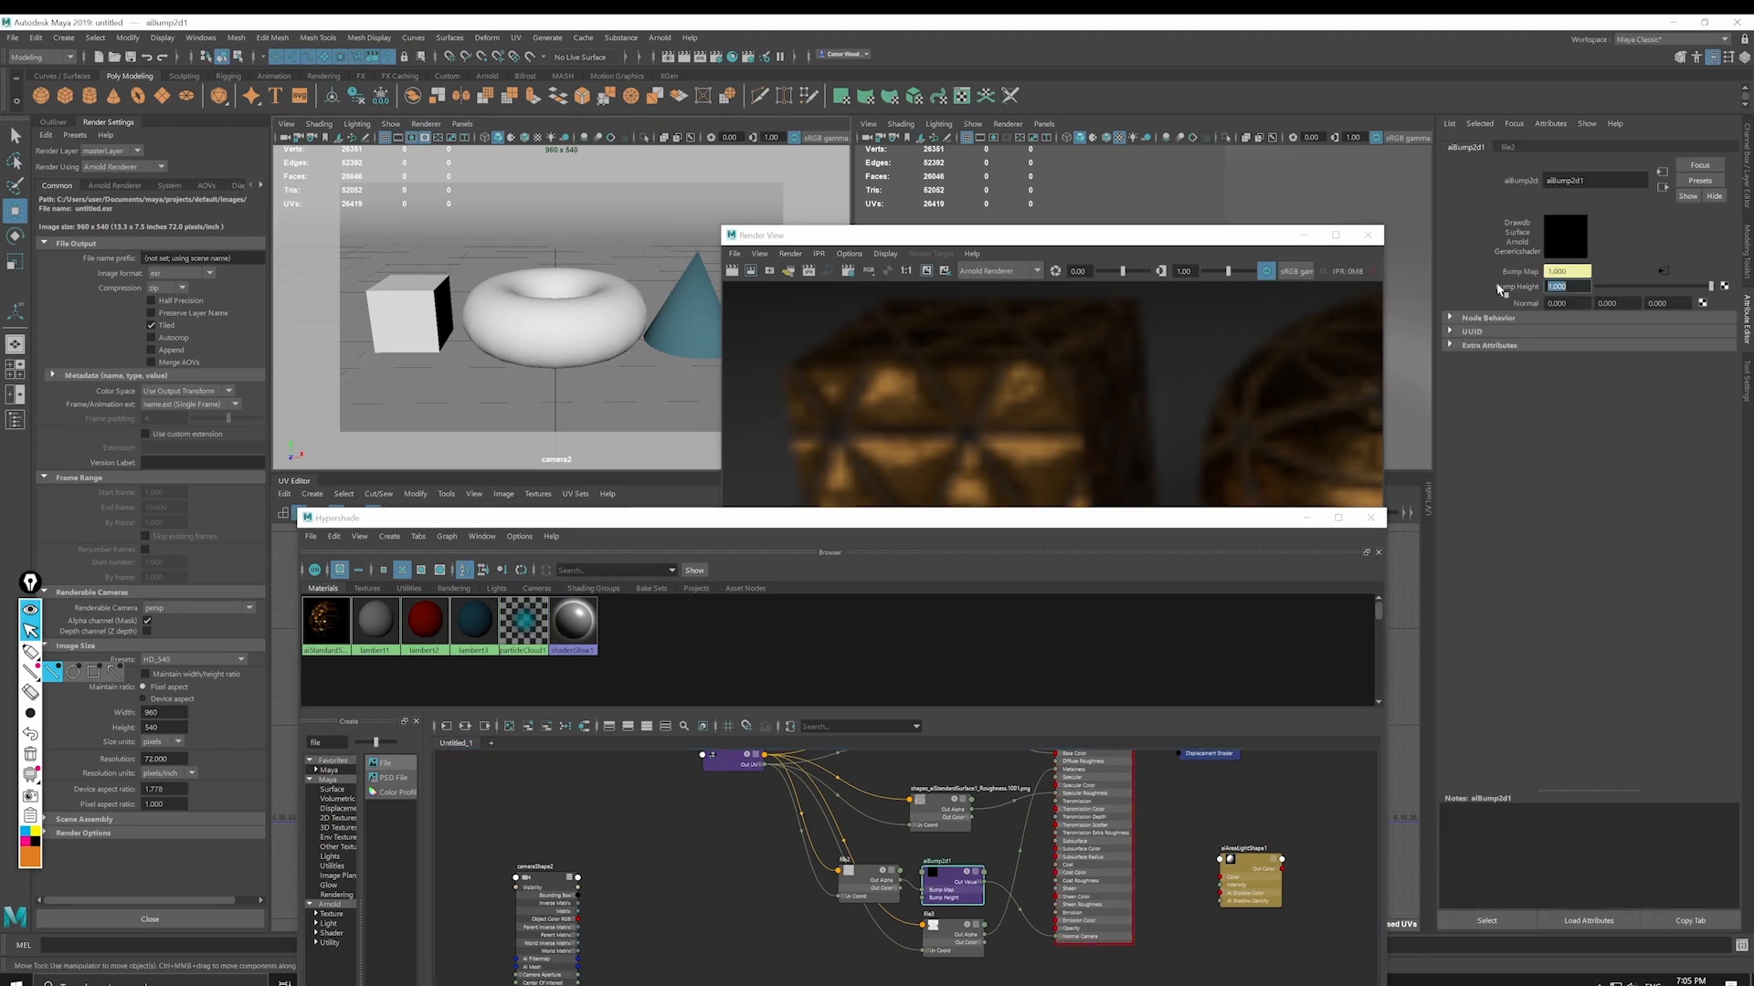
pyautogui.write('0.2')
pyautogui.press('Return')
# Step: Create an aiNormalMap node and place it below the file3 texture node in the graph
pyautogui.click(808, 884)
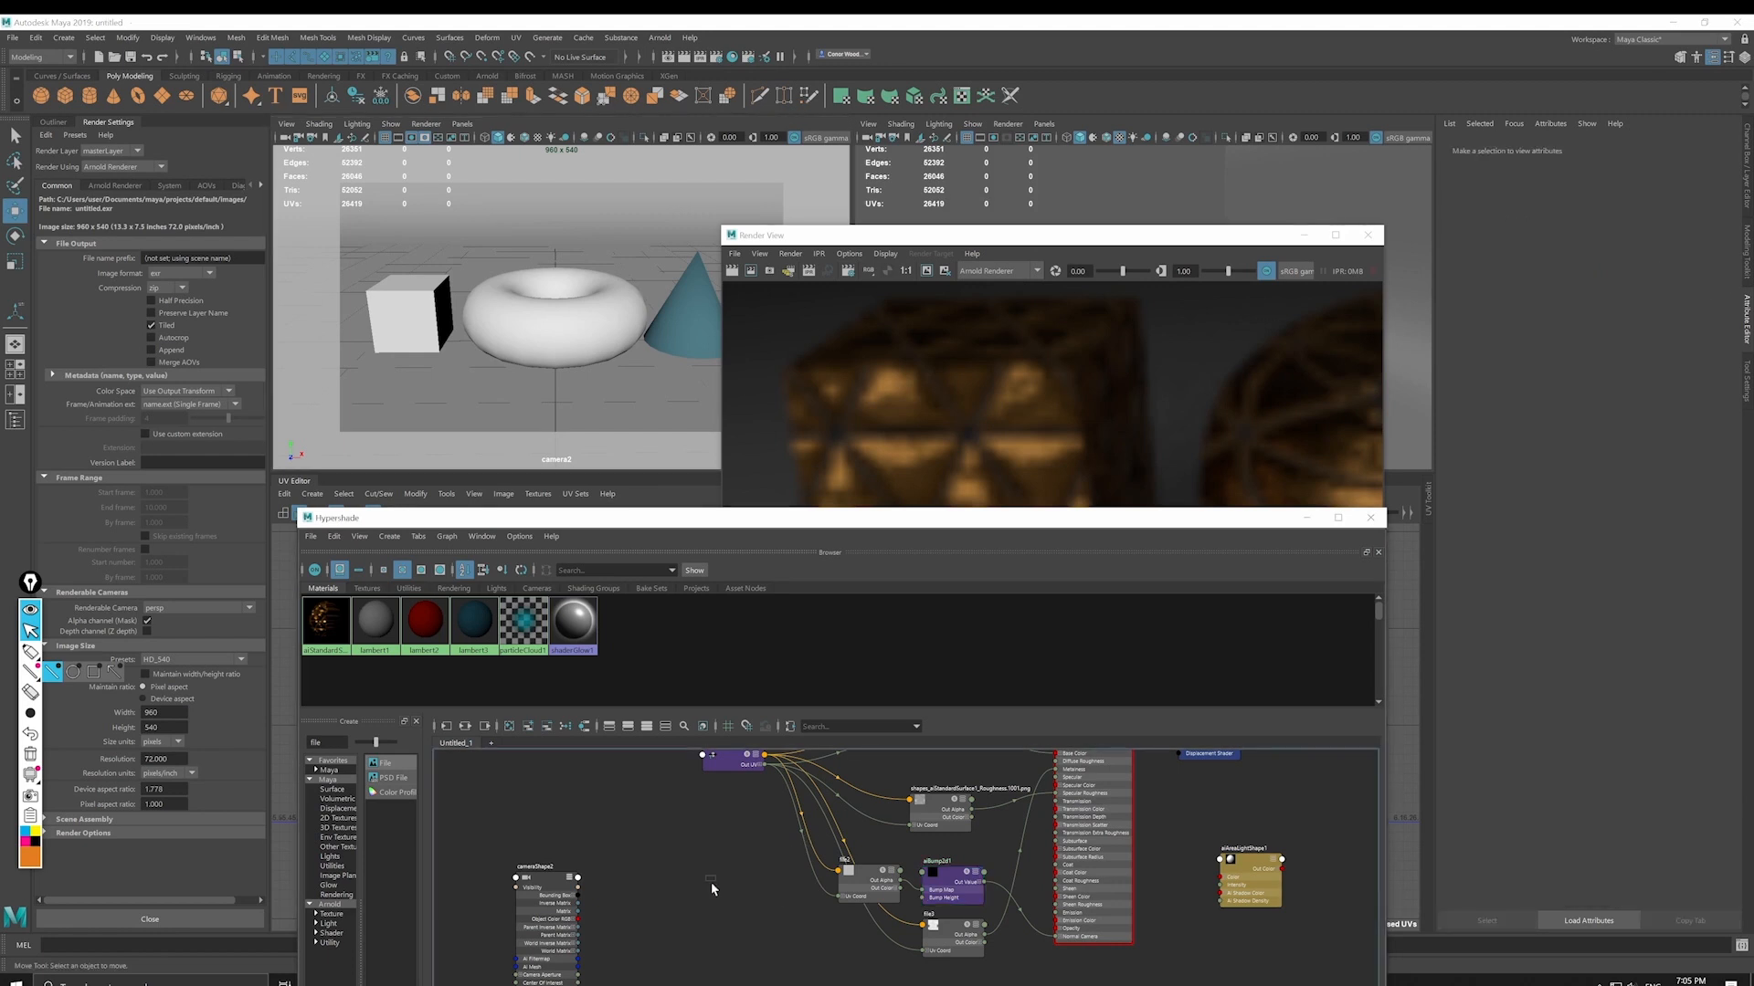
pyautogui.doubleClick(327, 741)
pyautogui.write('aino')
pyautogui.click(398, 792)
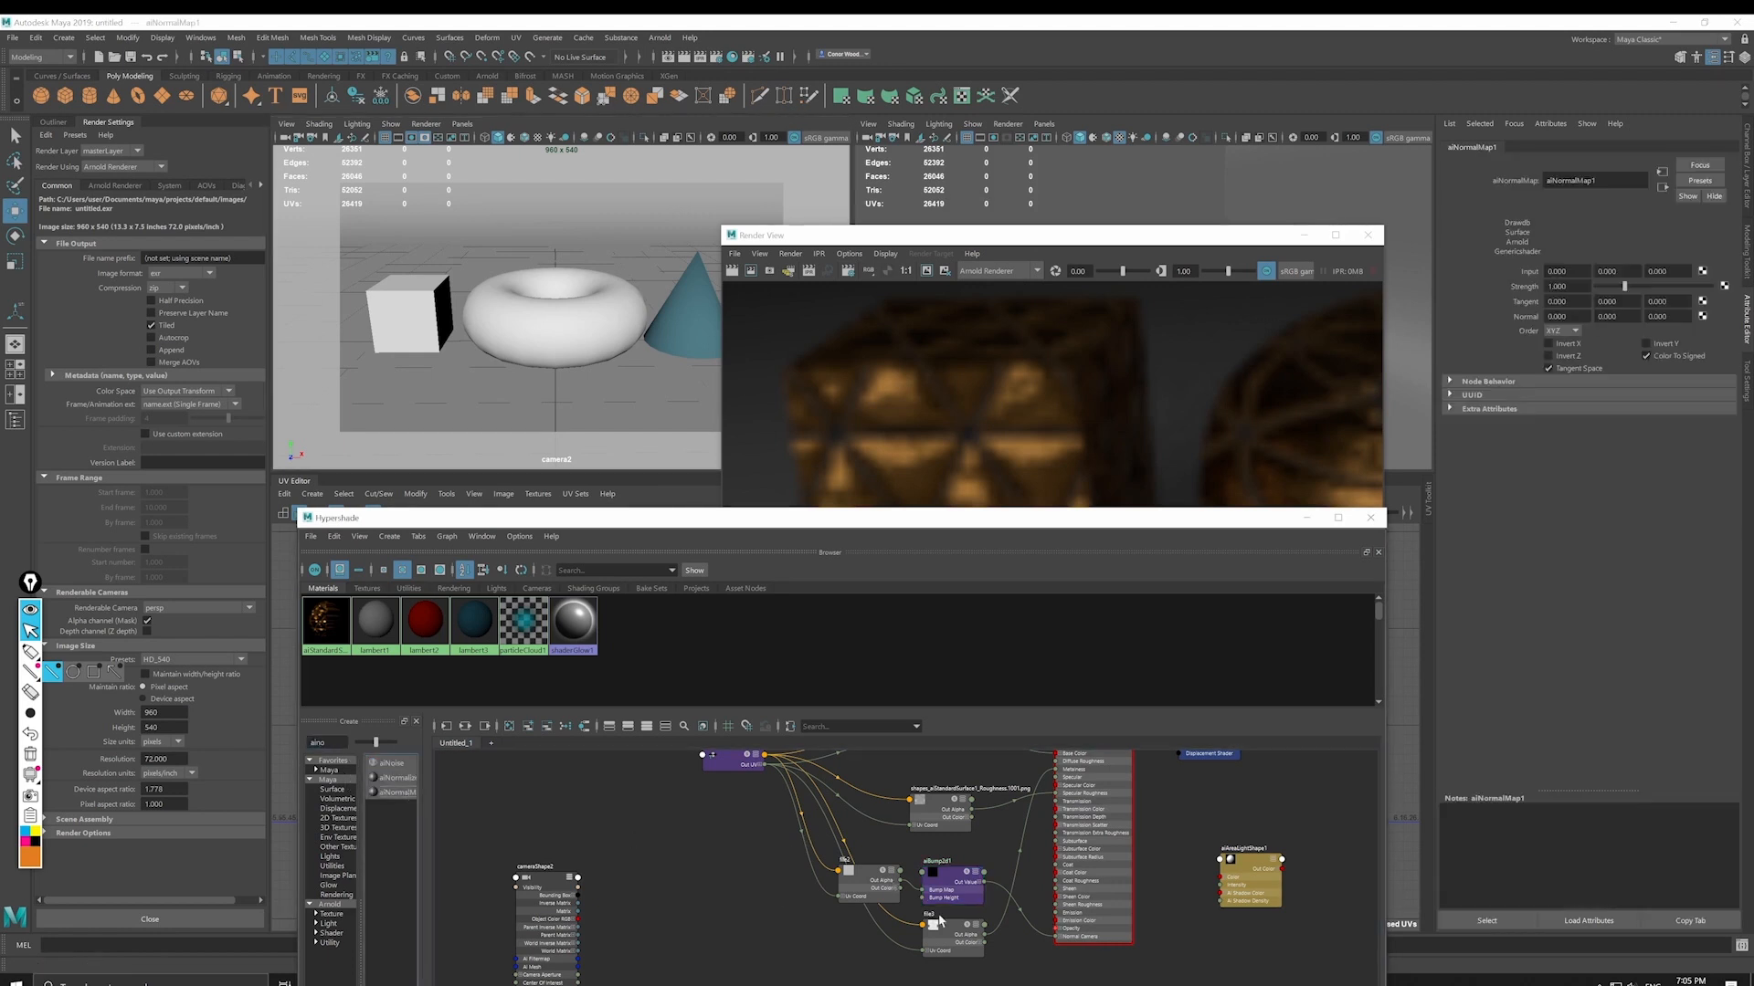
pyautogui.keyDown('alt'); pyautogui.moveTo(897, 836); pyautogui.dragTo(806, 699, button='middle'); pyautogui.keyUp('alt')
pyautogui.moveTo(842, 950); pyautogui.dragTo(872, 865)
pyautogui.keyDown('alt'); pyautogui.moveTo(806, 825); pyautogui.dragTo(810, 880, button='middle'); pyautogui.keyUp('alt')
# Step: Create a new file texture node and place it beside the aiNormalMap node
pyautogui.click(326, 742)
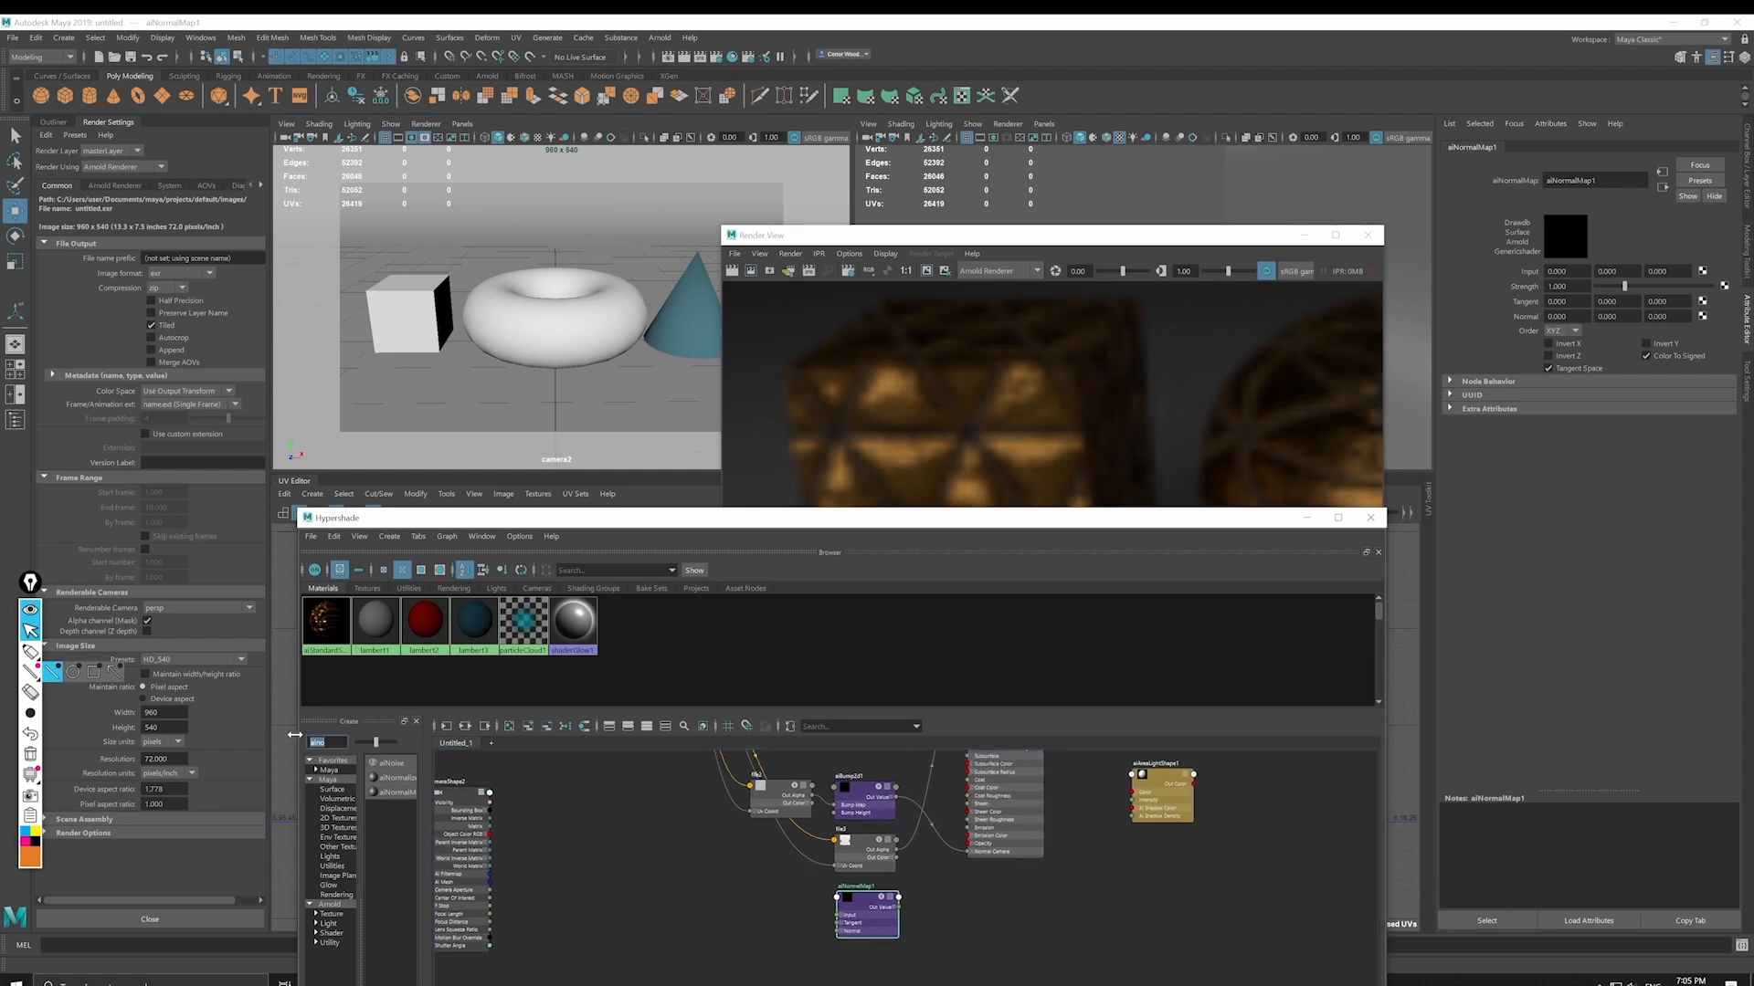
pyautogui.write('file')
pyautogui.click(385, 763)
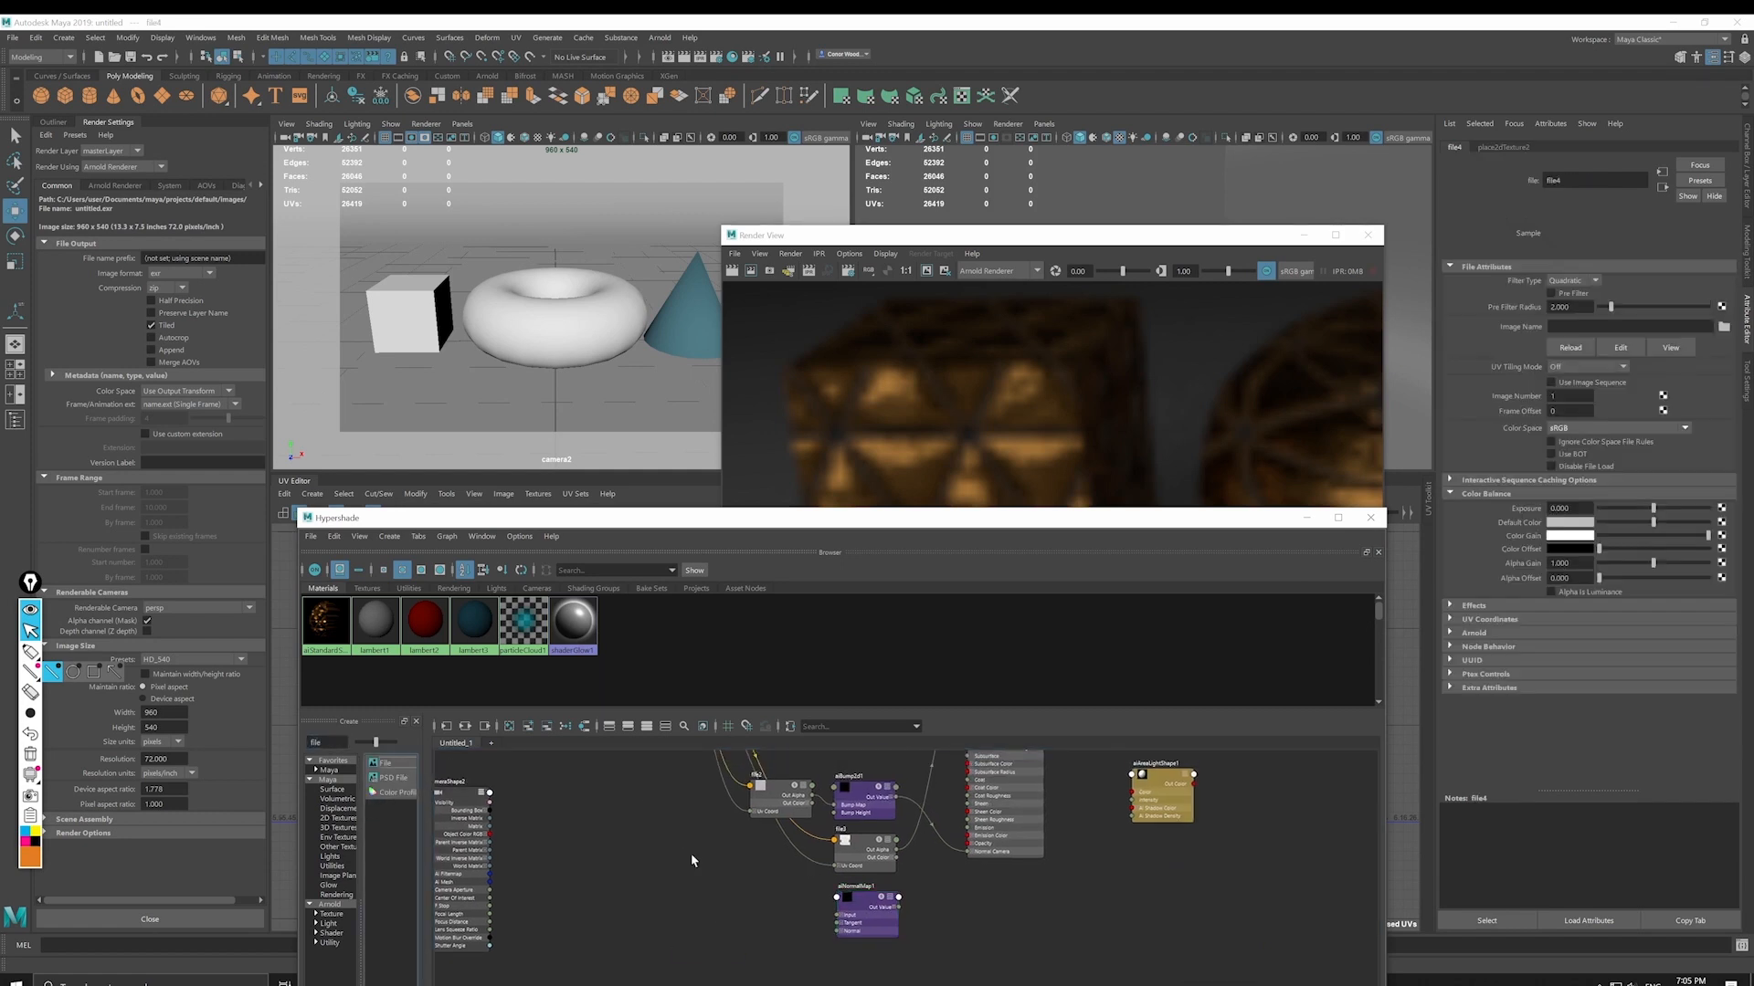
pyautogui.scroll(-3, 743, 880)
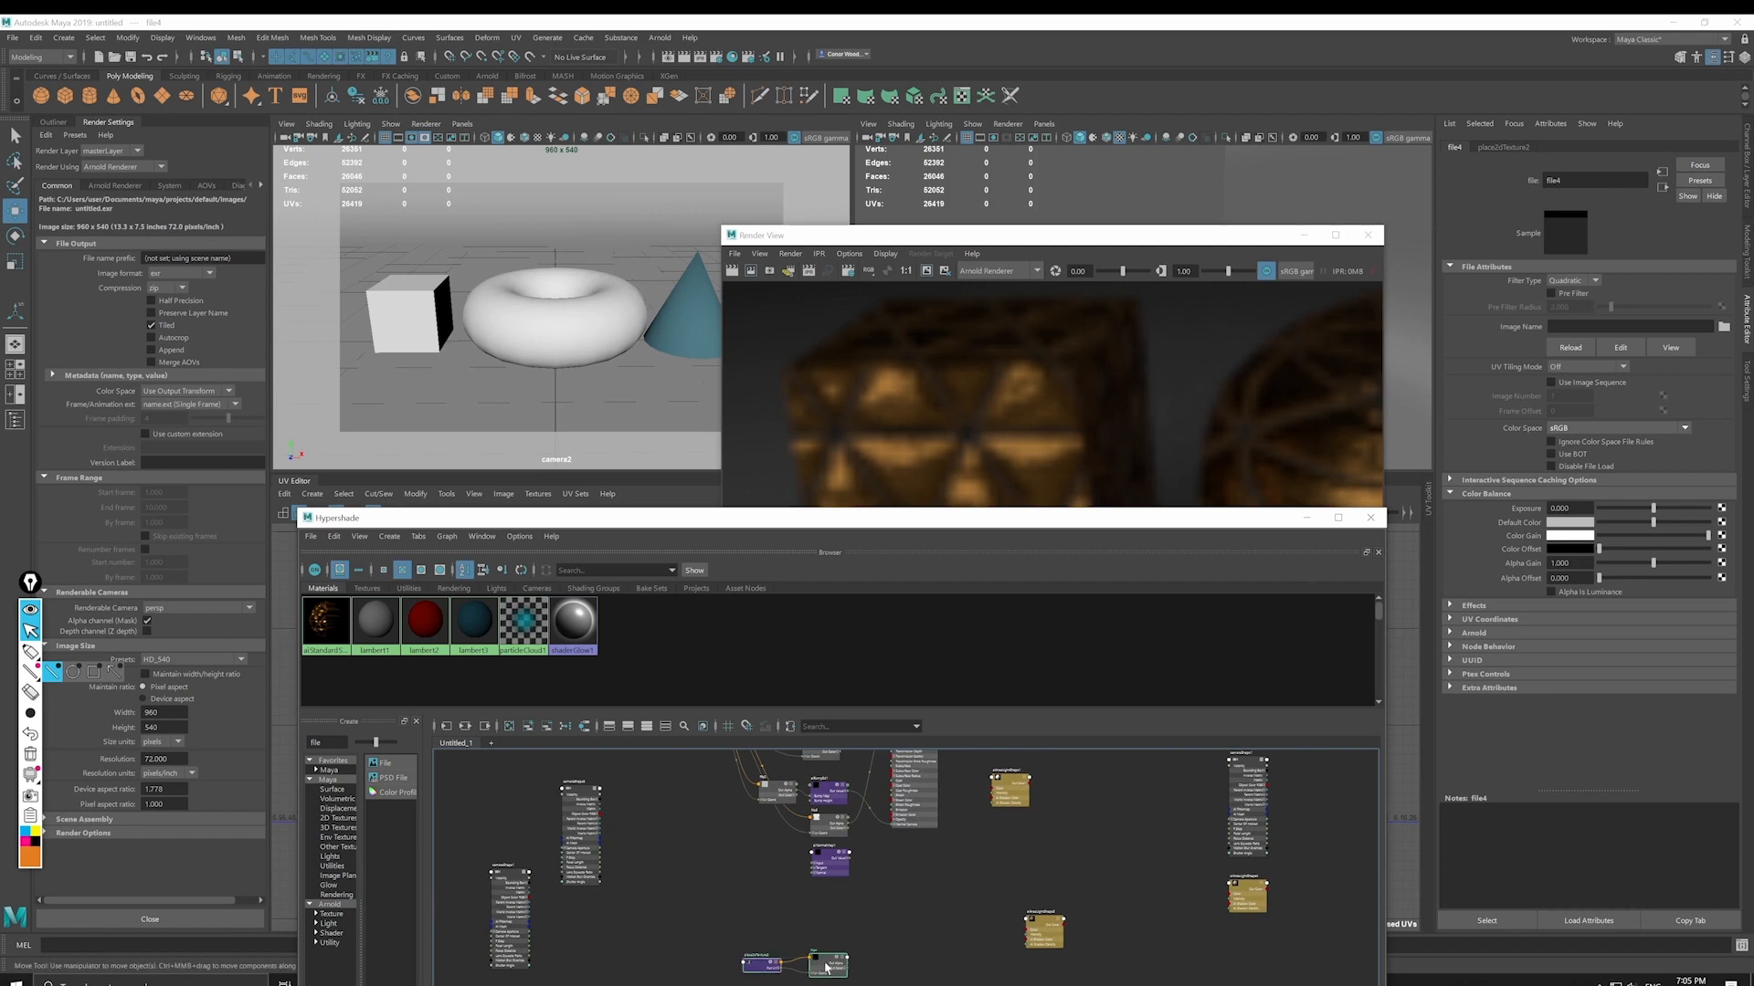
pyautogui.moveTo(826, 967); pyautogui.dragTo(773, 858)
pyautogui.keyDown('alt'); pyautogui.moveTo(775, 890); pyautogui.dragTo(778, 948, button='middle'); pyautogui.keyUp('alt')
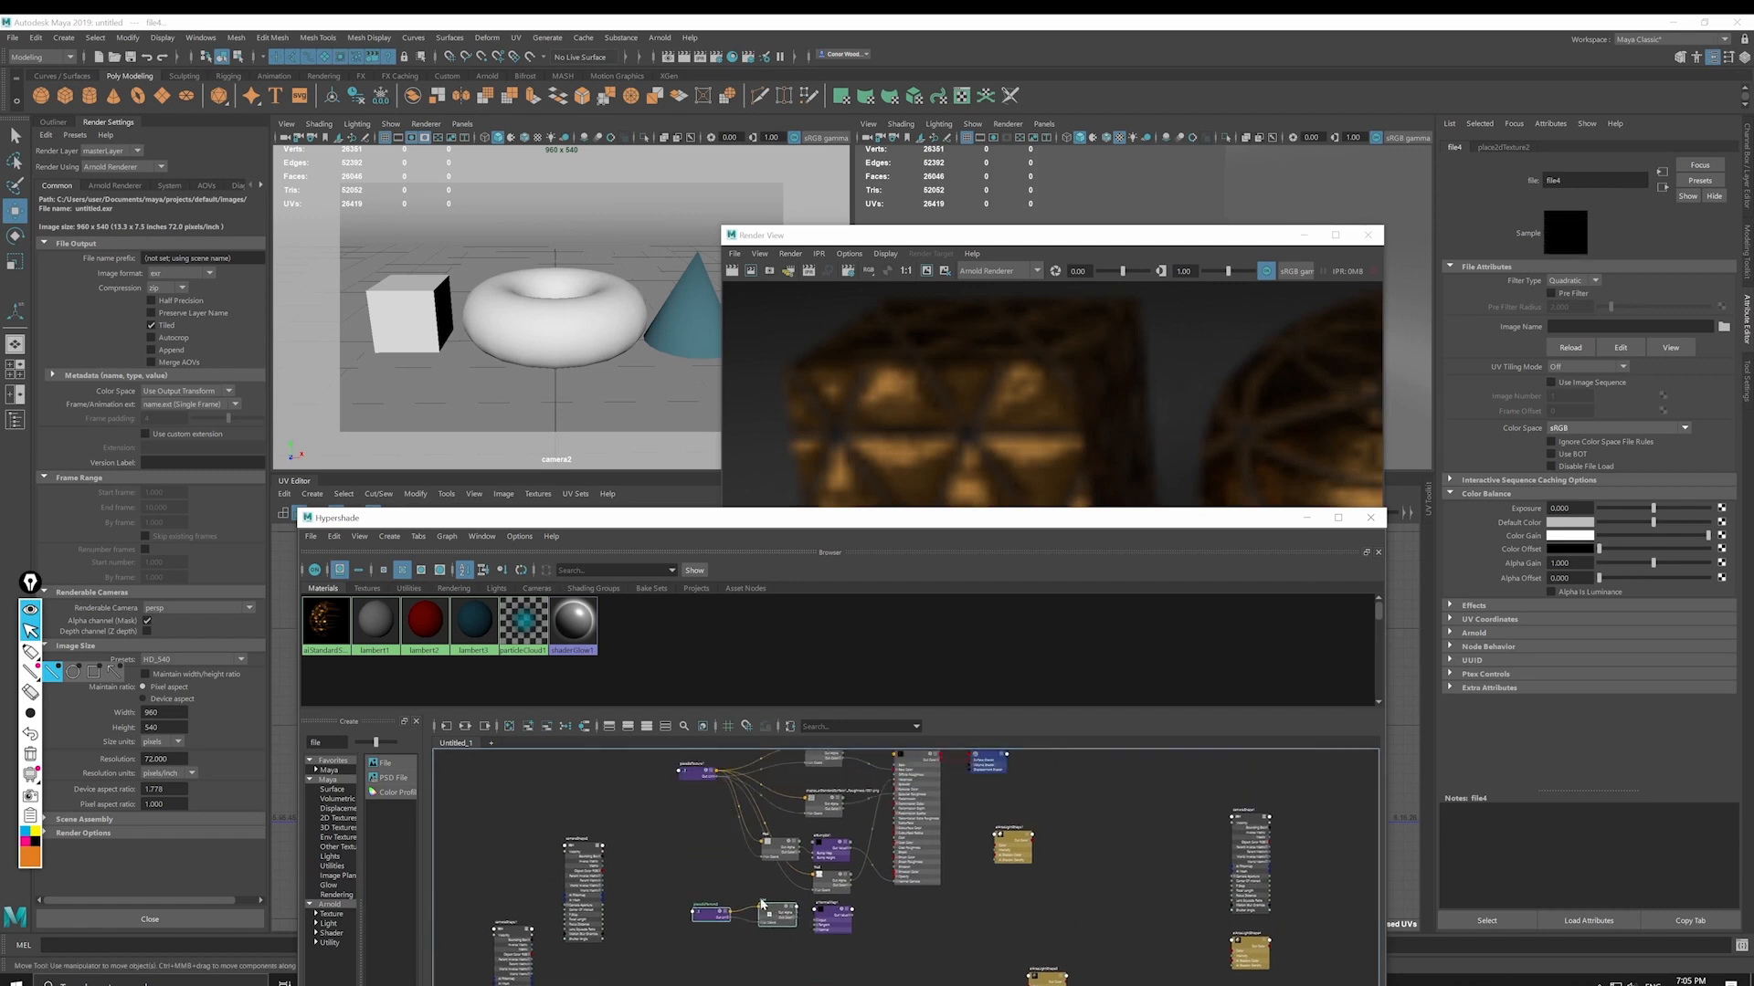
# Step: Feed the new file texture from place2dTexture1 and connect its Out Color to the aiNormalMap node's Input
pyautogui.scroll(5, 793, 943)
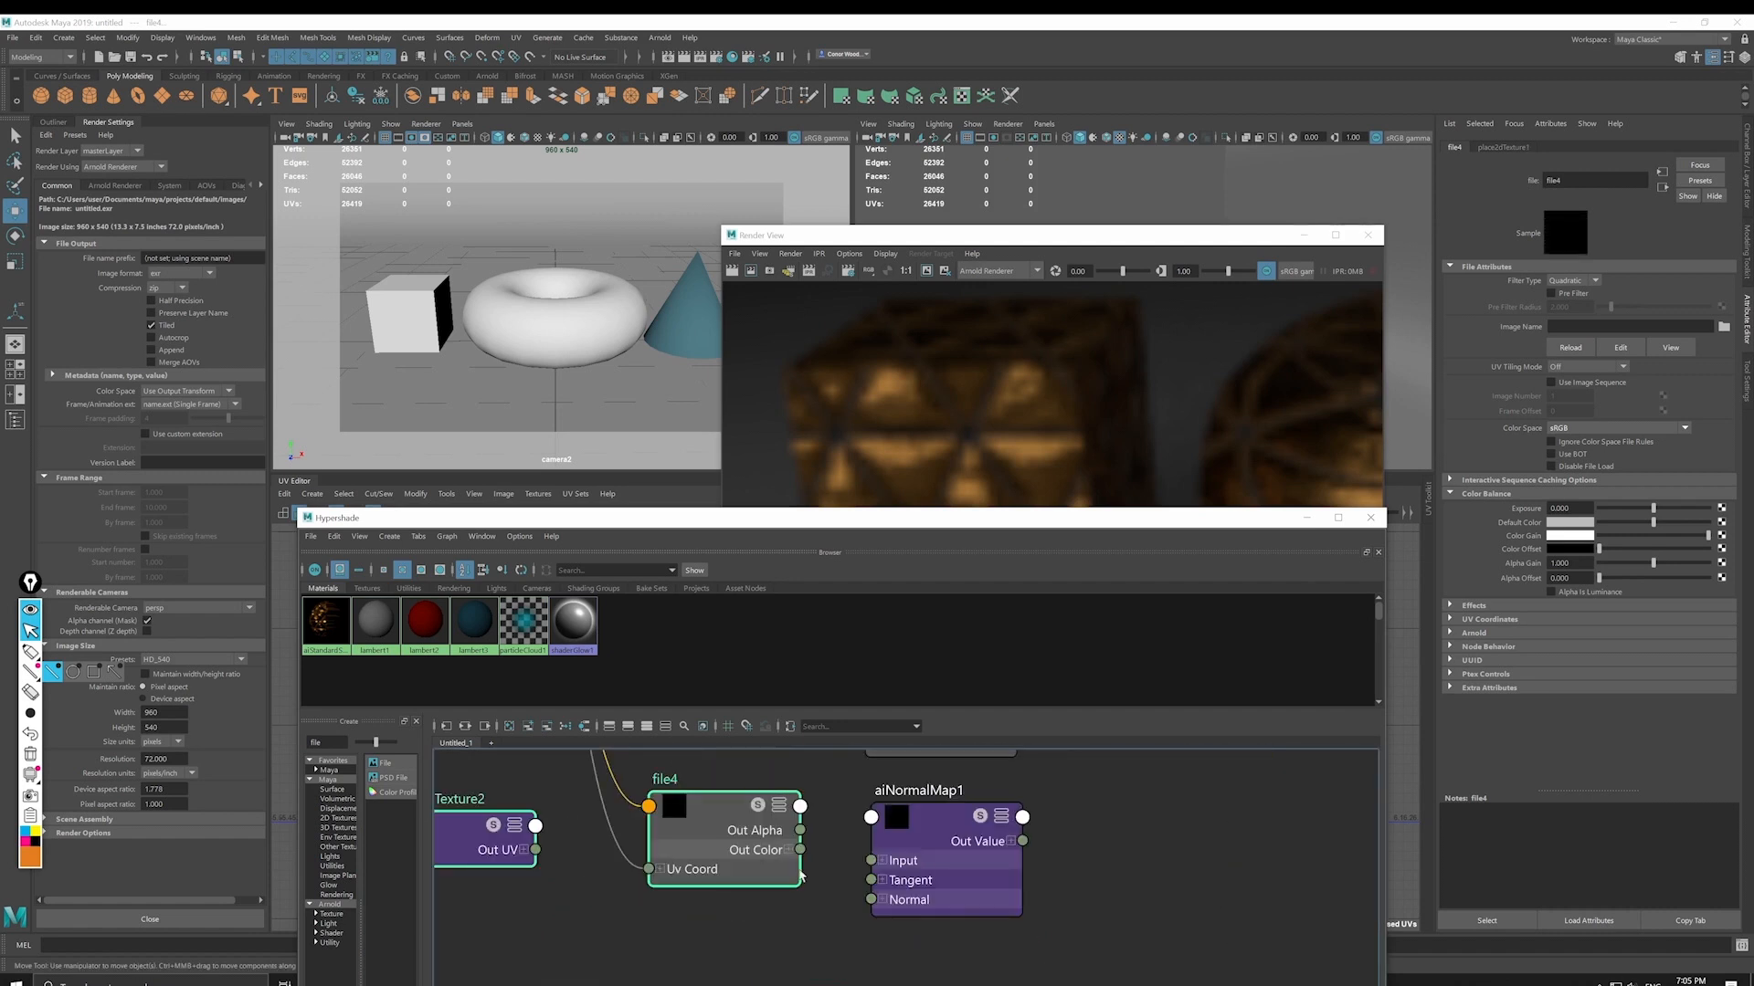
pyautogui.moveTo(801, 849); pyautogui.dragTo(871, 860)
pyautogui.keyDown('alt'); pyautogui.moveTo(745, 864); pyautogui.dragTo(617, 933, button='middle'); pyautogui.keyUp('alt')
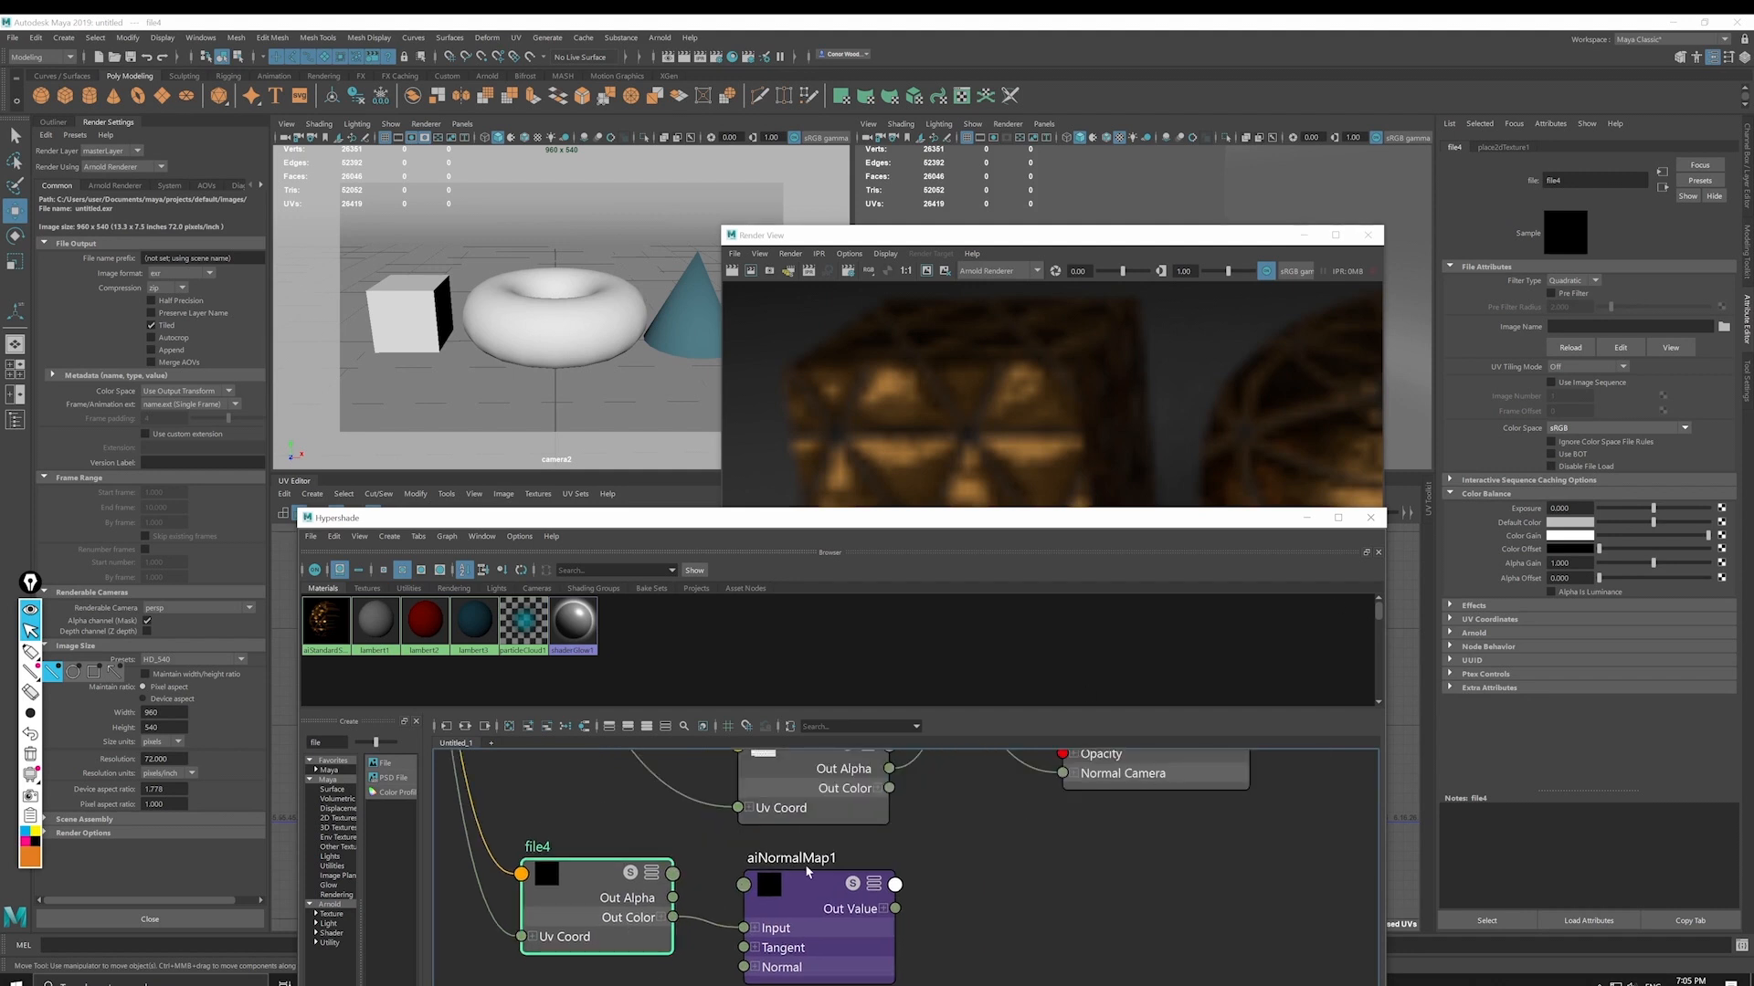
pyautogui.click(1580, 593)
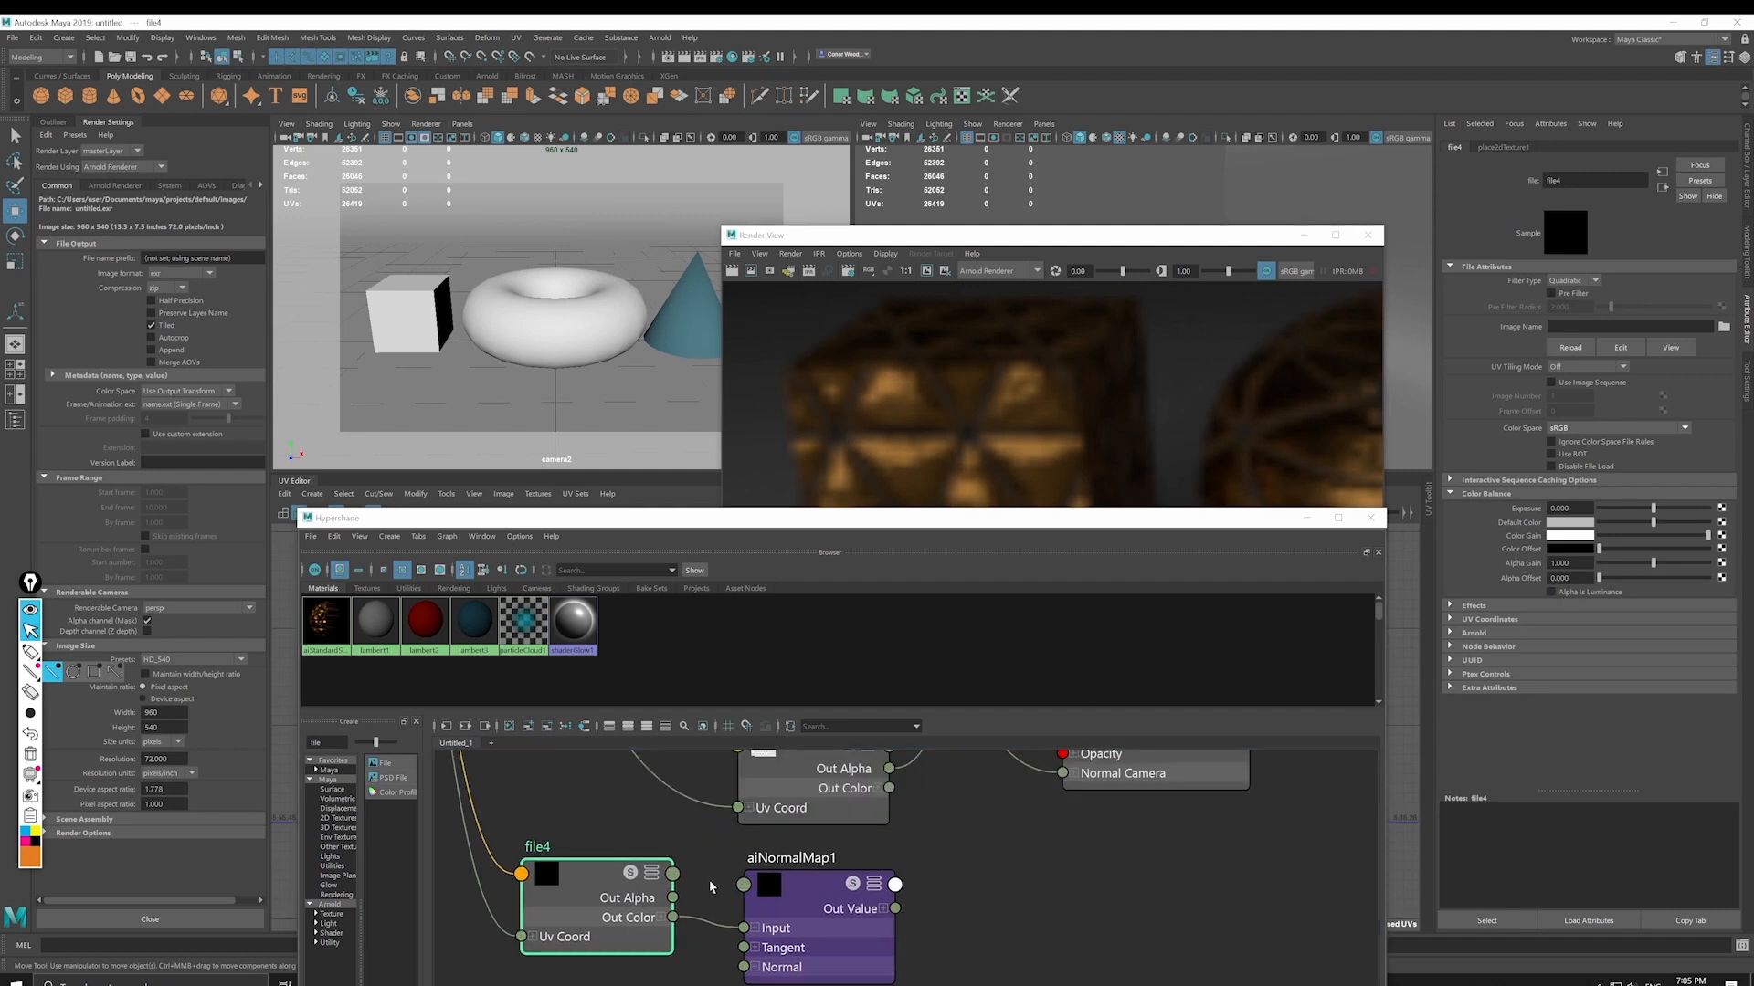
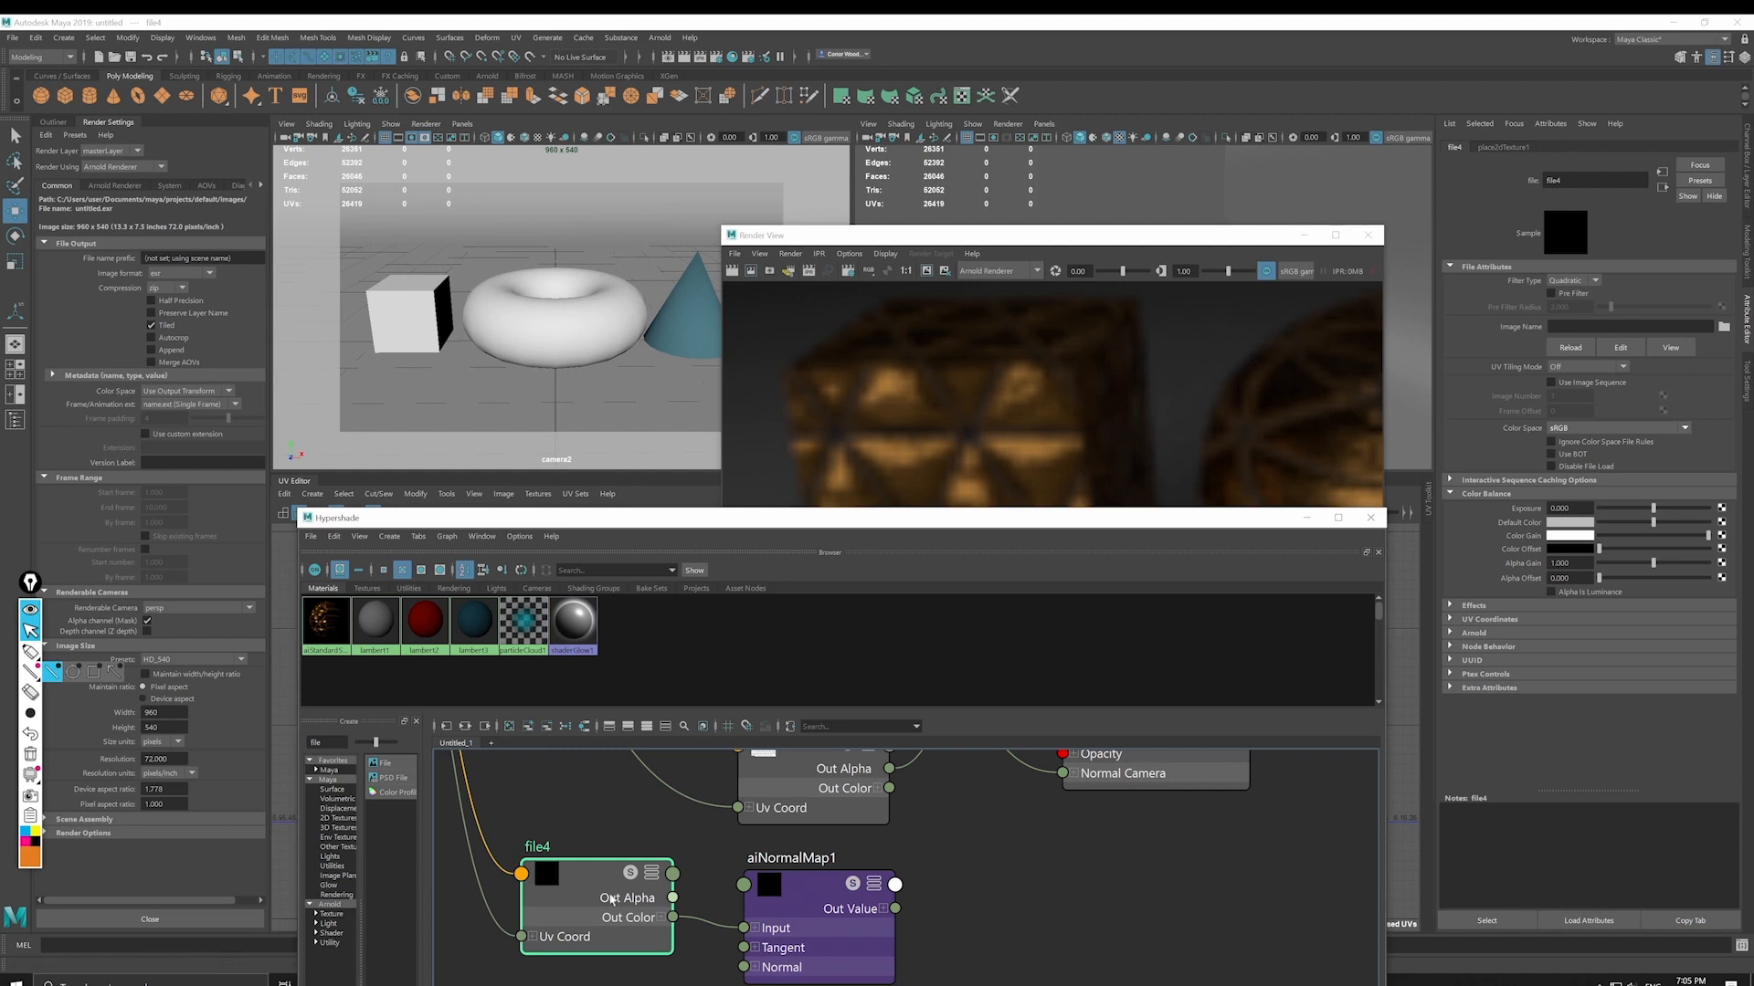
# Step: Set the color space of the still empty file4 texture to Raw
pyautogui.moveTo(595, 908); pyautogui.dragTo(617, 914)
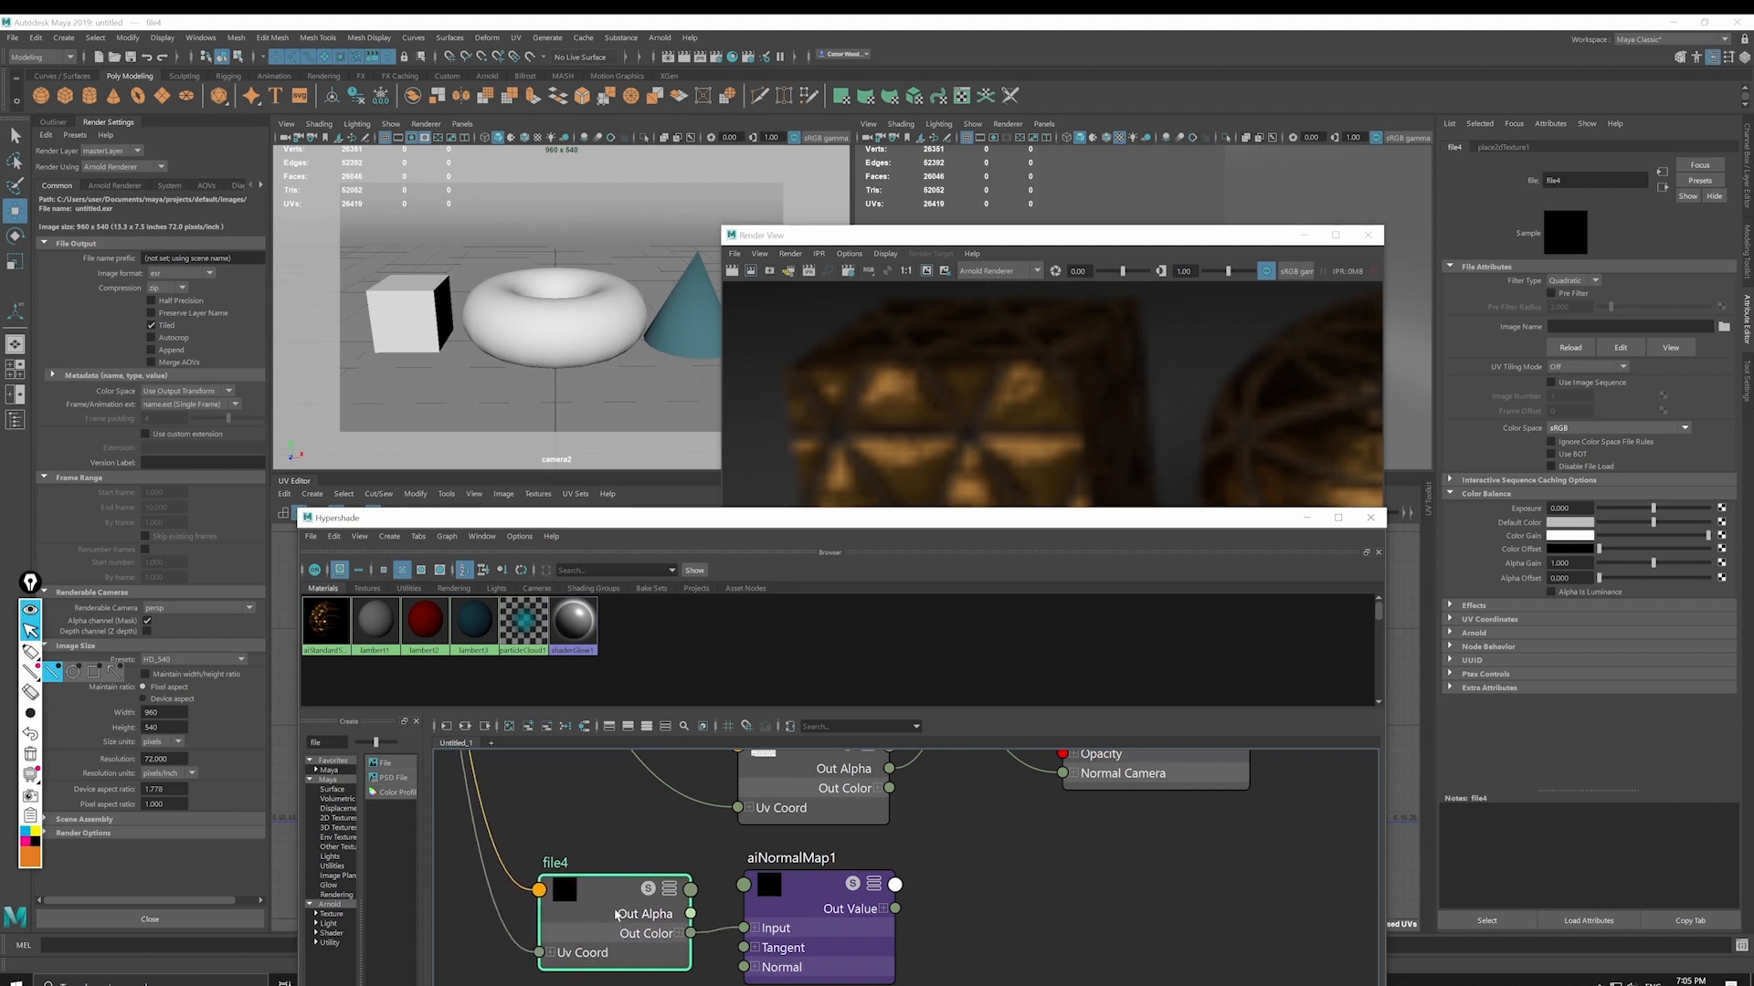
pyautogui.click(1615, 429)
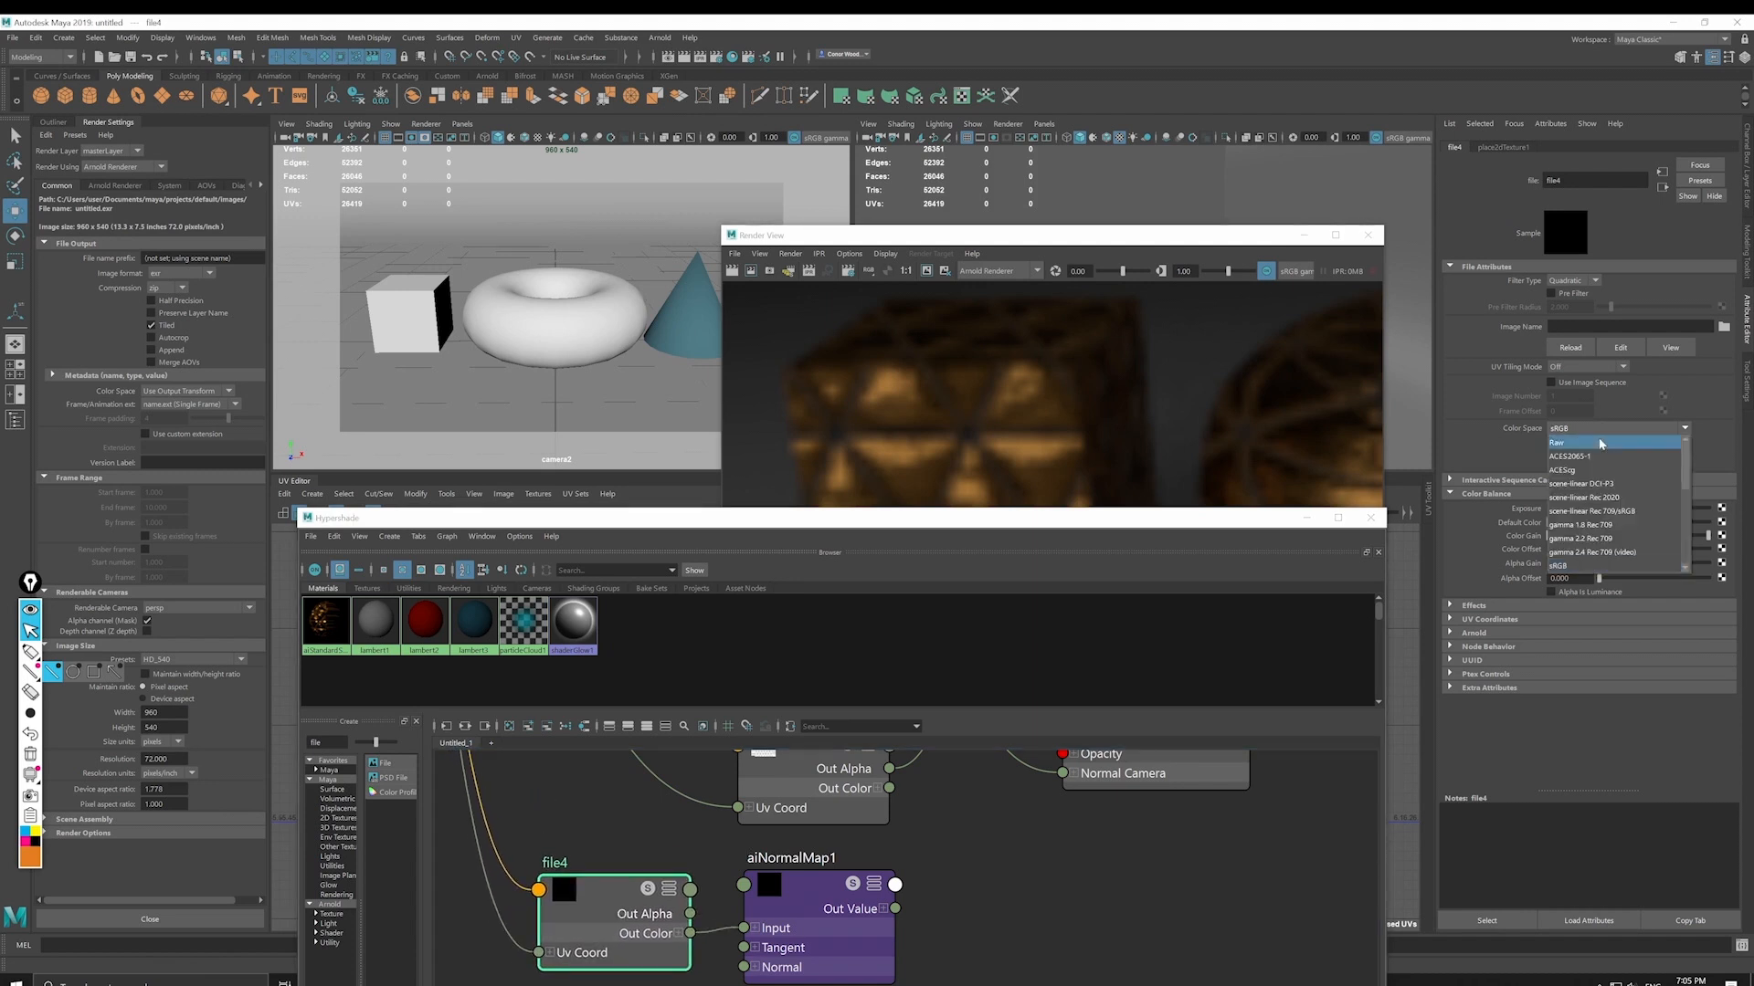
pyautogui.click(1600, 442)
pyautogui.click(978, 845)
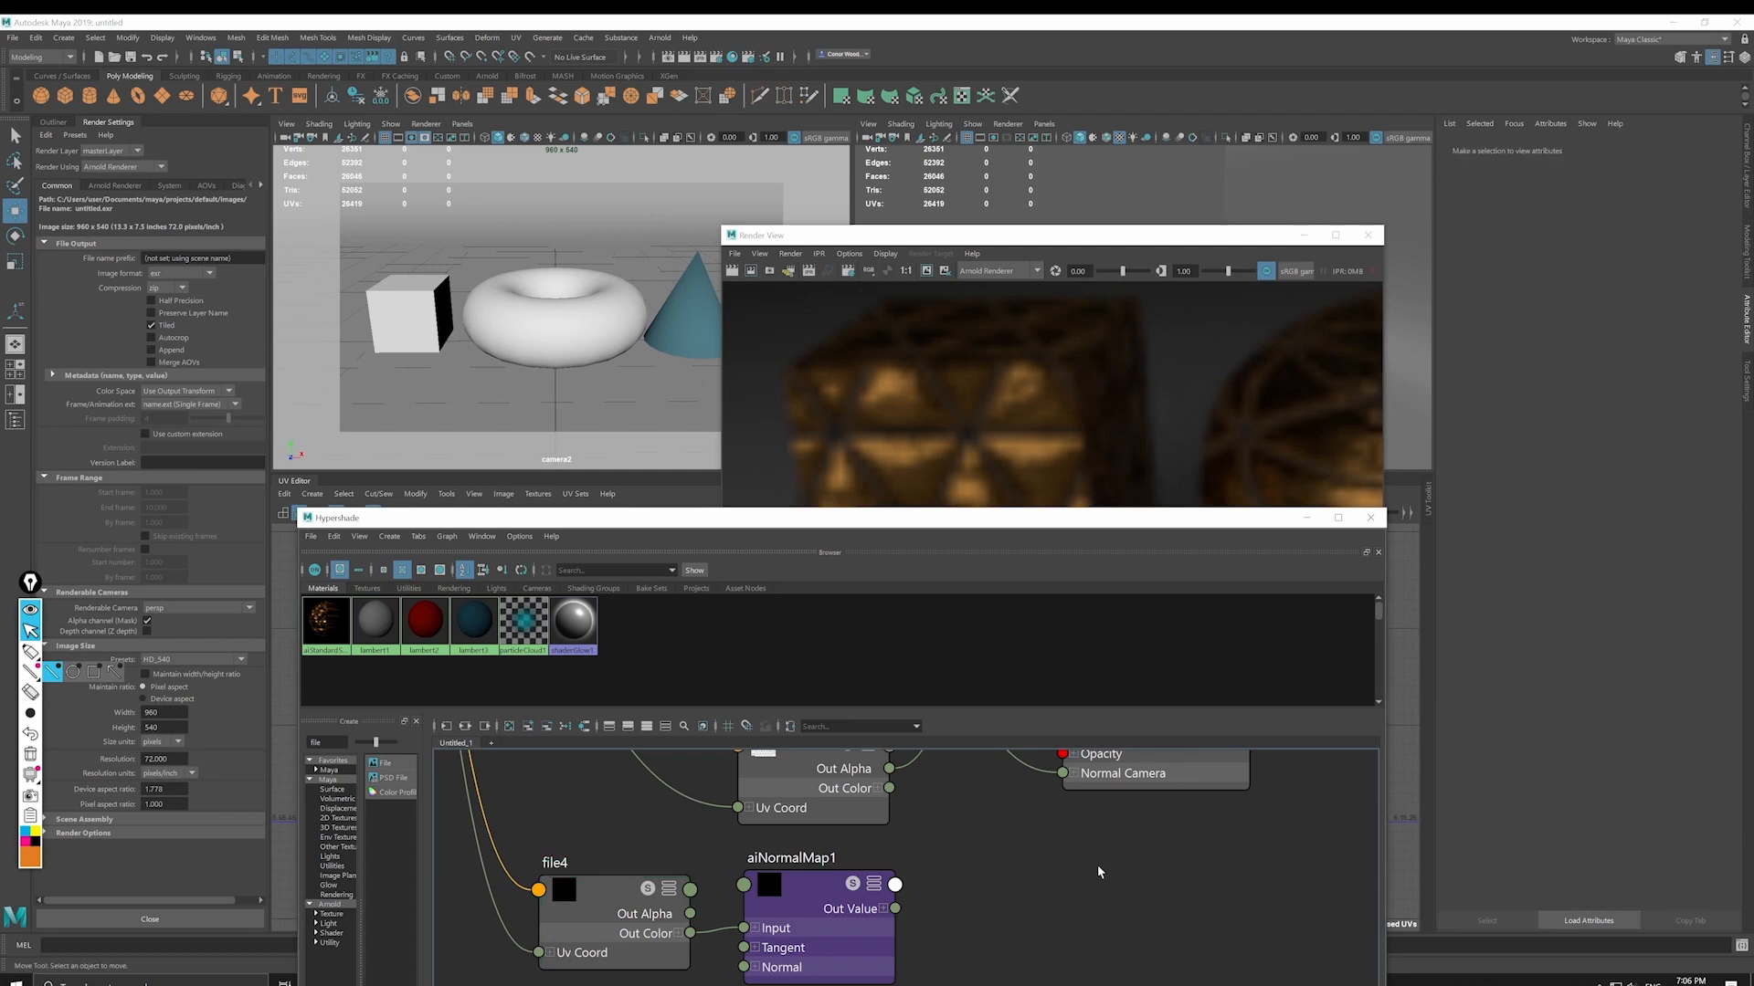
# Step: Connect the aiNormalMap output to the shader's Normal Camera in place of the bump, and move the file2 and aiBump2d nodes aside
pyautogui.scroll(-3, 1098, 863)
pyautogui.moveTo(969, 907); pyautogui.dragTo(1065, 844)
pyautogui.keyDown('alt'); pyautogui.moveTo(978, 777); pyautogui.dragTo(985, 842, button='middle'); pyautogui.keyUp('alt')
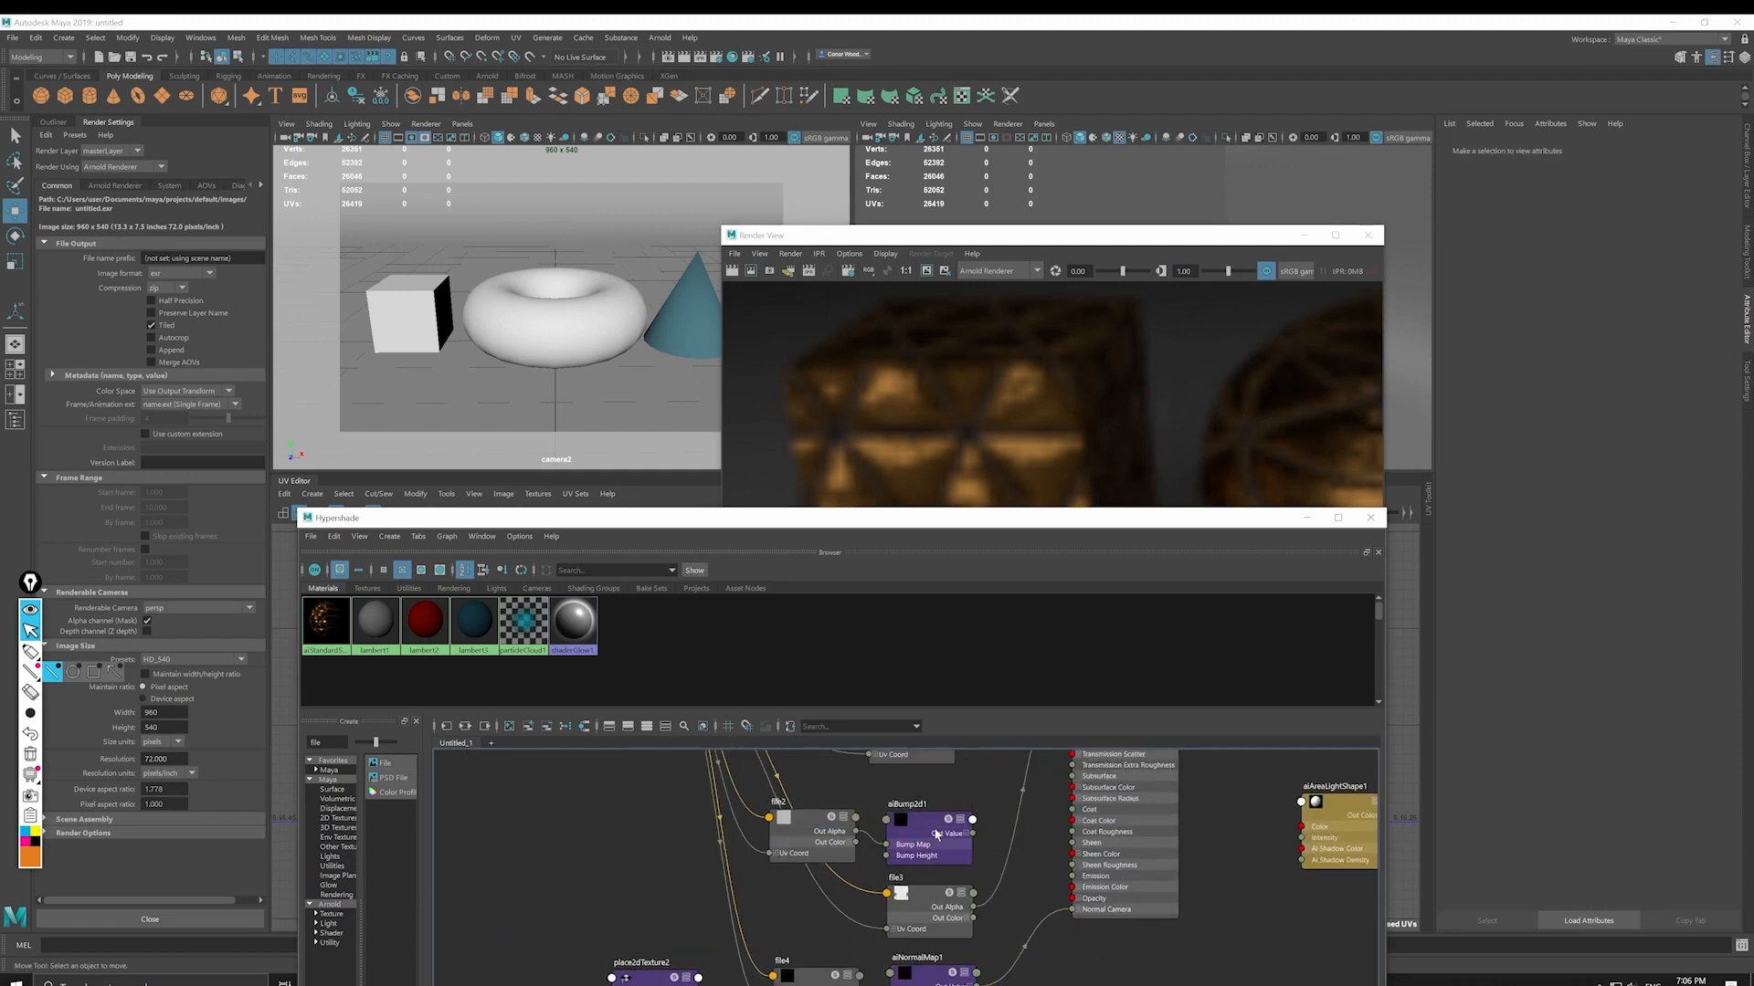
pyautogui.moveTo(976, 789); pyautogui.dragTo(822, 845)
pyautogui.moveTo(804, 848); pyautogui.dragTo(521, 886)
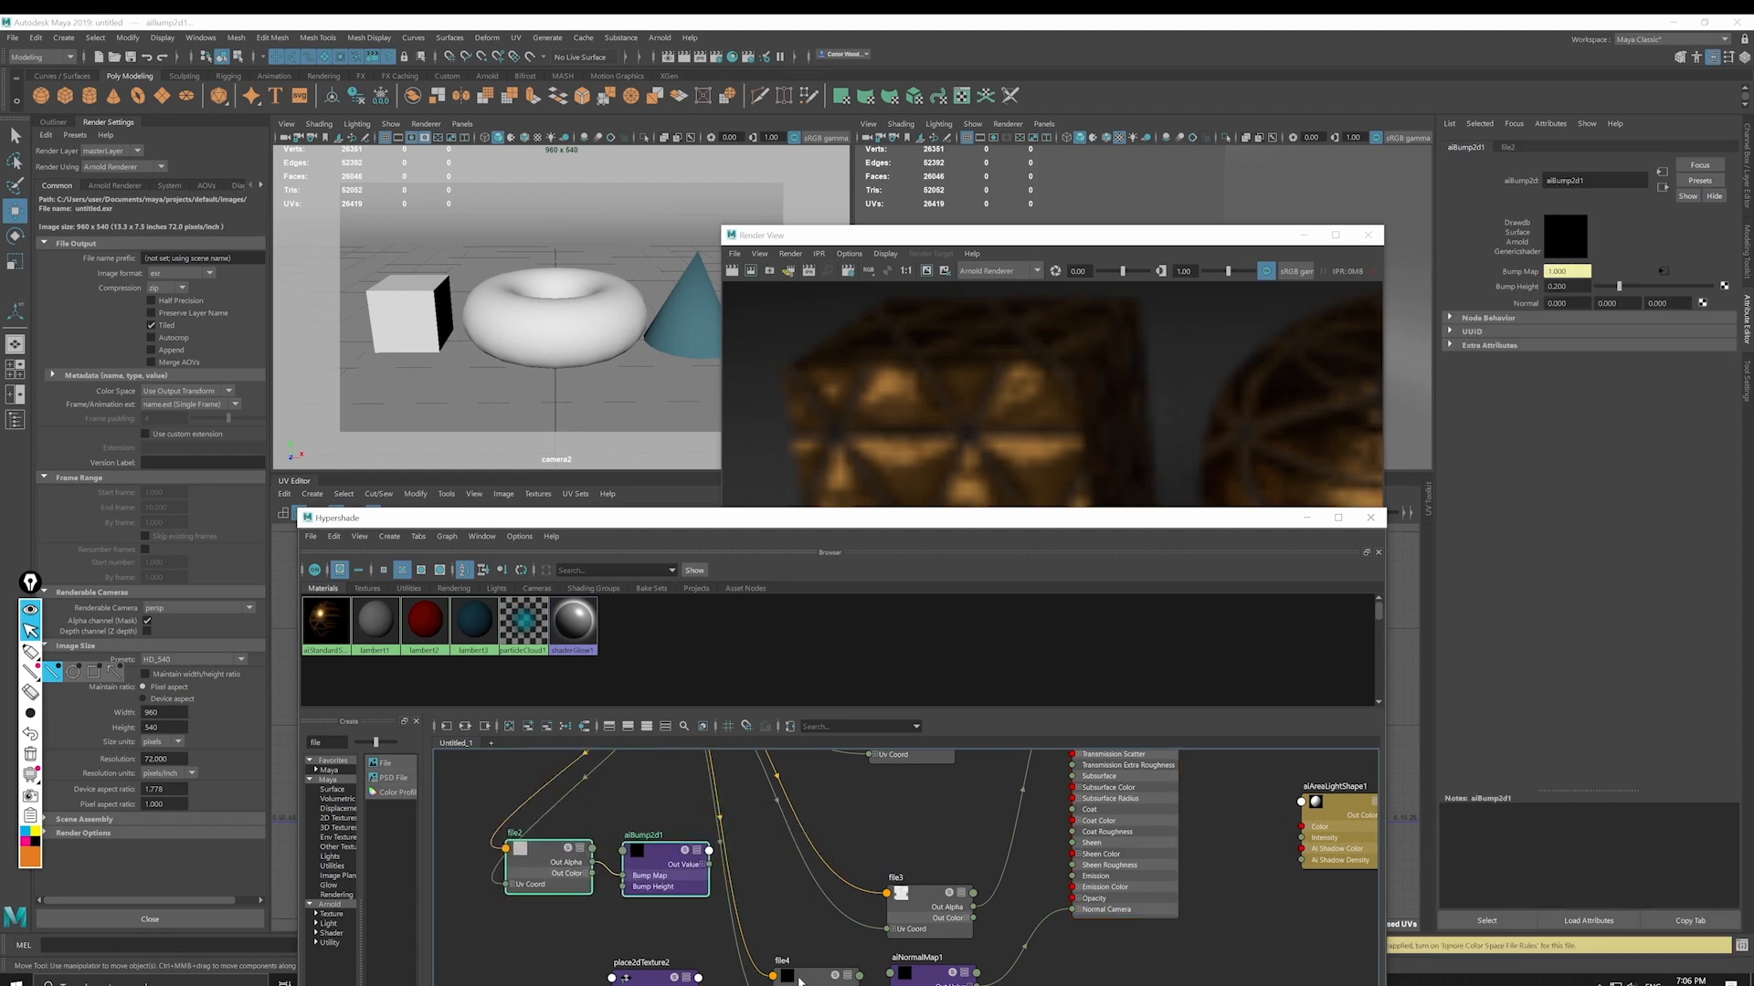
# Step: Load shapes_aiStandardSurface1_Normal.1001.png into the file4 texture with UDIM (Mari) tiling and the Raw color space
pyautogui.click(808, 974)
pyautogui.click(1723, 326)
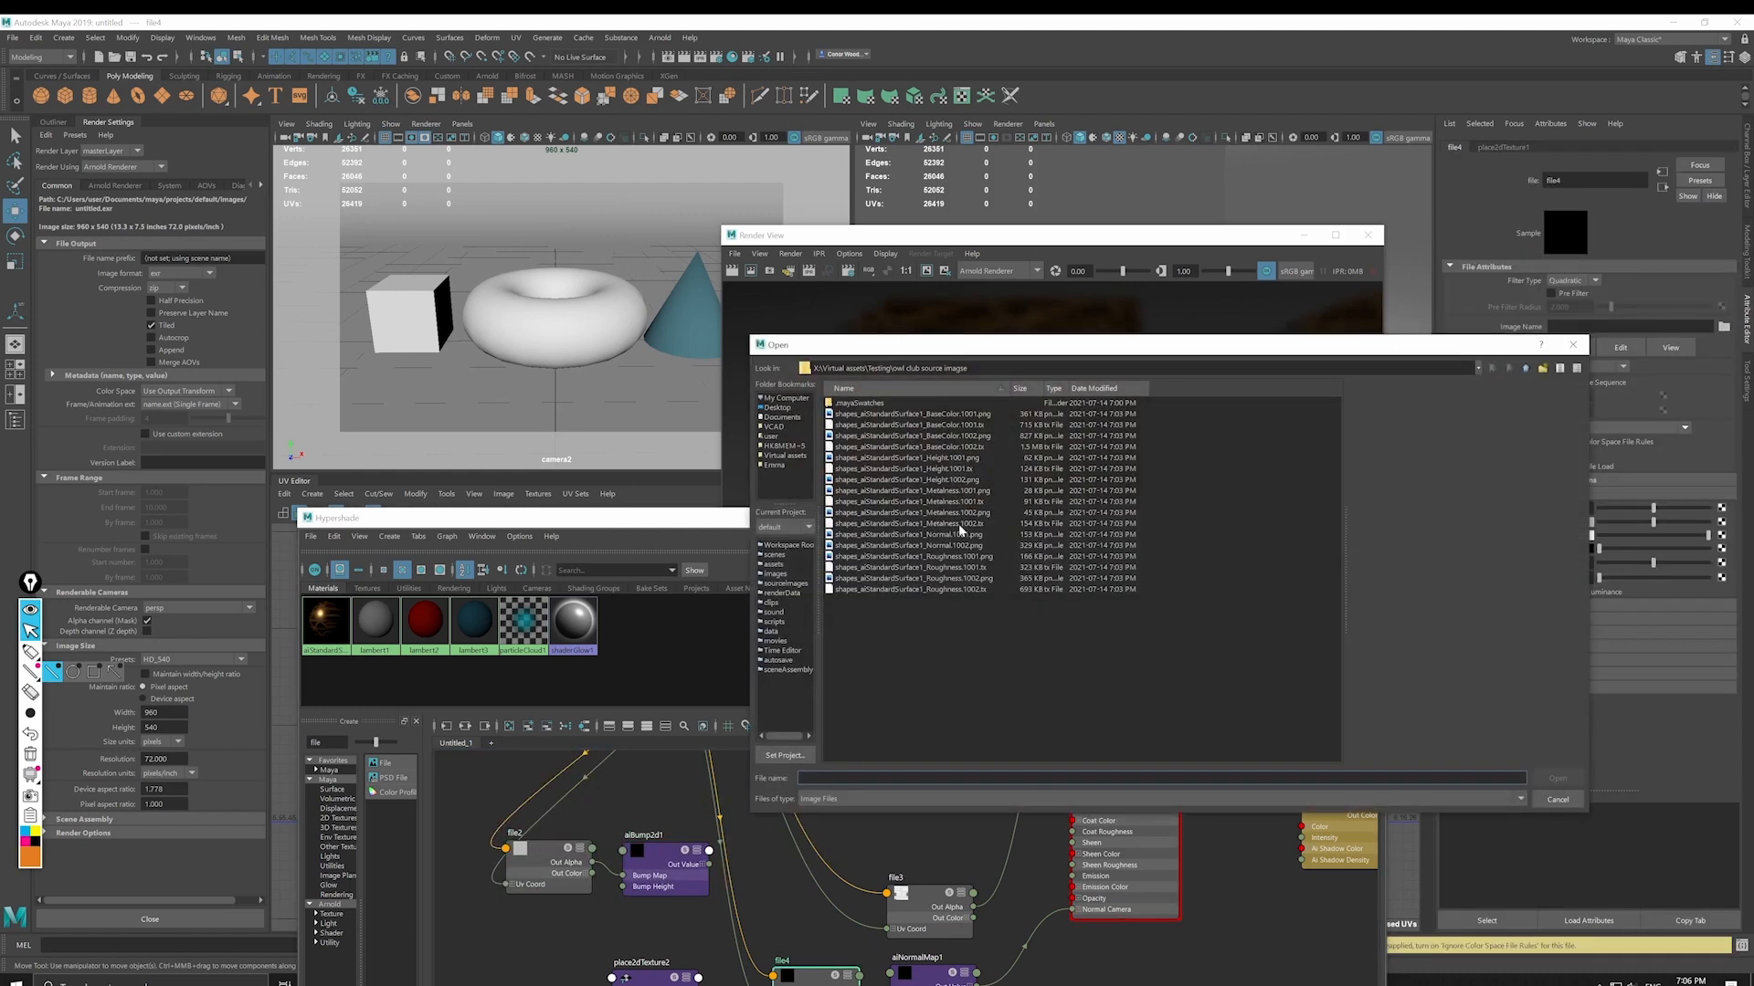
pyautogui.click(977, 535)
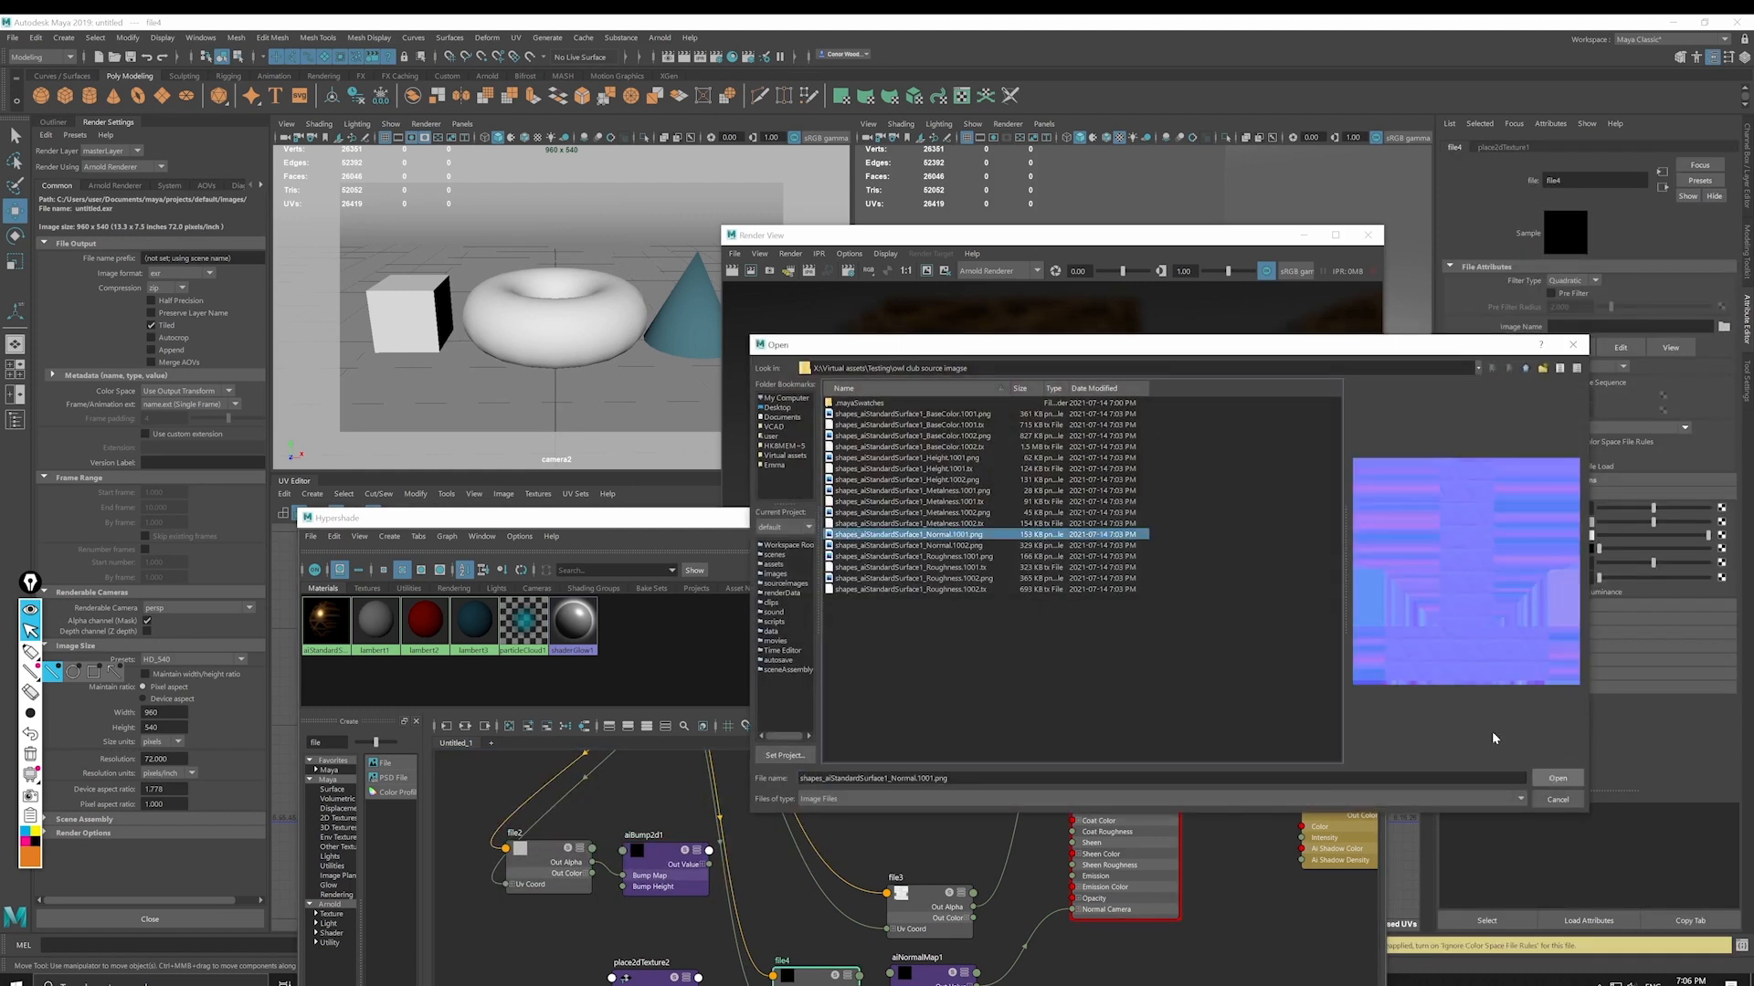
pyautogui.click(1558, 779)
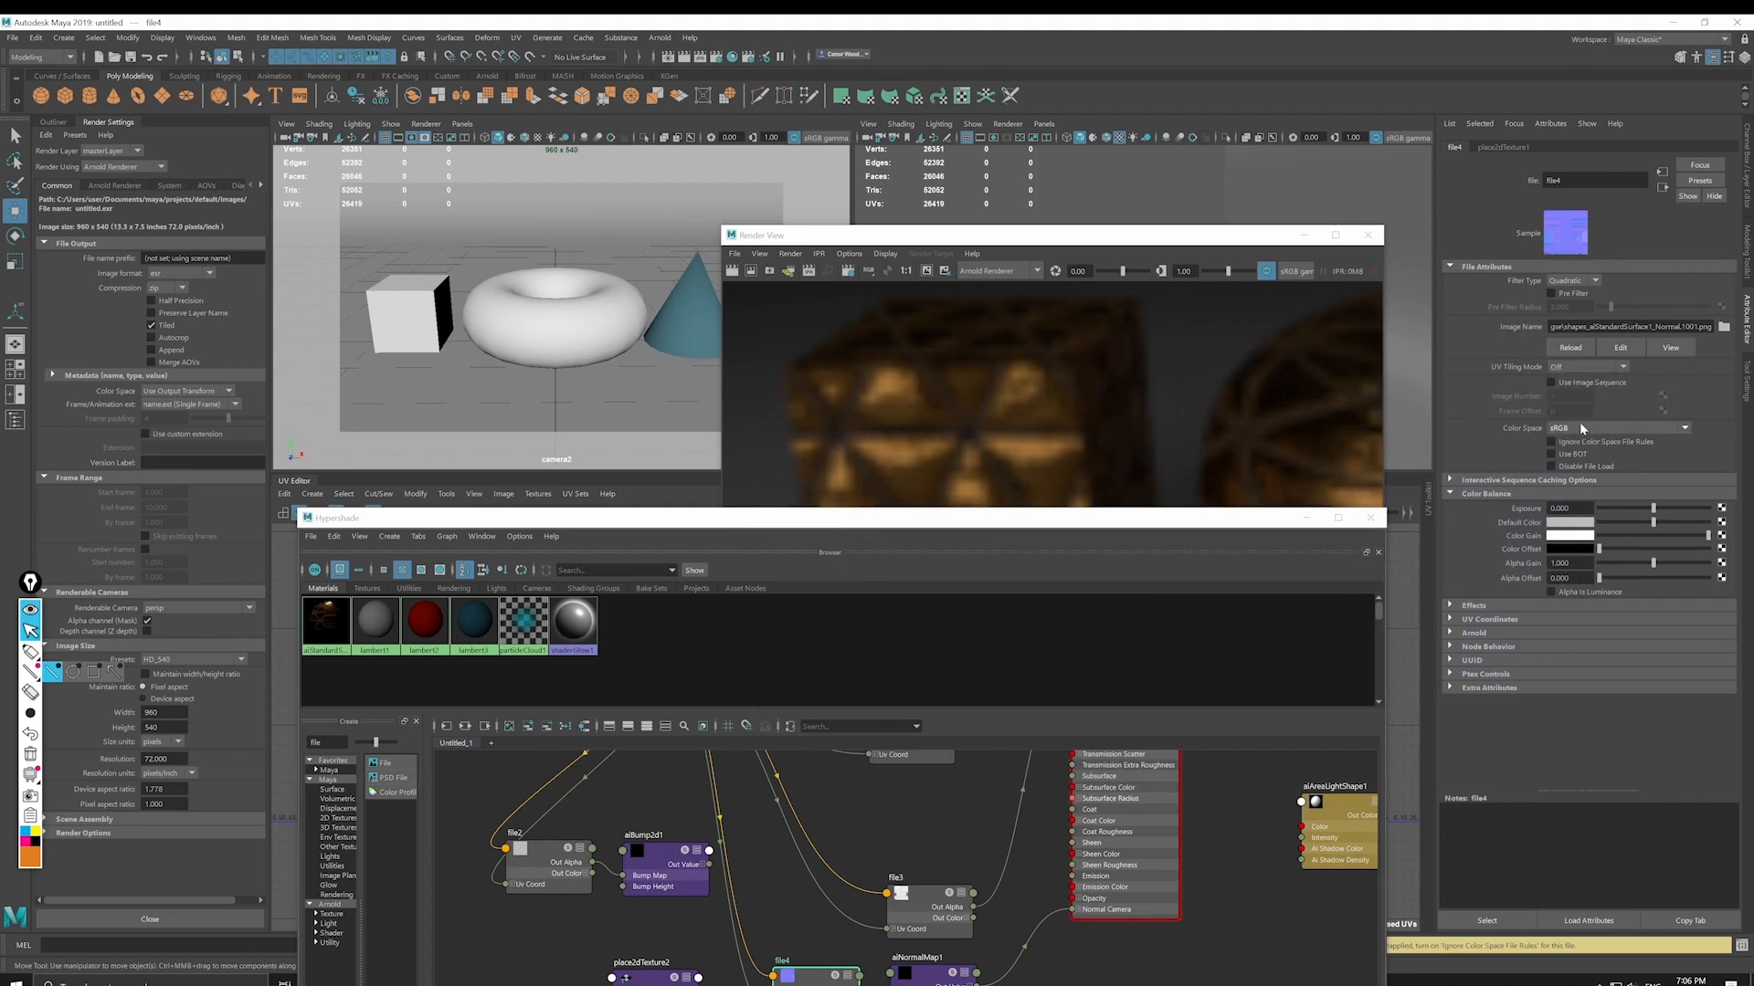
pyautogui.click(1591, 447)
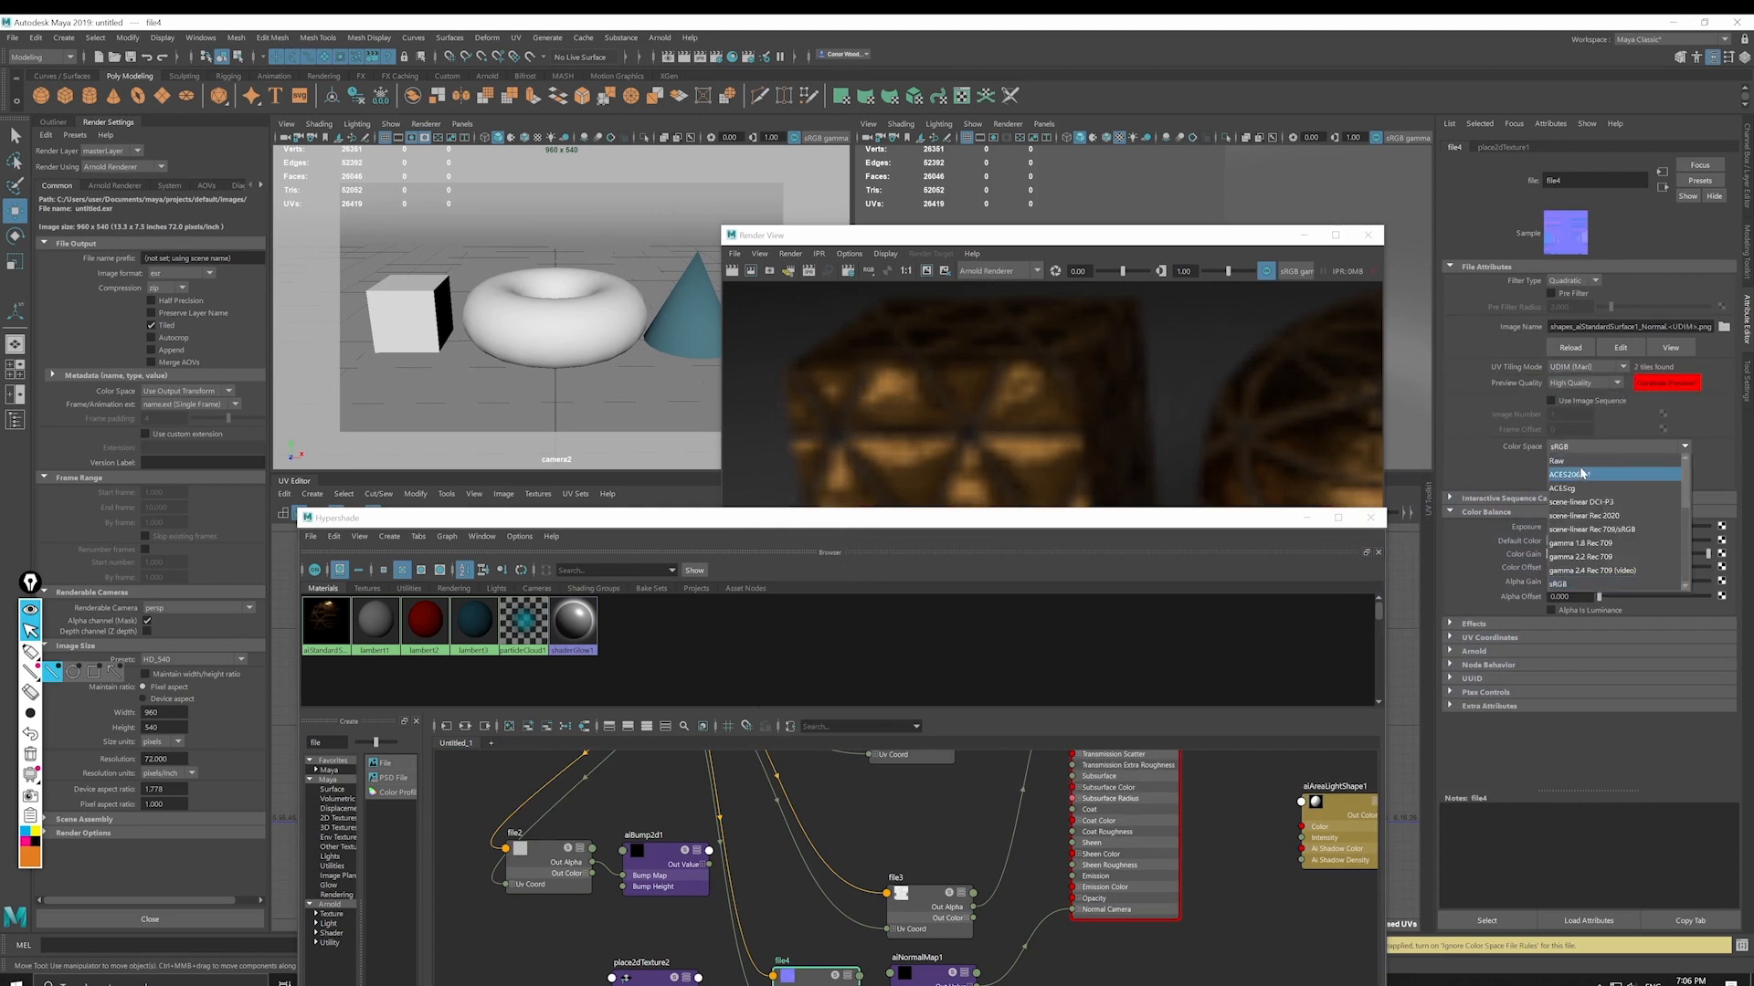
pyautogui.click(1562, 460)
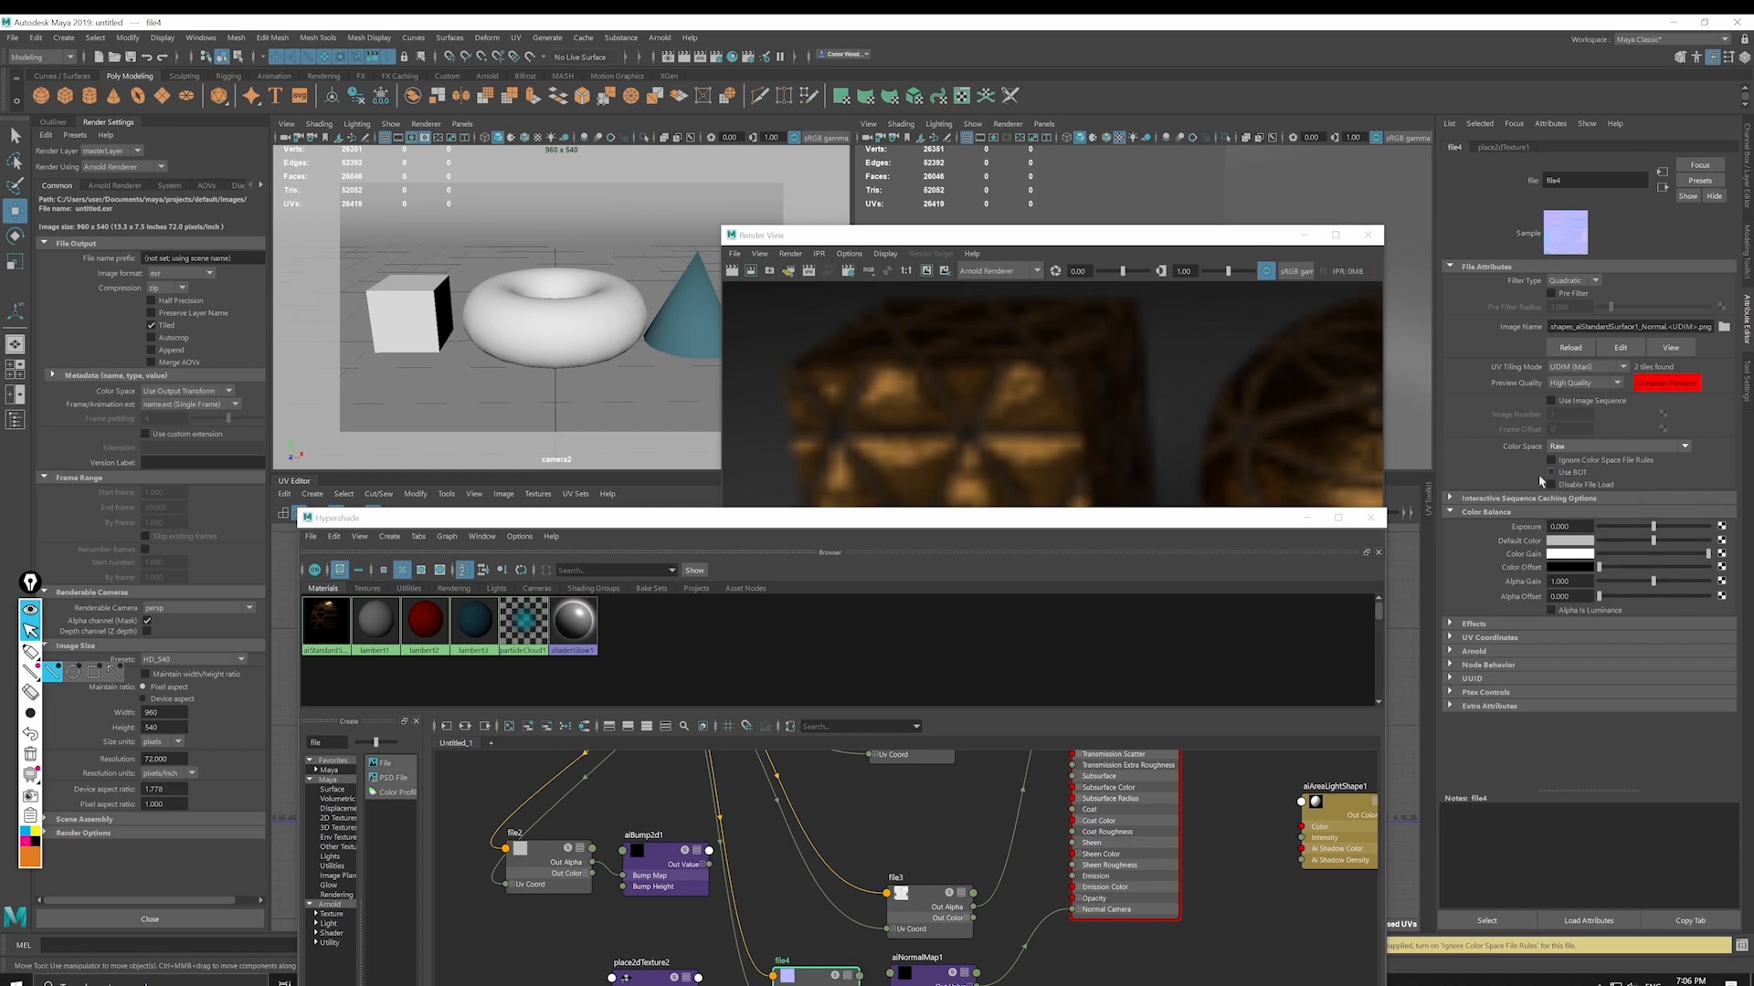
# Step: Re-render the camera view with the normal map connected and examine the cube and torus surfaces
pyautogui.click(923, 271)
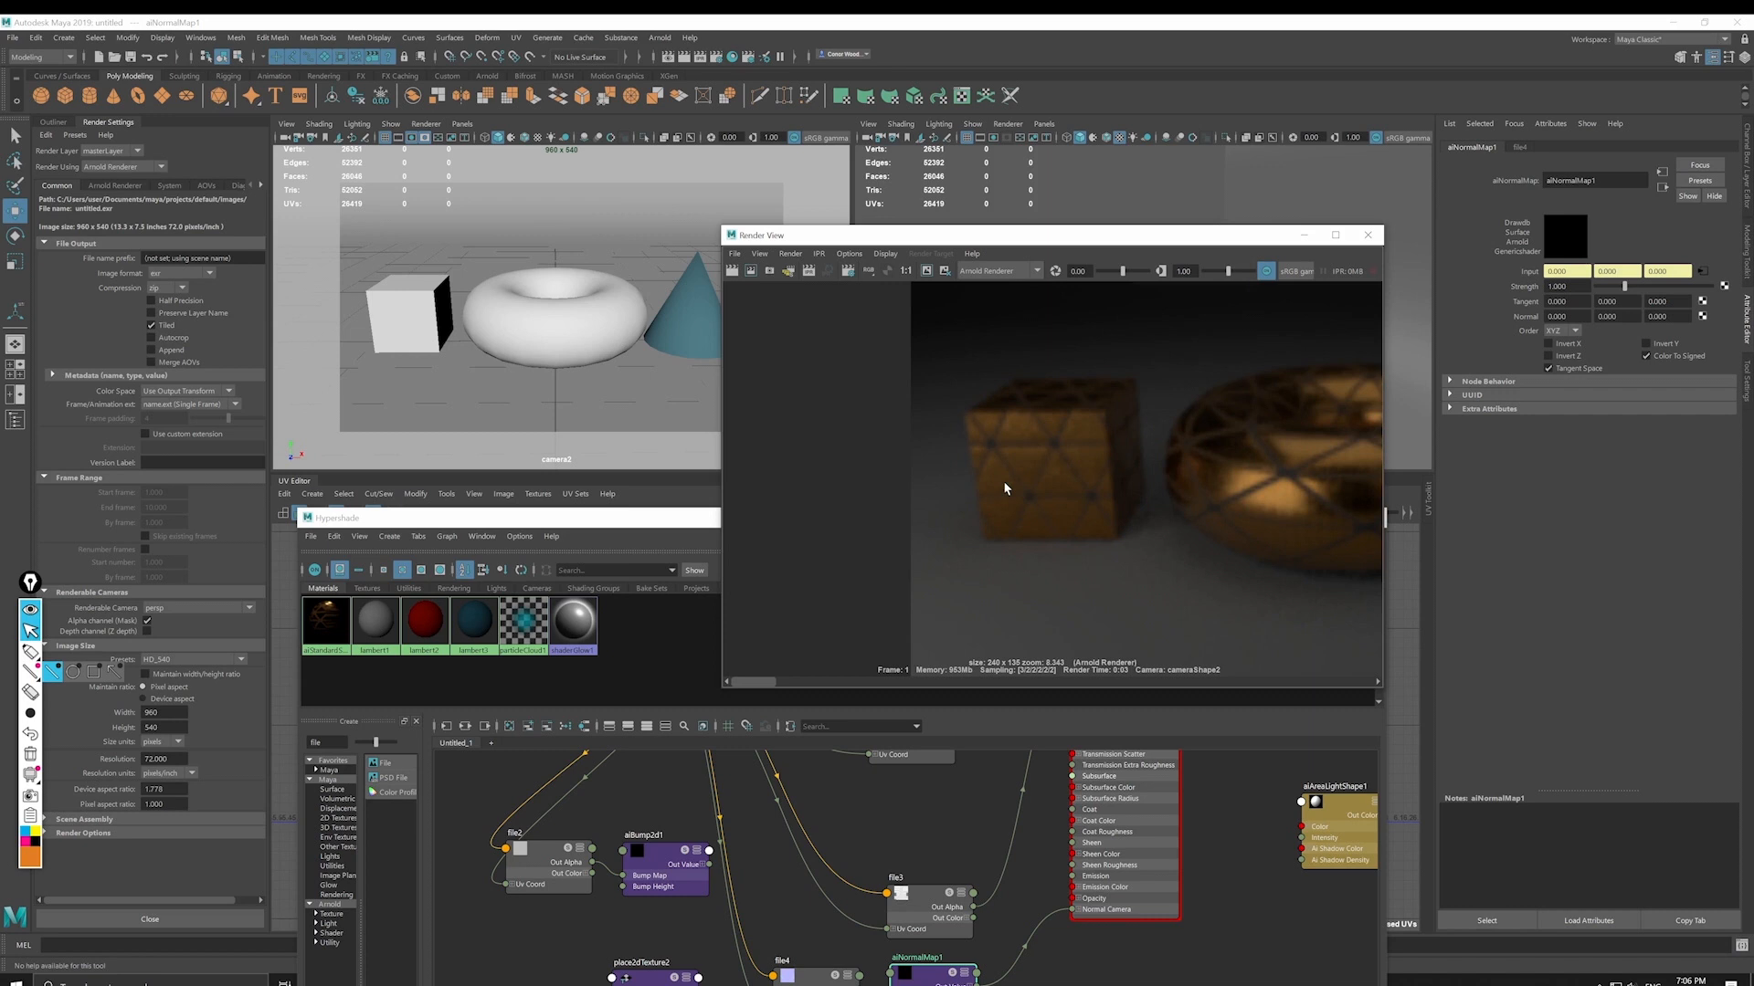
pyautogui.keyDown('alt'); pyautogui.moveTo(1003, 484); pyautogui.dragTo(1056, 529, button='right'); pyautogui.keyUp('alt')
pyautogui.click(1045, 900)
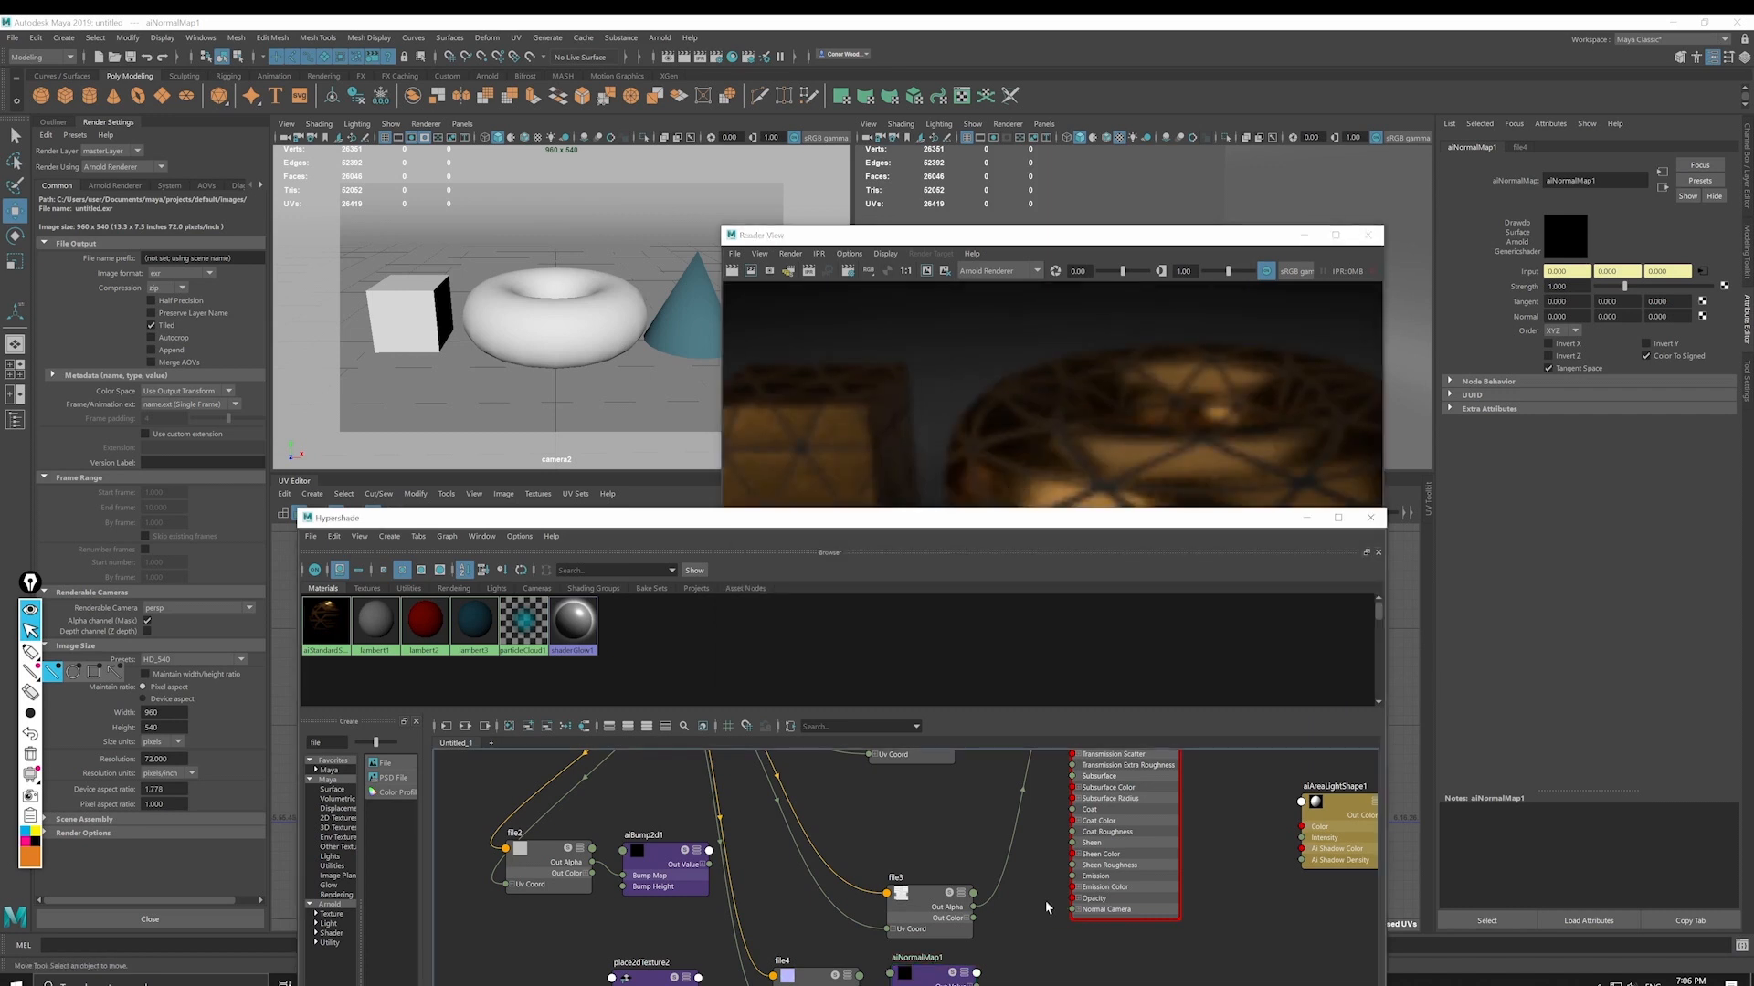
# Step: Re-render the camera view with aiNormalMap1 disconnected from the shader, and examine the cube and torus for comparison
pyautogui.click(941, 356)
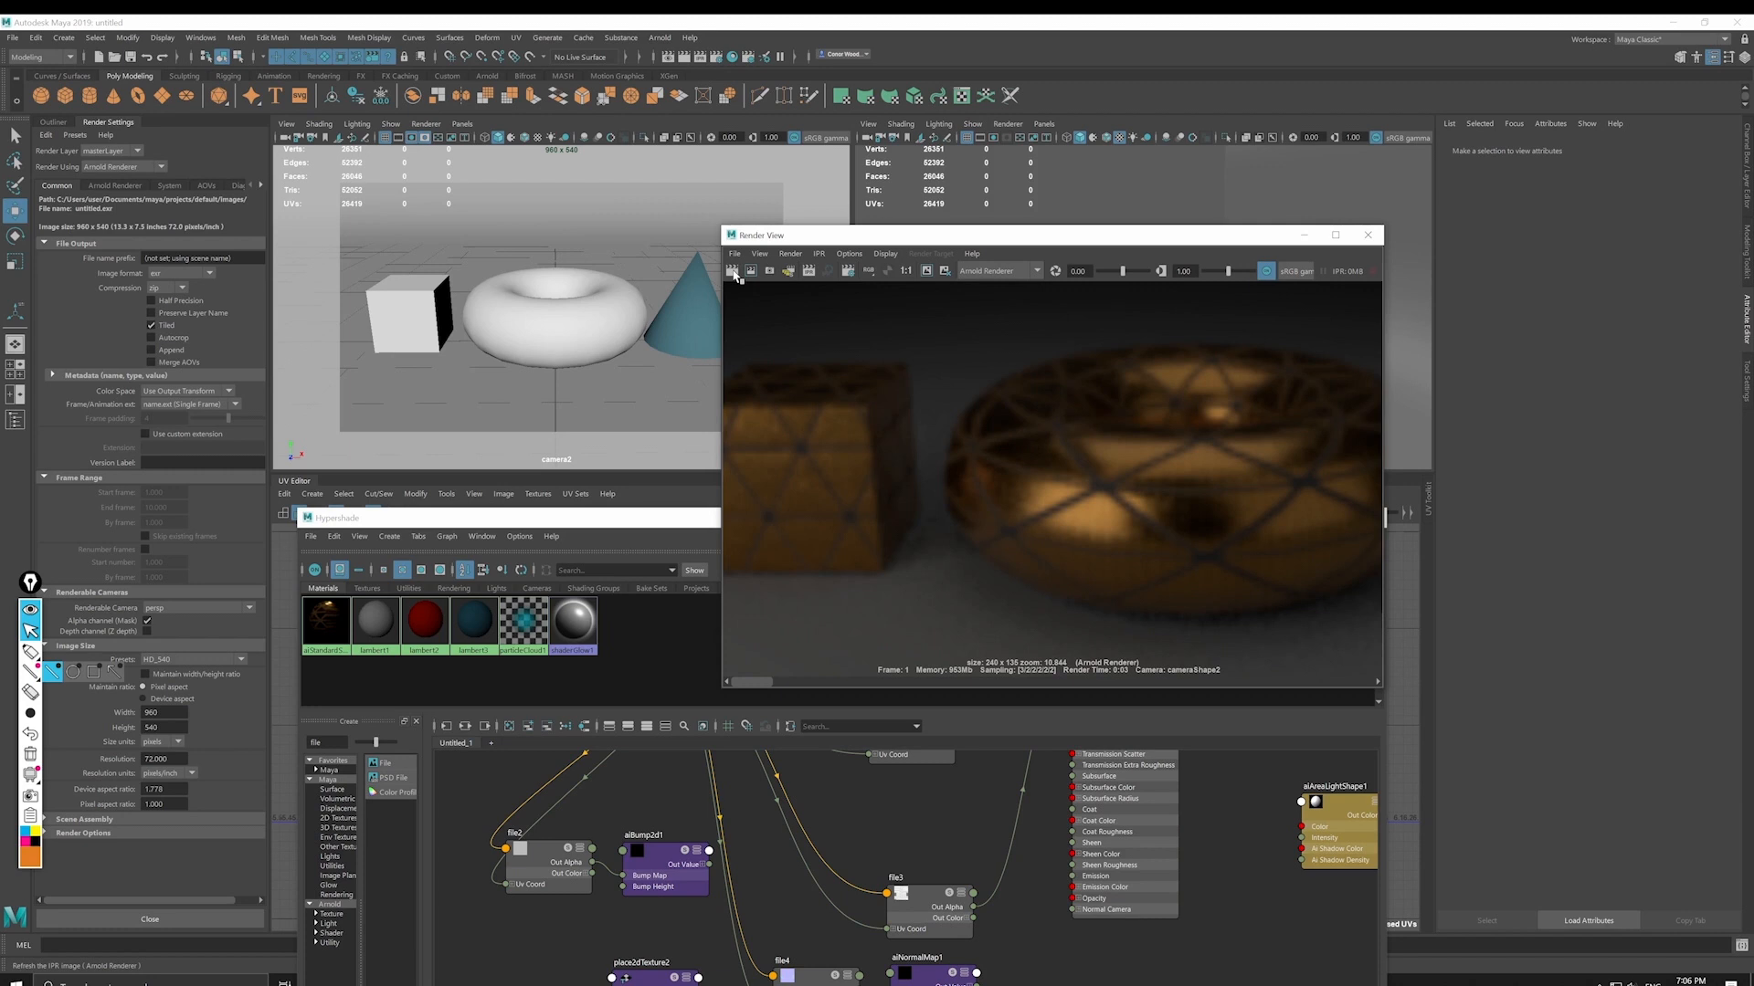
pyautogui.click(733, 272)
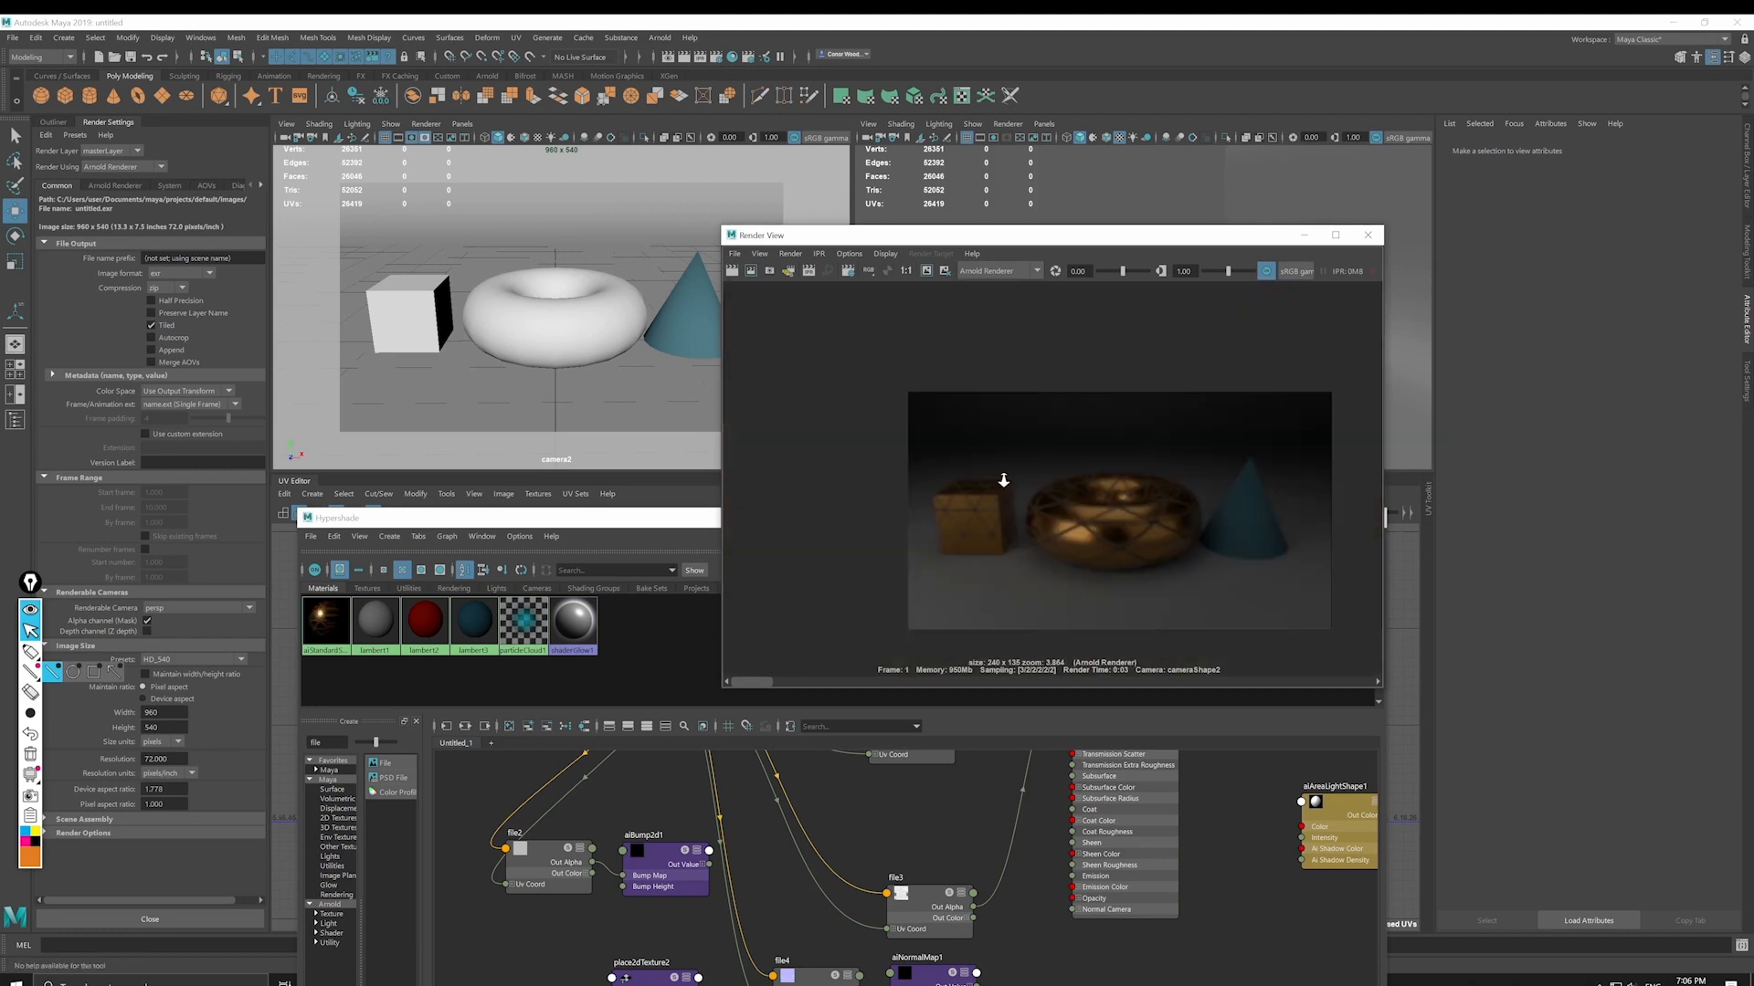
pyautogui.keyDown('alt'); pyautogui.moveTo(1002, 481); pyautogui.dragTo(987, 578, button='right'); pyautogui.keyUp('alt')
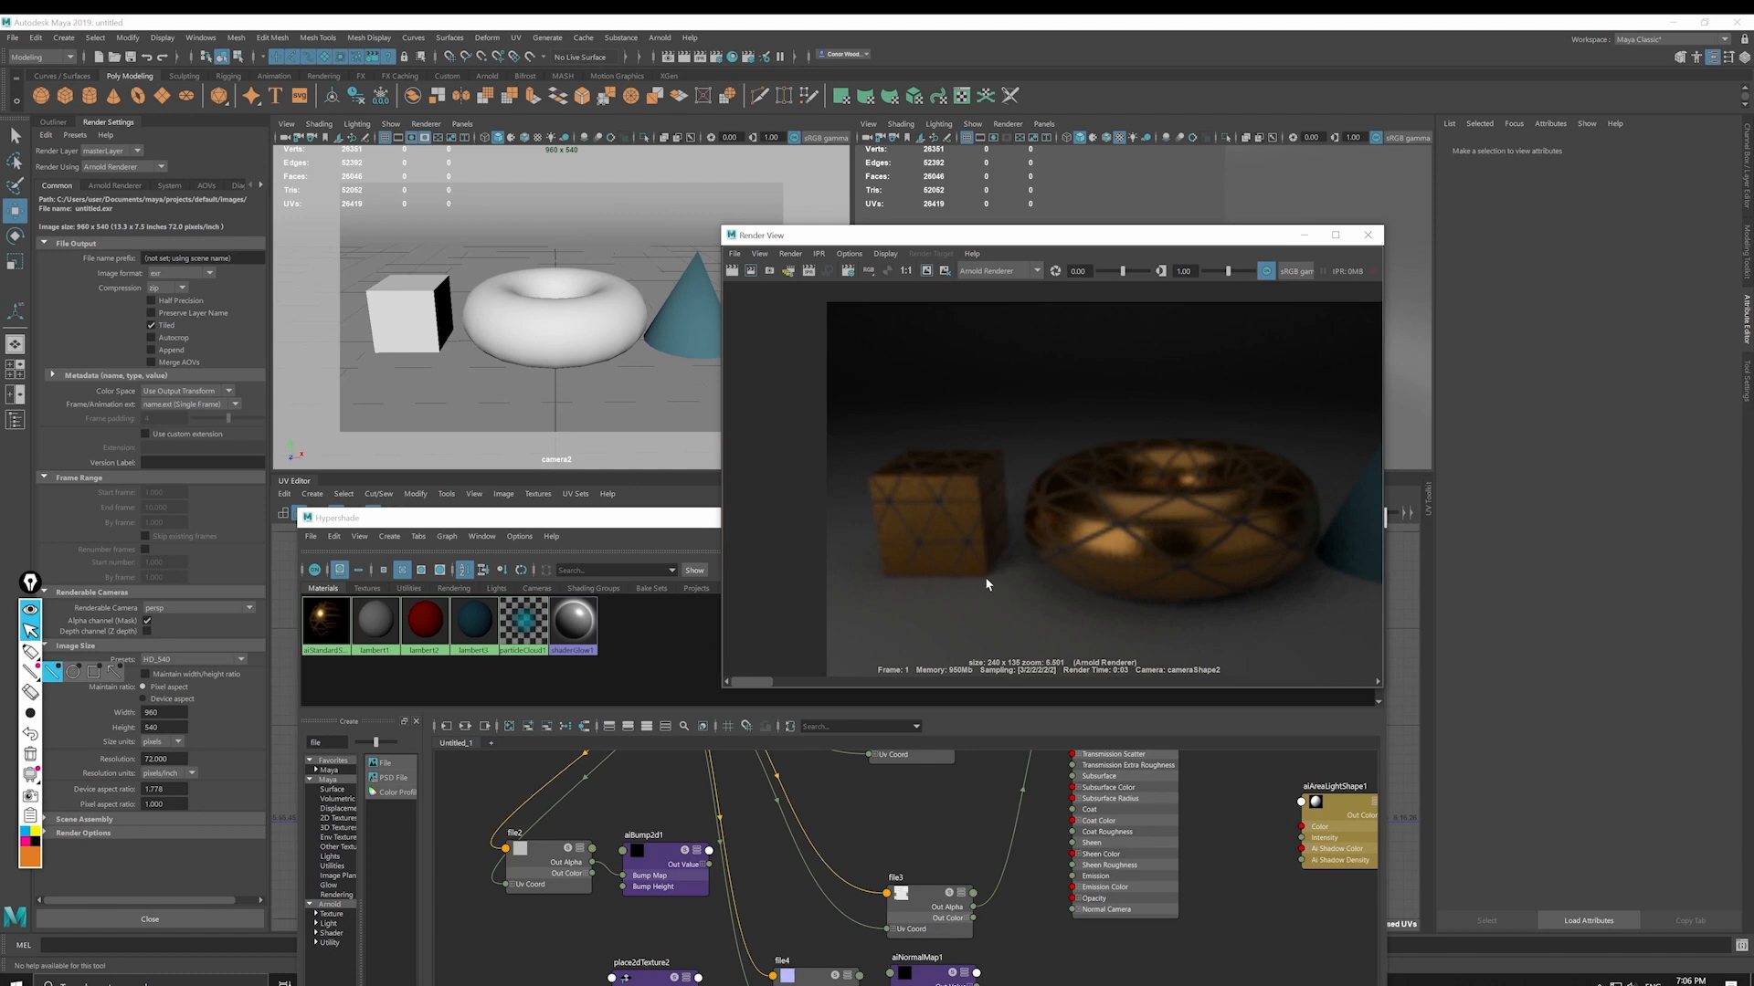
pyautogui.moveTo(753, 682)
pyautogui.mouseDown()
pyautogui.moveTo(822, 682)
pyautogui.moveTo(772, 690)
pyautogui.mouseUp()
pyautogui.keyDown('alt'); pyautogui.moveTo(950, 534); pyautogui.dragTo(888, 912, button='right'); pyautogui.keyUp('alt')
# Step: Set the aiNormalMap1 strength to 10 and reconnect its output to the shader's Normal Camera
pyautogui.click(918, 970)
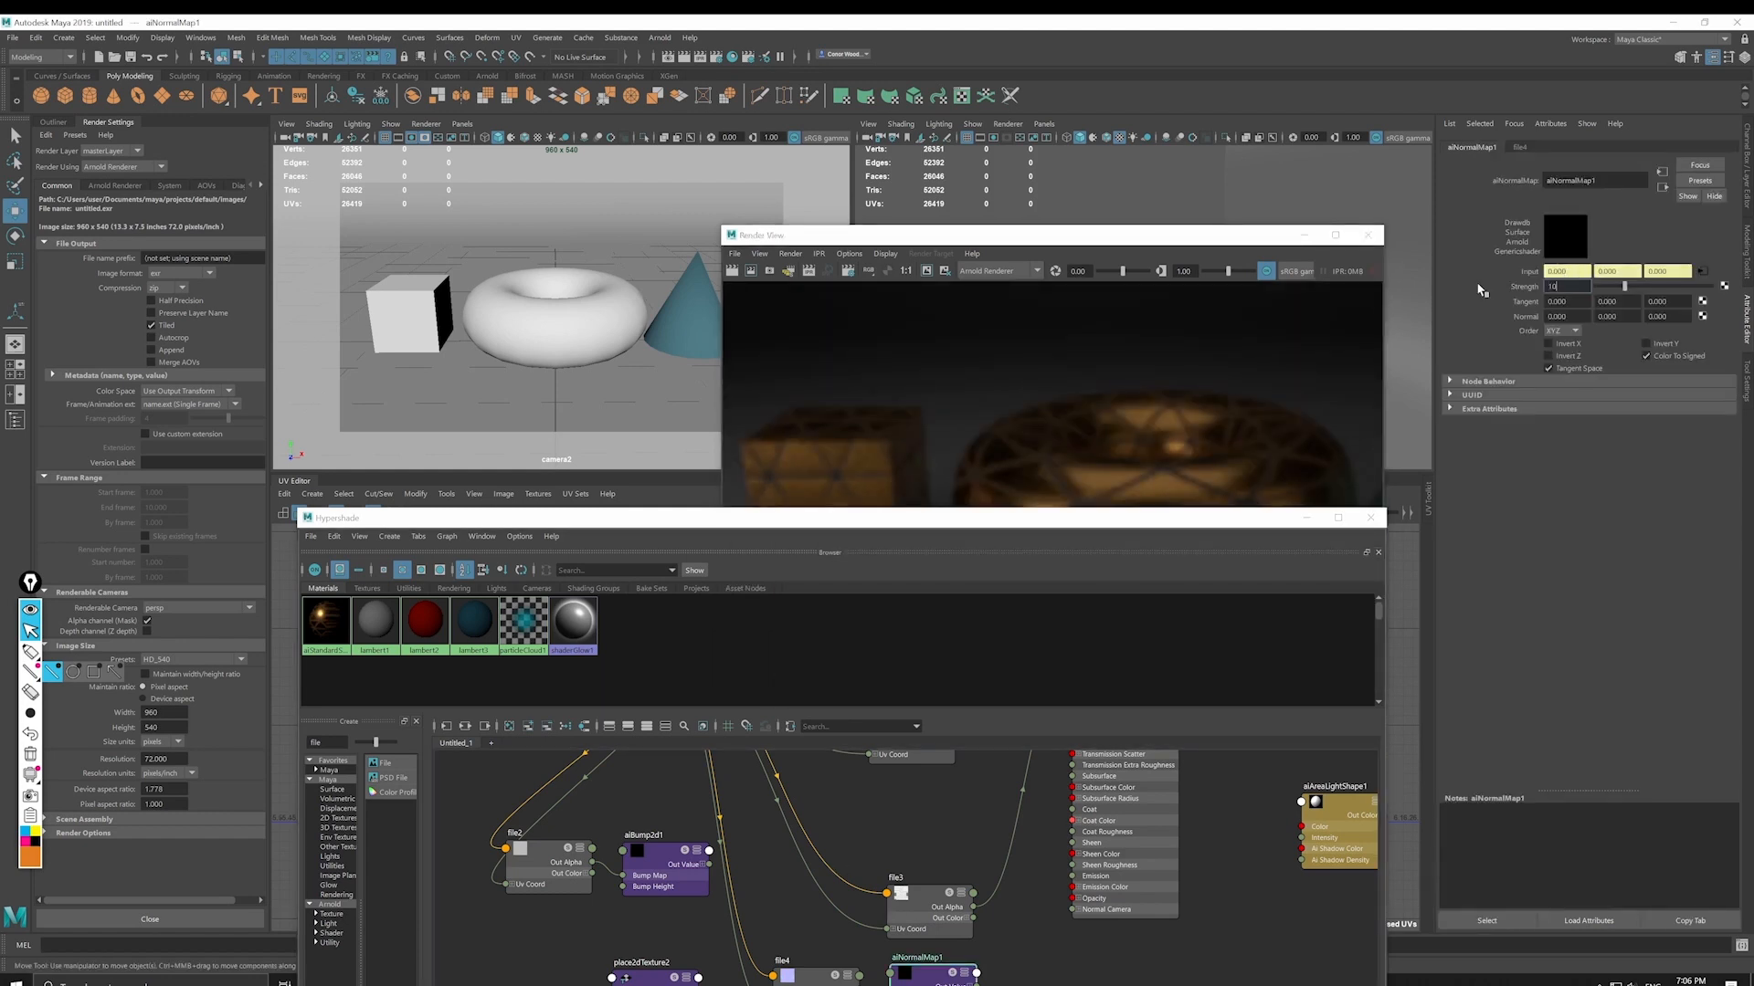
pyautogui.write('10')
pyautogui.press('Return')
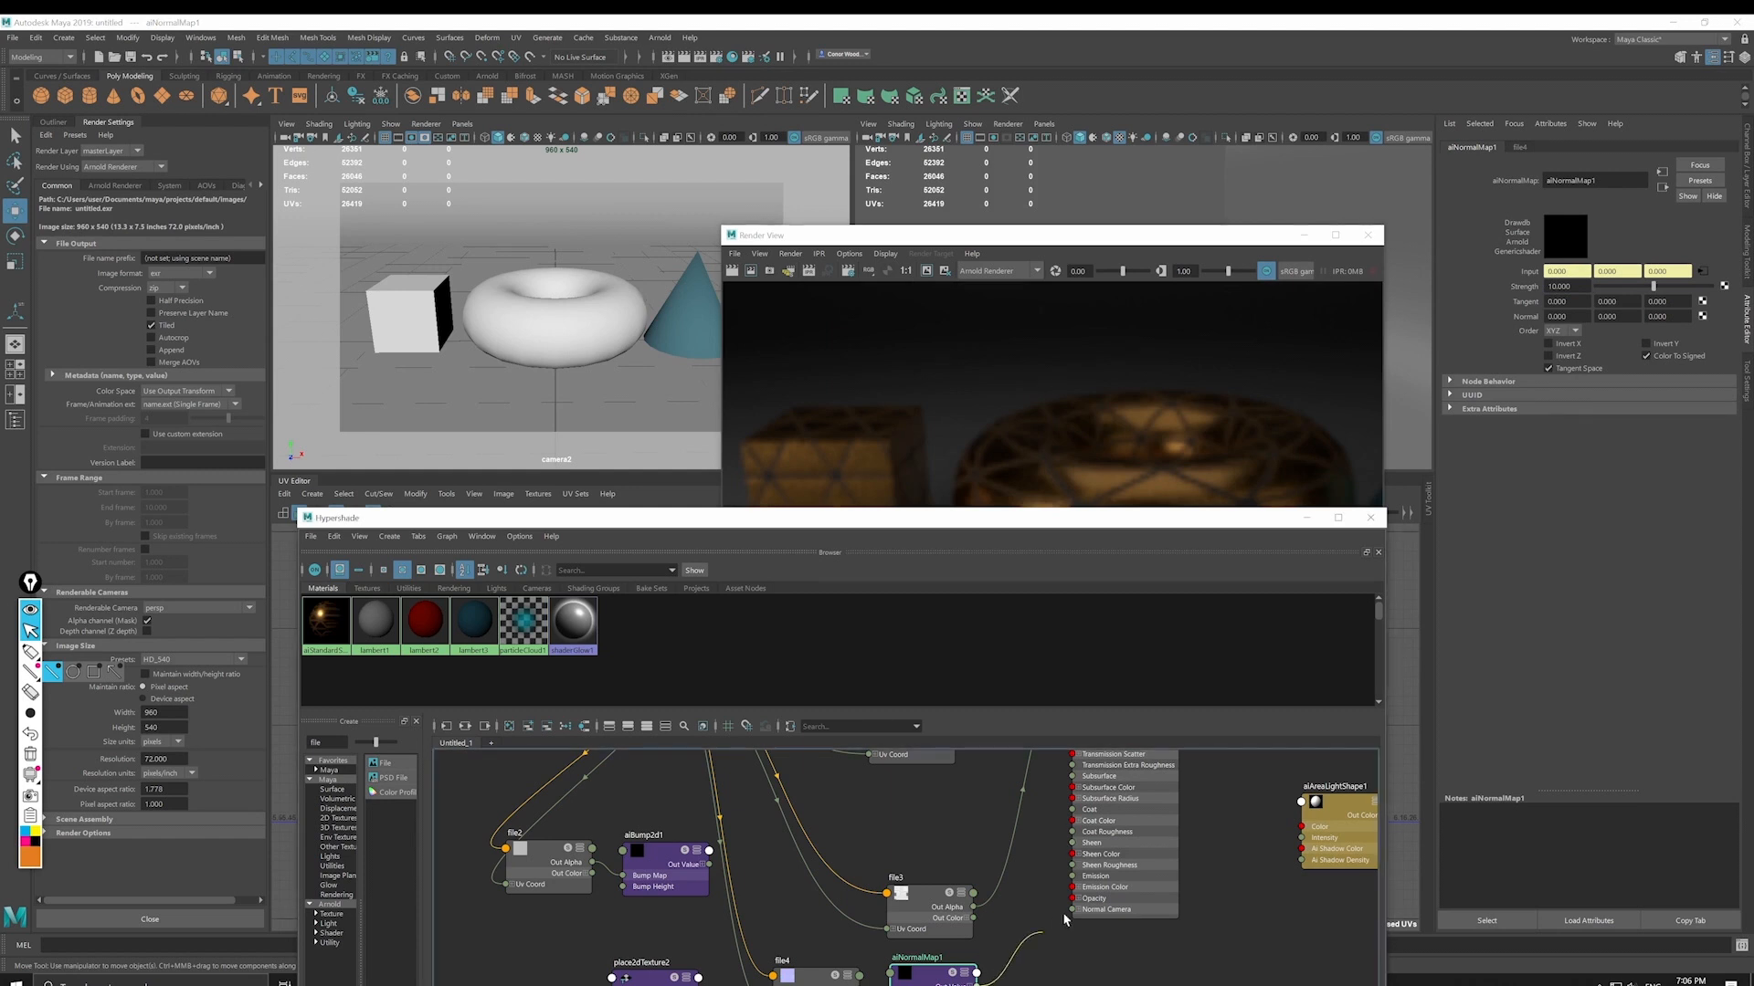
# Step: Re-render the camera view with the strengthened normal map, and inspect the cube and torus surfaces up close
pyautogui.click(925, 272)
pyautogui.click(735, 272)
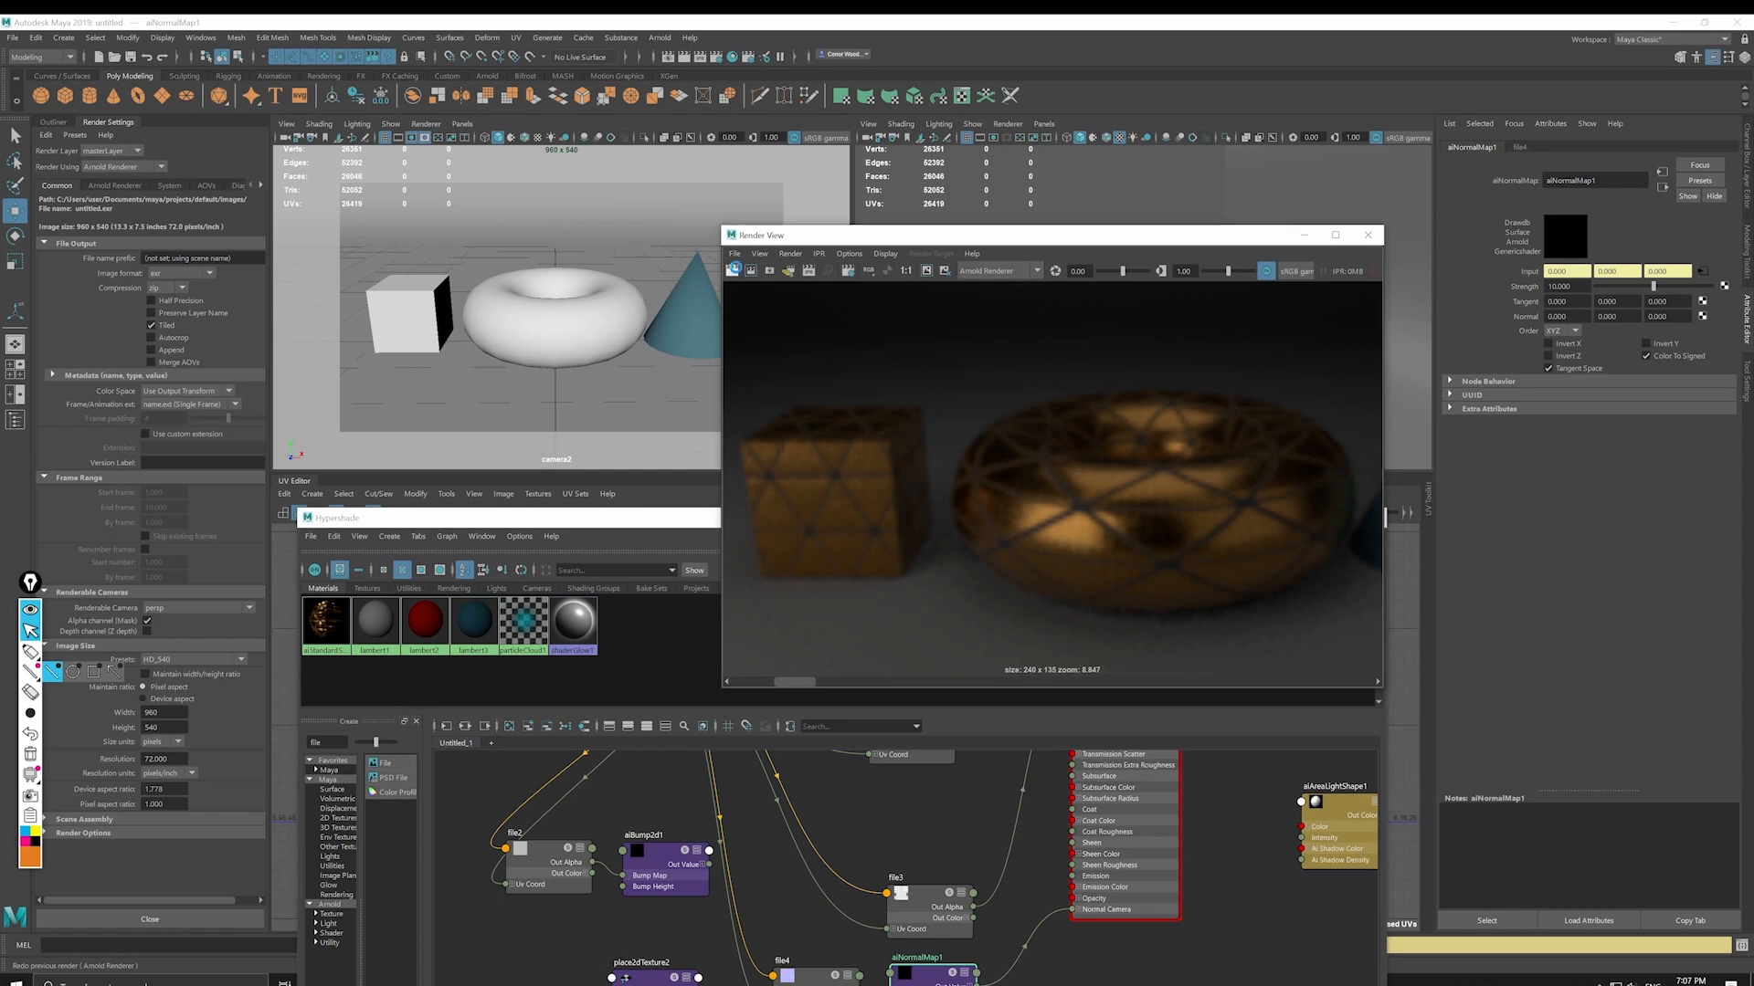
pyautogui.scroll(-5, 1018, 505)
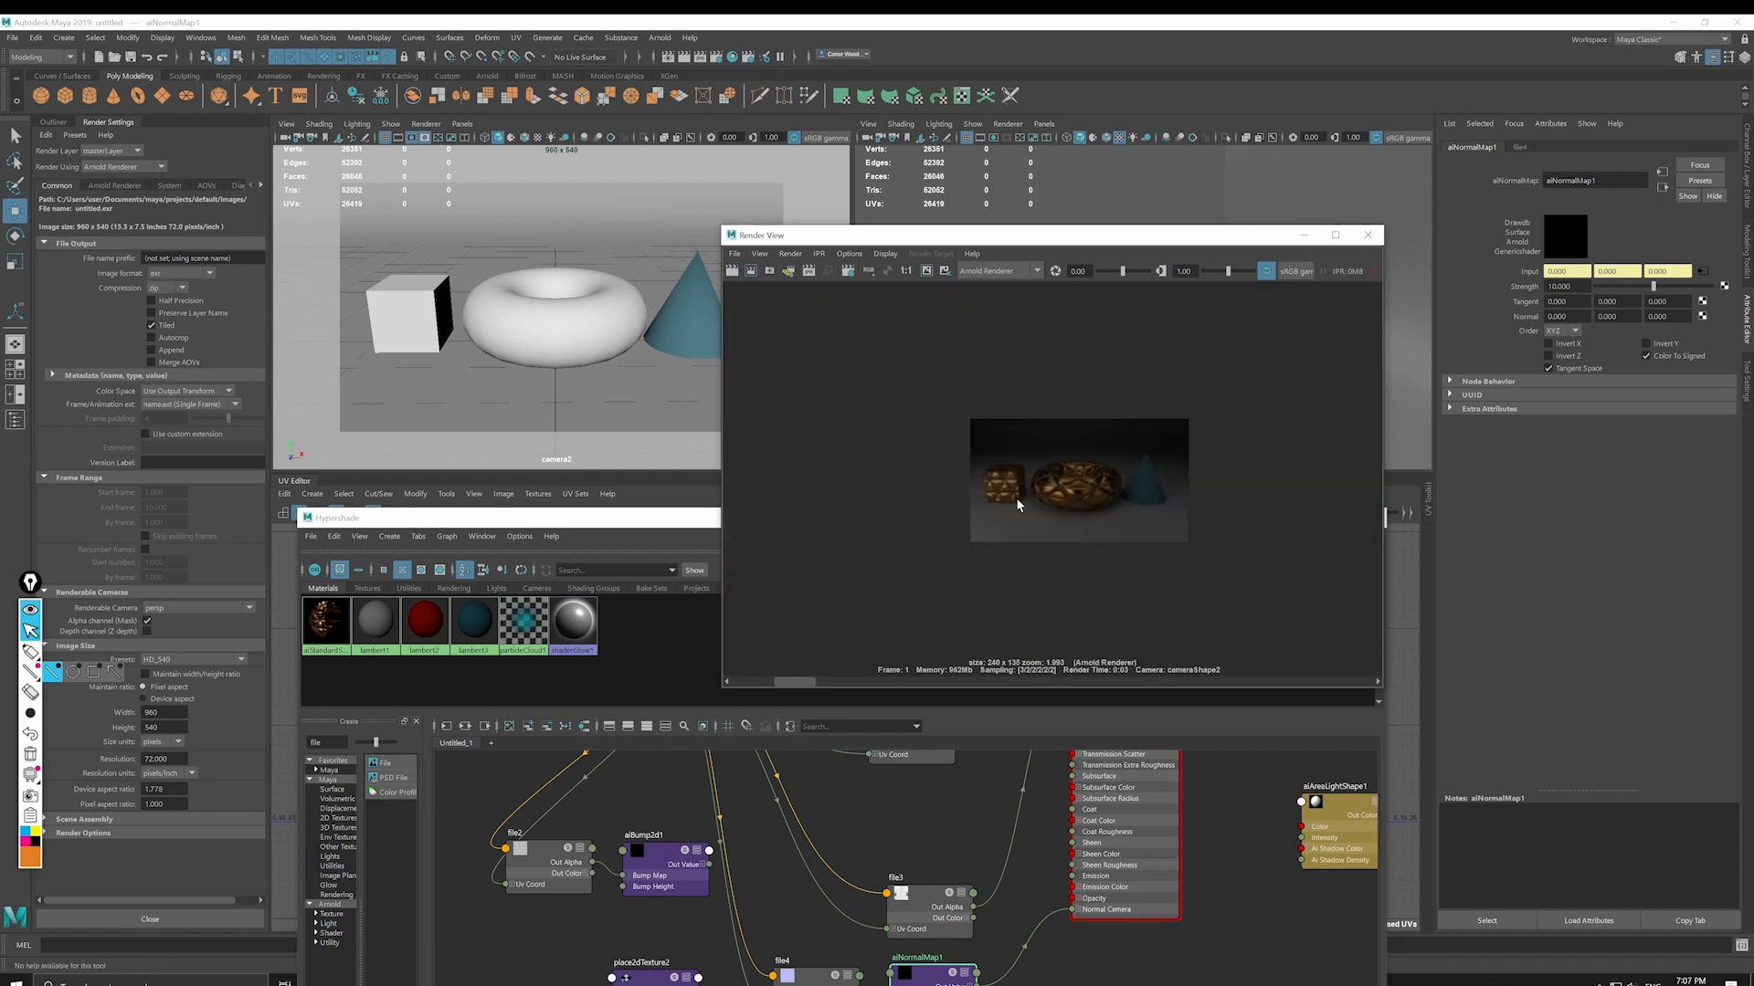
pyautogui.scroll(6, 1017, 505)
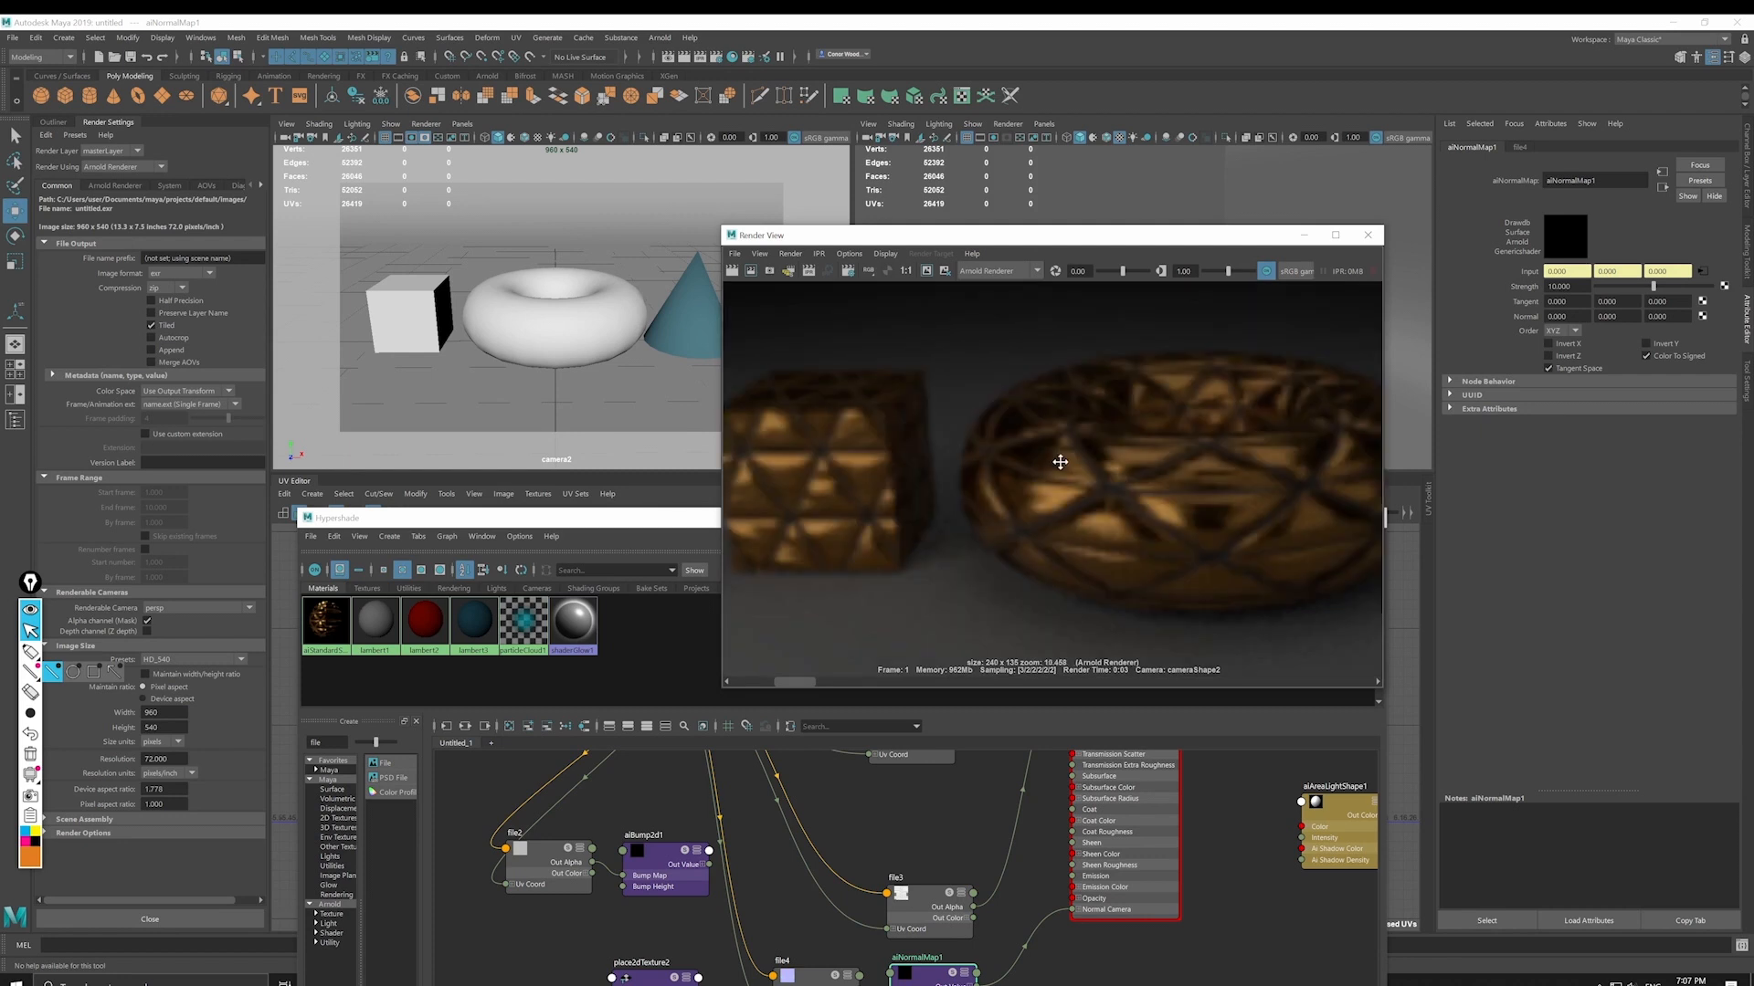
pyautogui.moveTo(791, 682); pyautogui.dragTo(743, 683)
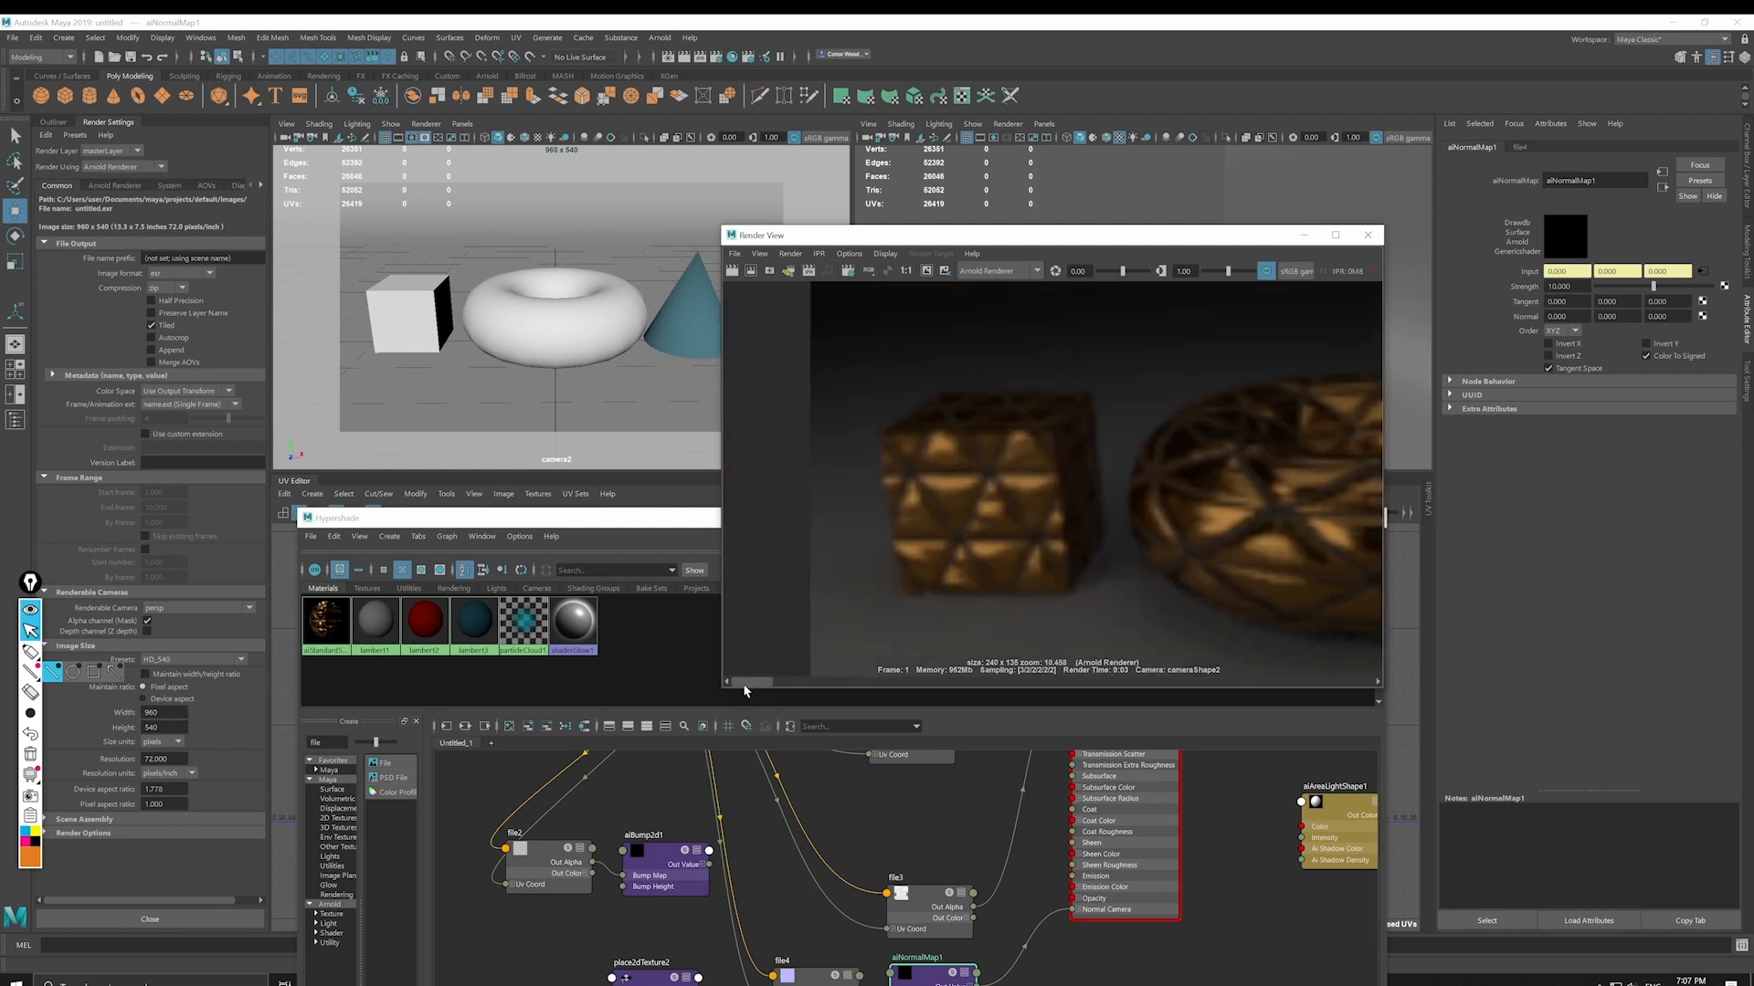
pyautogui.scroll(-3, 1066, 519)
# Step: Connect the aiBump2d1 output to the Normal input of aiNormalMap1 to combine the height bump with the normal map
pyautogui.click(809, 792)
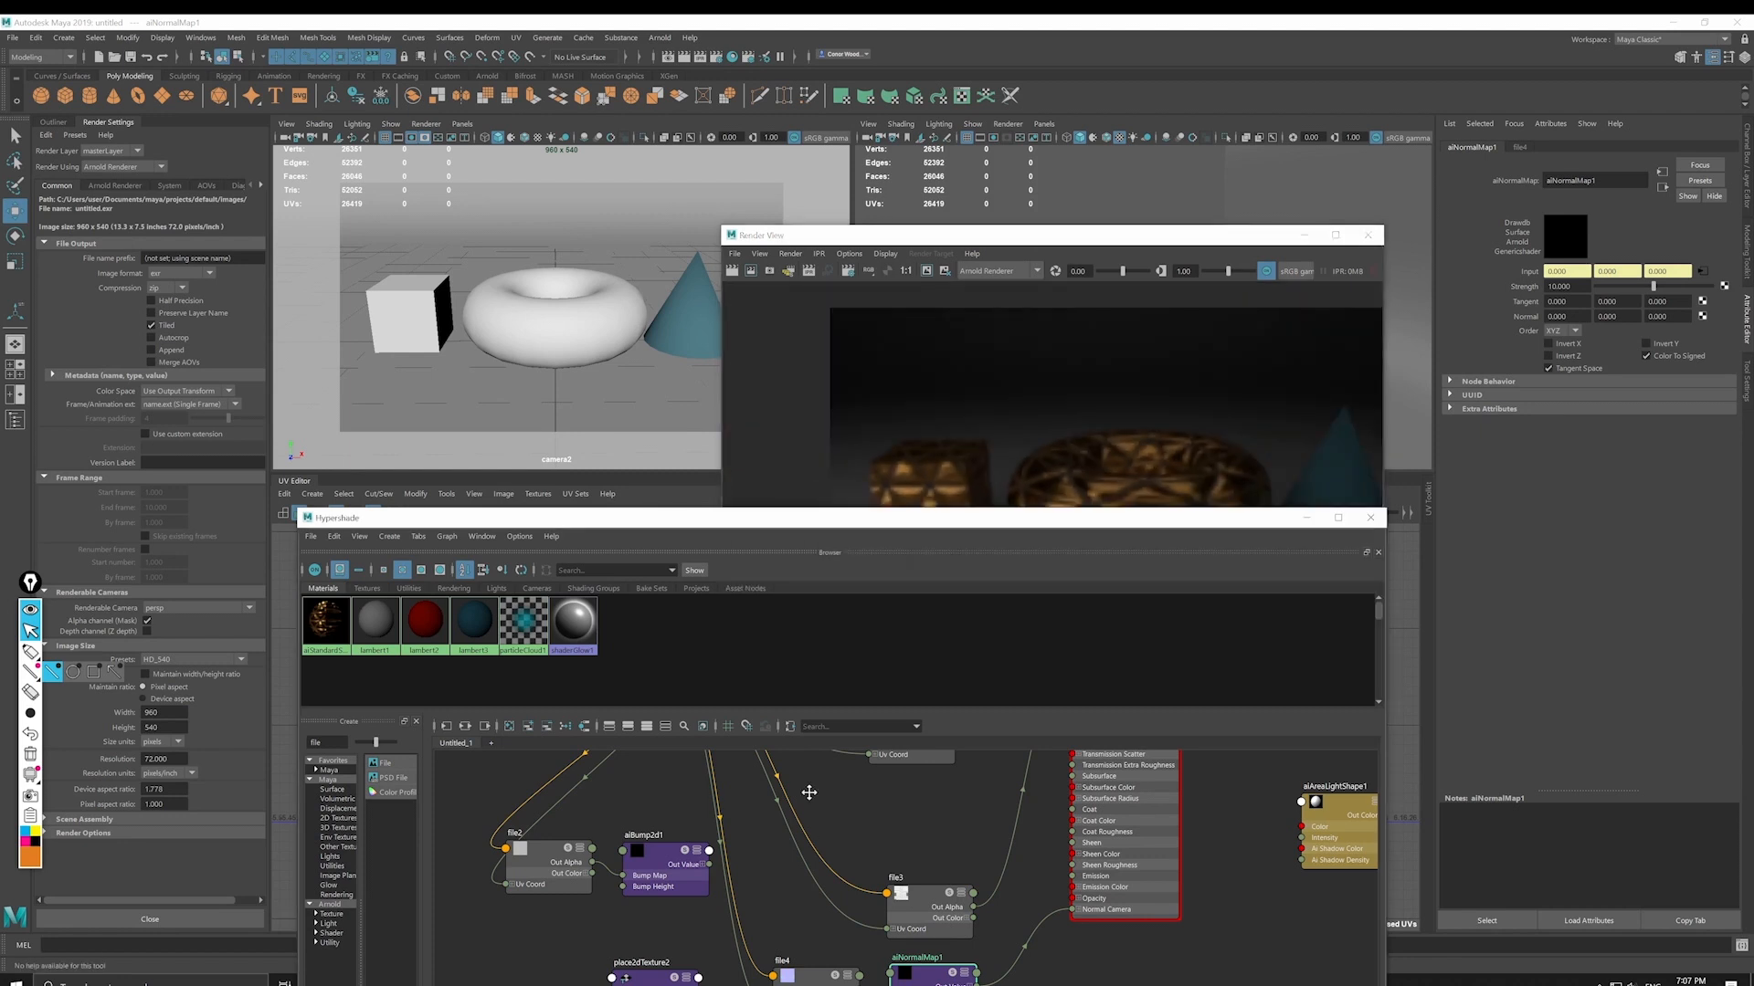
pyautogui.scroll(-3, 809, 792)
pyautogui.moveTo(639, 812); pyautogui.dragTo(732, 807)
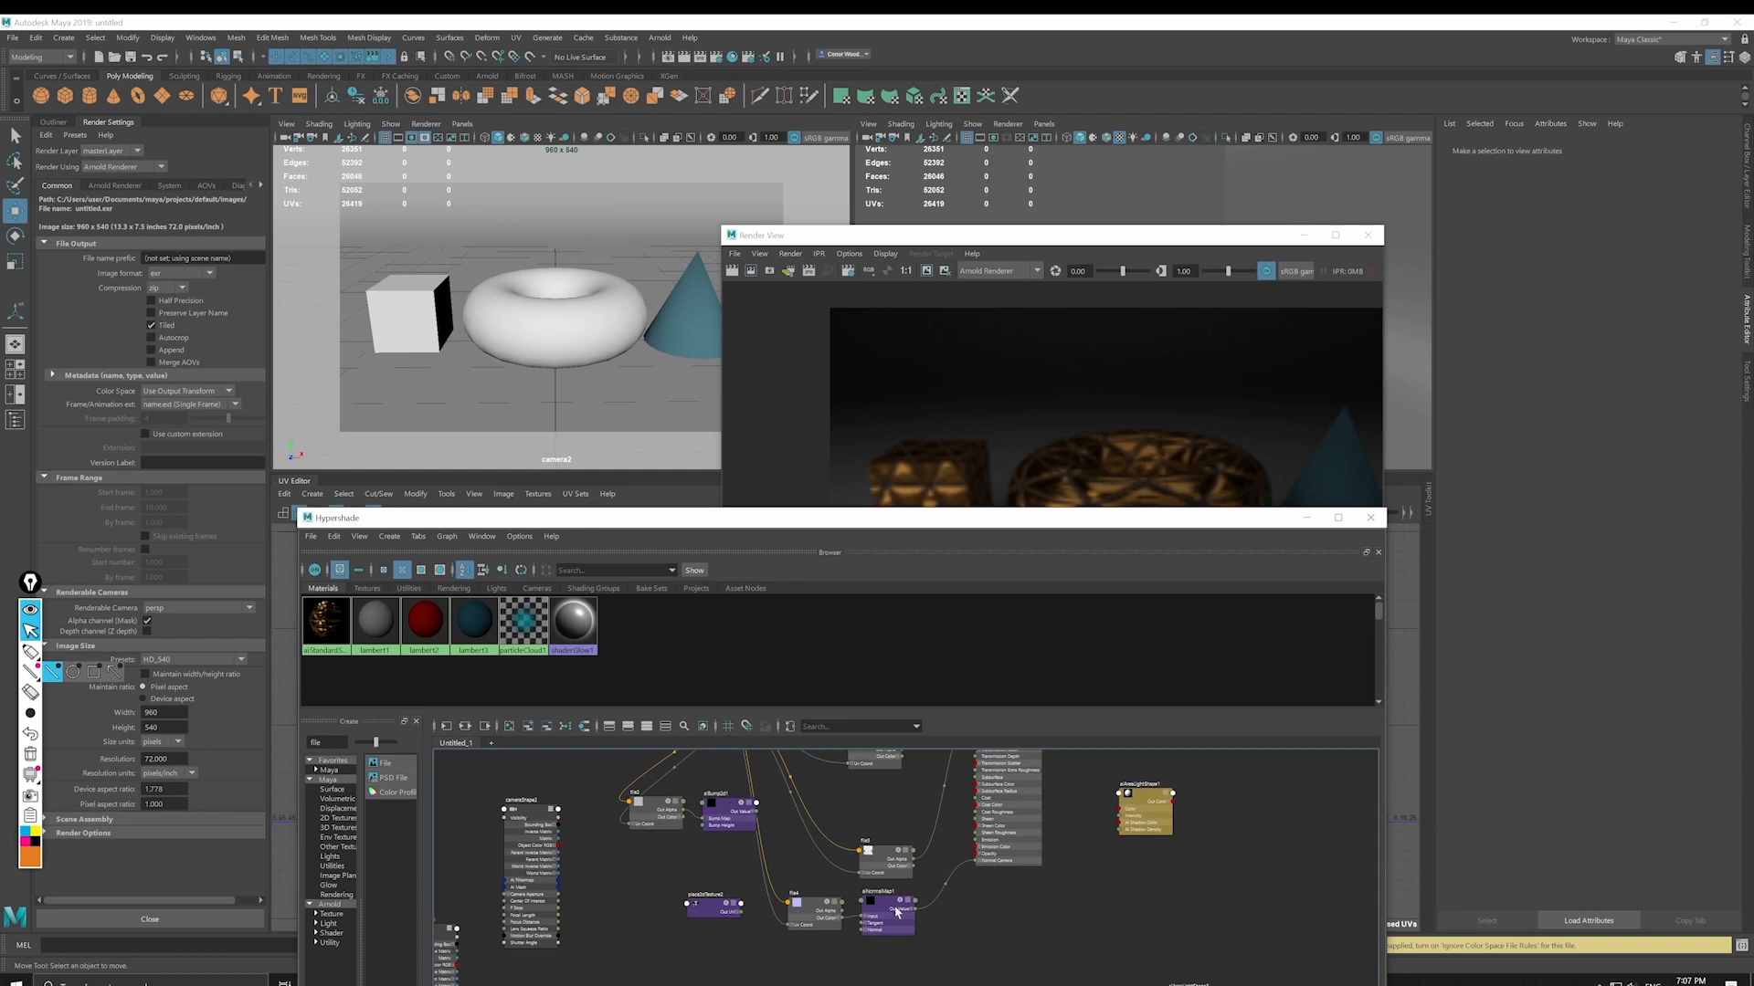
pyautogui.moveTo(891, 922); pyautogui.dragTo(882, 928)
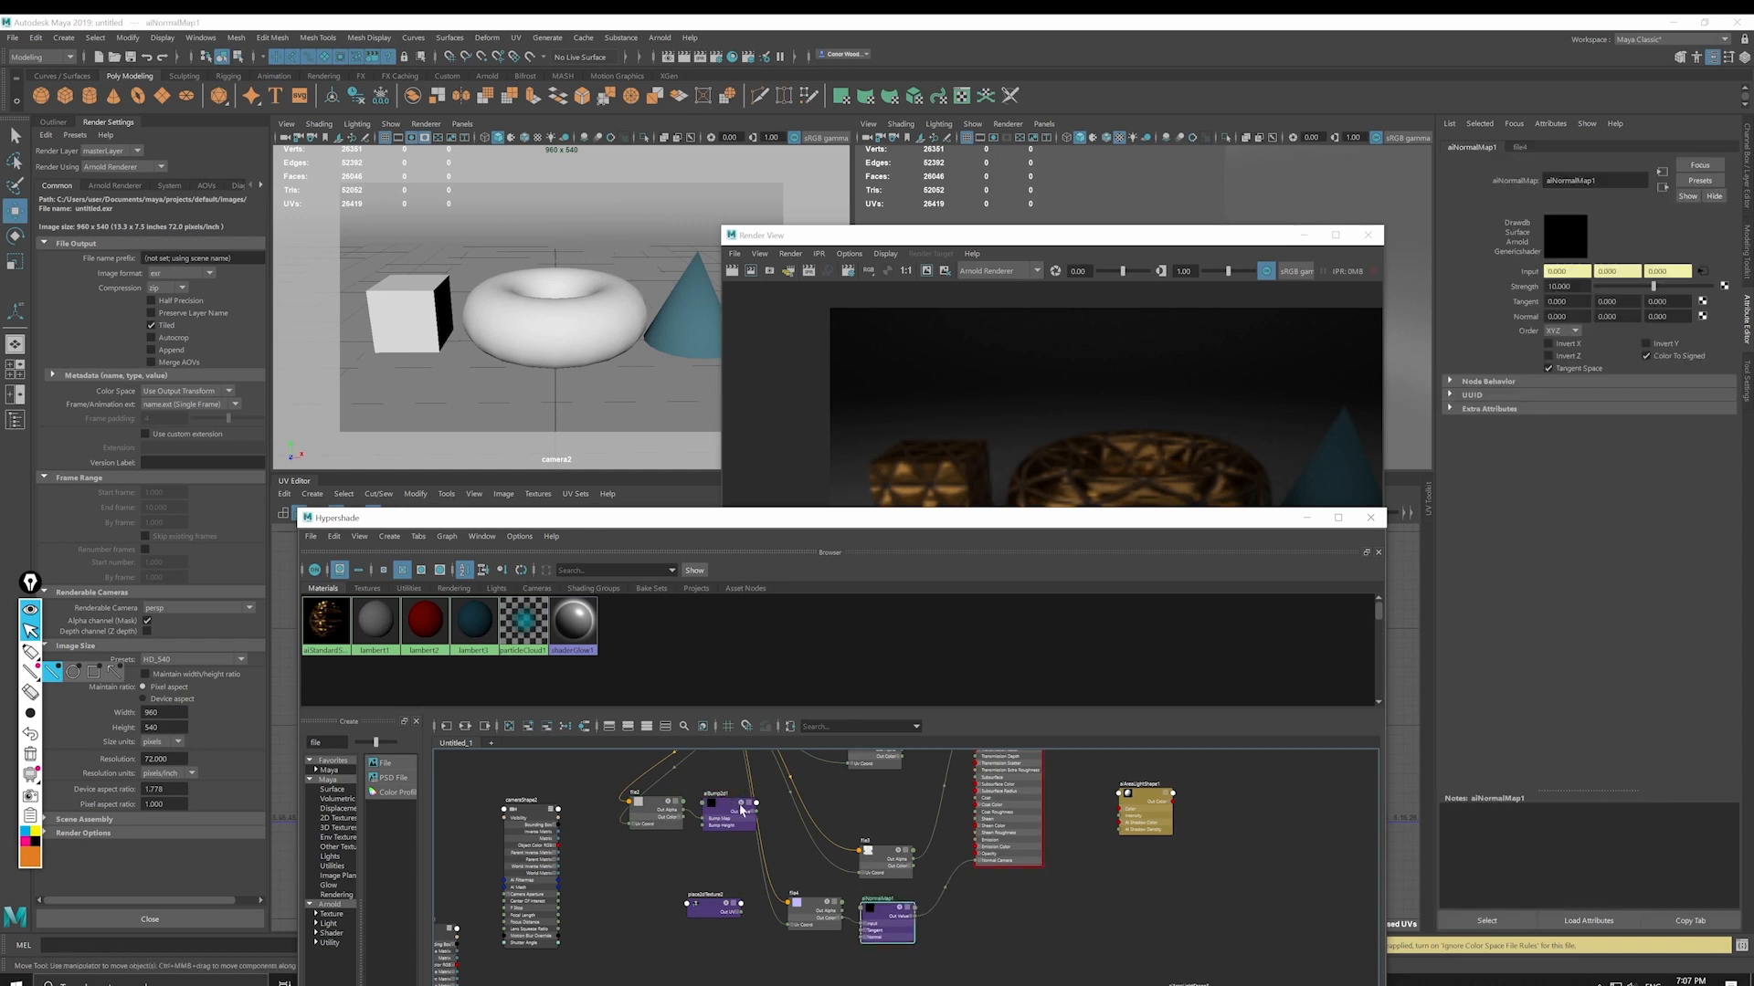
pyautogui.moveTo(756, 804); pyautogui.dragTo(865, 941)
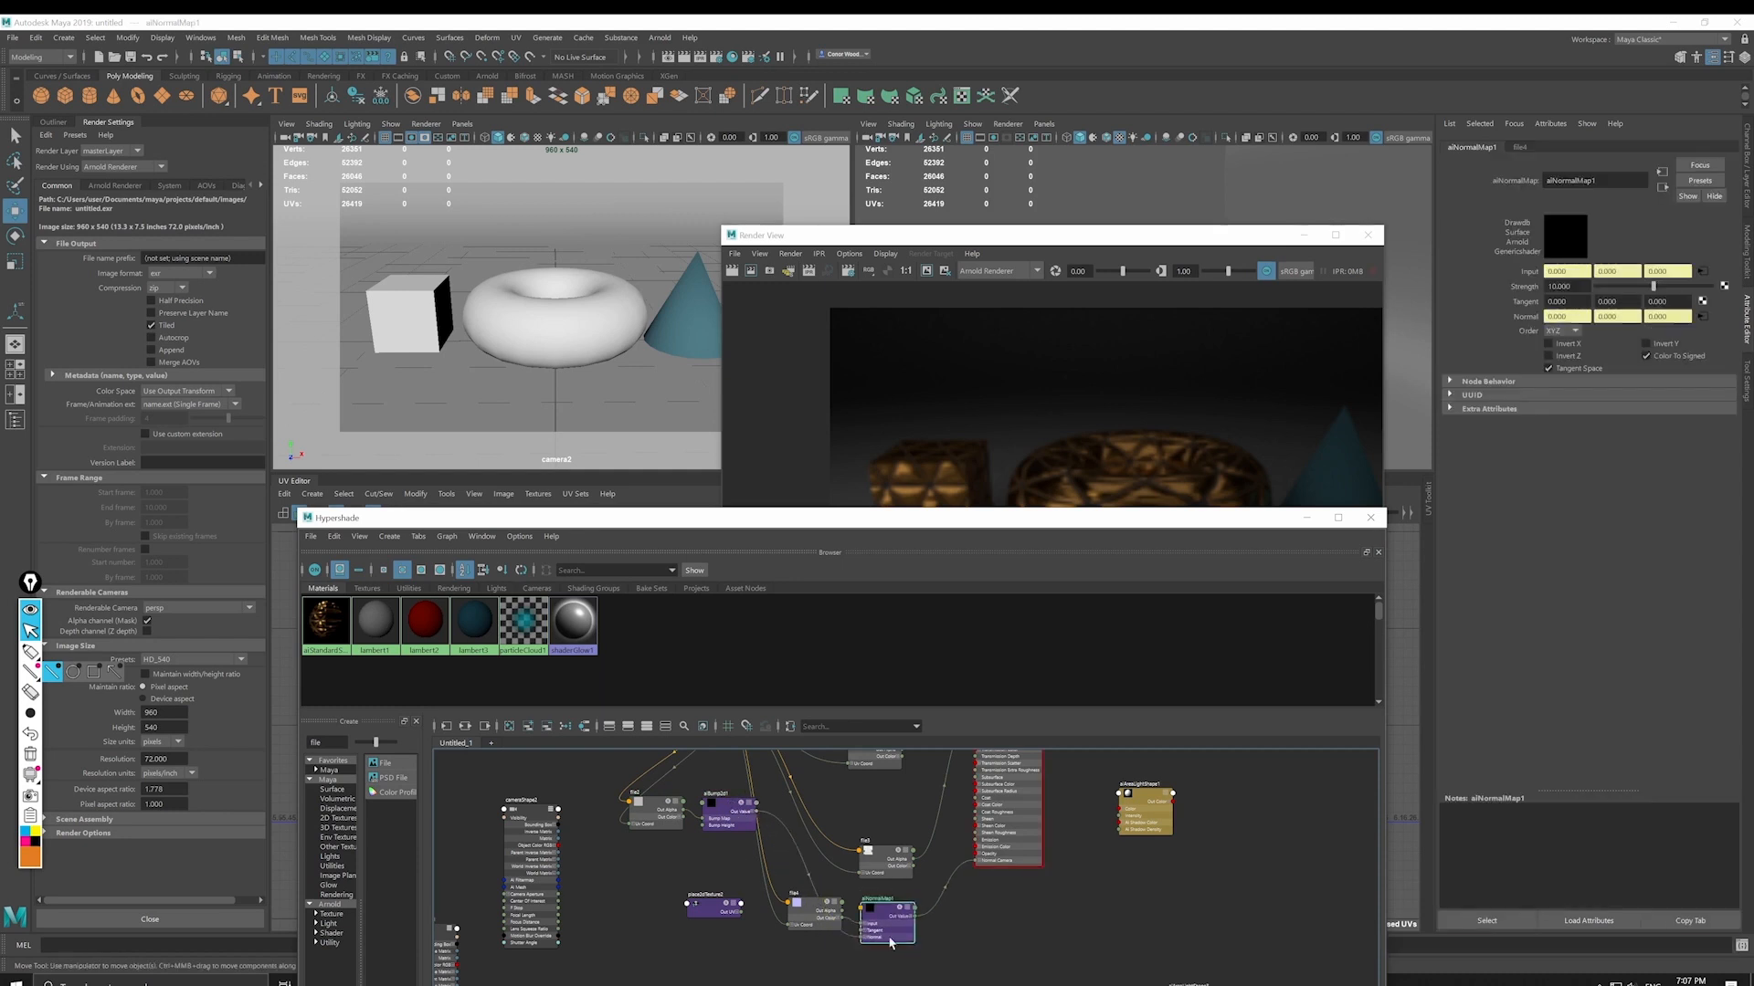
# Step: Regraph the input and output connections of aiStandardSurface1 in the node work area
pyautogui.click(933, 272)
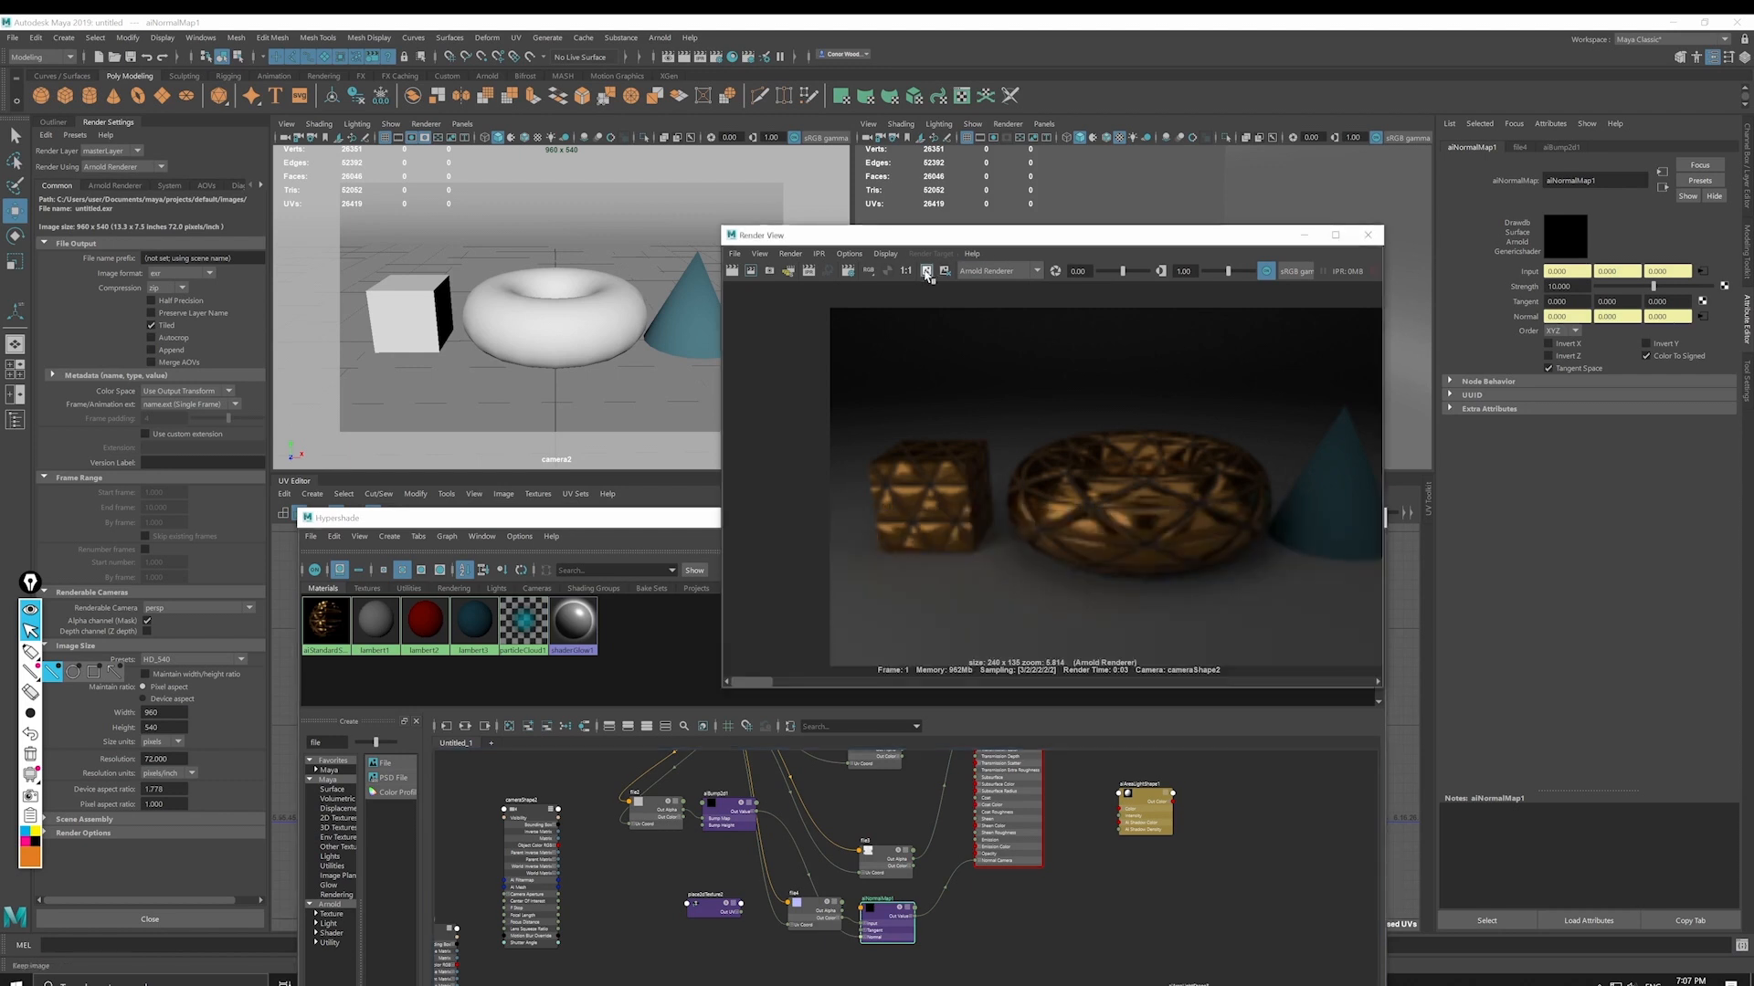
pyautogui.click(1003, 814)
pyautogui.click(468, 727)
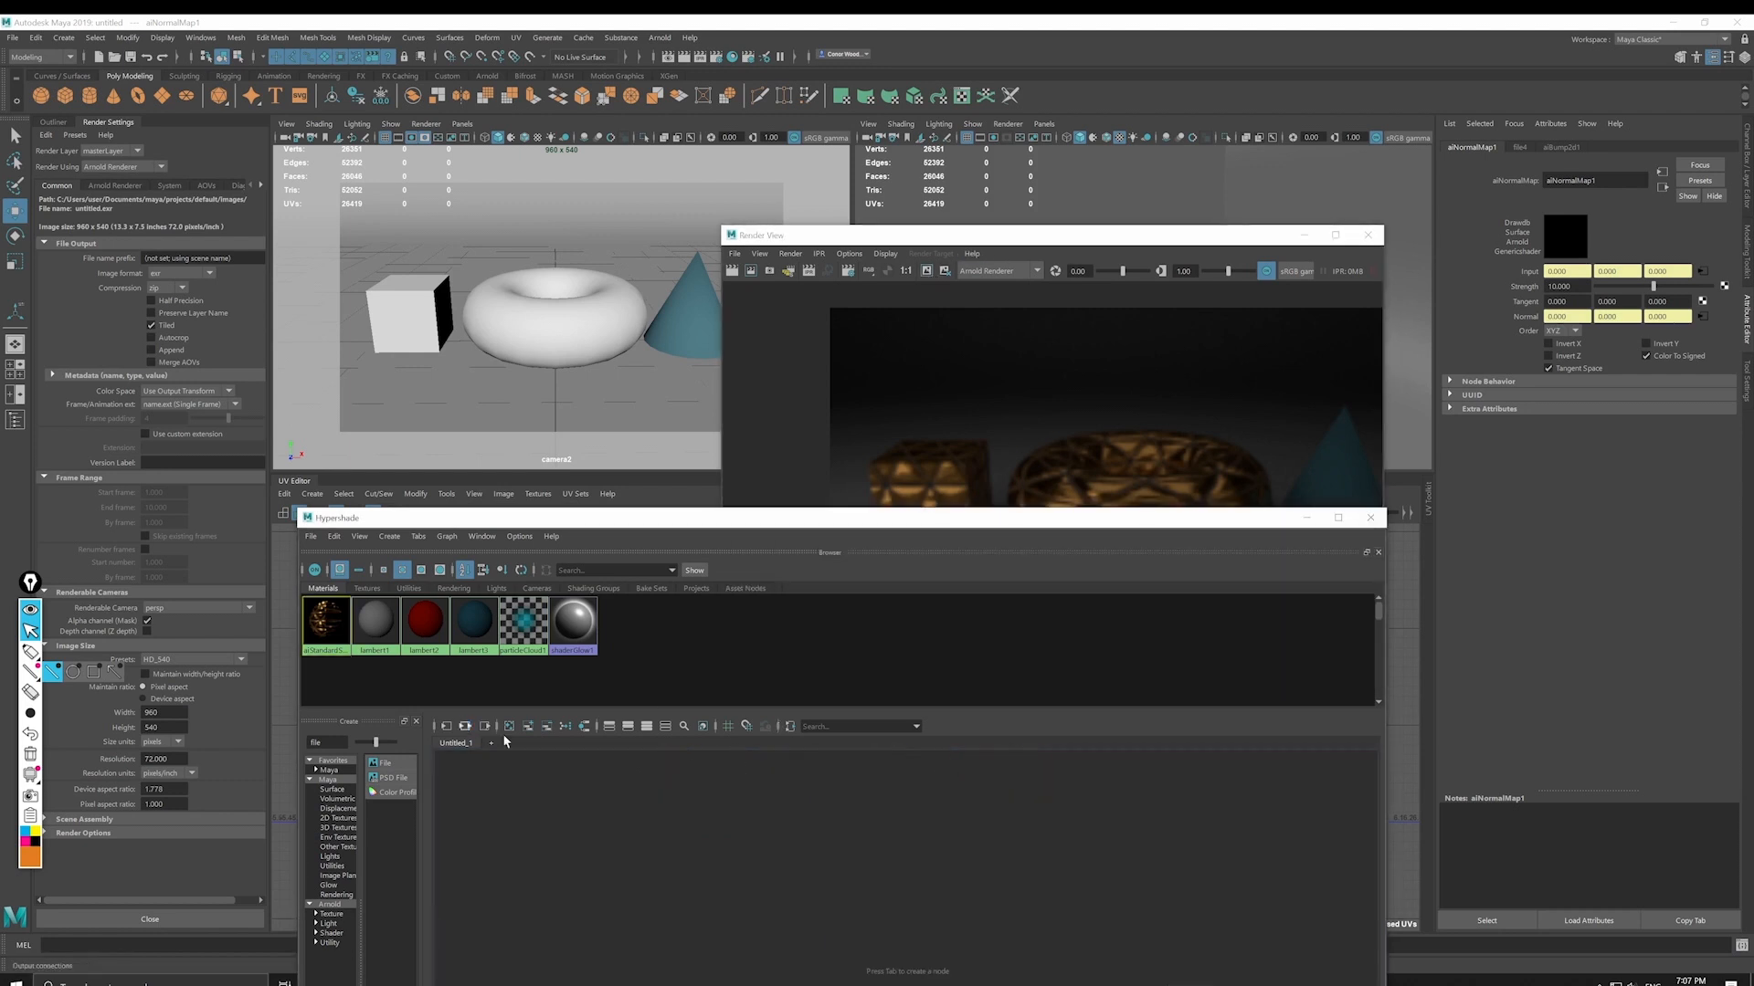
pyautogui.keyDown('alt'); pyautogui.moveTo(1111, 862); pyautogui.dragTo(1046, 854, button='right'); pyautogui.keyUp('alt')
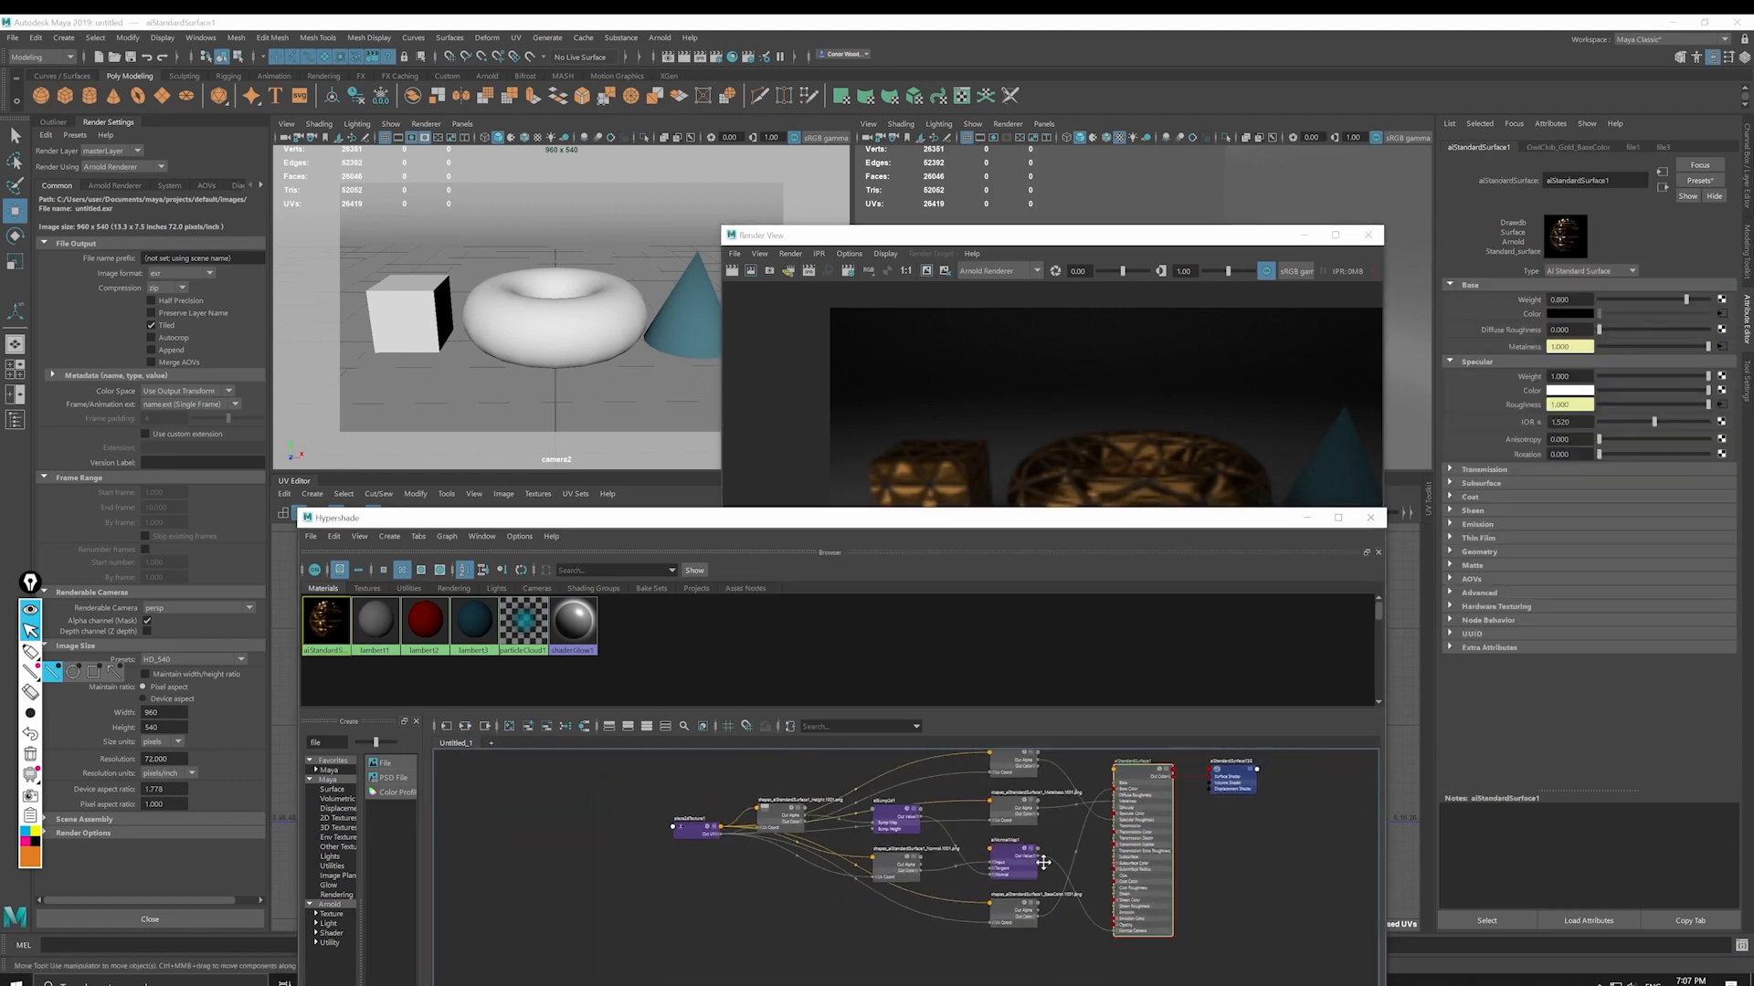
pyautogui.keyDown('alt'); pyautogui.moveTo(1051, 849); pyautogui.dragTo(1032, 878, button='middle'); pyautogui.keyUp('alt')
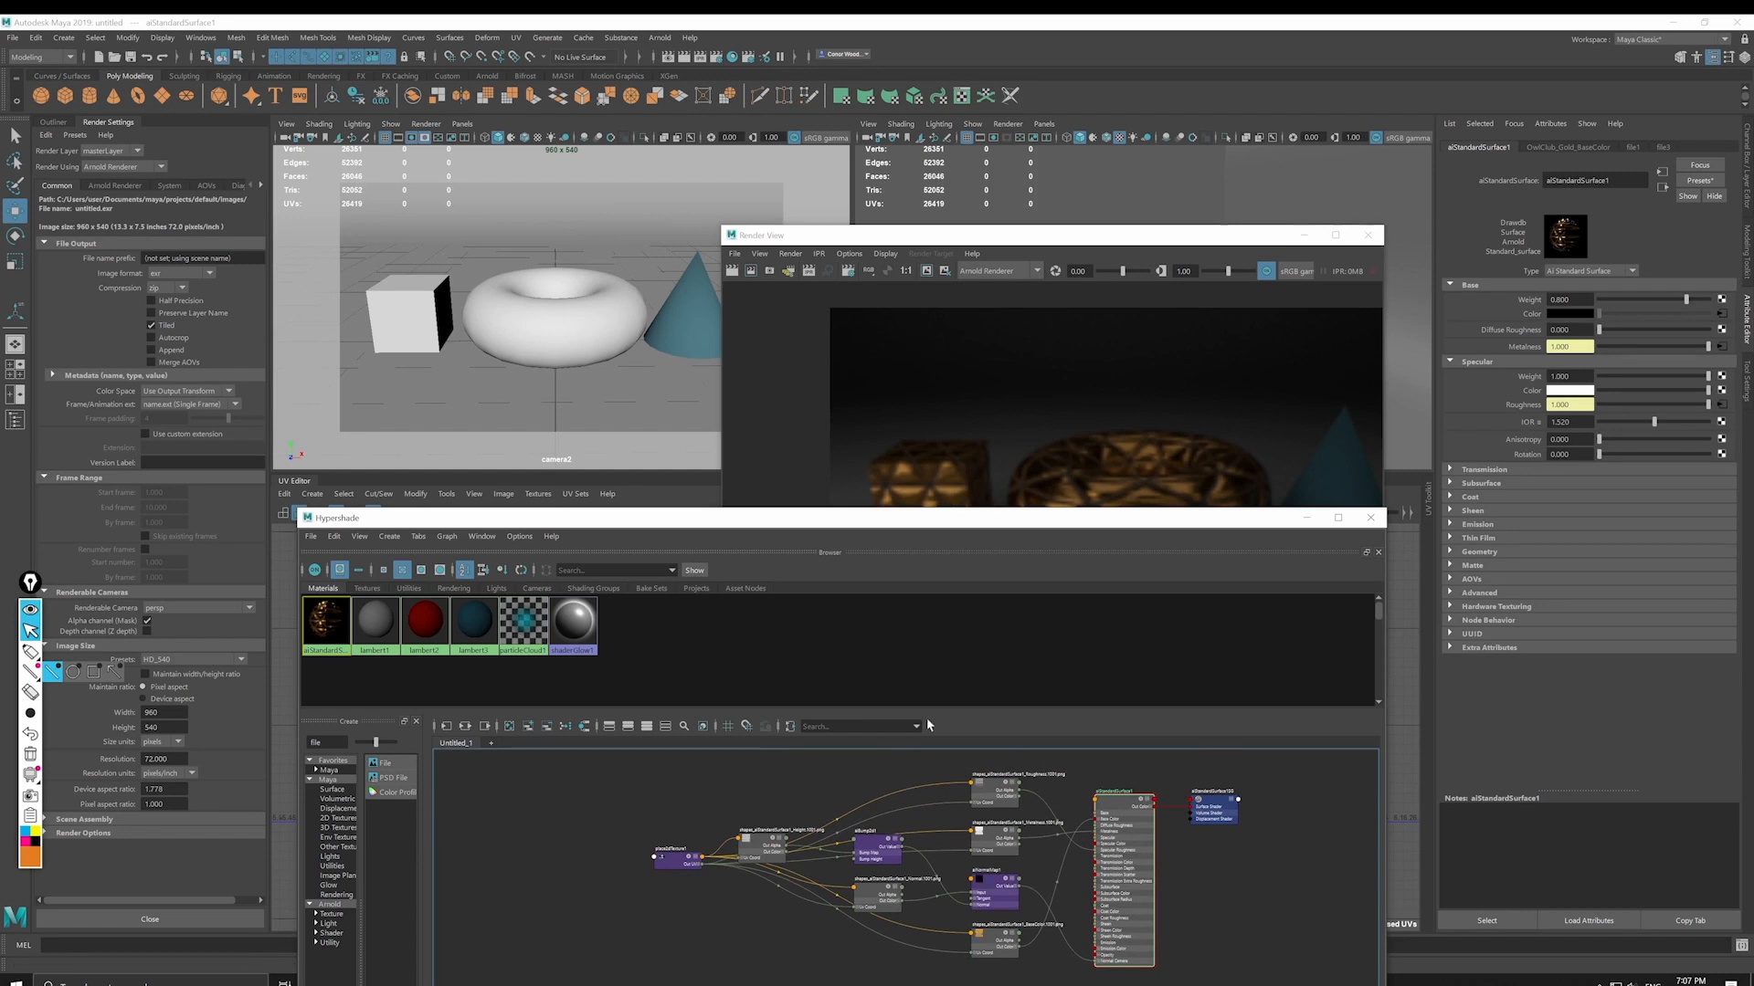
# Step: Re-render the camera view with the bump feeding the normal map, and examine the cube and torus surfaces
pyautogui.click(874, 275)
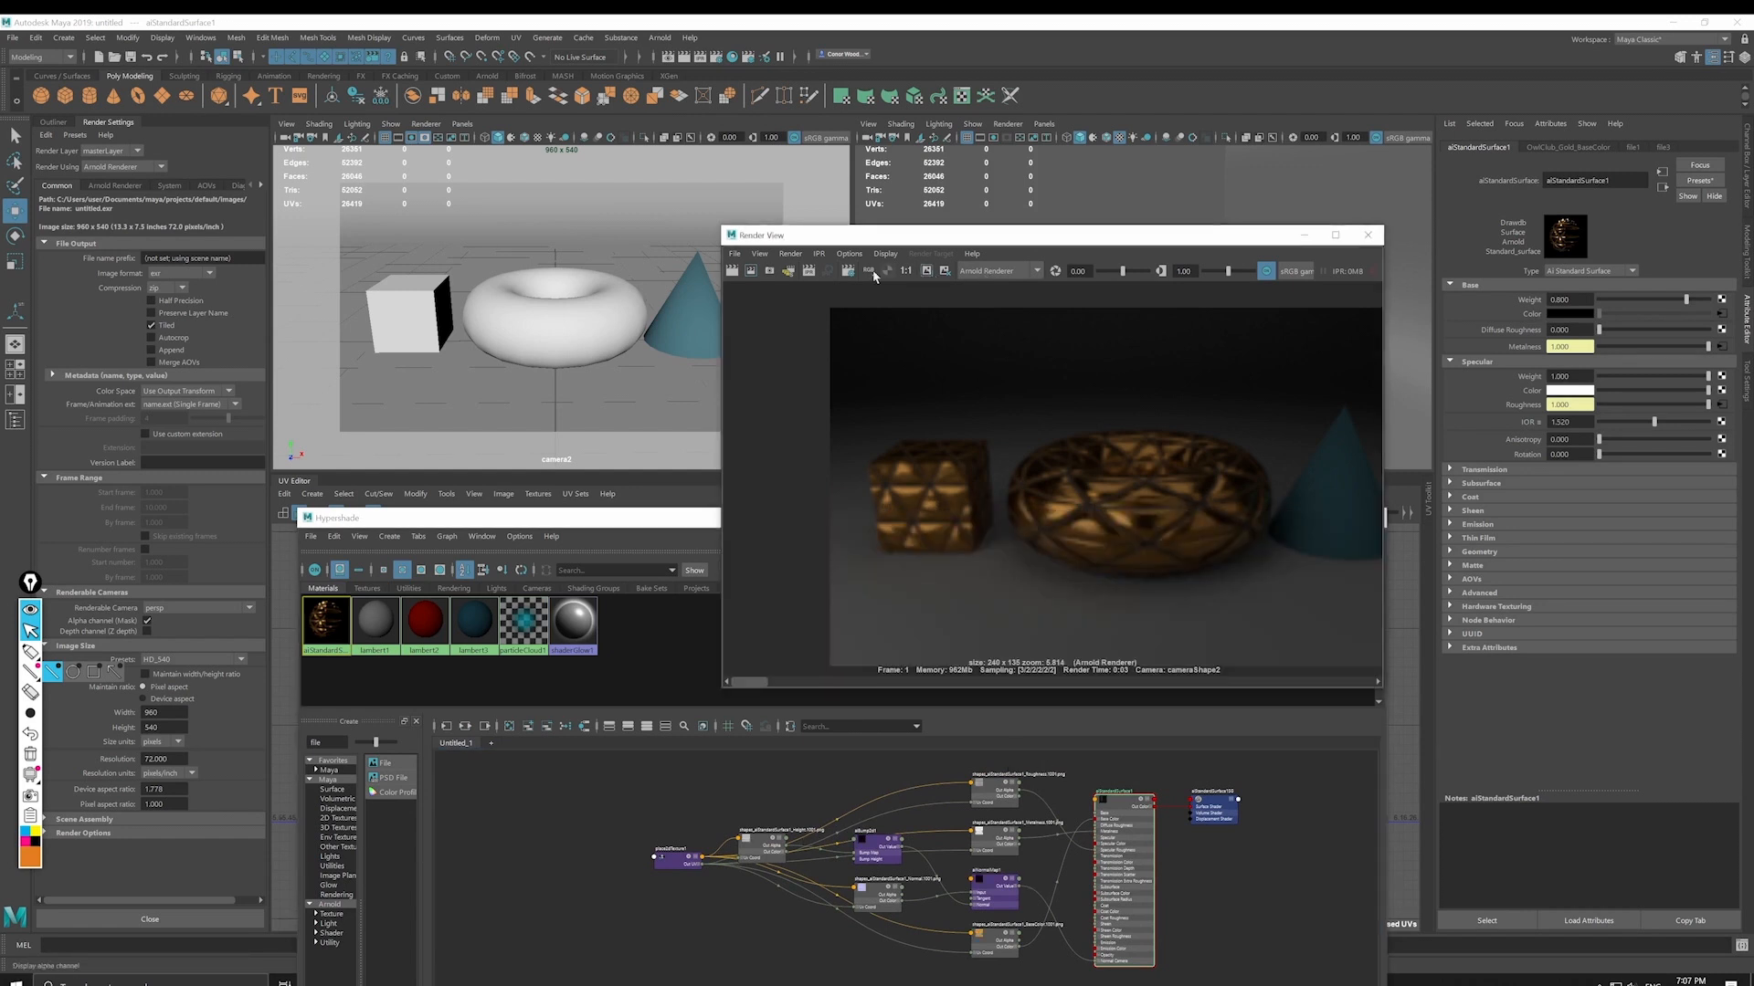
pyautogui.click(731, 271)
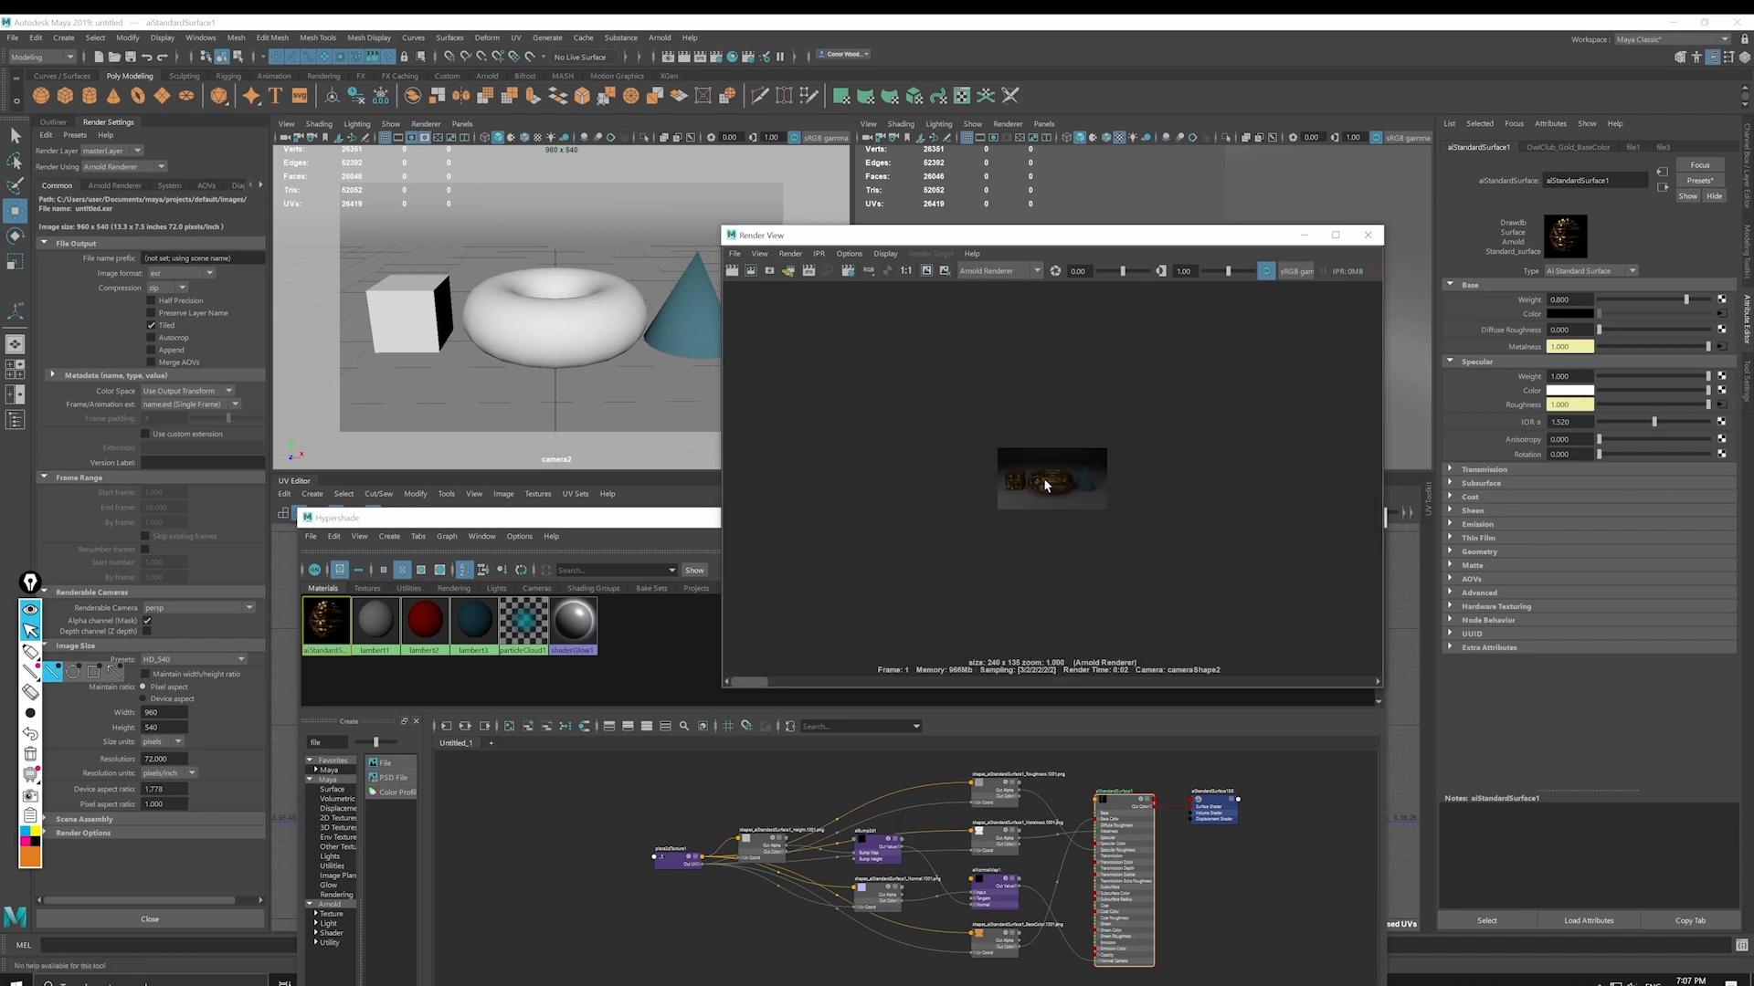
pyautogui.scroll(10, 1043, 478)
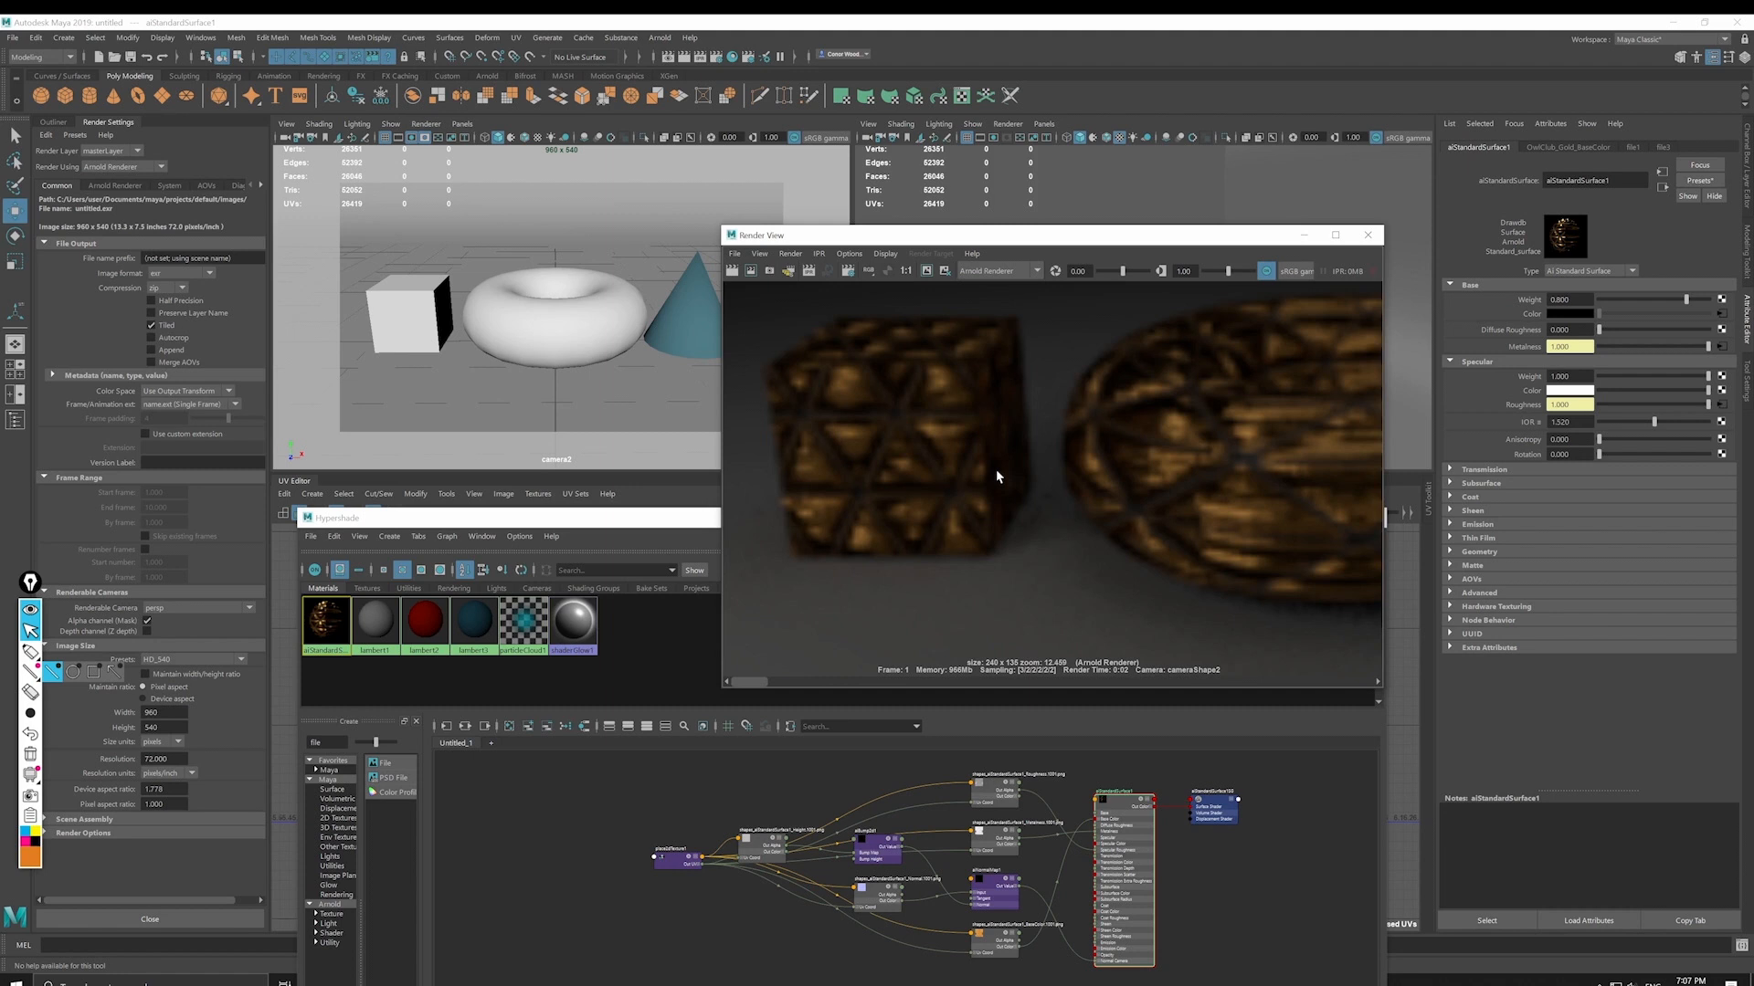
pyautogui.scroll(-2, 995, 470)
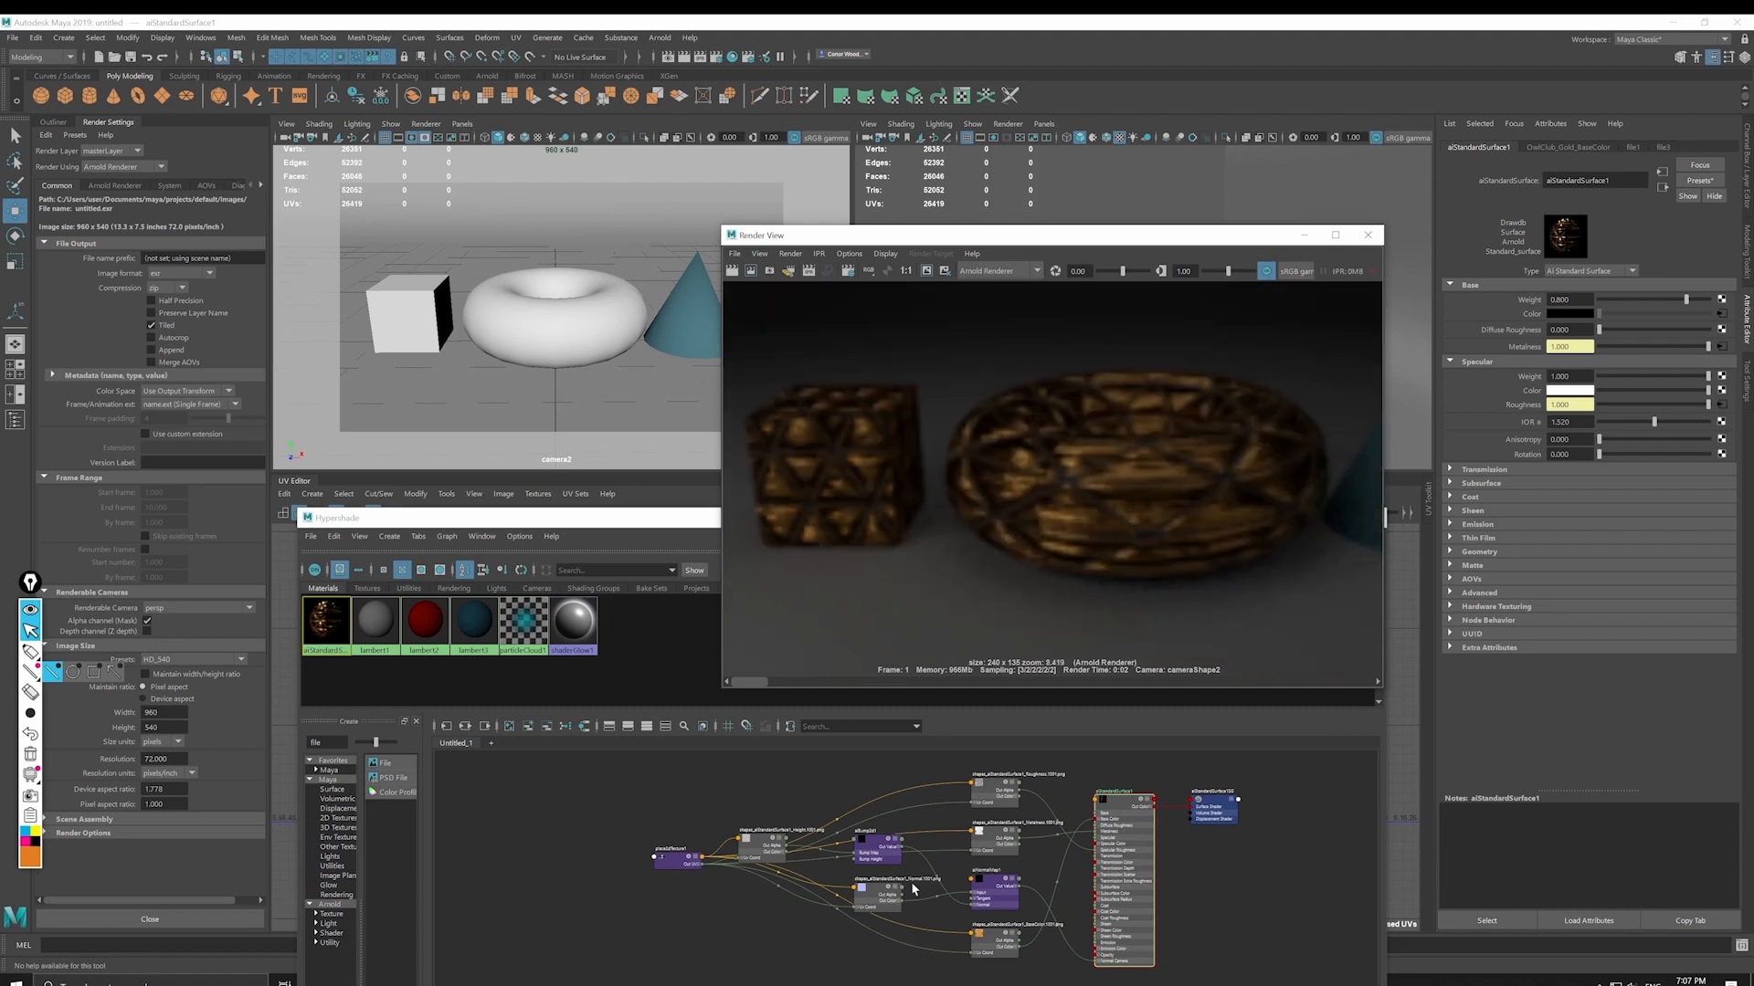
# Step: Move the height file texture and the aiBump2d1 node below the normal map nodes in the graph
pyautogui.click(880, 850)
pyautogui.moveTo(786, 828); pyautogui.dragTo(824, 929)
pyautogui.moveTo(879, 842); pyautogui.dragTo(883, 954)
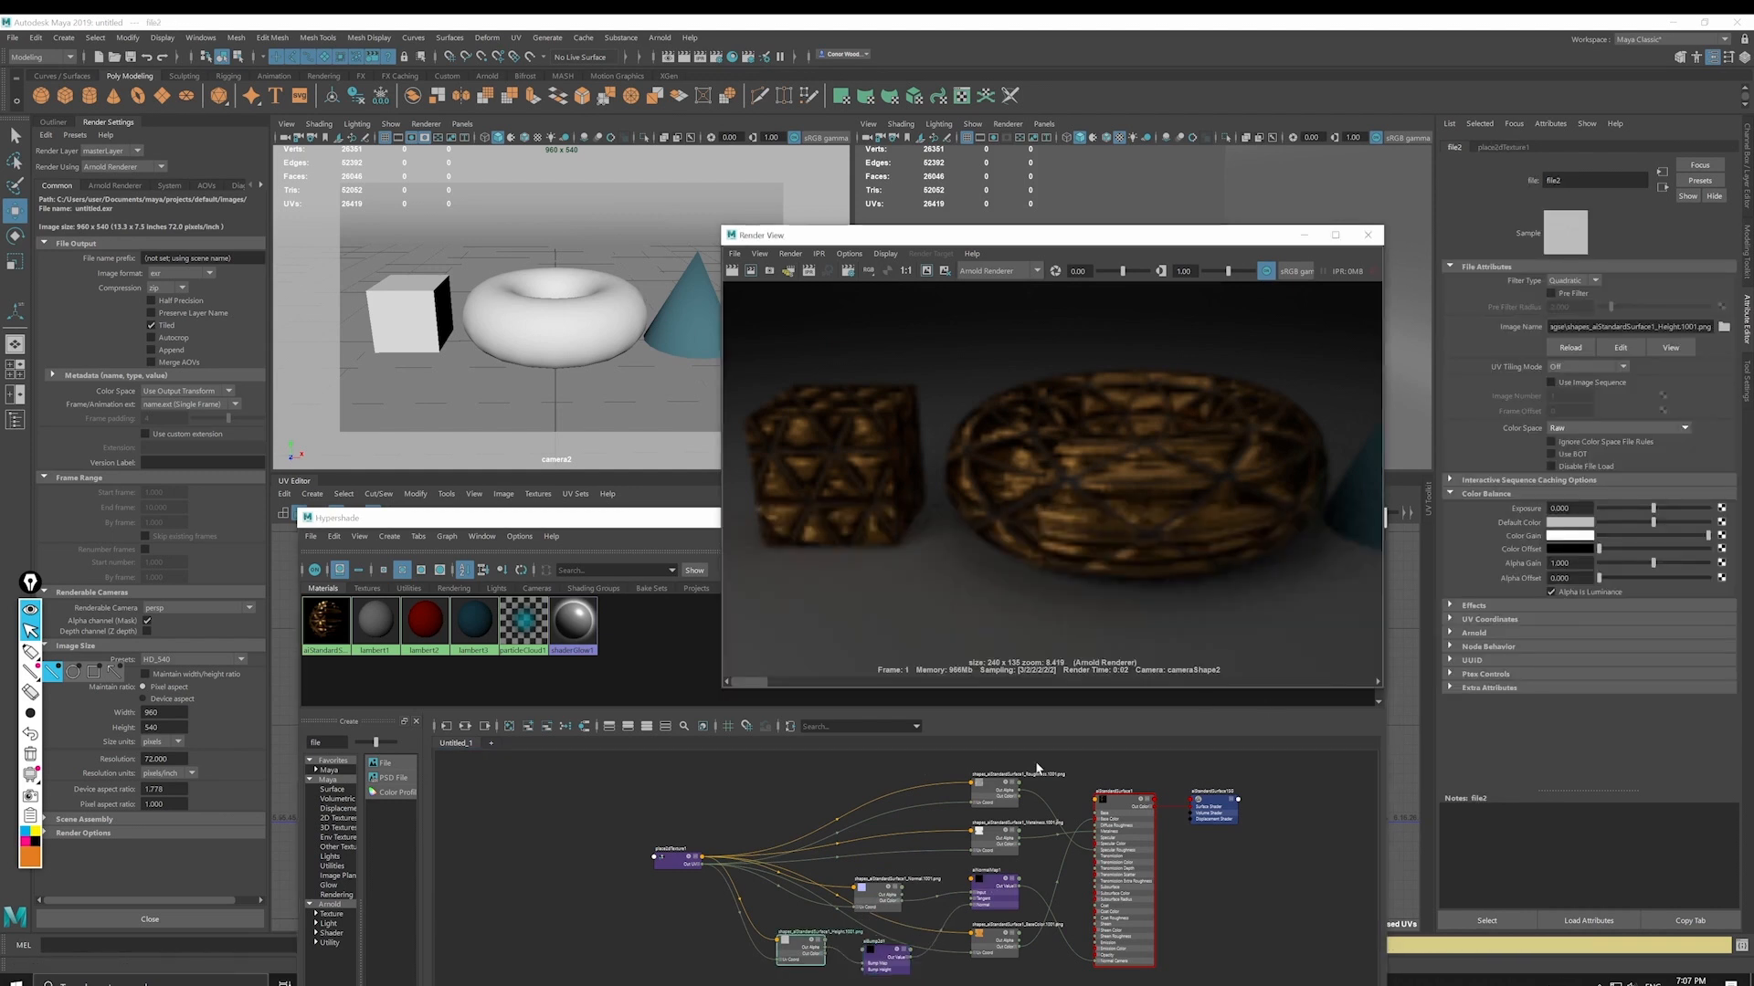
pyautogui.keyDown('alt'); pyautogui.moveTo(1157, 757); pyautogui.dragTo(1127, 799, button='middle'); pyautogui.keyUp('alt')
# Step: Check the combined bump and normal render against the shader network, and switch to Substance Painter
pyautogui.keyDown('alt'); pyautogui.moveTo(1050, 463); pyautogui.dragTo(934, 481, button='right'); pyautogui.keyUp('alt')
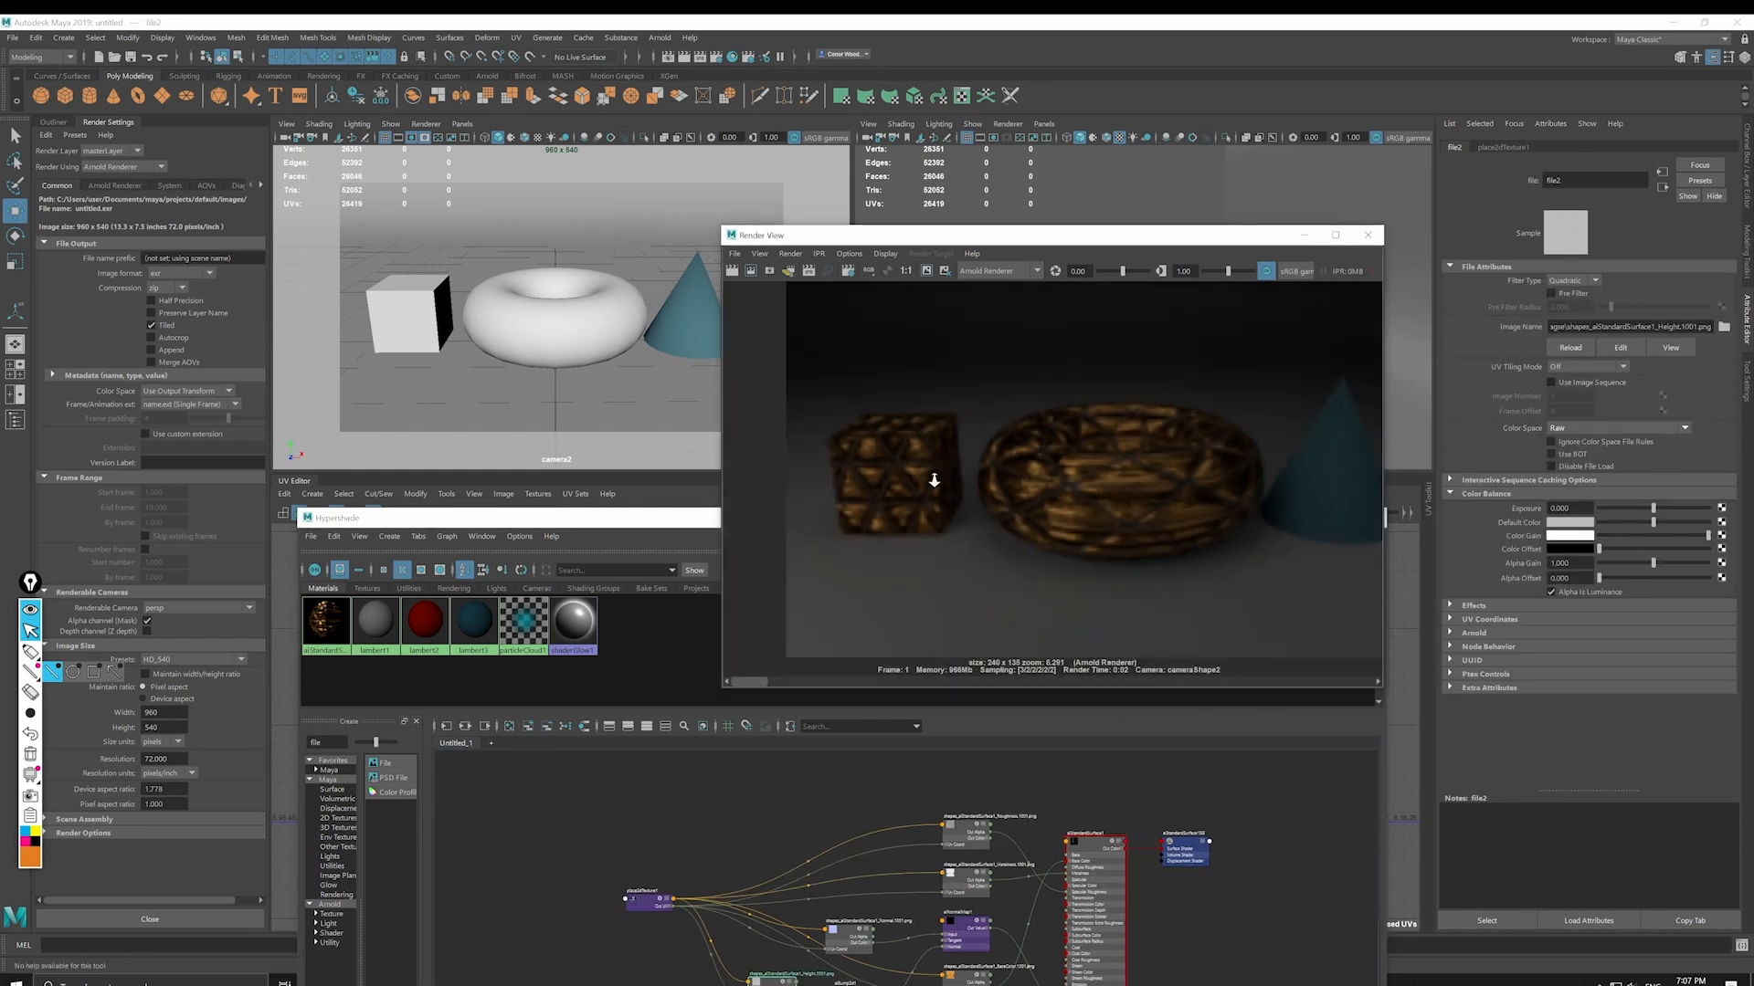
pyautogui.keyDown('alt'); pyautogui.moveTo(1033, 820); pyautogui.dragTo(1087, 847, button='right'); pyautogui.keyUp('alt')
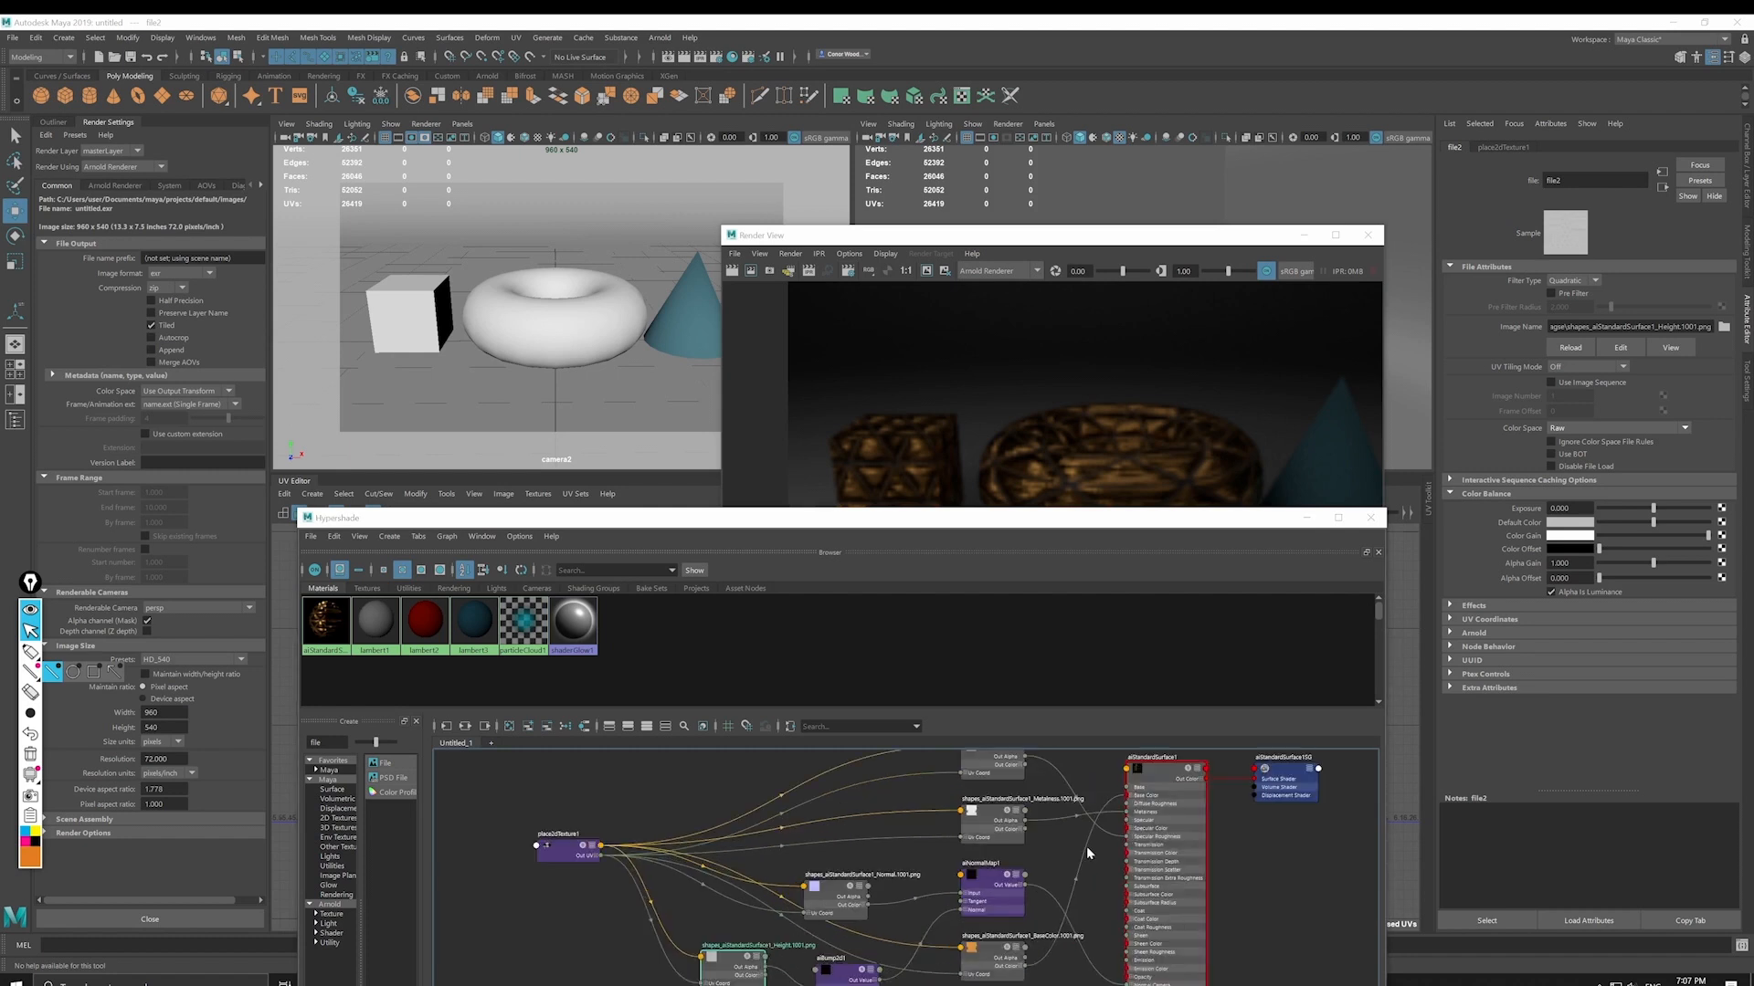
pyautogui.hotkey('alt', 'Tab')
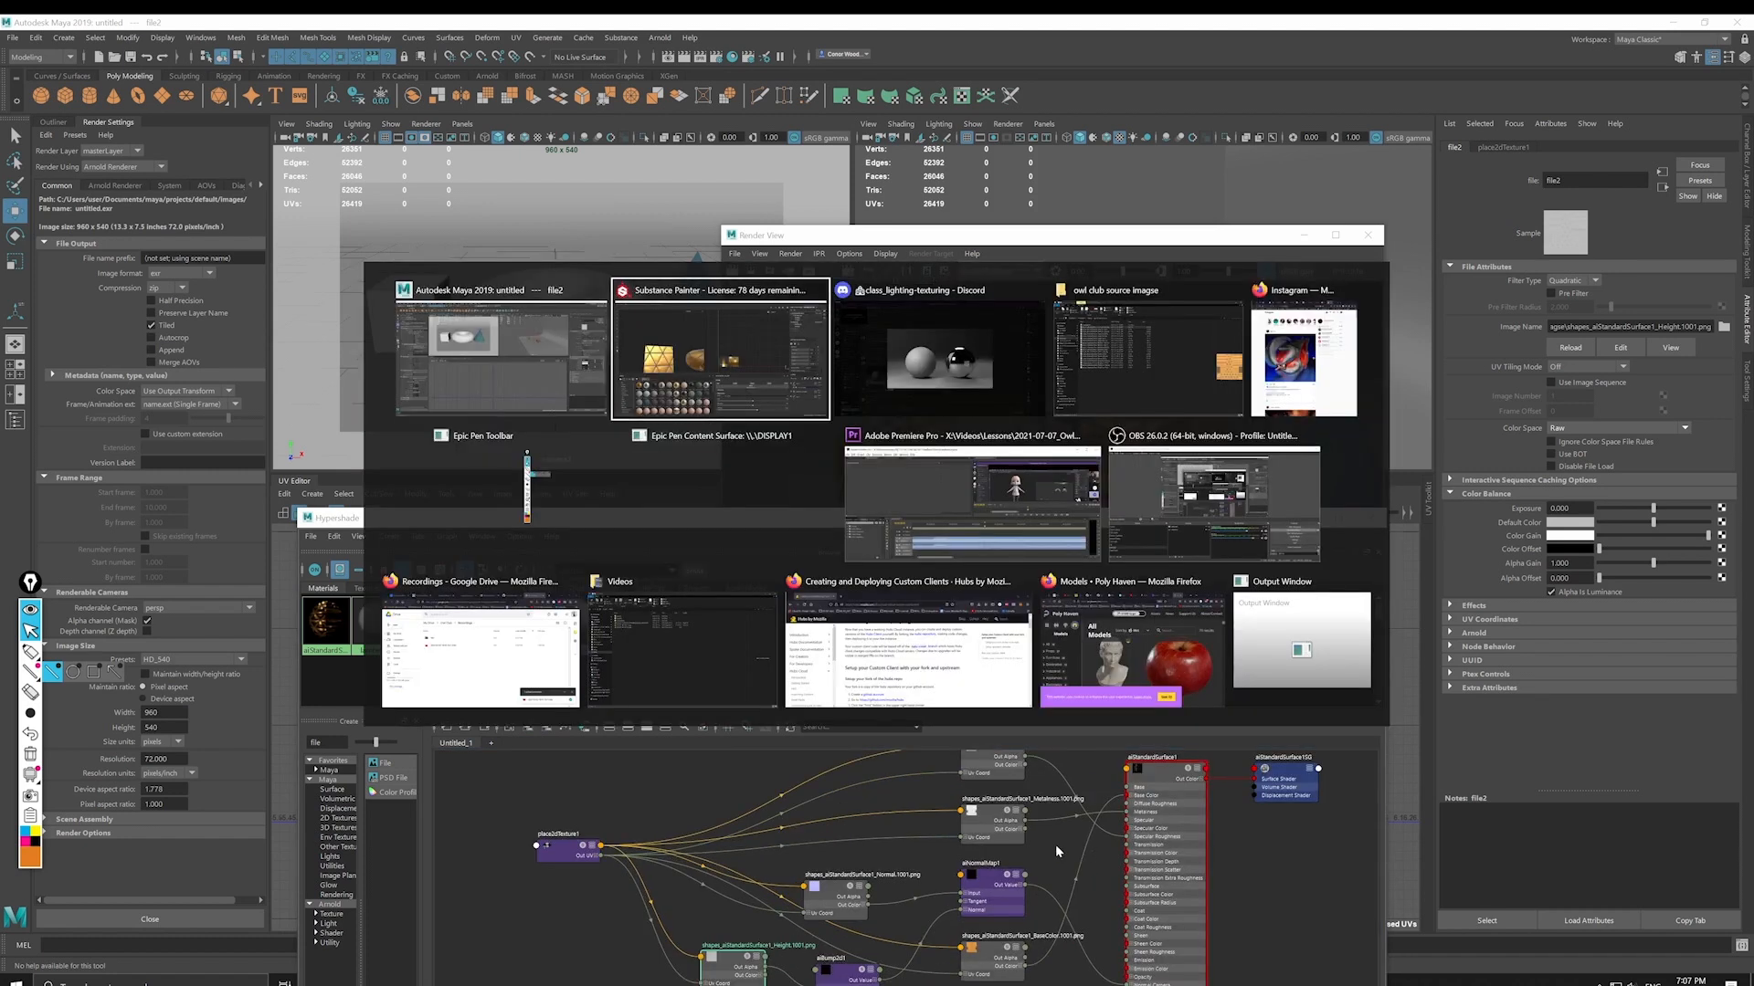